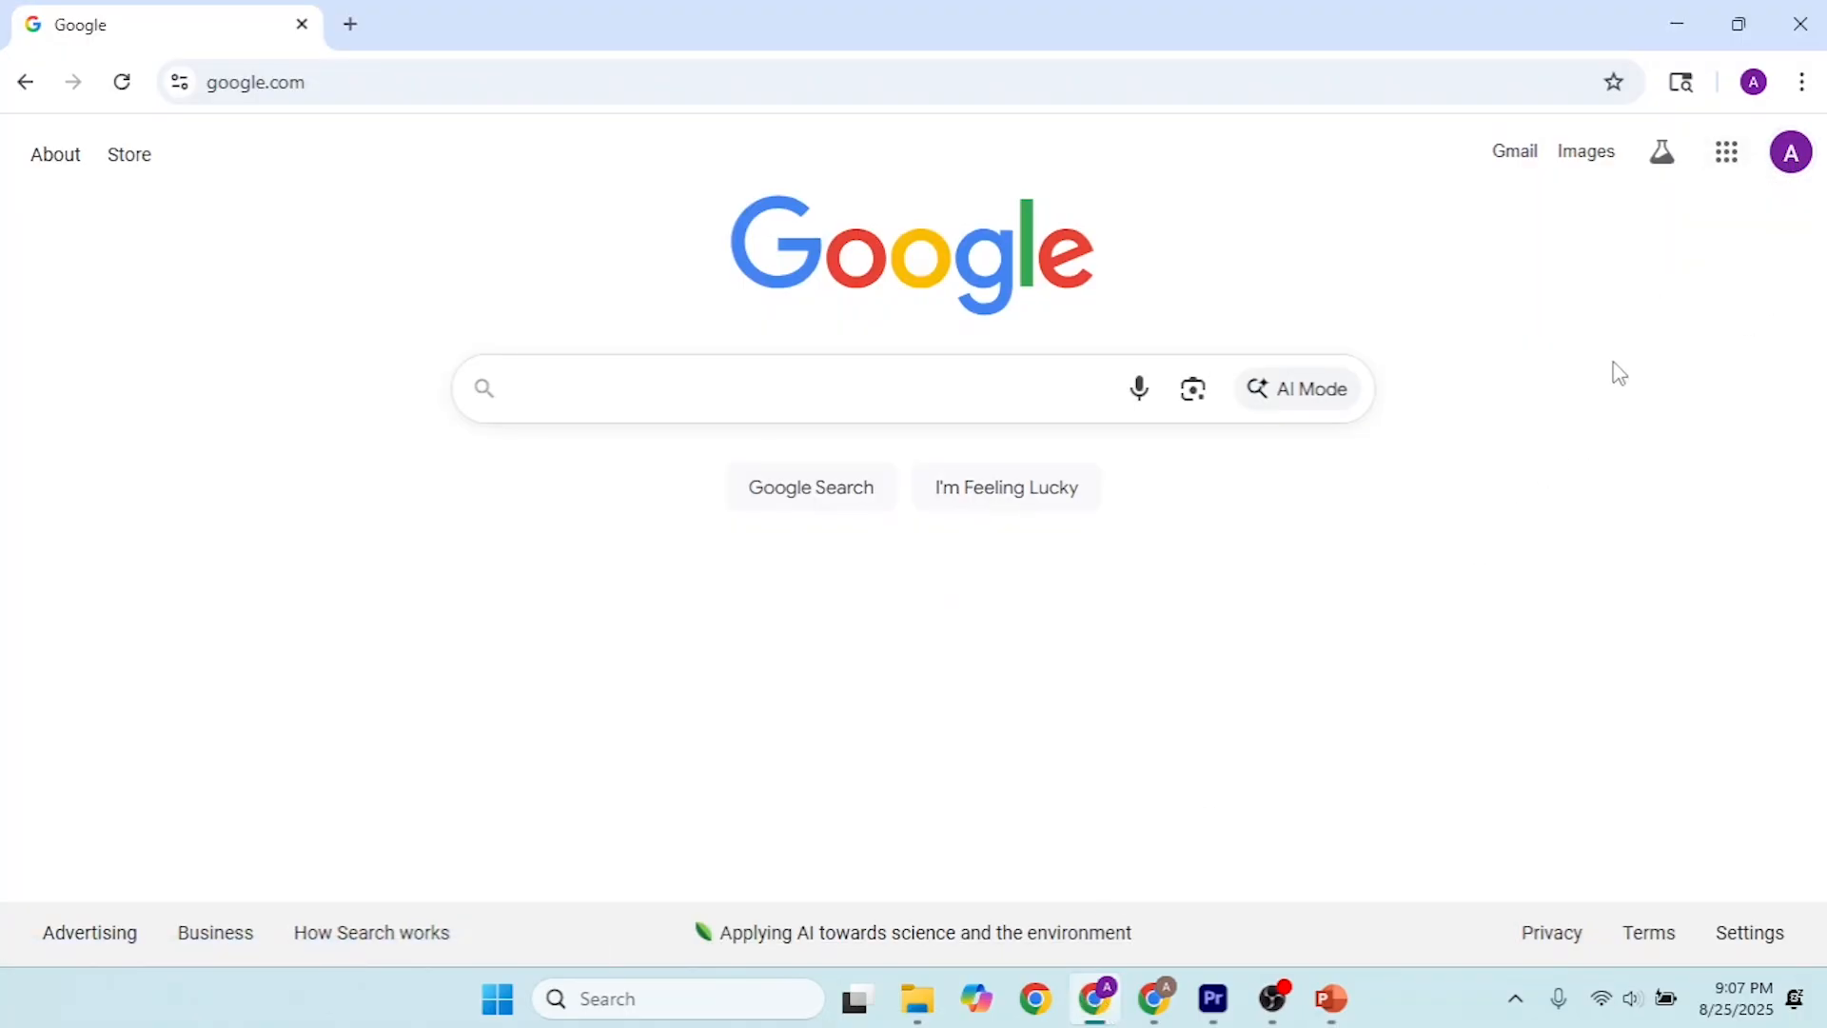
# Step: Go to Google Drive at drive.google.com
pyautogui.click(1235, 85)
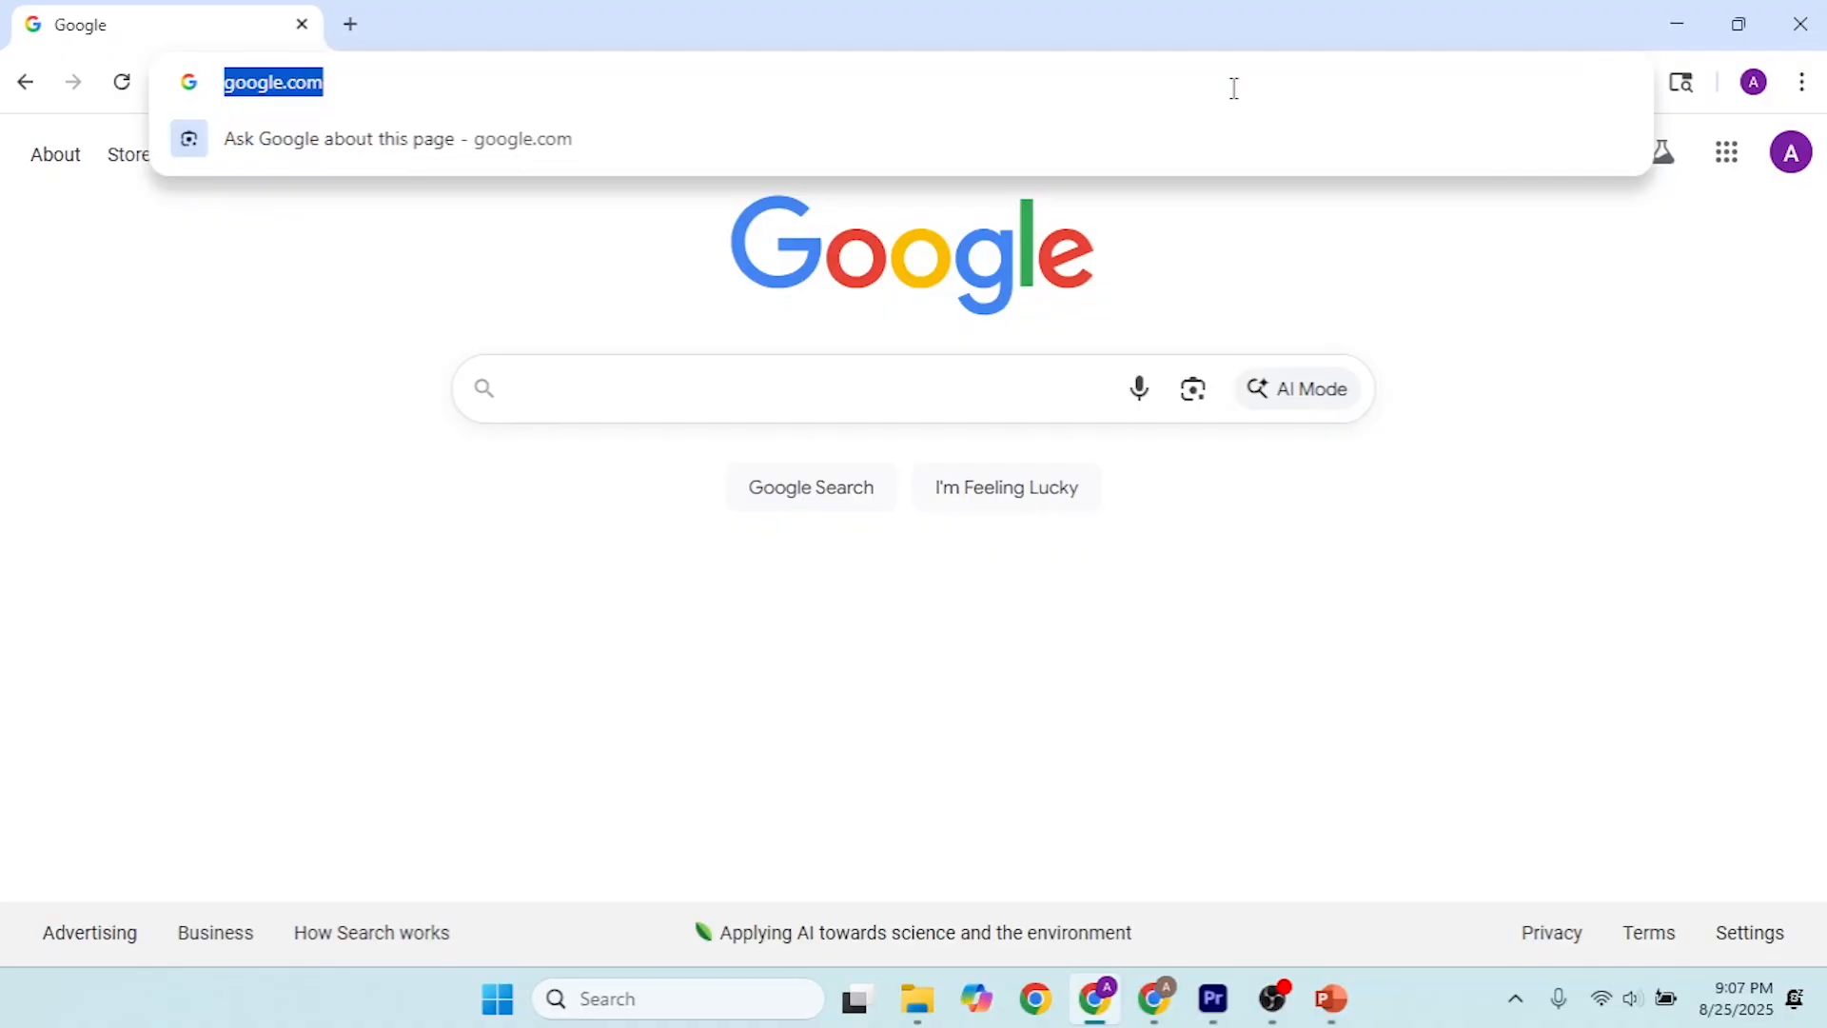
pyautogui.write('dr')
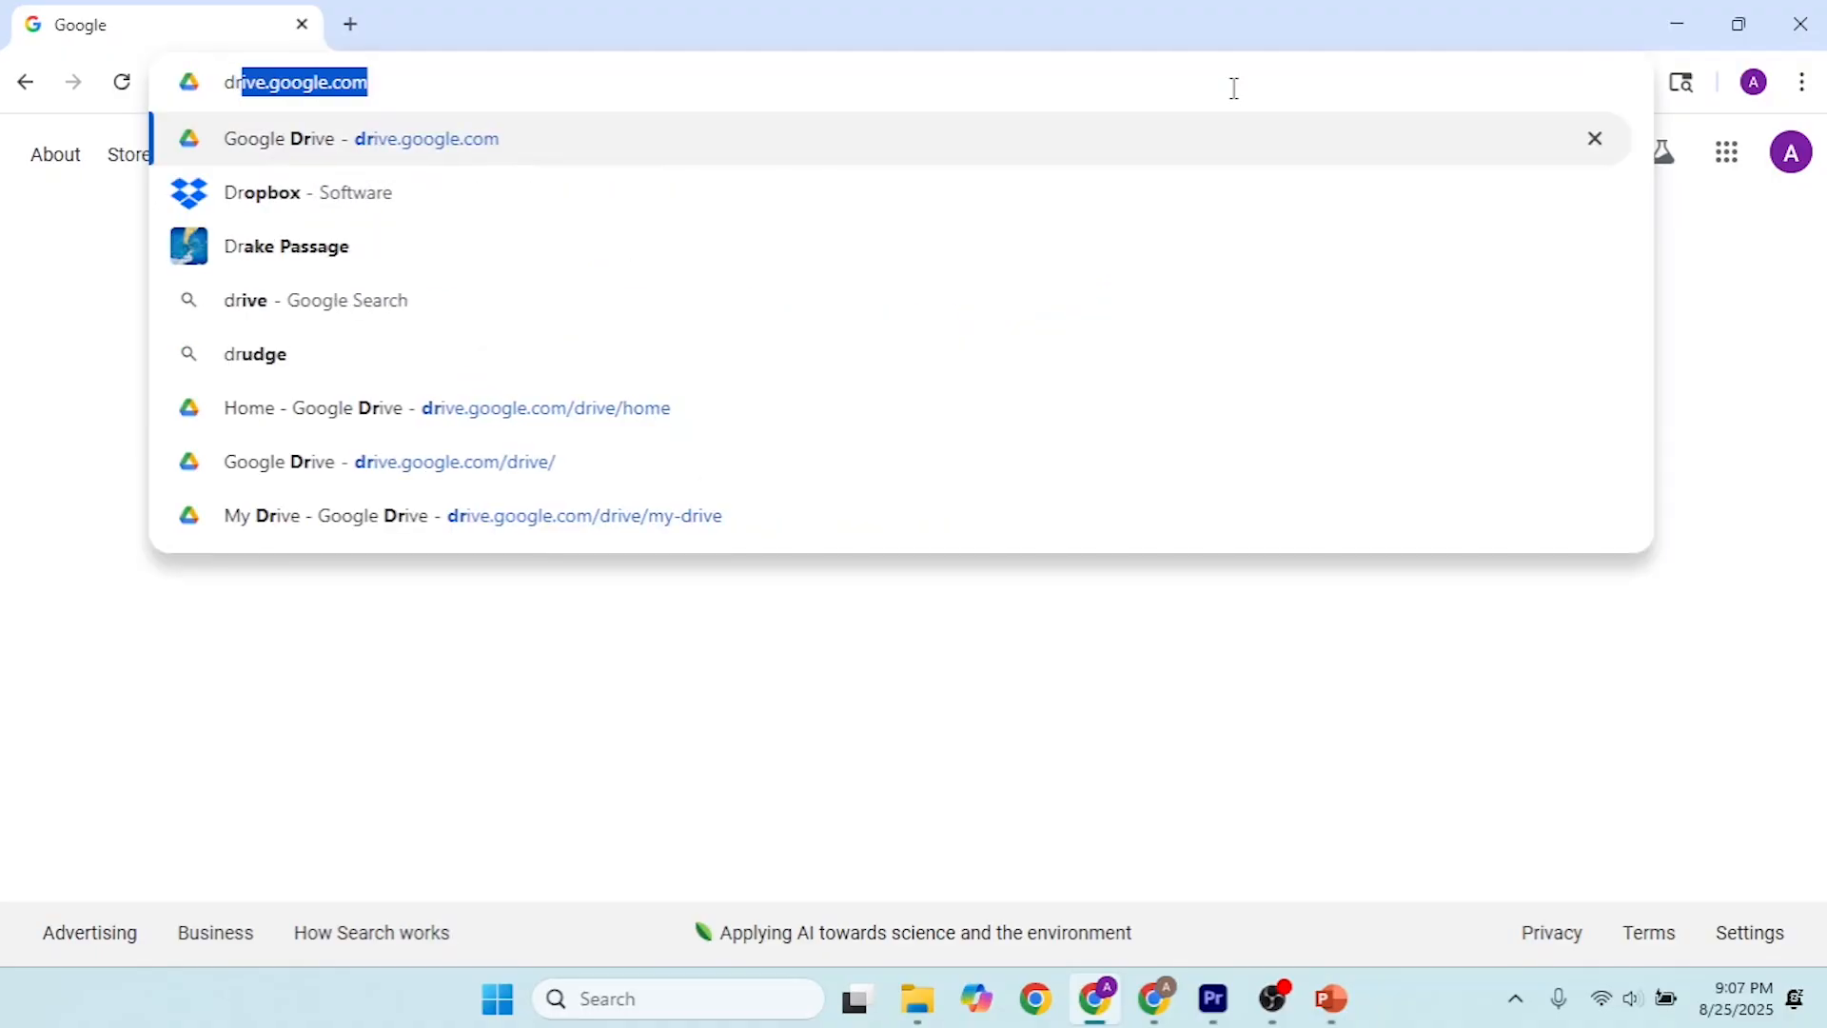
pyautogui.press('Return')
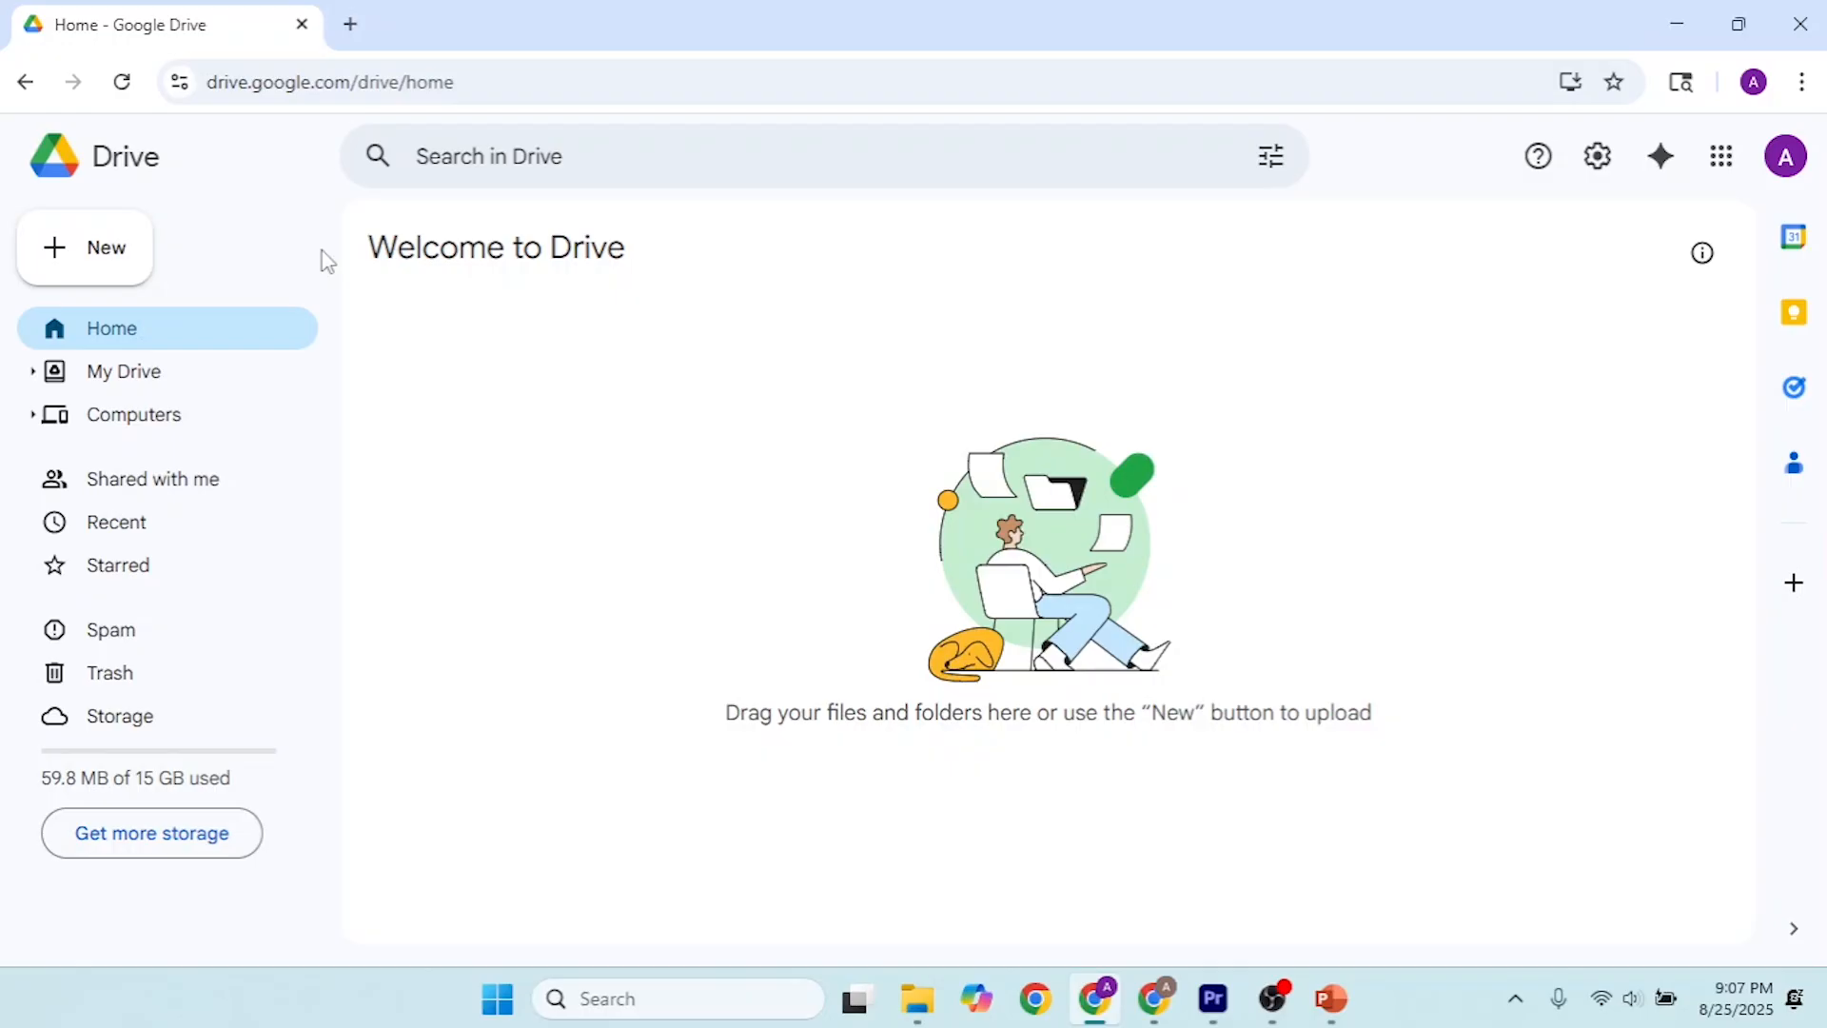
# Step: Create a new Drive folder named "Pedernal Hike"
pyautogui.click(76, 272)
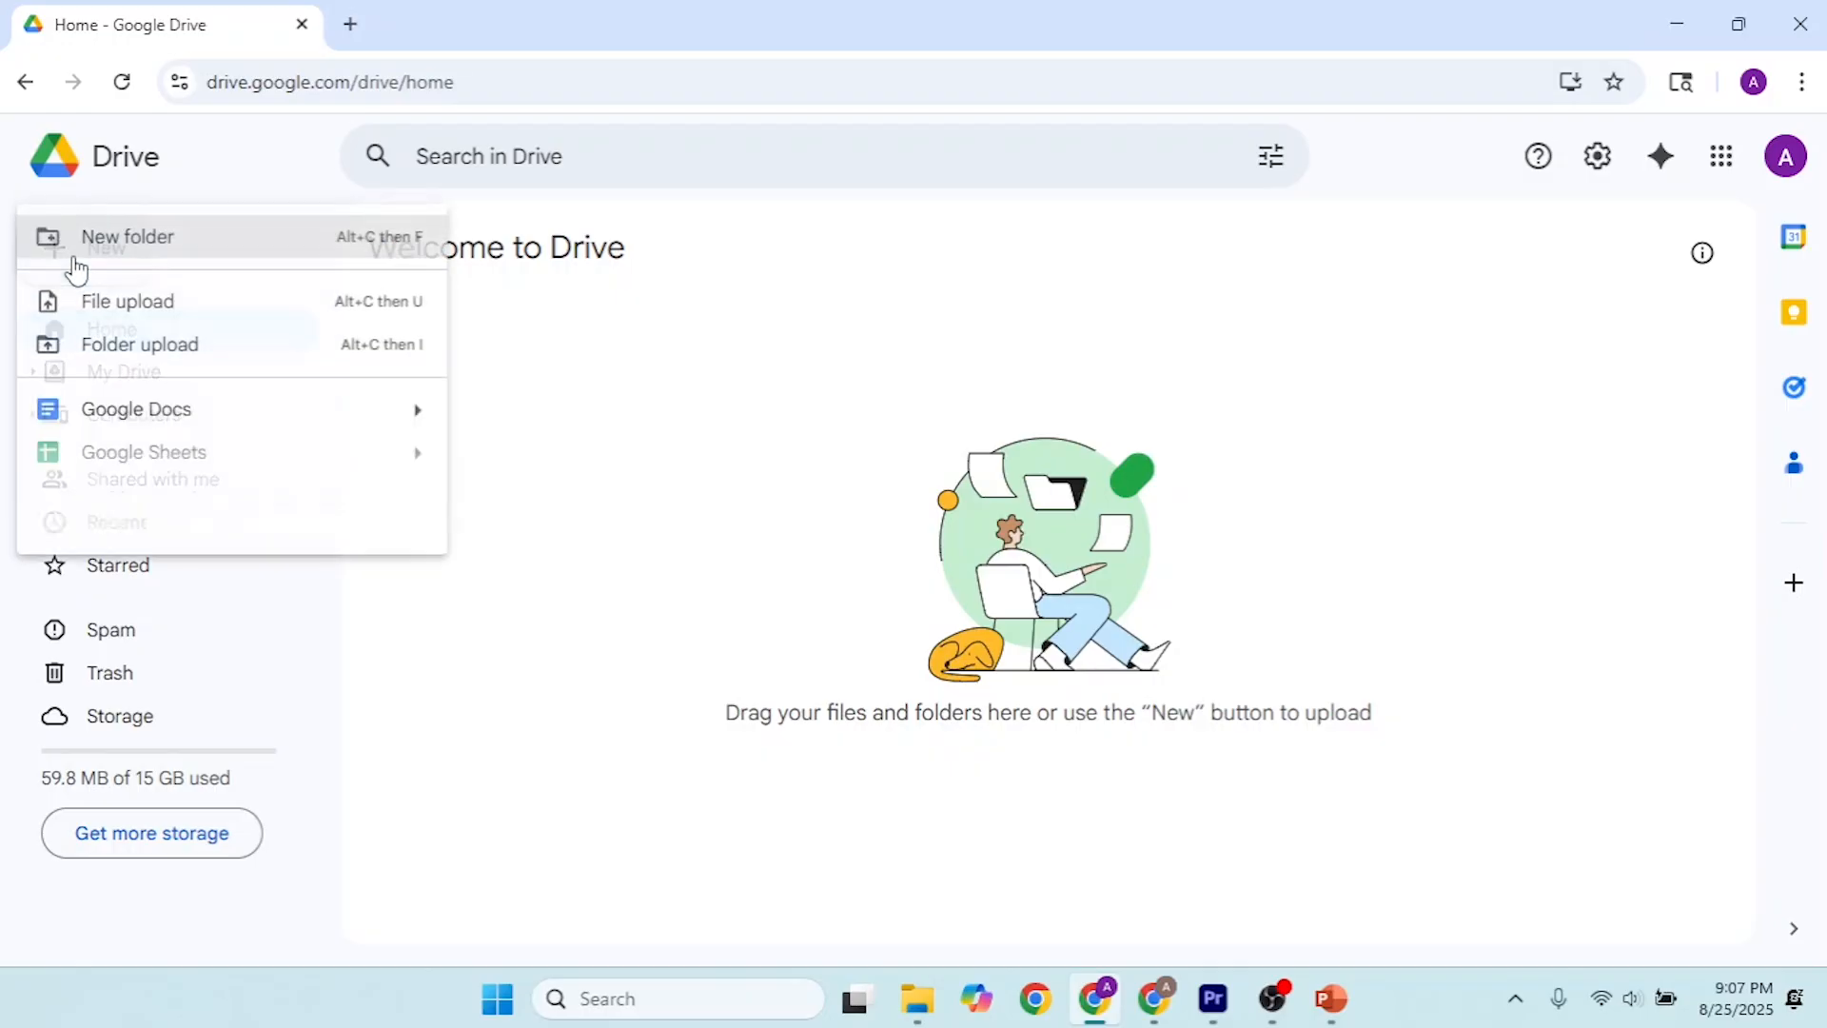
pyautogui.click(130, 249)
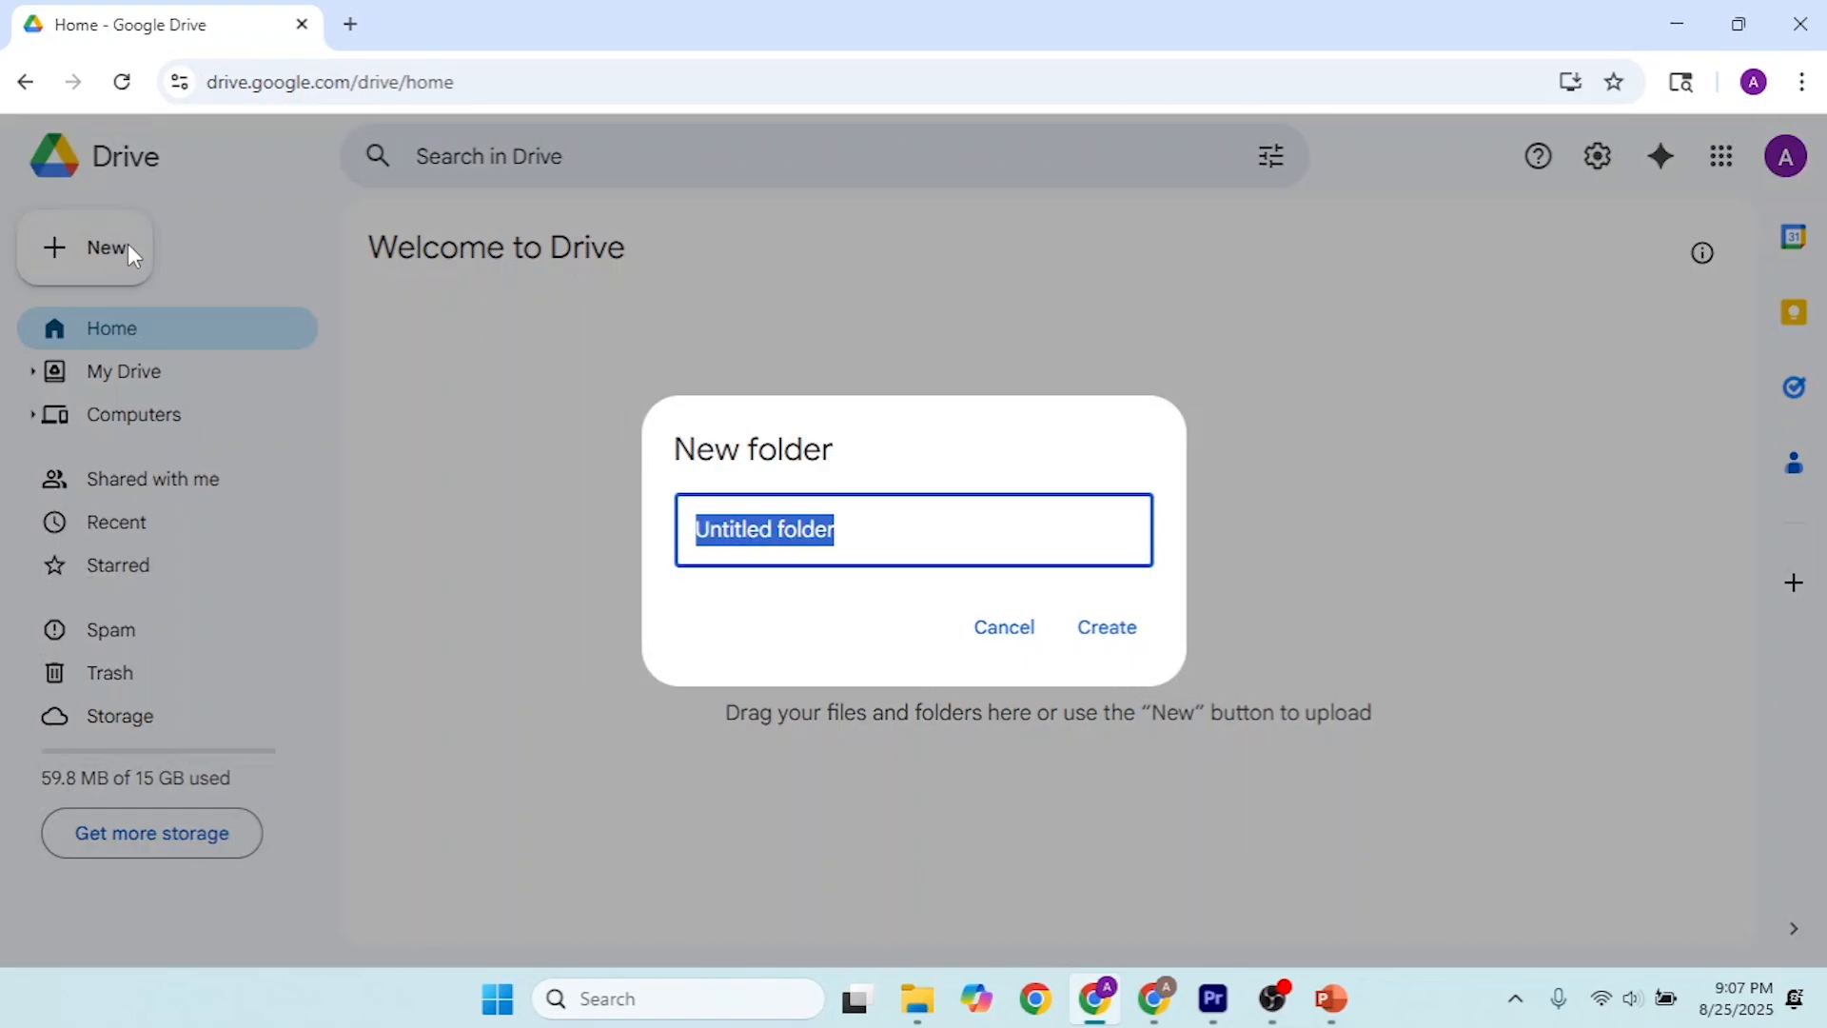
pyautogui.write('Pedernal Hike')
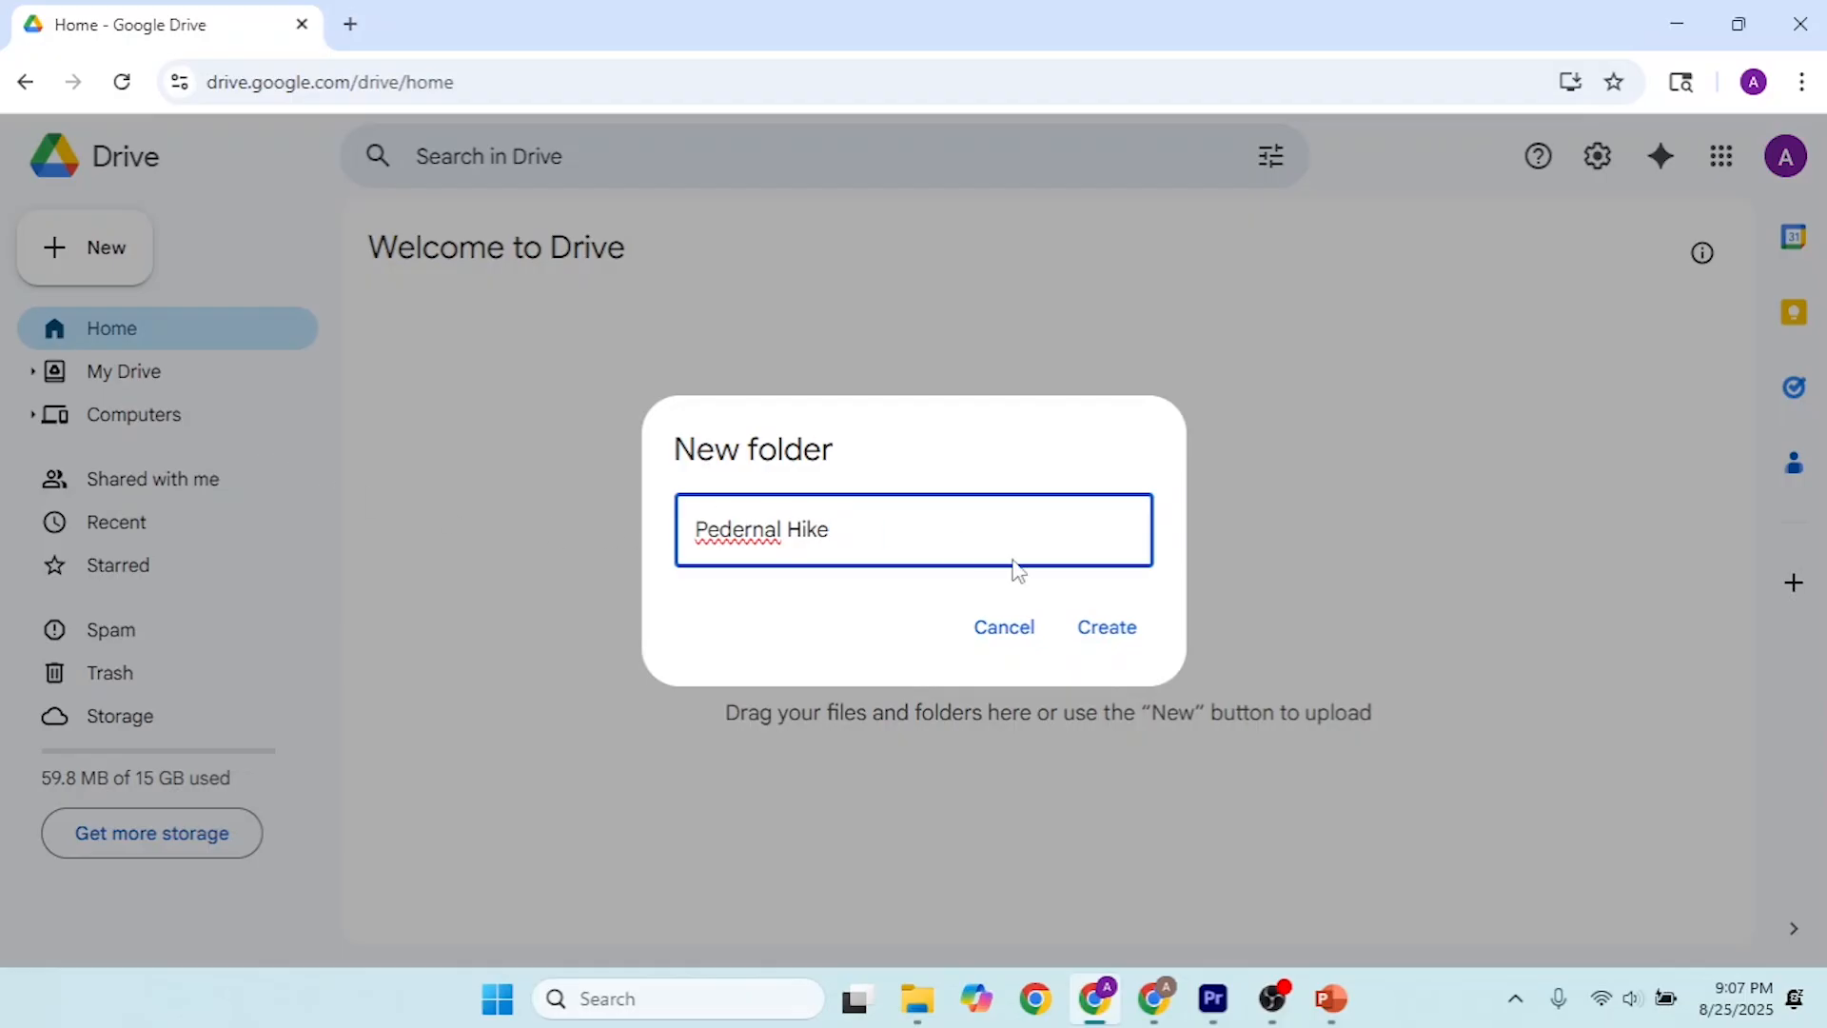
pyautogui.click(1110, 633)
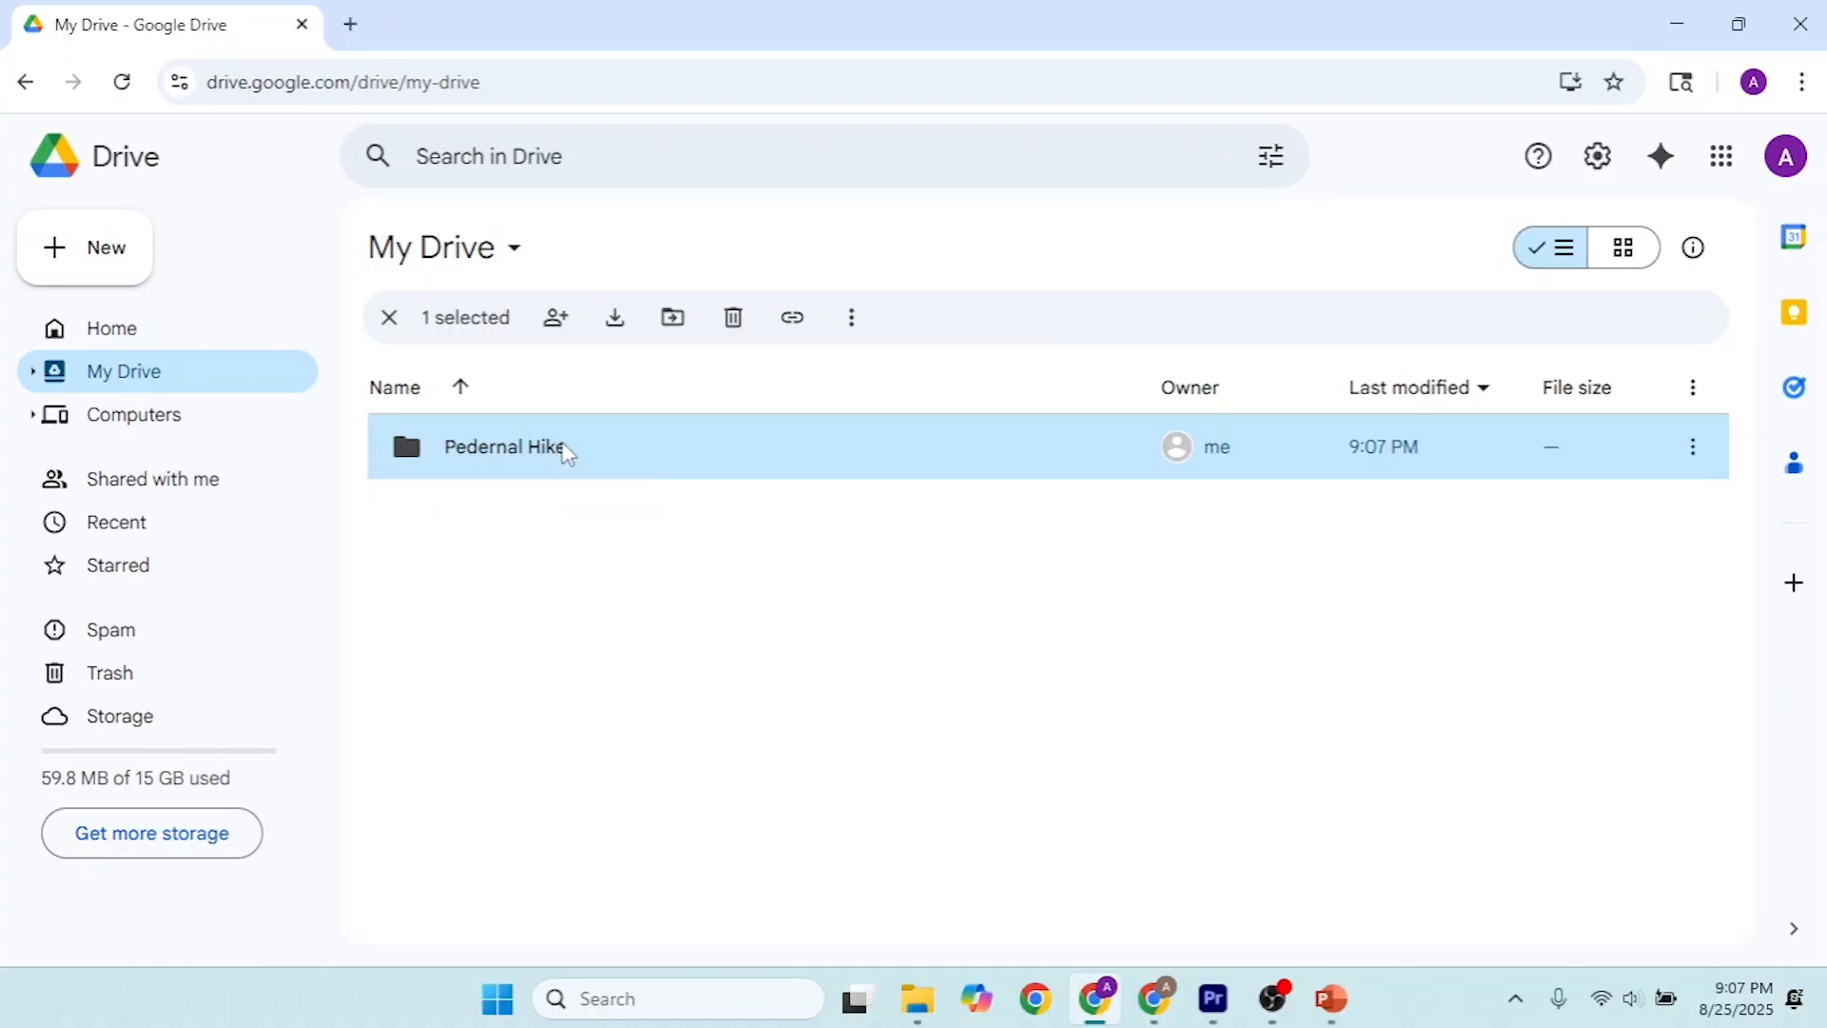
# Step: Open the Pedernal Hike folder and create a new Google Sites site inside it
pyautogui.doubleClick(562, 453)
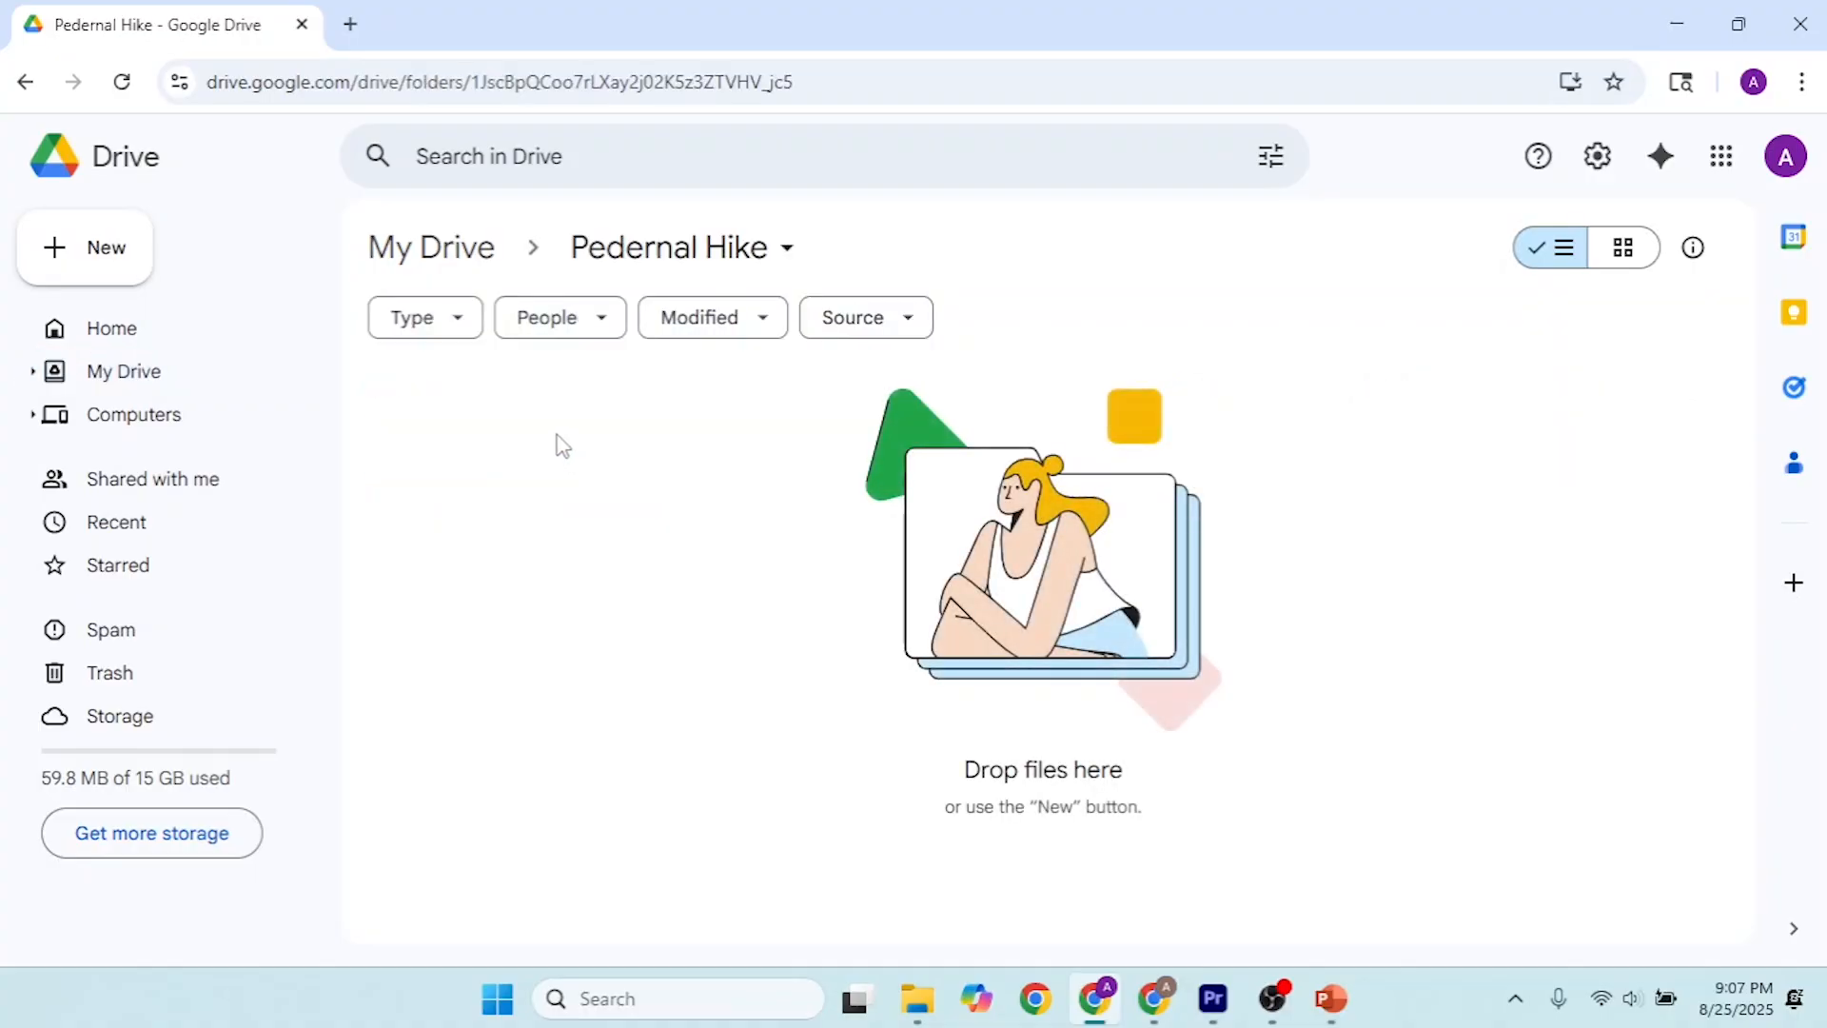
pyautogui.click(118, 270)
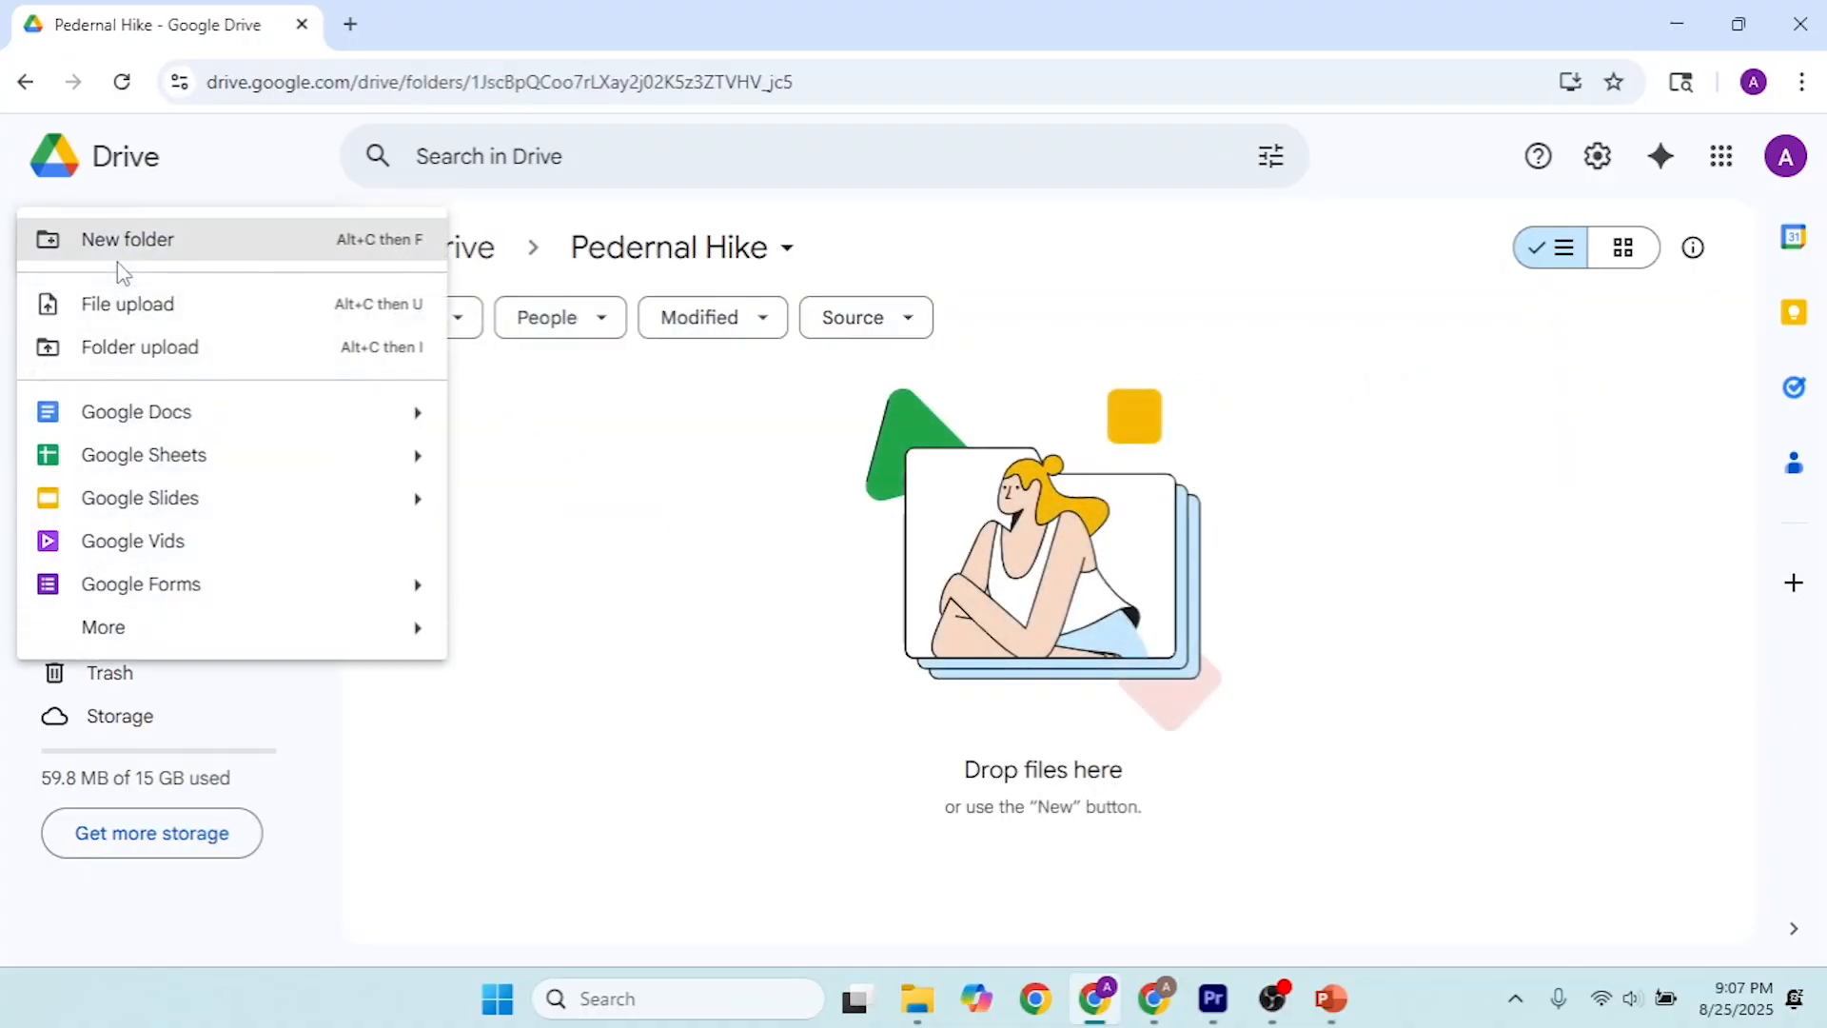
pyautogui.moveTo(126, 635)
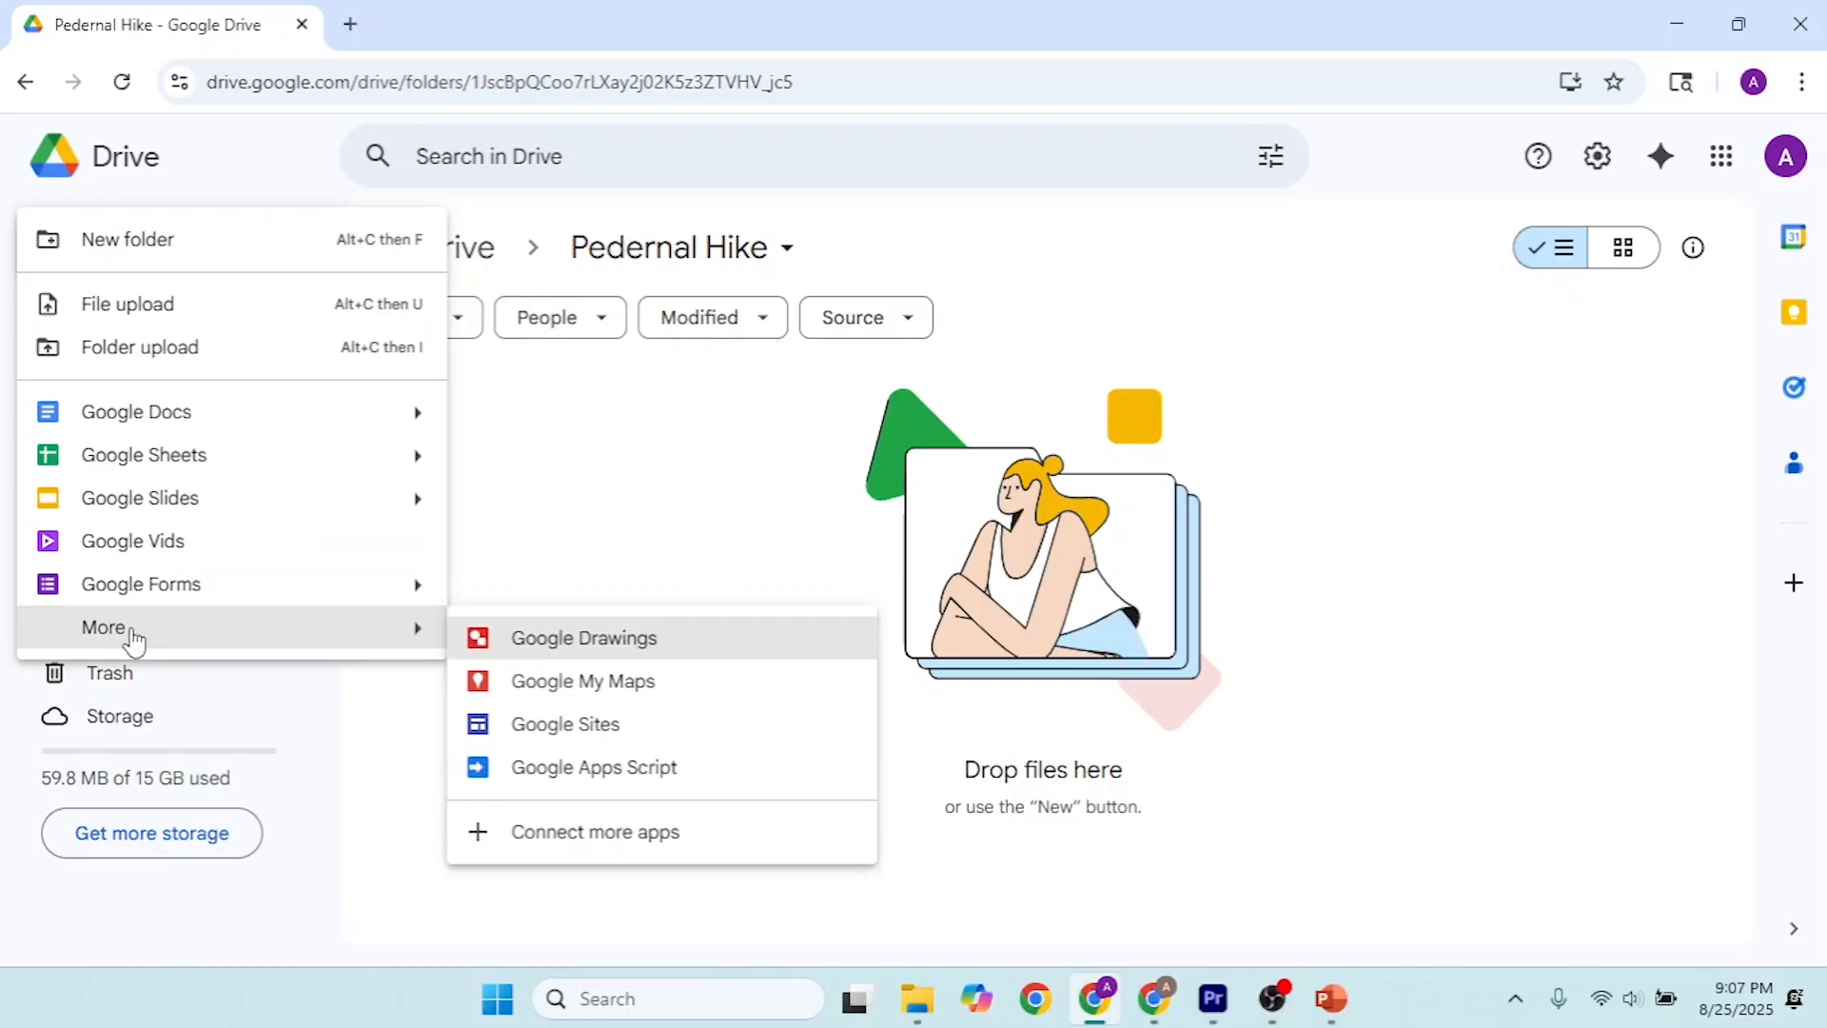
pyautogui.click(627, 741)
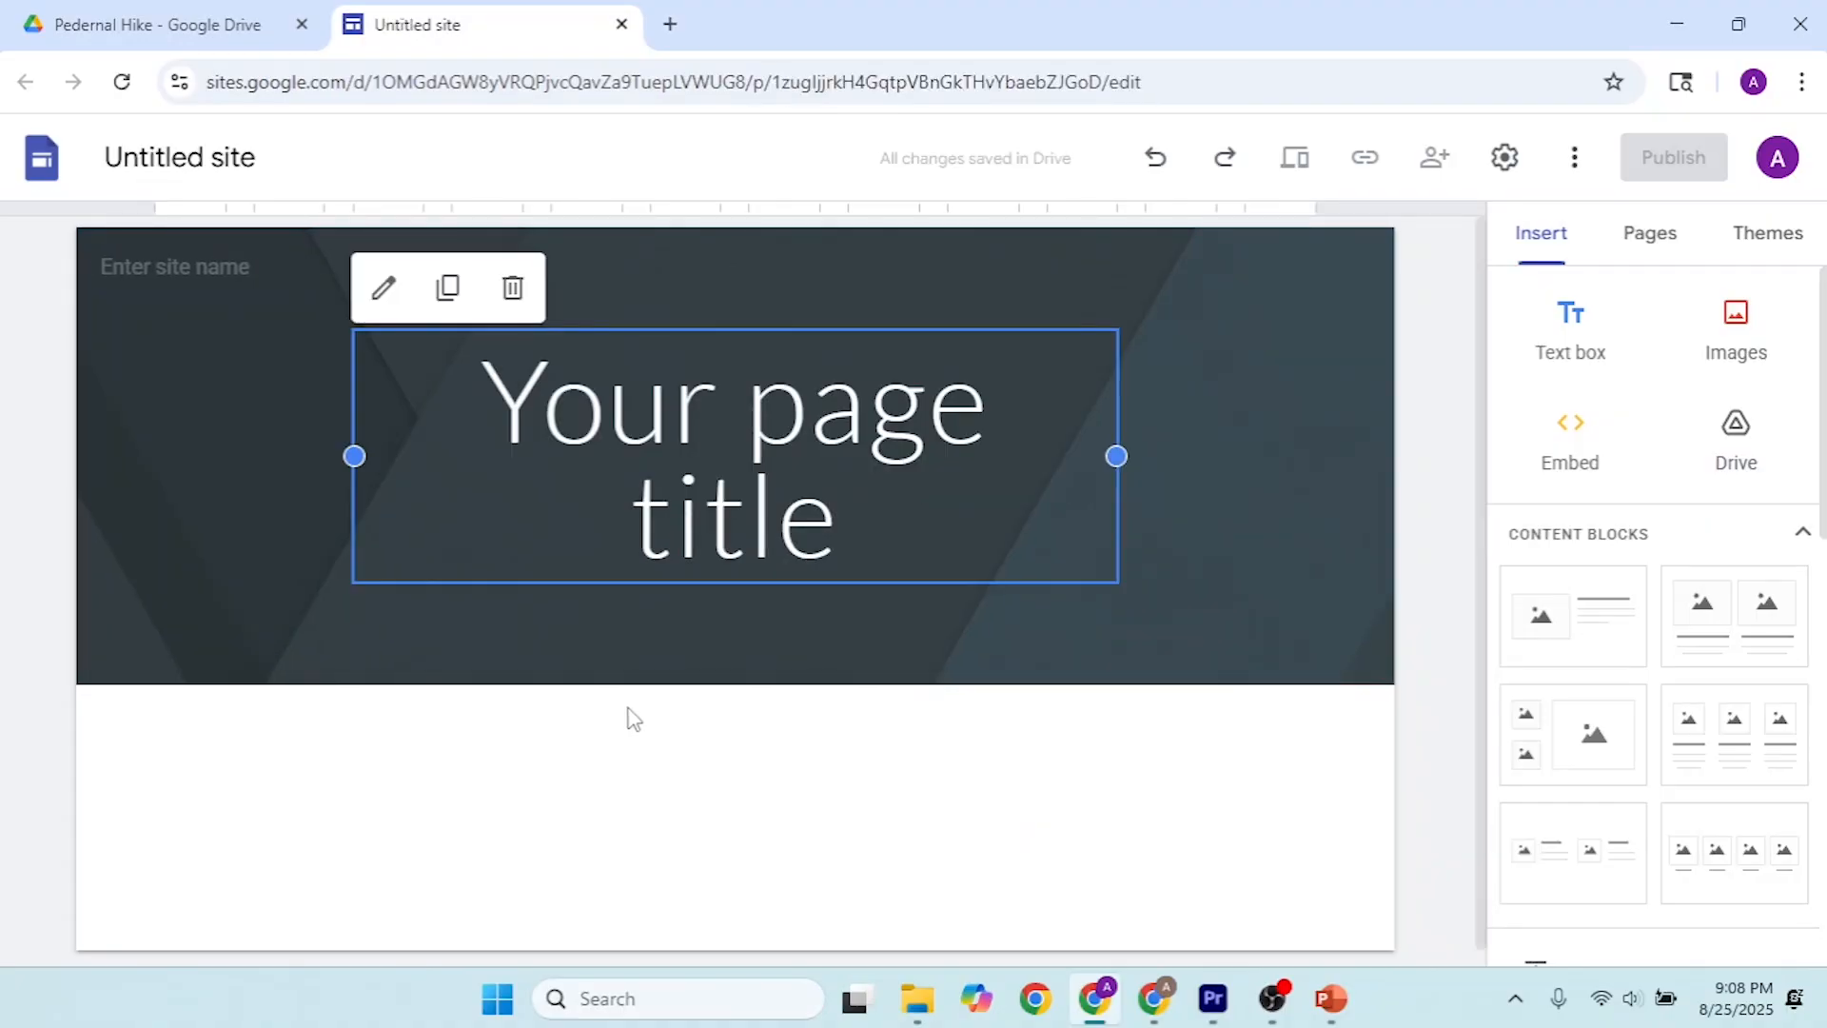
# Step: Replace the placeholder page title in the site's header with "Hike Pedernal"
pyautogui.click(860, 542)
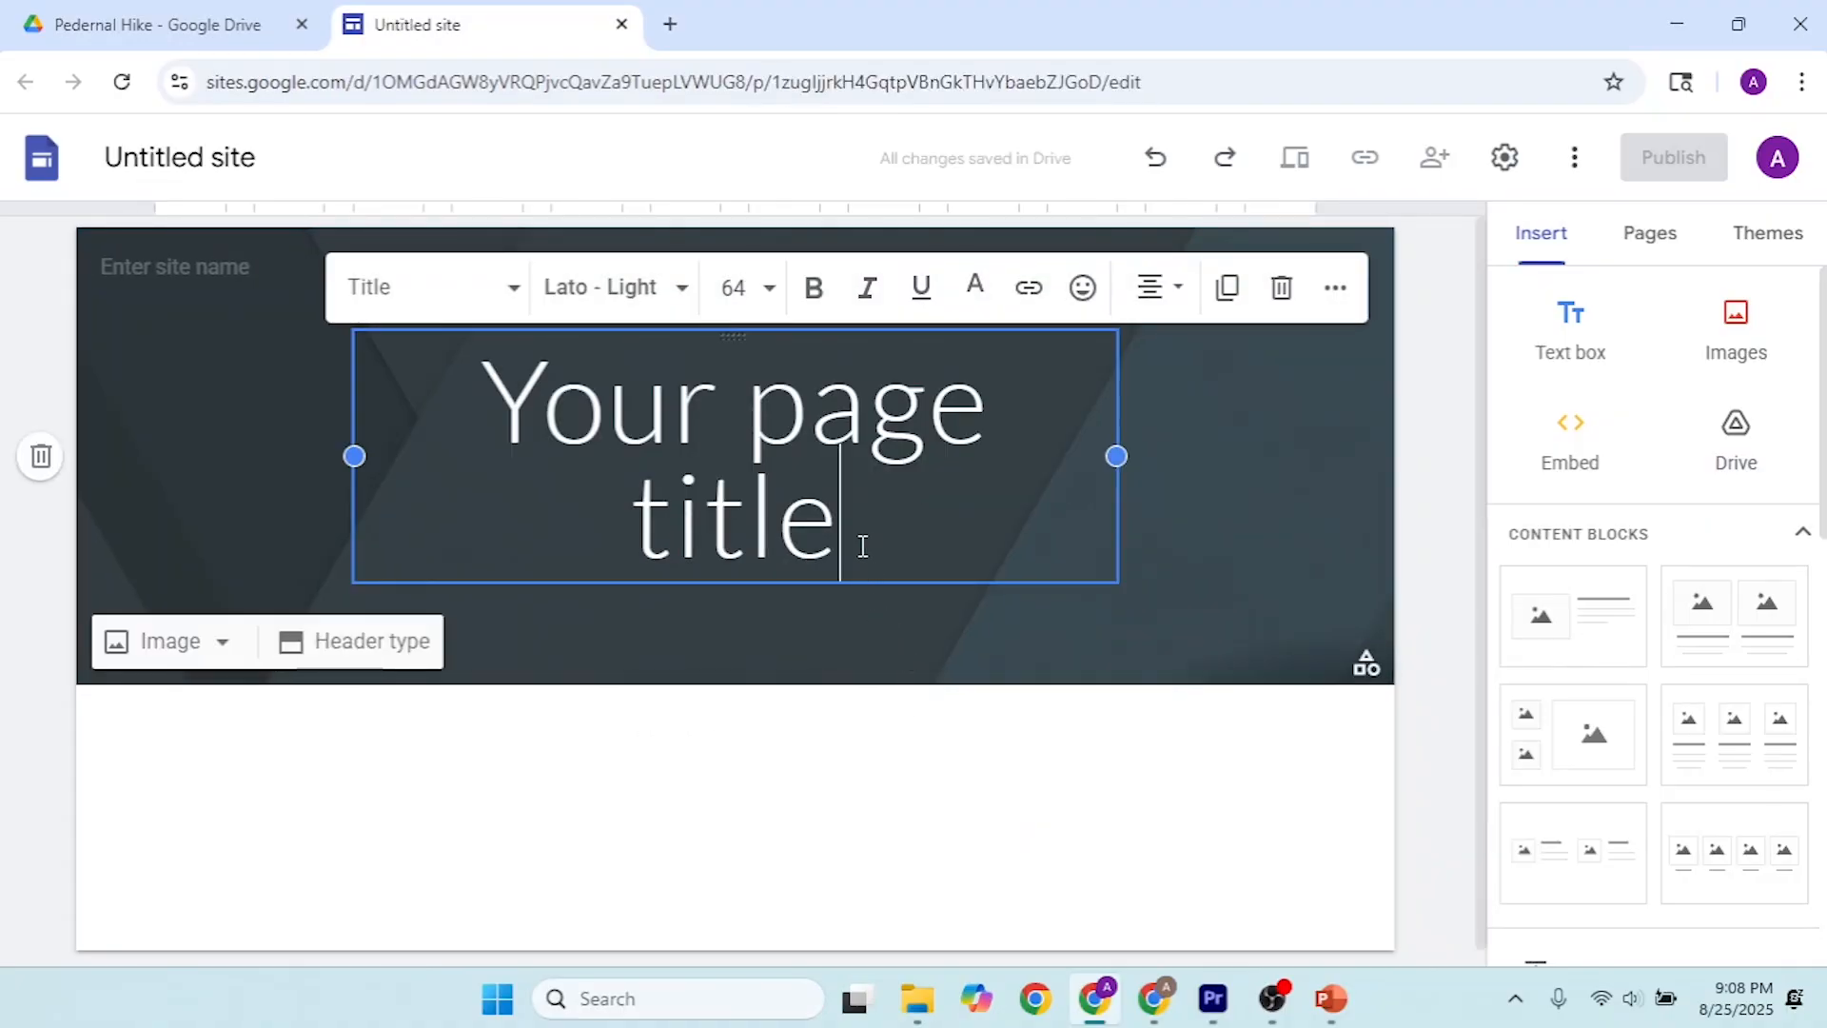
pyautogui.moveTo(860, 543); pyautogui.dragTo(493, 388)
pyautogui.write('Hike PEde')
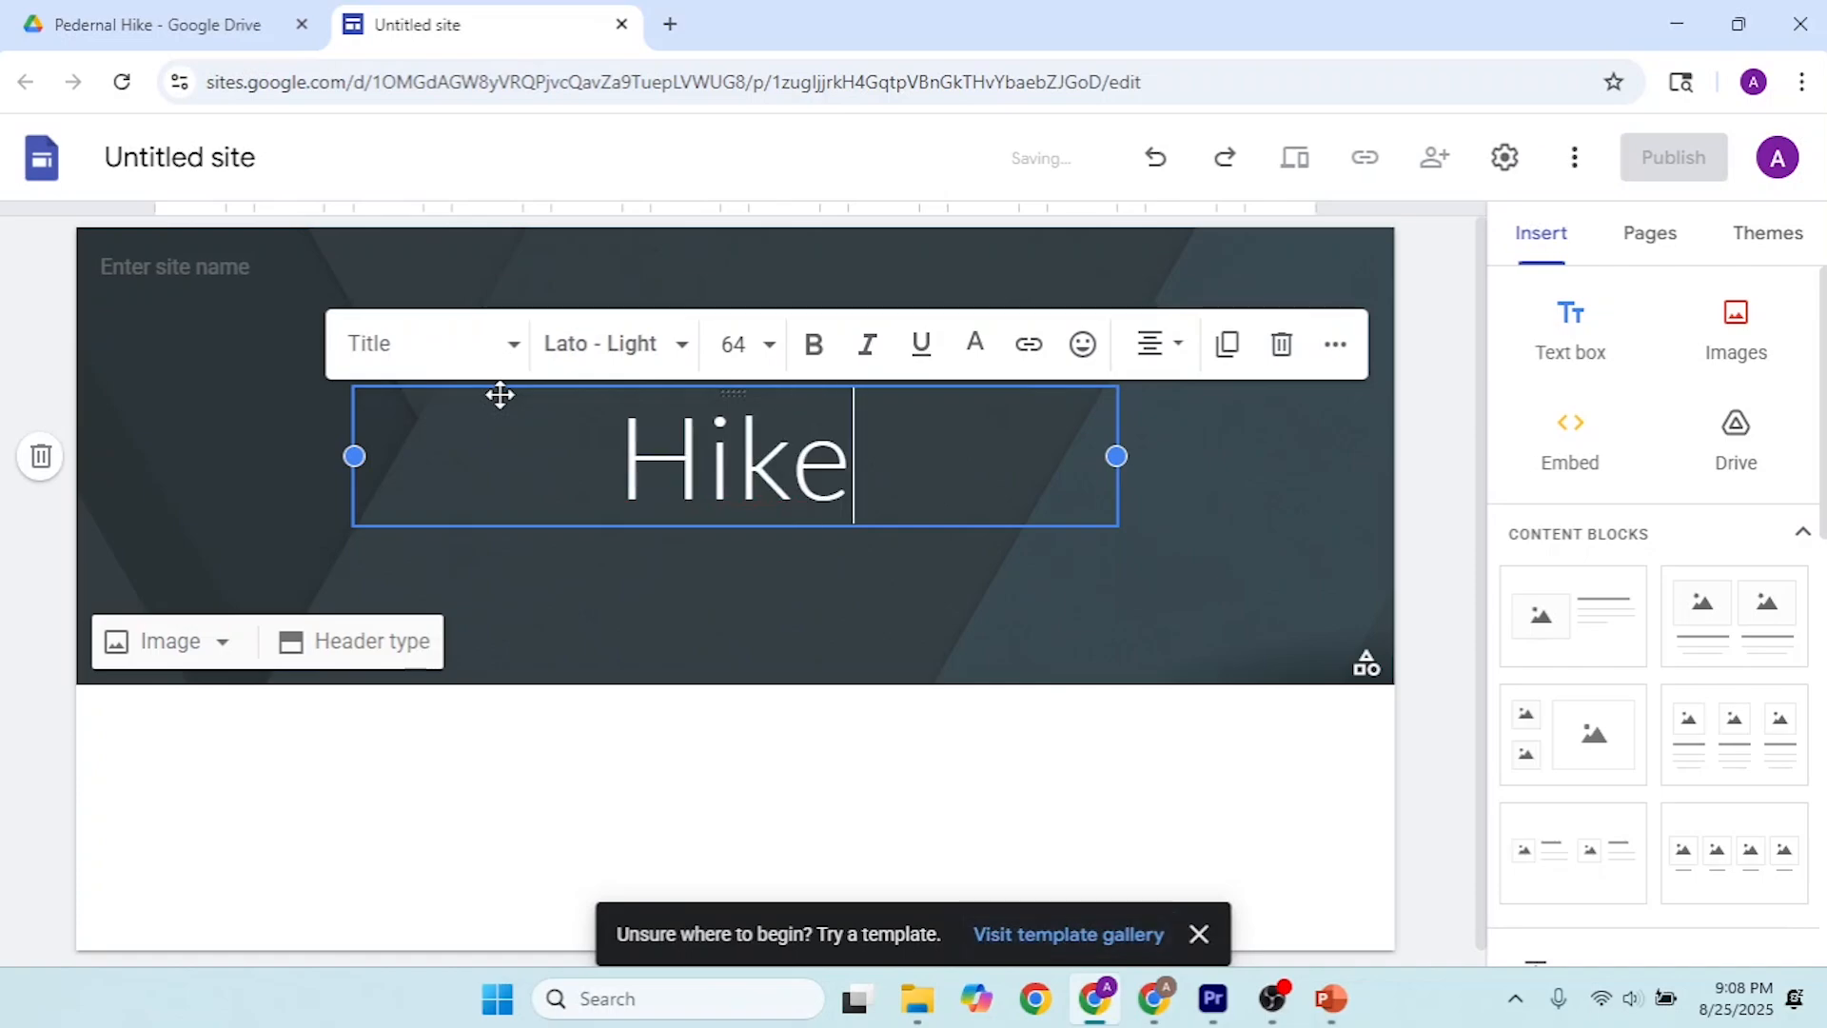
pyautogui.press('BackSpace')
pyautogui.press('BackSpace')
pyautogui.press('BackSpace')
pyautogui.write('edernal')
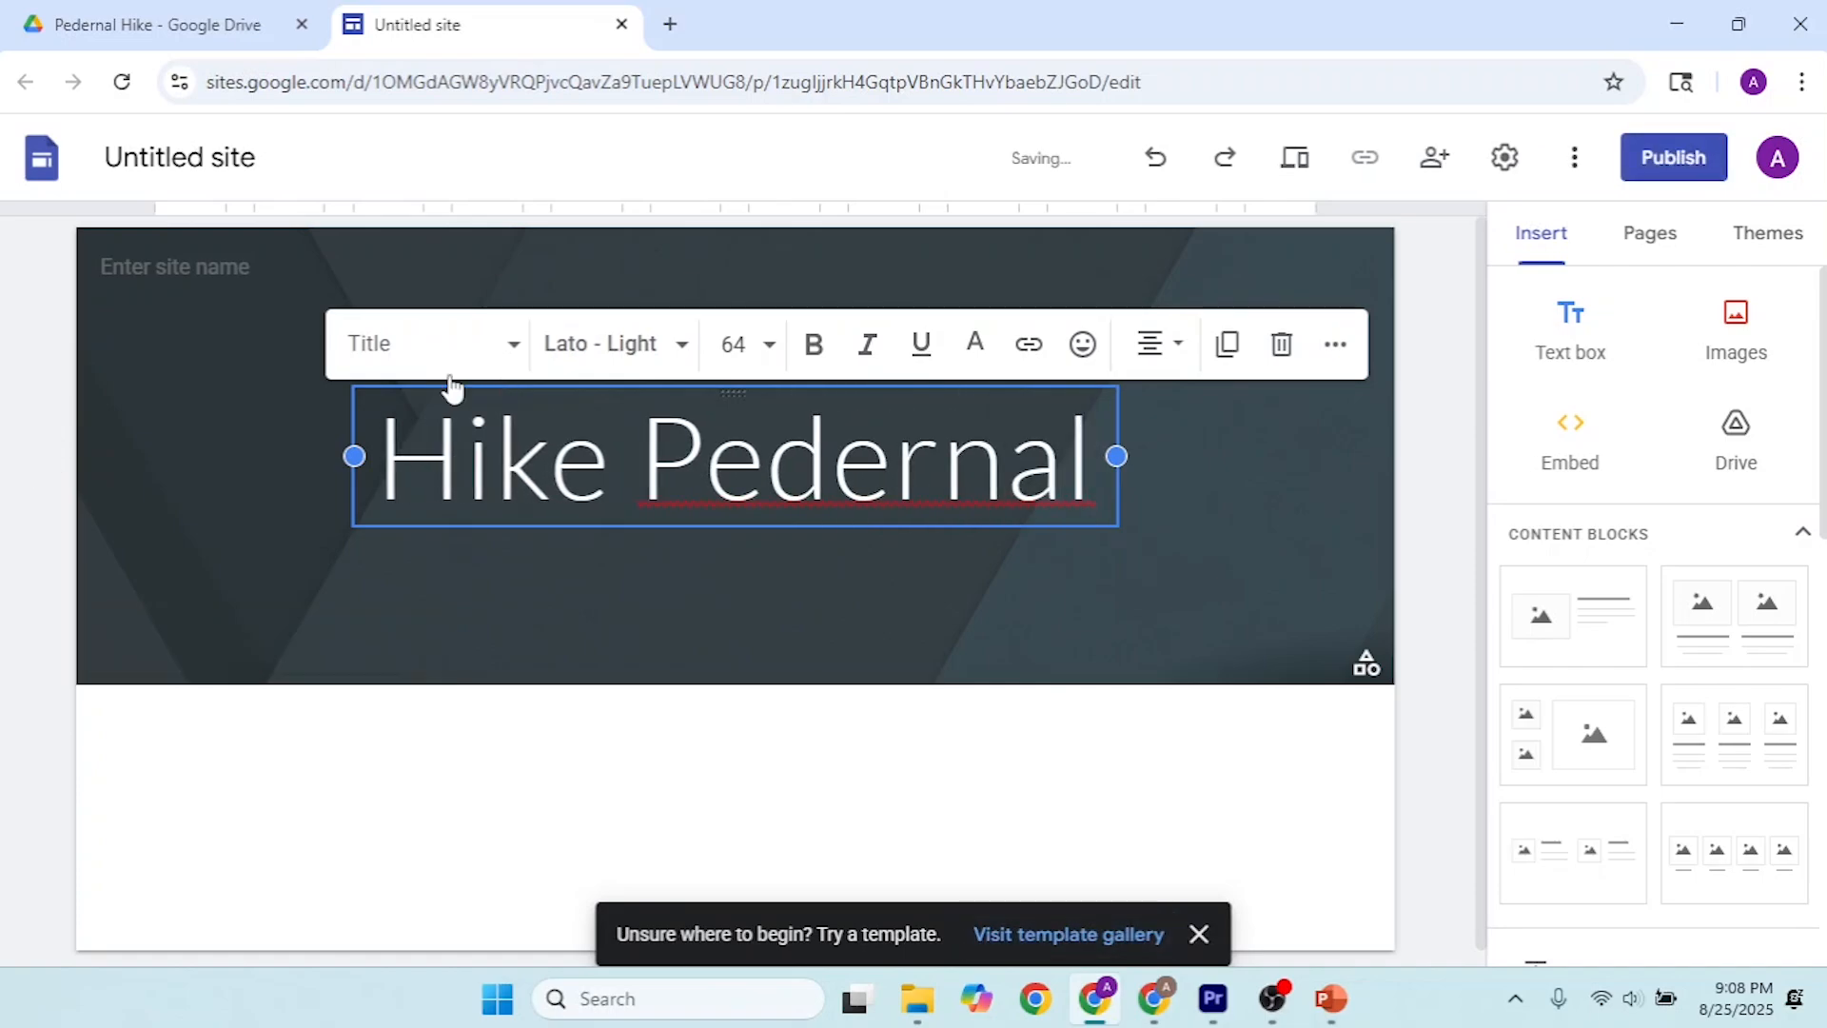
pyautogui.click(723, 595)
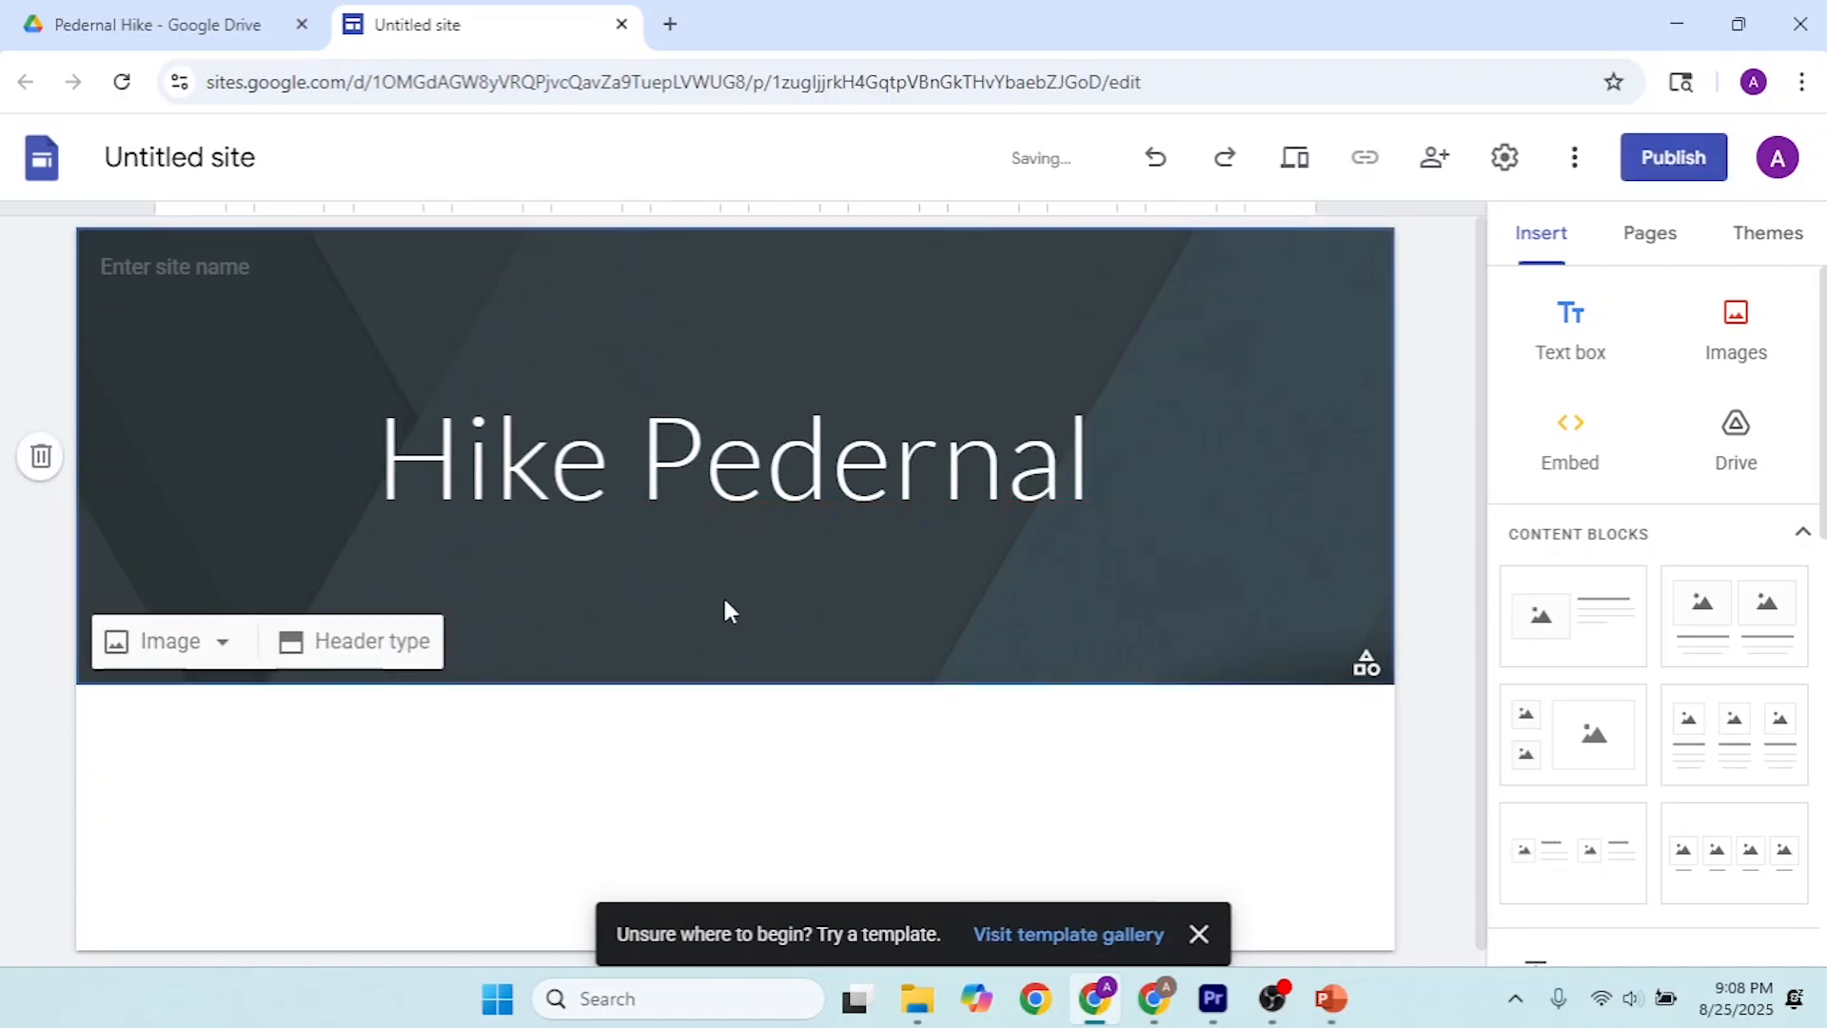
# Step: Rename the untitled site document as "hikepedernal"
pyautogui.click(226, 159)
pyautogui.press('BackSpace')
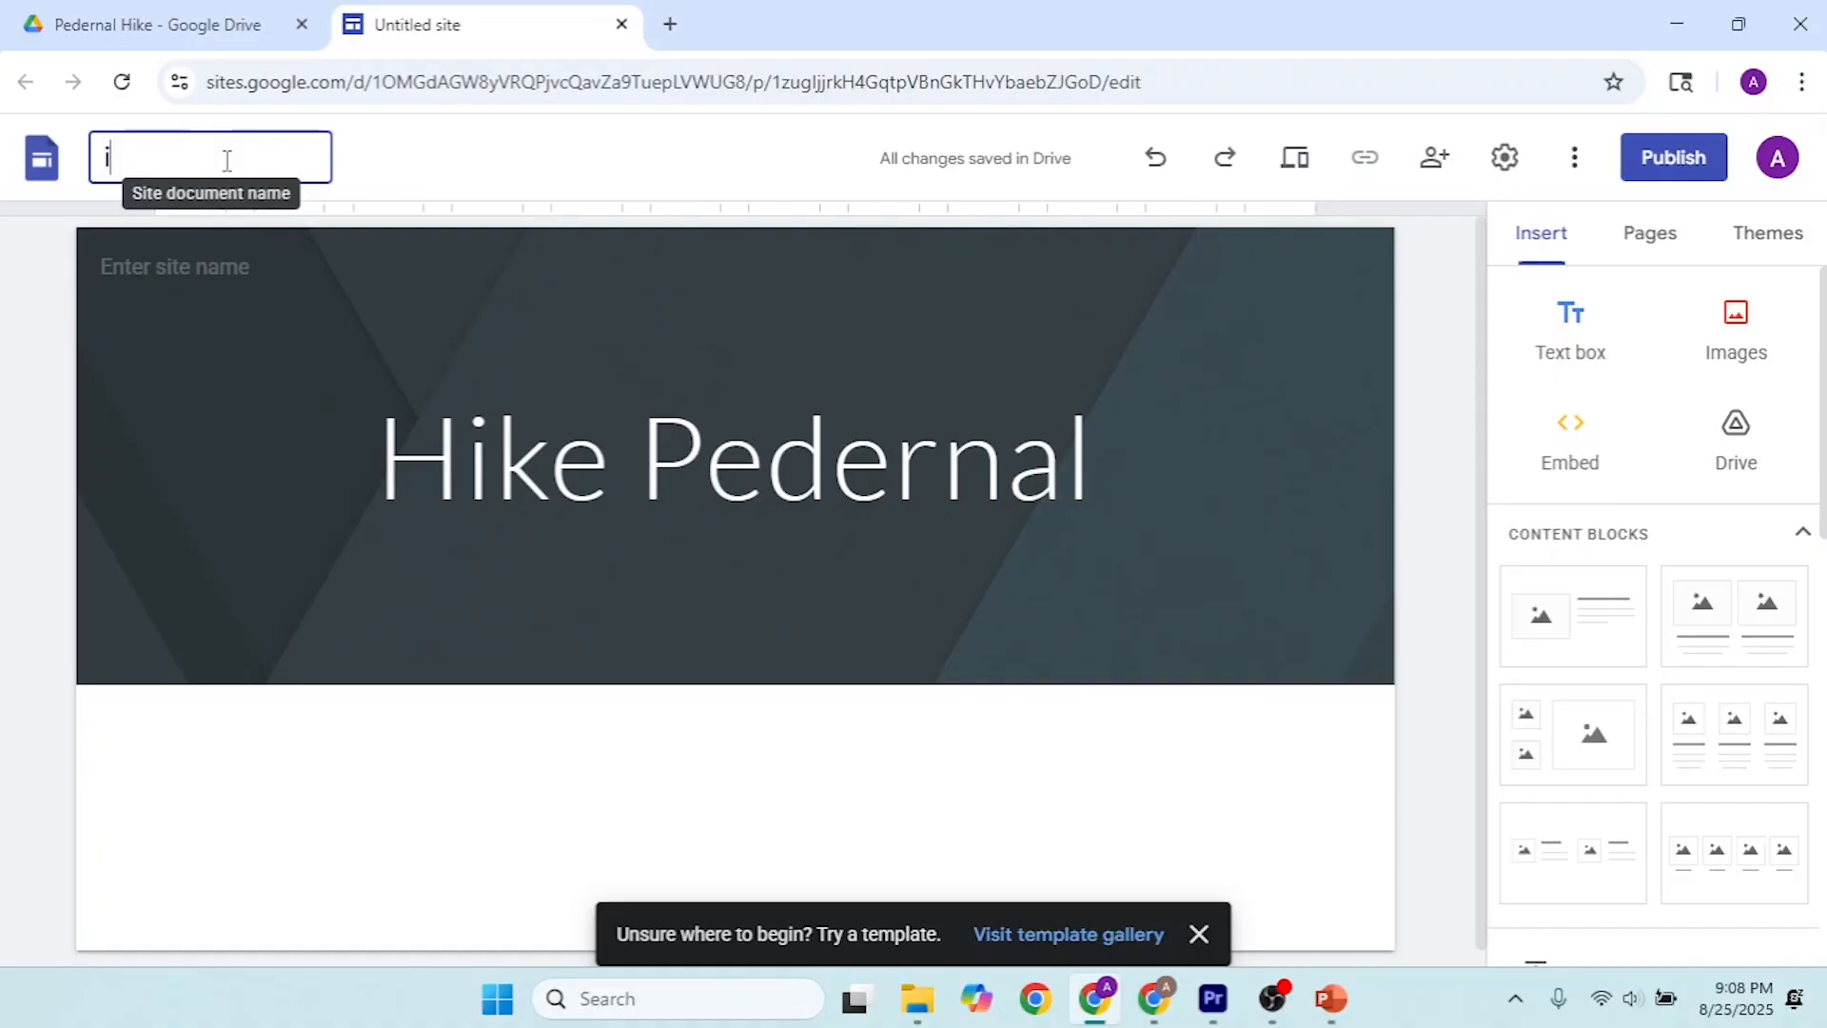
pyautogui.write('hikeped')
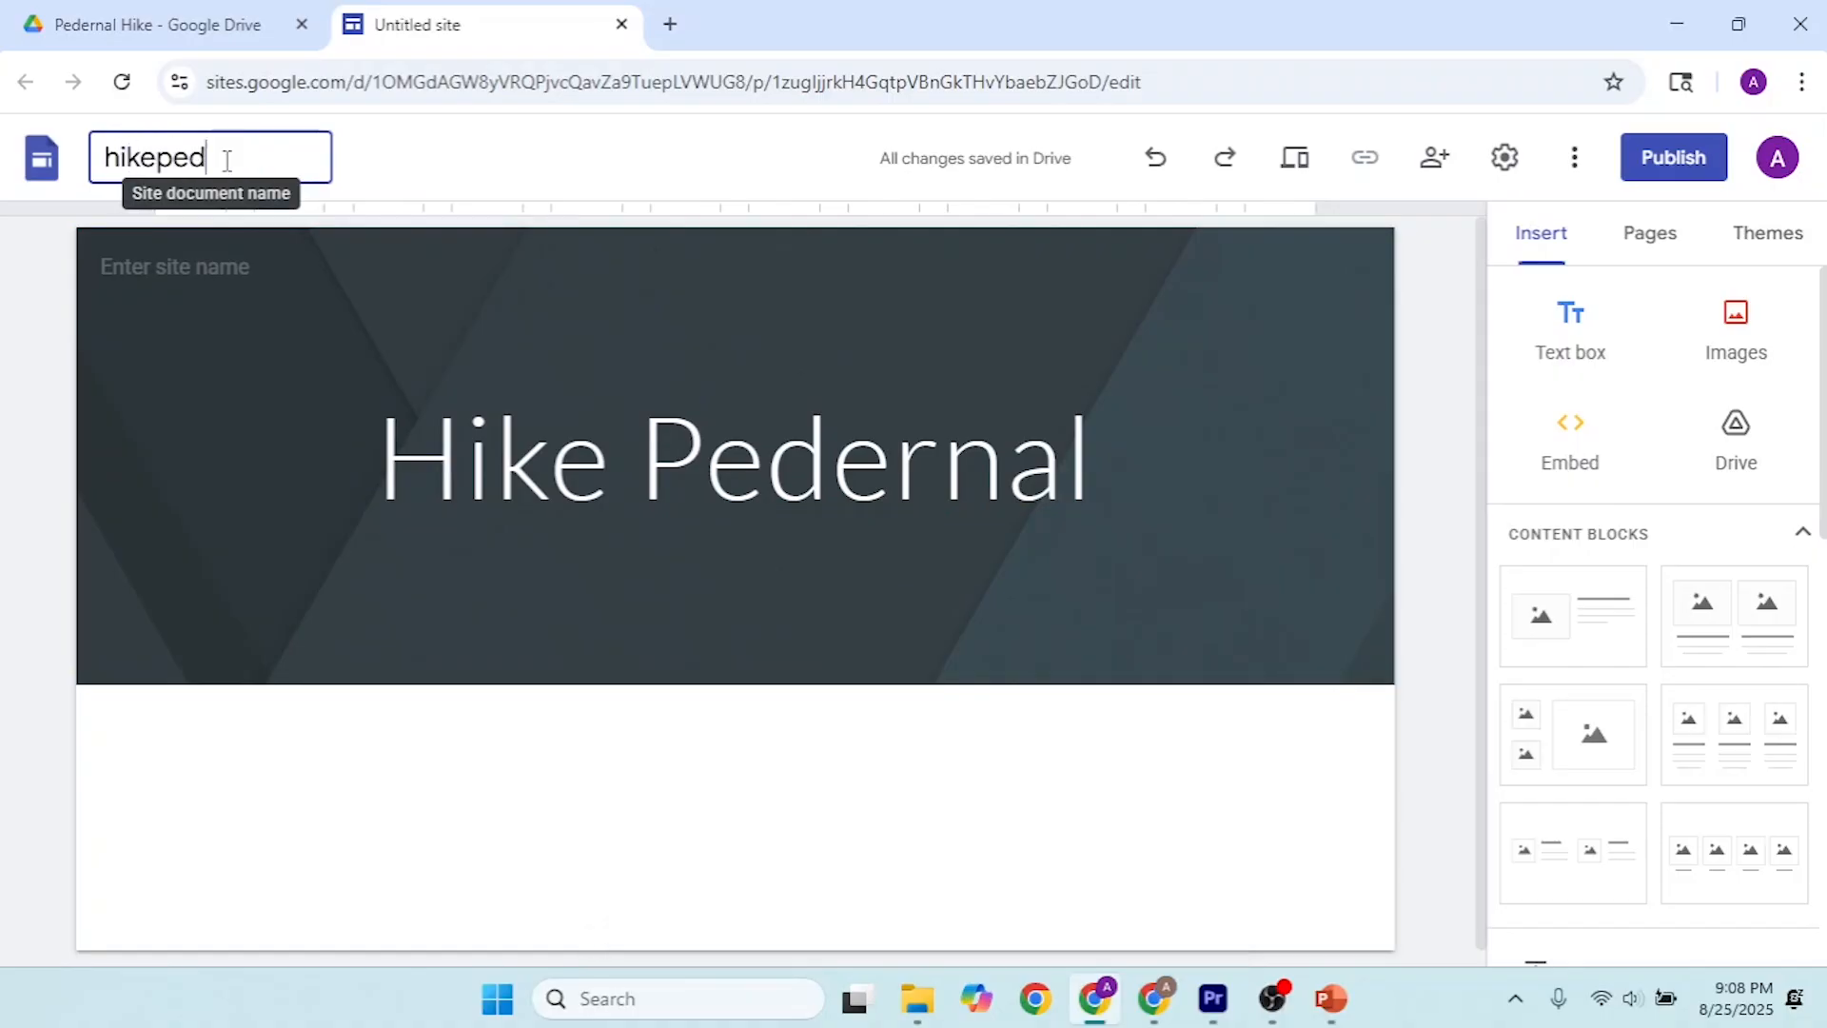
pyautogui.write('ernal')
pyautogui.press('Return')
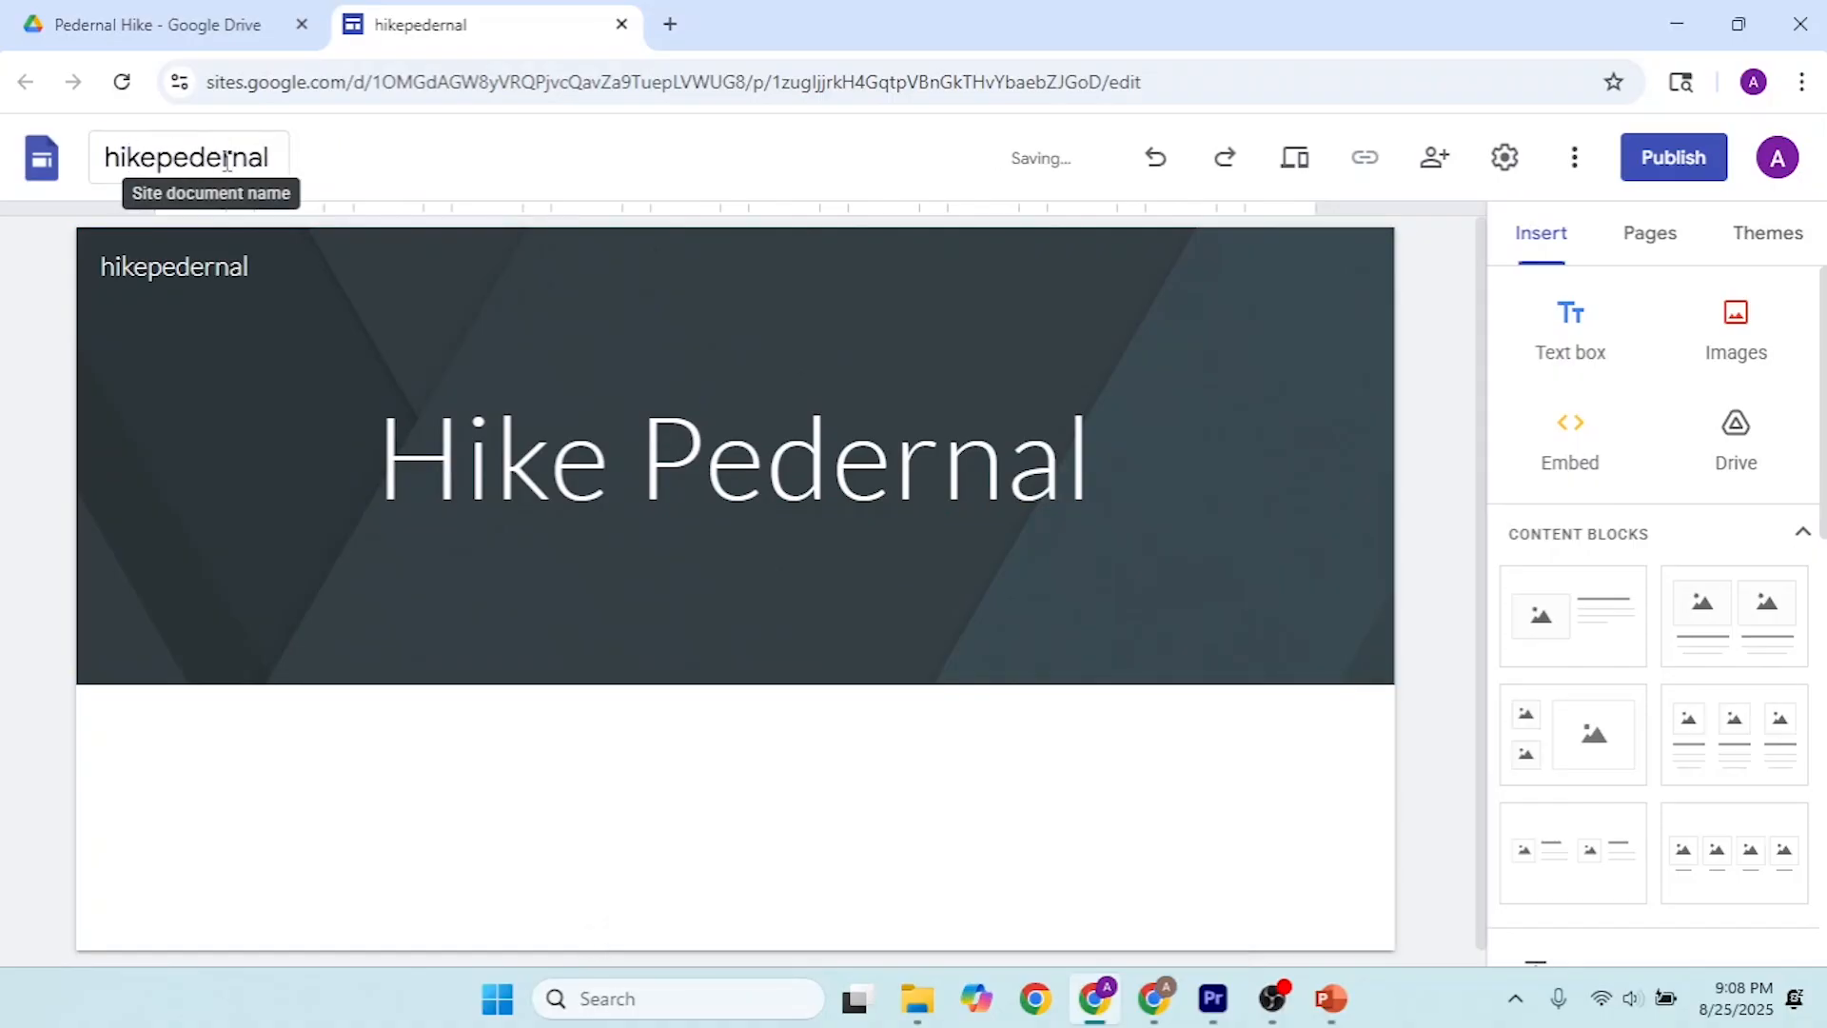
# Step: Apply the Impression theme to the site
pyautogui.moveTo(1165, 507)
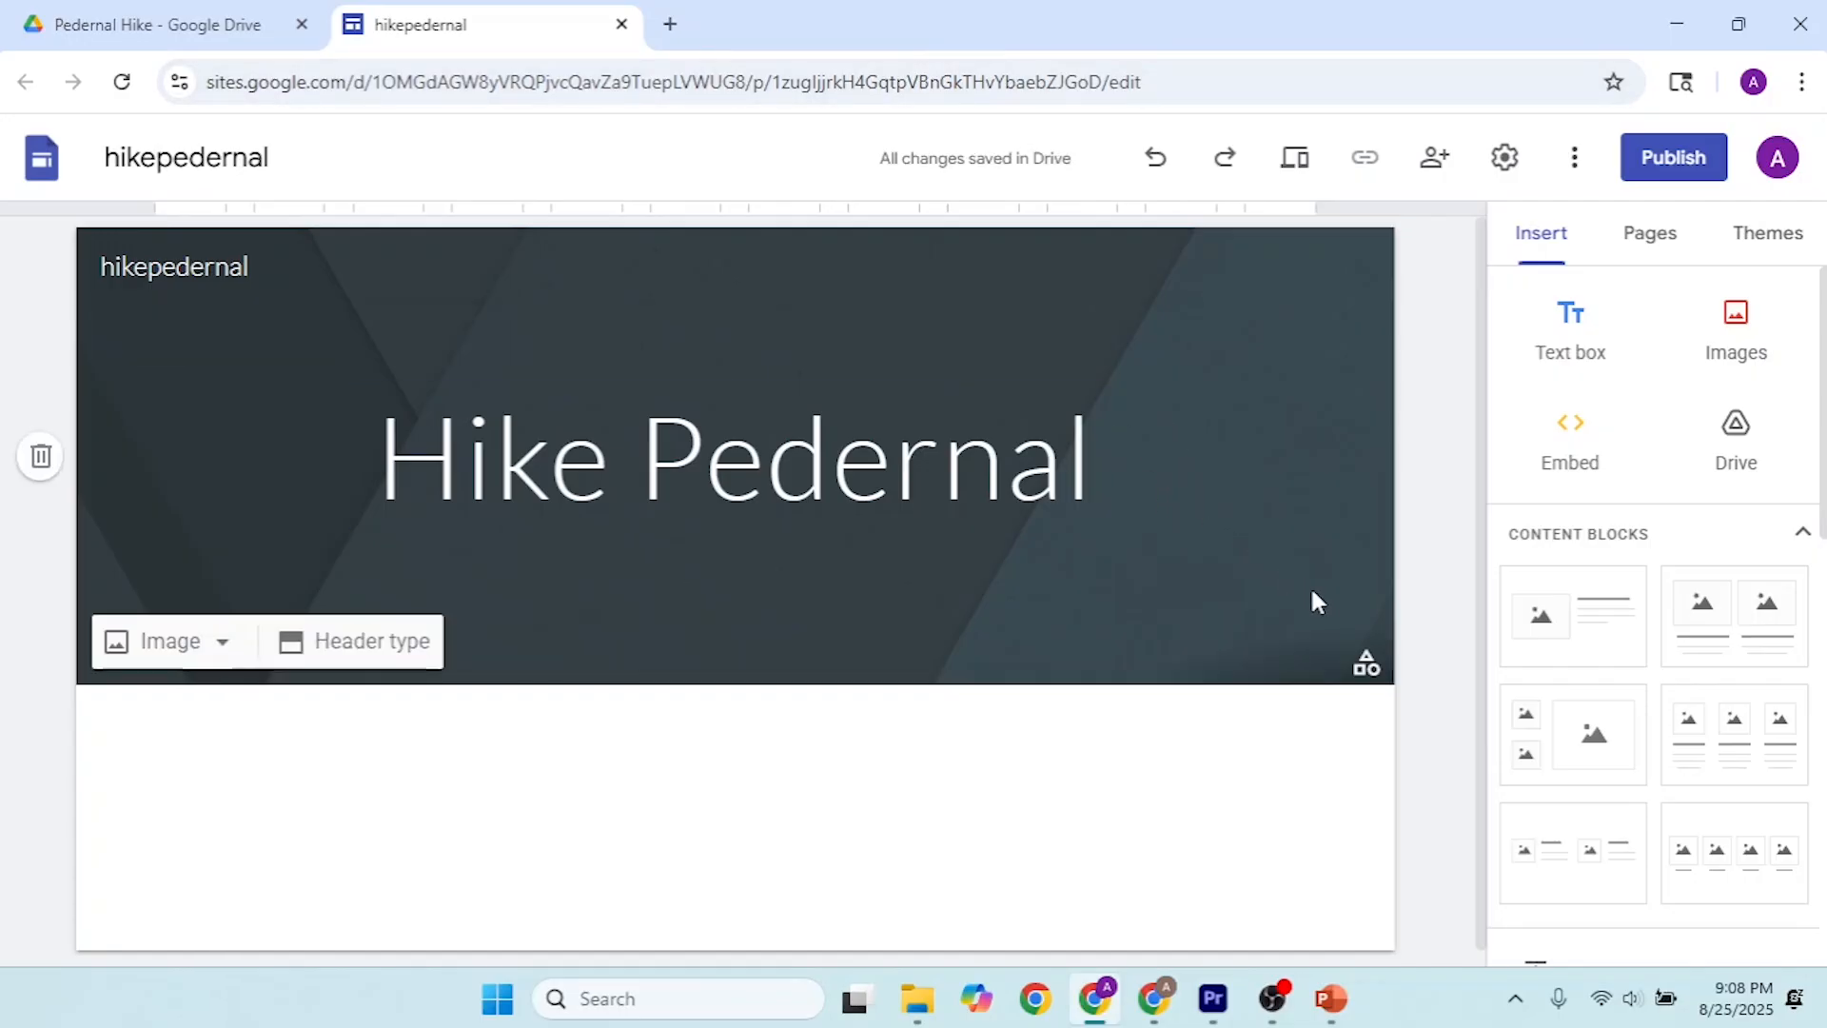
pyautogui.moveTo(1374, 669)
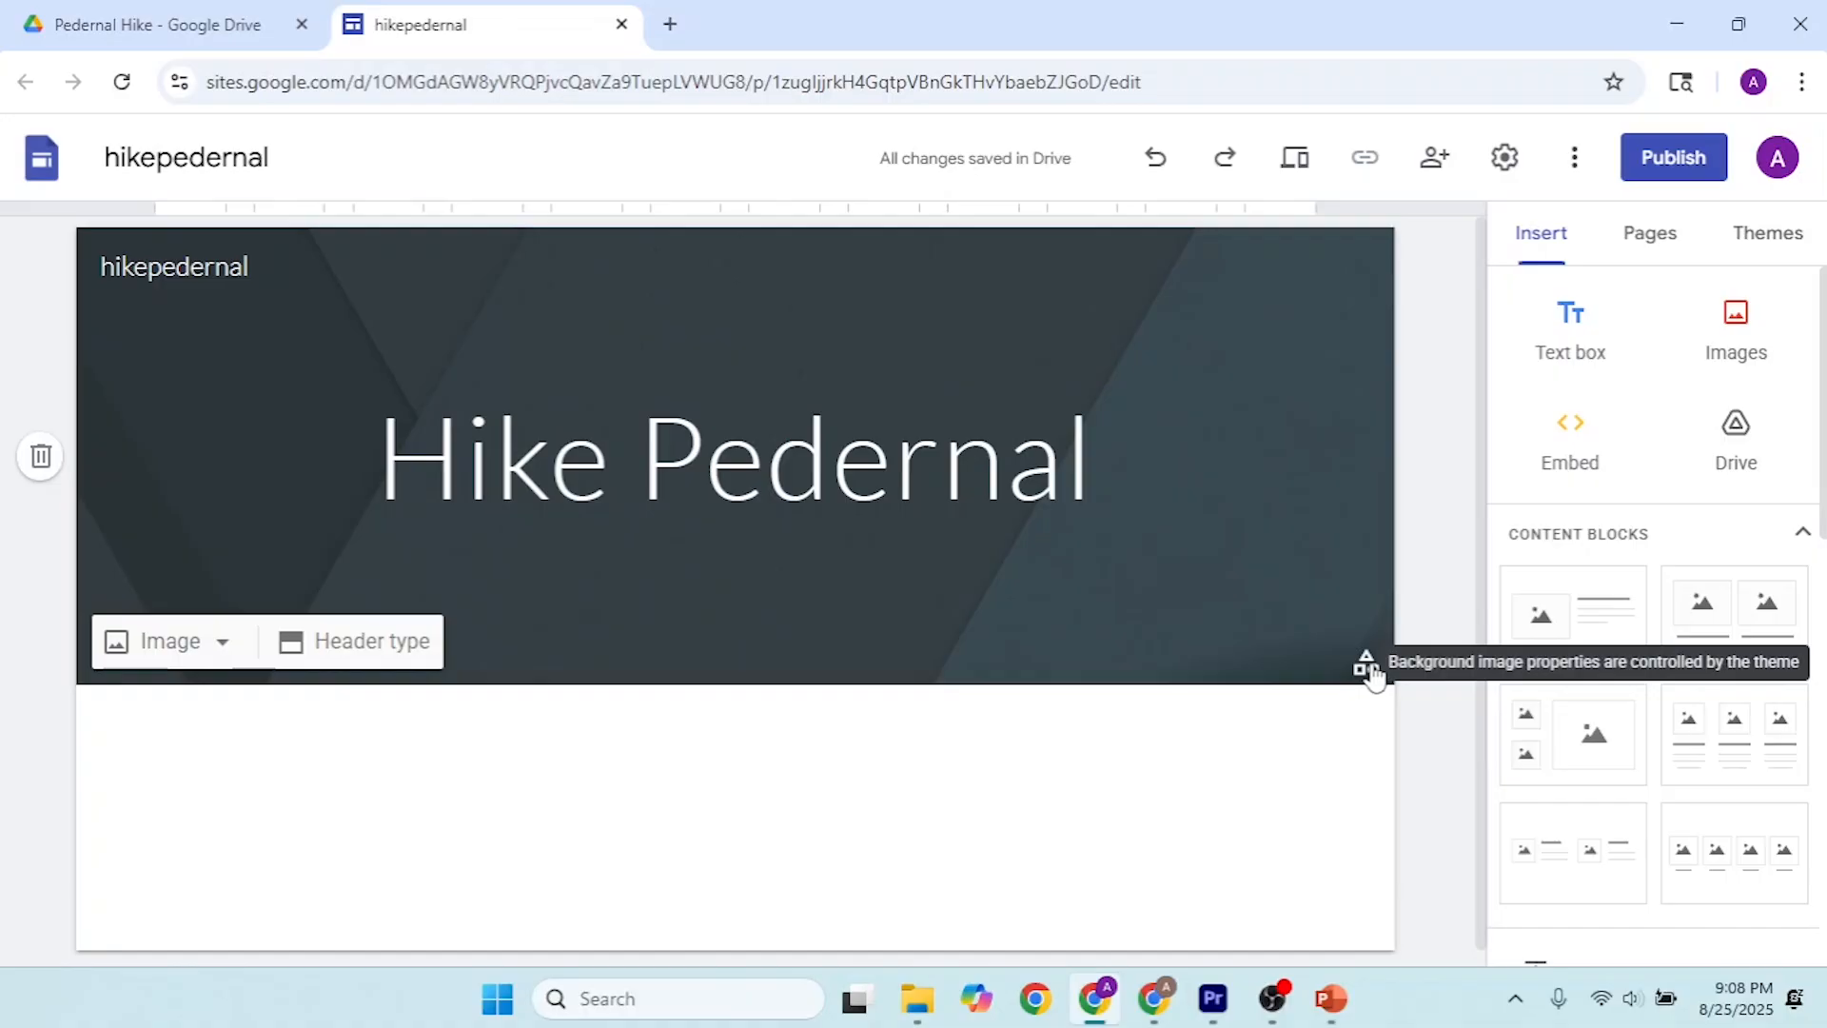
pyautogui.click(1374, 670)
pyautogui.scroll(-1, 1675, 496)
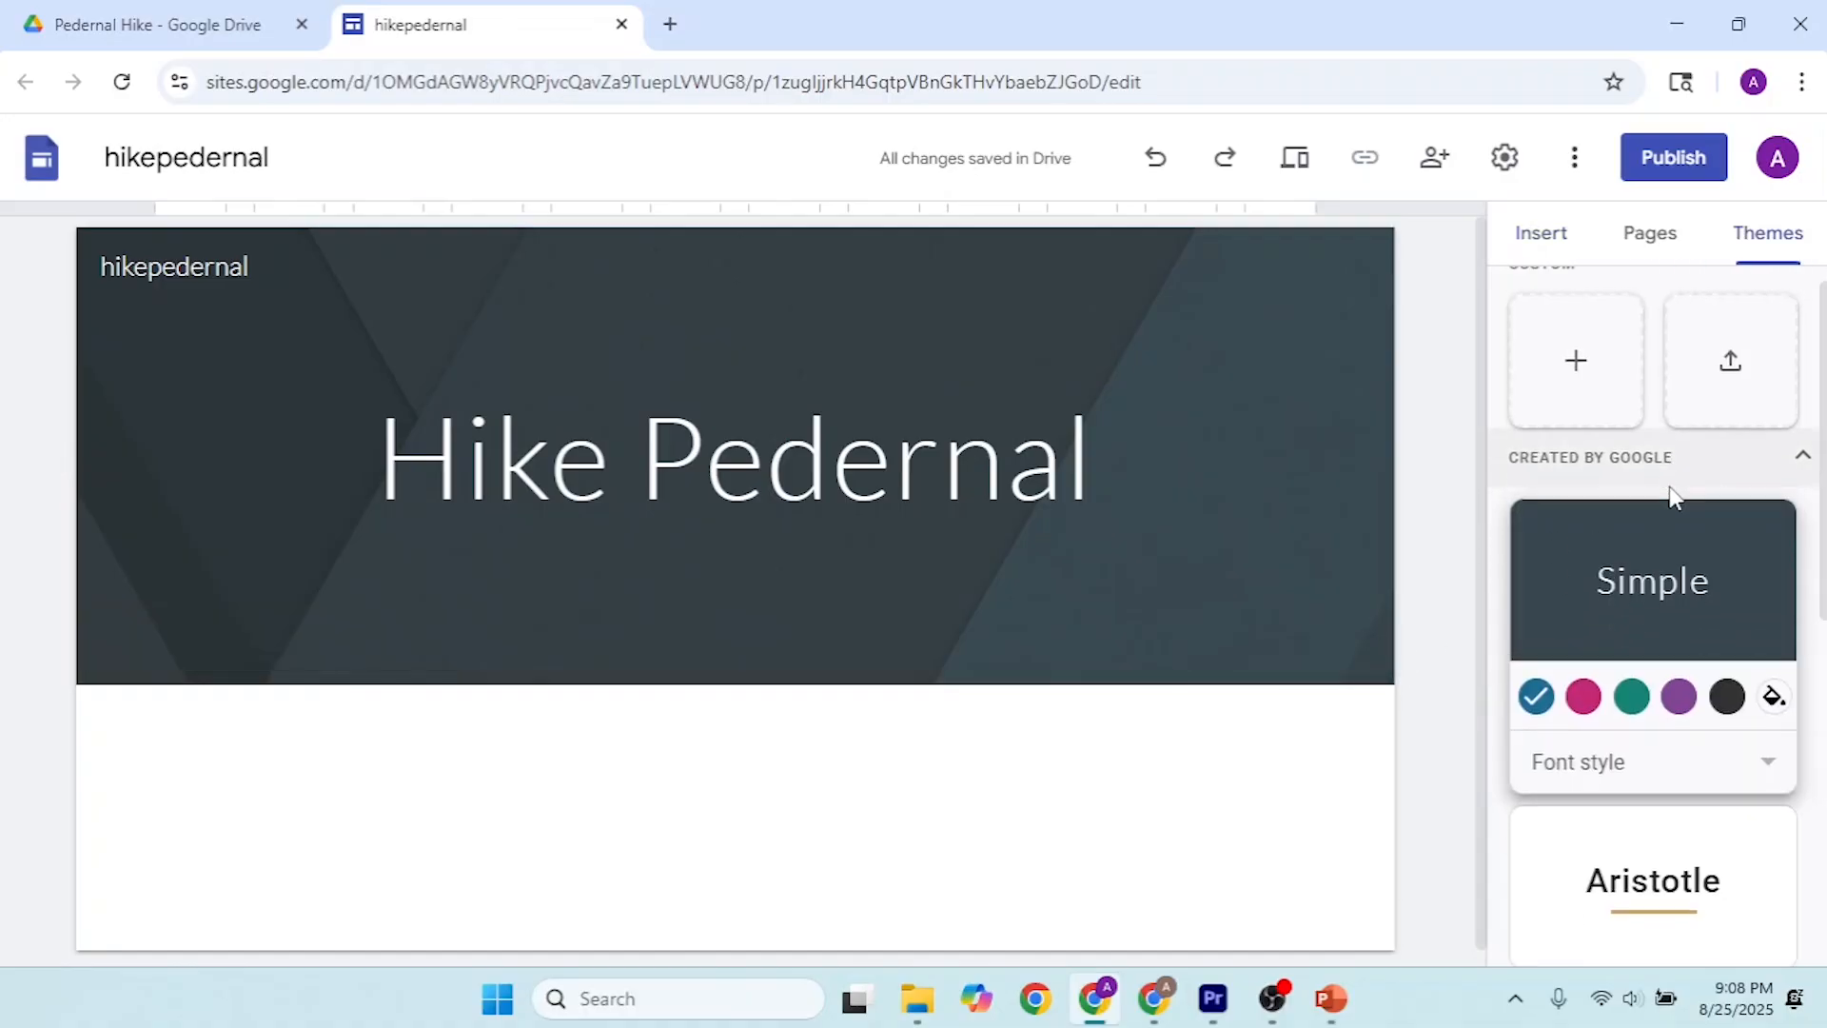
pyautogui.scroll(-6, 1675, 497)
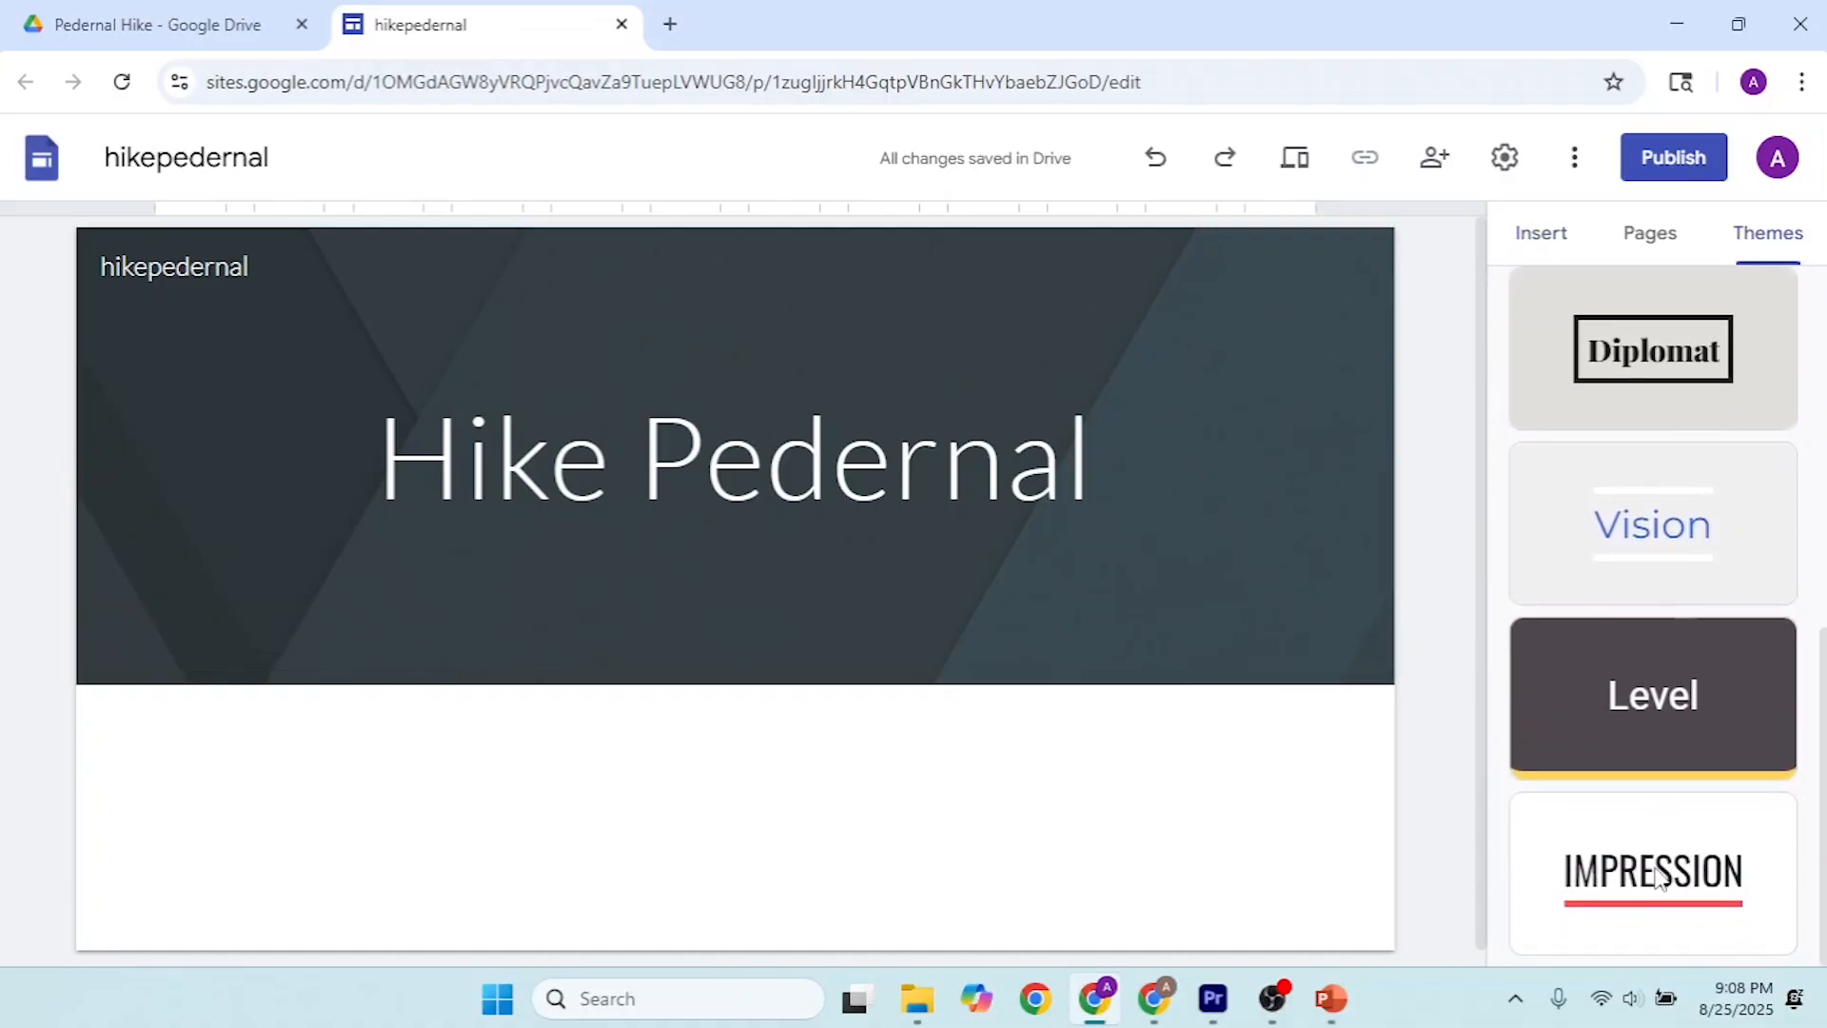
pyautogui.click(1657, 878)
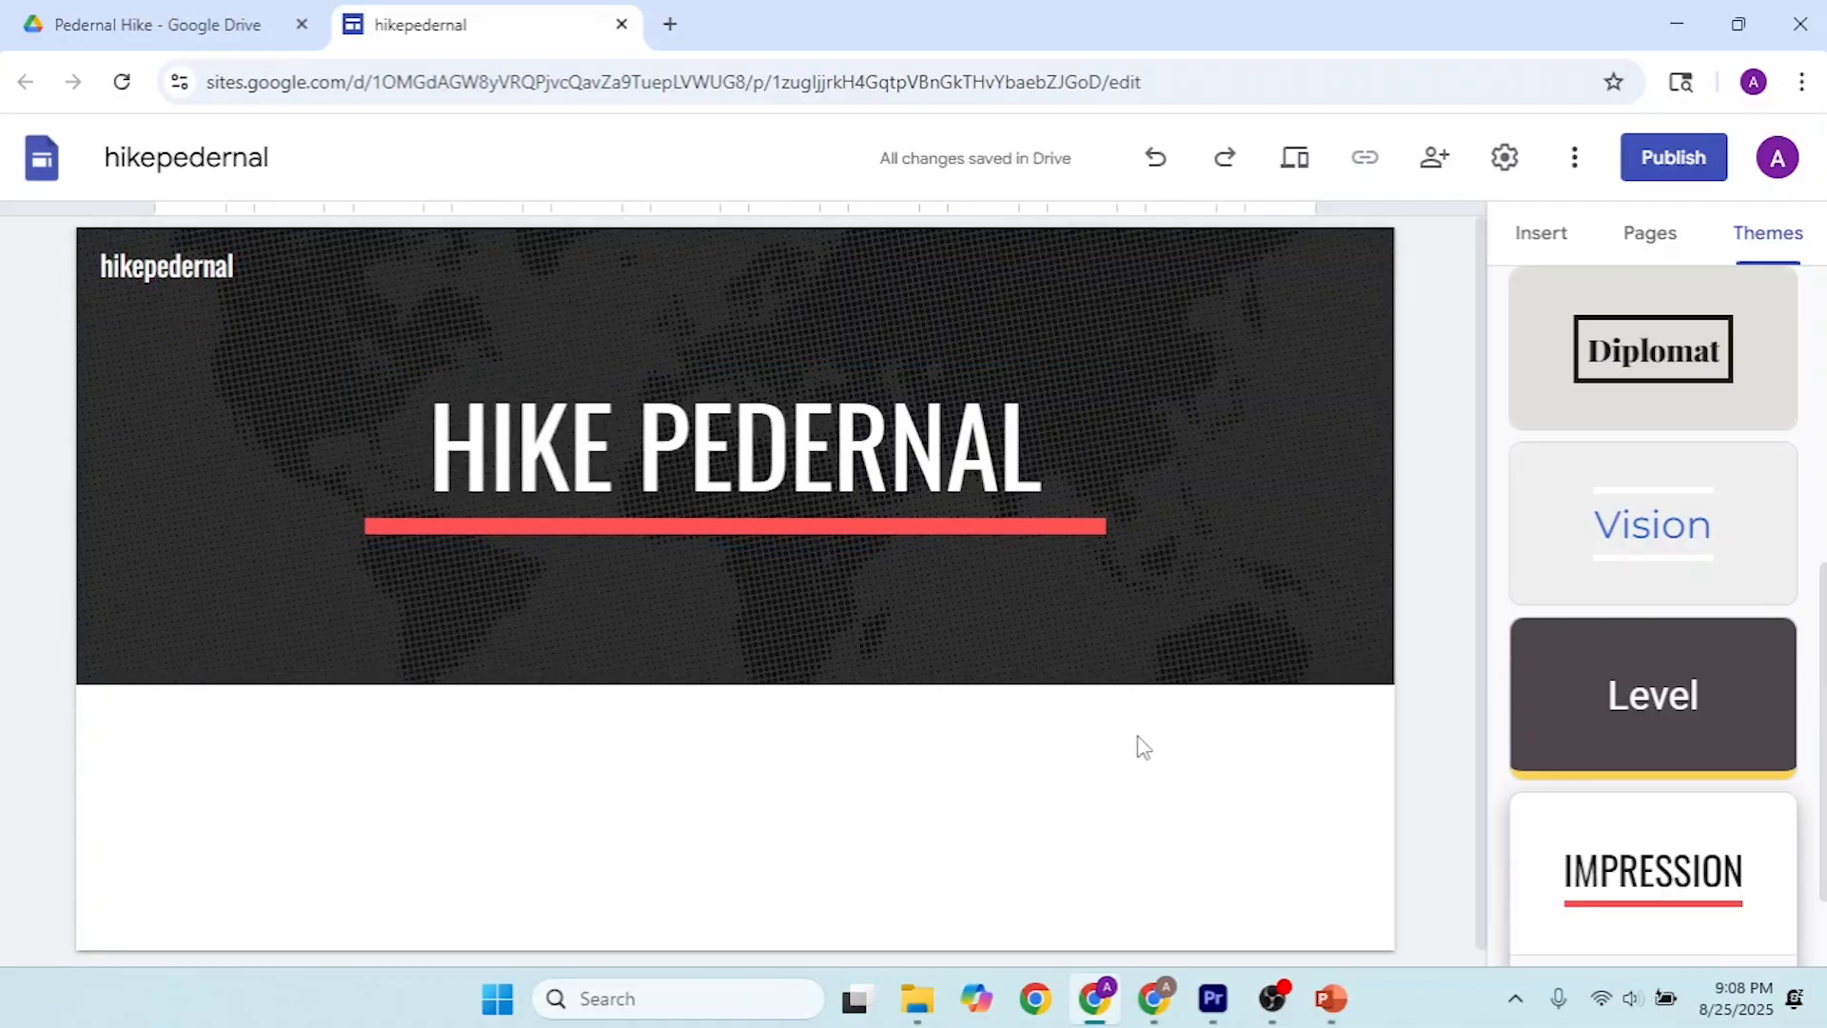
# Step: Publish the site with the web address ending in "hikepedernal", view the live page, and close it
pyautogui.click(1656, 160)
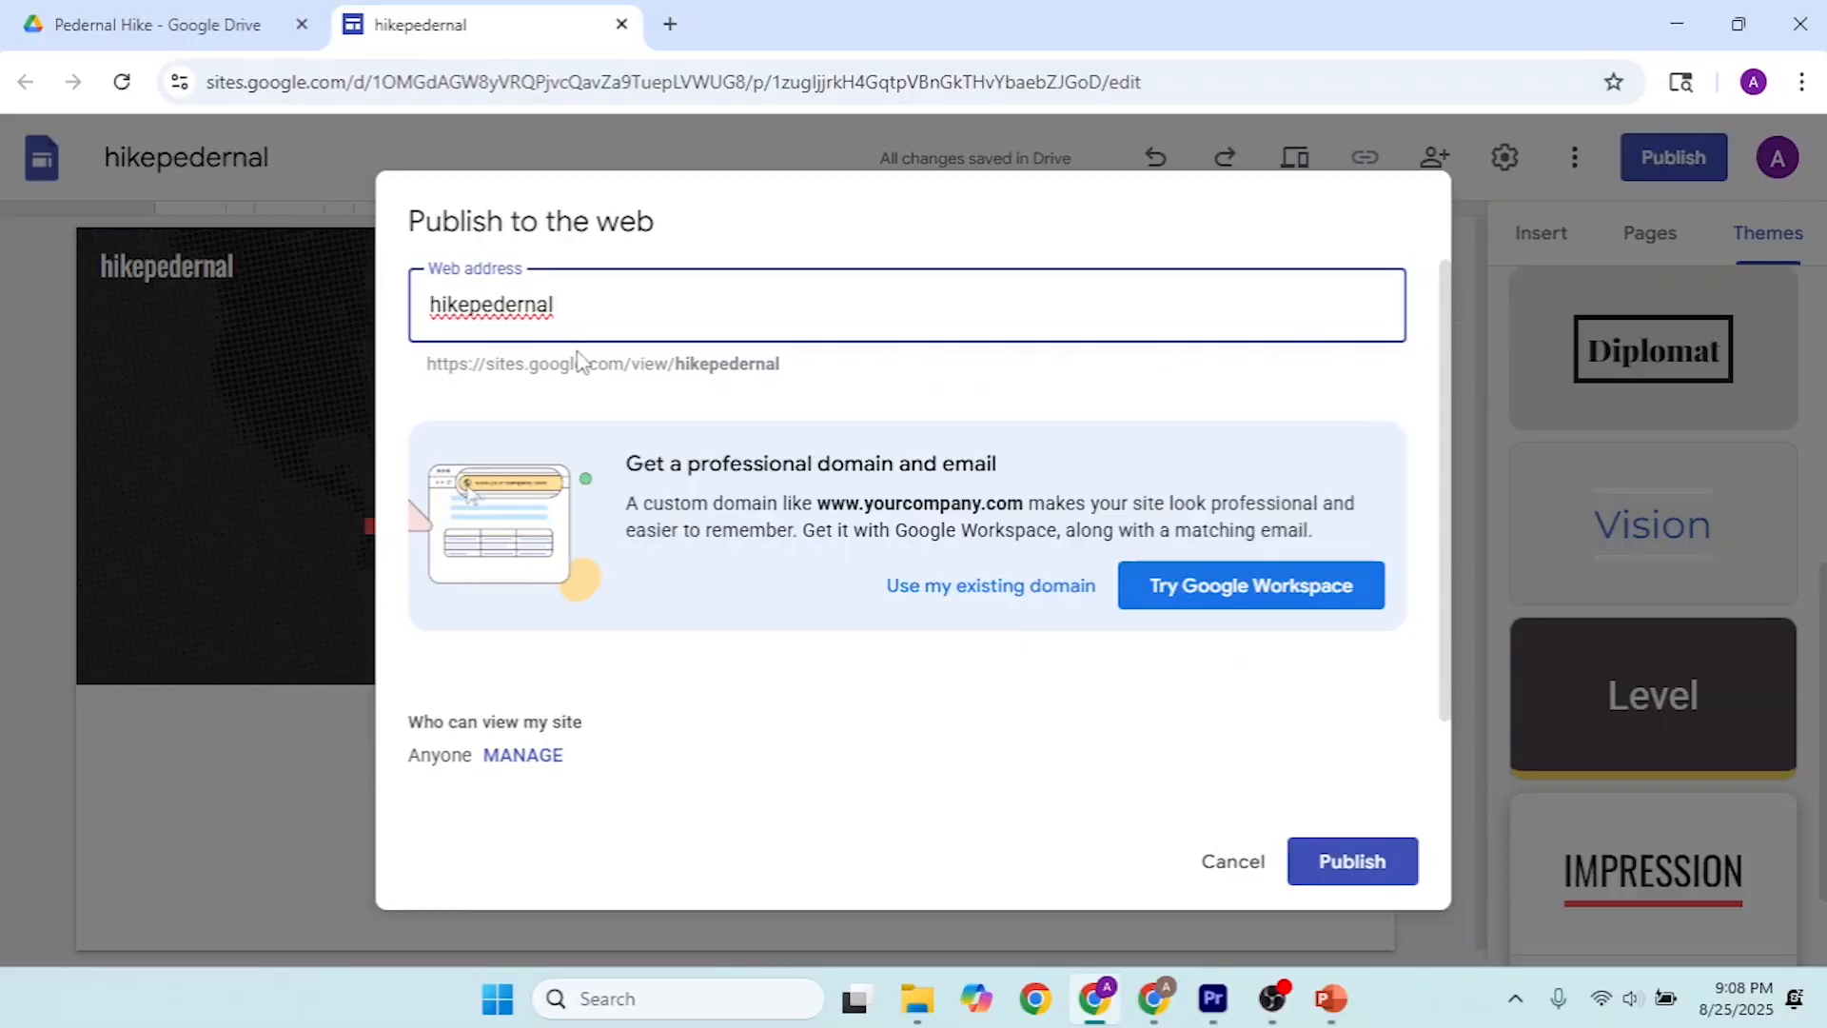
pyautogui.moveTo(559, 301); pyautogui.dragTo(404, 302)
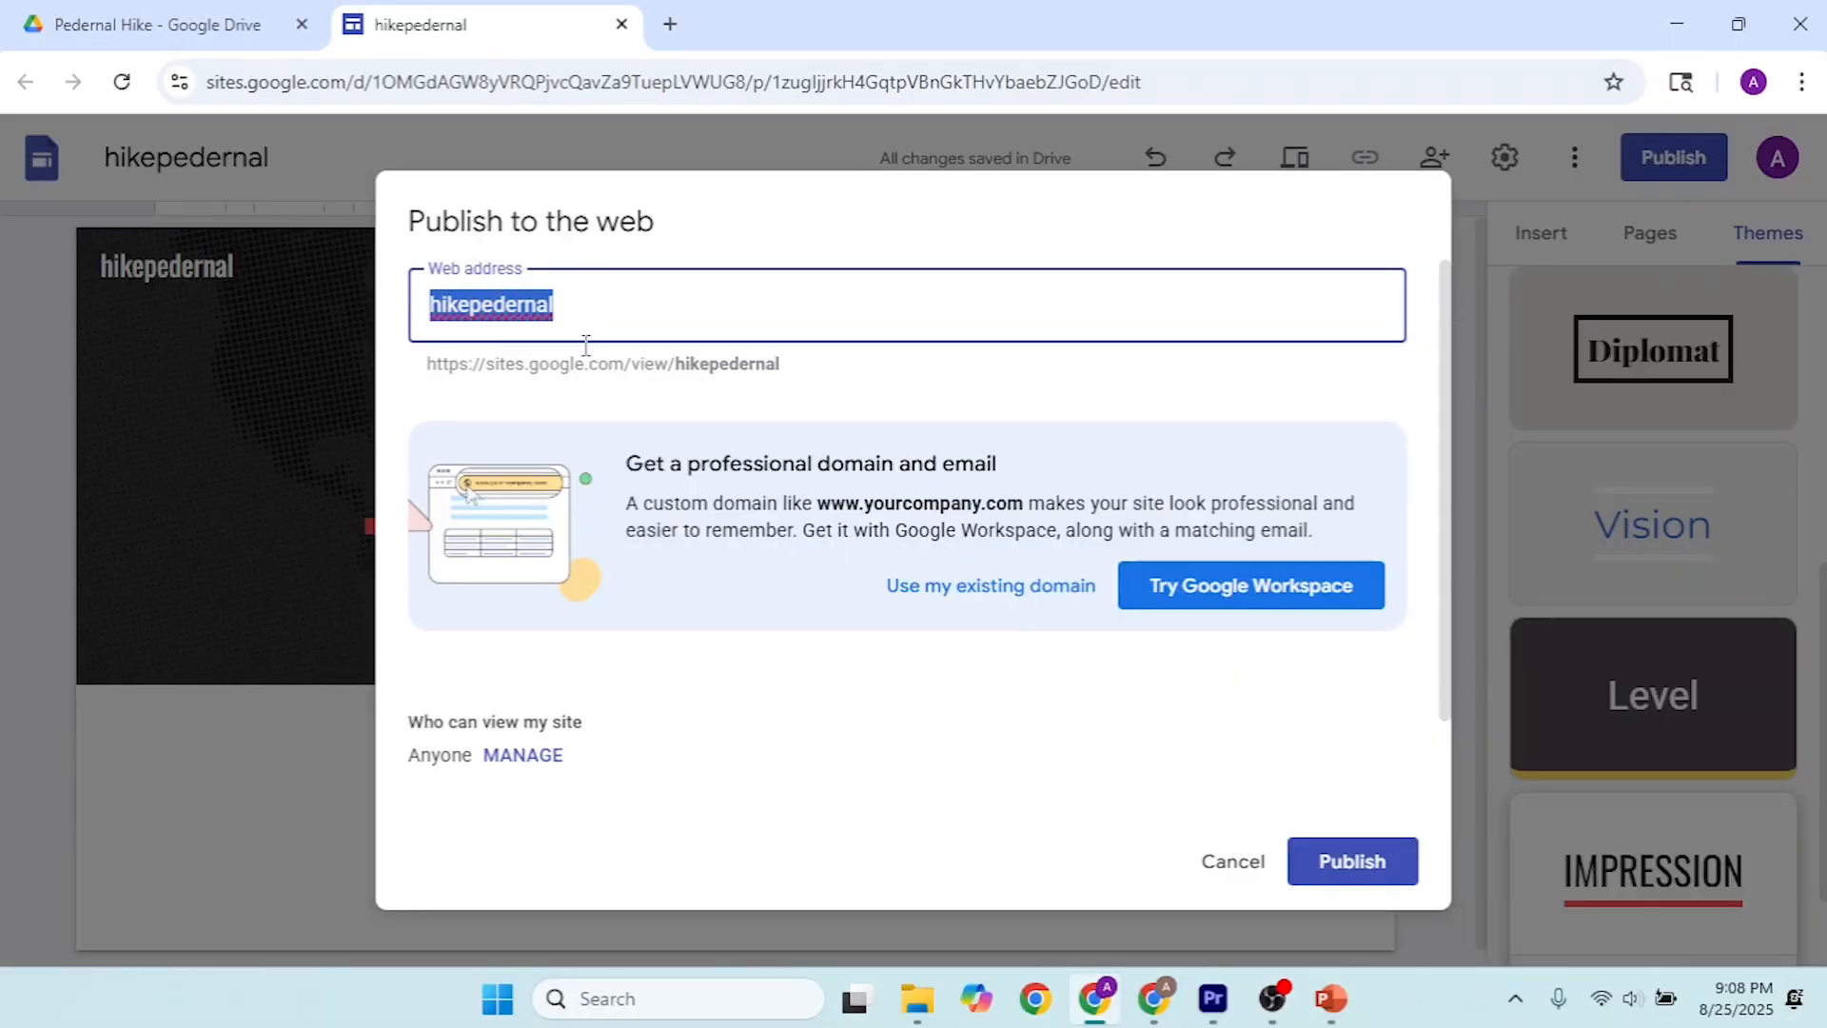
pyautogui.click(1379, 860)
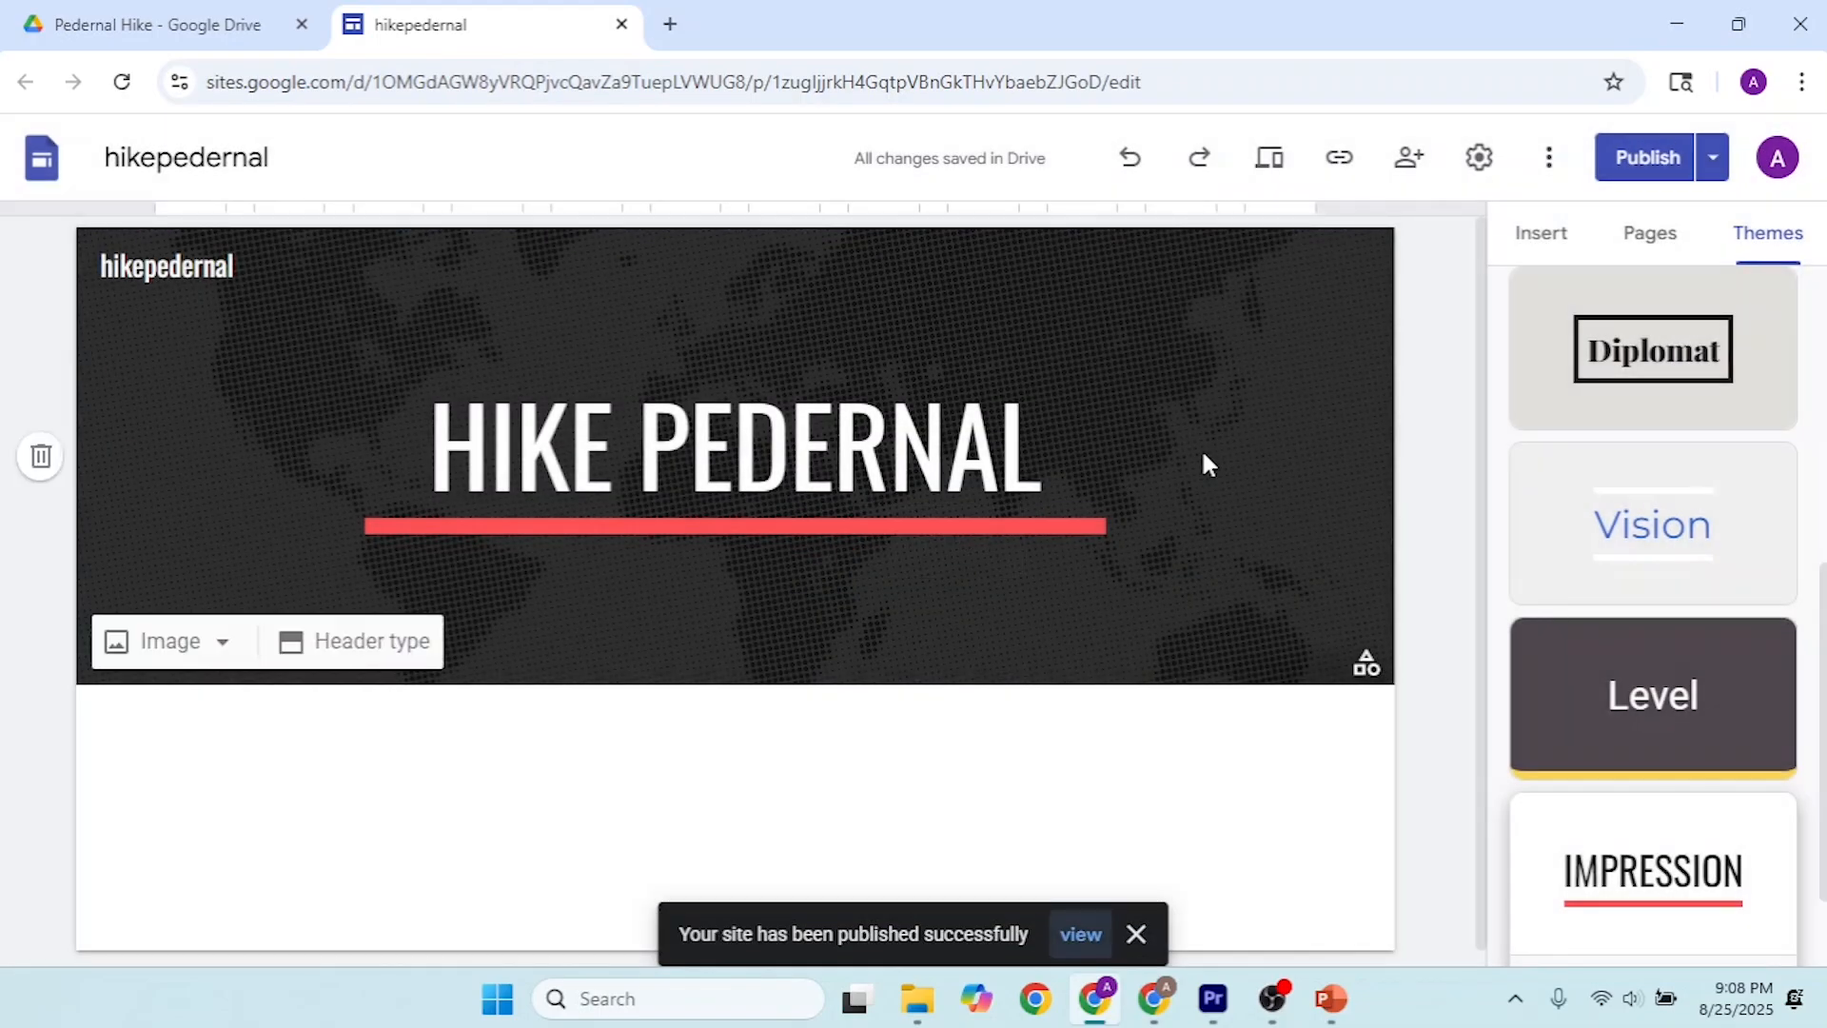
pyautogui.click(1077, 938)
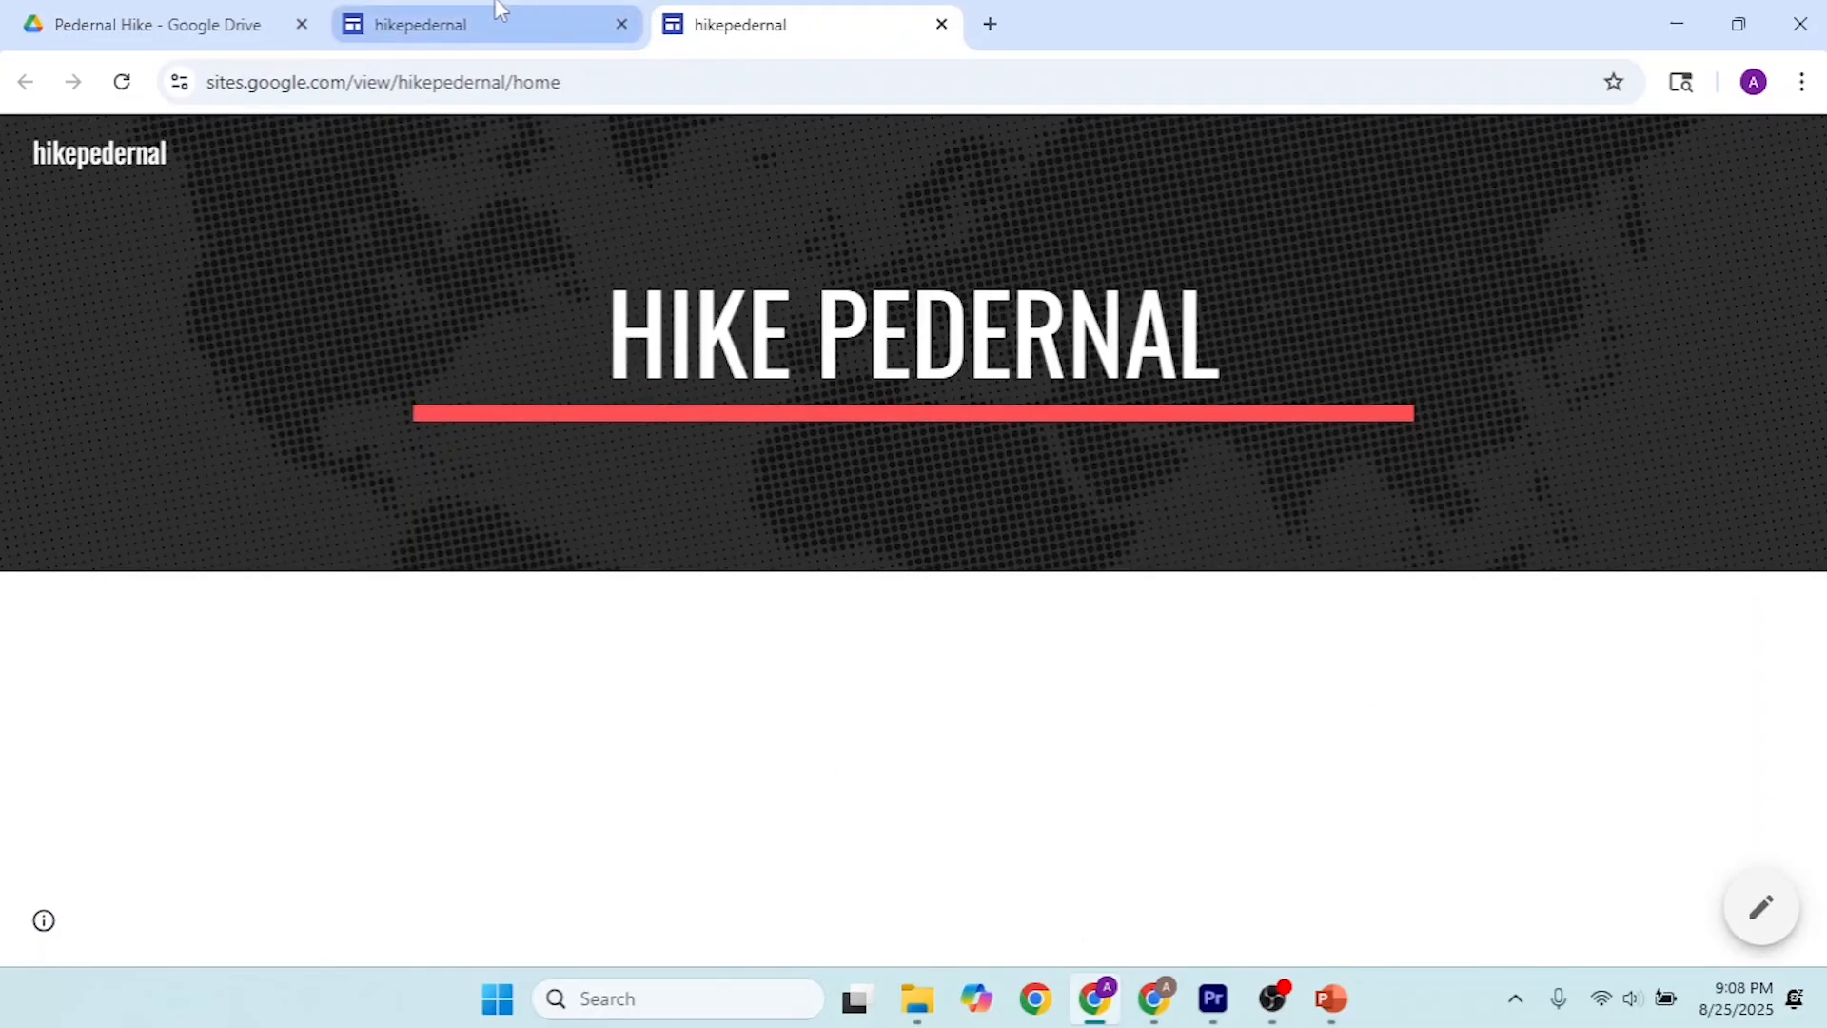
pyautogui.click(941, 24)
# Step: Open Google My Maps (mymaps.google.com) in a new browser tab and create a new map
pyautogui.click(672, 25)
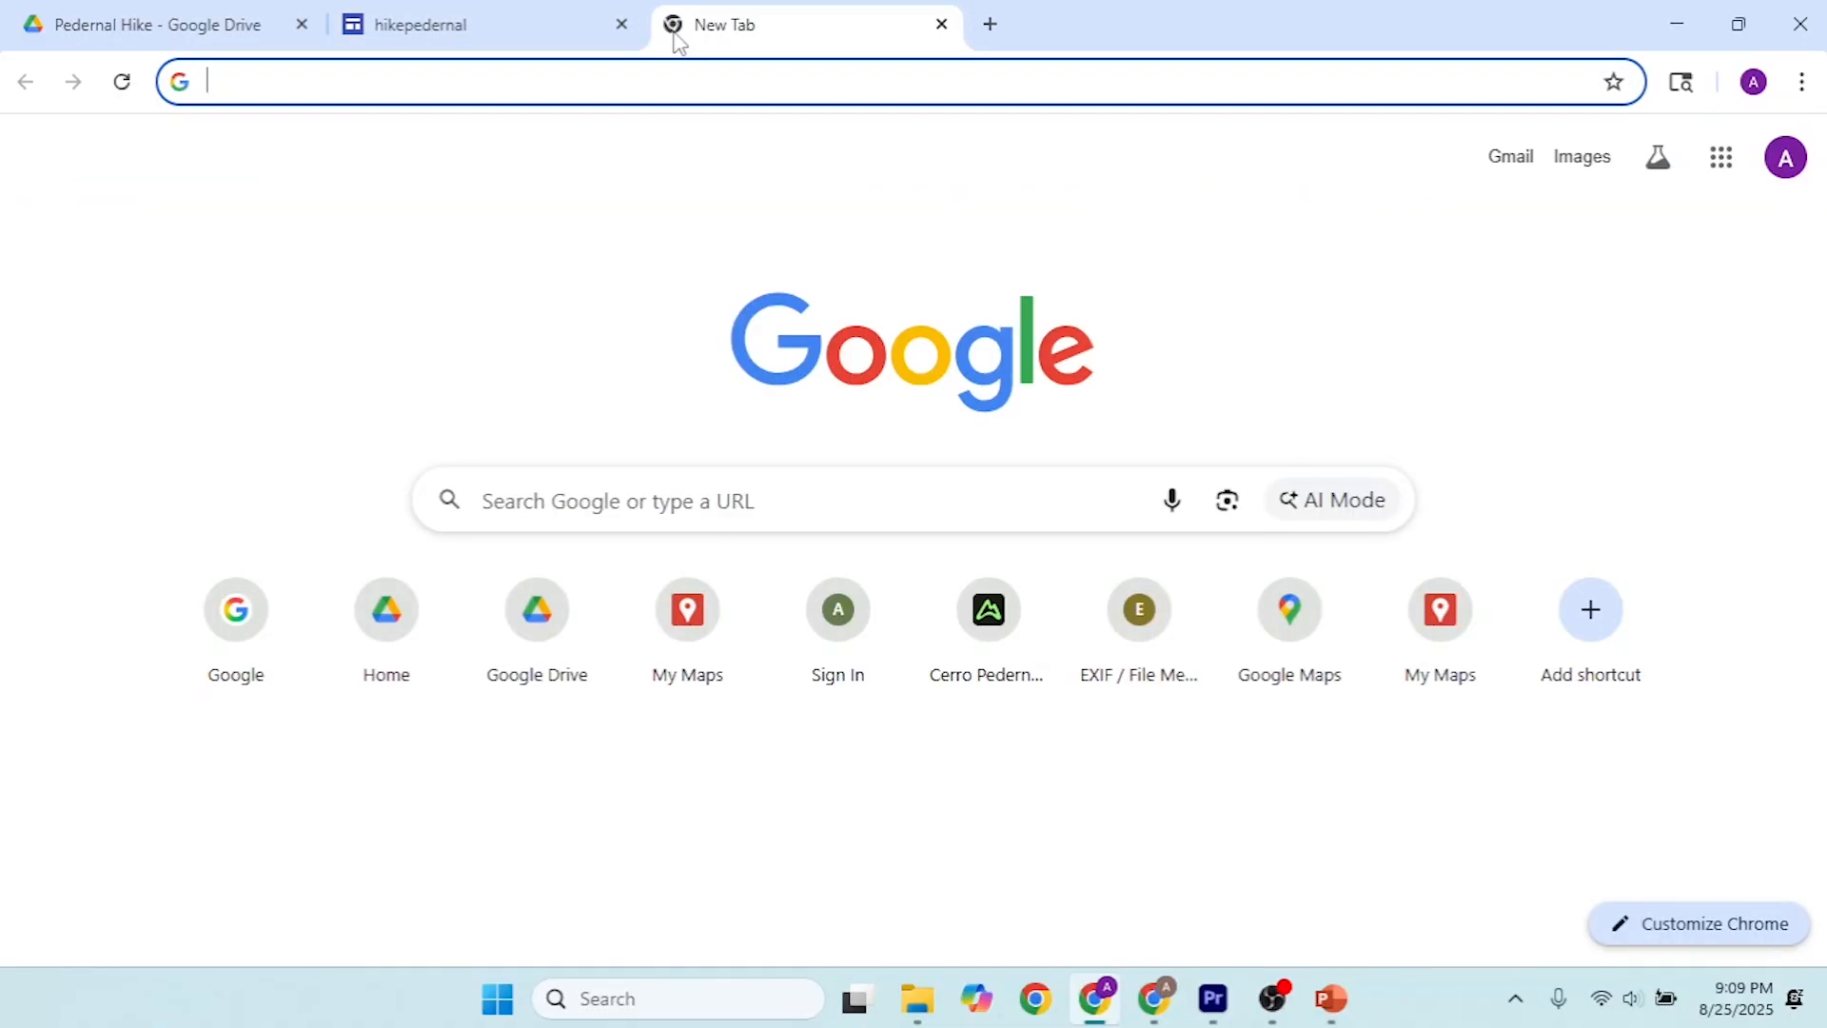
pyautogui.write('mymaps.google.com')
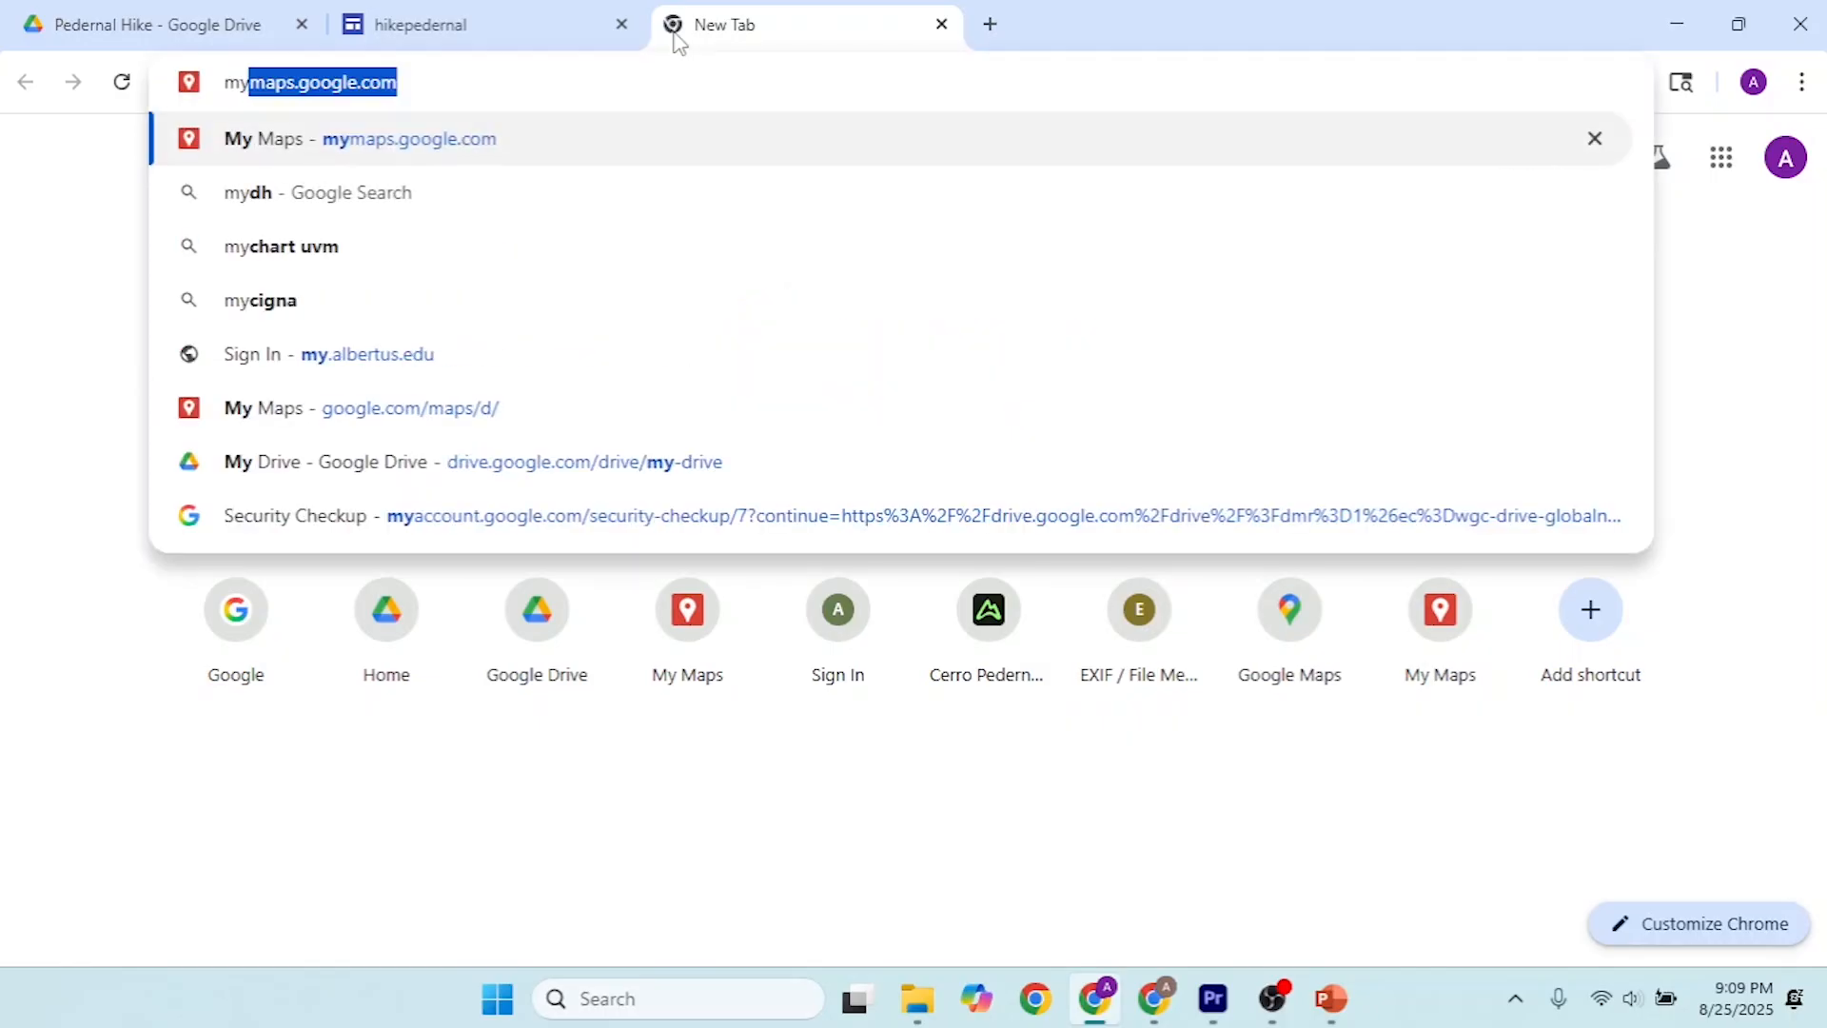
pyautogui.press('Return')
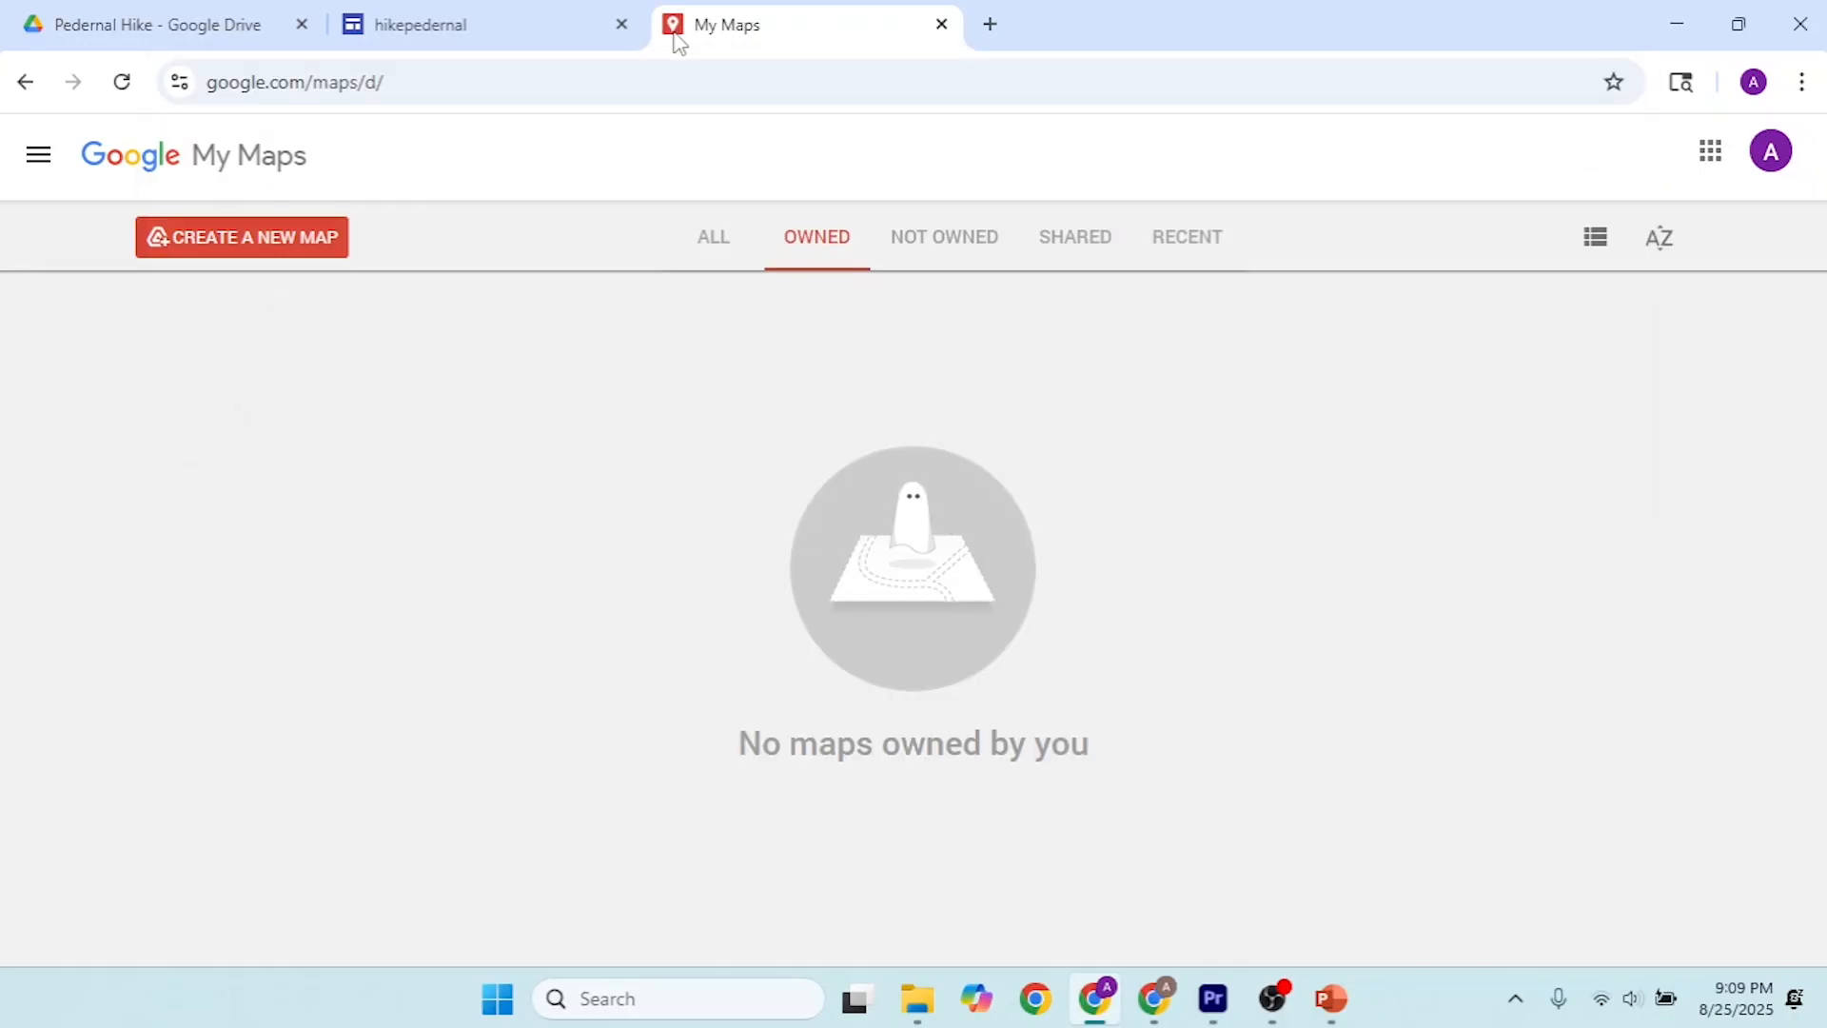
pyautogui.click(289, 237)
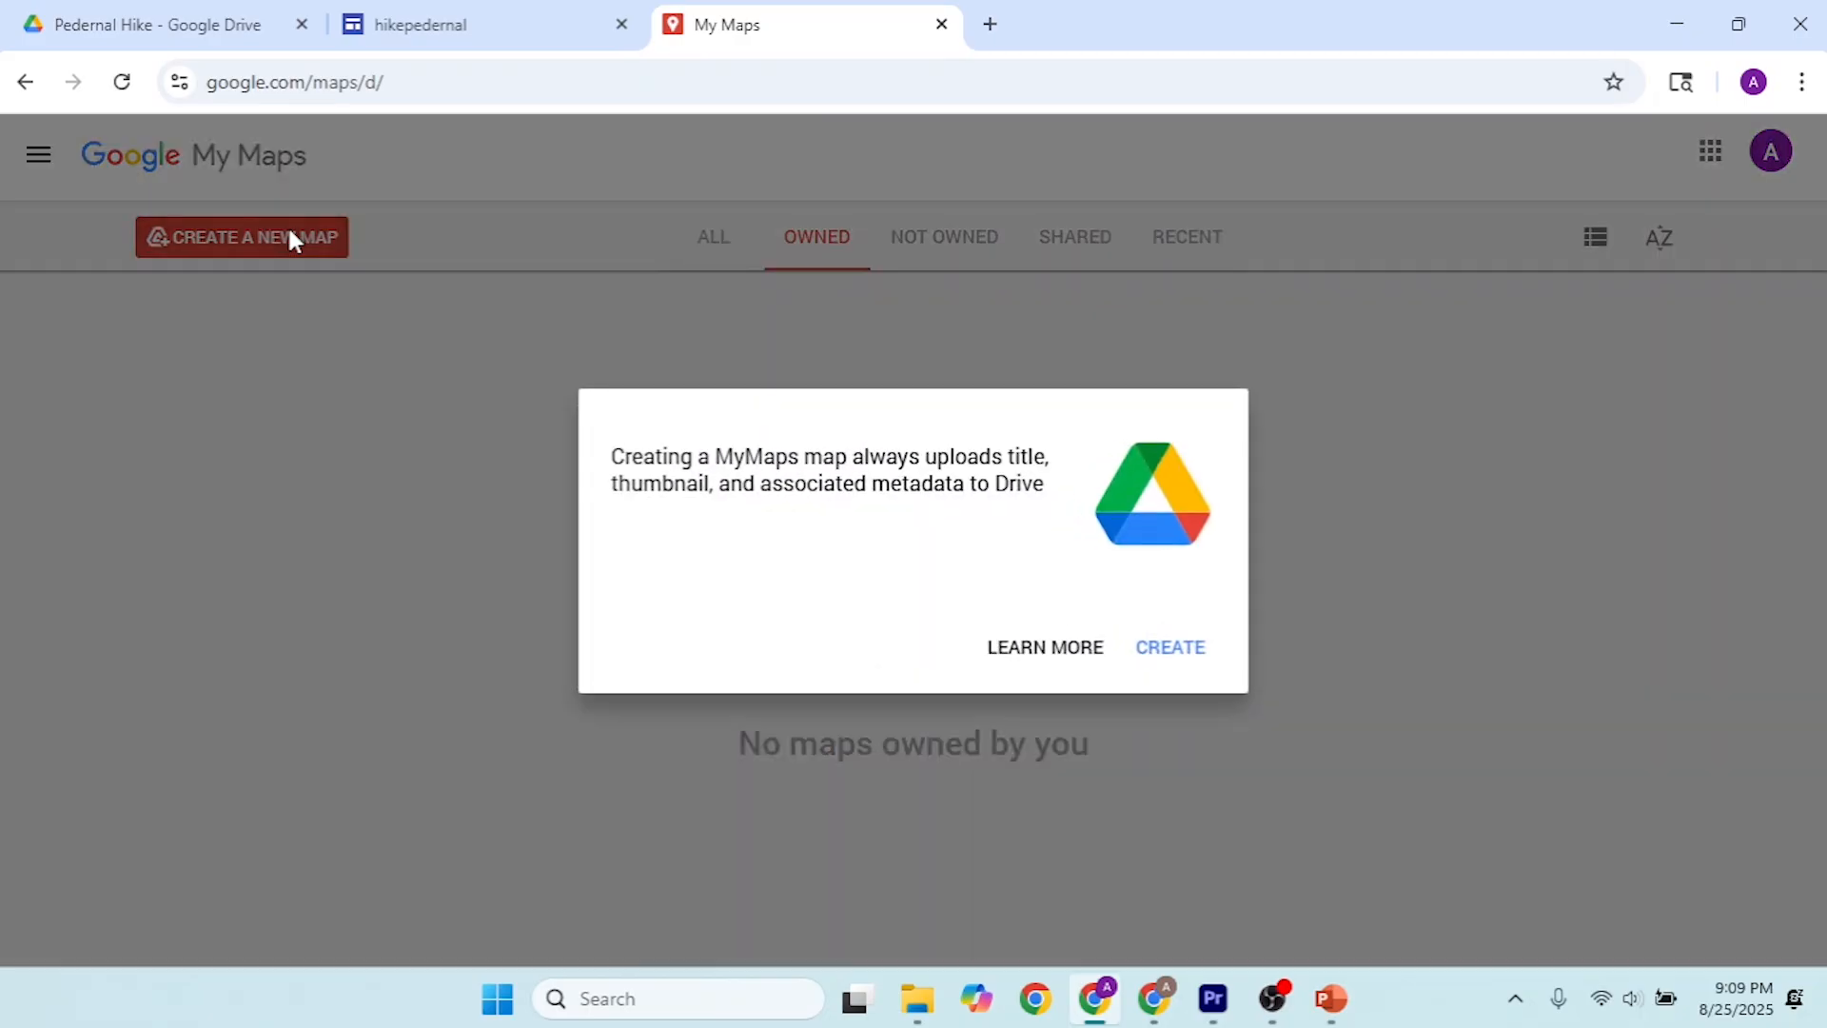
pyautogui.click(1173, 649)
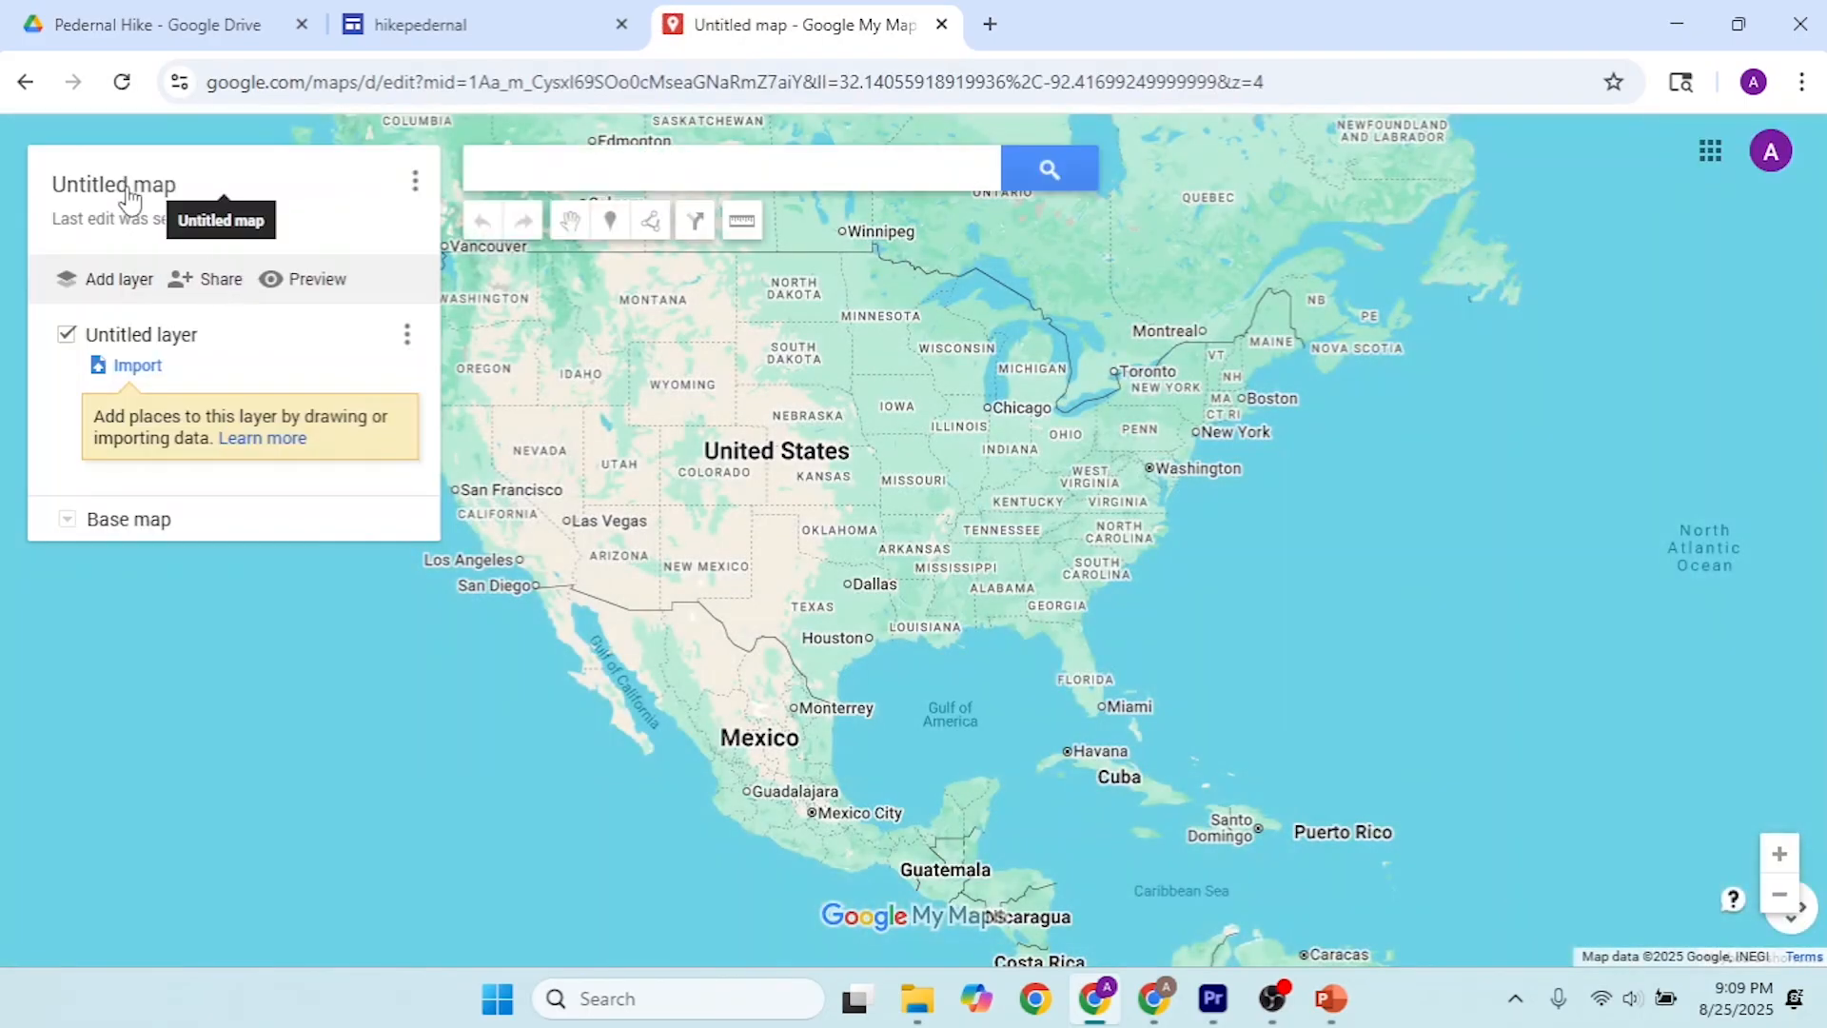
# Step: Set the new map's title to "Hike Pedernal" and save it
pyautogui.click(132, 195)
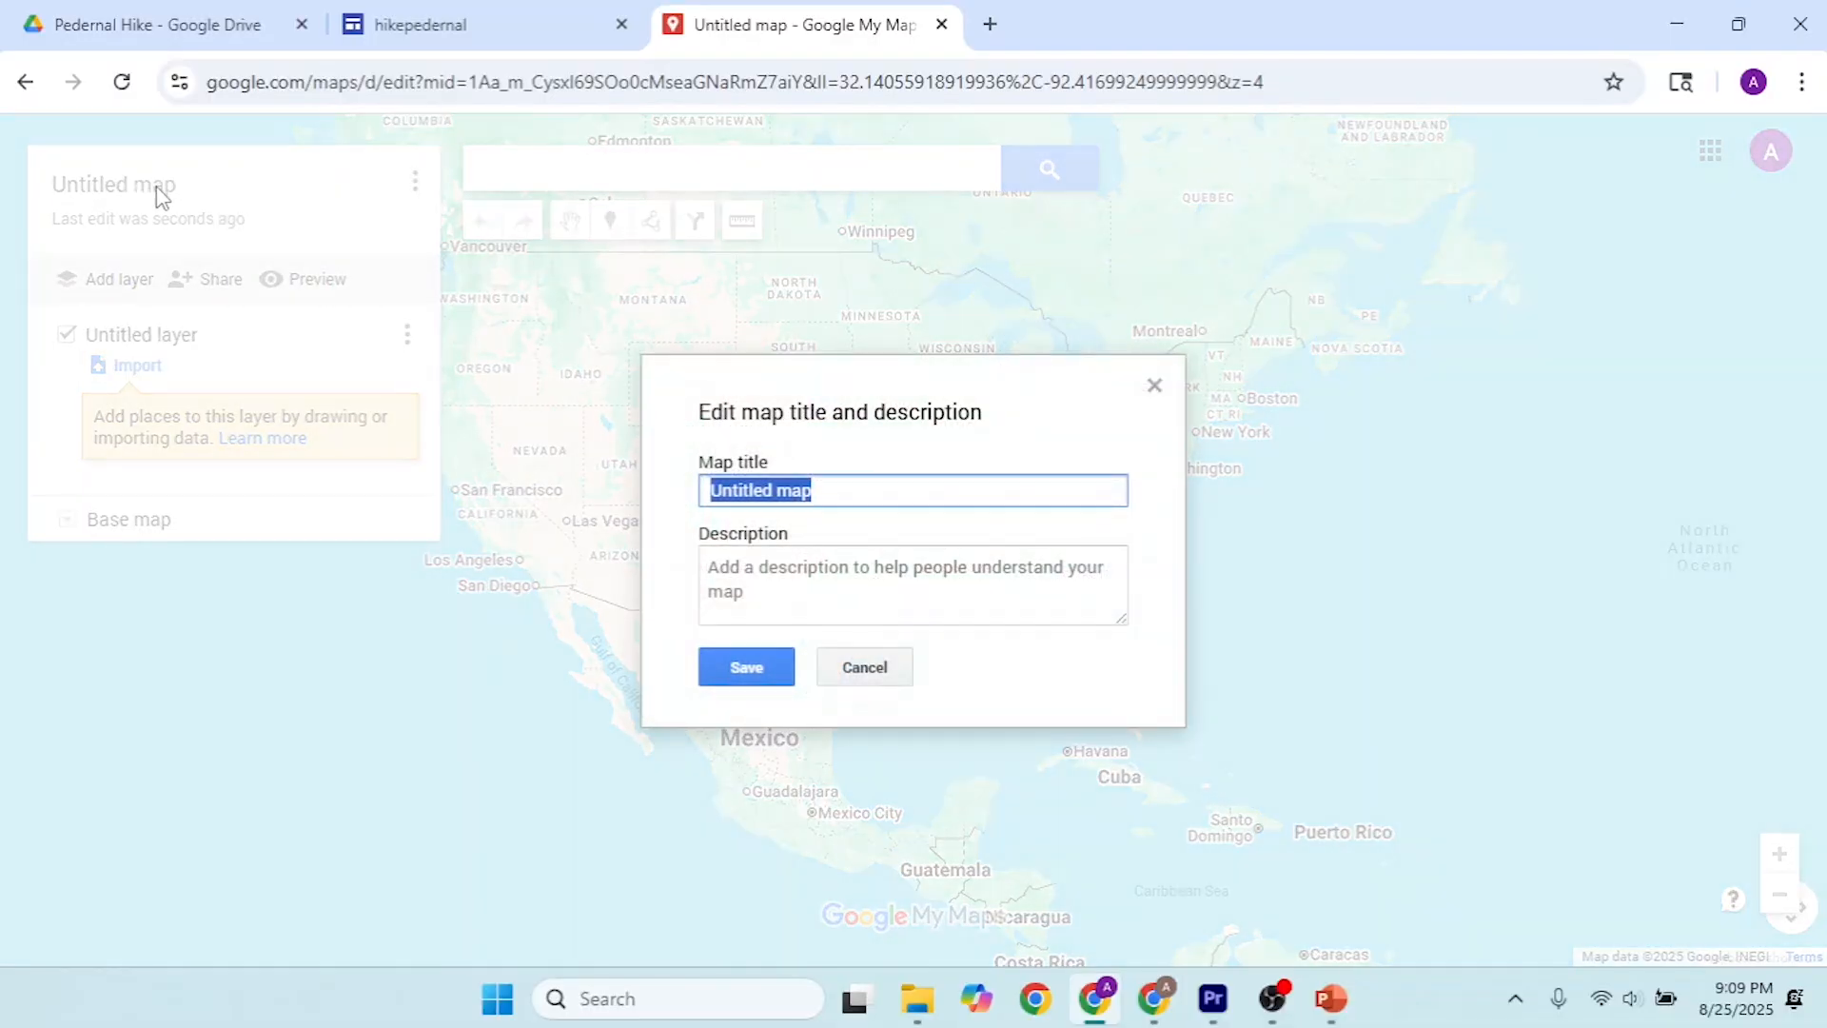
pyautogui.write('Hike Pedernal')
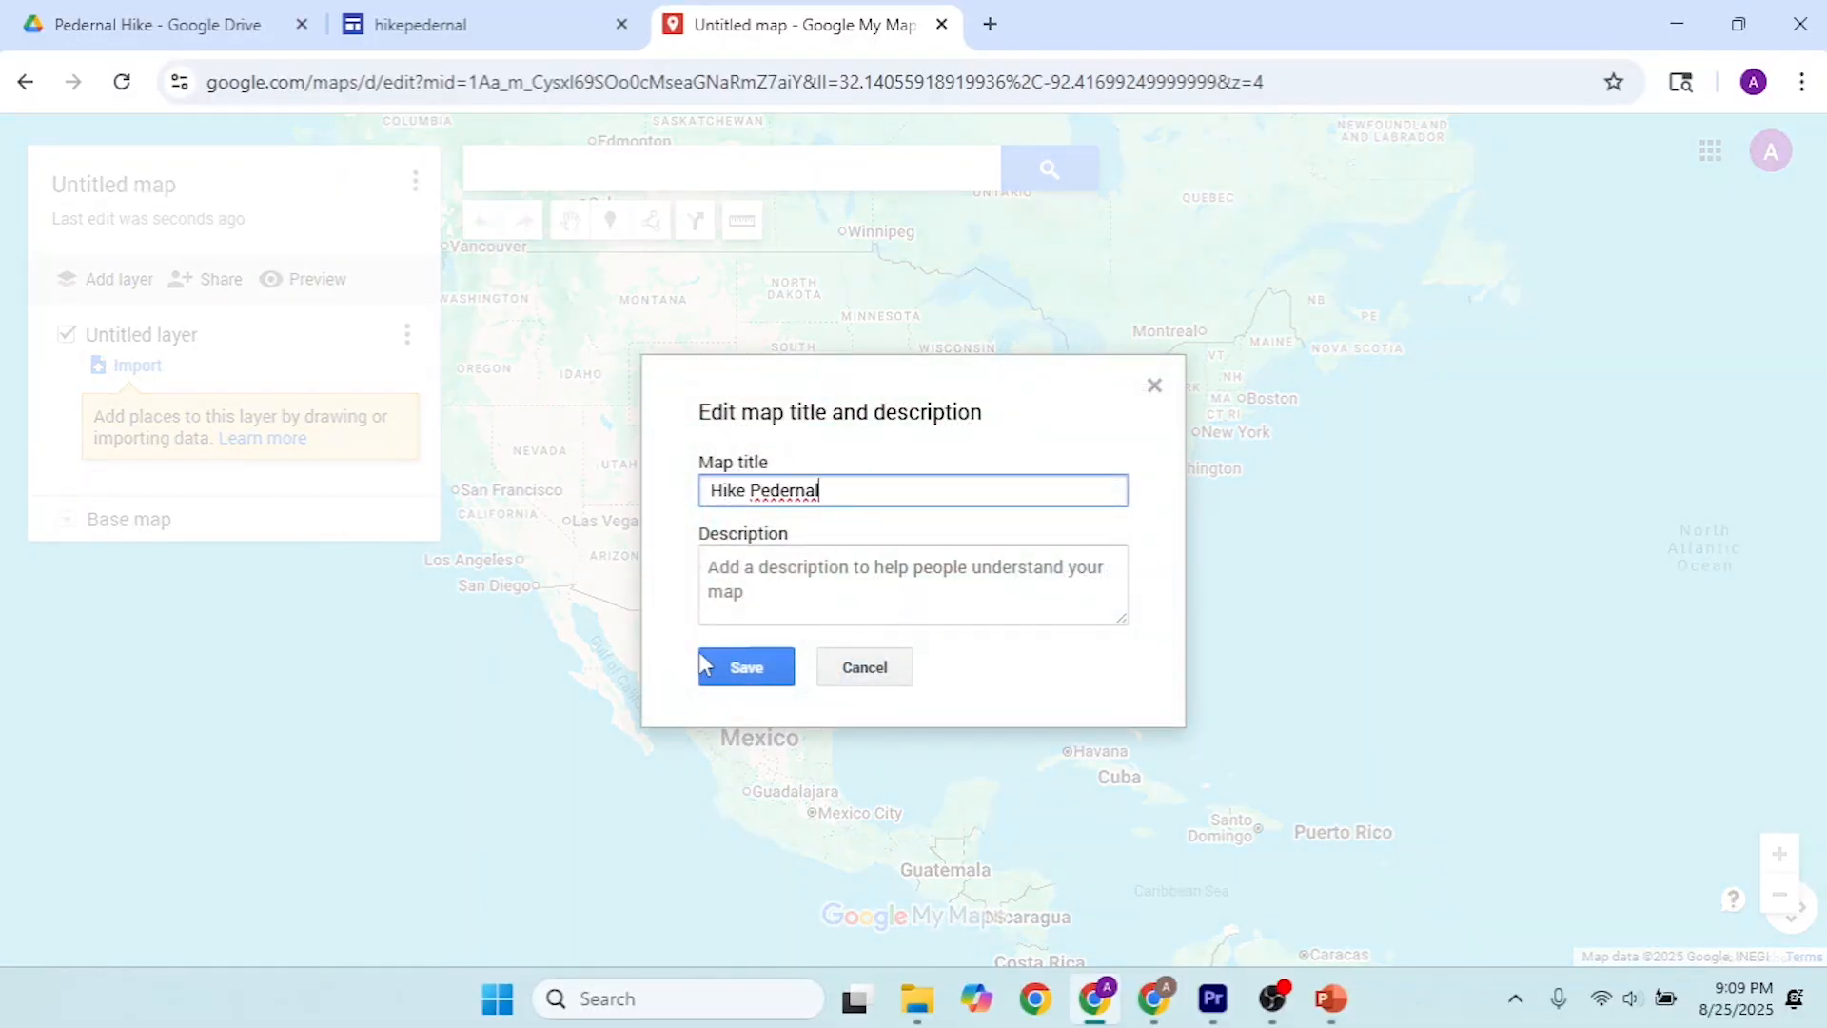
pyautogui.click(752, 669)
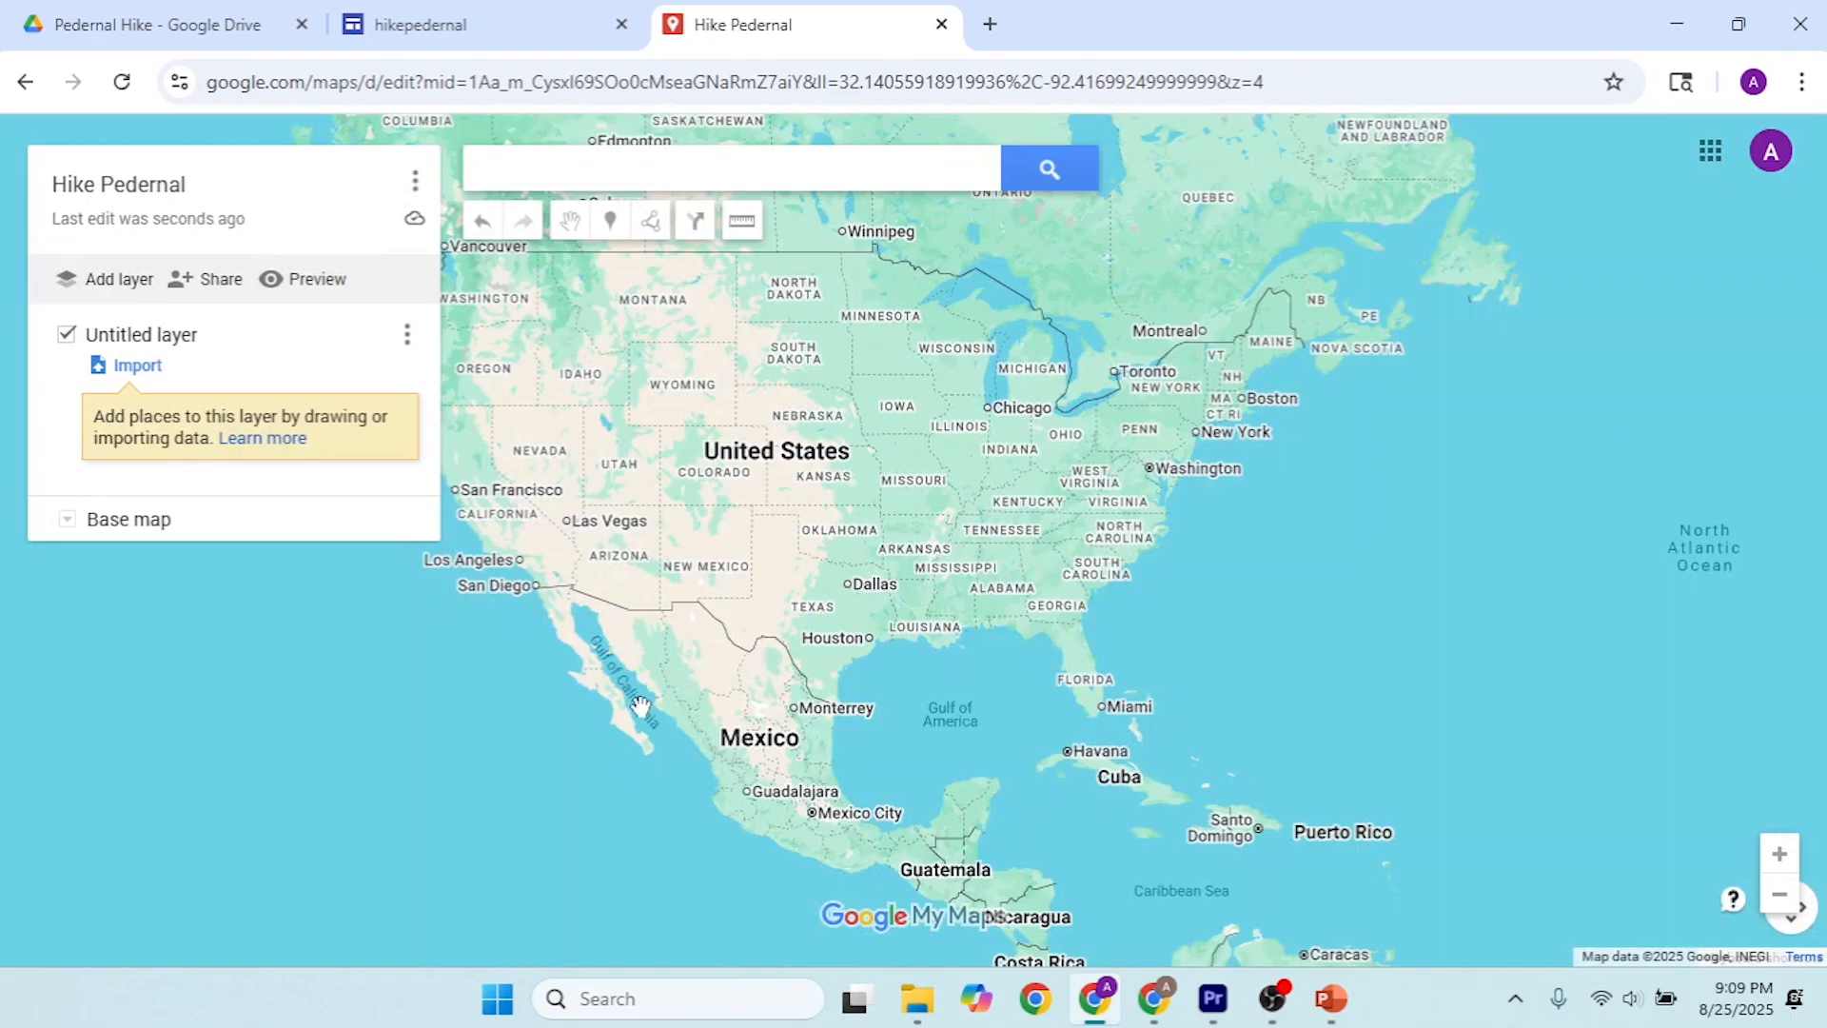
pyautogui.click(457, 28)
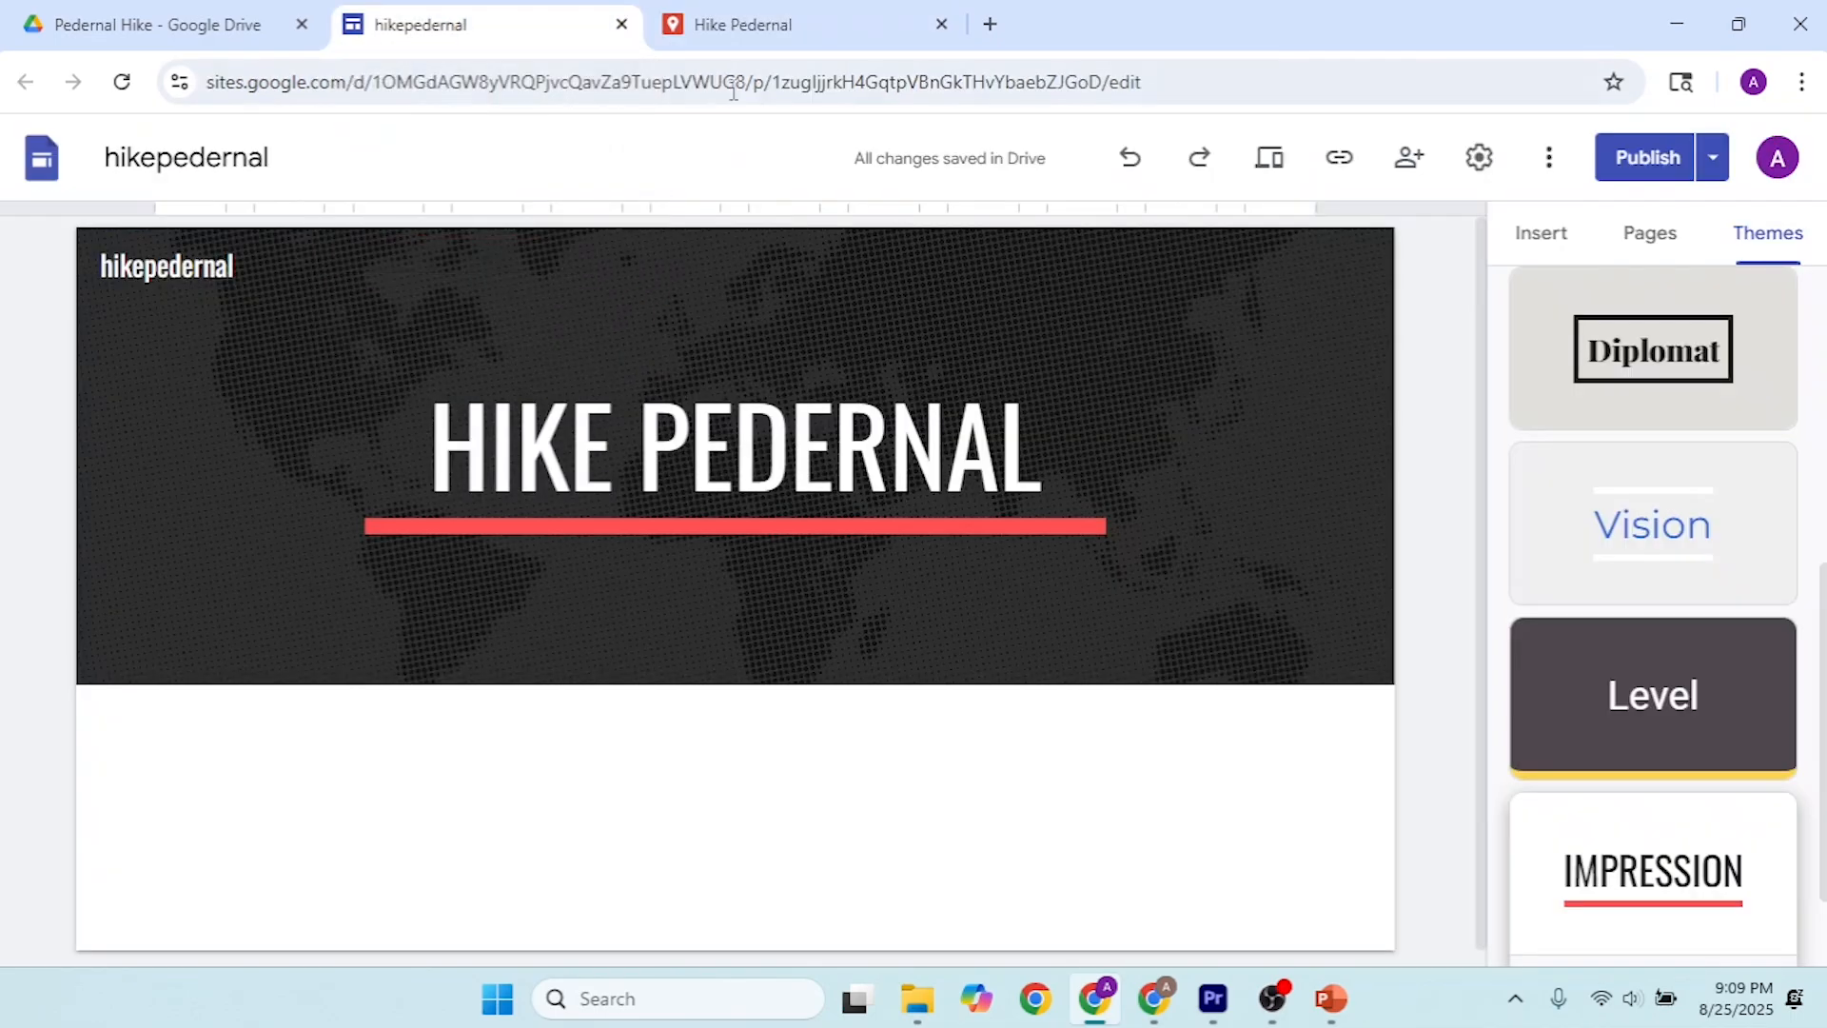
pyautogui.click(1535, 245)
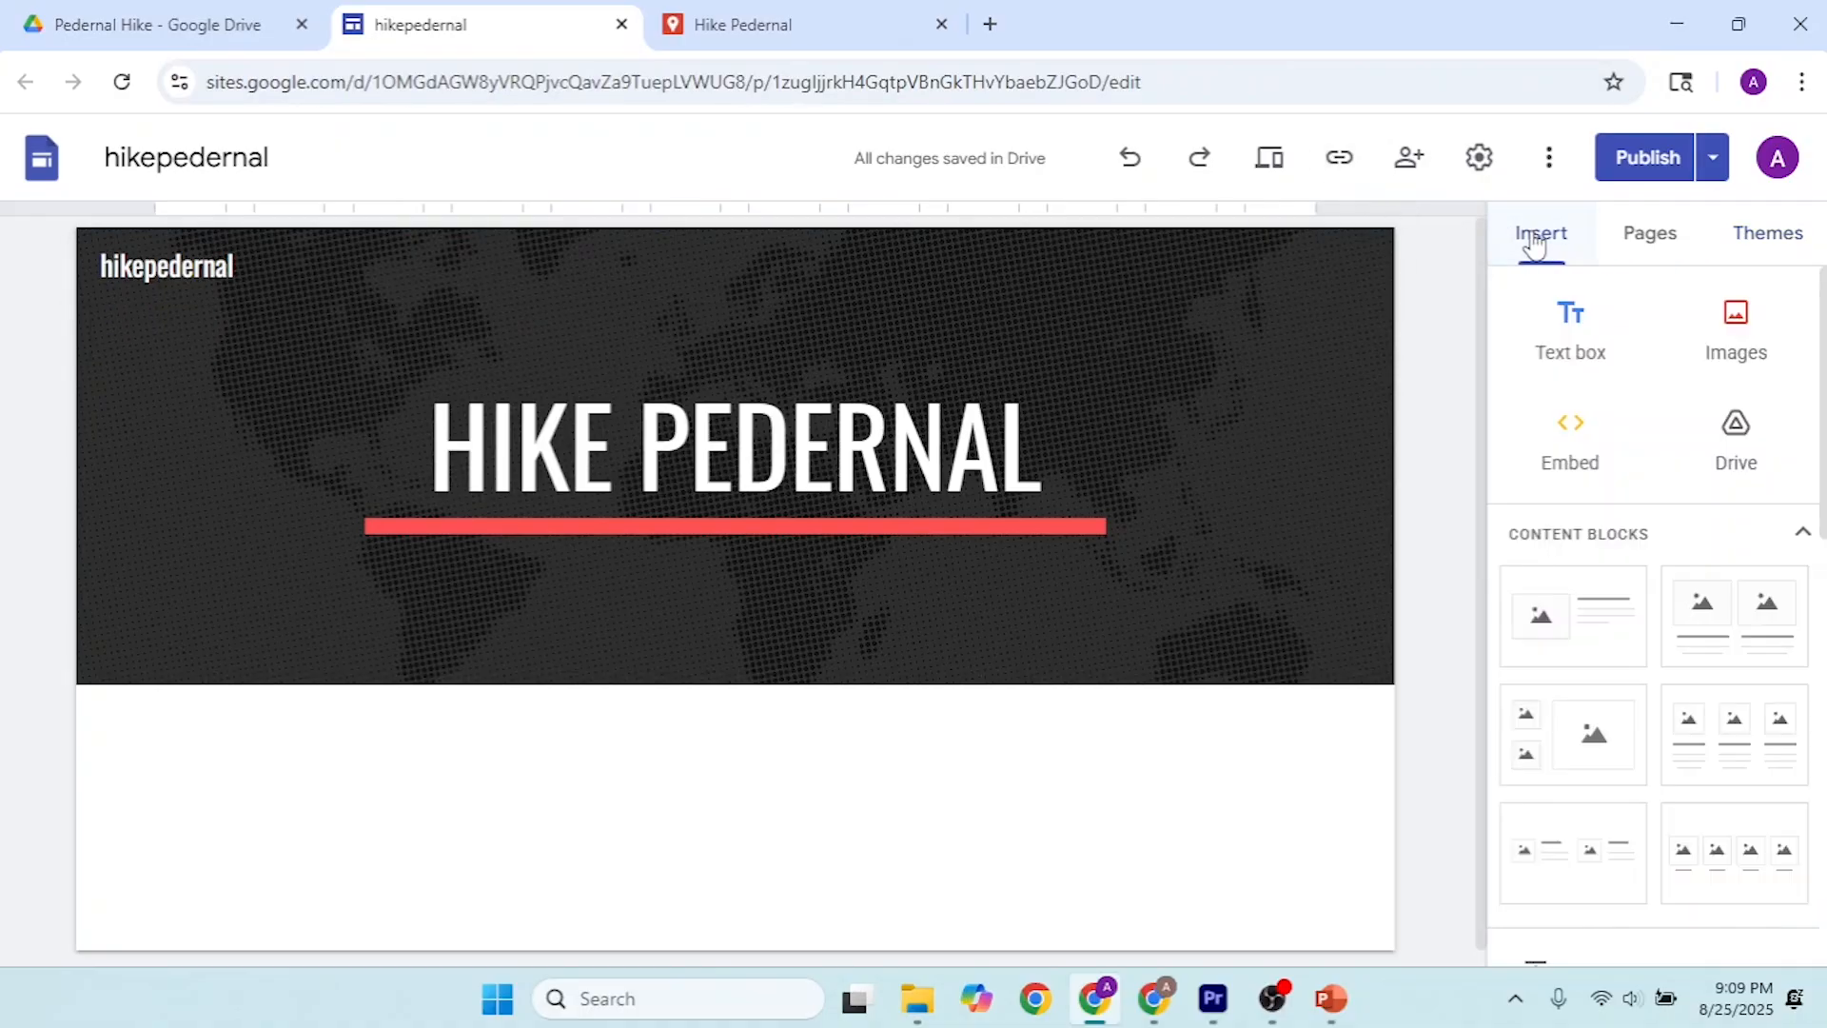
pyautogui.click(107, 9)
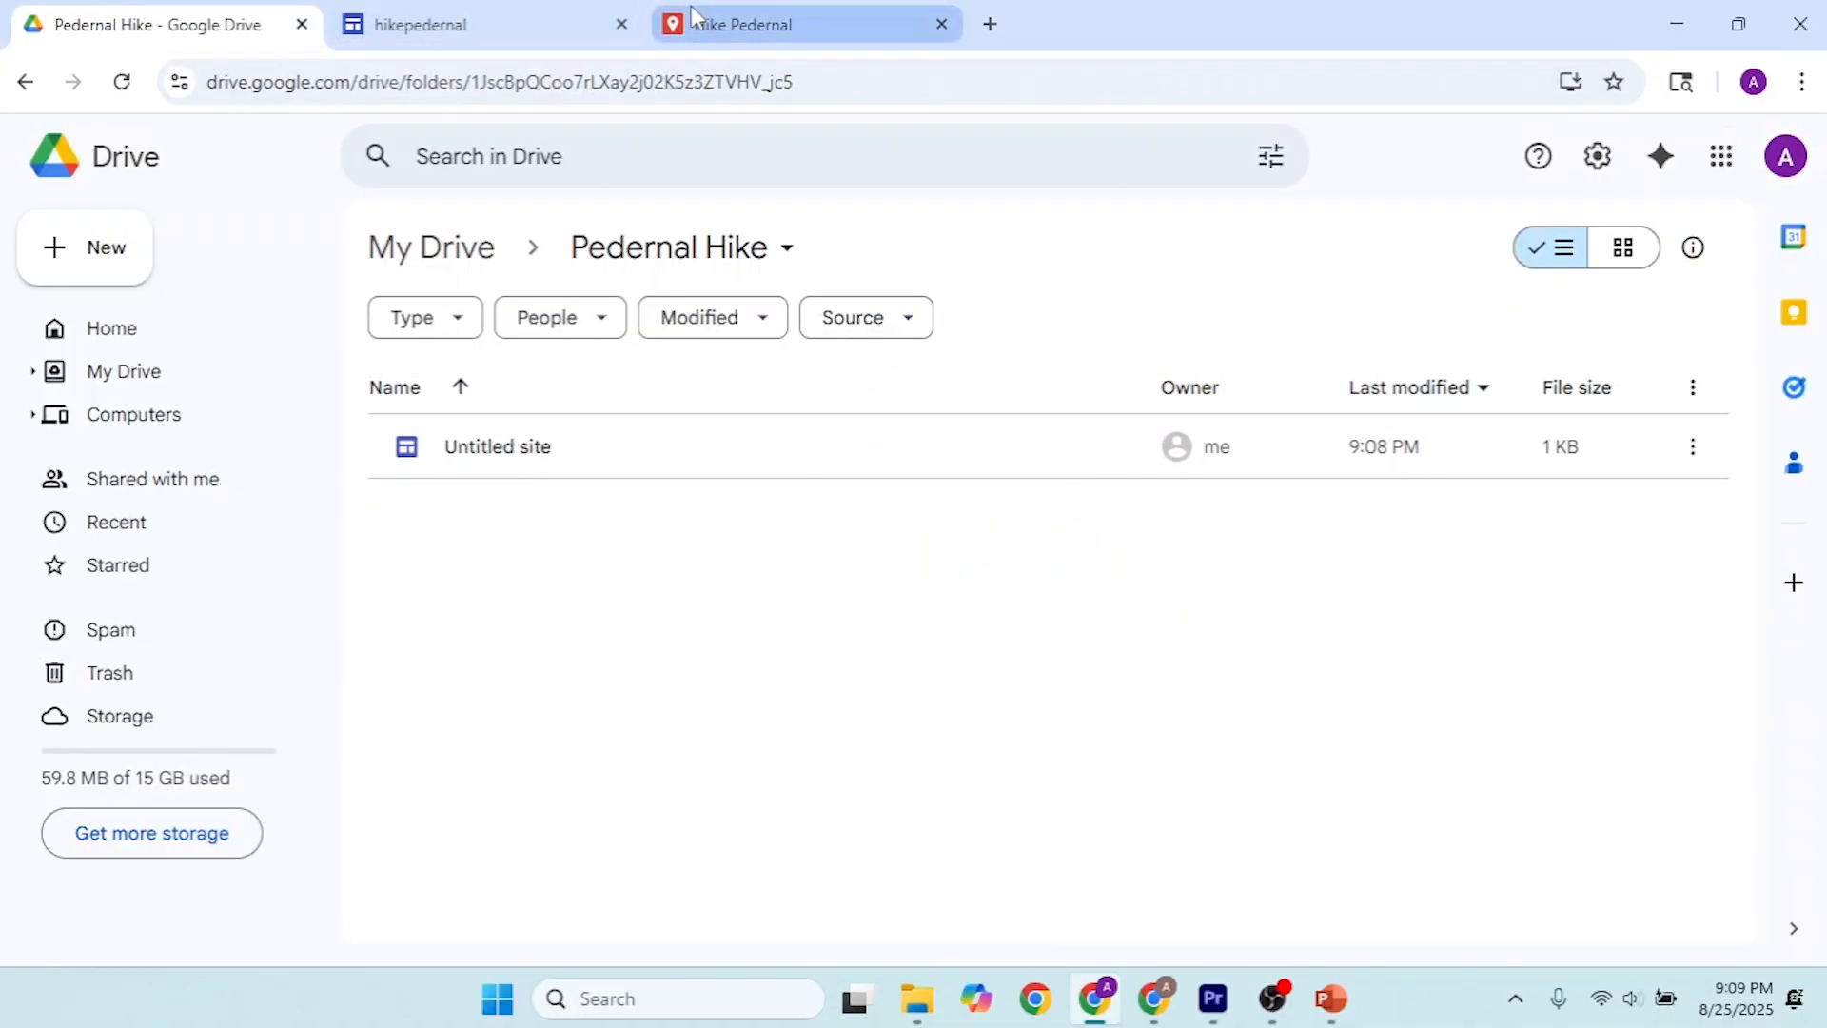
pyautogui.click(746, 18)
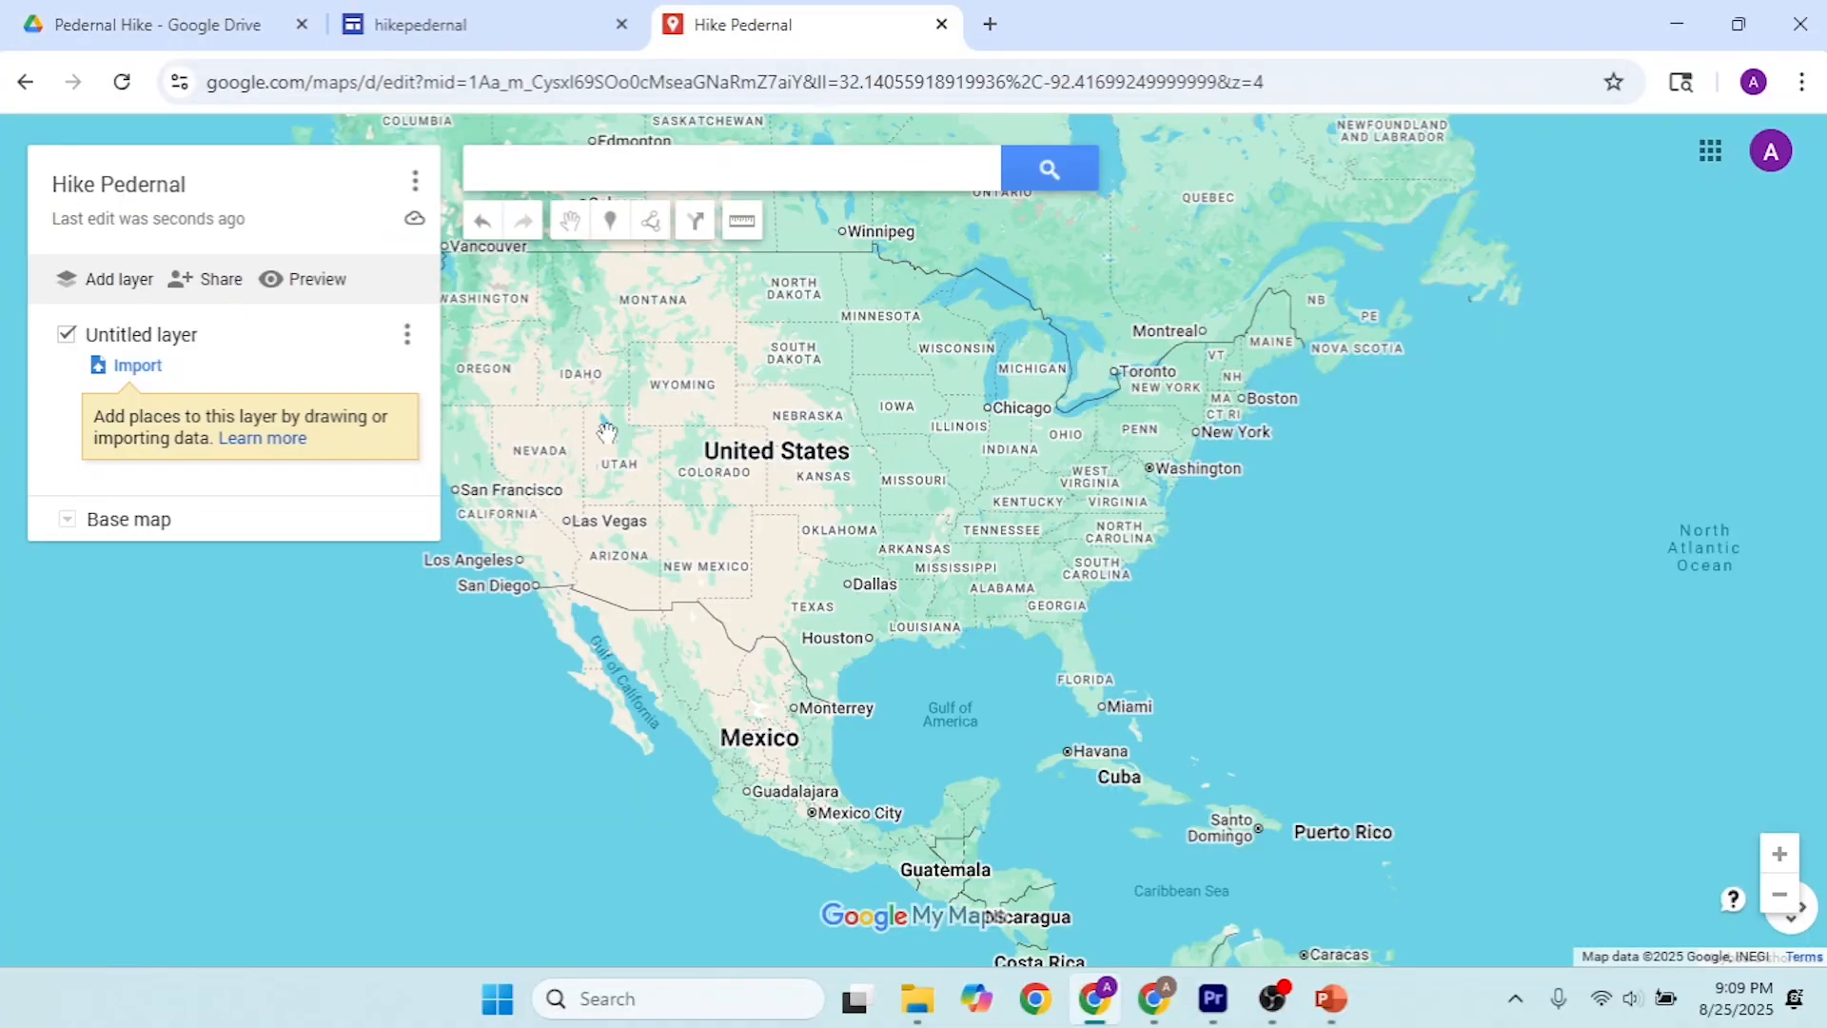
# Step: In Google Drive, move the Hike Pedernal map from My Drive into the Pedernal Hike folder and open that folder
pyautogui.click(191, 24)
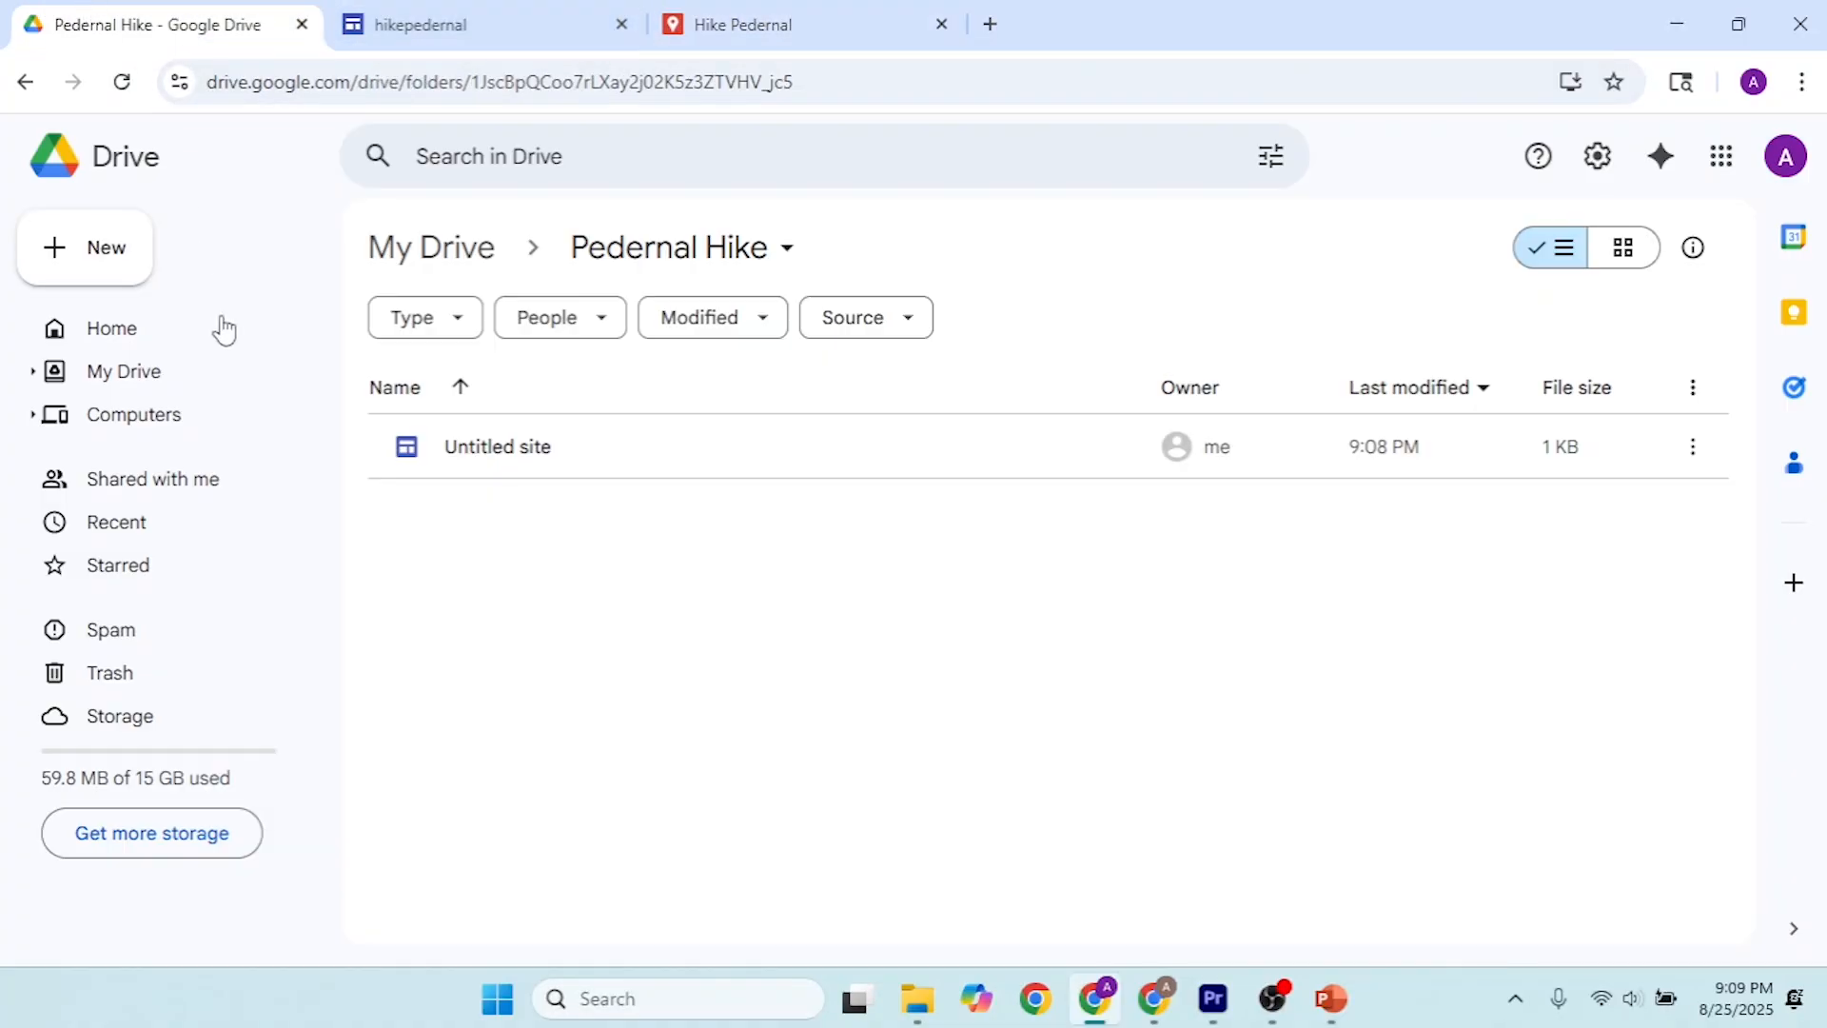
pyautogui.click(140, 371)
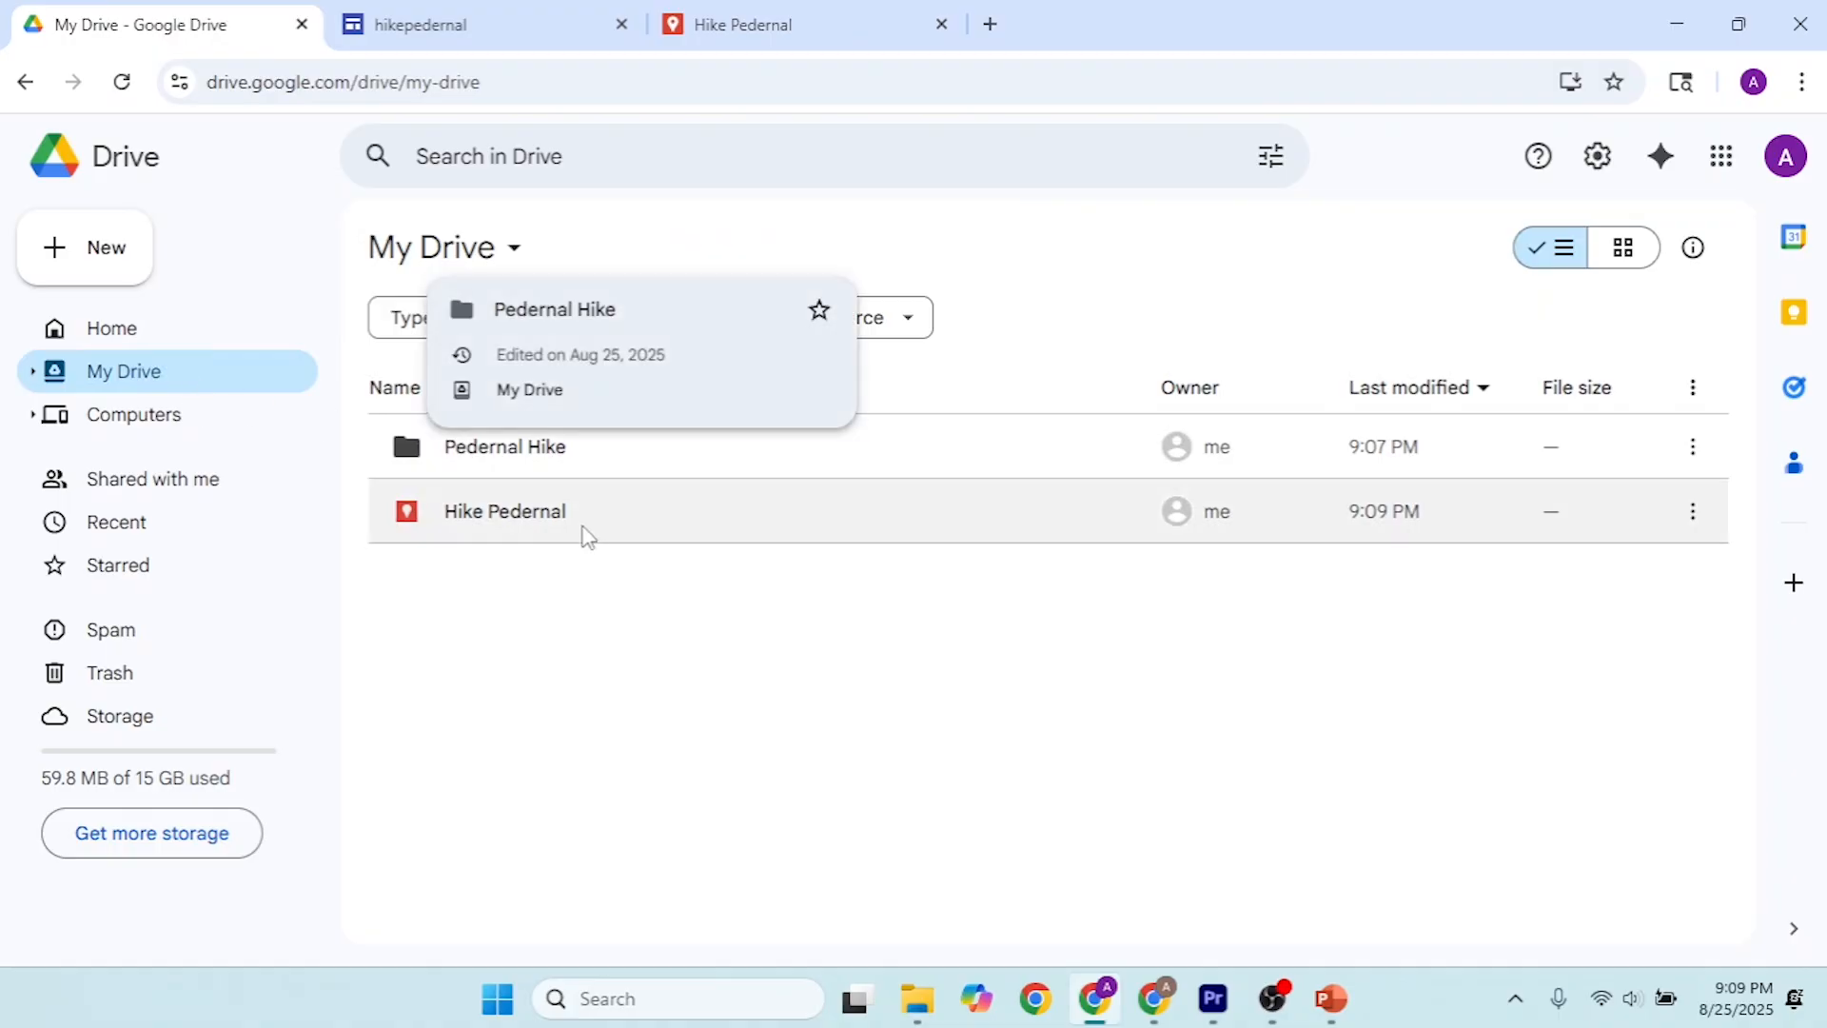
pyautogui.click(563, 527)
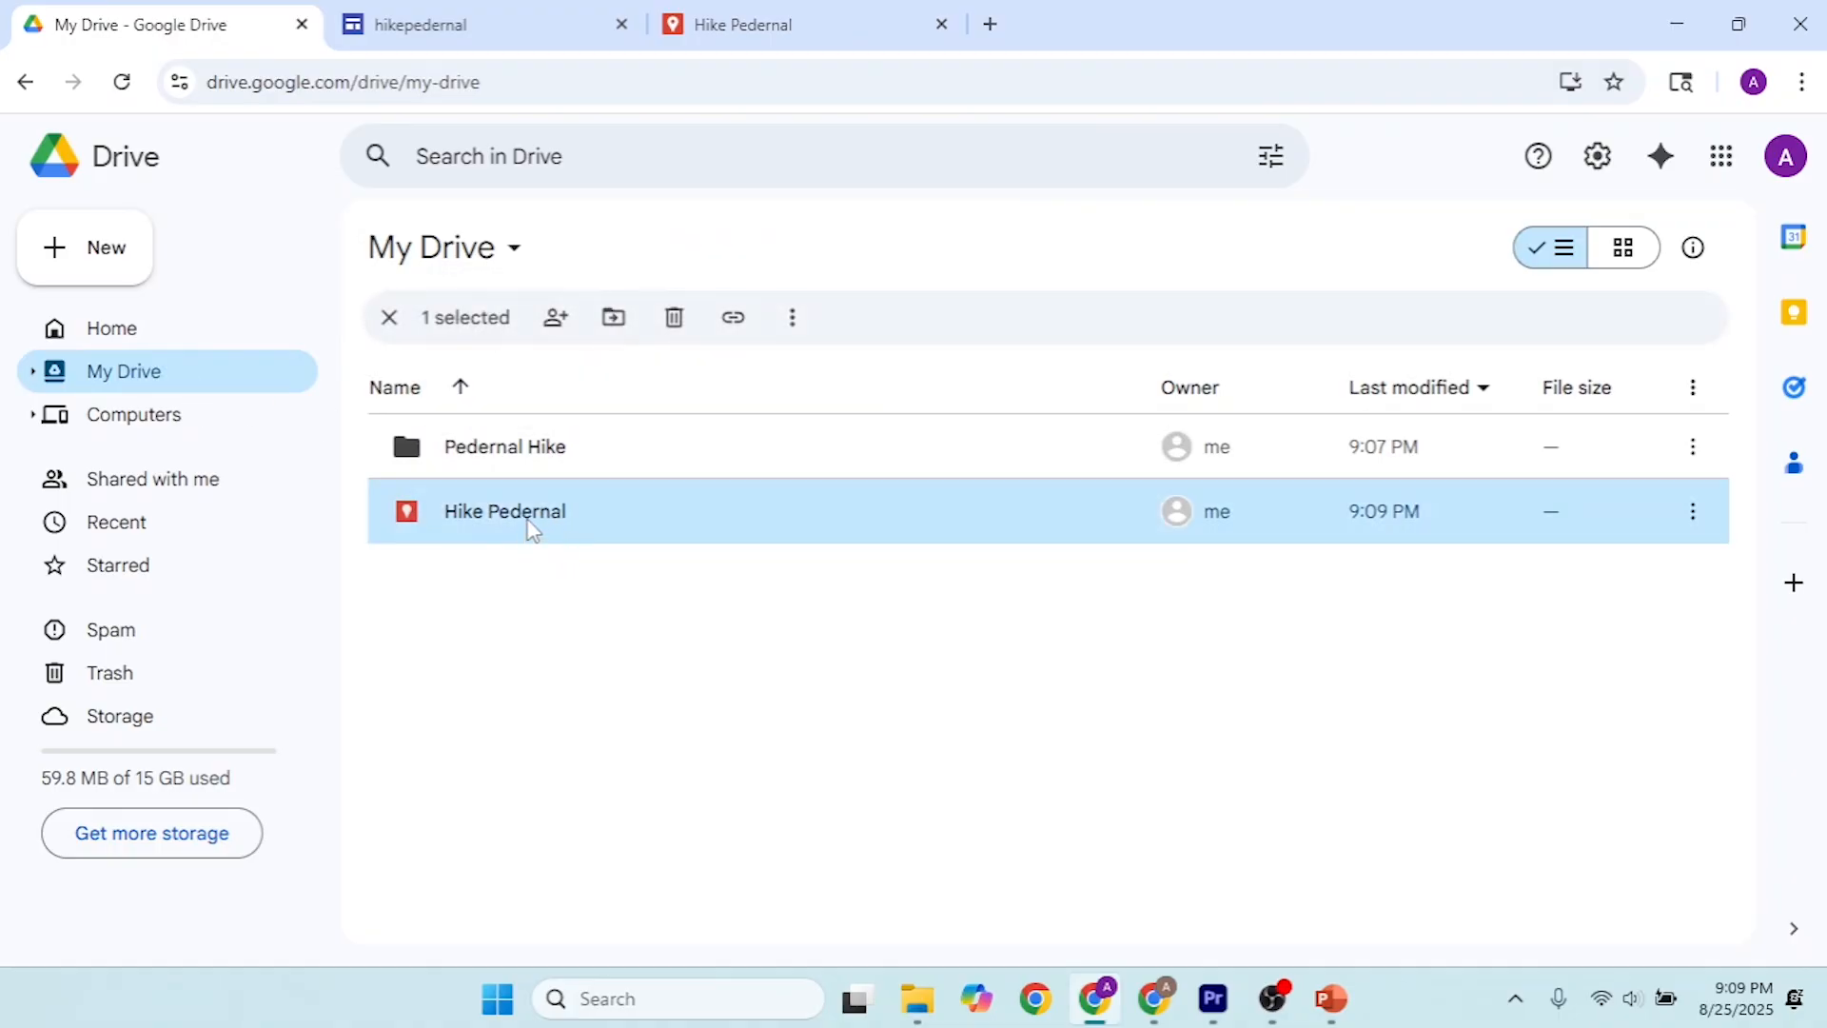
pyautogui.moveTo(532, 529); pyautogui.dragTo(534, 450)
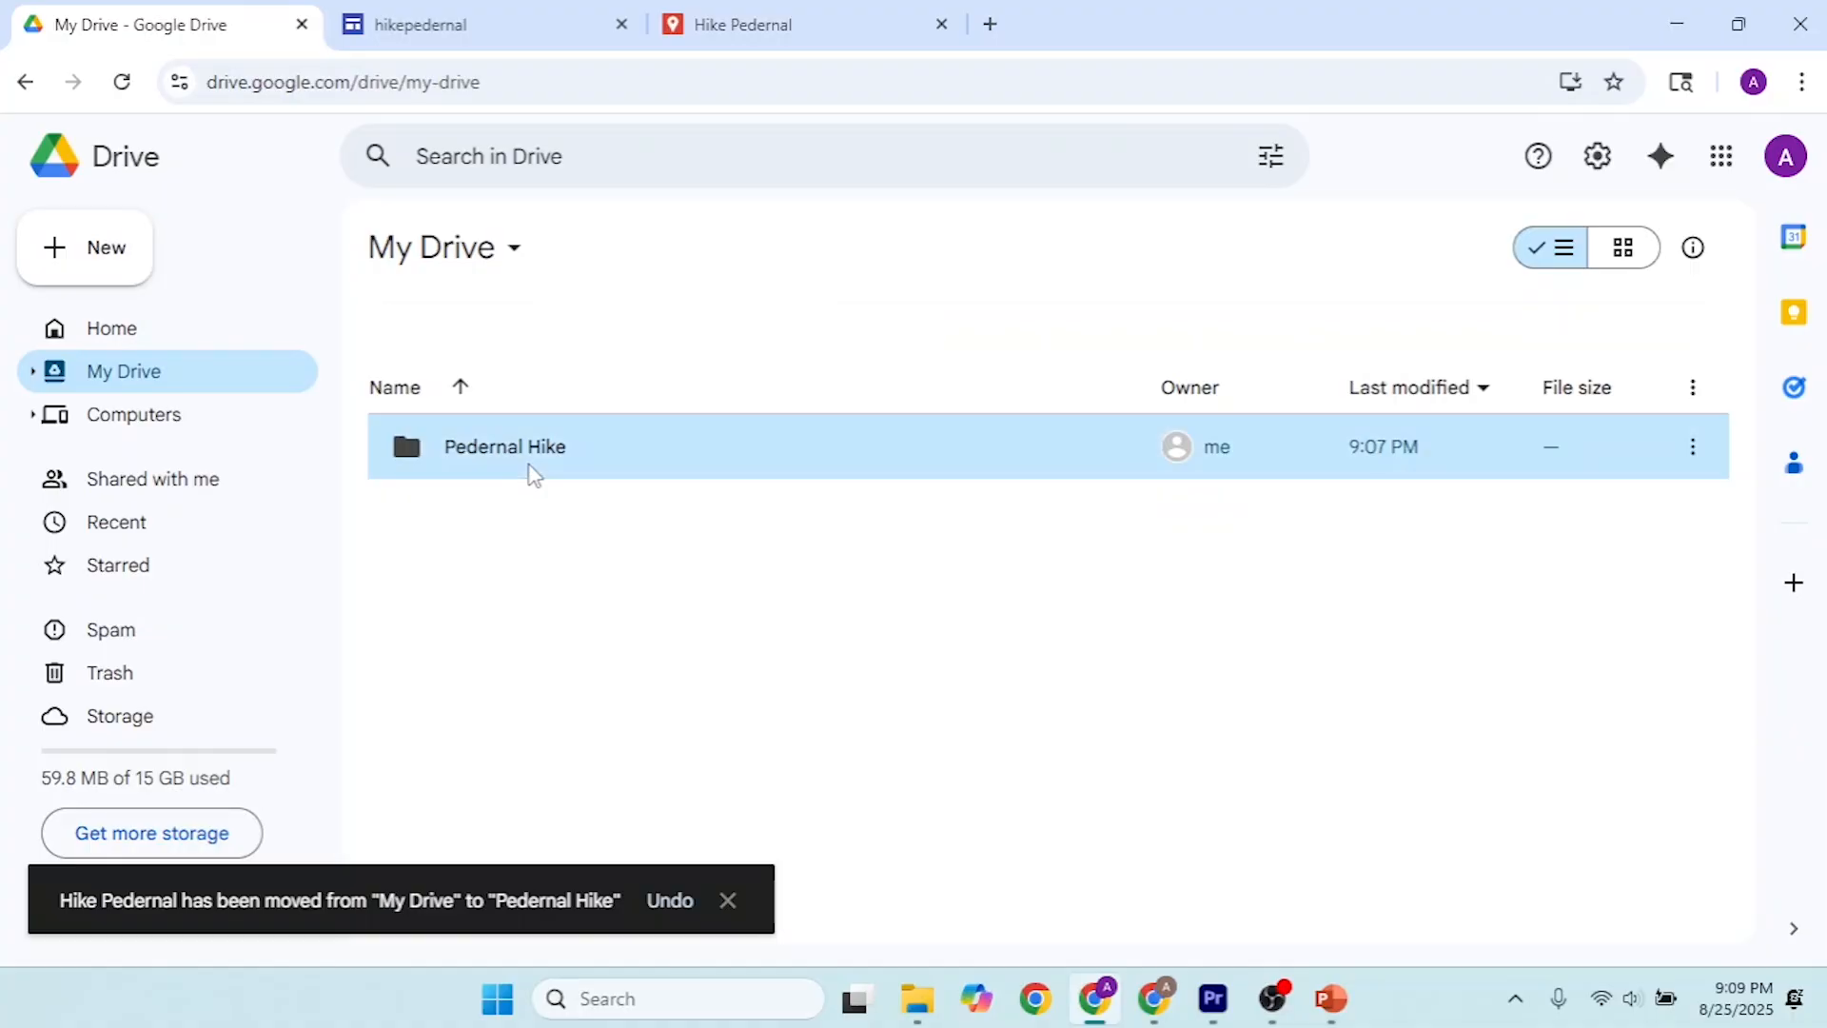
pyautogui.doubleClick(534, 475)
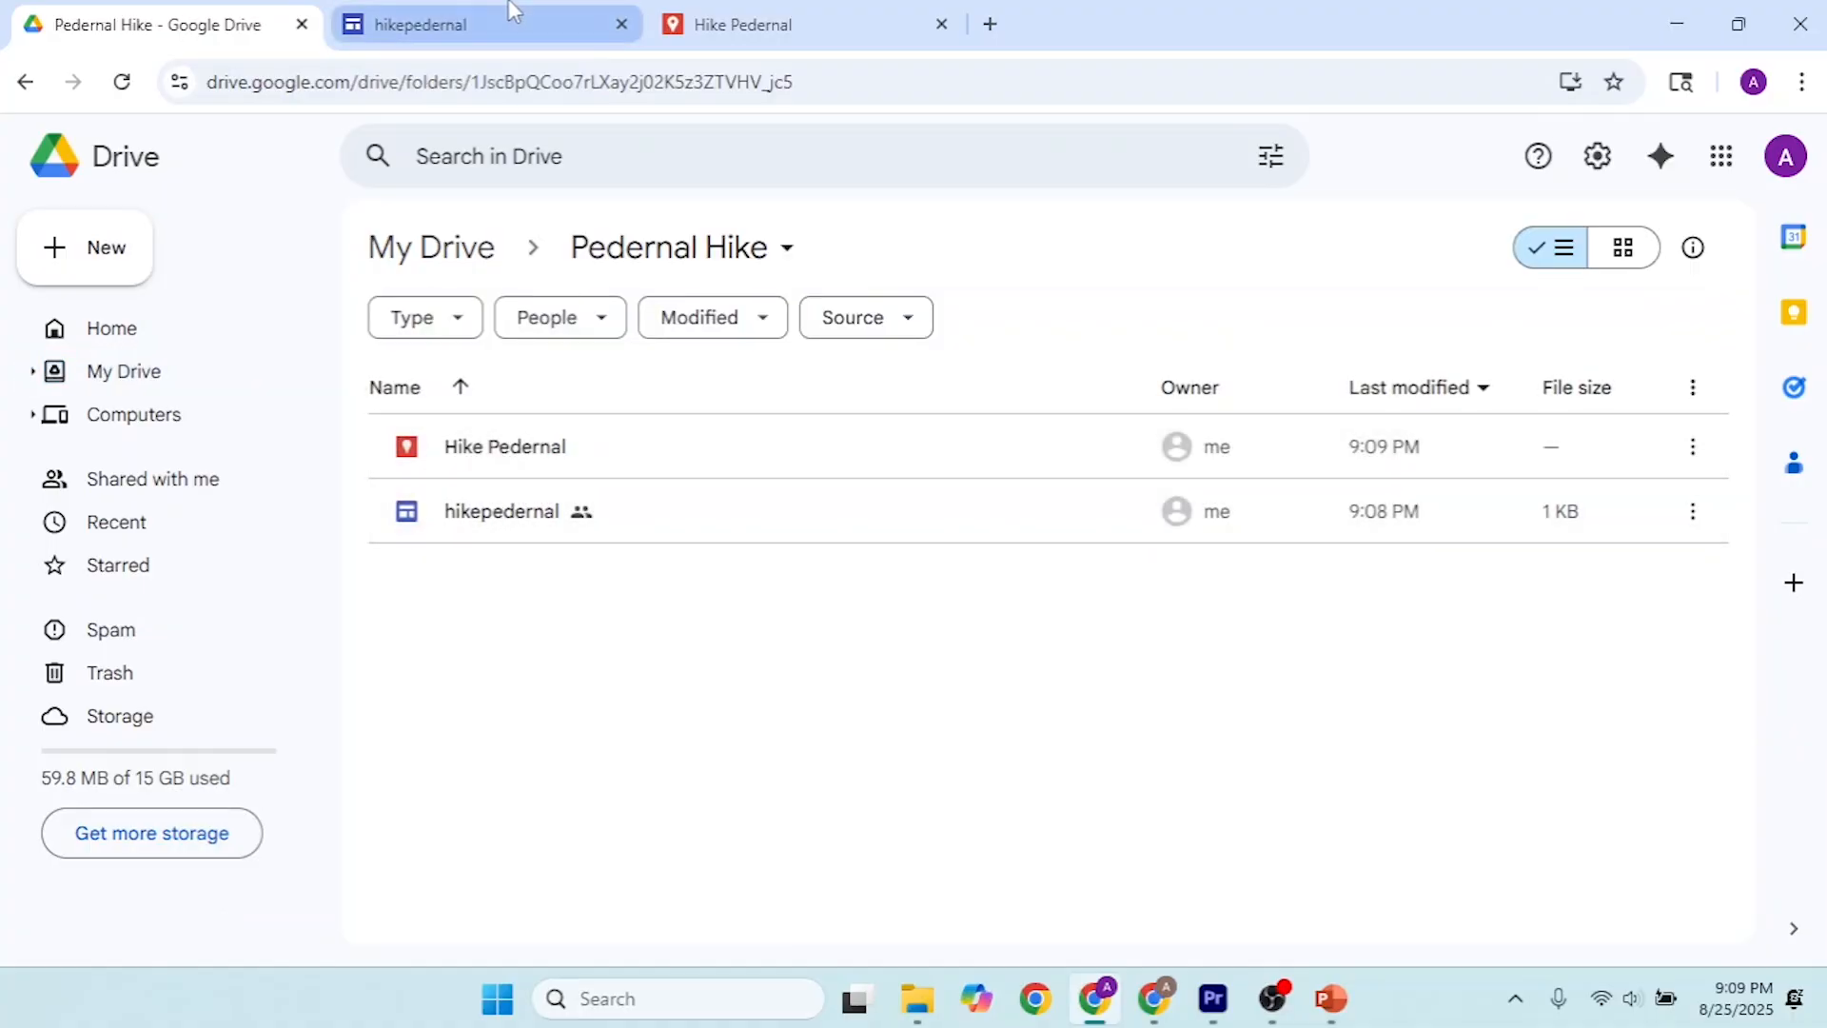
# Step: In the hikepedernal site editor, insert the Hike Pedernal map from Drive below the header and share it with link viewers
pyautogui.click(514, 10)
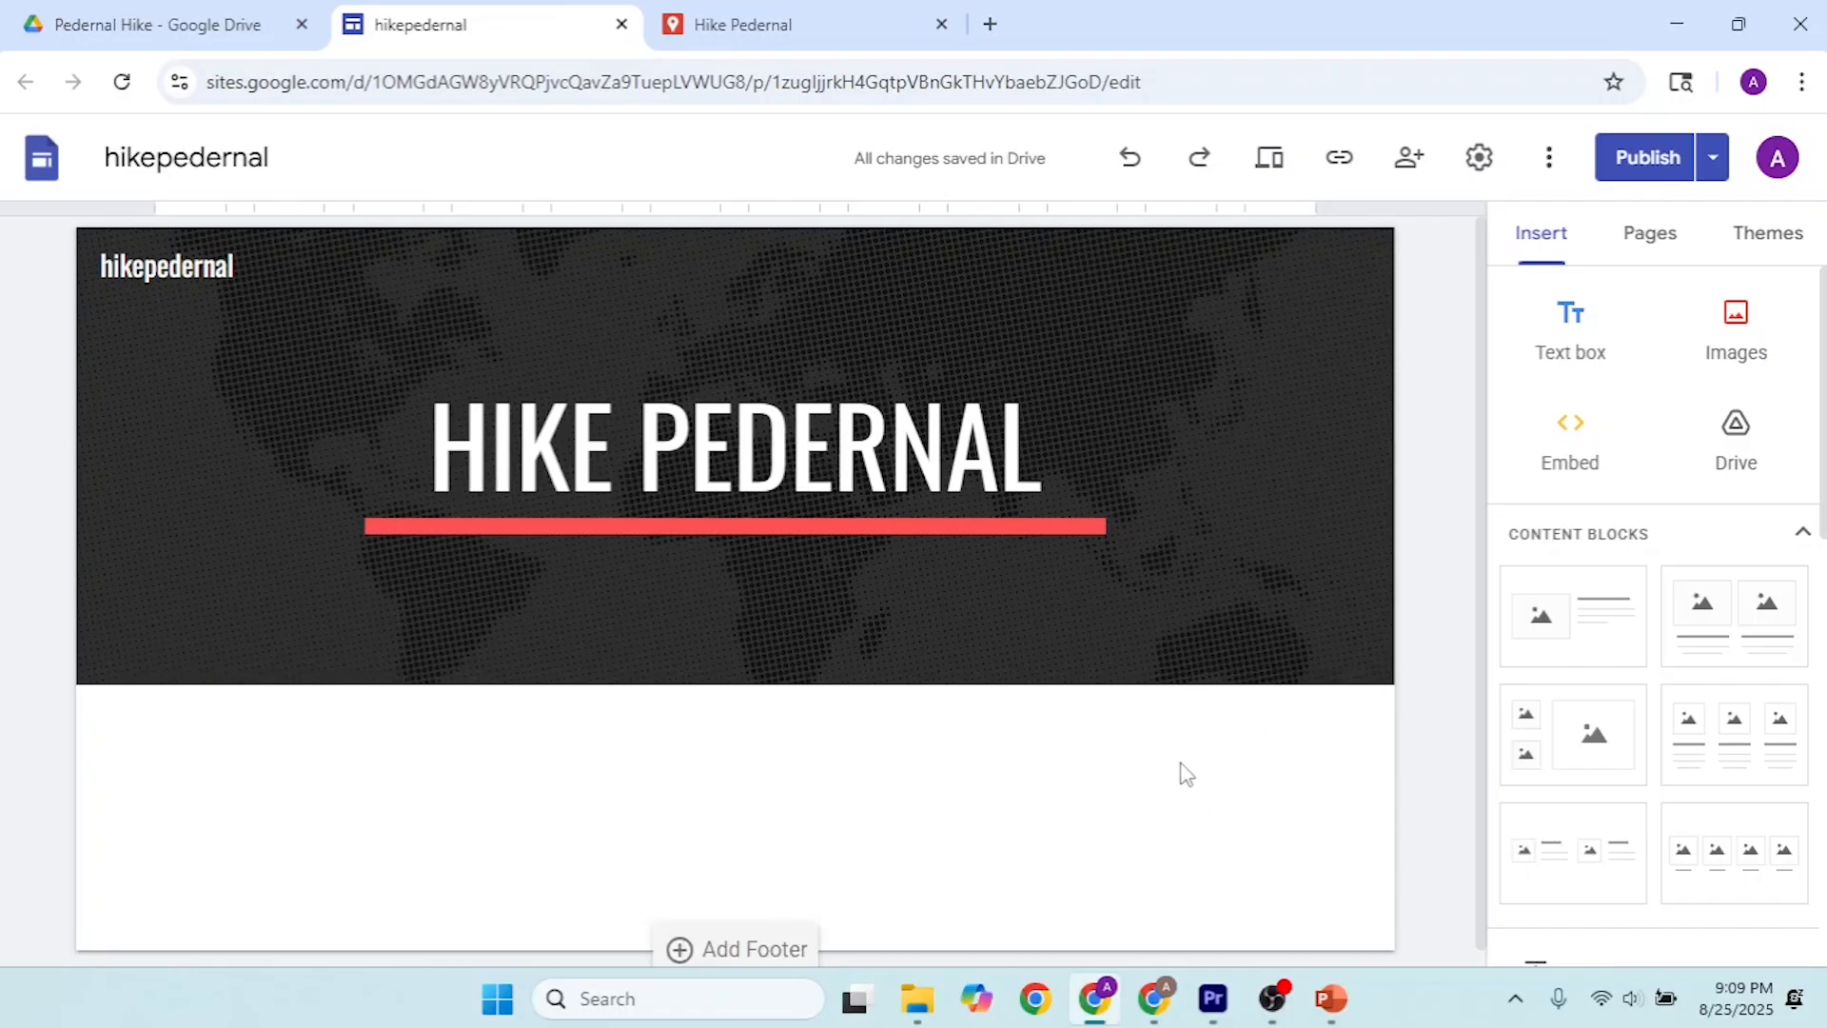
pyautogui.click(1758, 455)
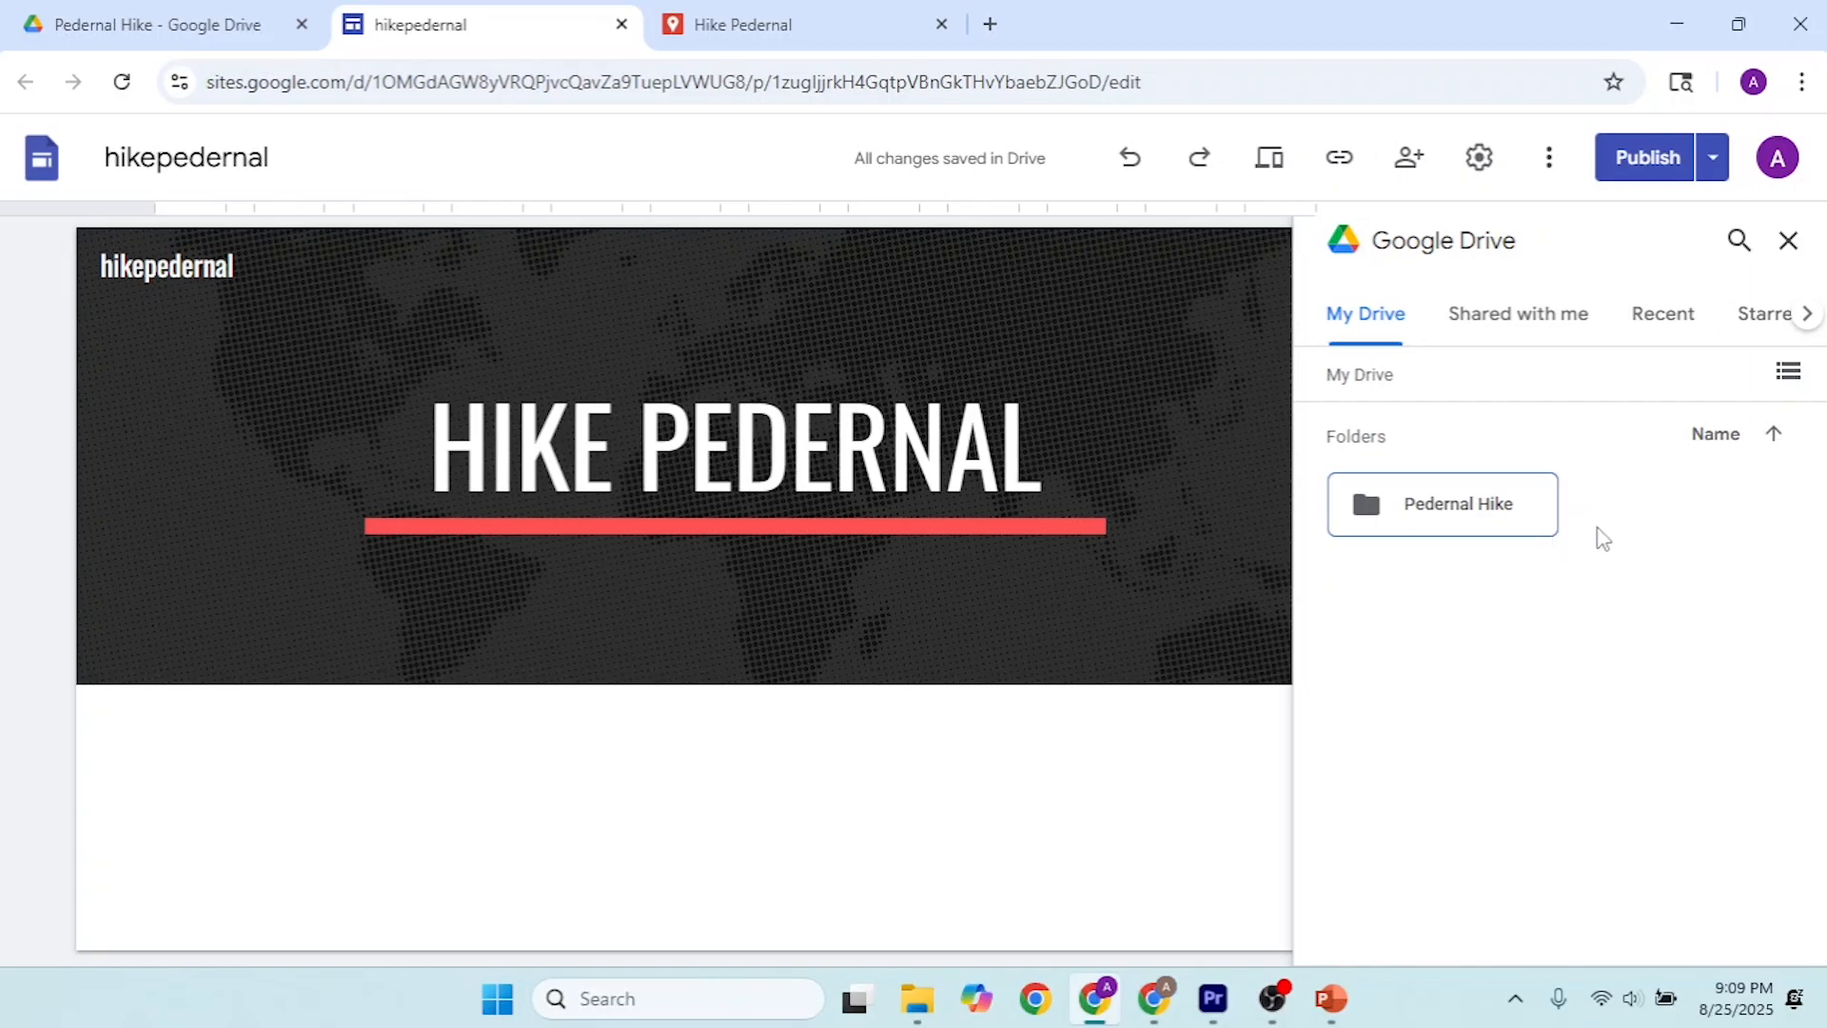
pyautogui.doubleClick(1453, 521)
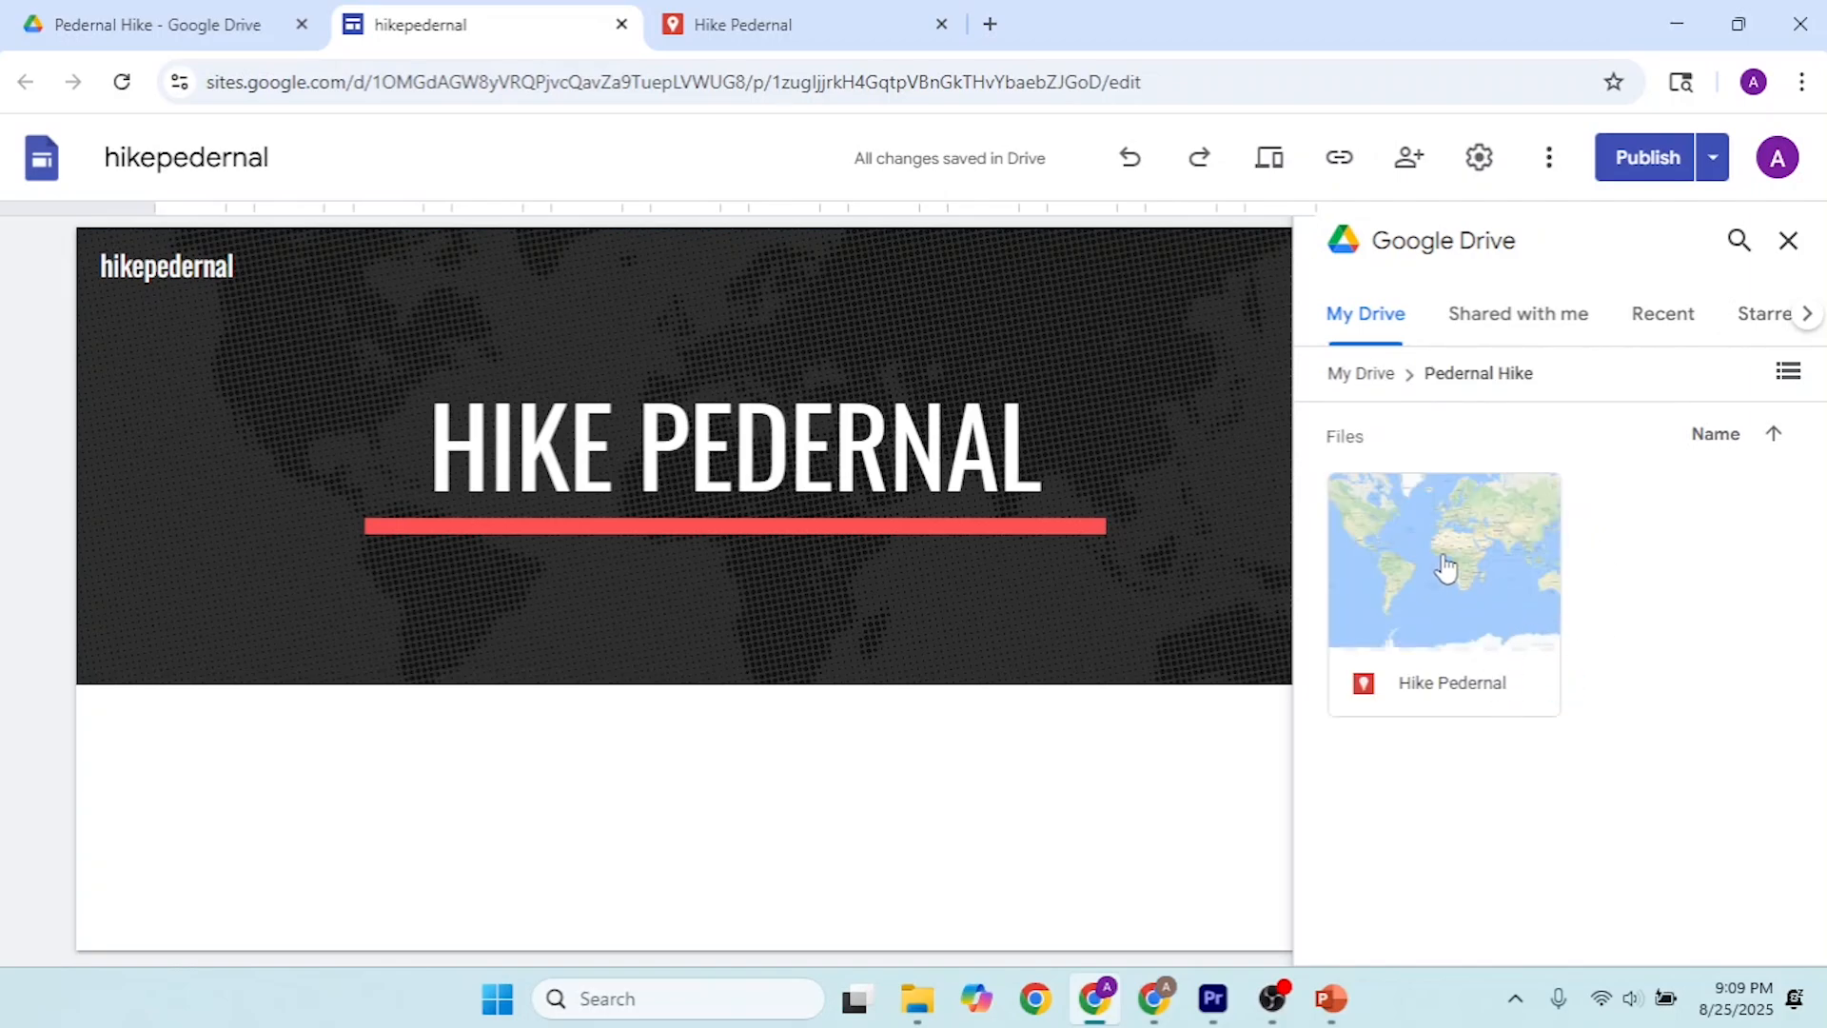
pyautogui.moveTo(1446, 567); pyautogui.dragTo(983, 800)
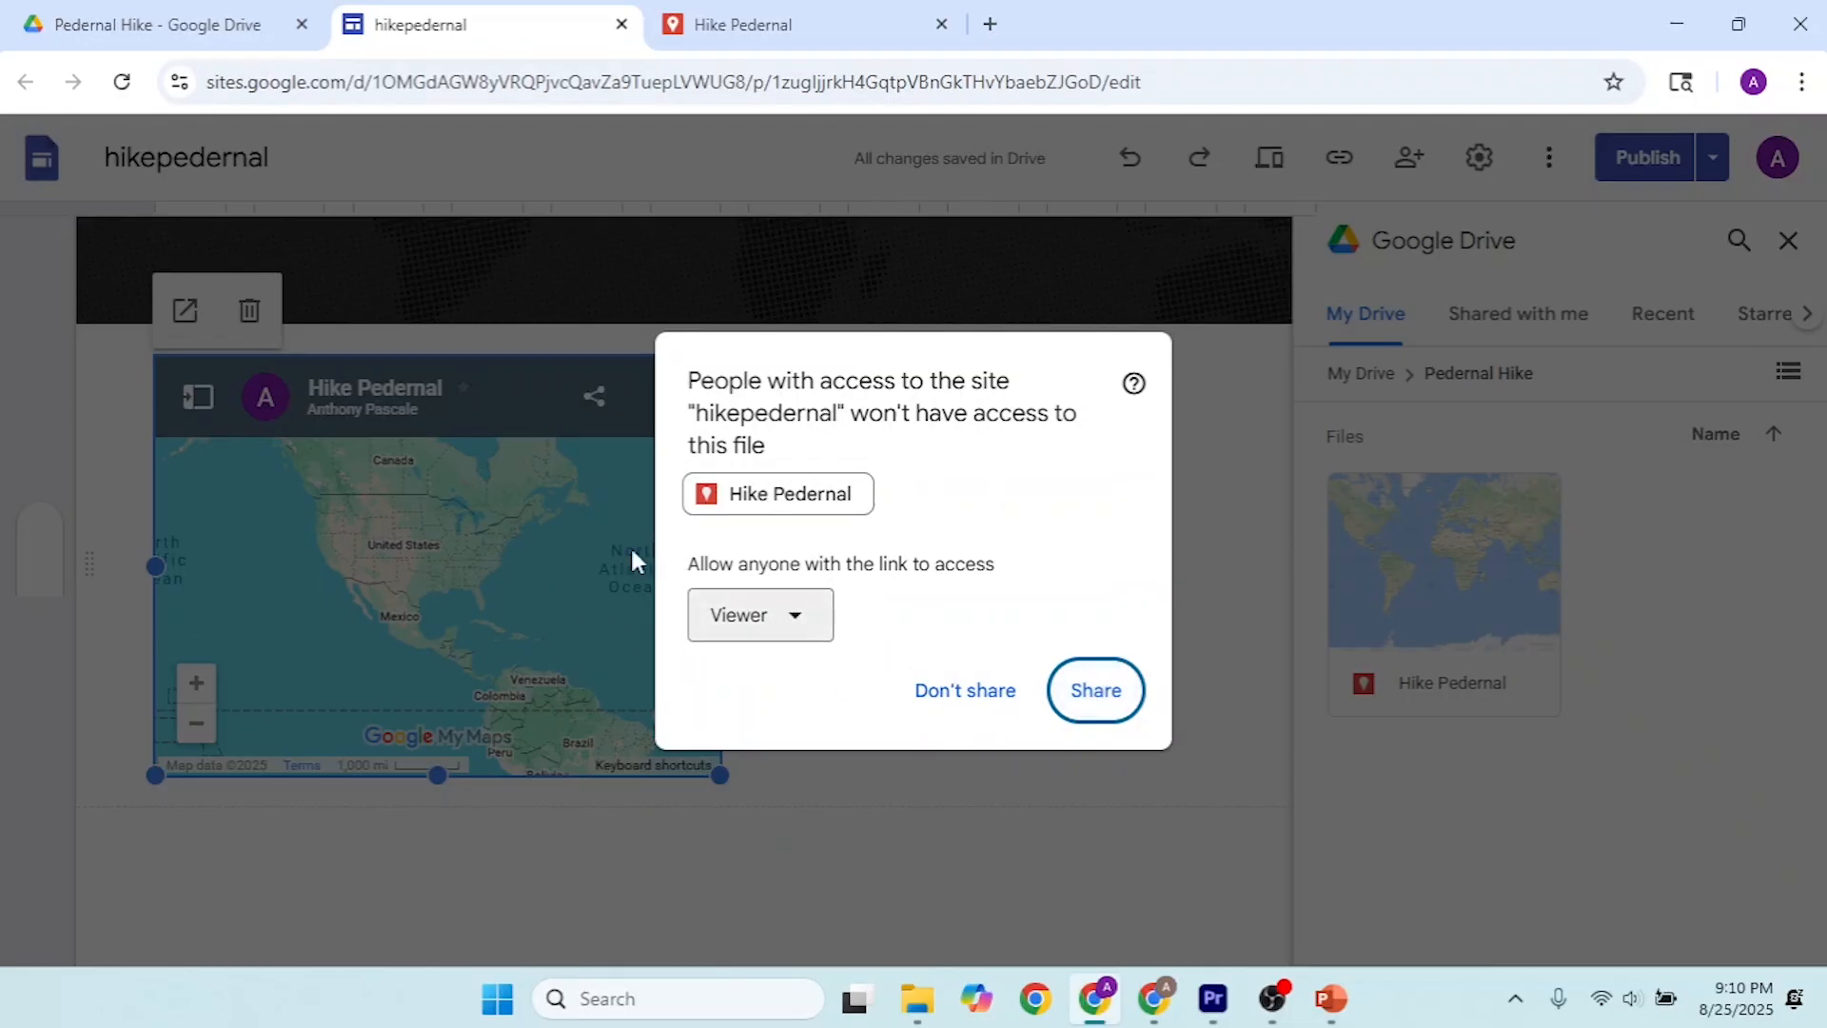
pyautogui.click(1110, 700)
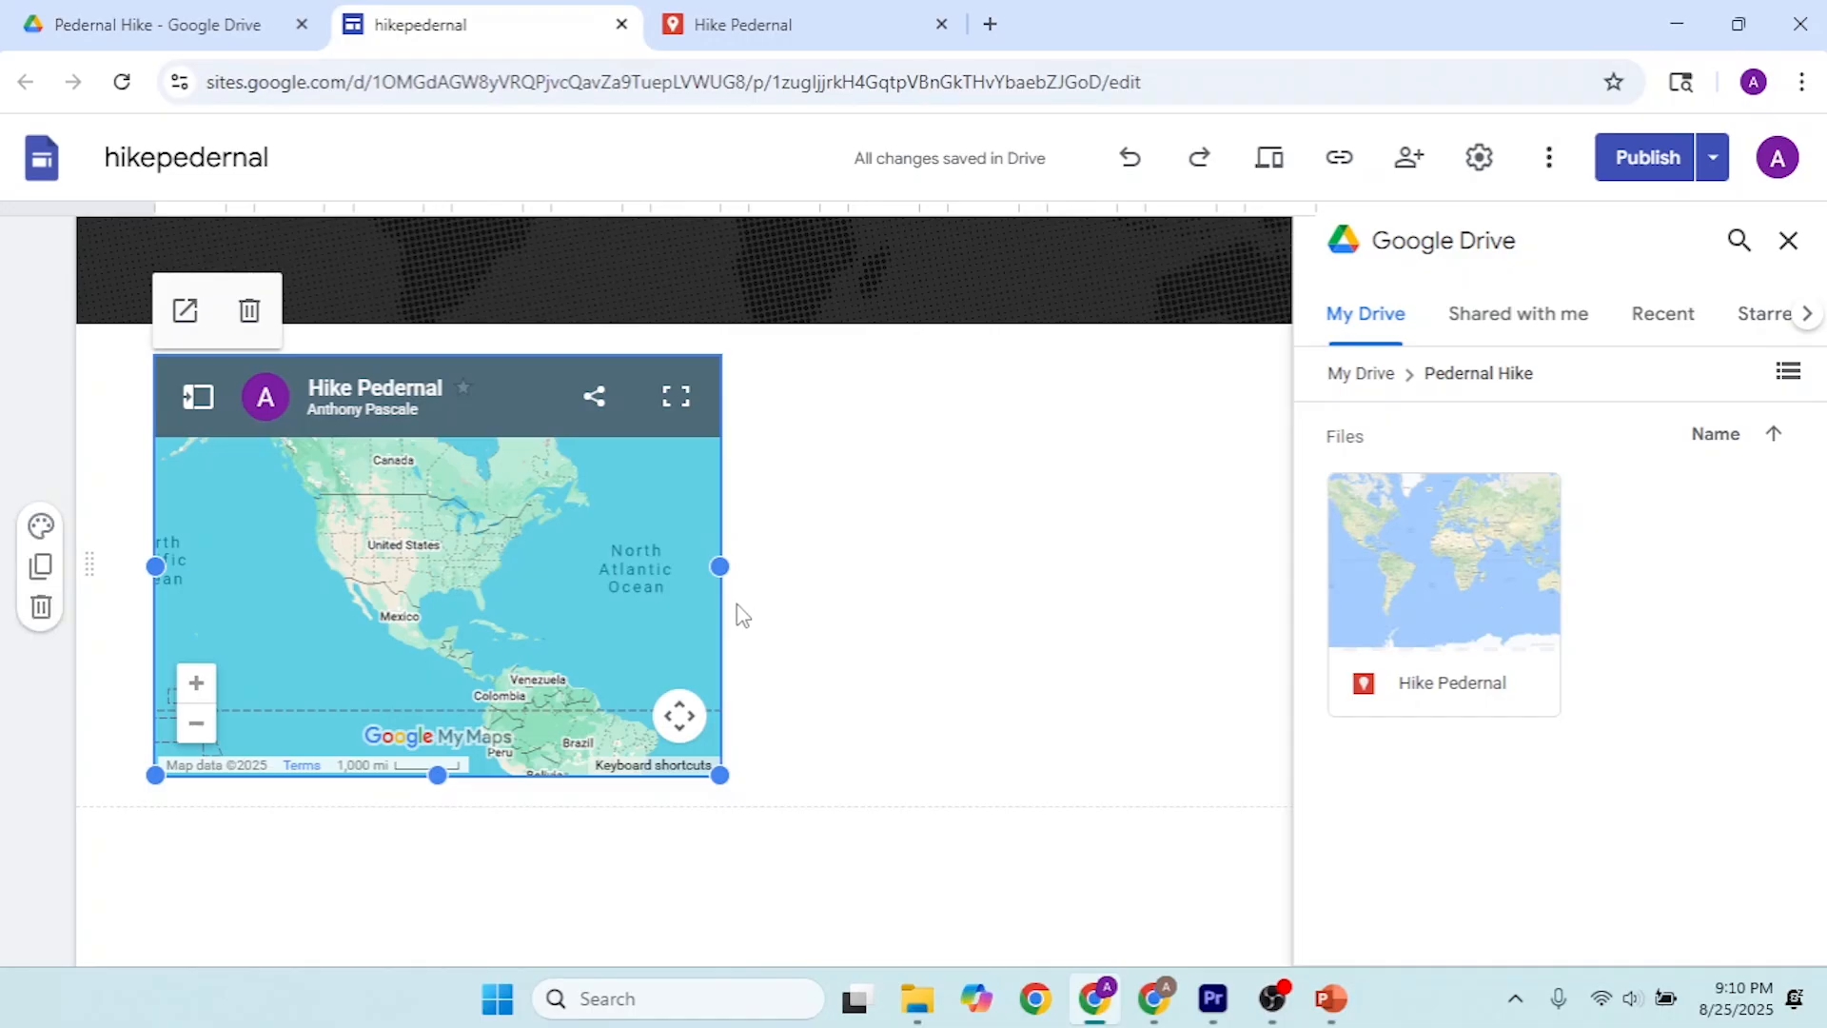
# Step: Enlarge the embedded map to nearly the full page width and increase its height, then close the Drive file browser
pyautogui.moveTo(715, 562); pyautogui.dragTo(1237, 571)
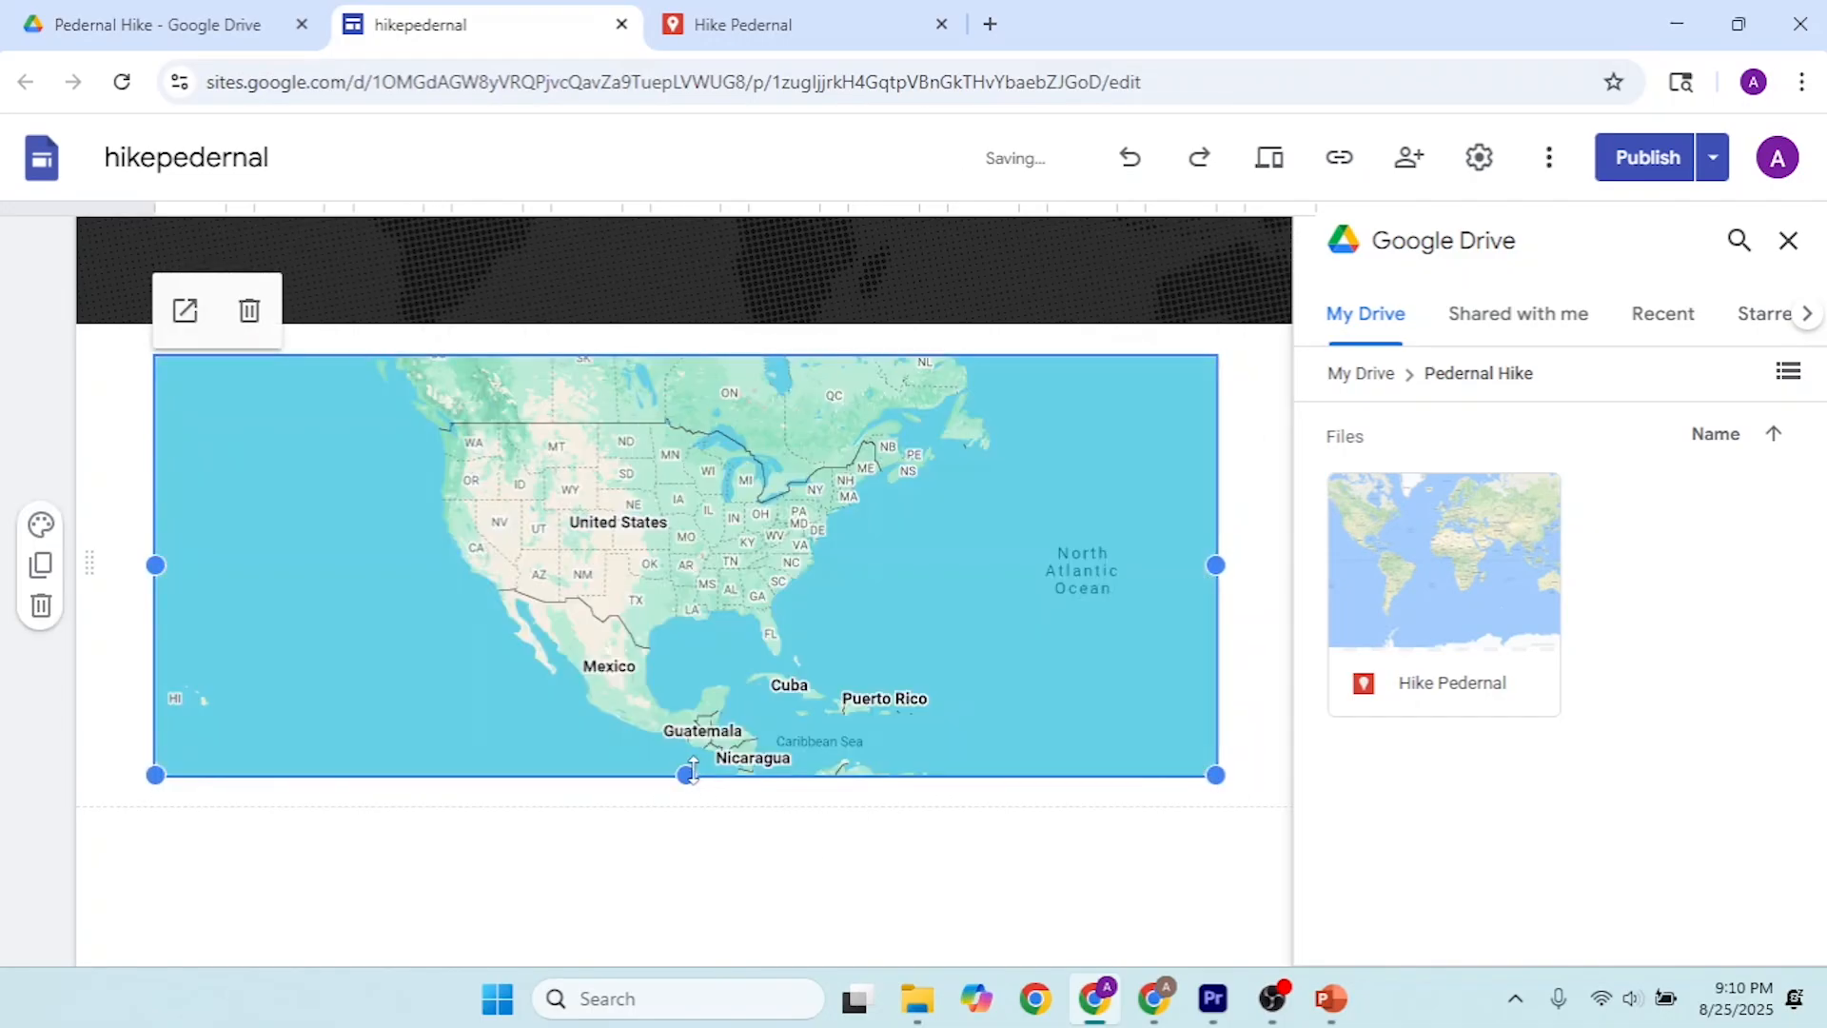
pyautogui.moveTo(686, 775); pyautogui.dragTo(693, 946)
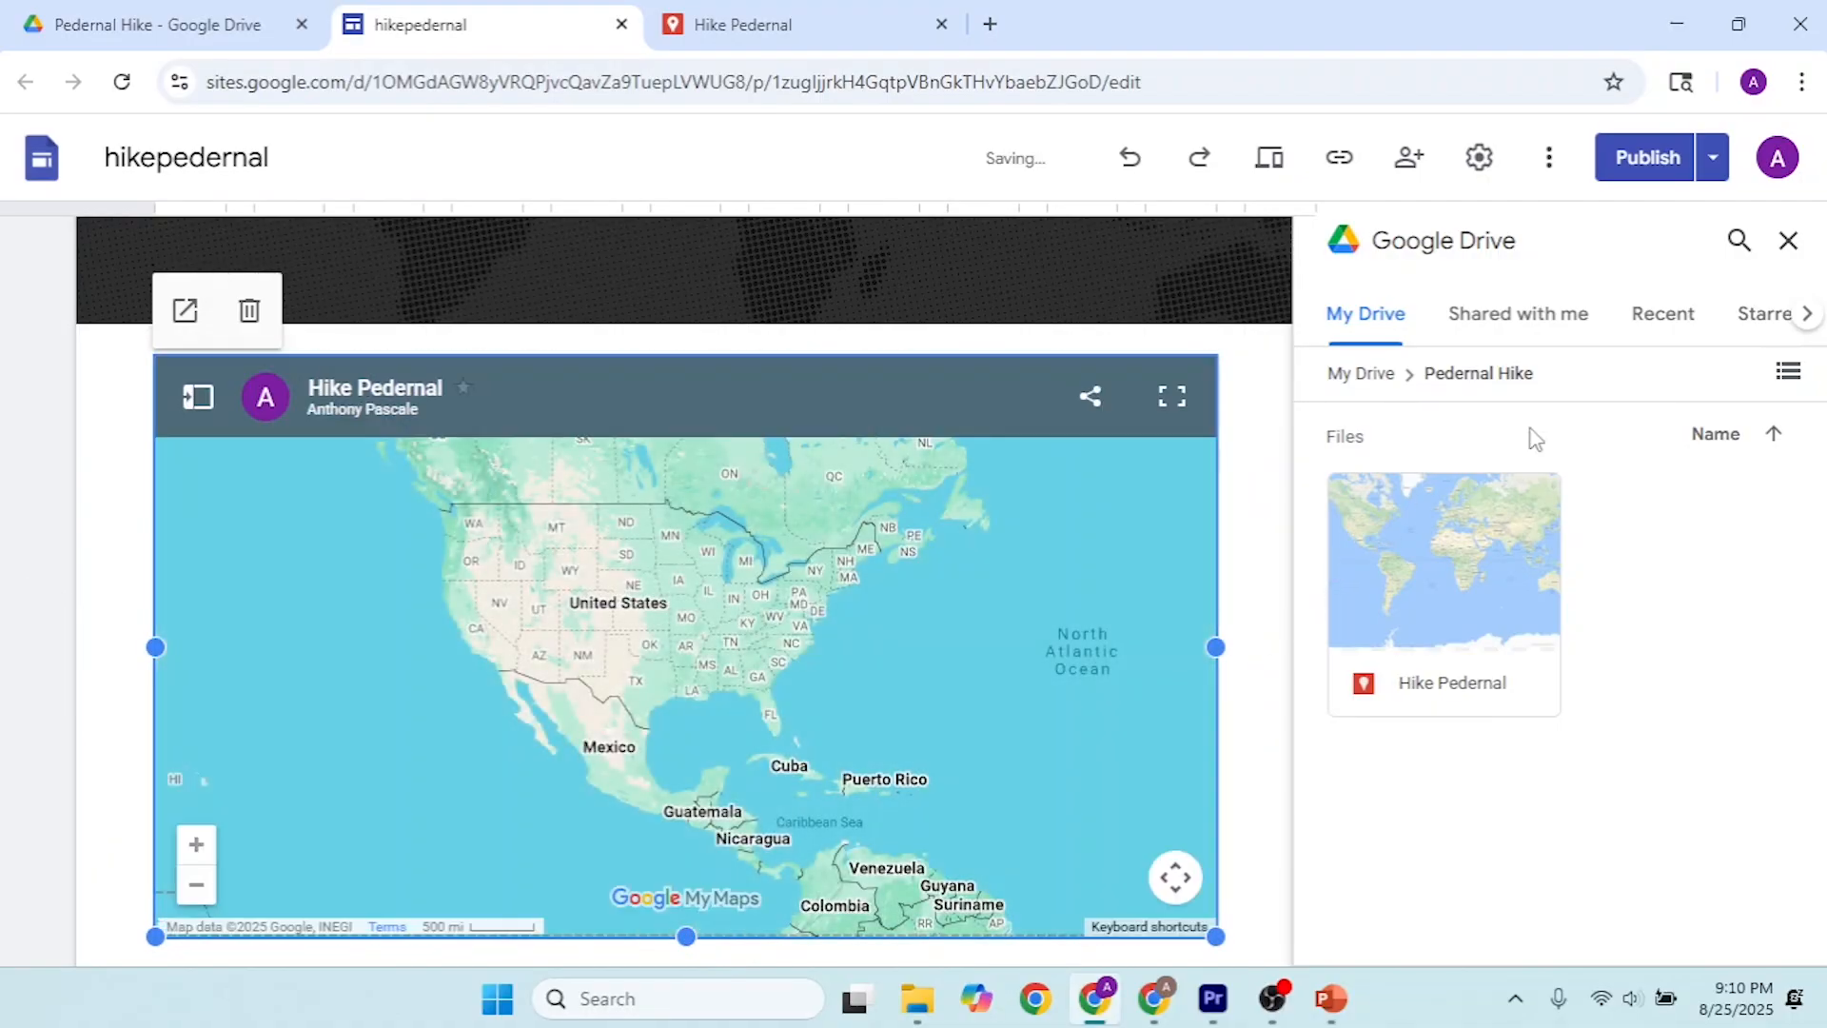
pyautogui.click(1788, 241)
# Step: Publish the updated site and view the embedded map on the live page
pyautogui.scroll(4, 1326, 415)
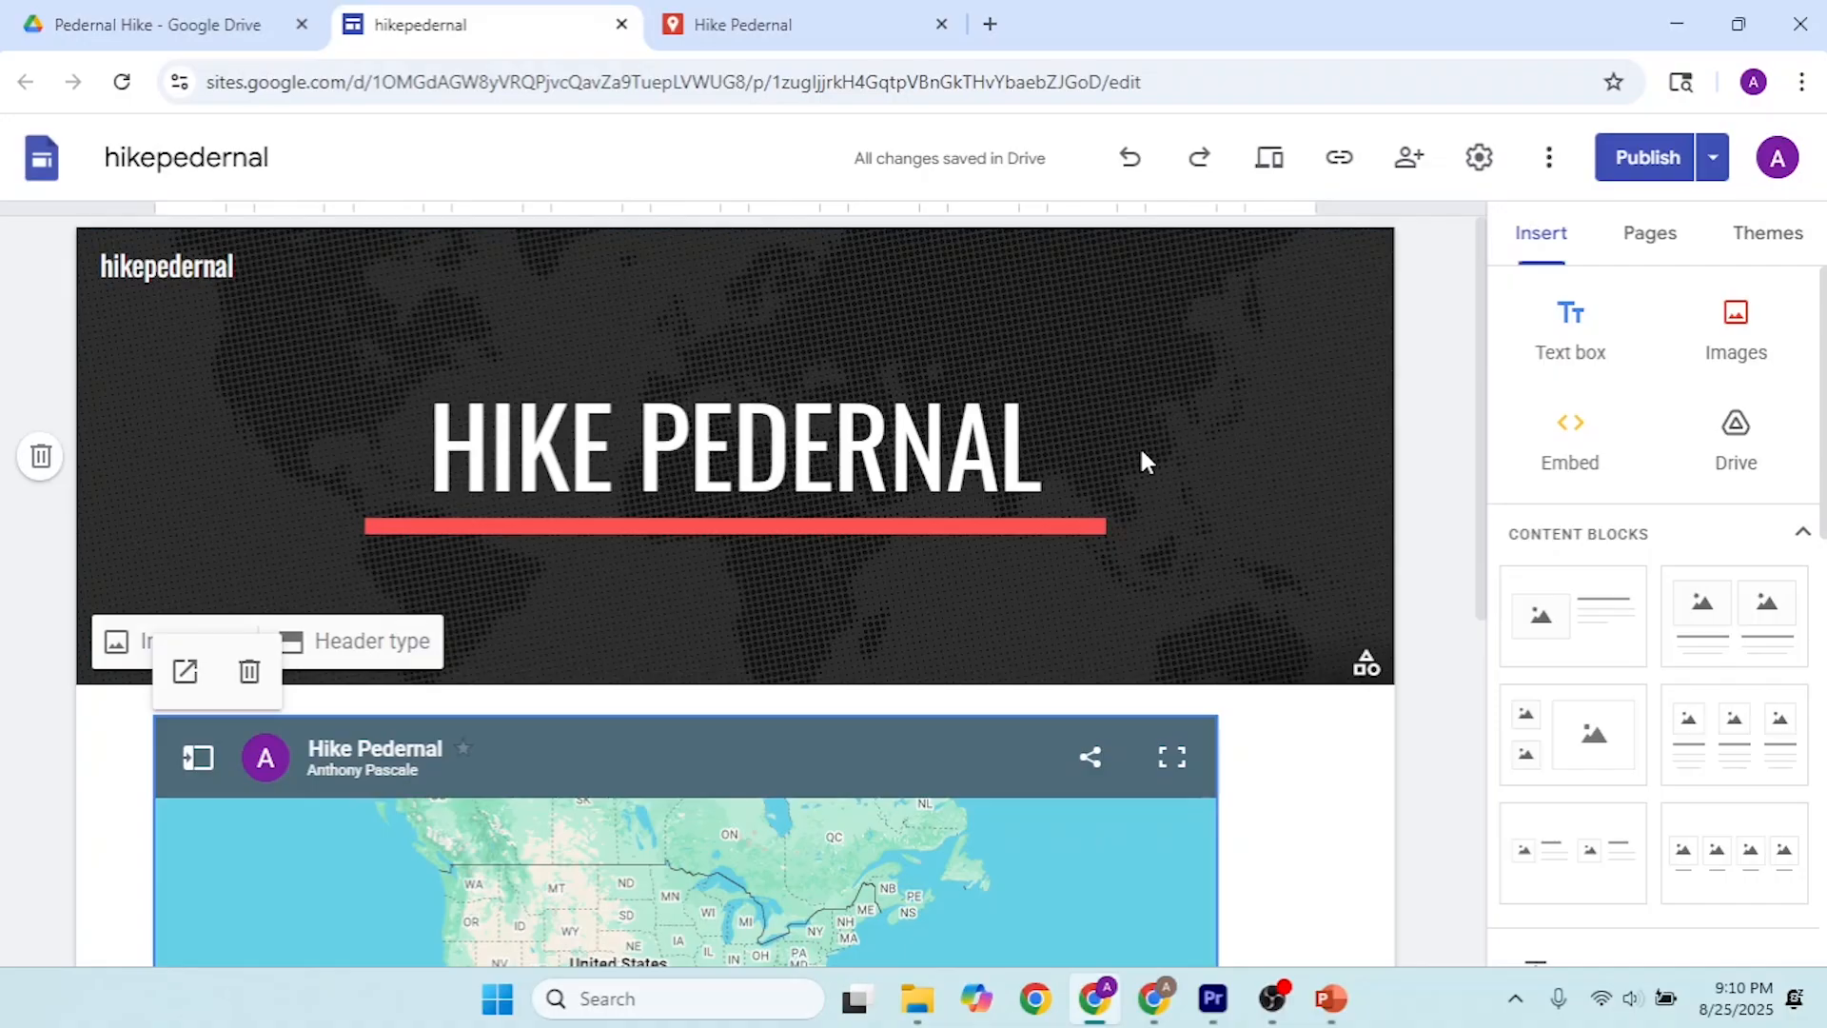
pyautogui.click(1647, 158)
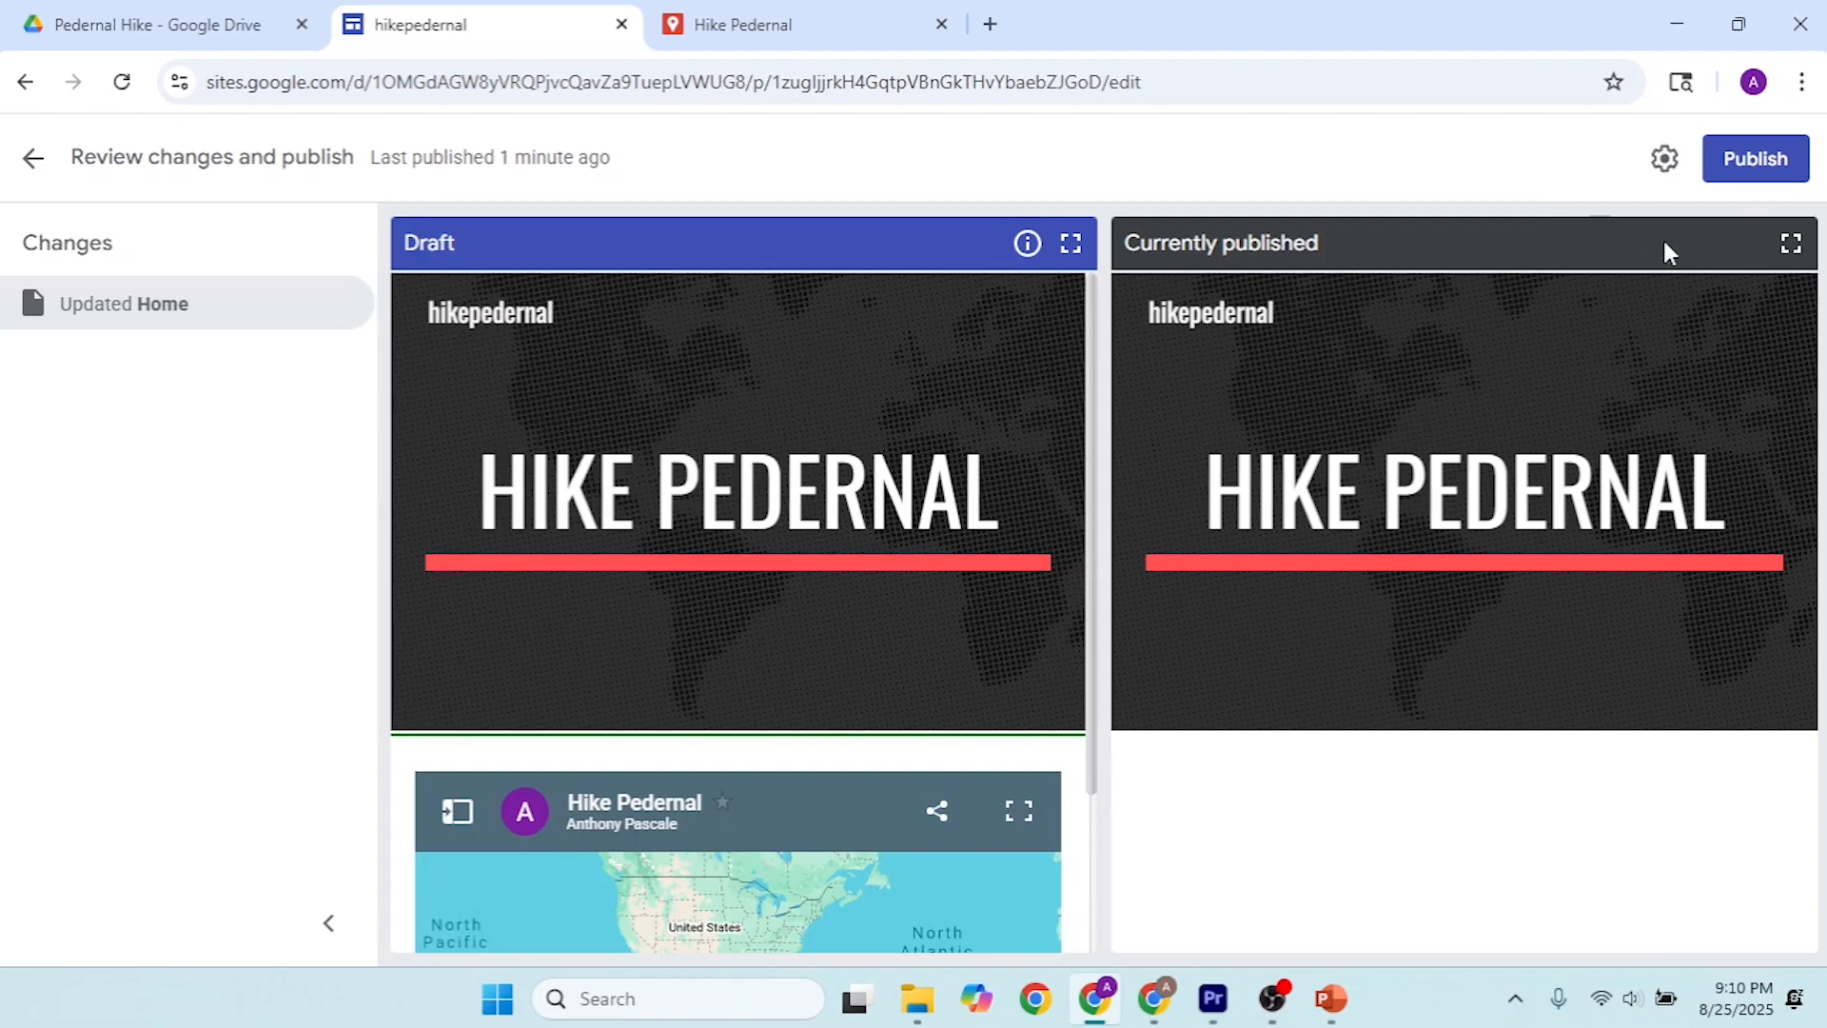
pyautogui.click(1756, 158)
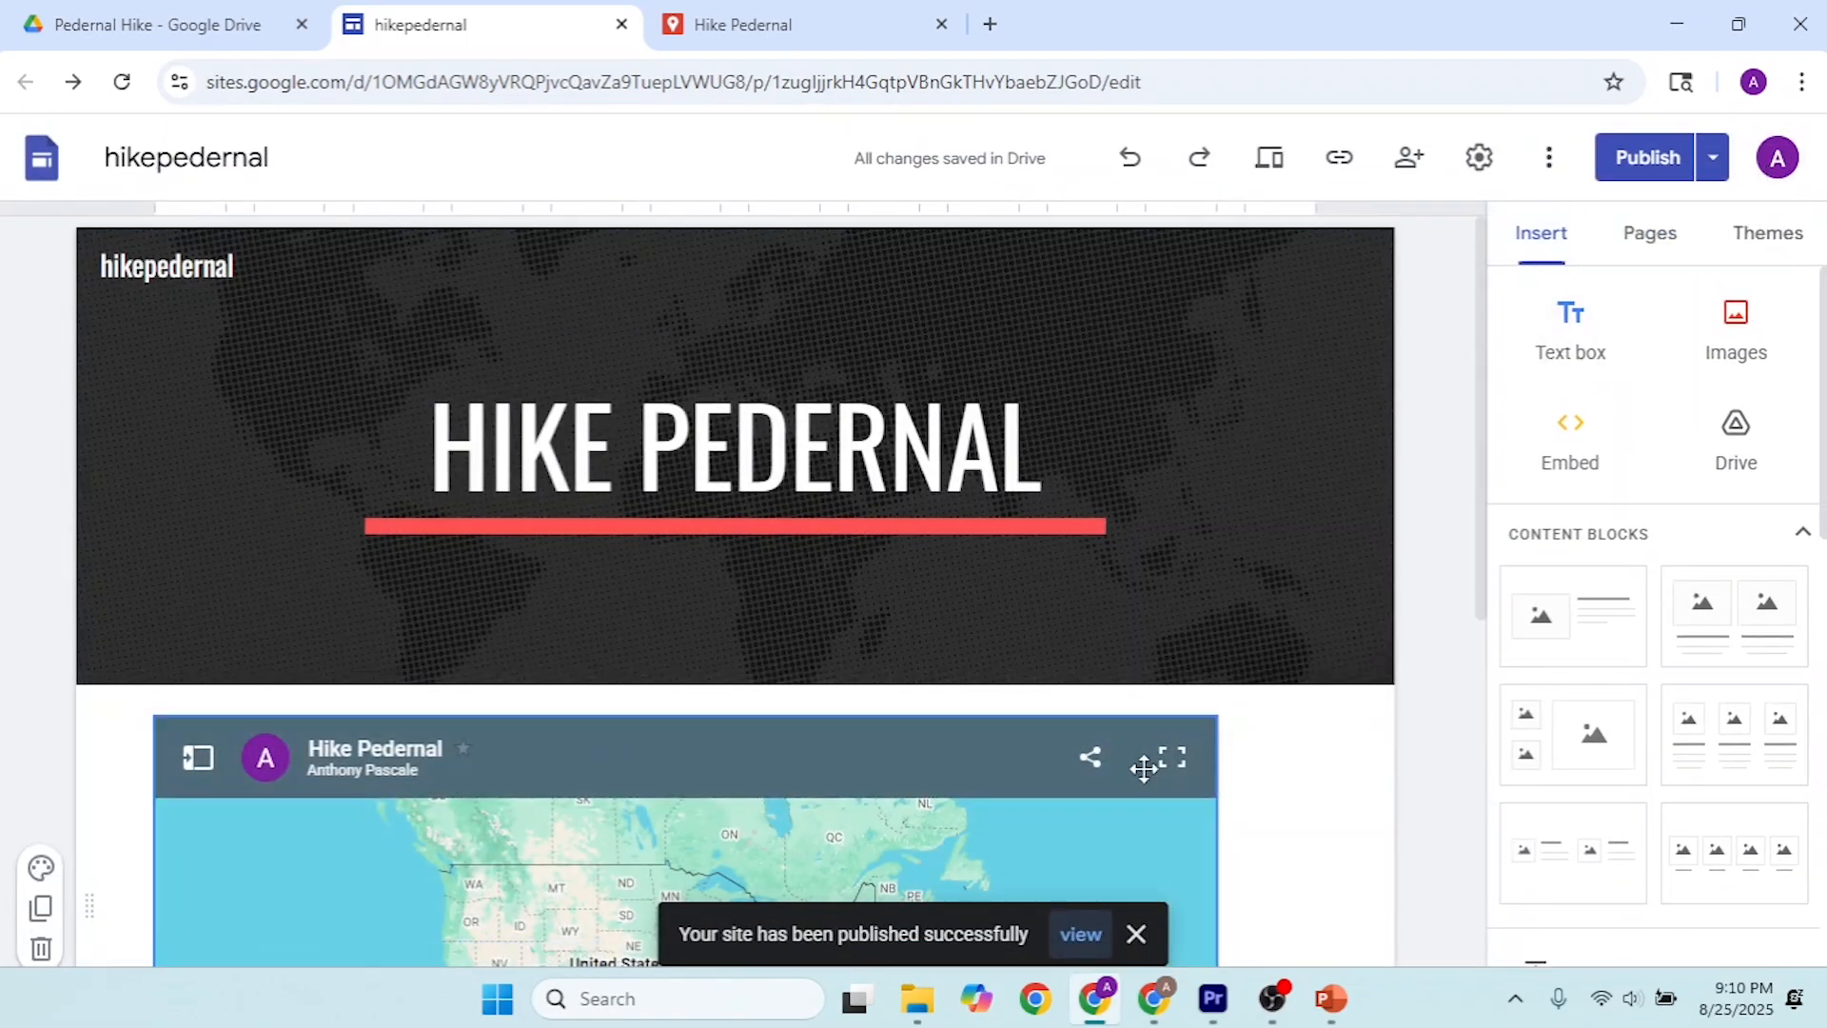
pyautogui.click(1085, 941)
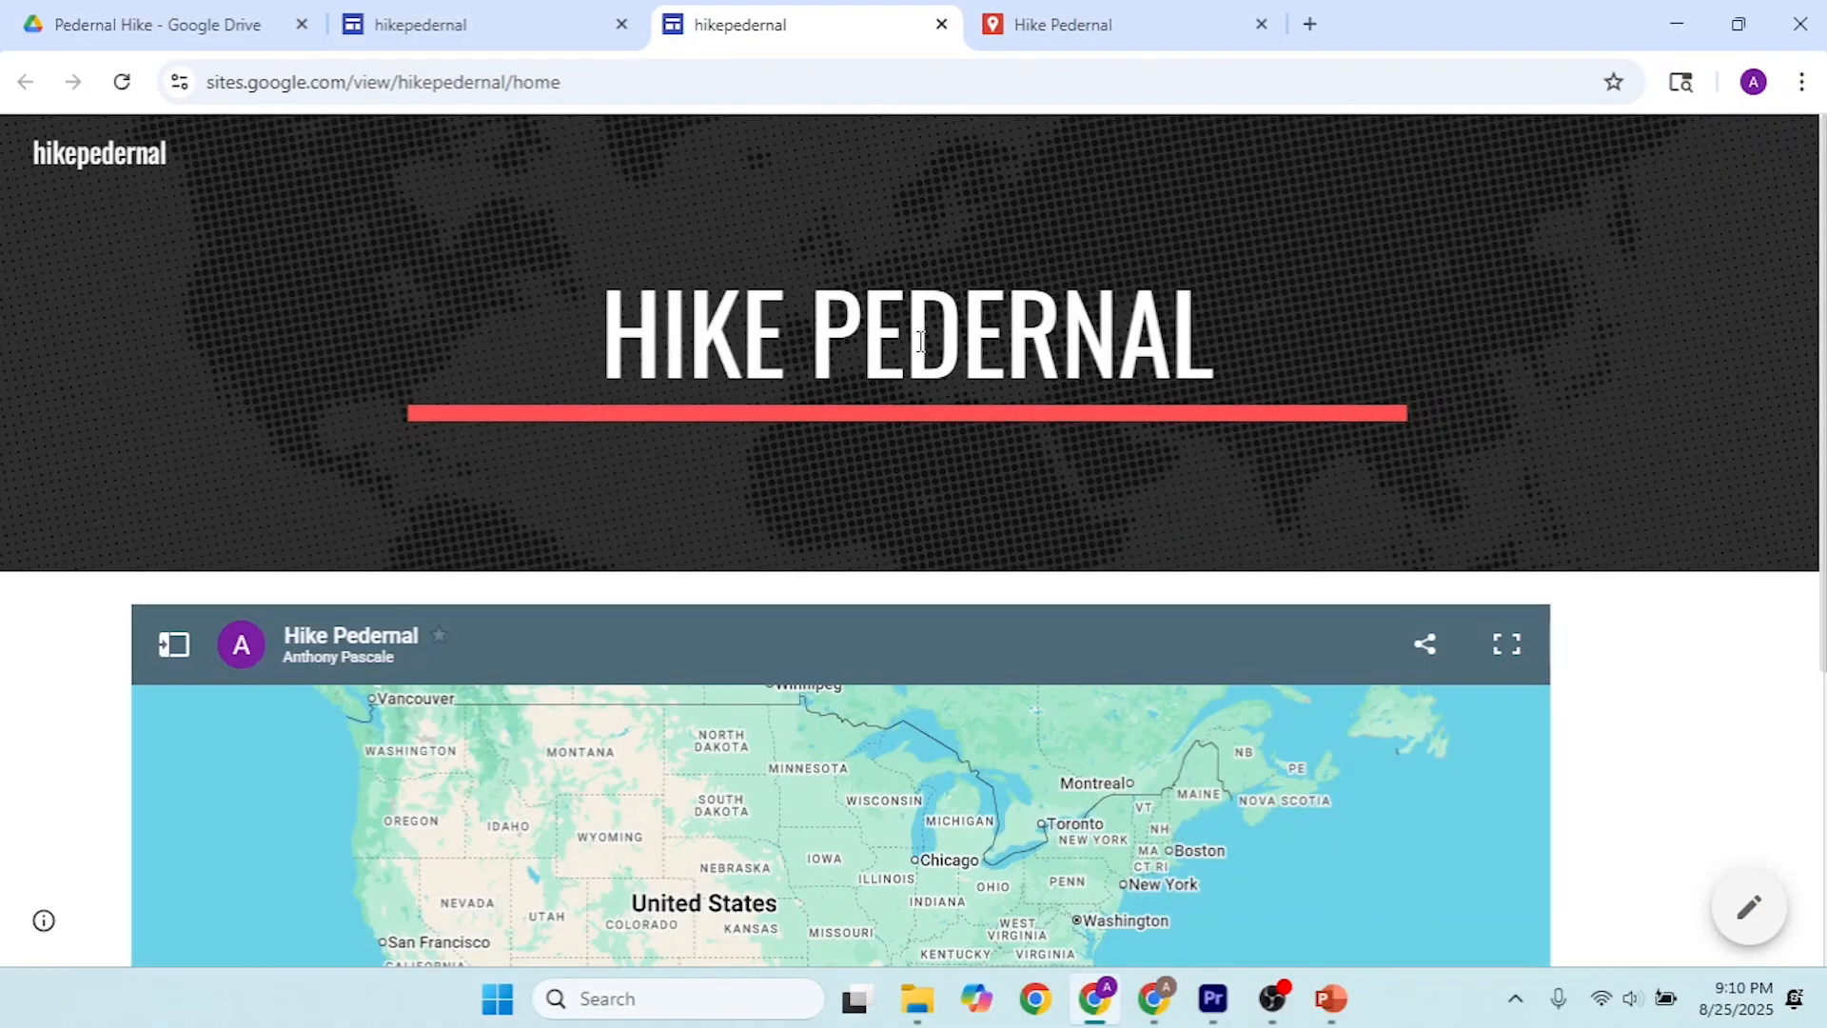
pyautogui.scroll(-3, 862, 597)
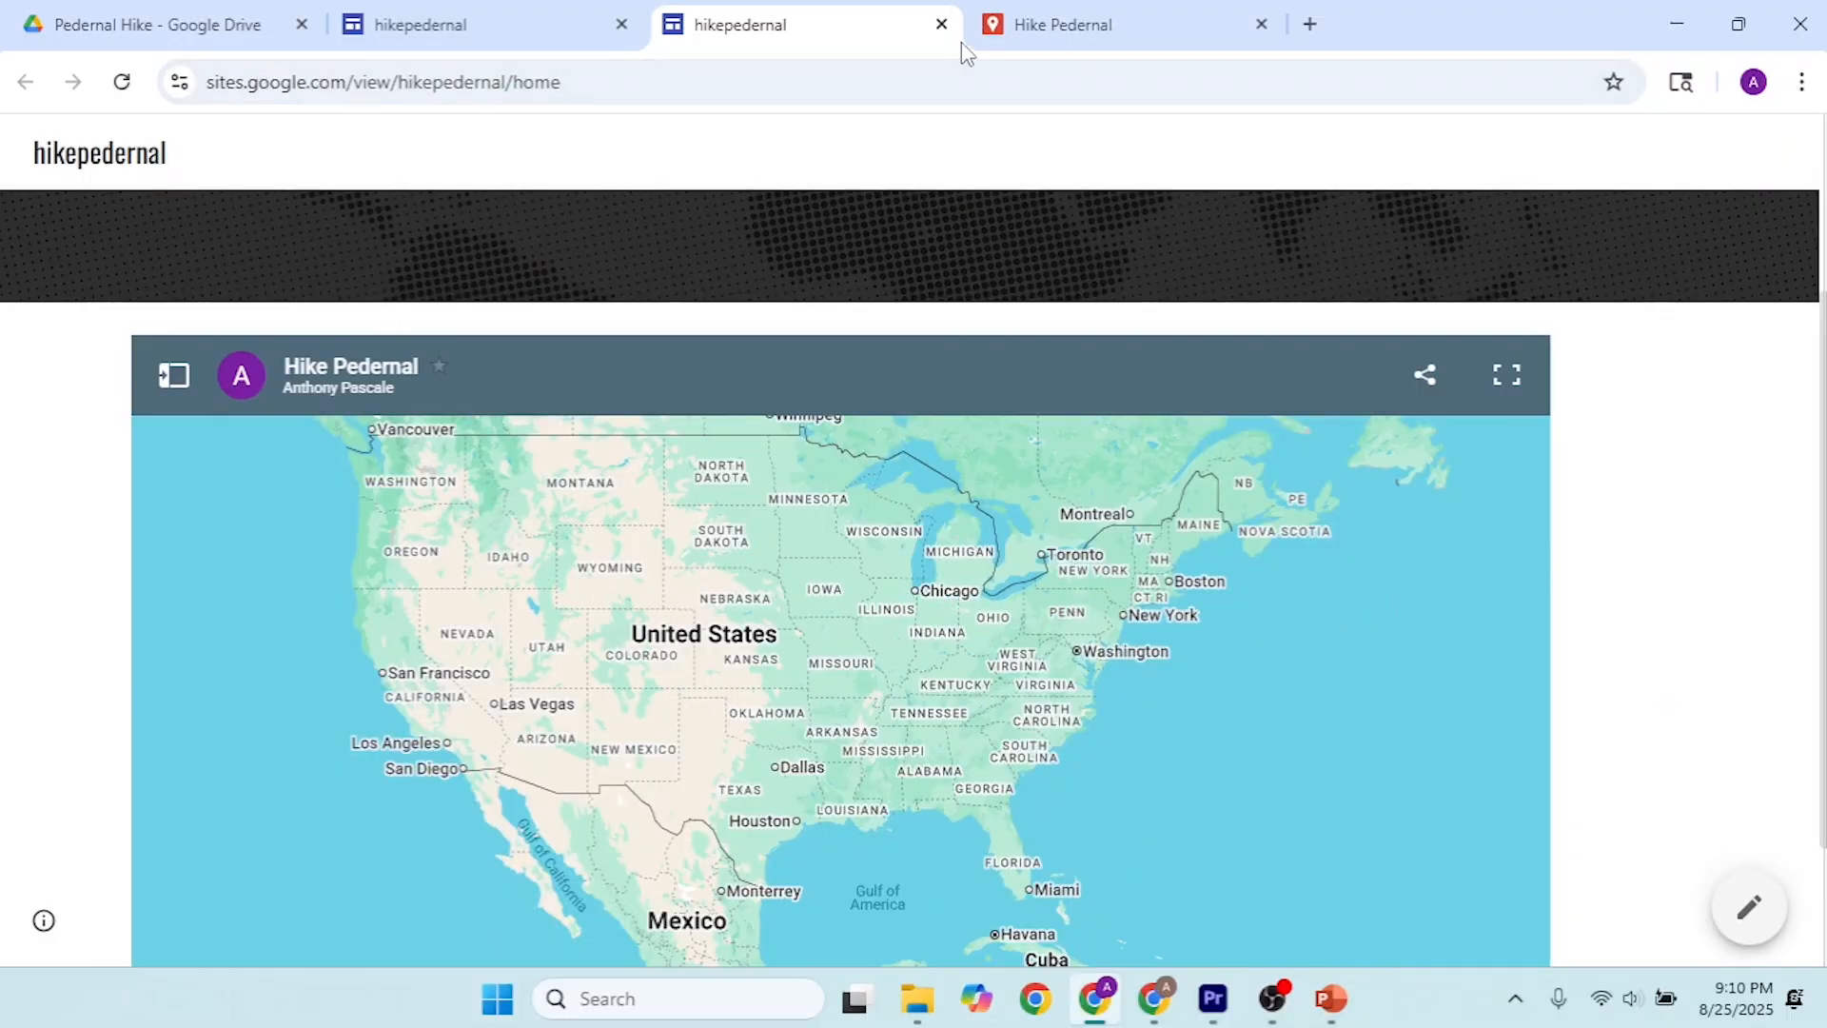
# Step: Switch to PowerPoint and copy the Cerro Pedernal coordinates 36.16323, -106.50383 from slide 2
pyautogui.click(1042, 21)
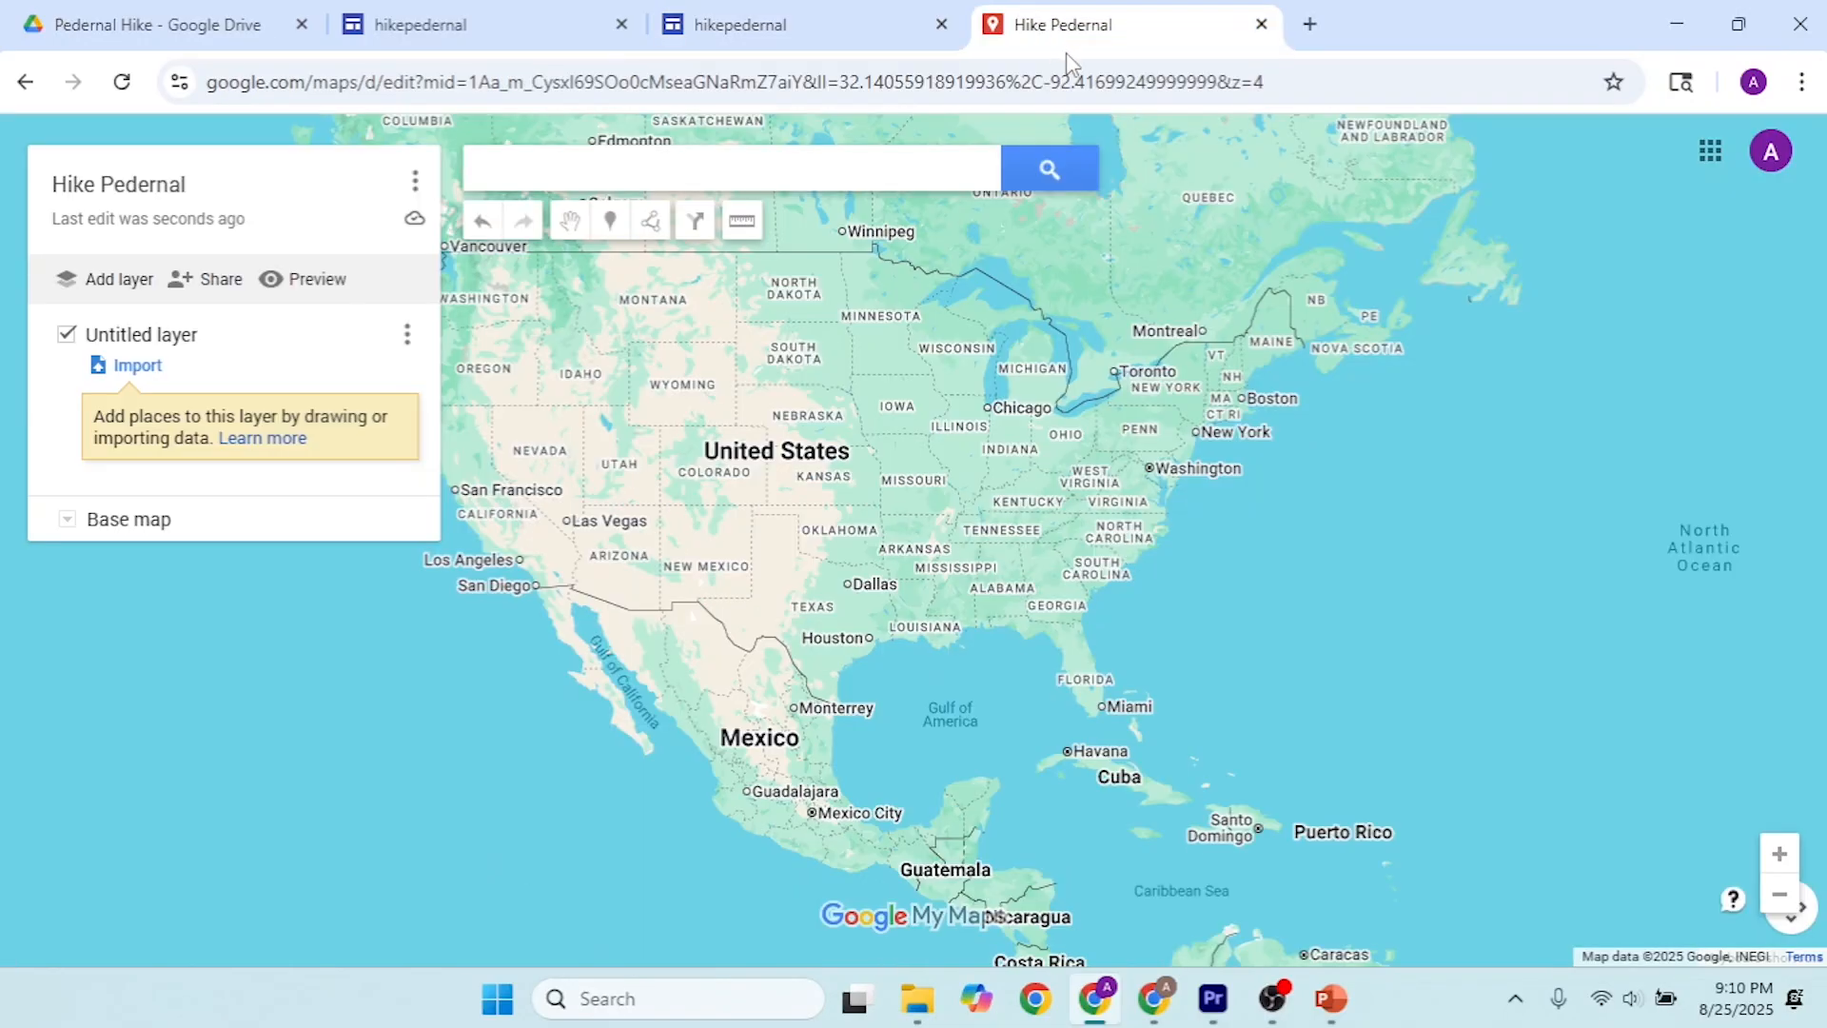
pyautogui.click(1331, 998)
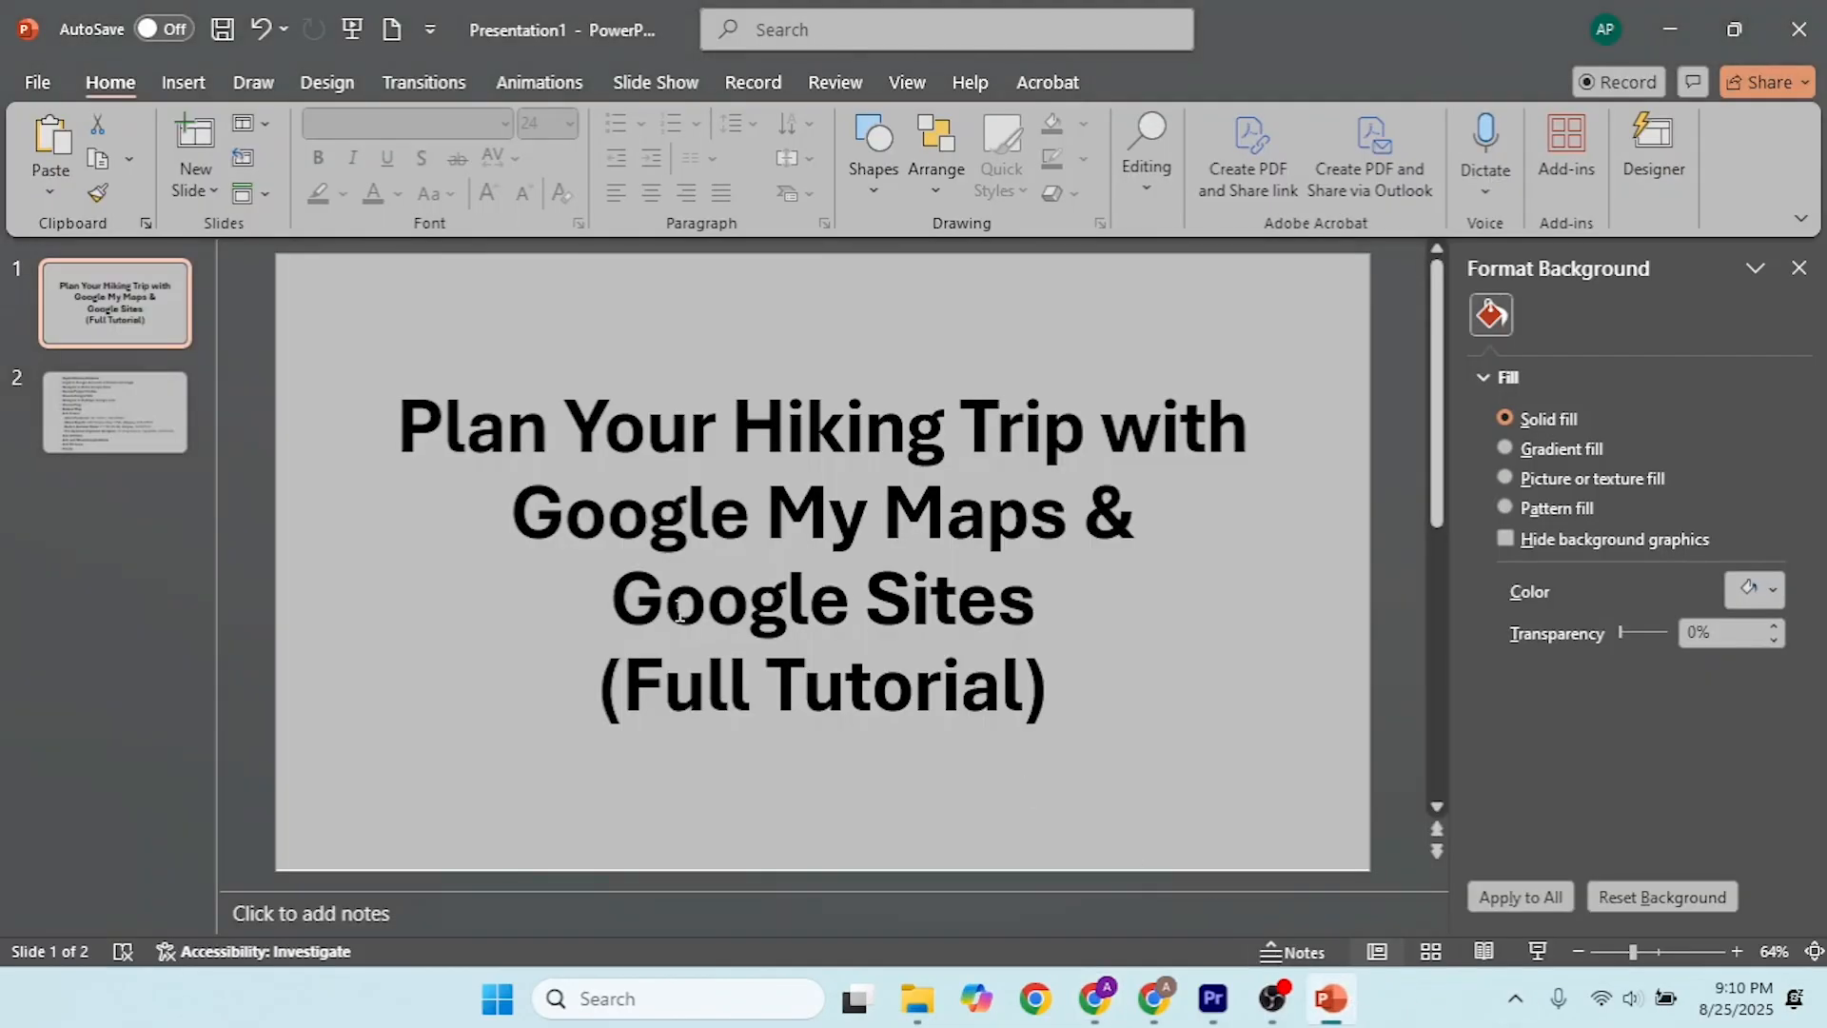
pyautogui.click(155, 446)
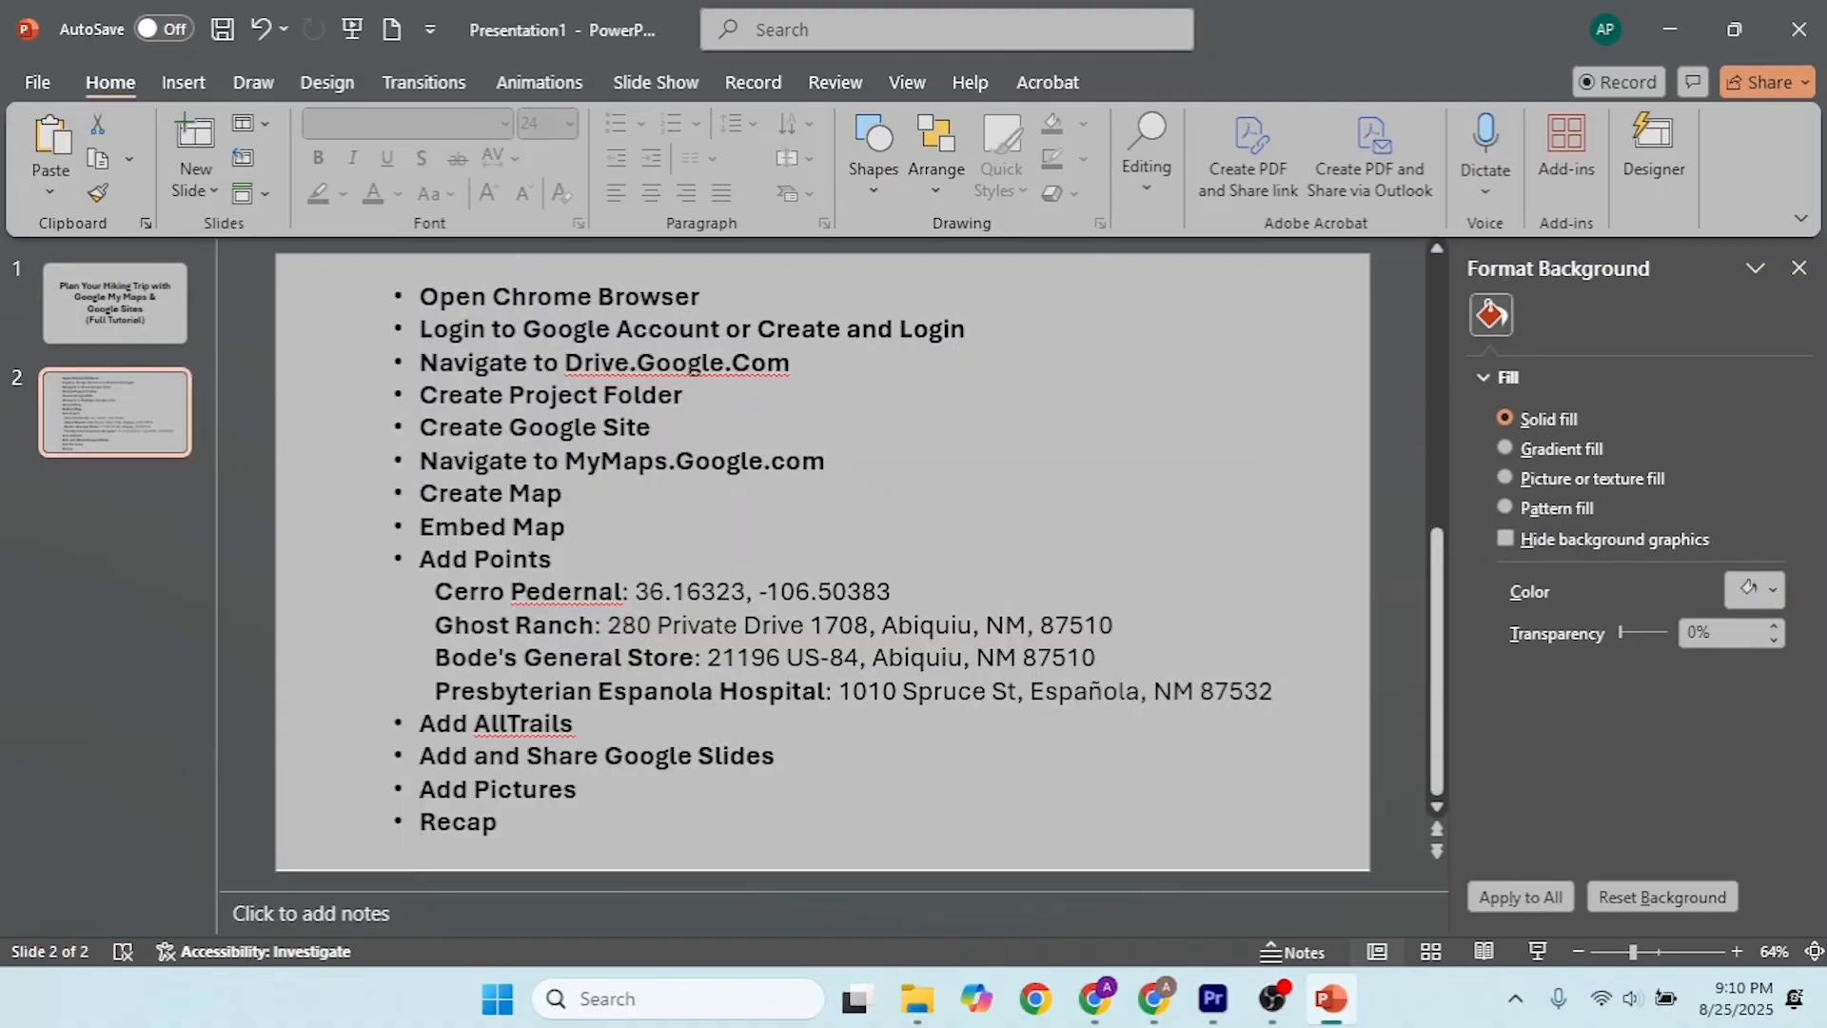
pyautogui.doubleClick(747, 462)
pyautogui.click(689, 632)
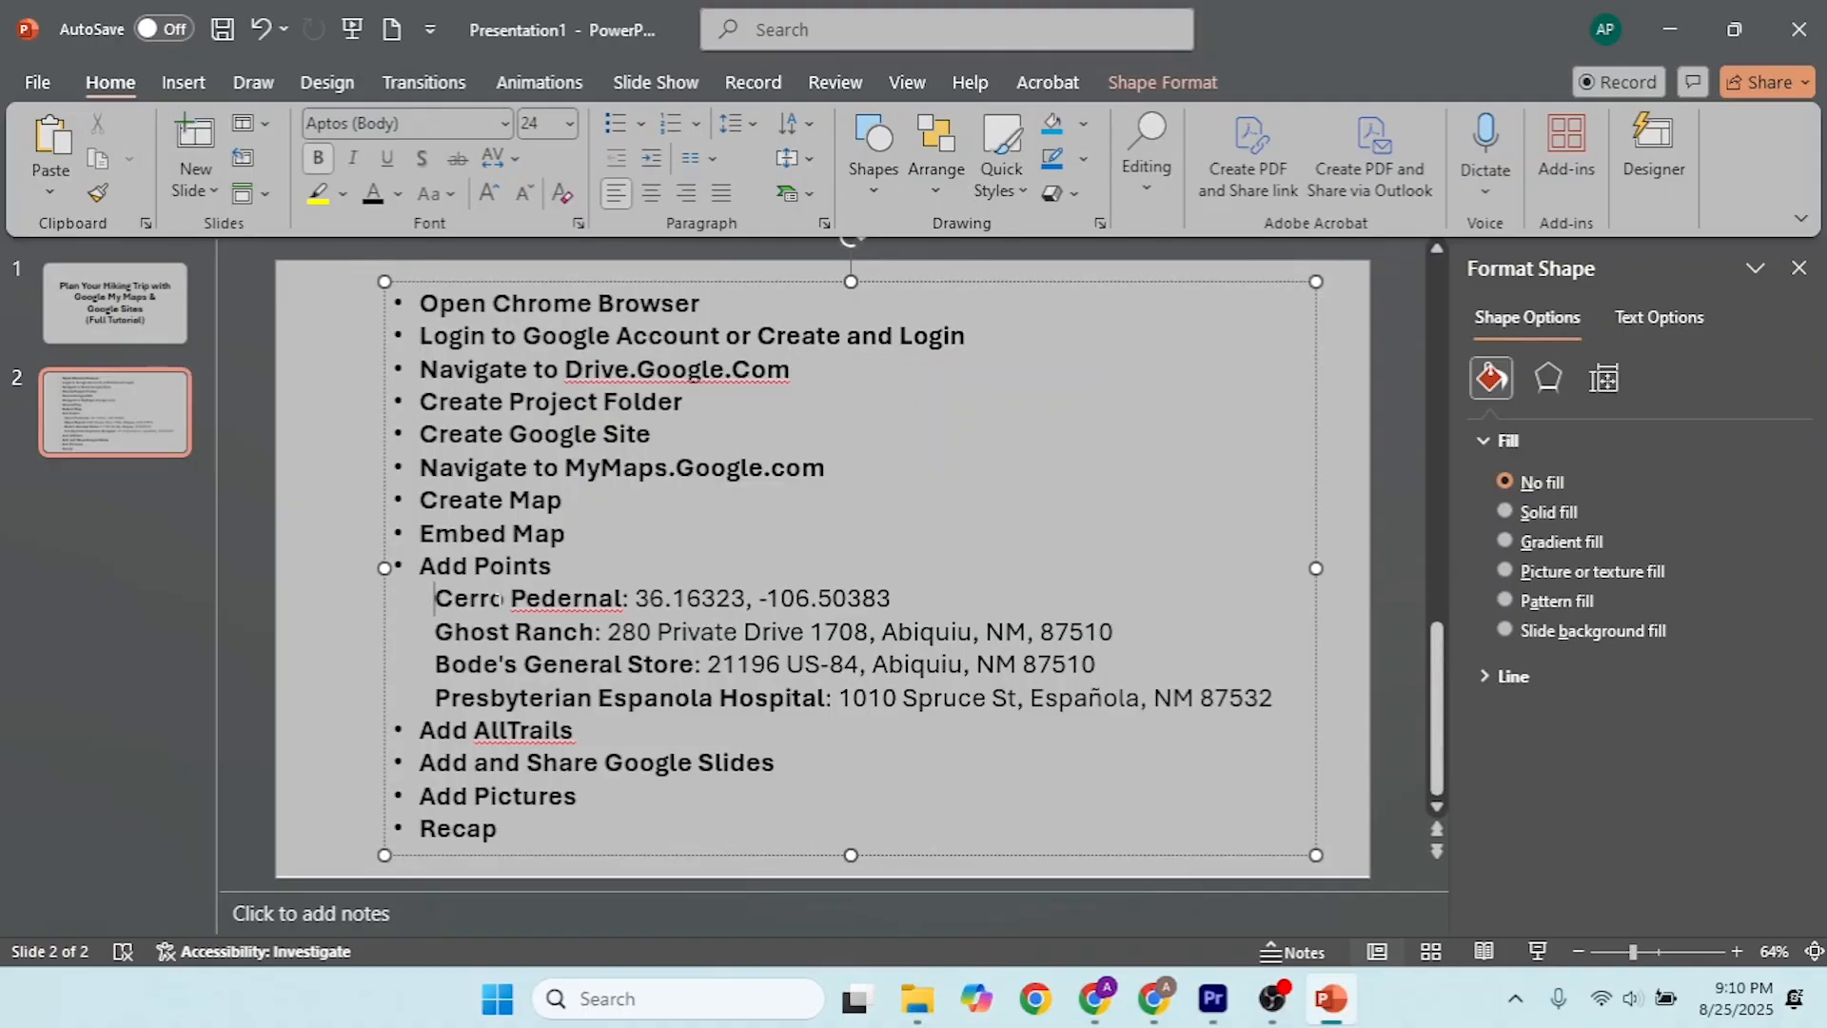
pyautogui.moveTo(436, 597); pyautogui.dragTo(626, 598)
pyautogui.click(701, 598)
pyautogui.moveTo(891, 598); pyautogui.dragTo(636, 599)
pyautogui.hotkey('ctrl', 'c')
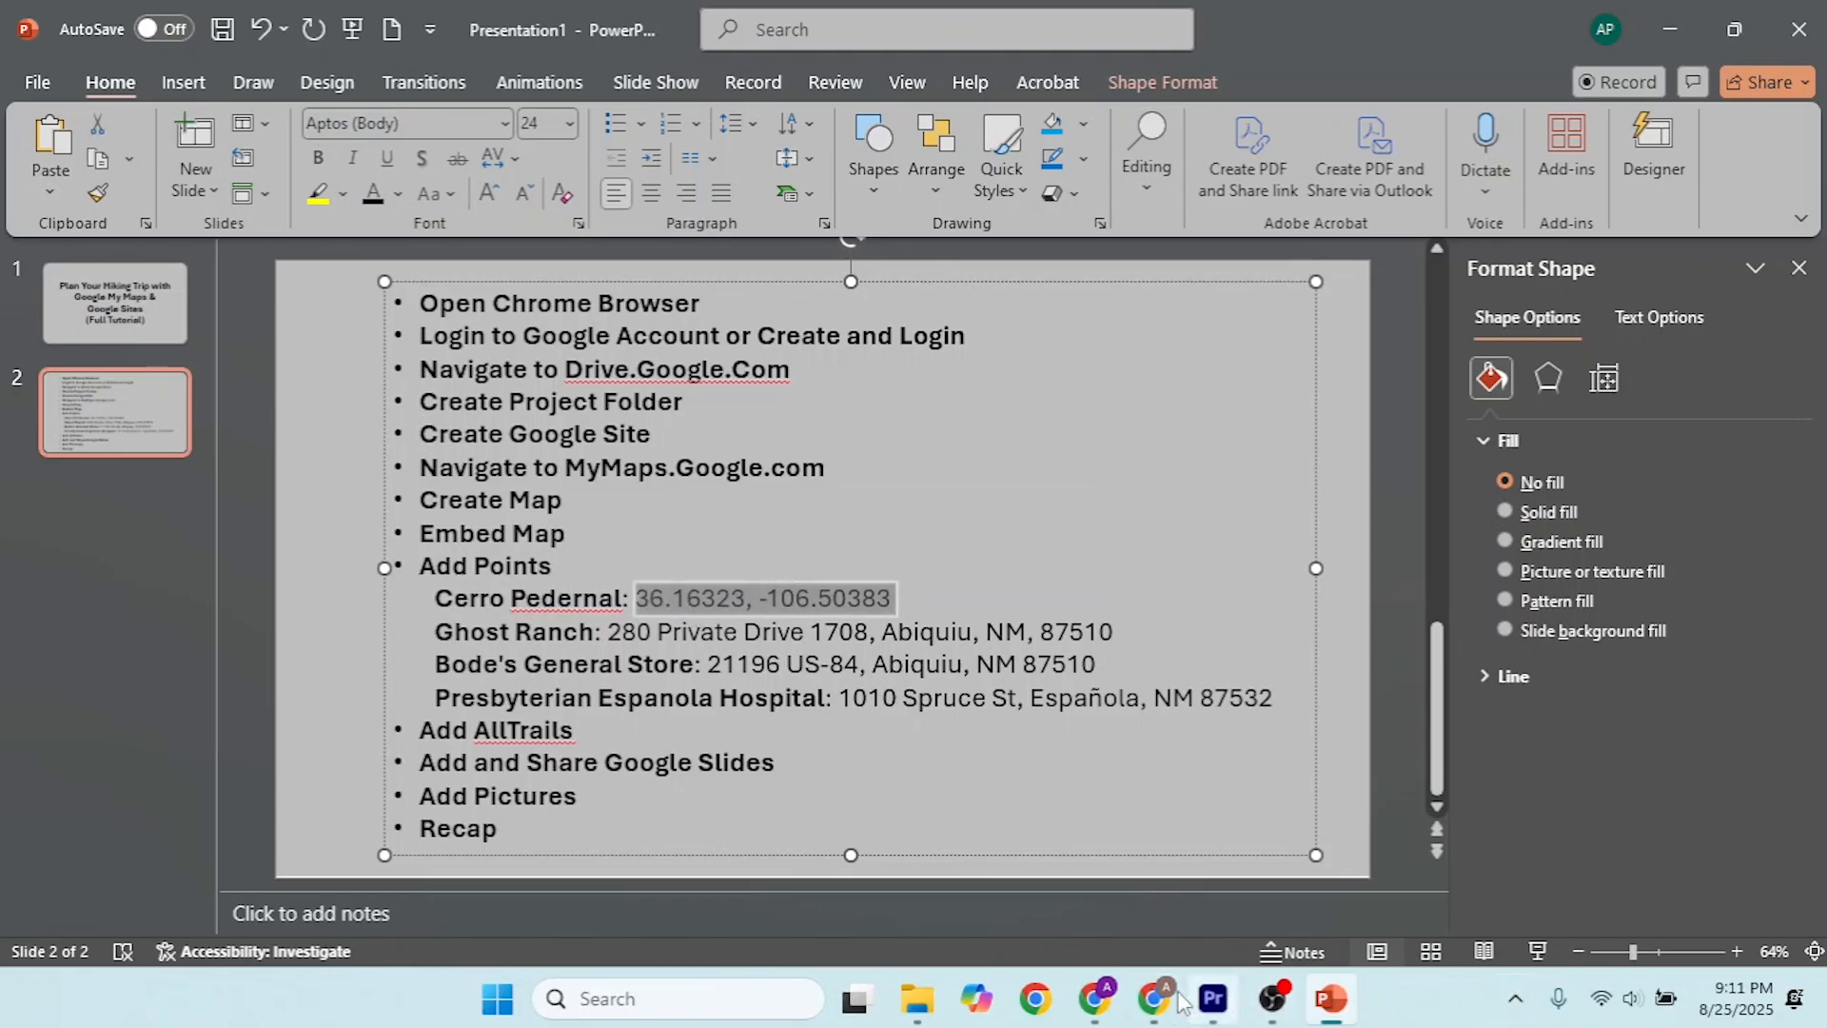
# Step: Back in the My Maps browser window, search for 36.16323, -106.50383 and add the found point to the map
pyautogui.moveTo(1154, 1009)
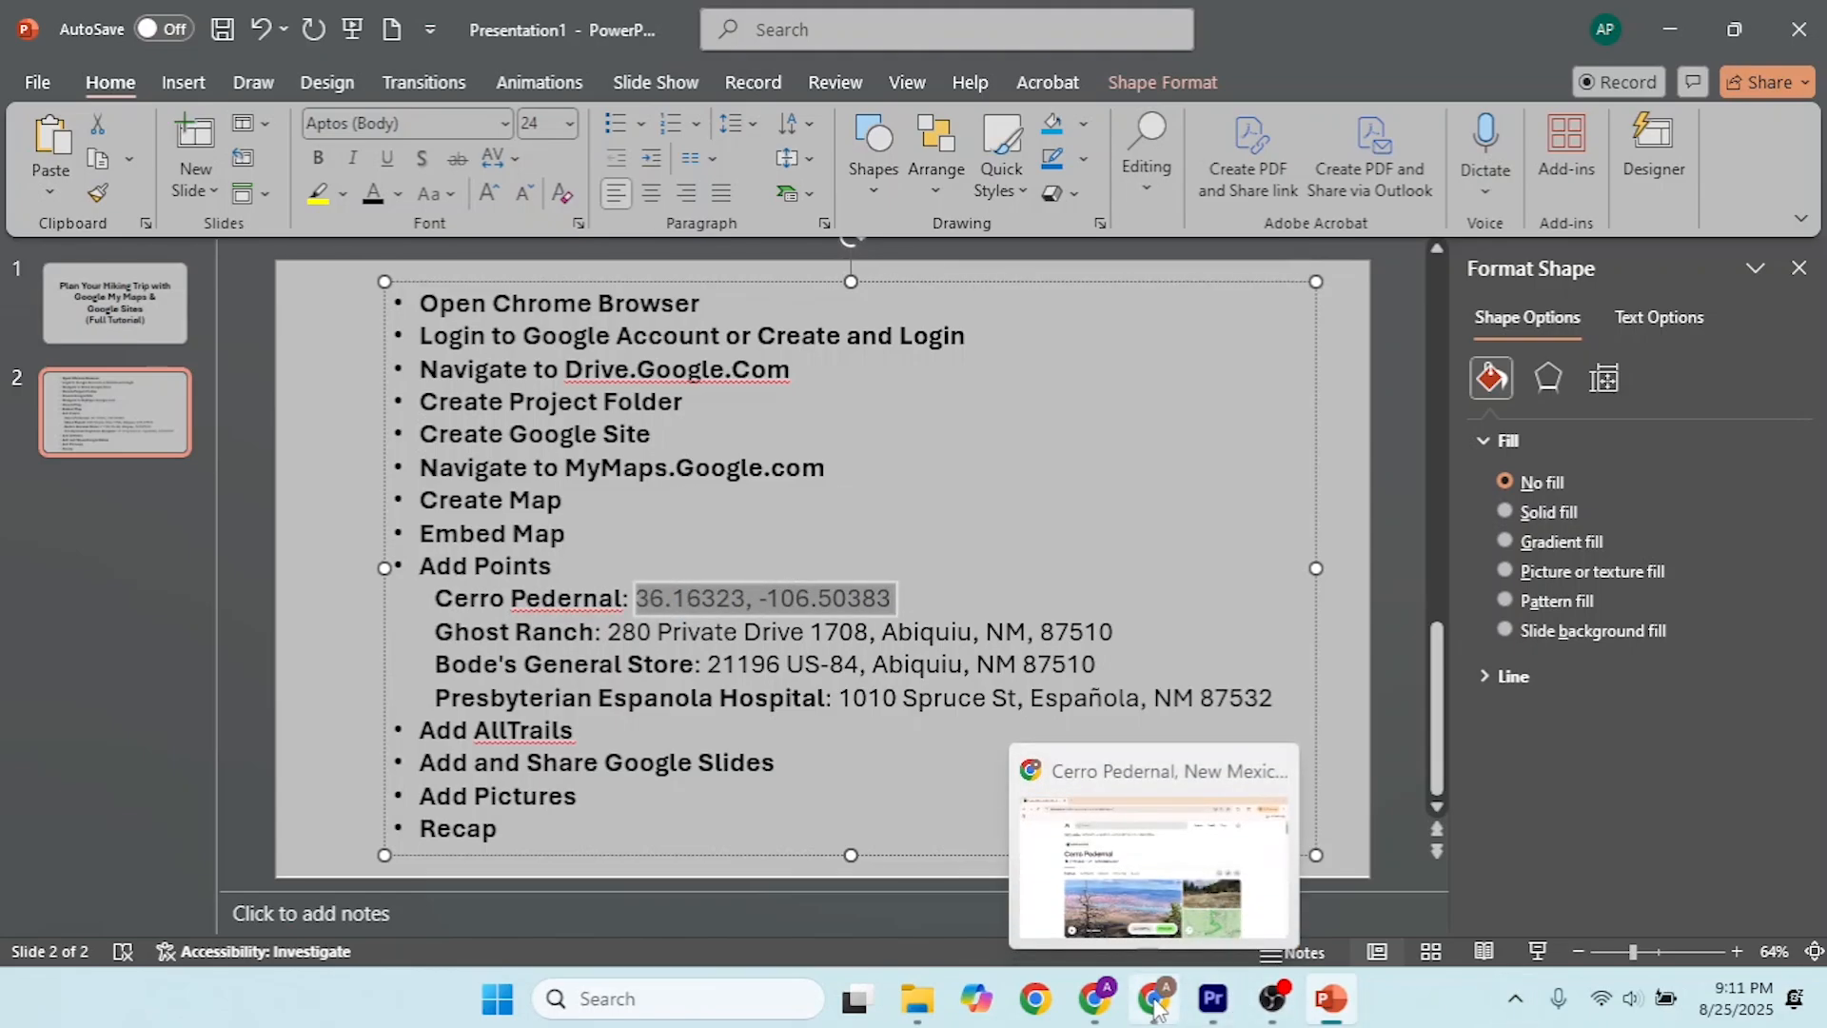
pyautogui.click(1093, 1004)
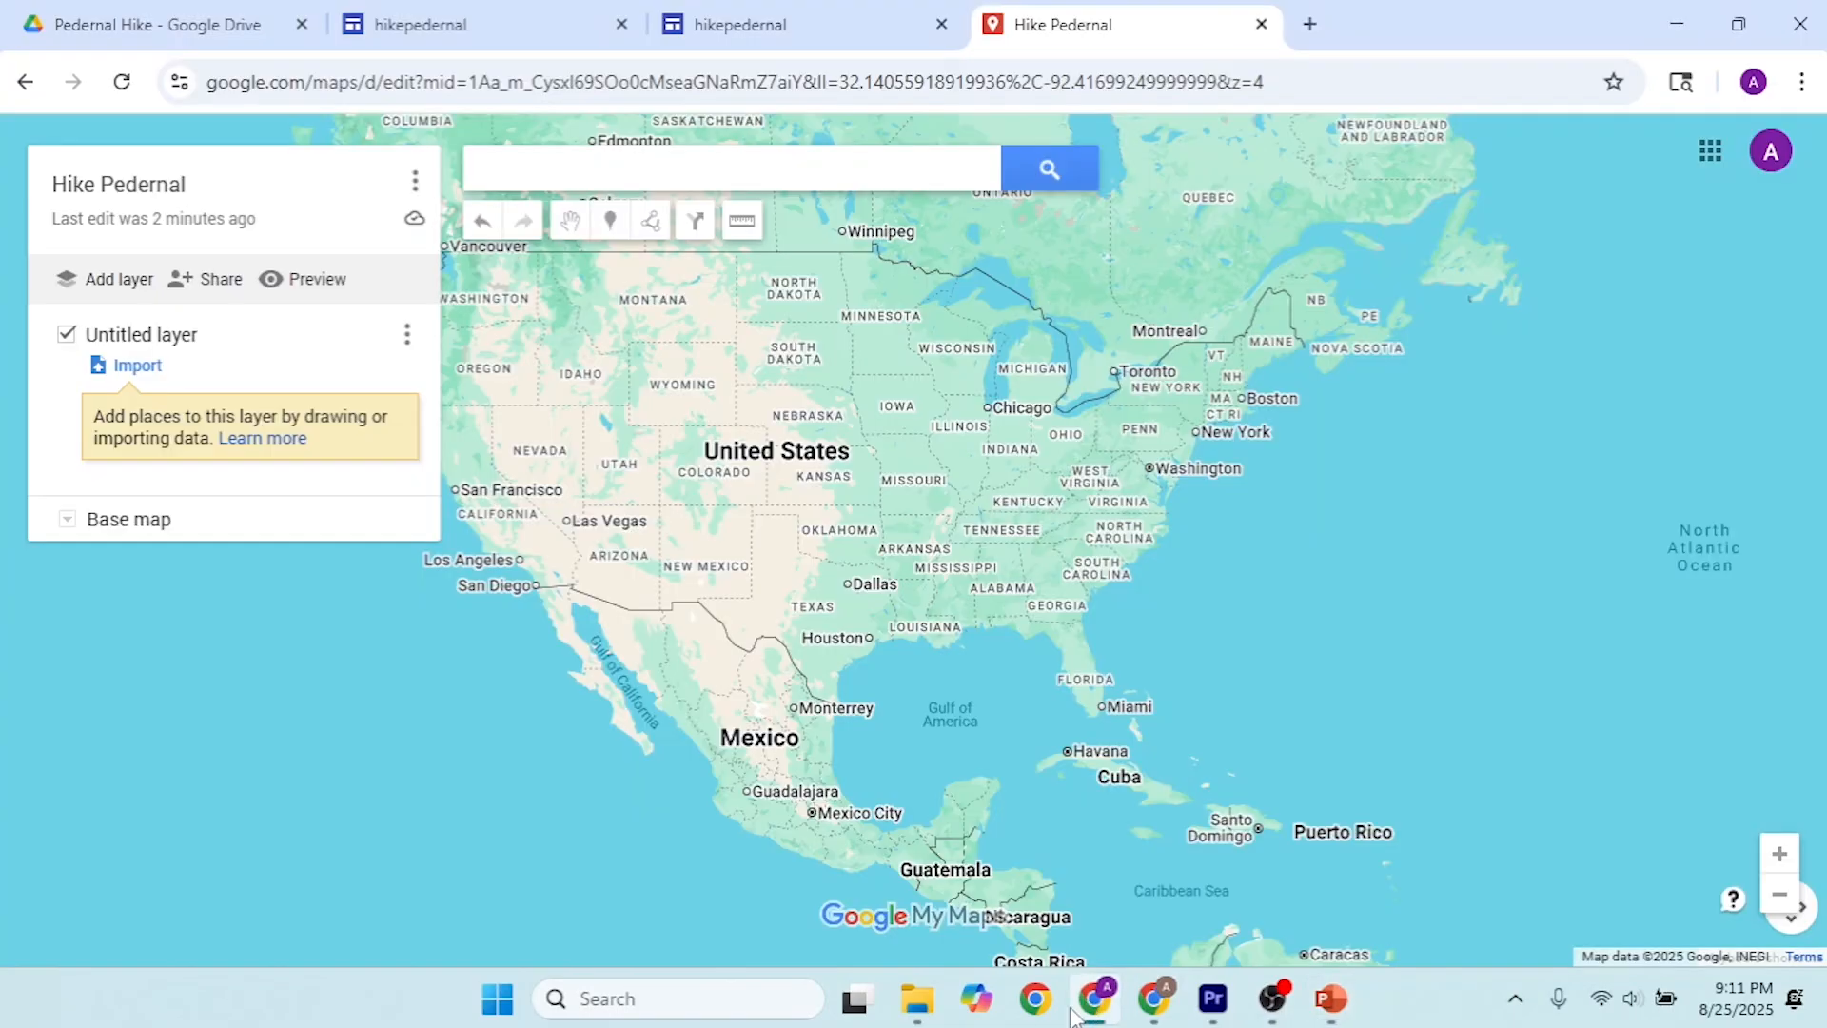
pyautogui.click(839, 175)
pyautogui.hotkey('ctrl', 'v')
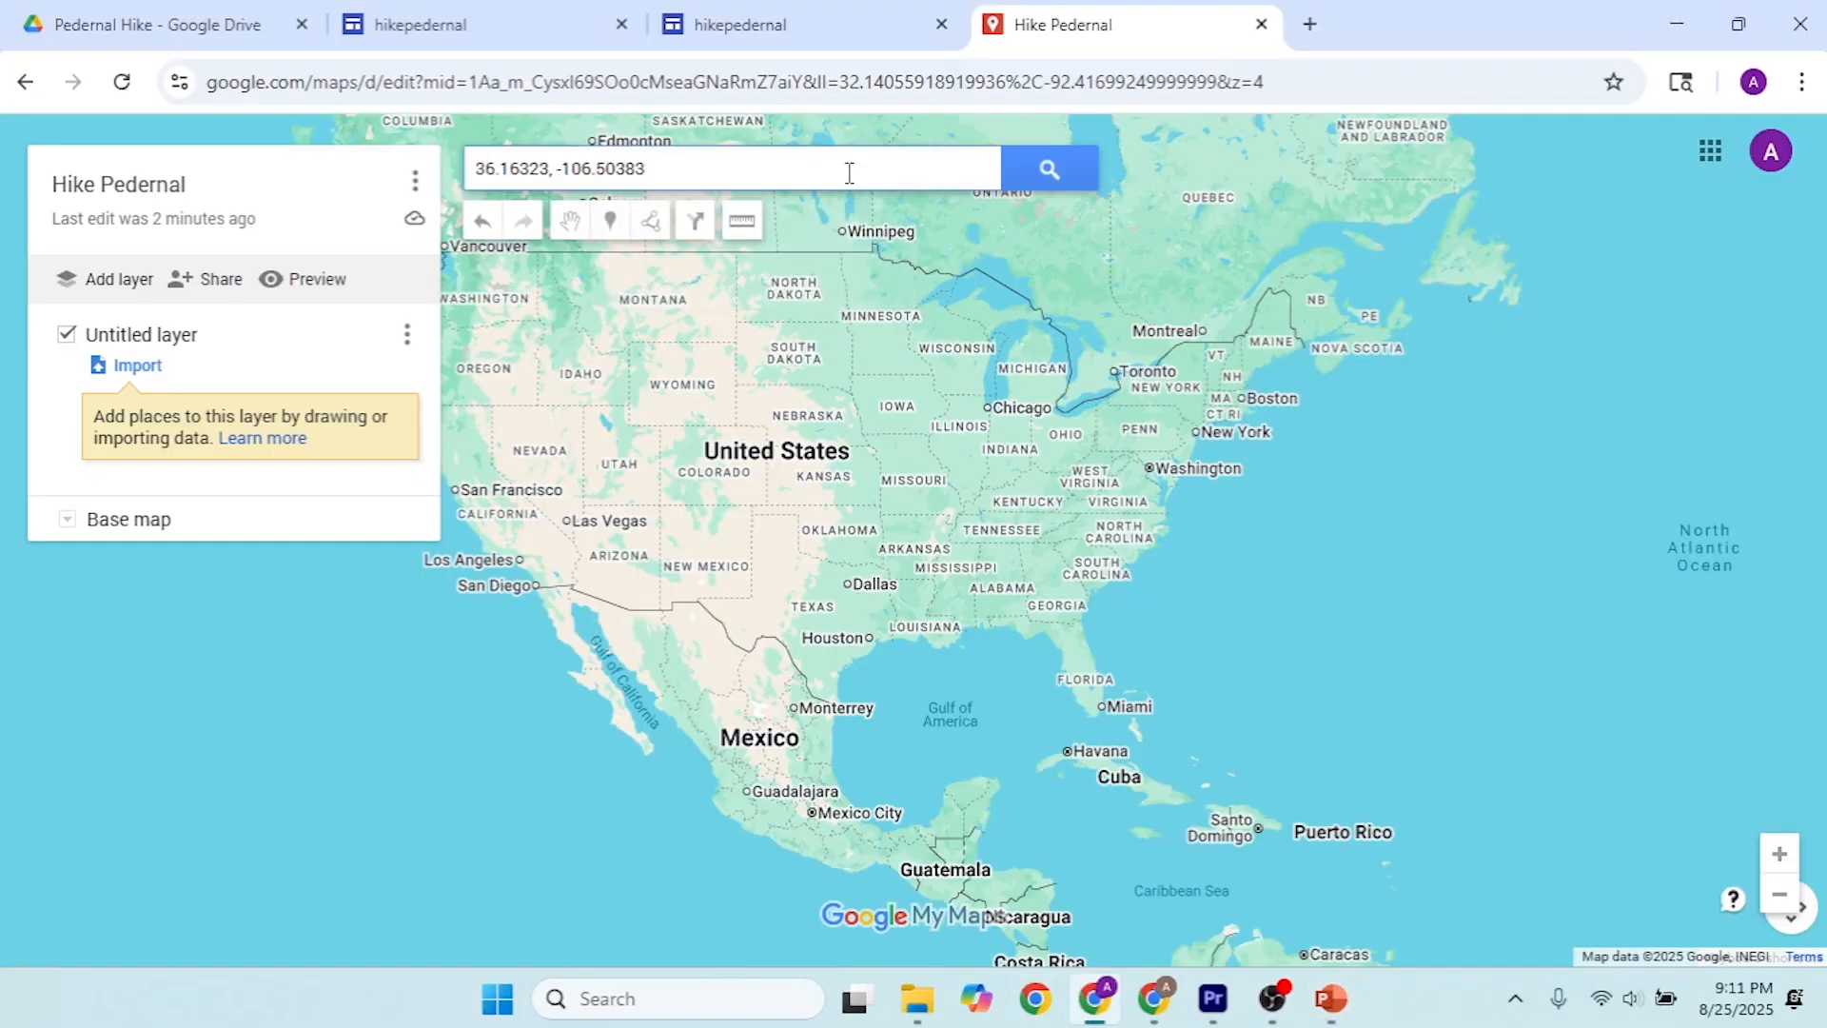
pyautogui.click(1049, 170)
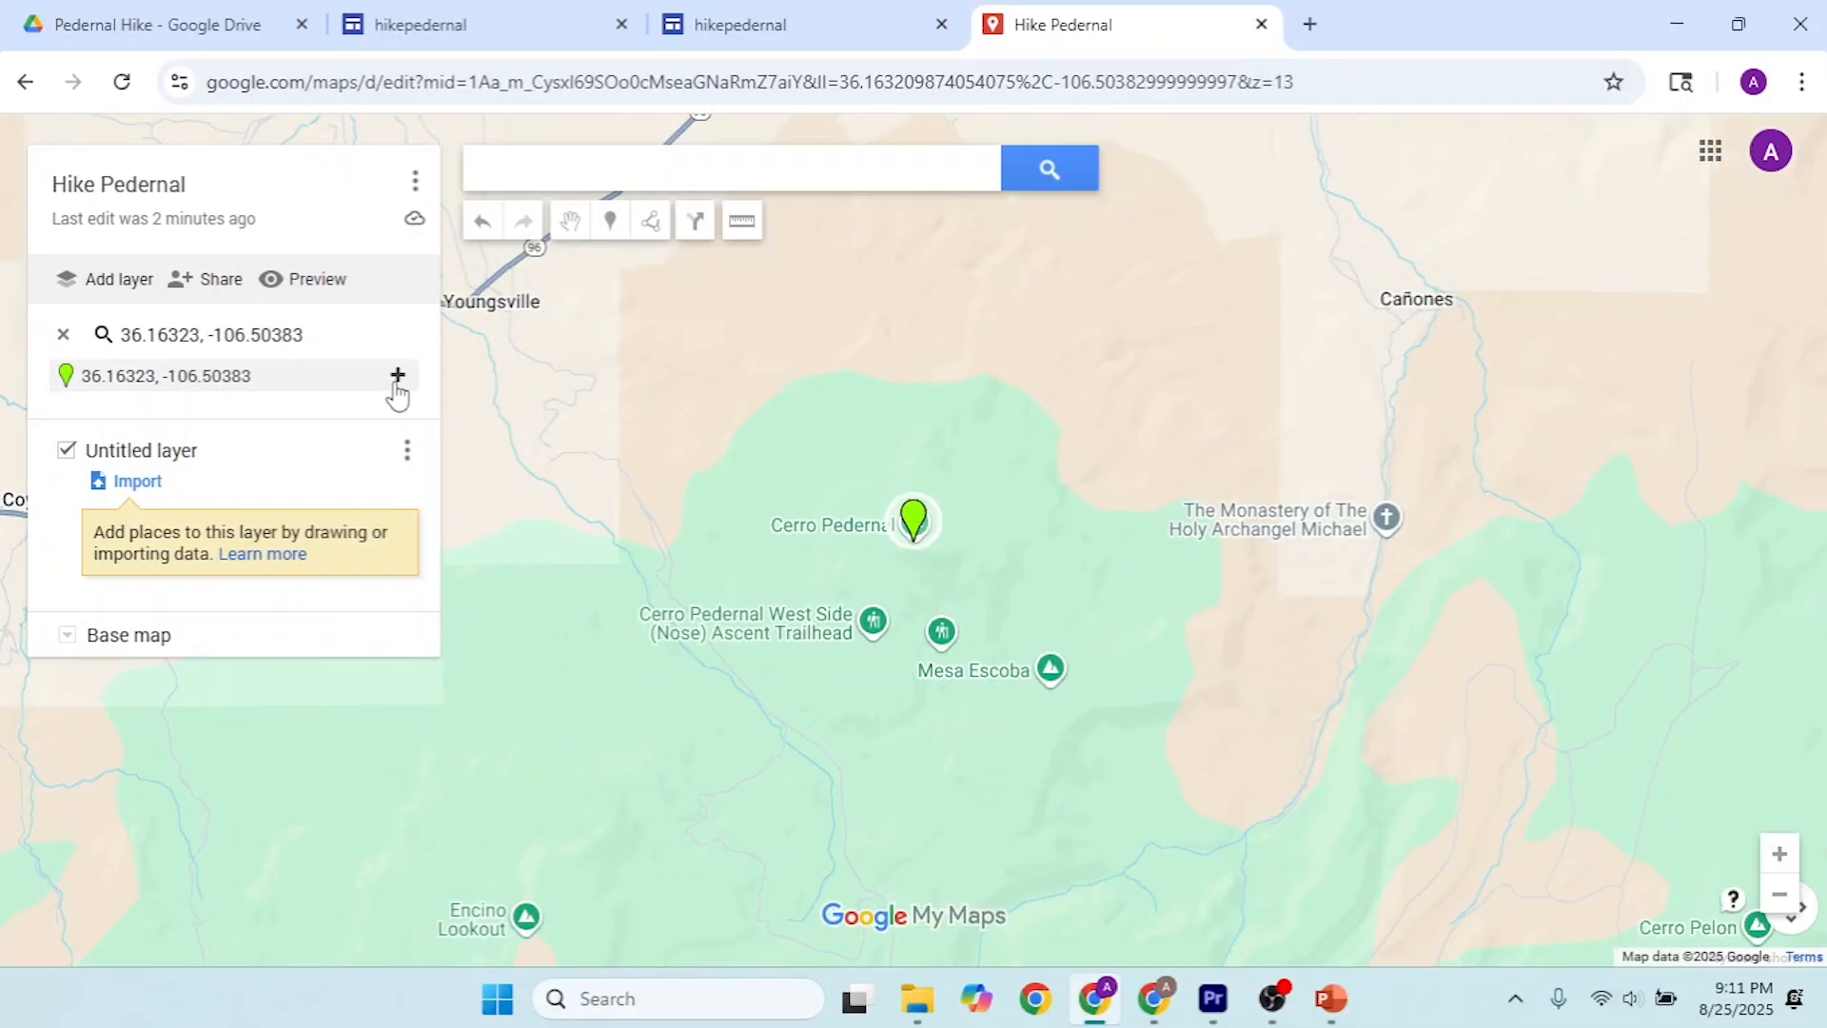
pyautogui.click(397, 376)
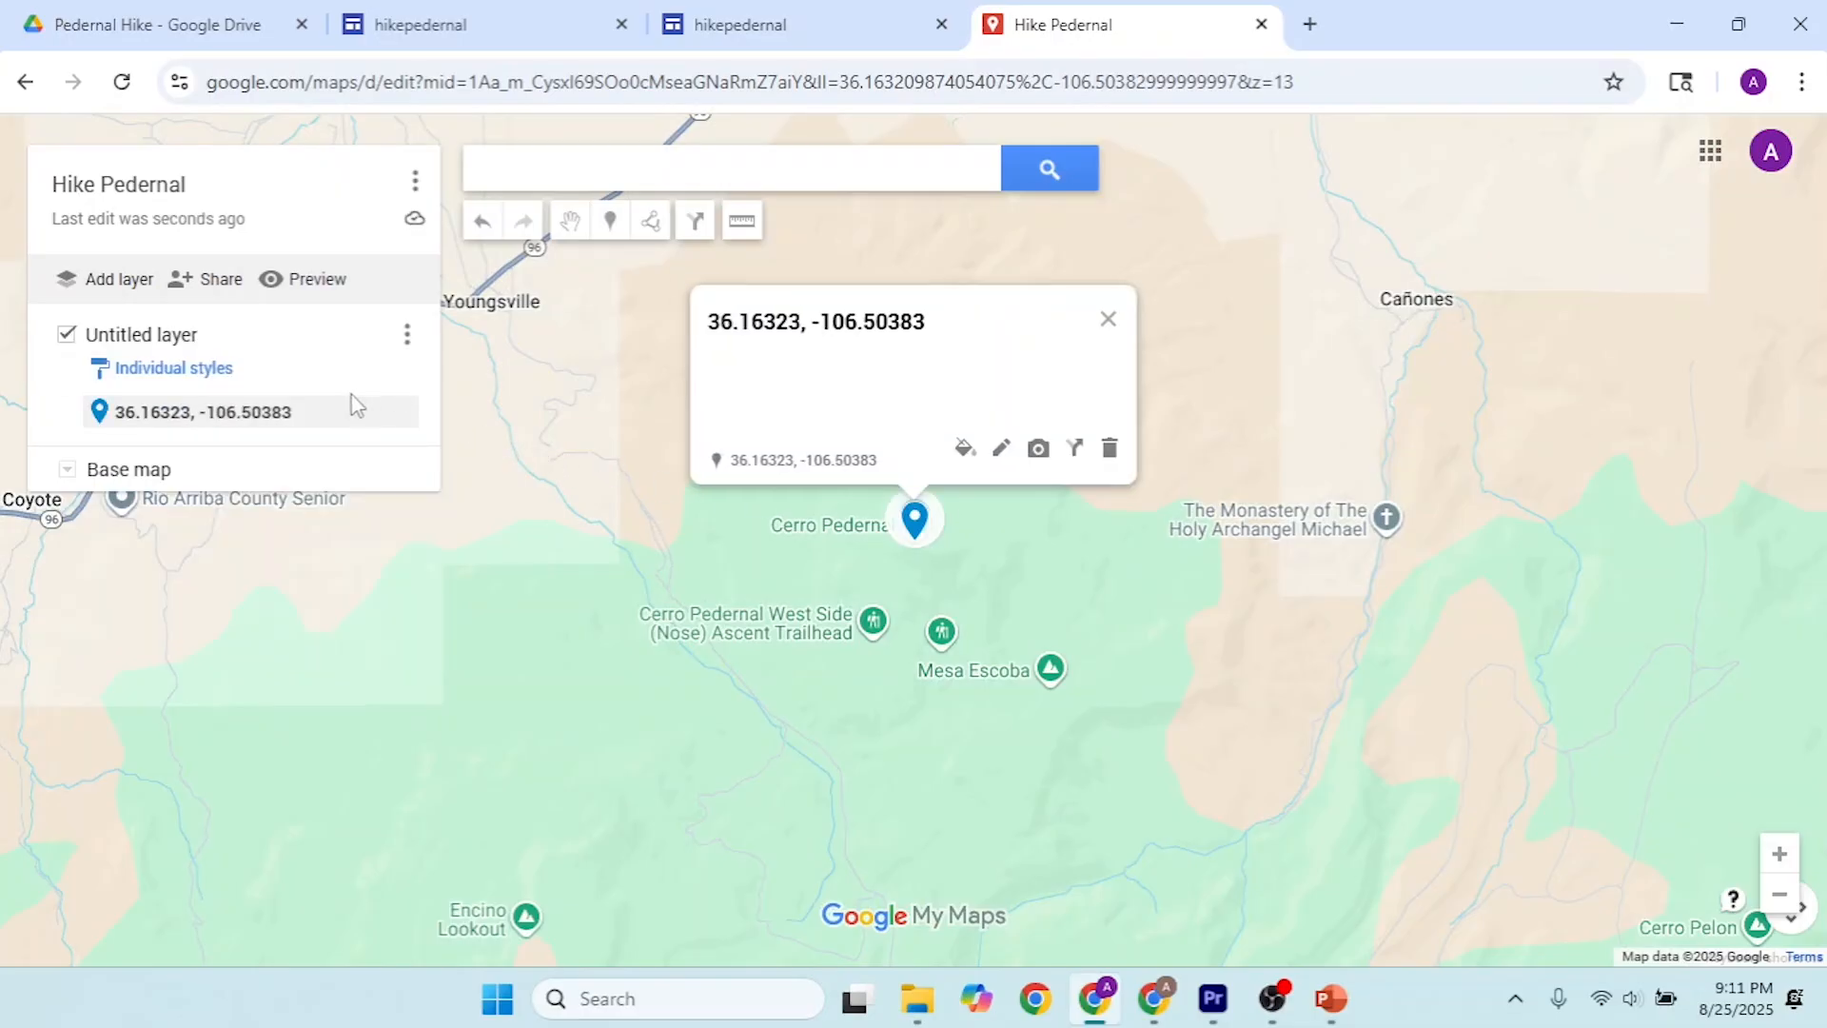
# Step: Rename the untitled layer as "Pedernal"
pyautogui.click(177, 340)
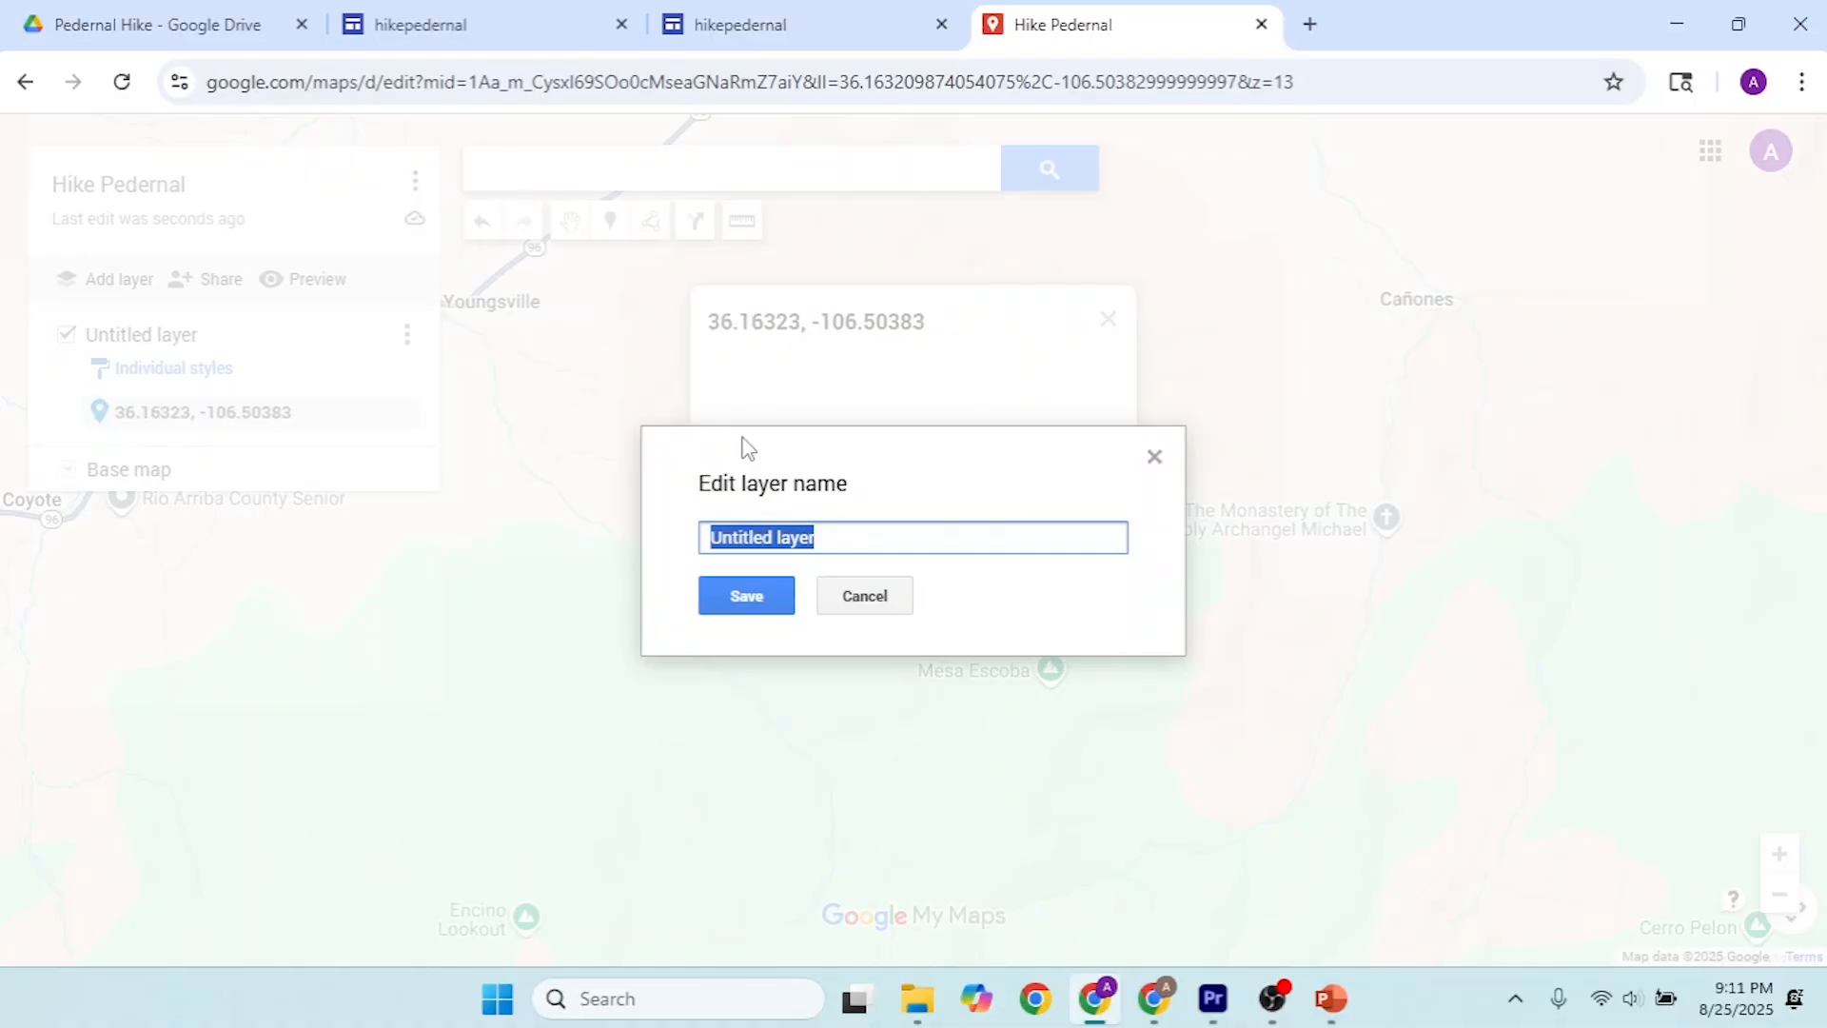
pyautogui.write('Pedernal')
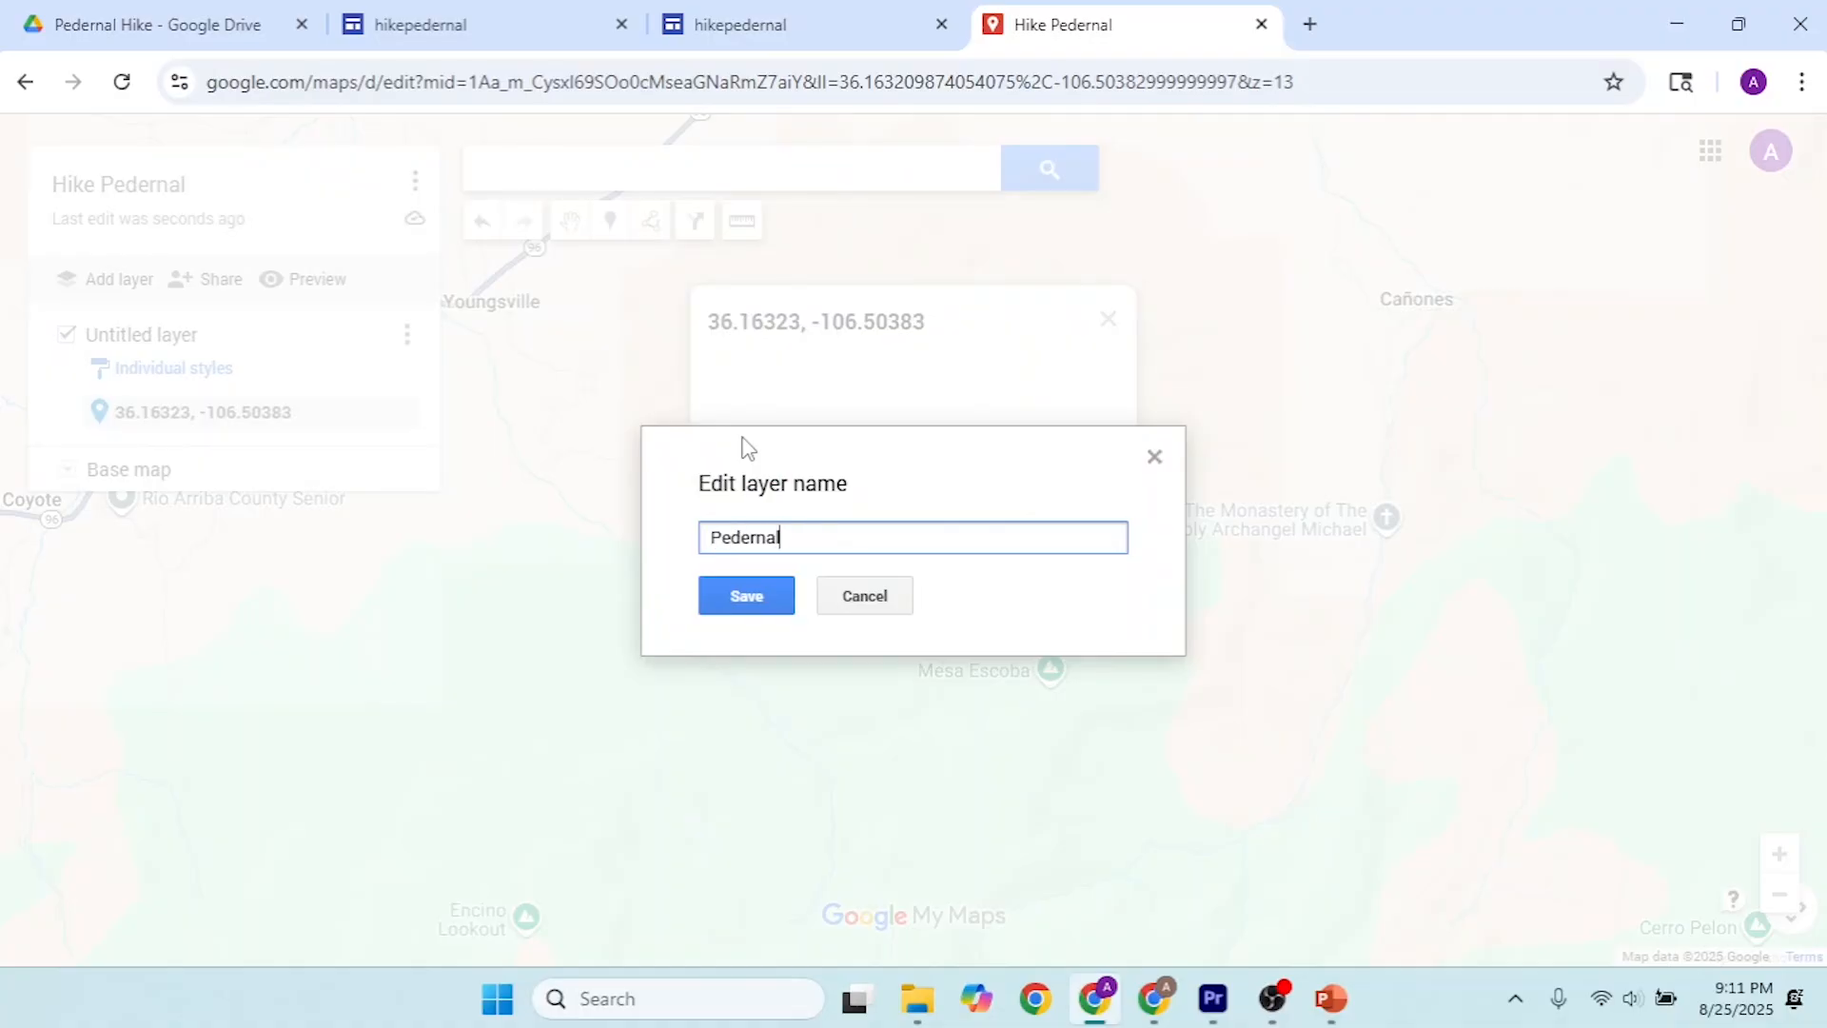
pyautogui.click(769, 594)
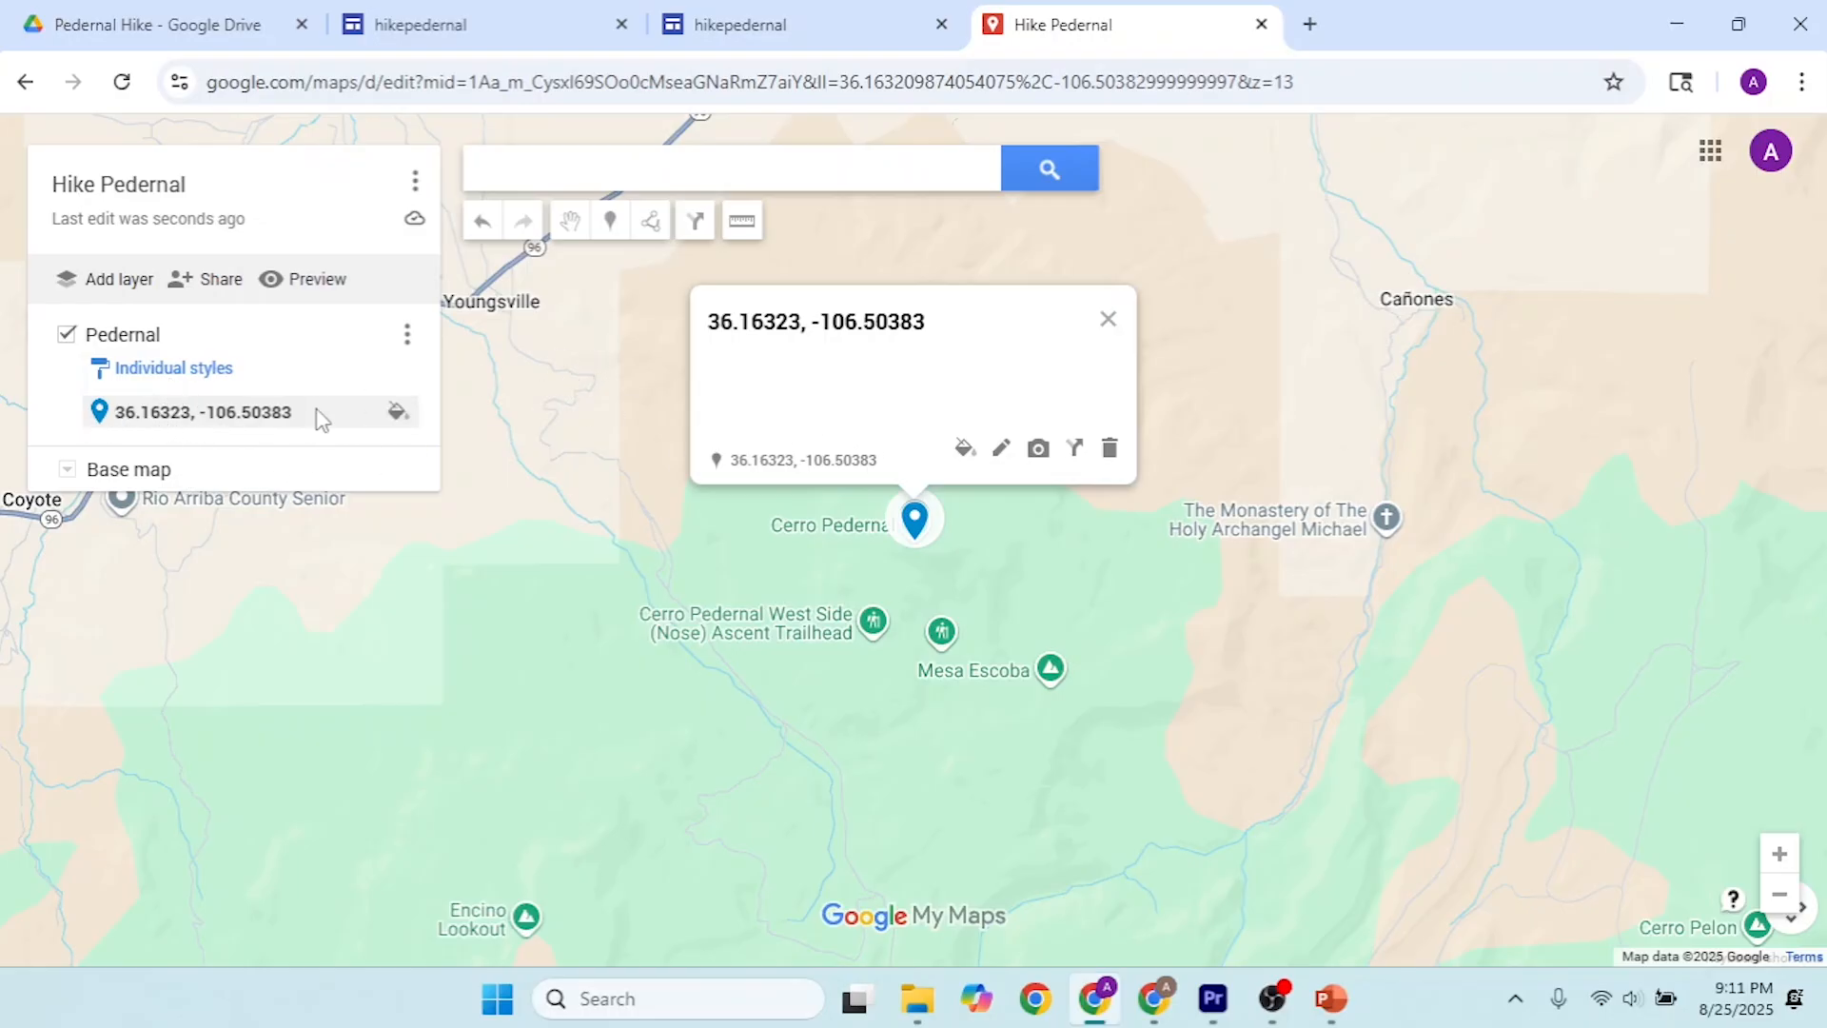
# Step: Change the marker icon of the Cerro Pedernal point to the Mountain icon and close its info window
pyautogui.click(393, 413)
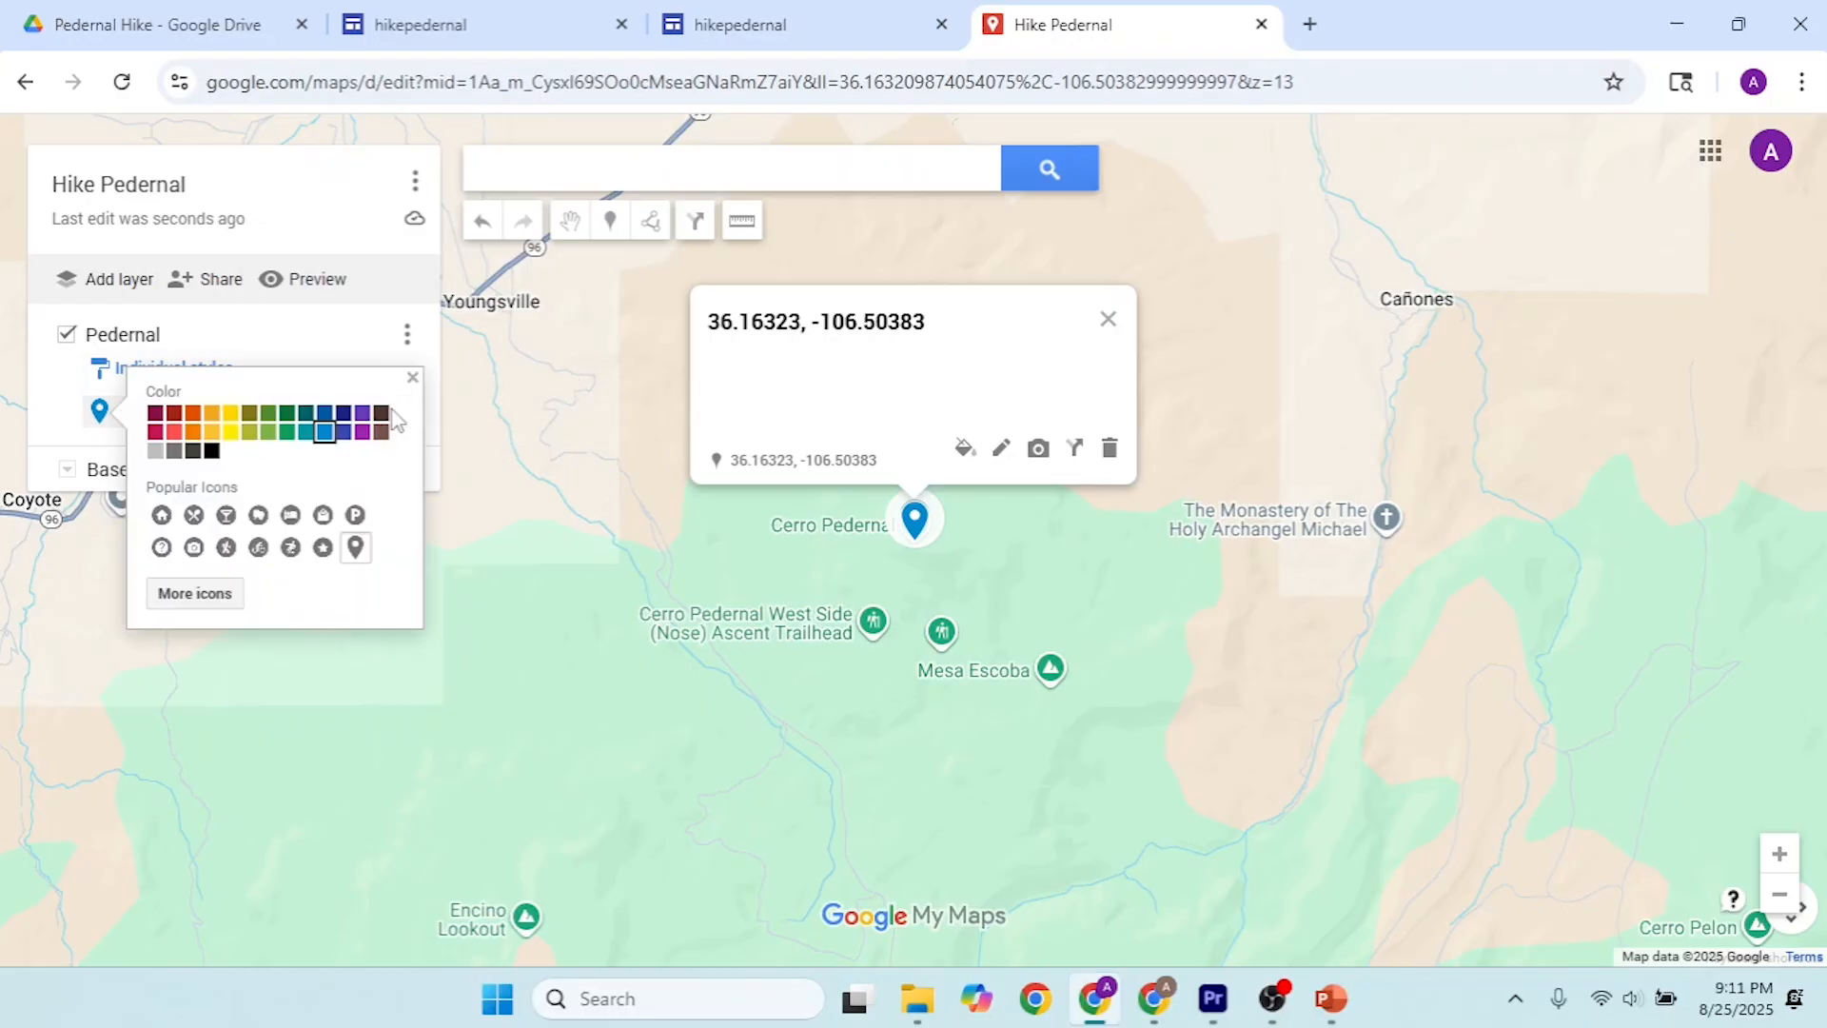
pyautogui.click(195, 594)
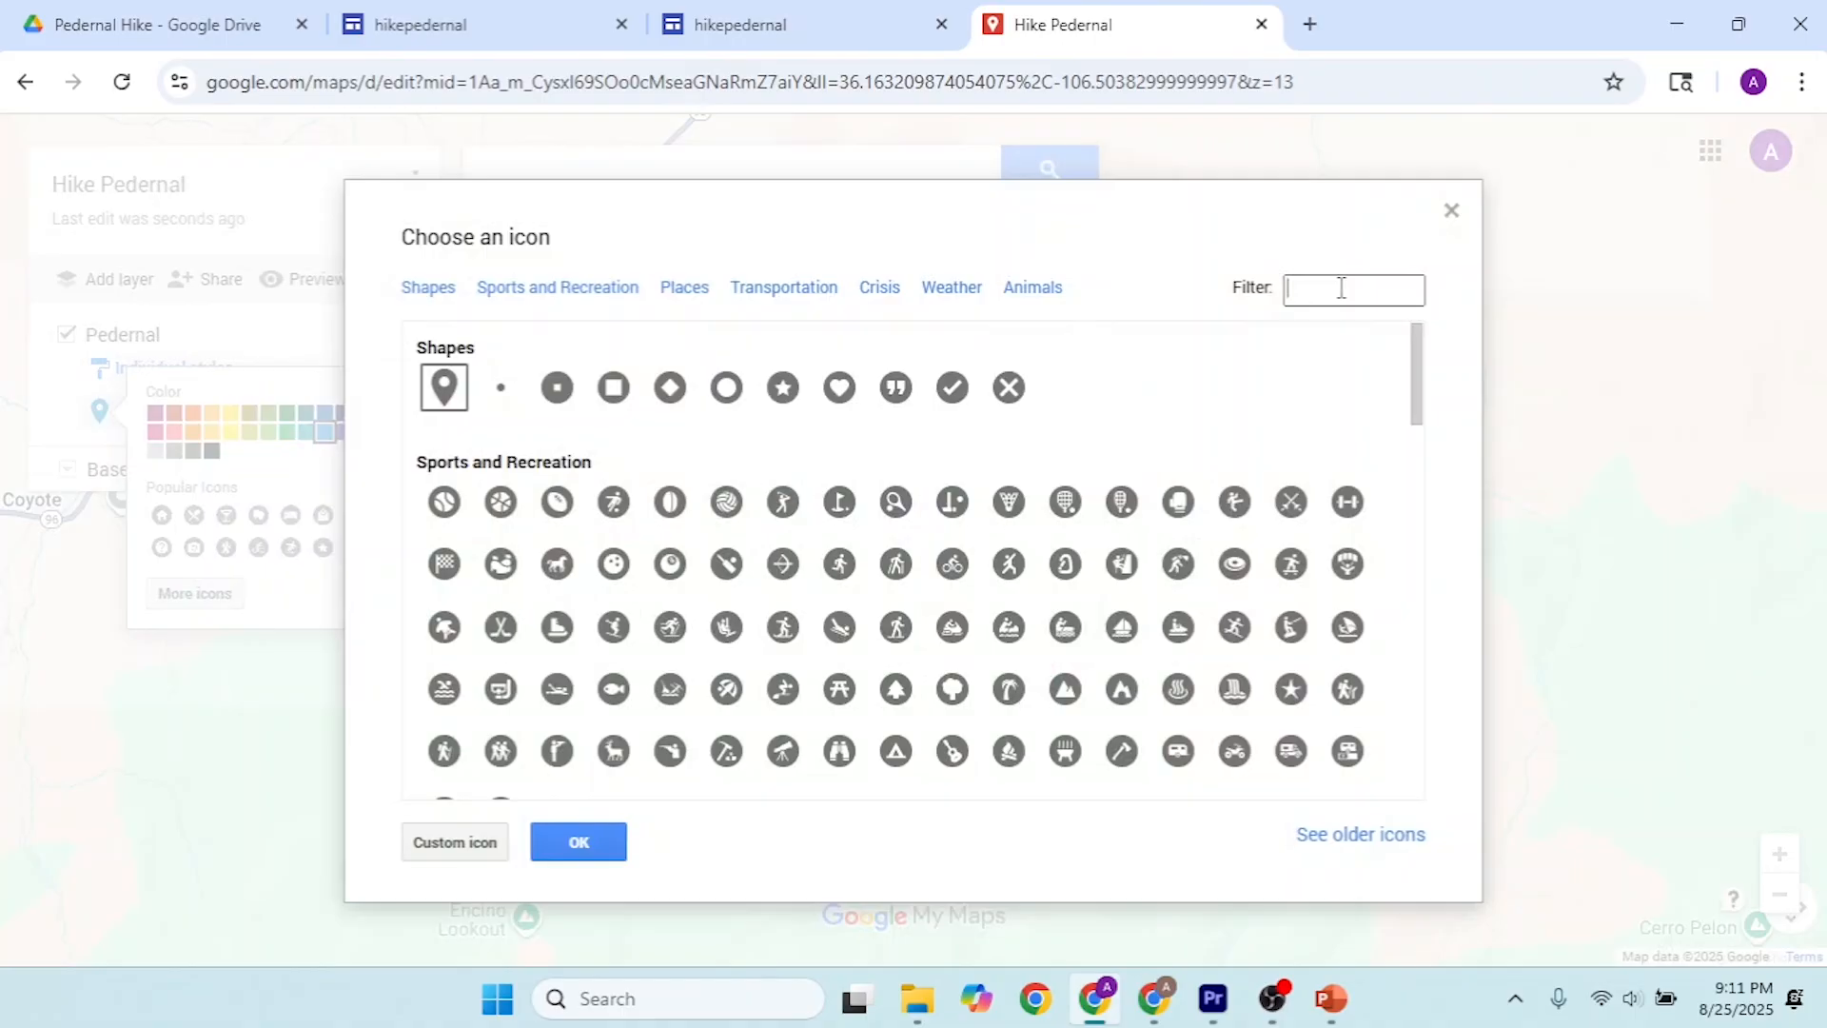
pyautogui.click(1342, 288)
pyautogui.write('mountain')
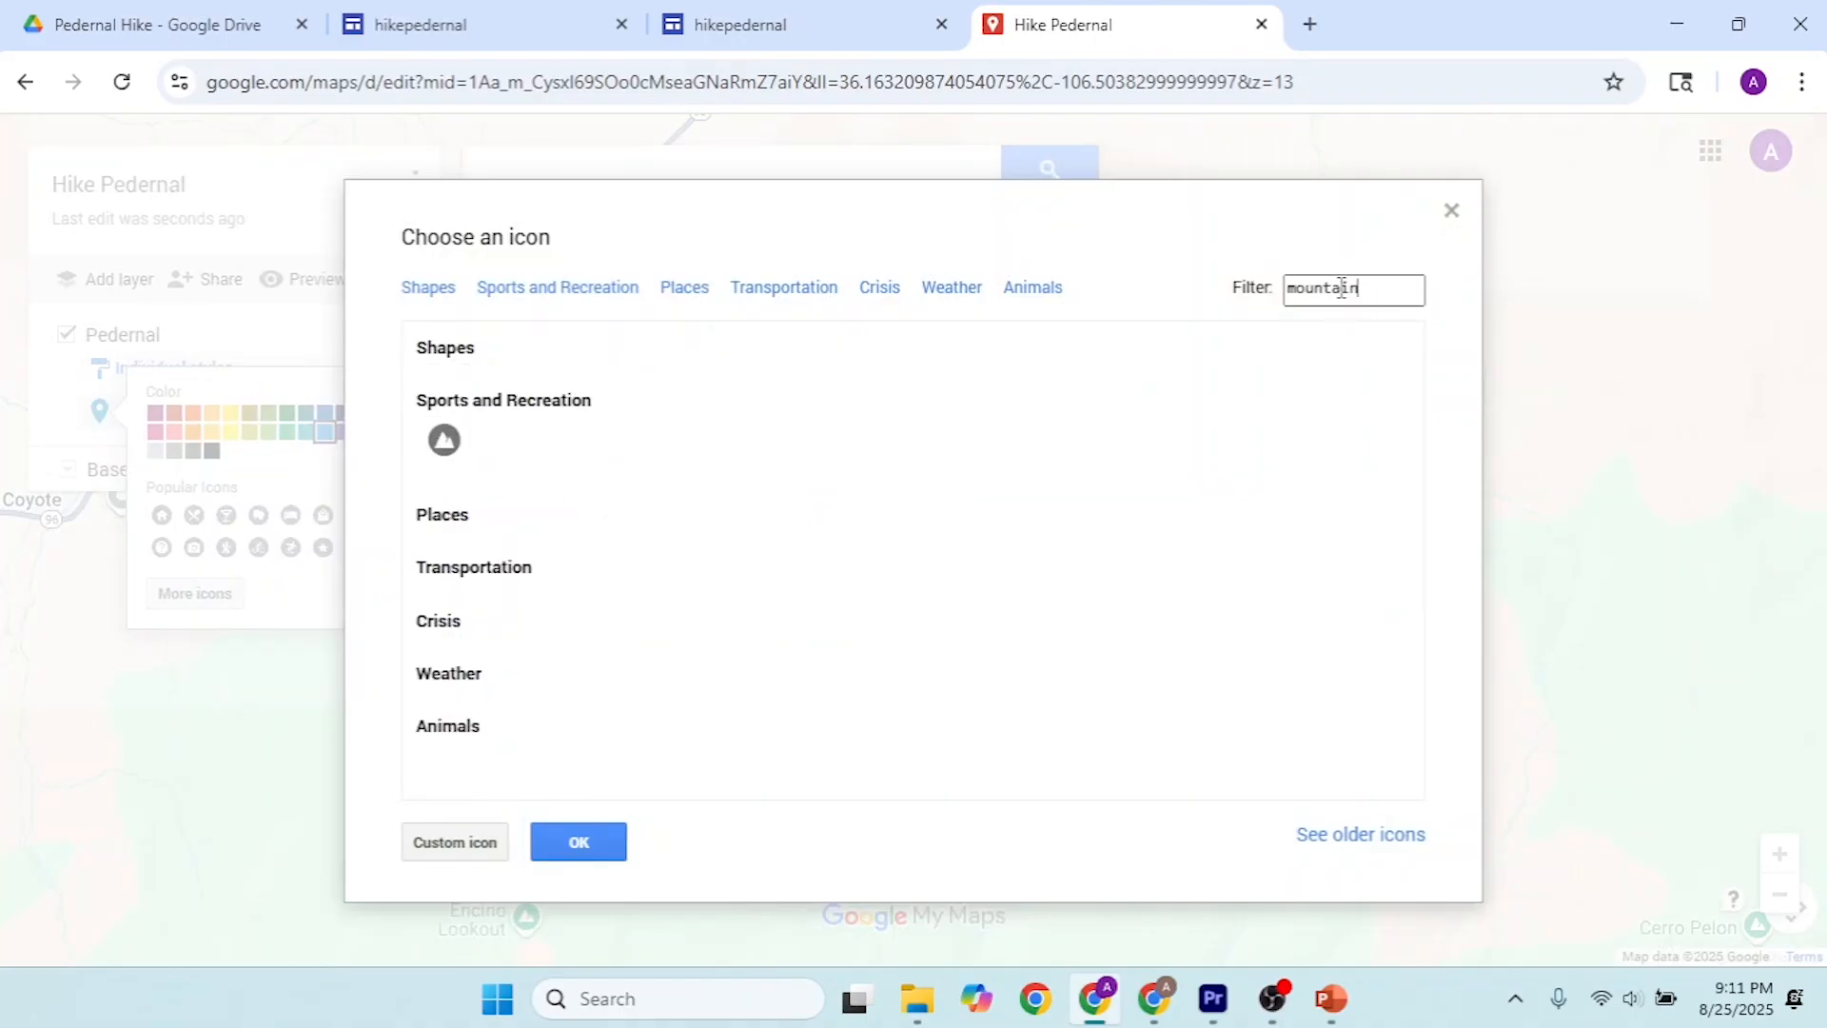
pyautogui.click(449, 446)
pyautogui.click(576, 841)
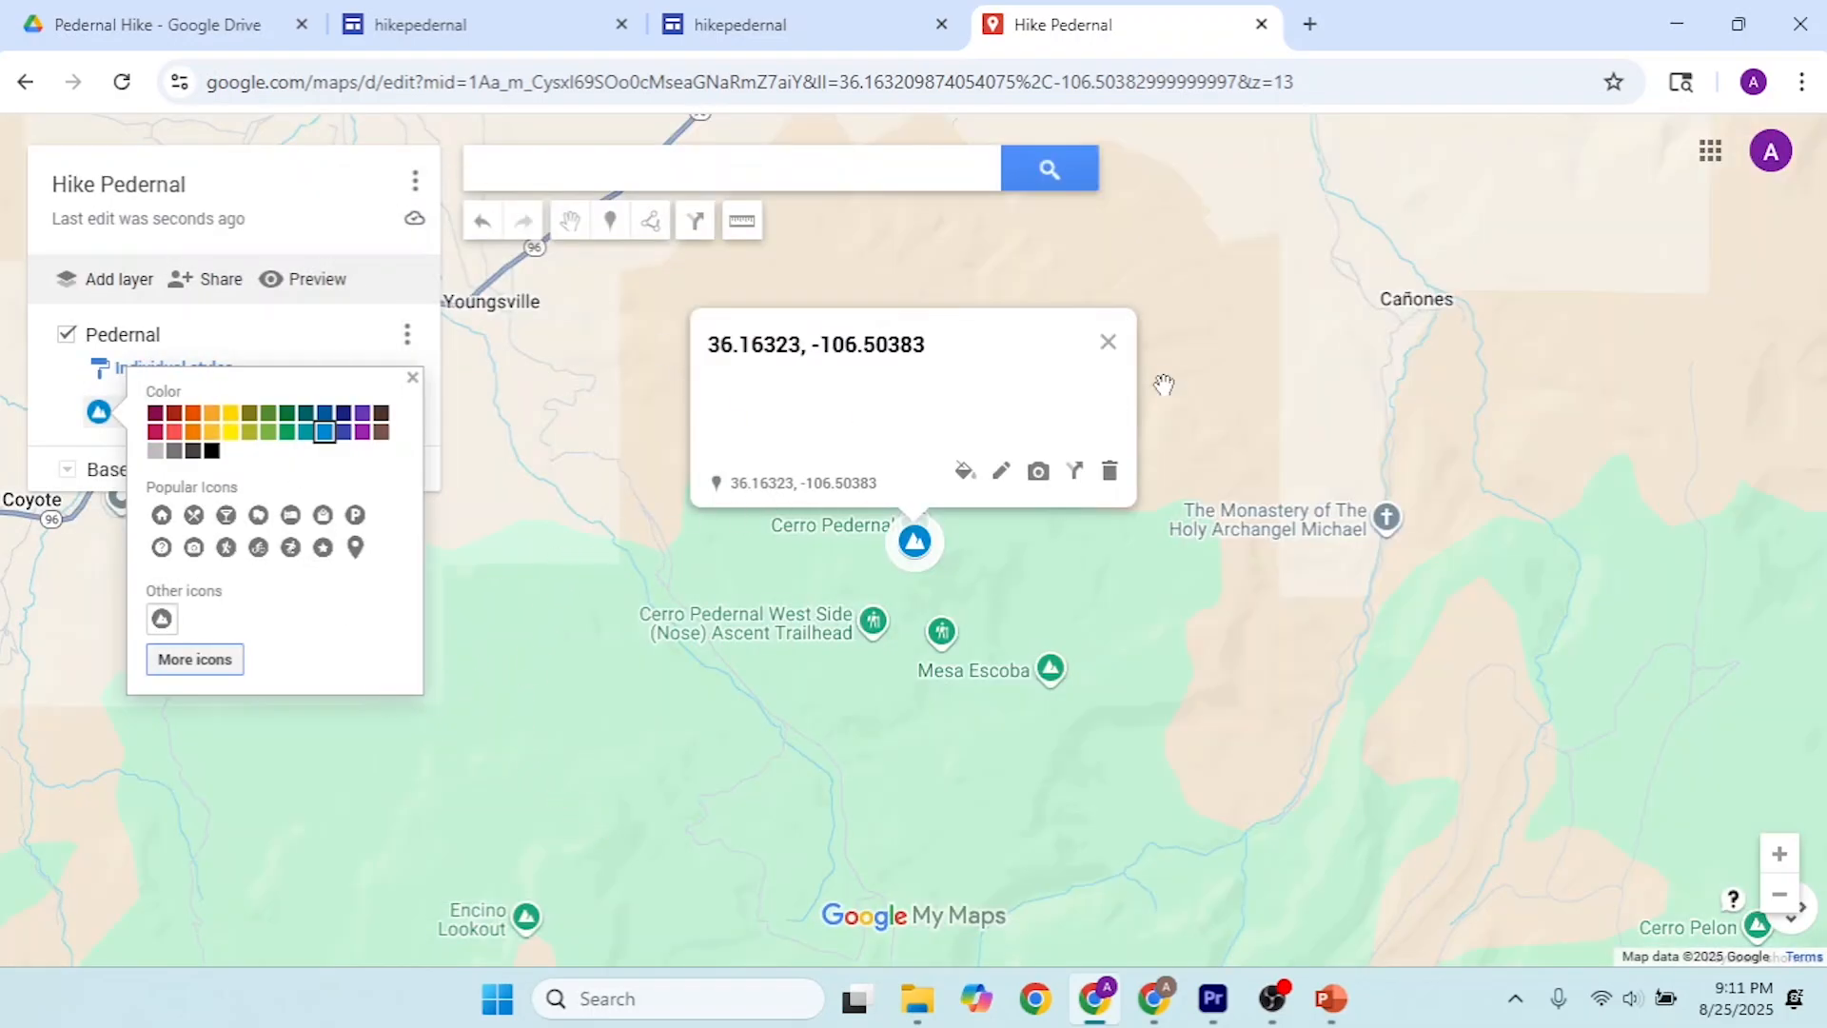
pyautogui.click(1107, 343)
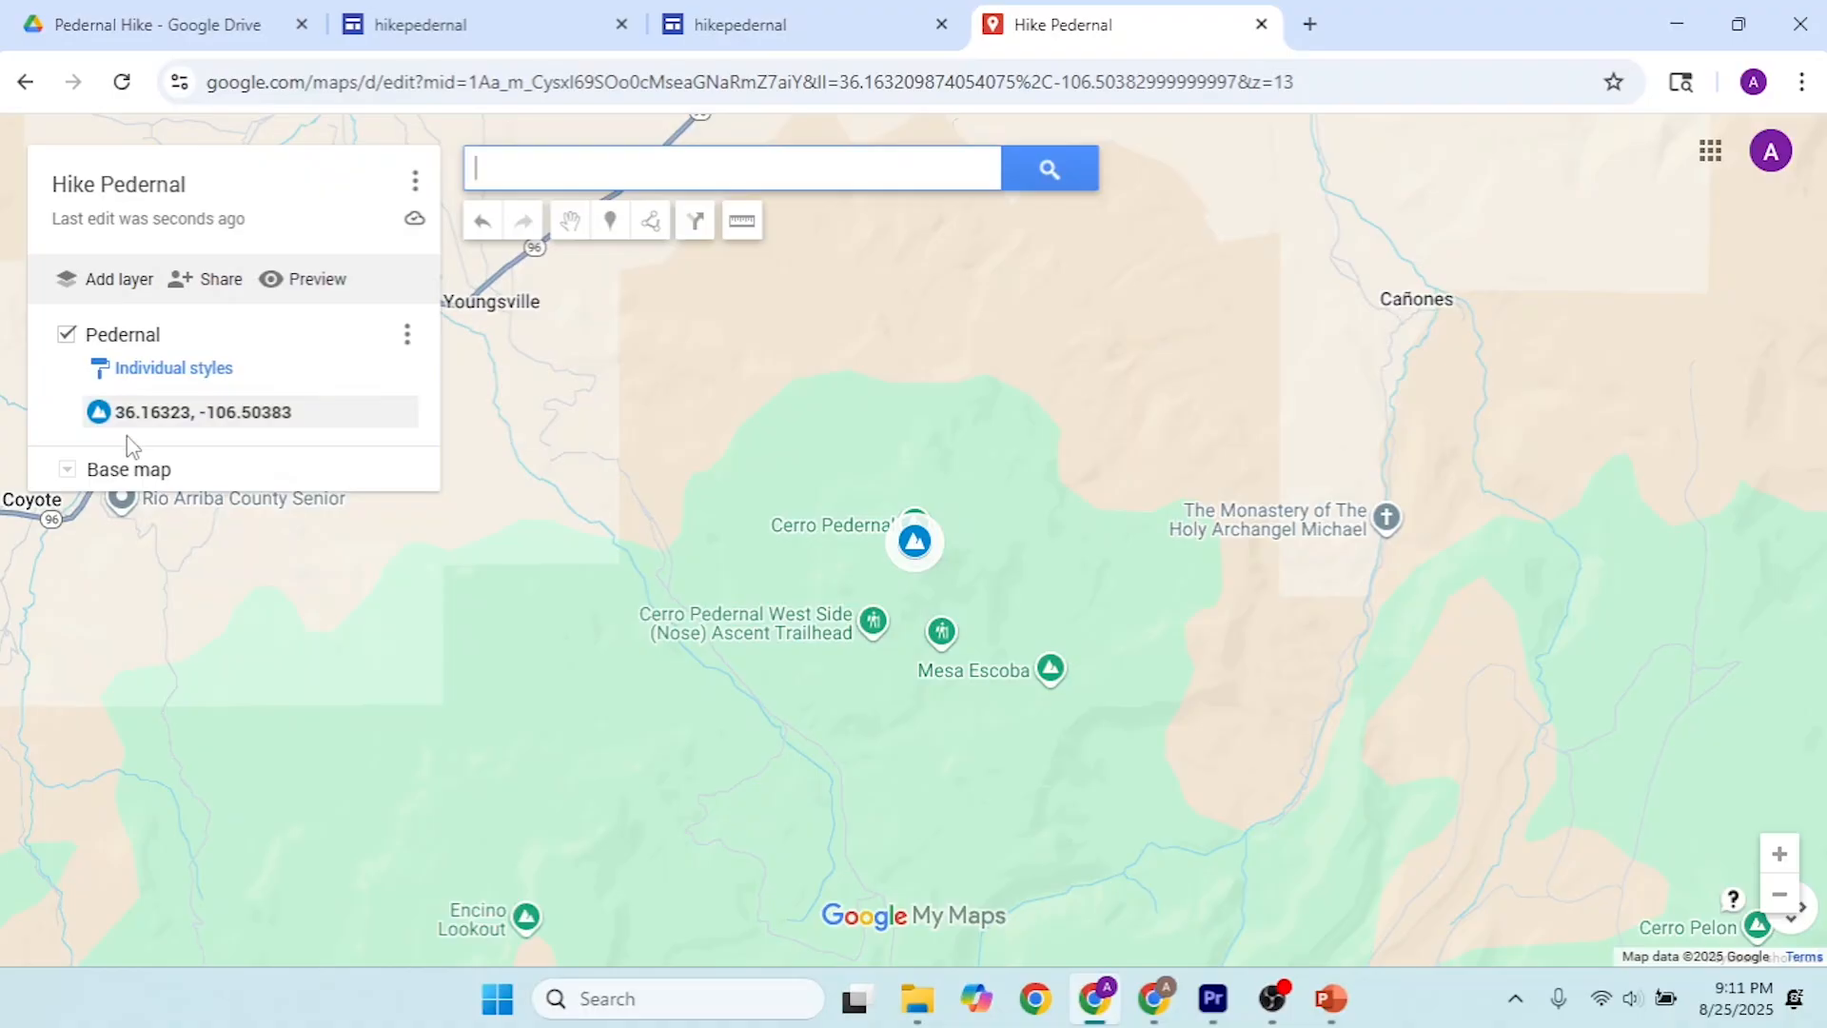
# Step: Add a new layer to the map and name it "Places"
pyautogui.click(119, 279)
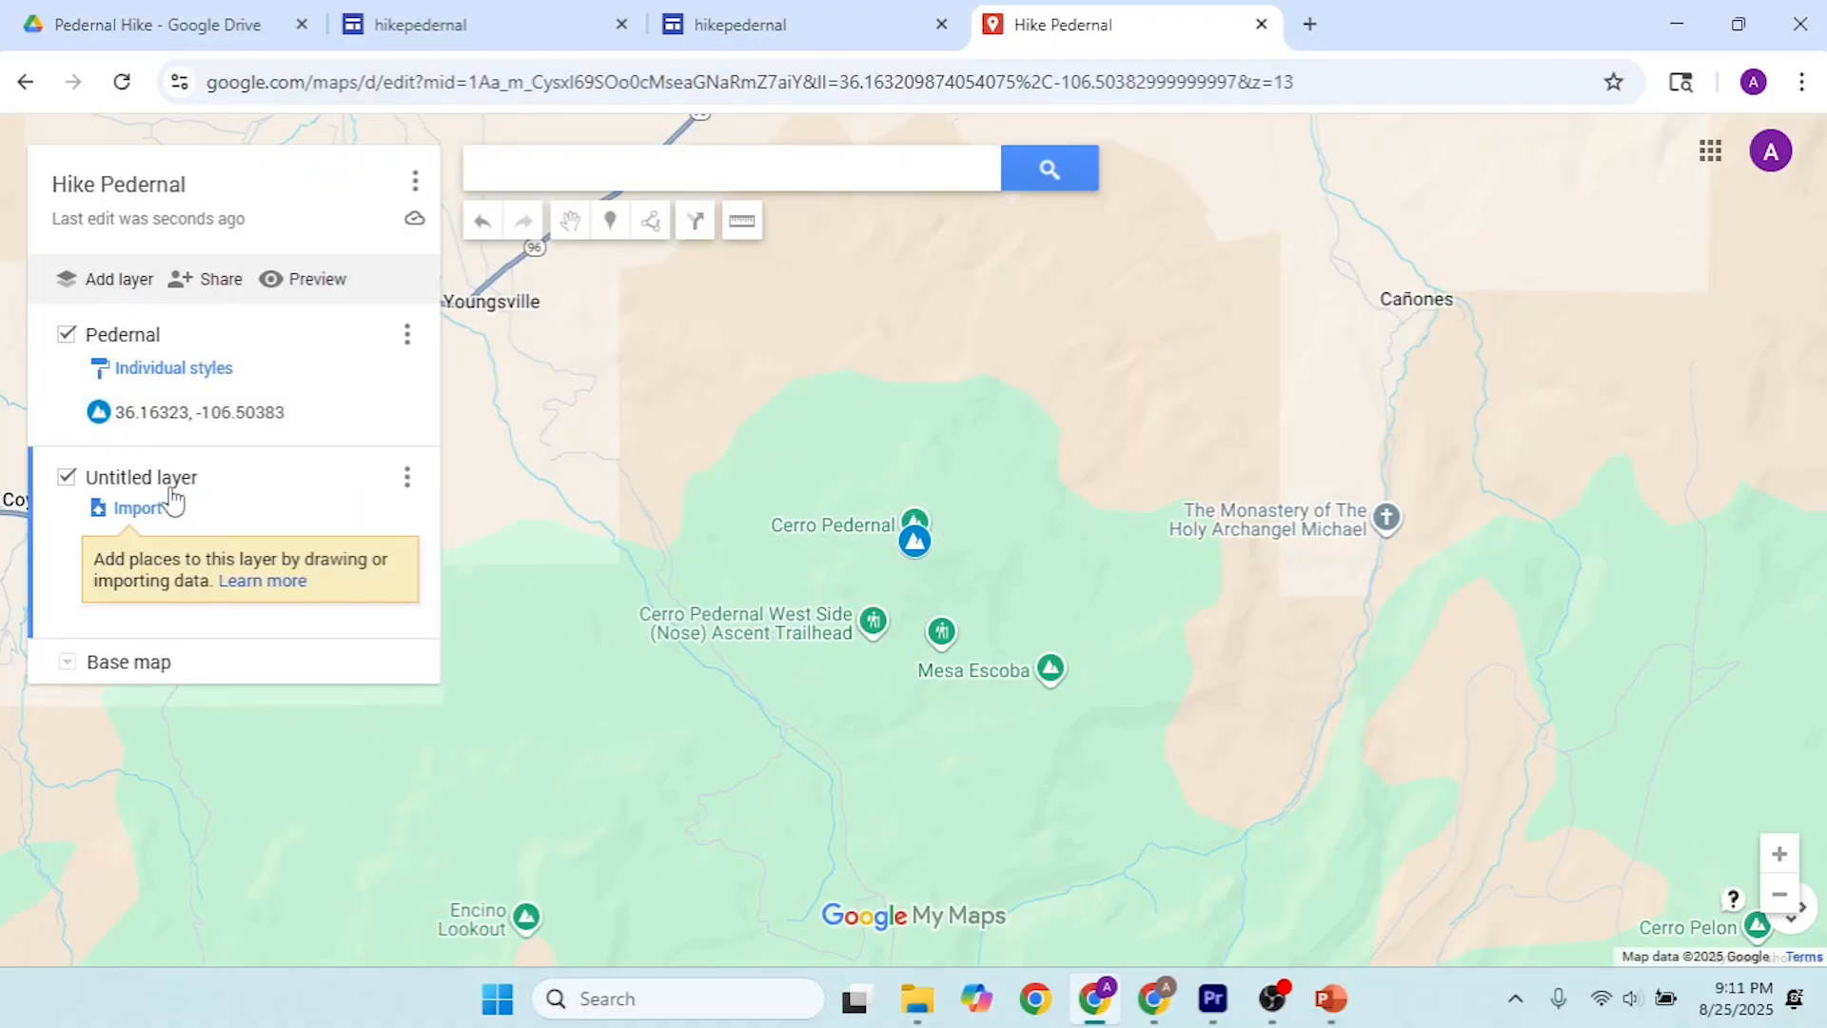
pyautogui.click(138, 478)
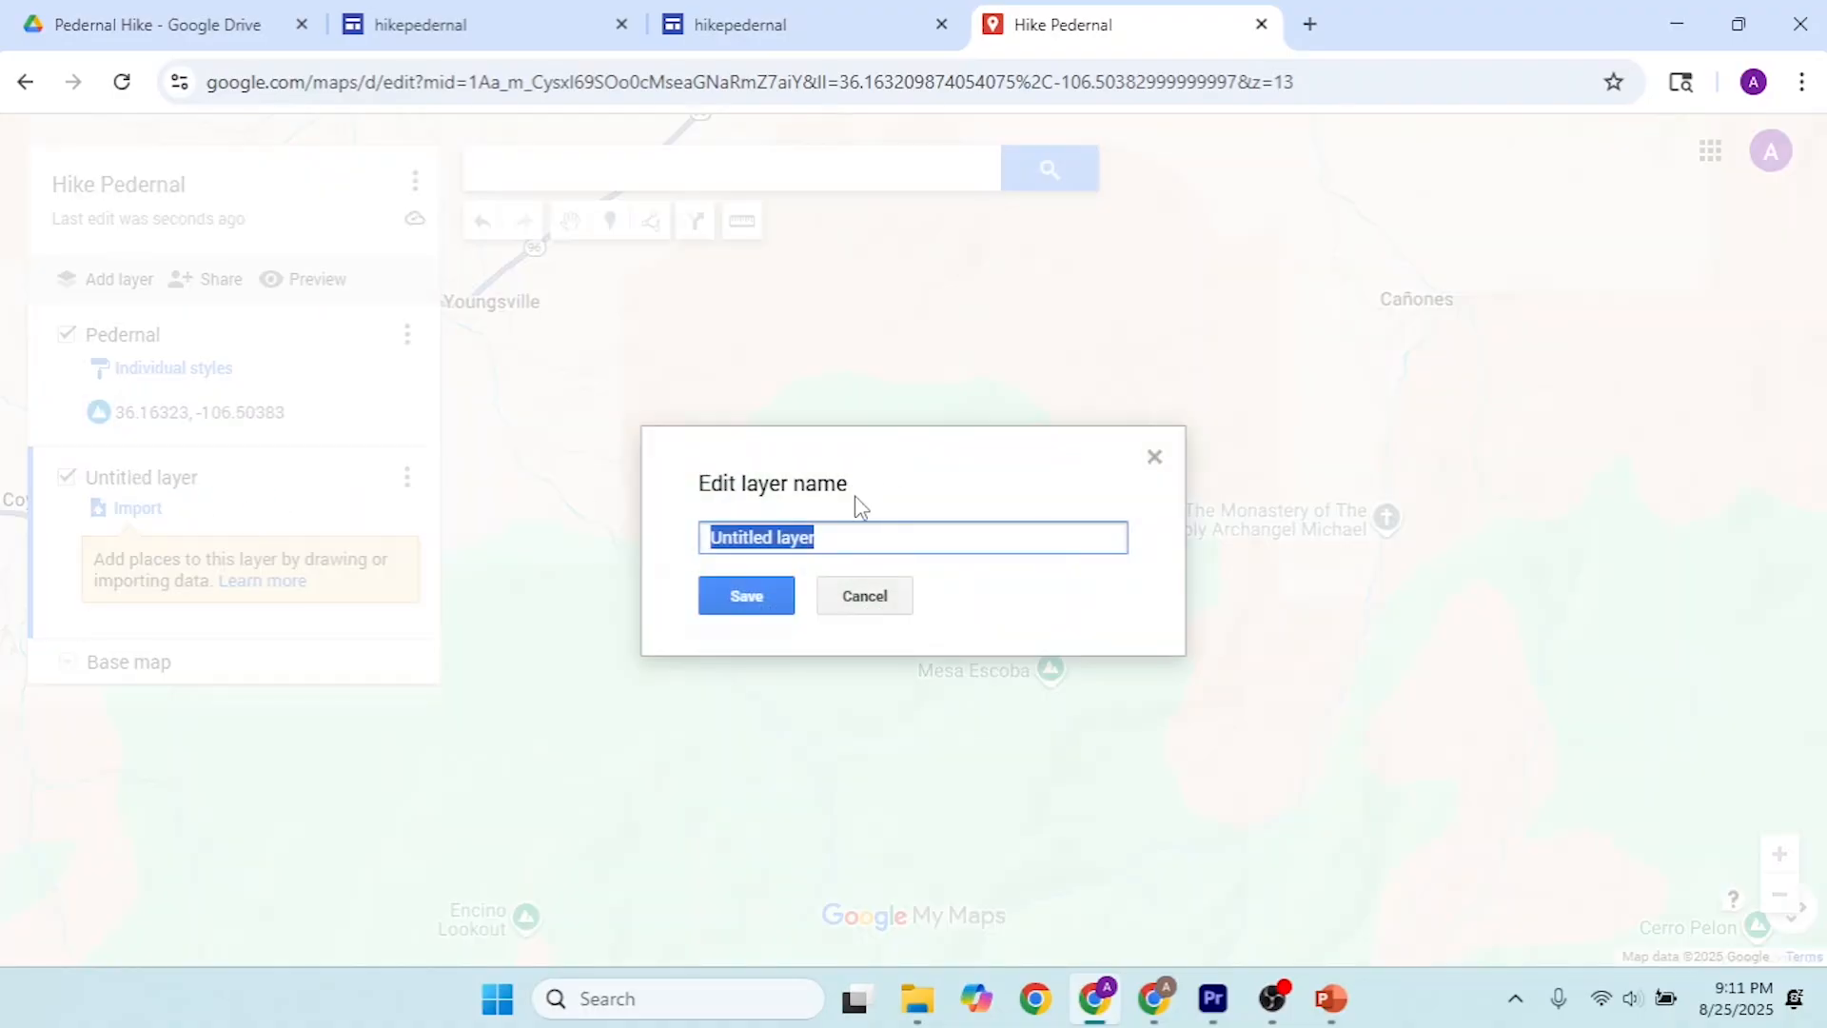
pyautogui.write('Places')
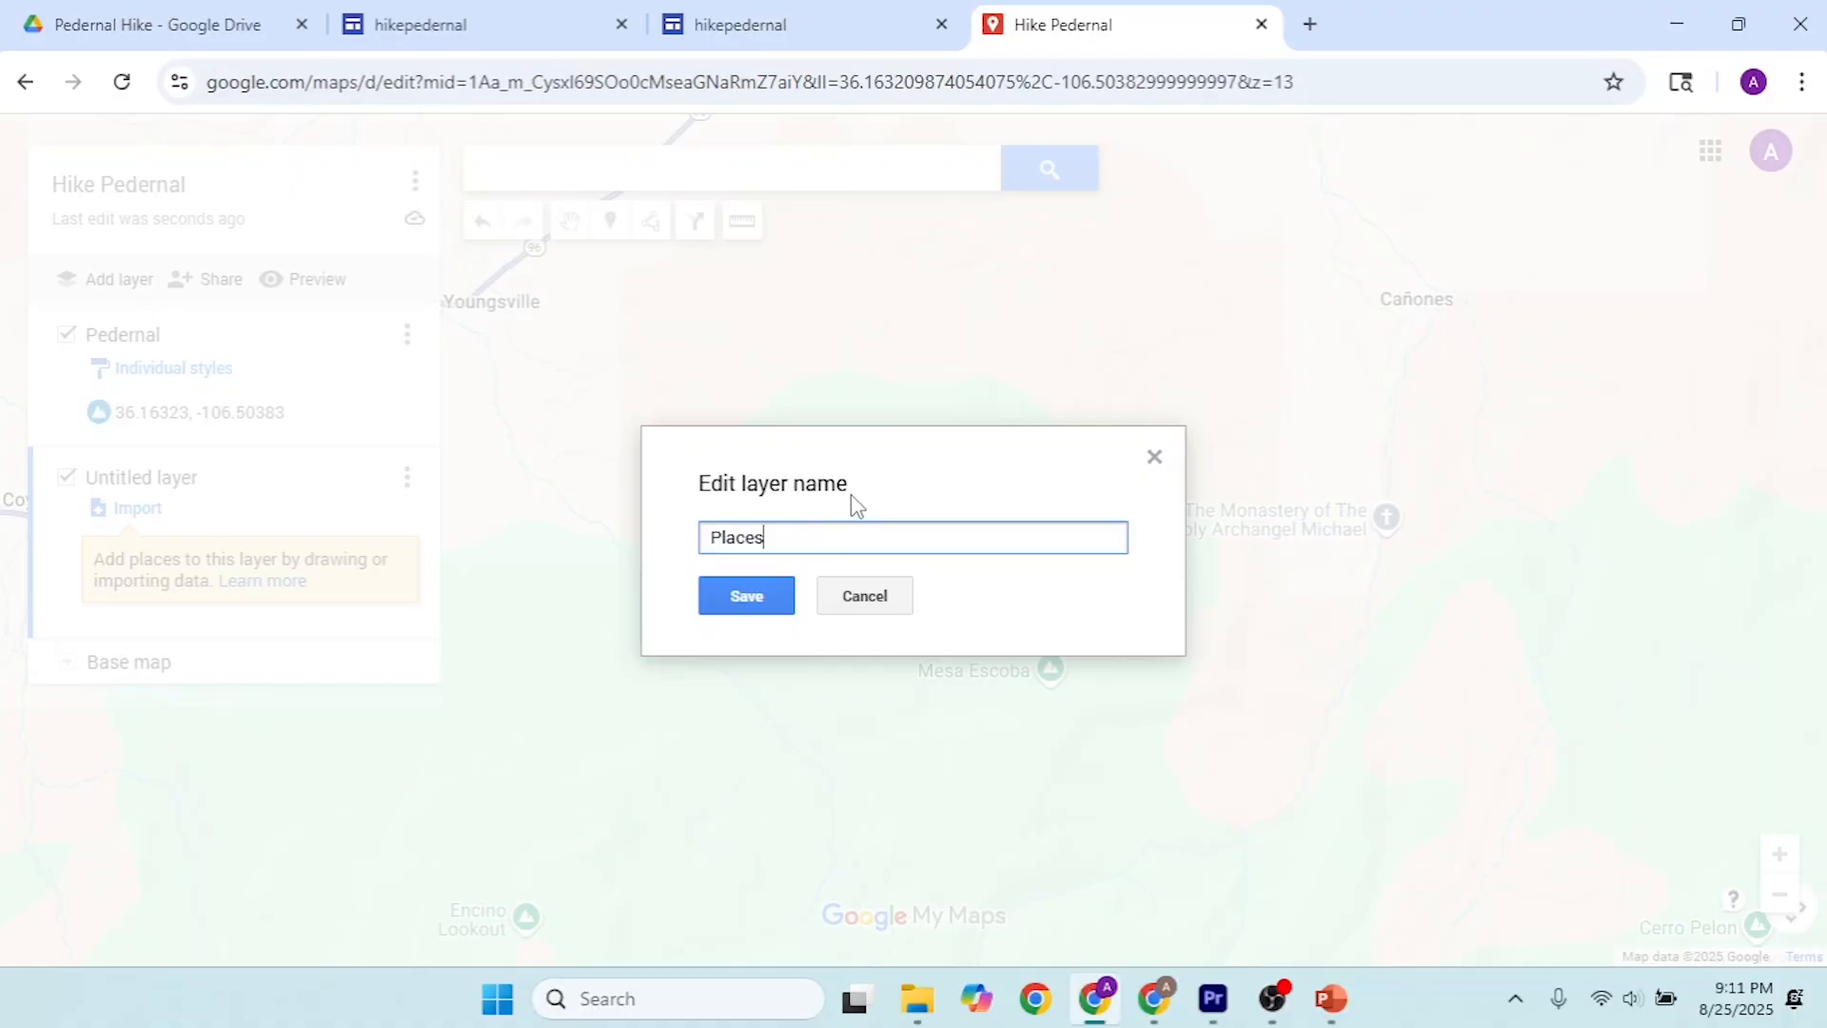
pyautogui.click(746, 596)
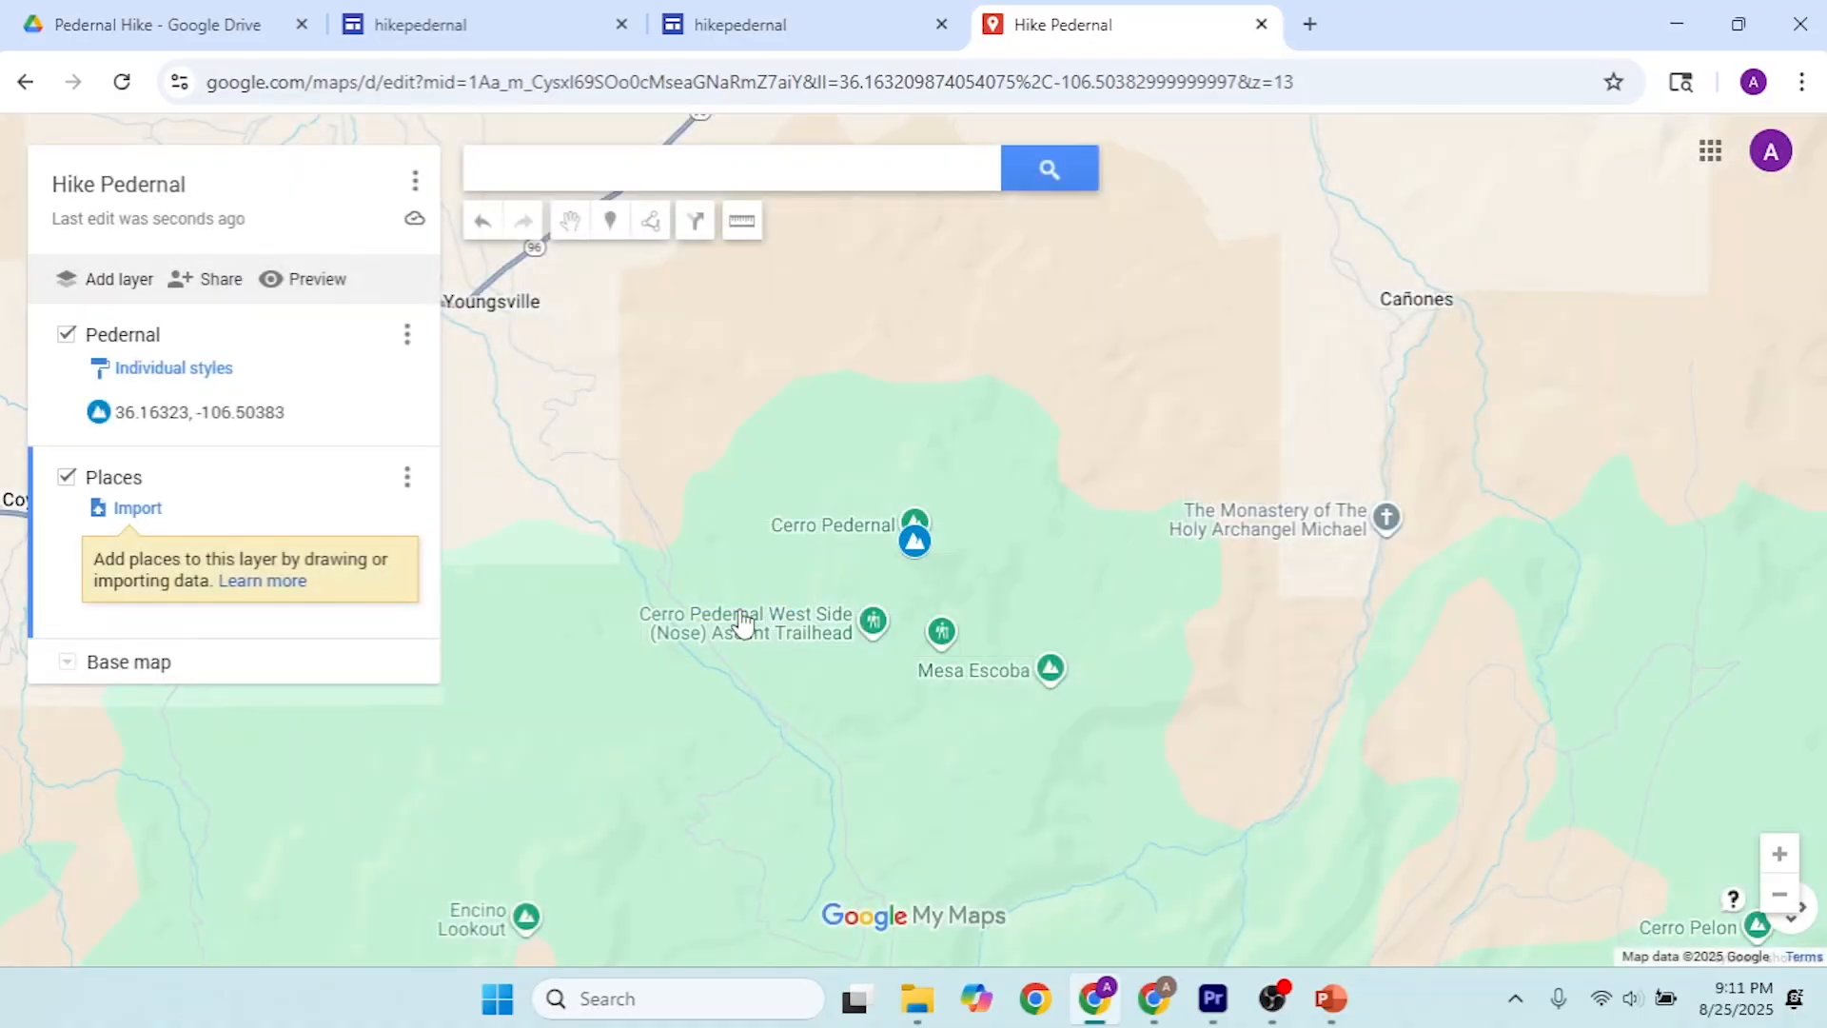
# Step: Switch to PowerPoint and copy Ghost Ranch's address from slide 2
pyautogui.hotkey('alt', 'Tab')
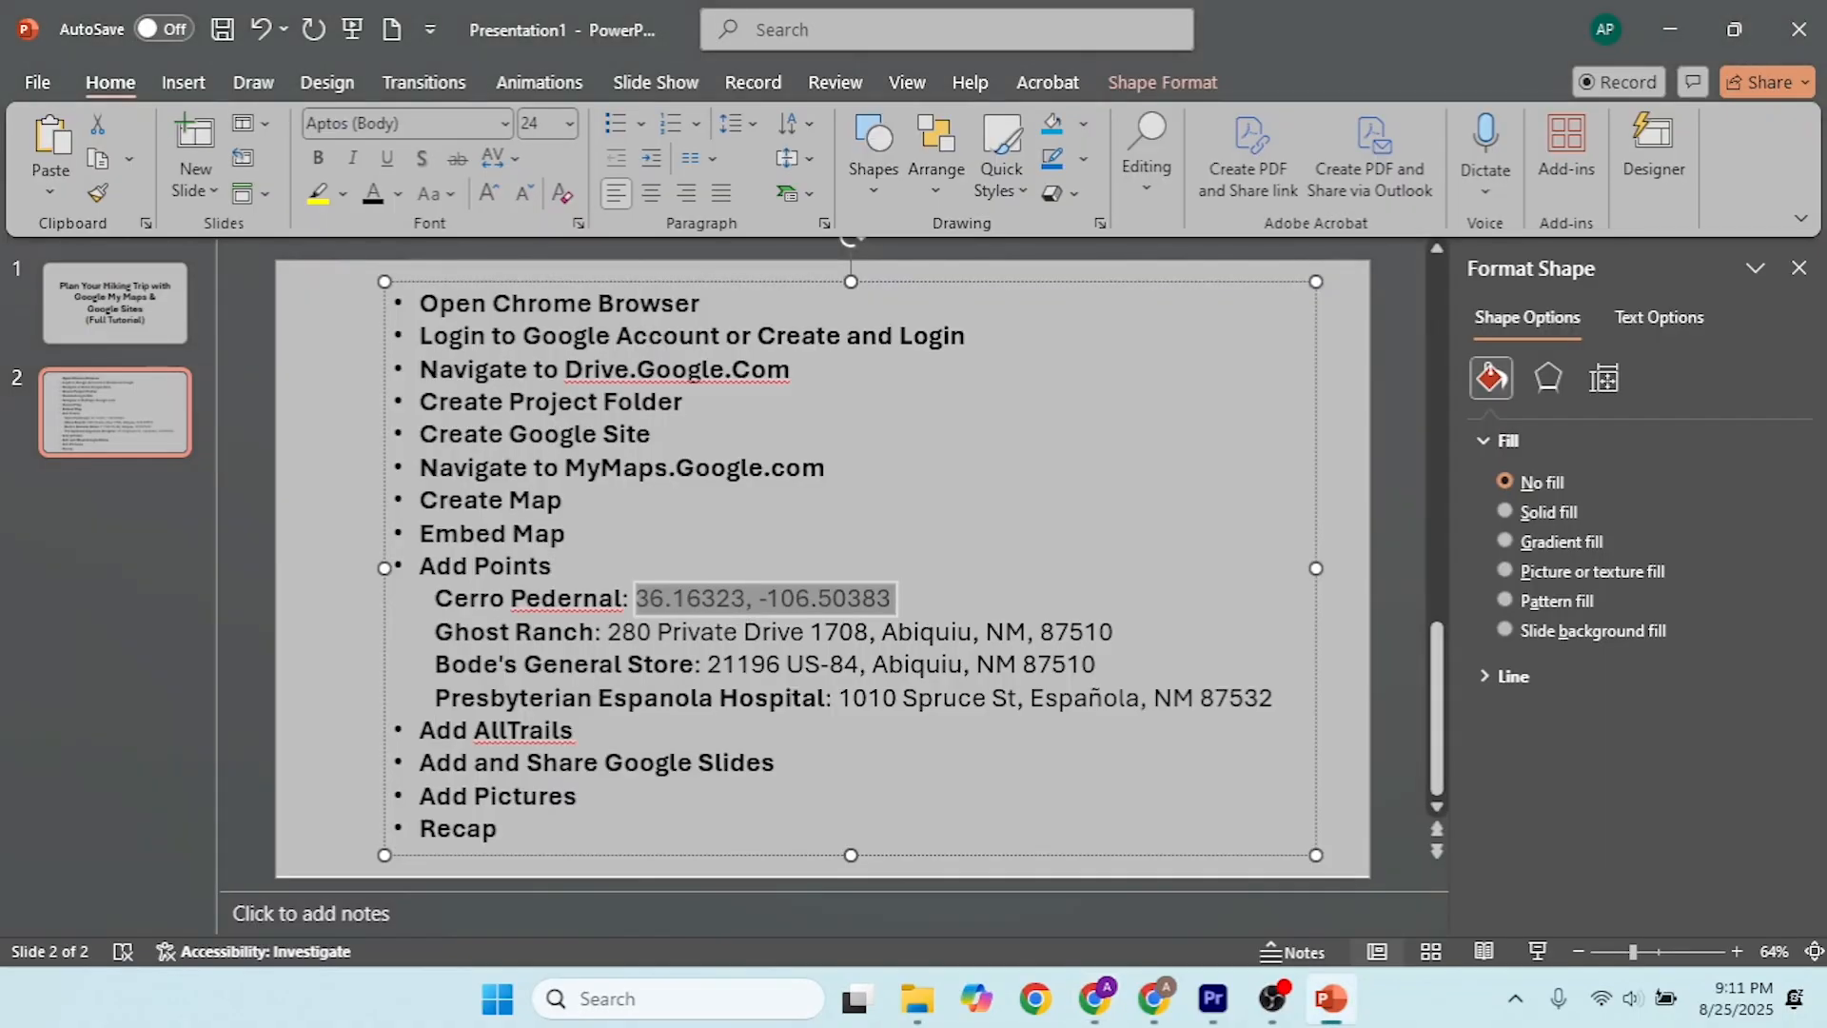
pyautogui.click(1037, 663)
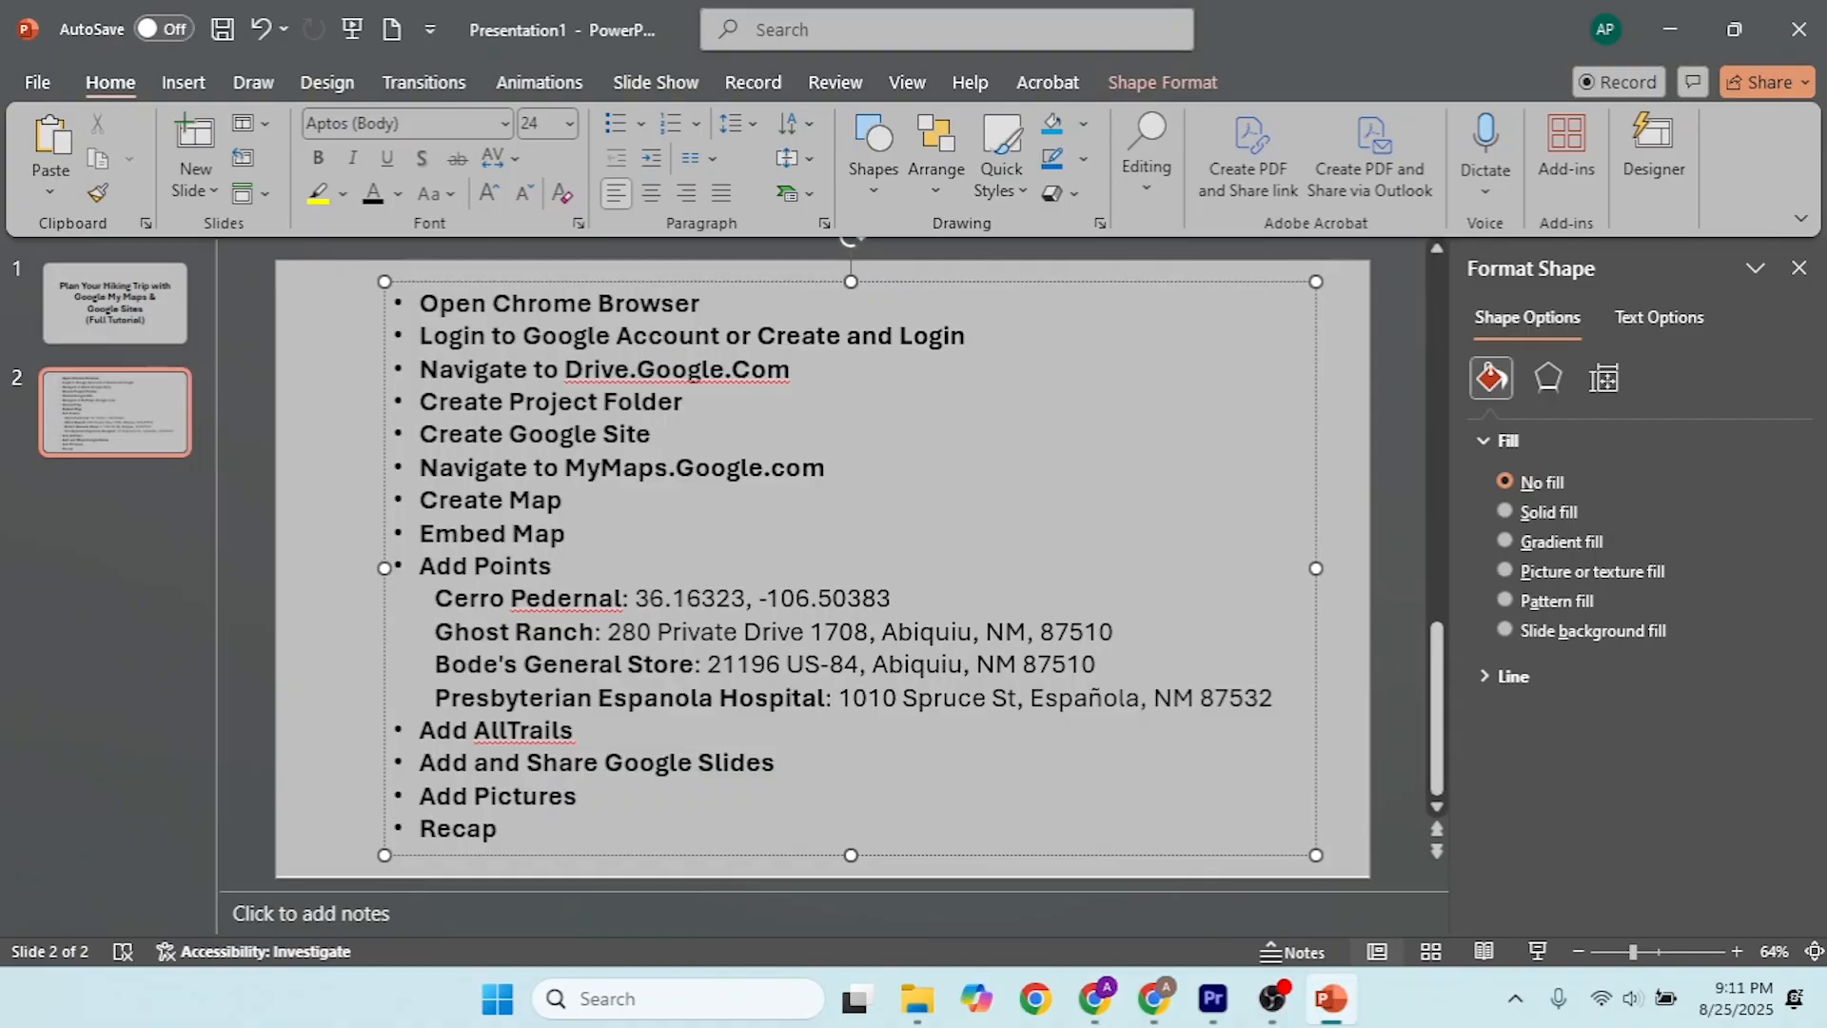
pyautogui.moveTo(1115, 631); pyautogui.dragTo(626, 623)
pyautogui.hotkey('ctrl', 'c')
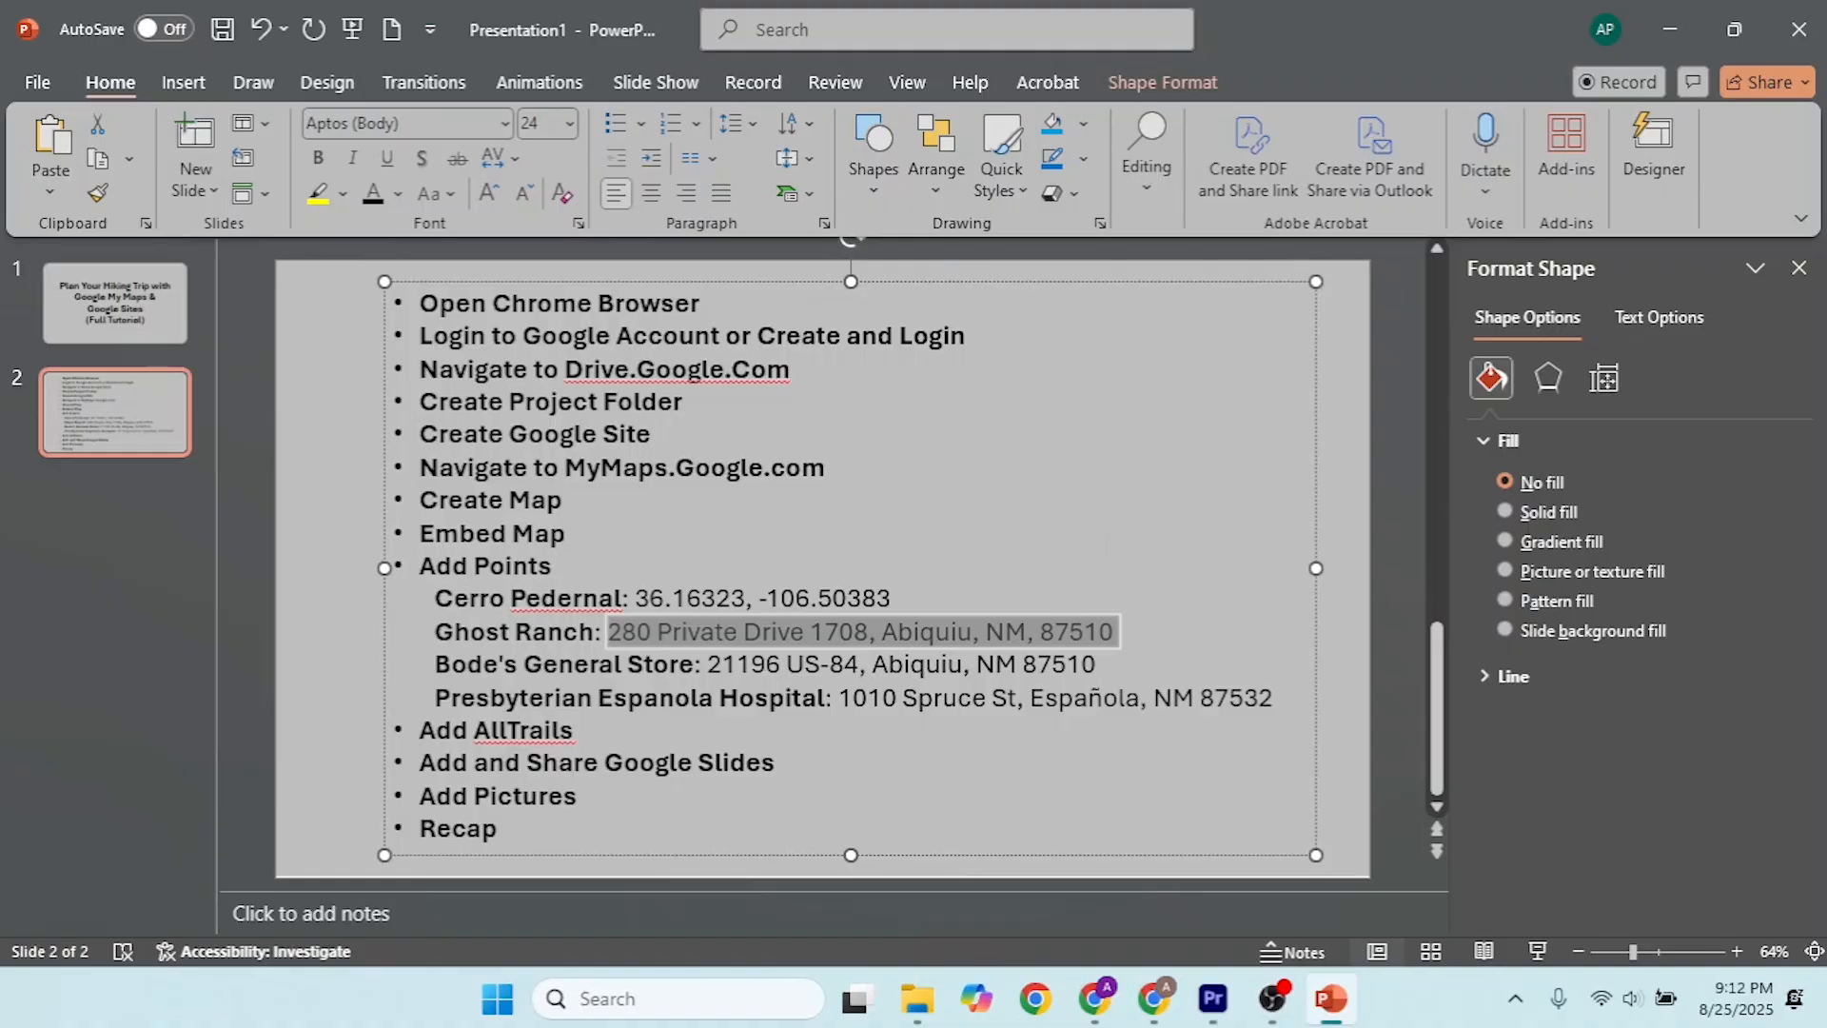
# Step: Back in the My Maps browser window, search the map for the copied Ghost Ranch address
pyautogui.hotkey('alt', 'Tab')
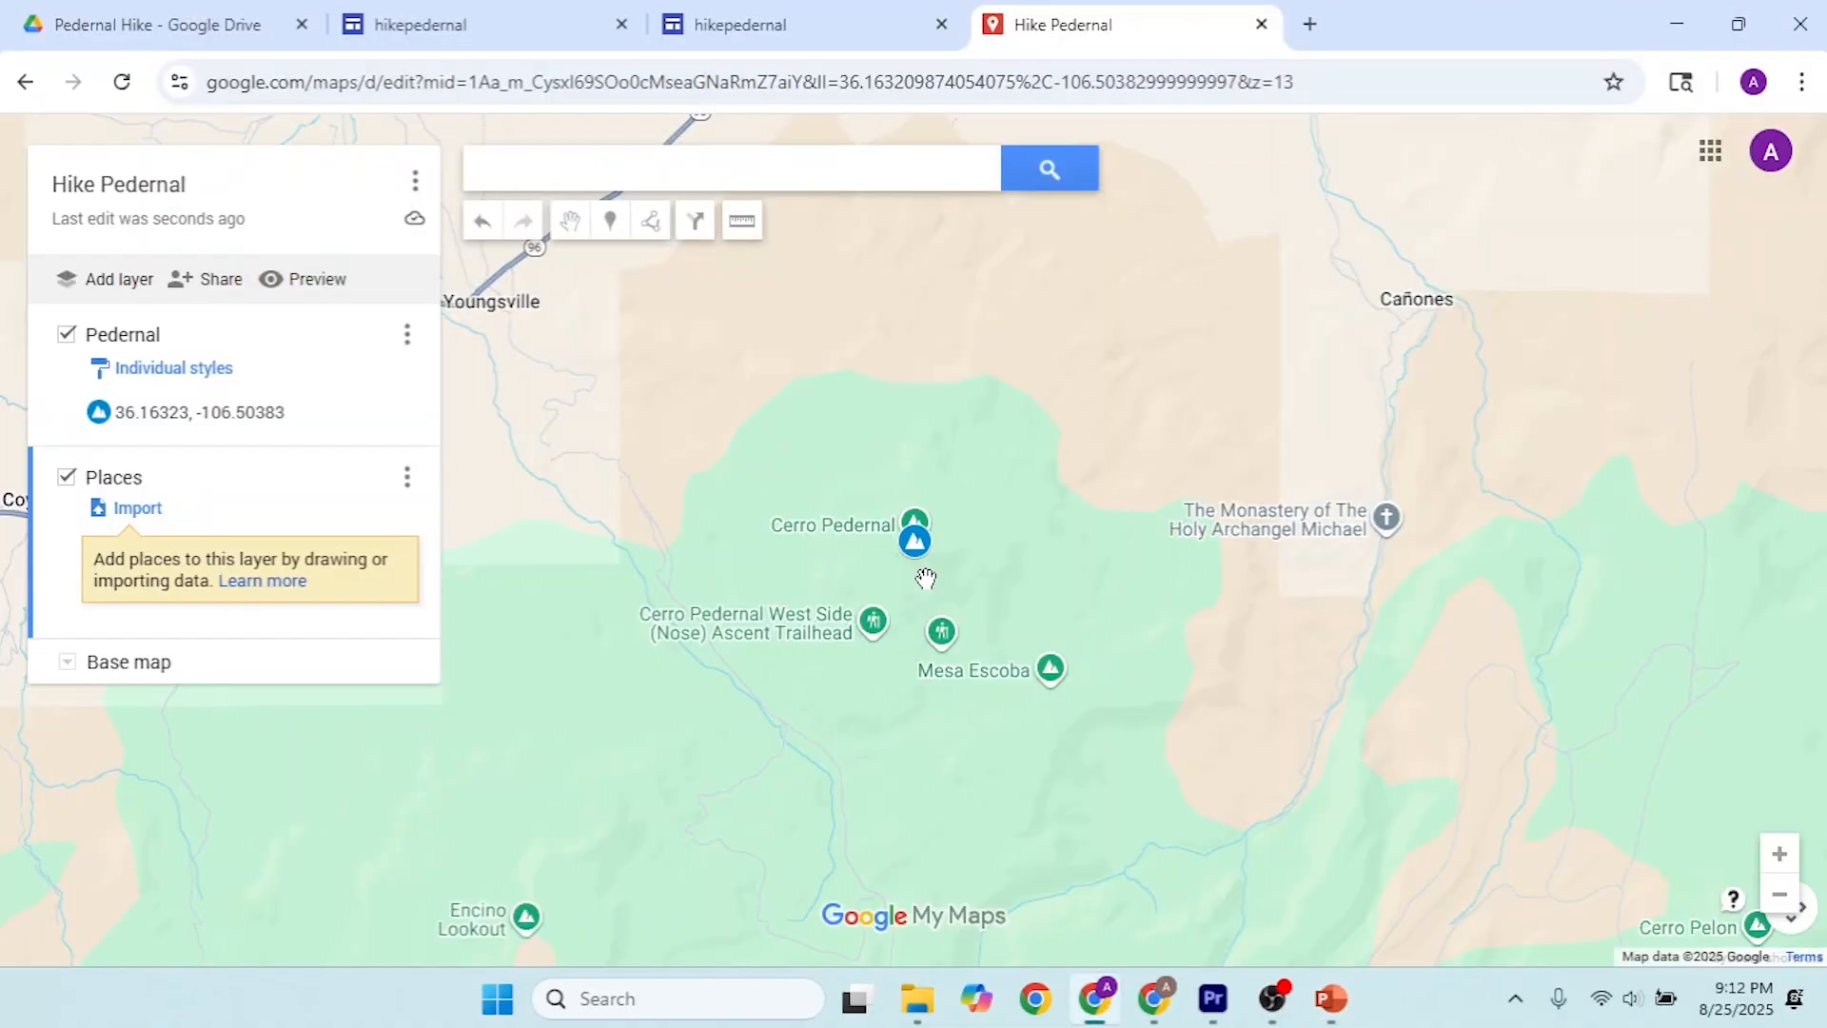
pyautogui.click(787, 178)
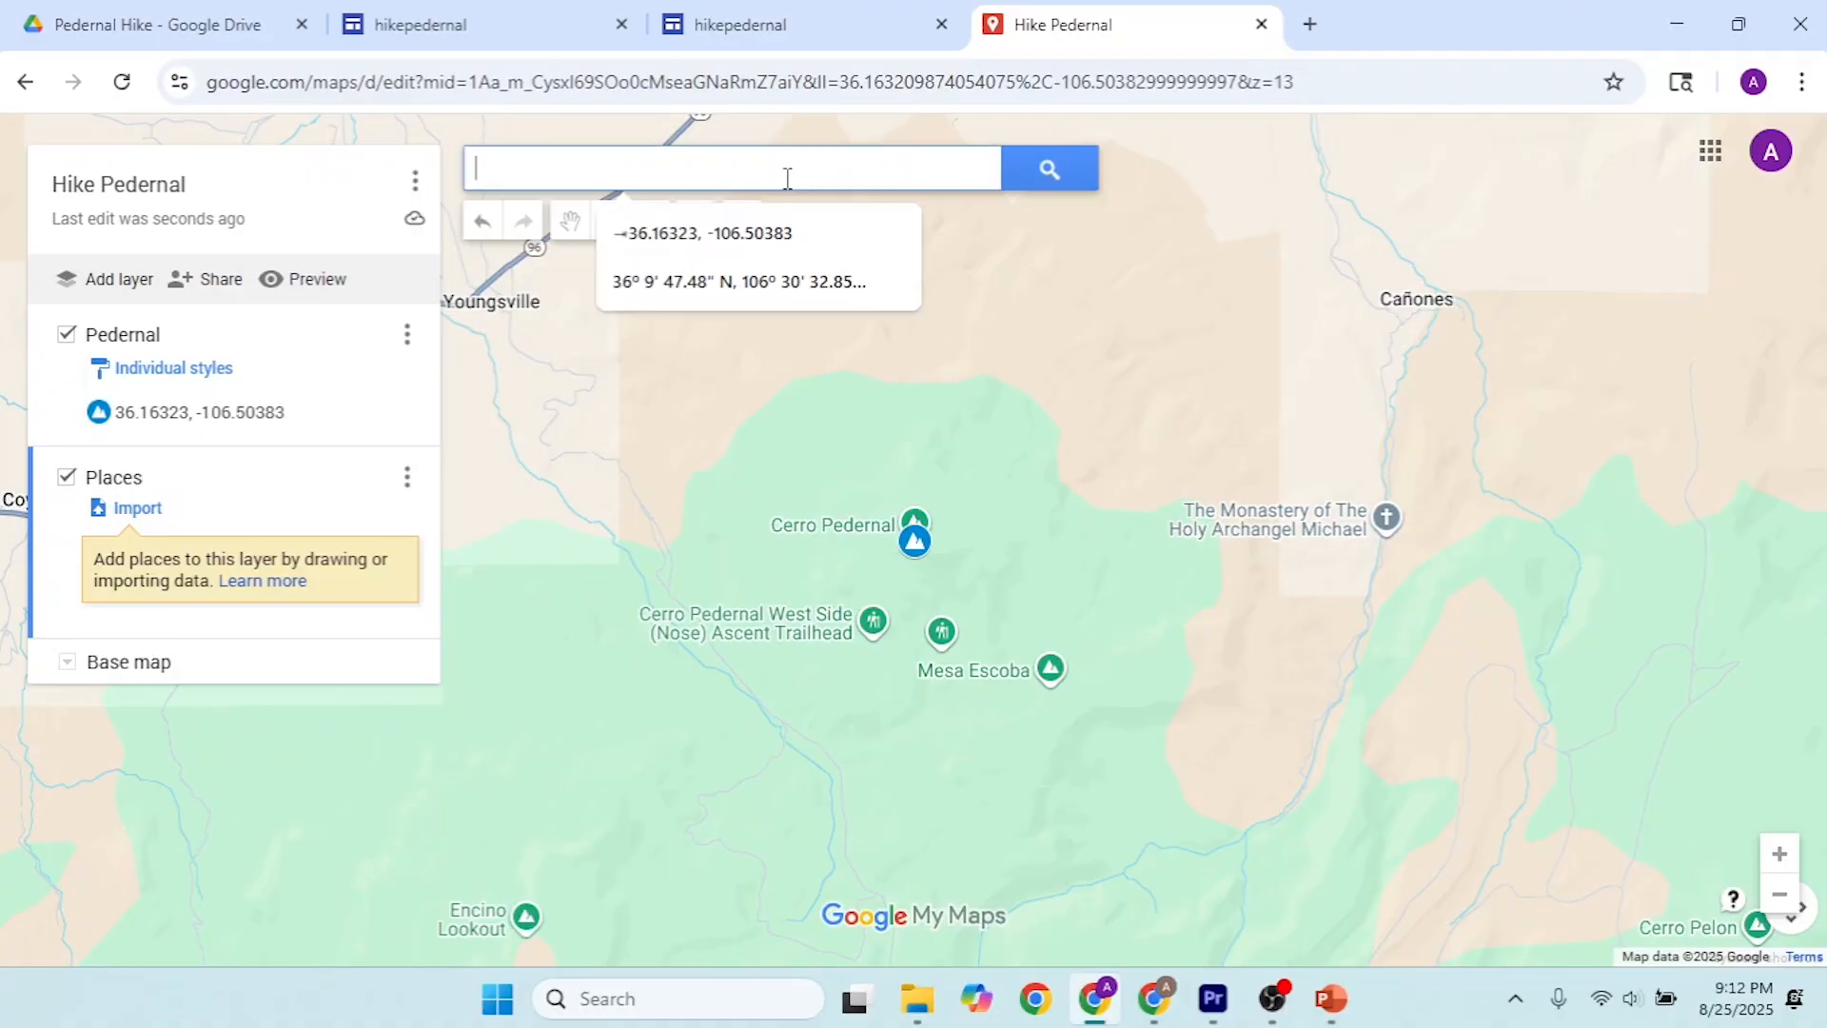
pyautogui.hotkey('ctrl', 'v')
pyautogui.moveTo(849, 163); pyautogui.dragTo(389, 176)
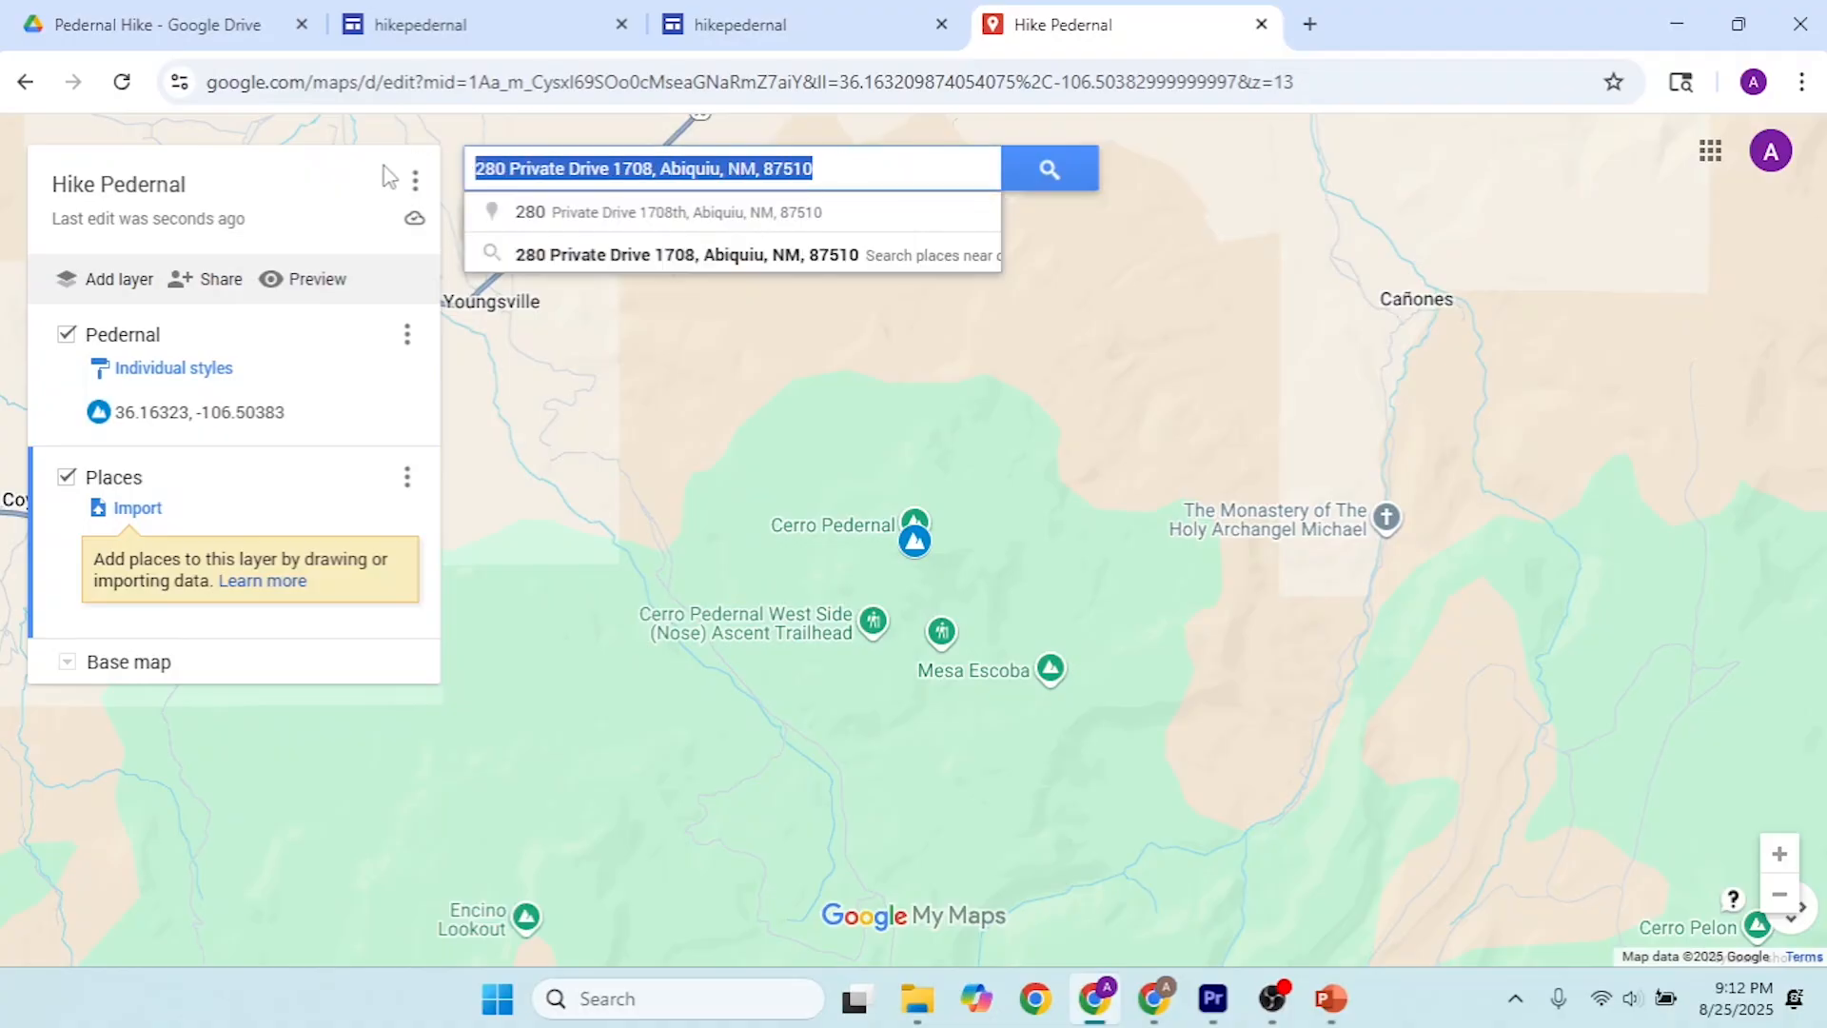
pyautogui.click(1051, 170)
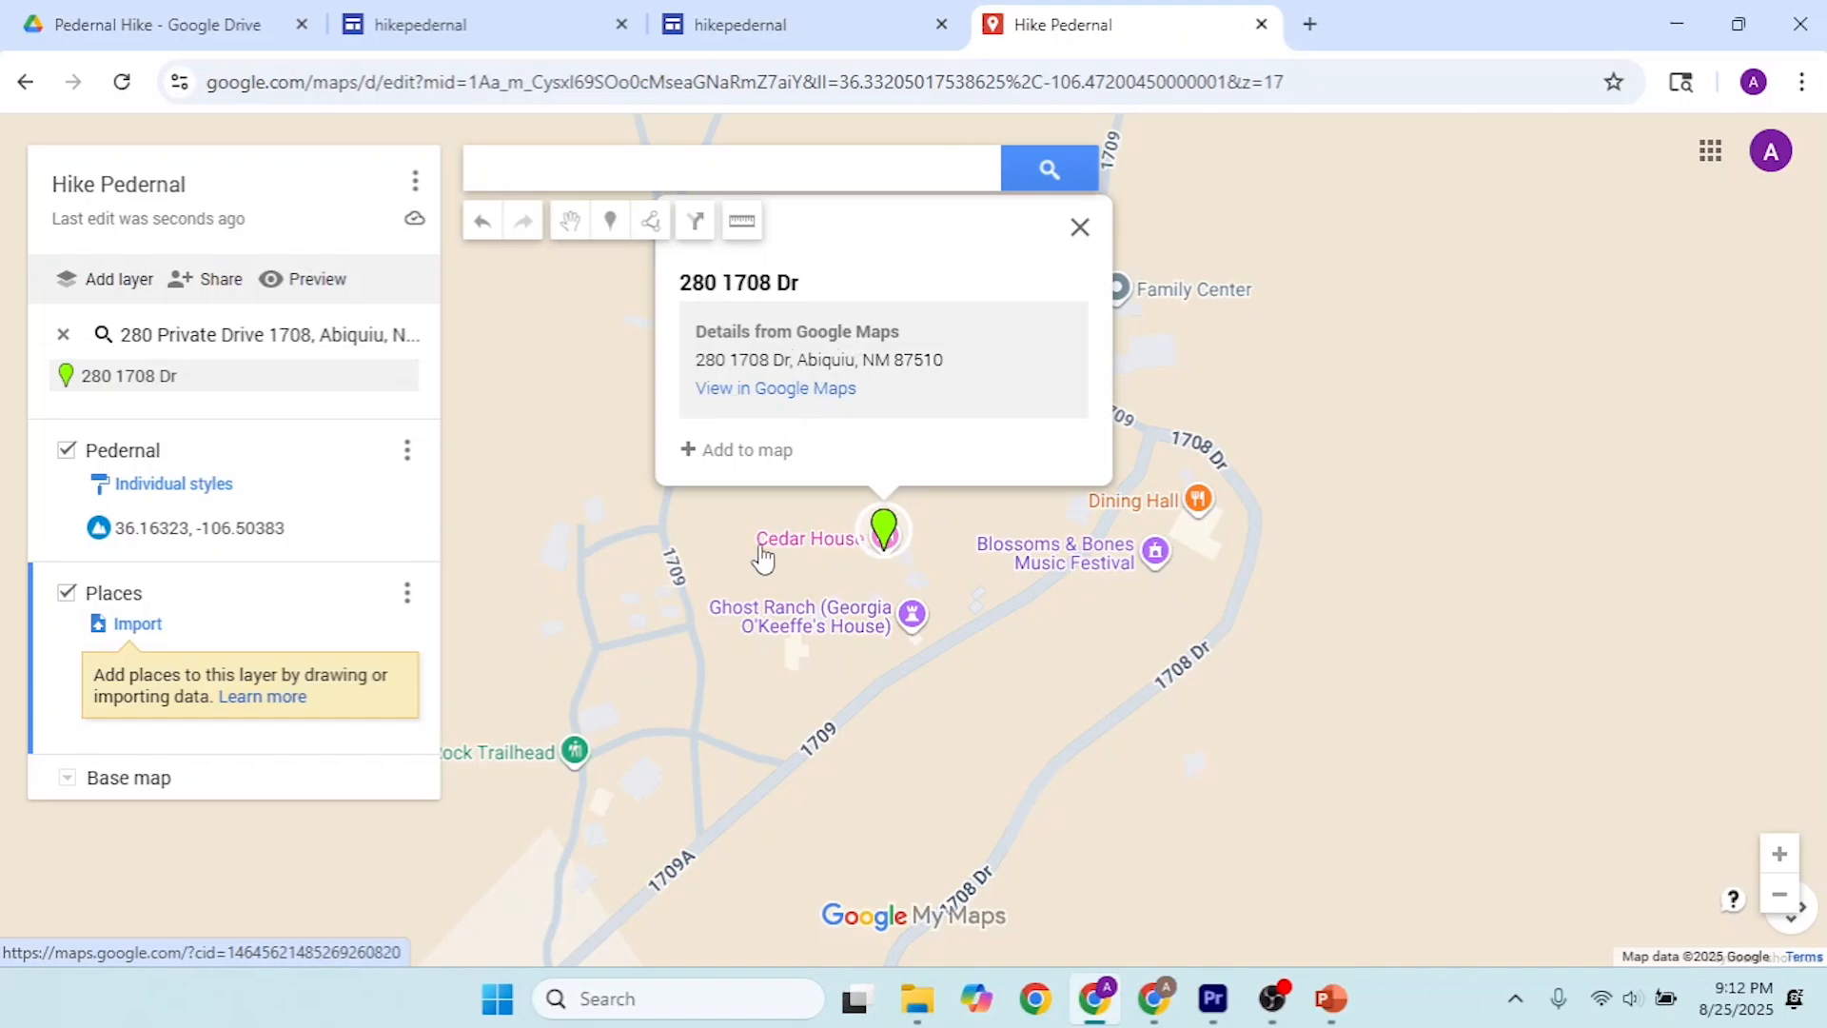
# Step: Search for Ghost Ranch by name and add the suggested place in Abiquiu to the Places layer
pyautogui.click(806, 167)
pyautogui.write('Ghost R')
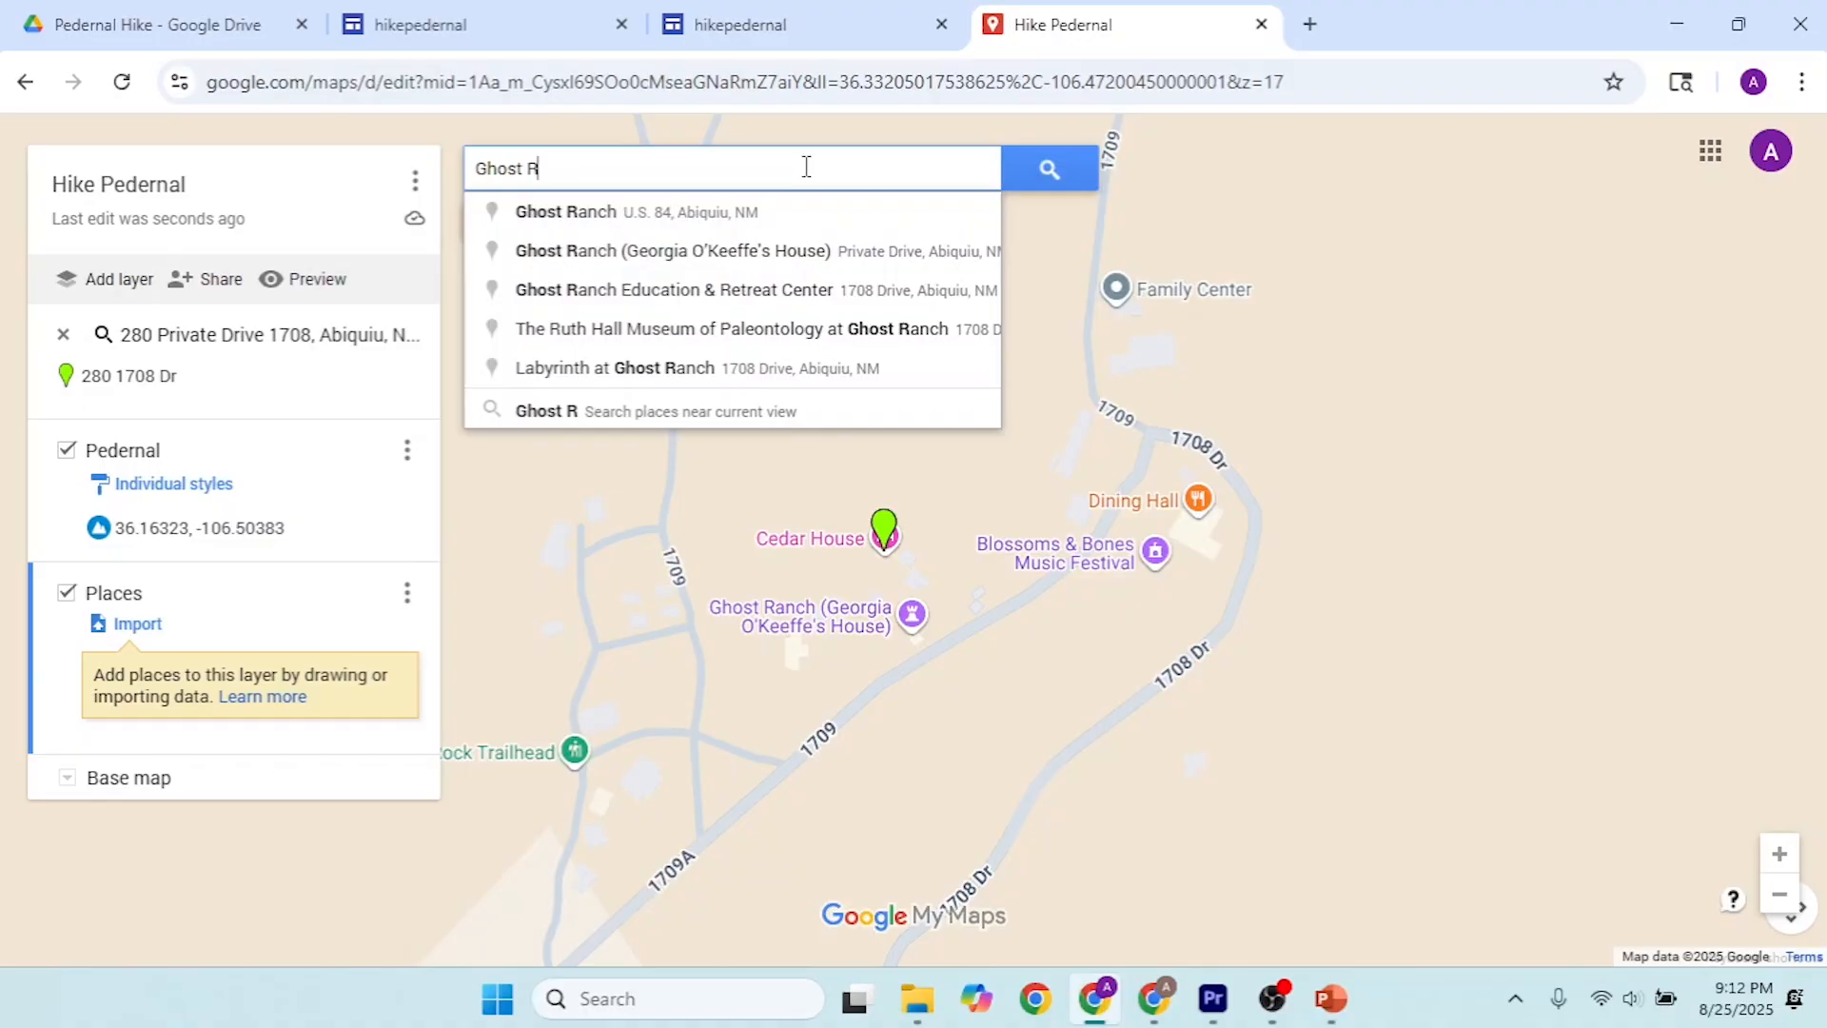
pyautogui.click(726, 212)
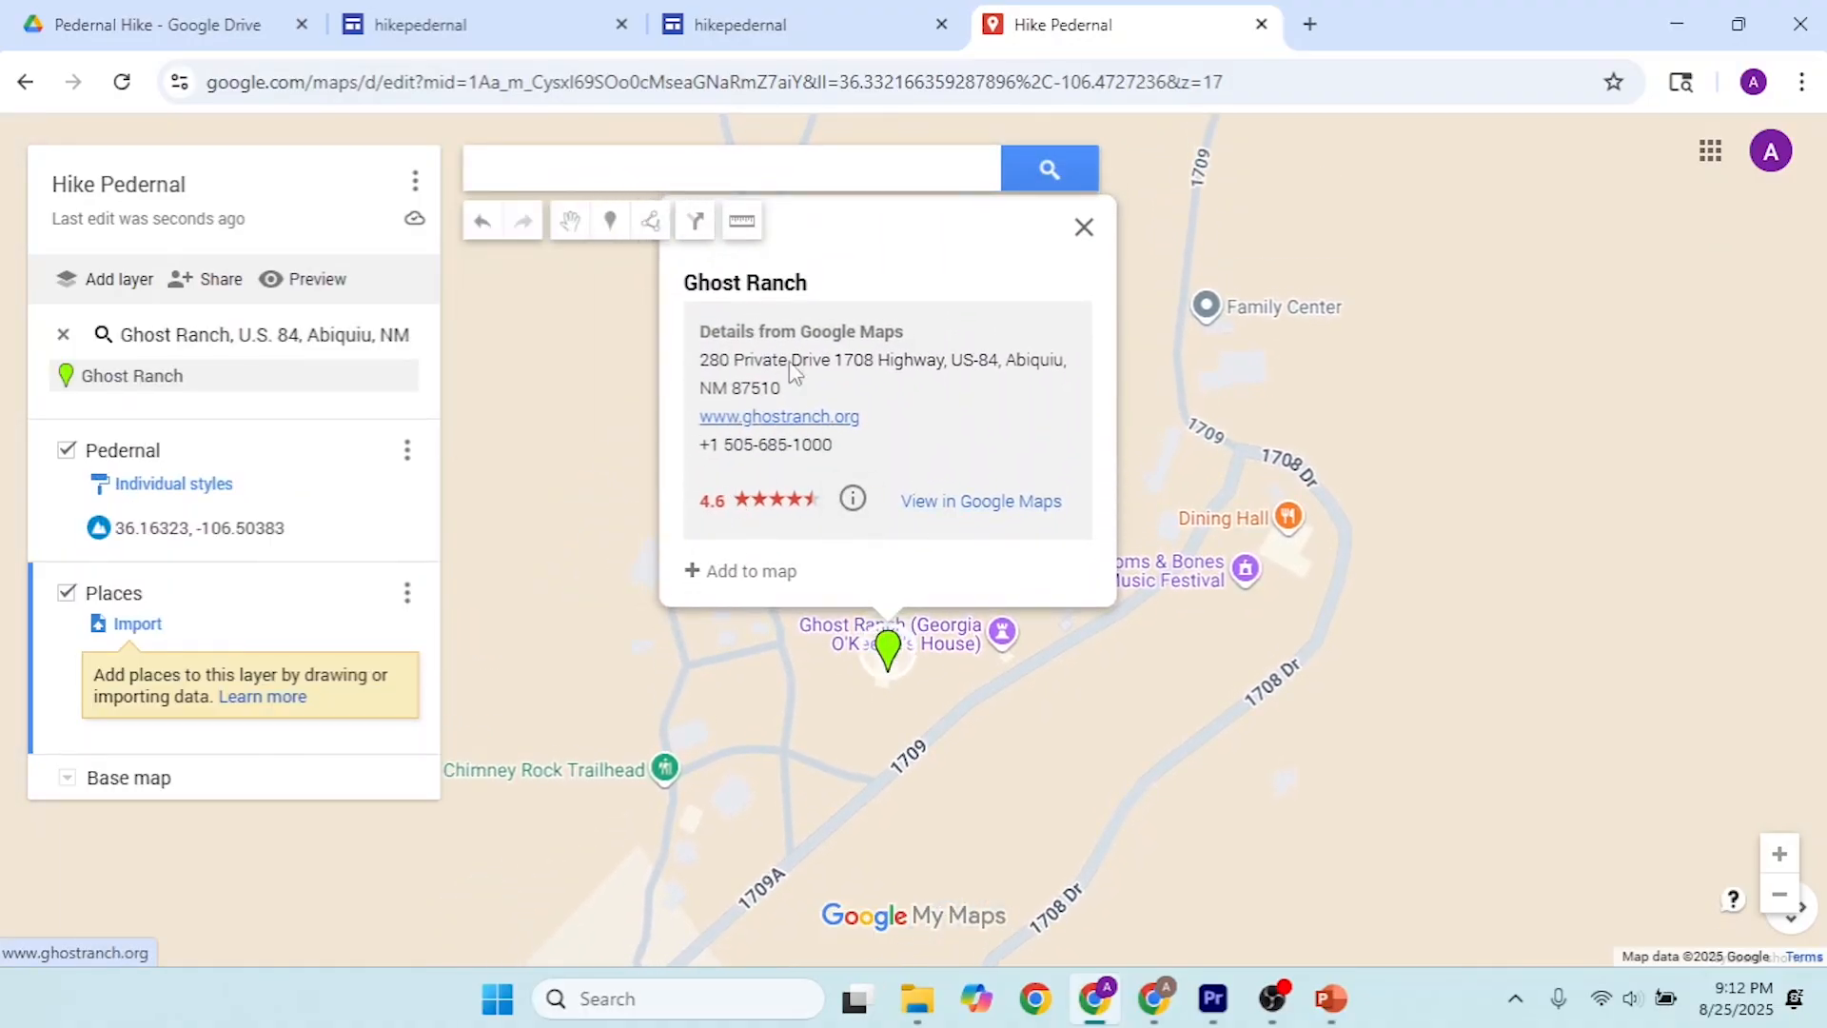
pyautogui.click(699, 573)
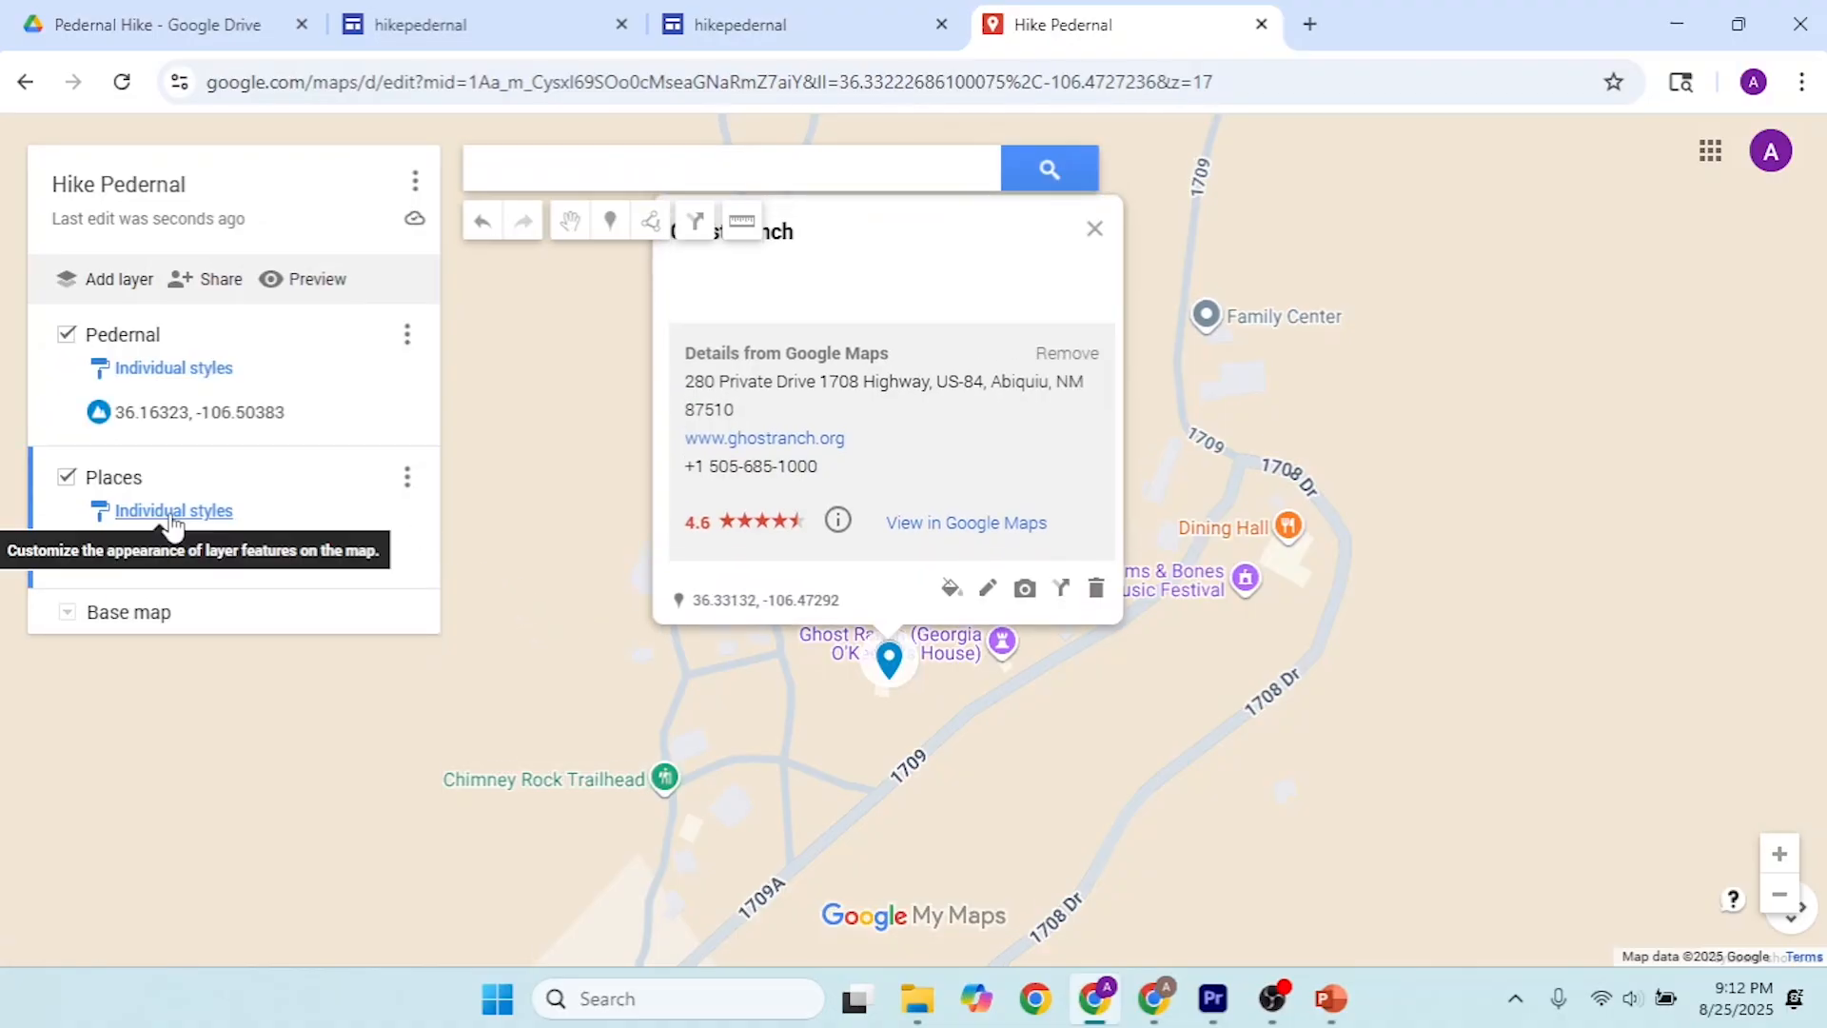
# Step: Switch to PowerPoint and copy the address of Bode's General Store from slide 2
pyautogui.hotkey('alt', 'Tab')
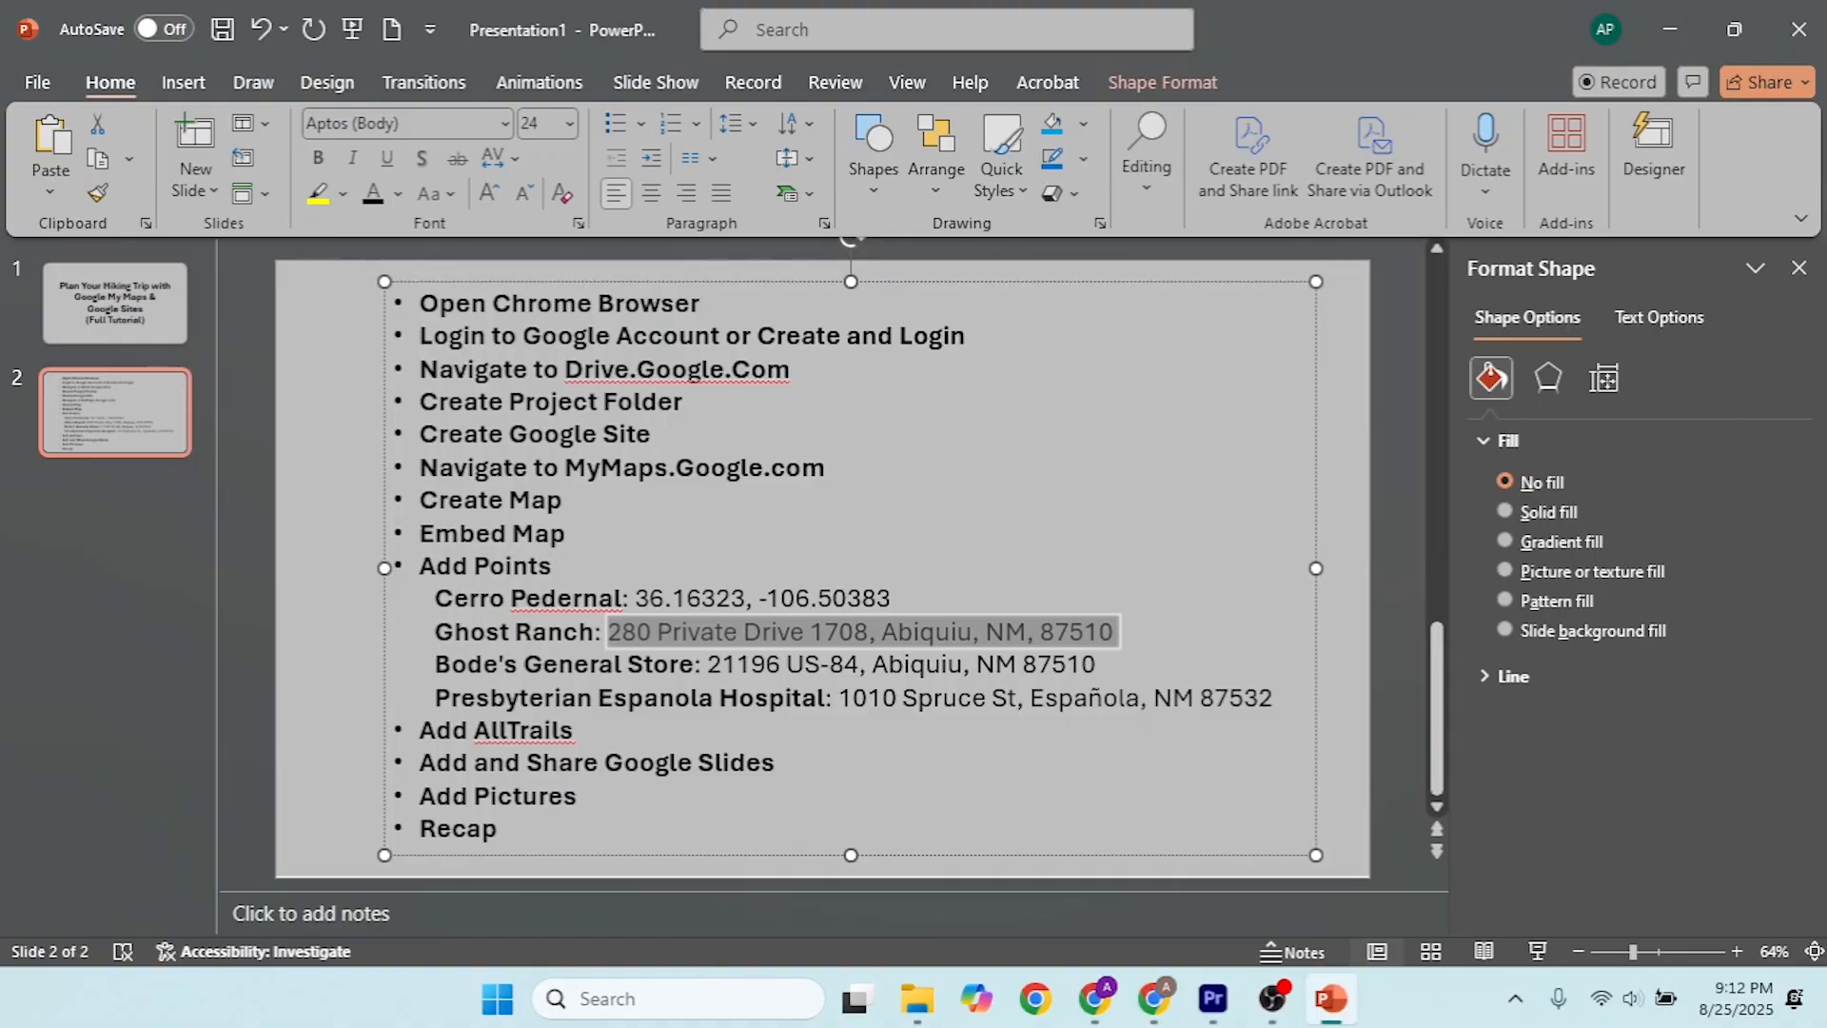
pyautogui.click(1085, 664)
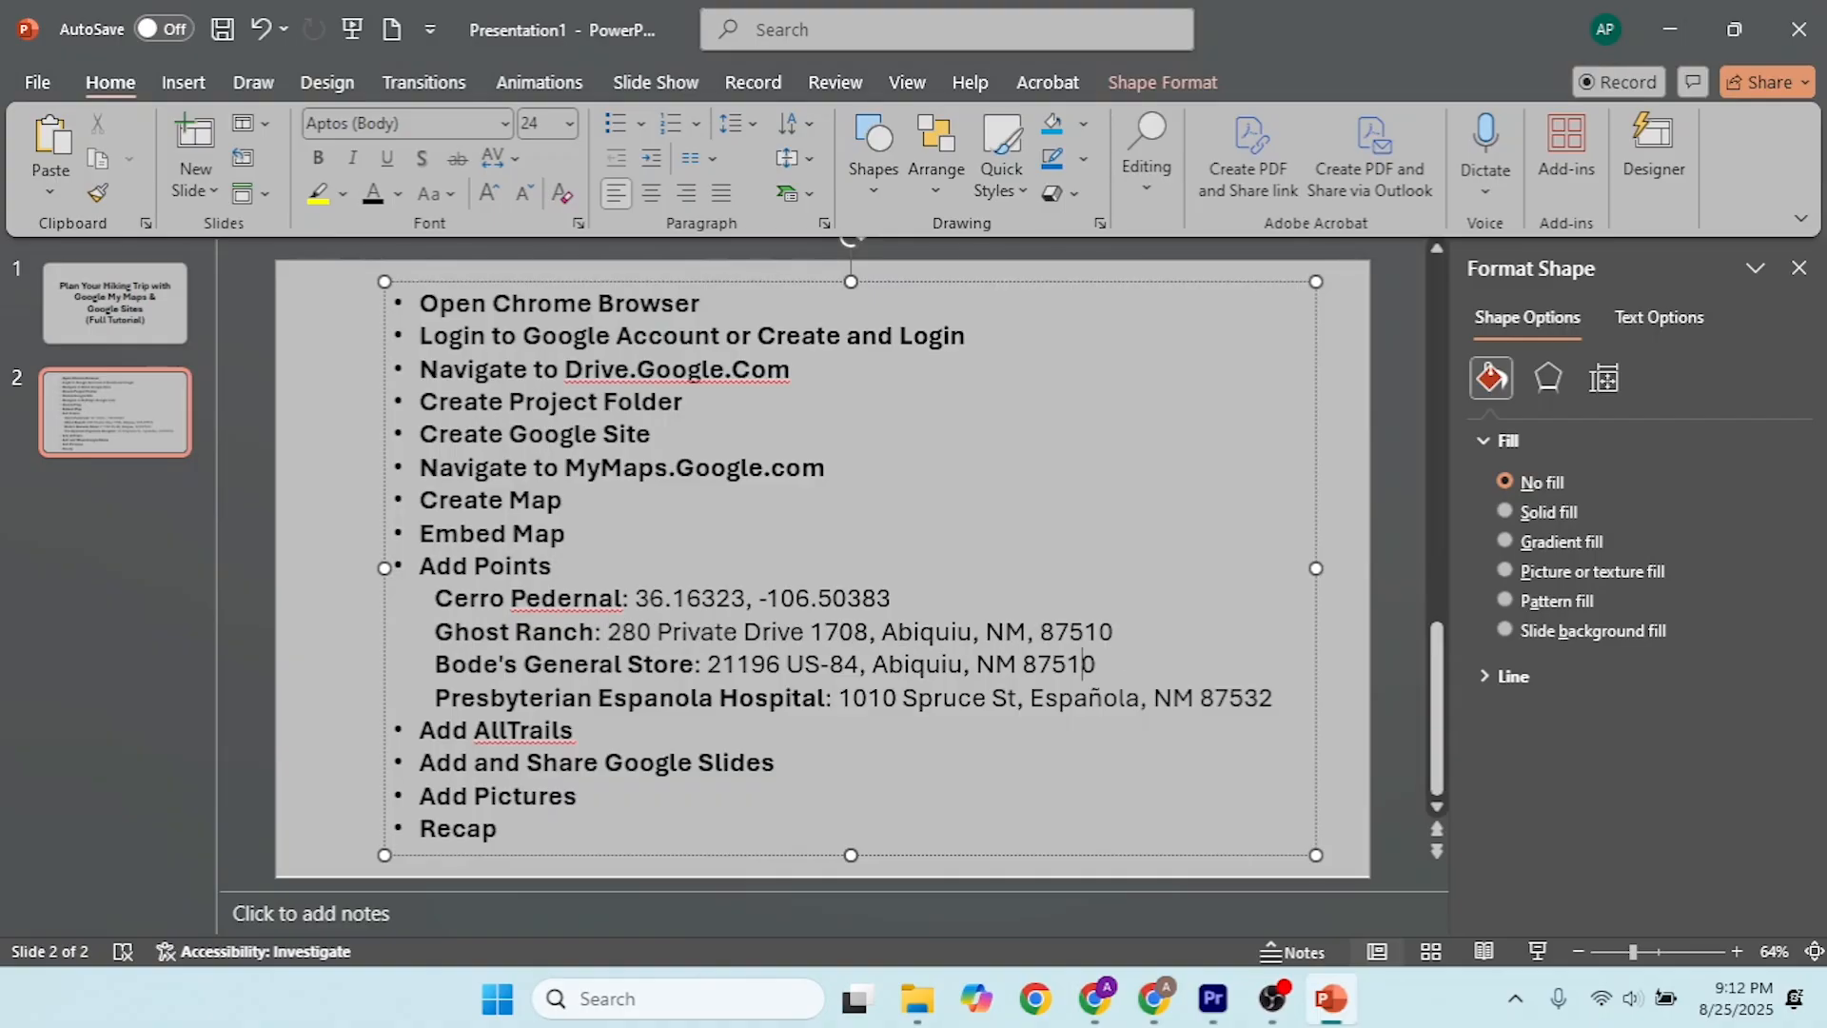
pyautogui.moveTo(1096, 664); pyautogui.dragTo(711, 667)
pyautogui.hotkey('ctrl', 'c')
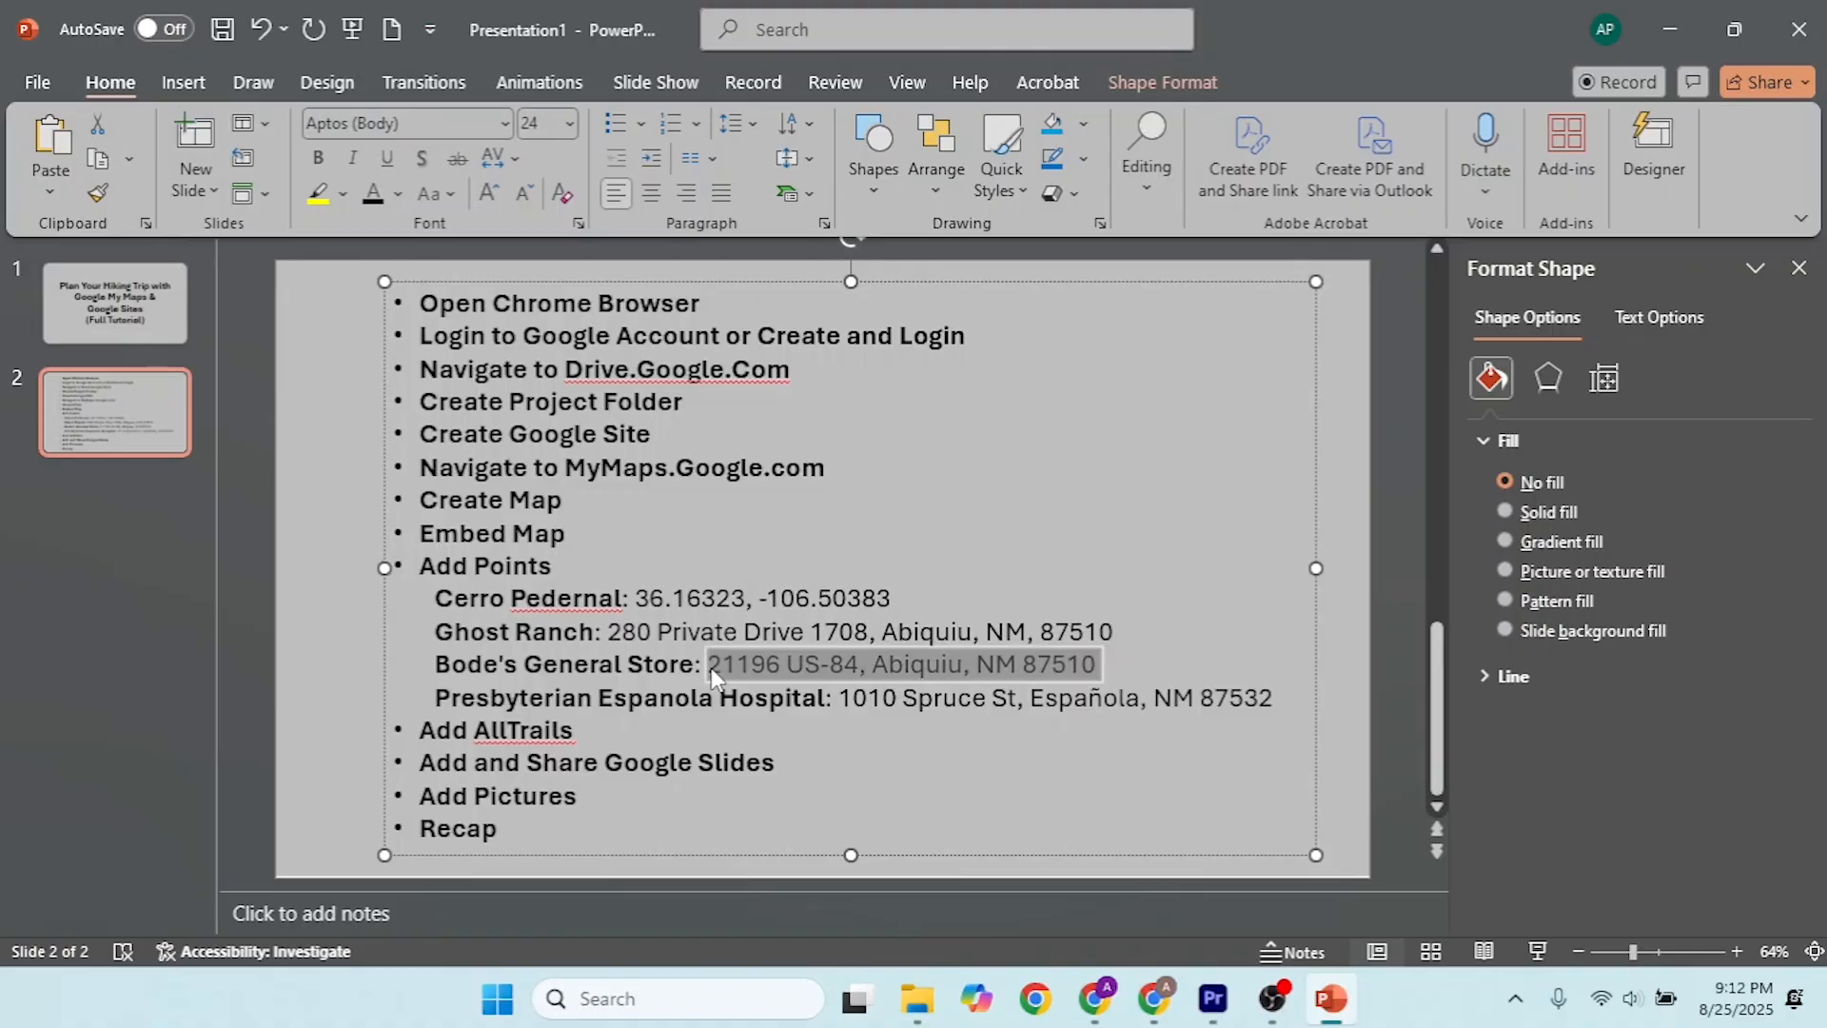
# Step: Back in the My Maps browser window, search for the Bode's General Store address and add the found point to the Places layer
pyautogui.hotkey('alt', 'Tab')
pyautogui.click(793, 170)
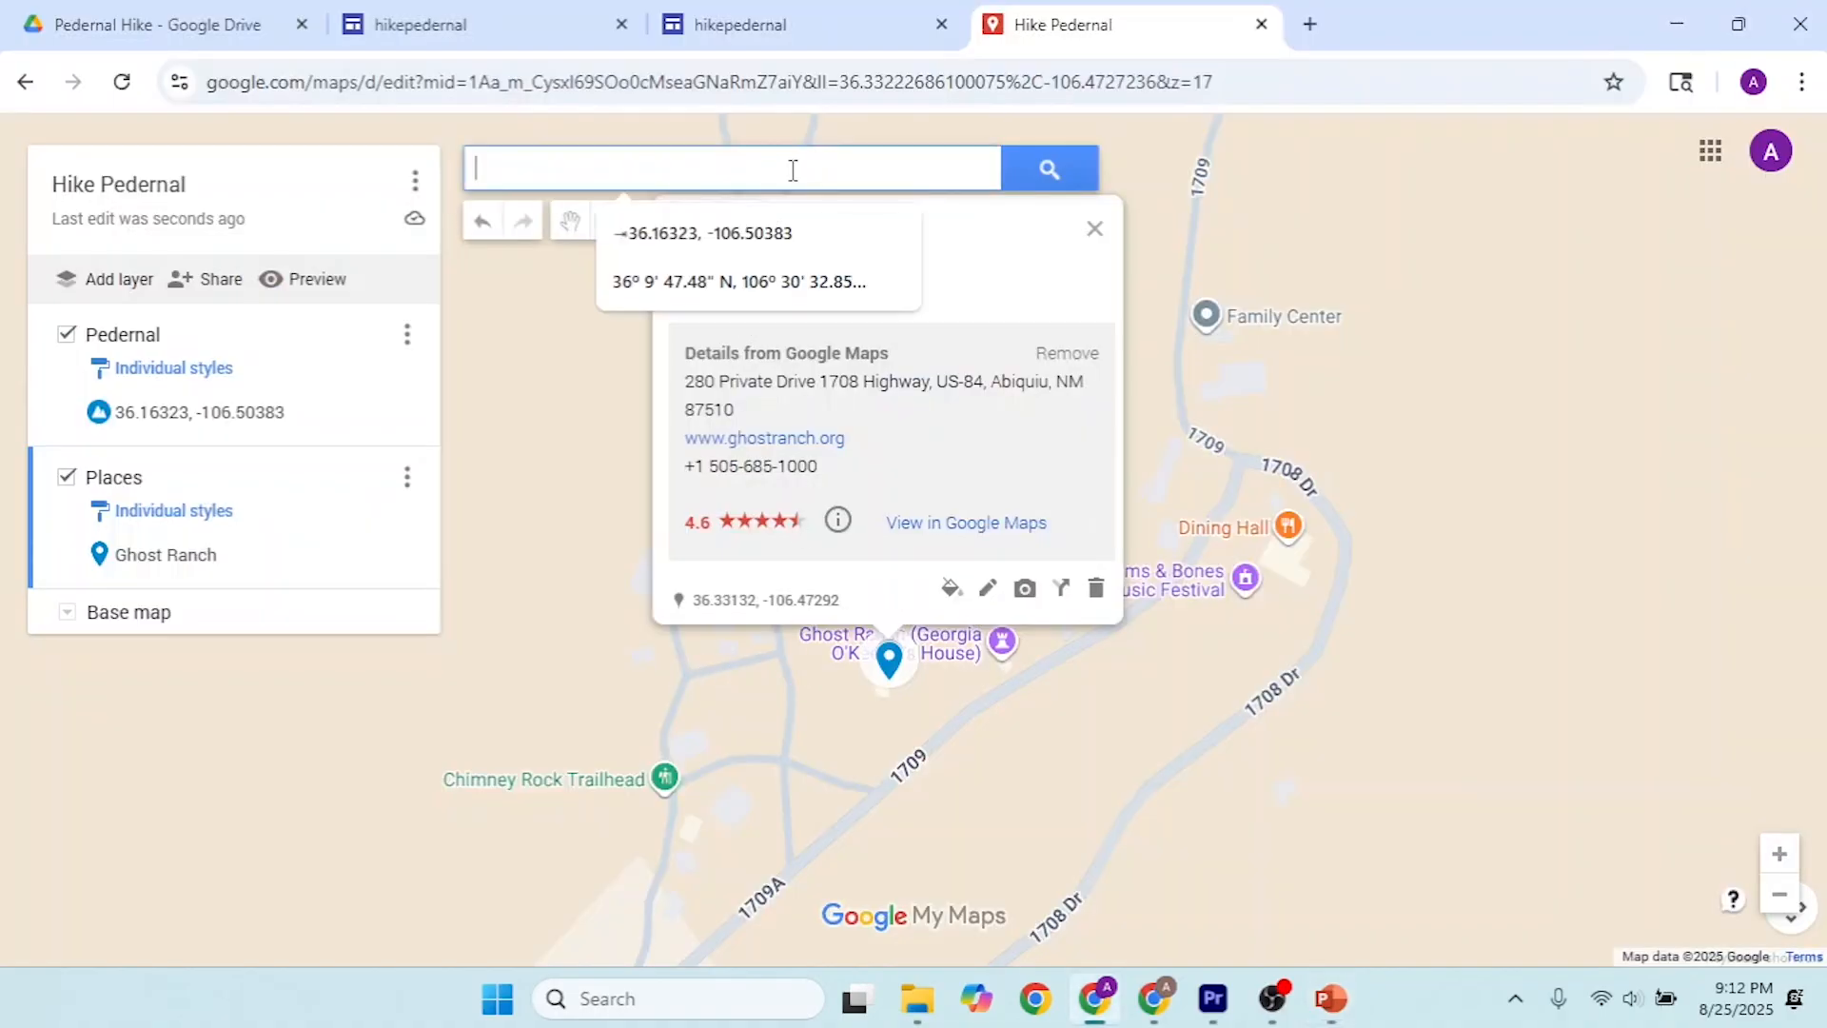
pyautogui.hotkey('ctrl', 'v')
pyautogui.click(1078, 169)
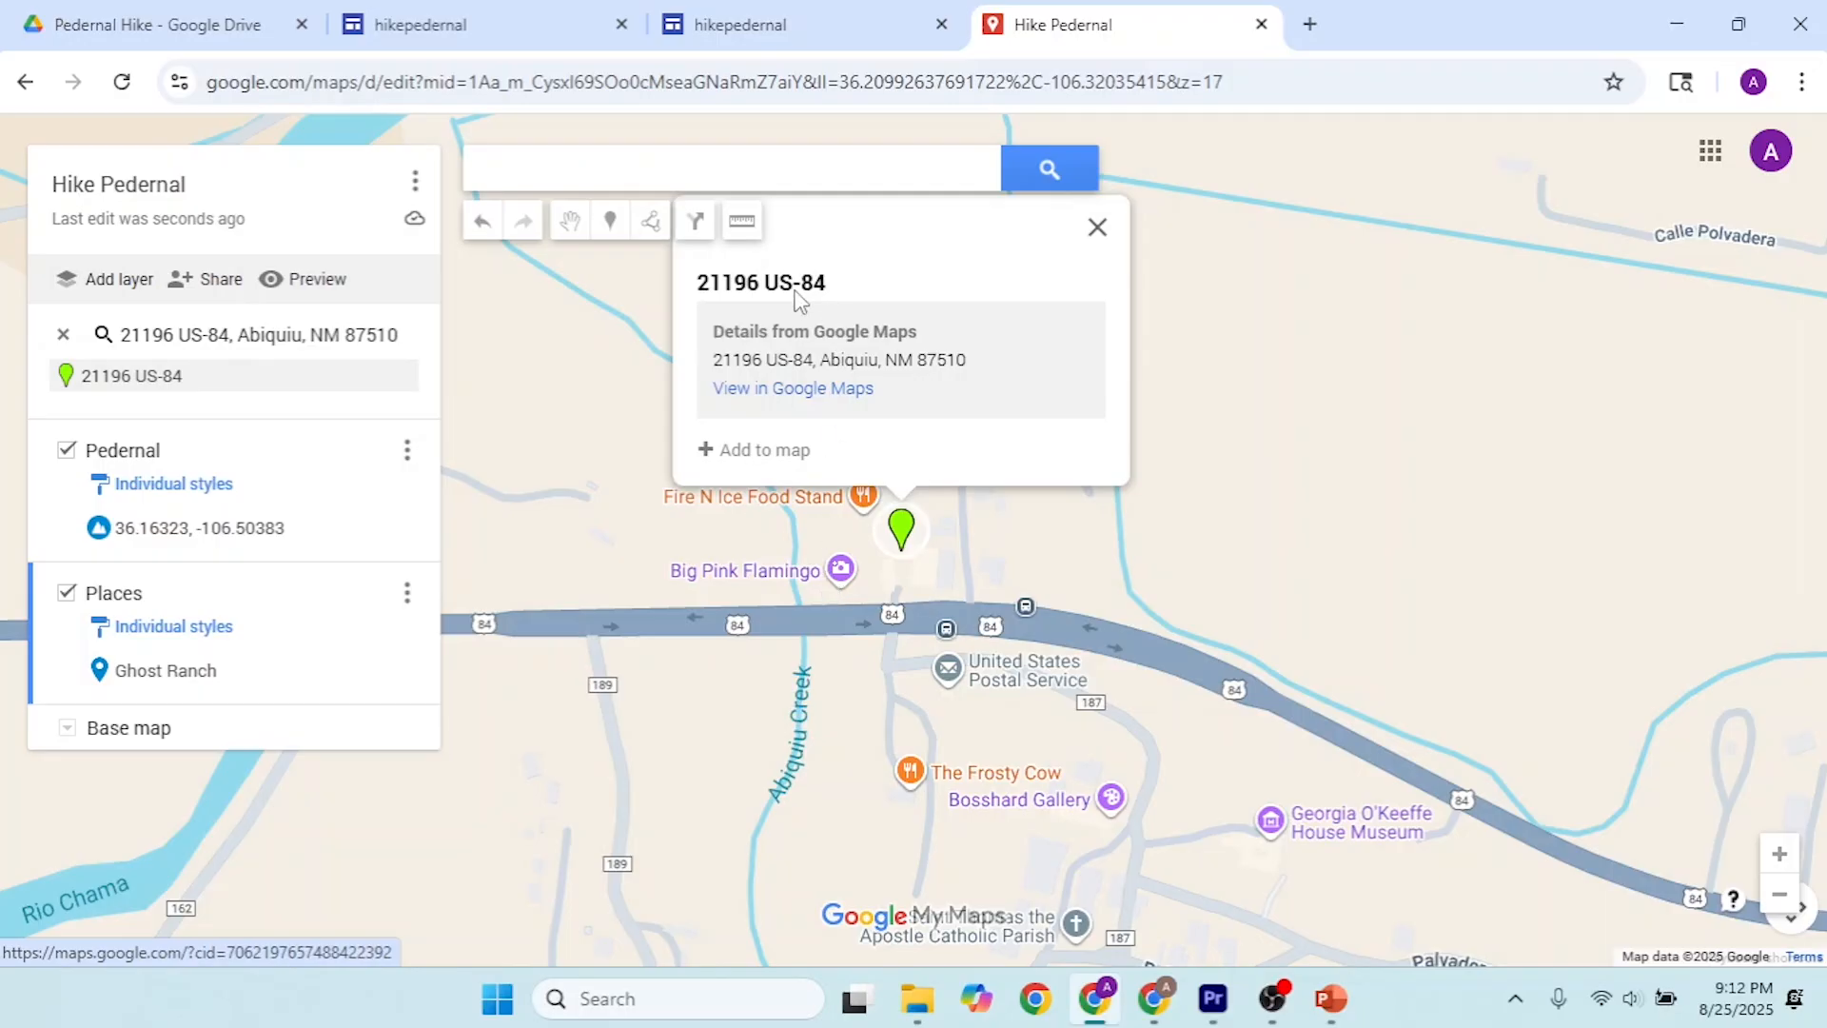
pyautogui.click(712, 449)
# Step: Switch to PowerPoint and copy the address of Presbyterian Espanola Hospital from slide 2
pyautogui.hotkey('alt', 'Tab')
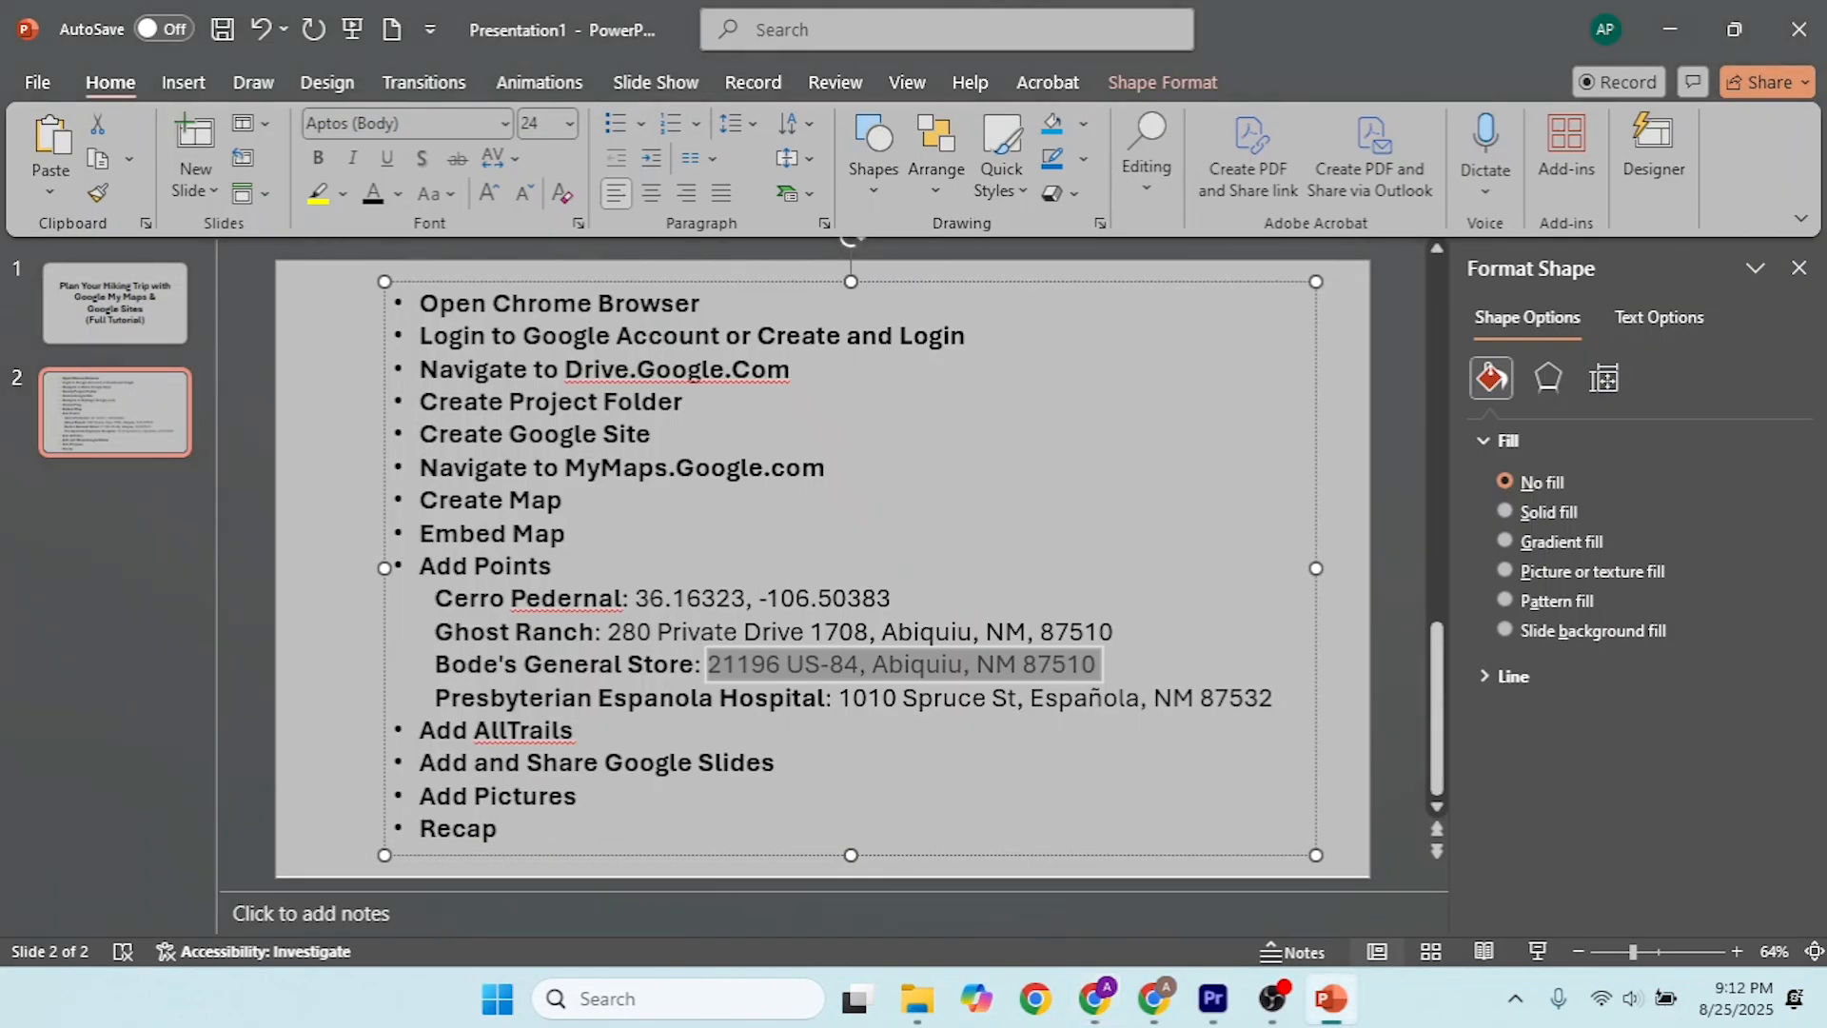
pyautogui.click(963, 729)
pyautogui.click(1215, 698)
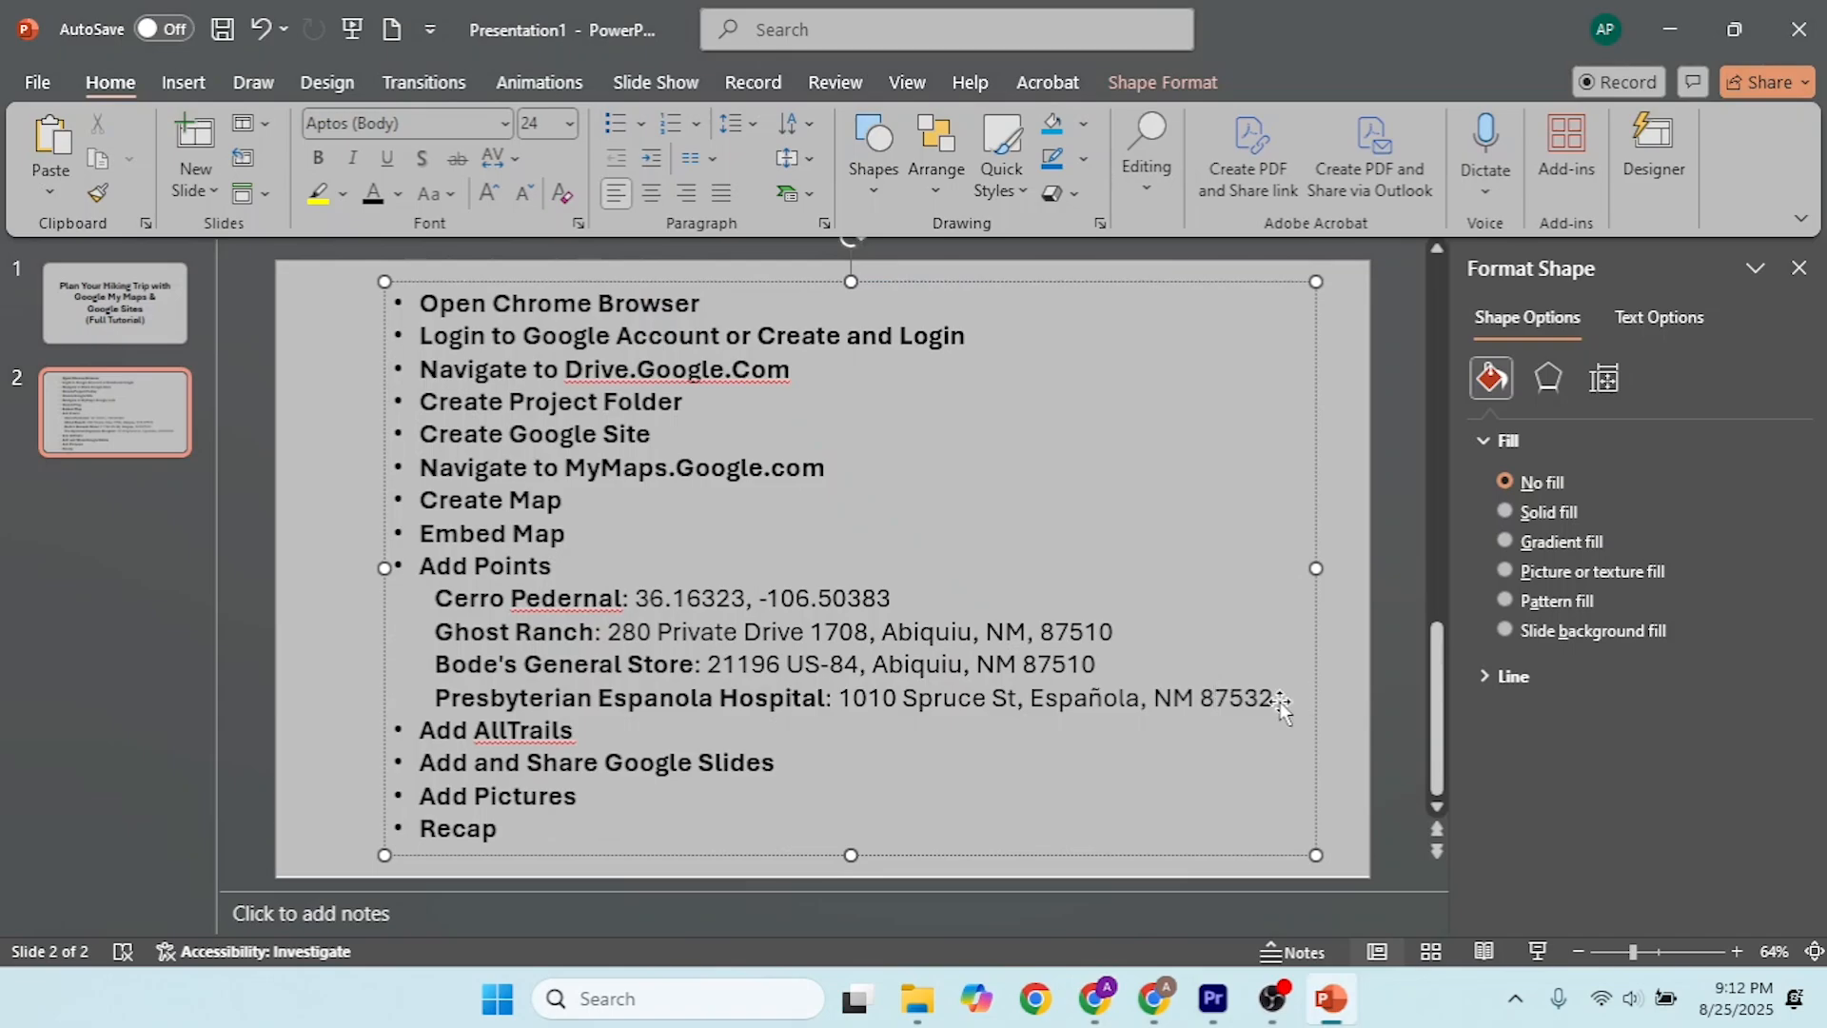
pyautogui.moveTo(1275, 698); pyautogui.dragTo(842, 705)
pyautogui.hotkey('ctrl', 'c')
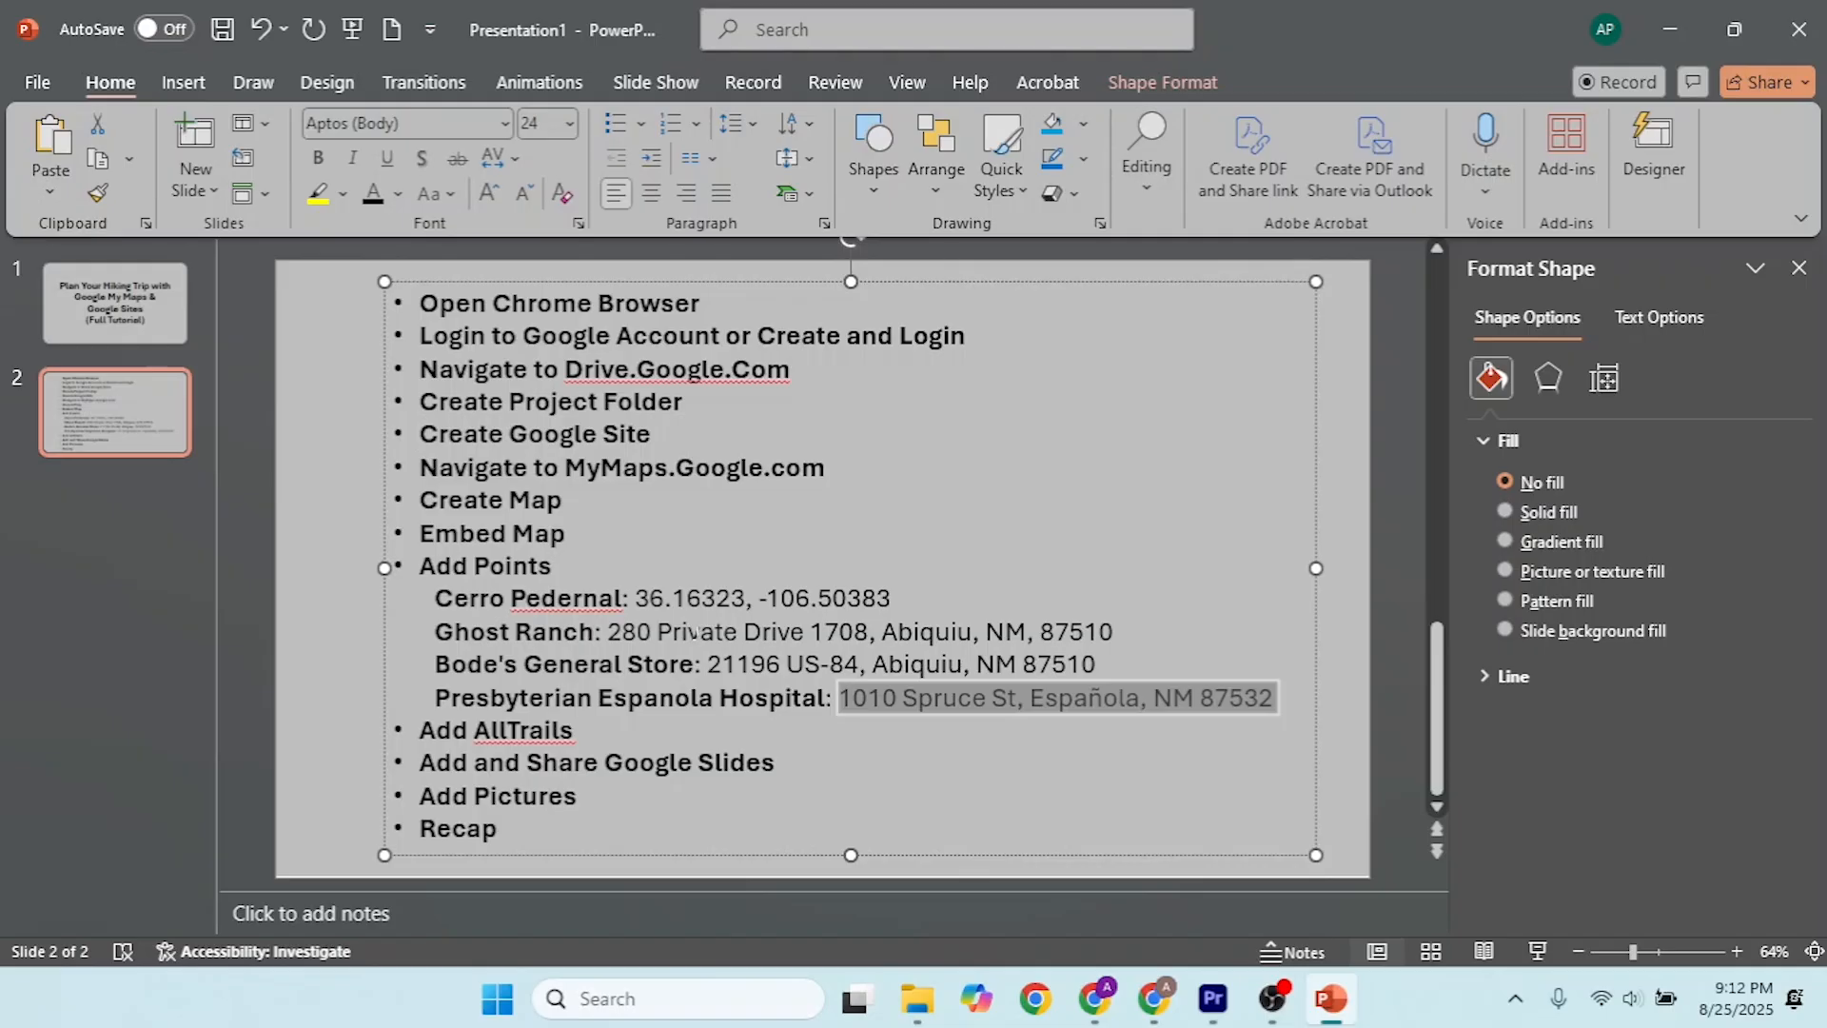
# Step: Back in the My Maps browser window, search for the hospital's address and add the Presbyterian Espanola Hospital place to the Places layer
pyautogui.hotkey('alt', 'Tab')
pyautogui.click(573, 172)
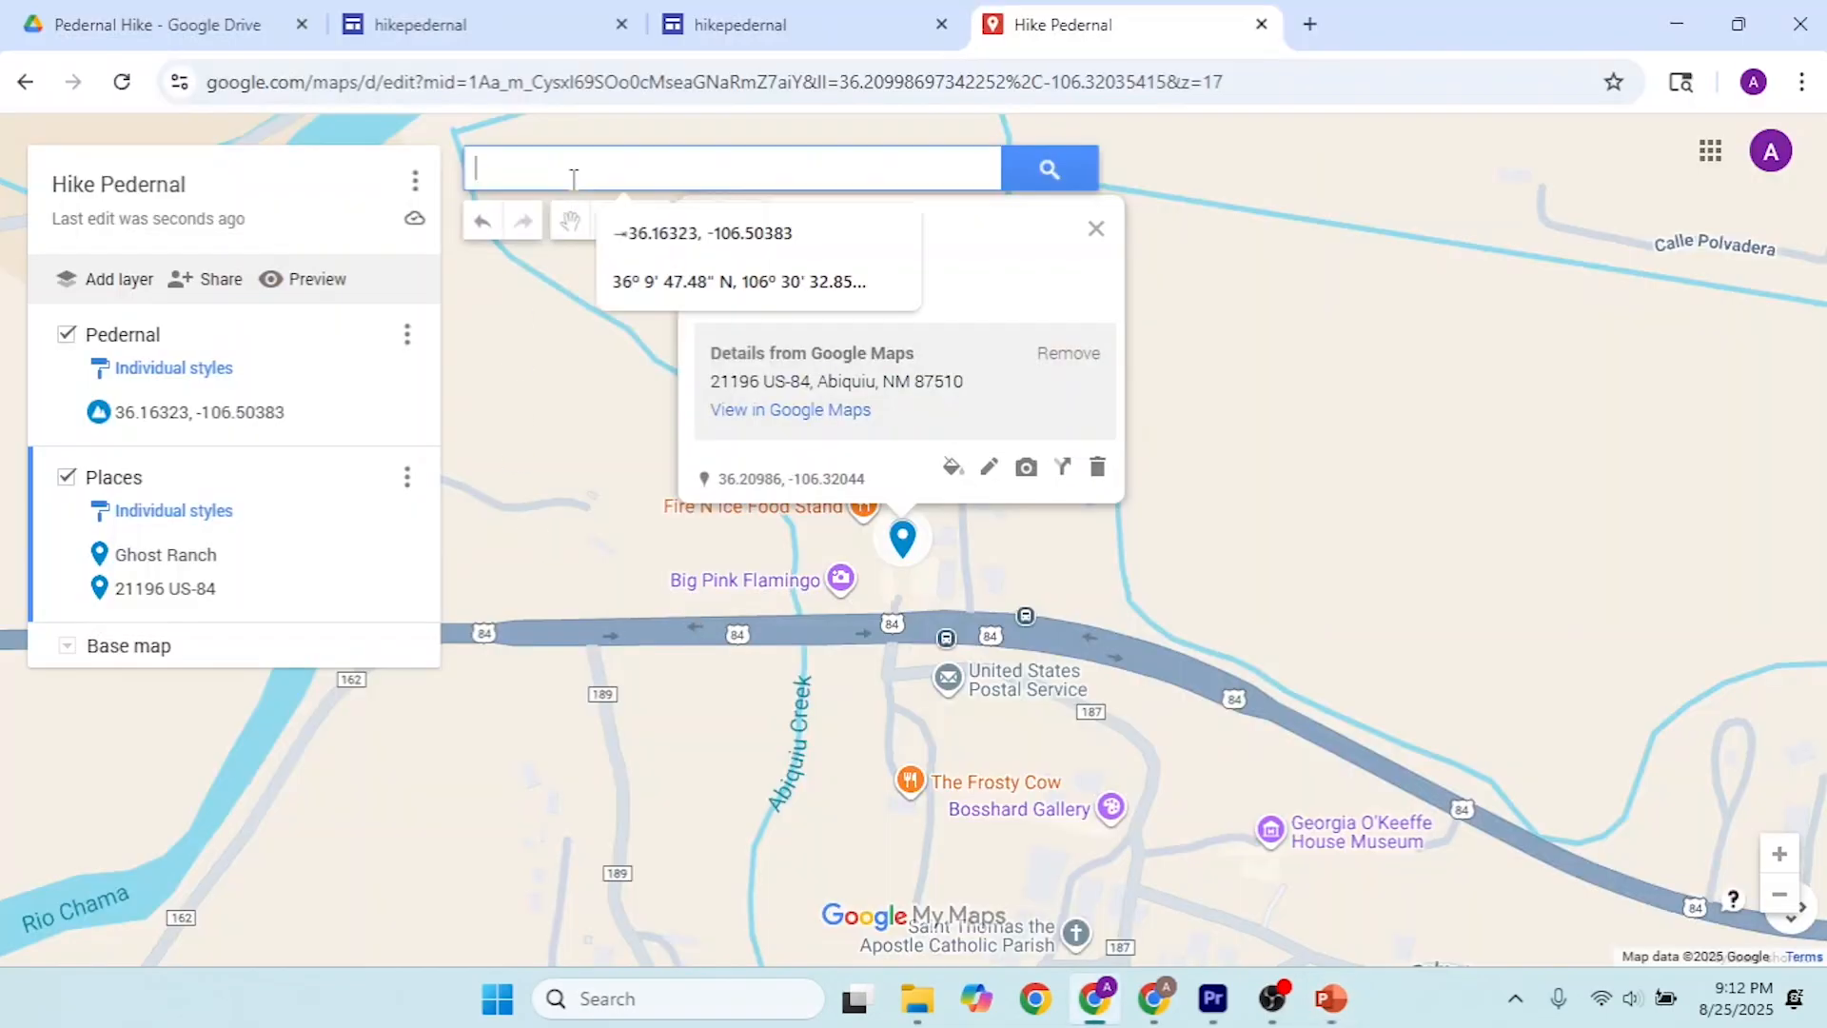
pyautogui.hotkey('ctrl', 'v')
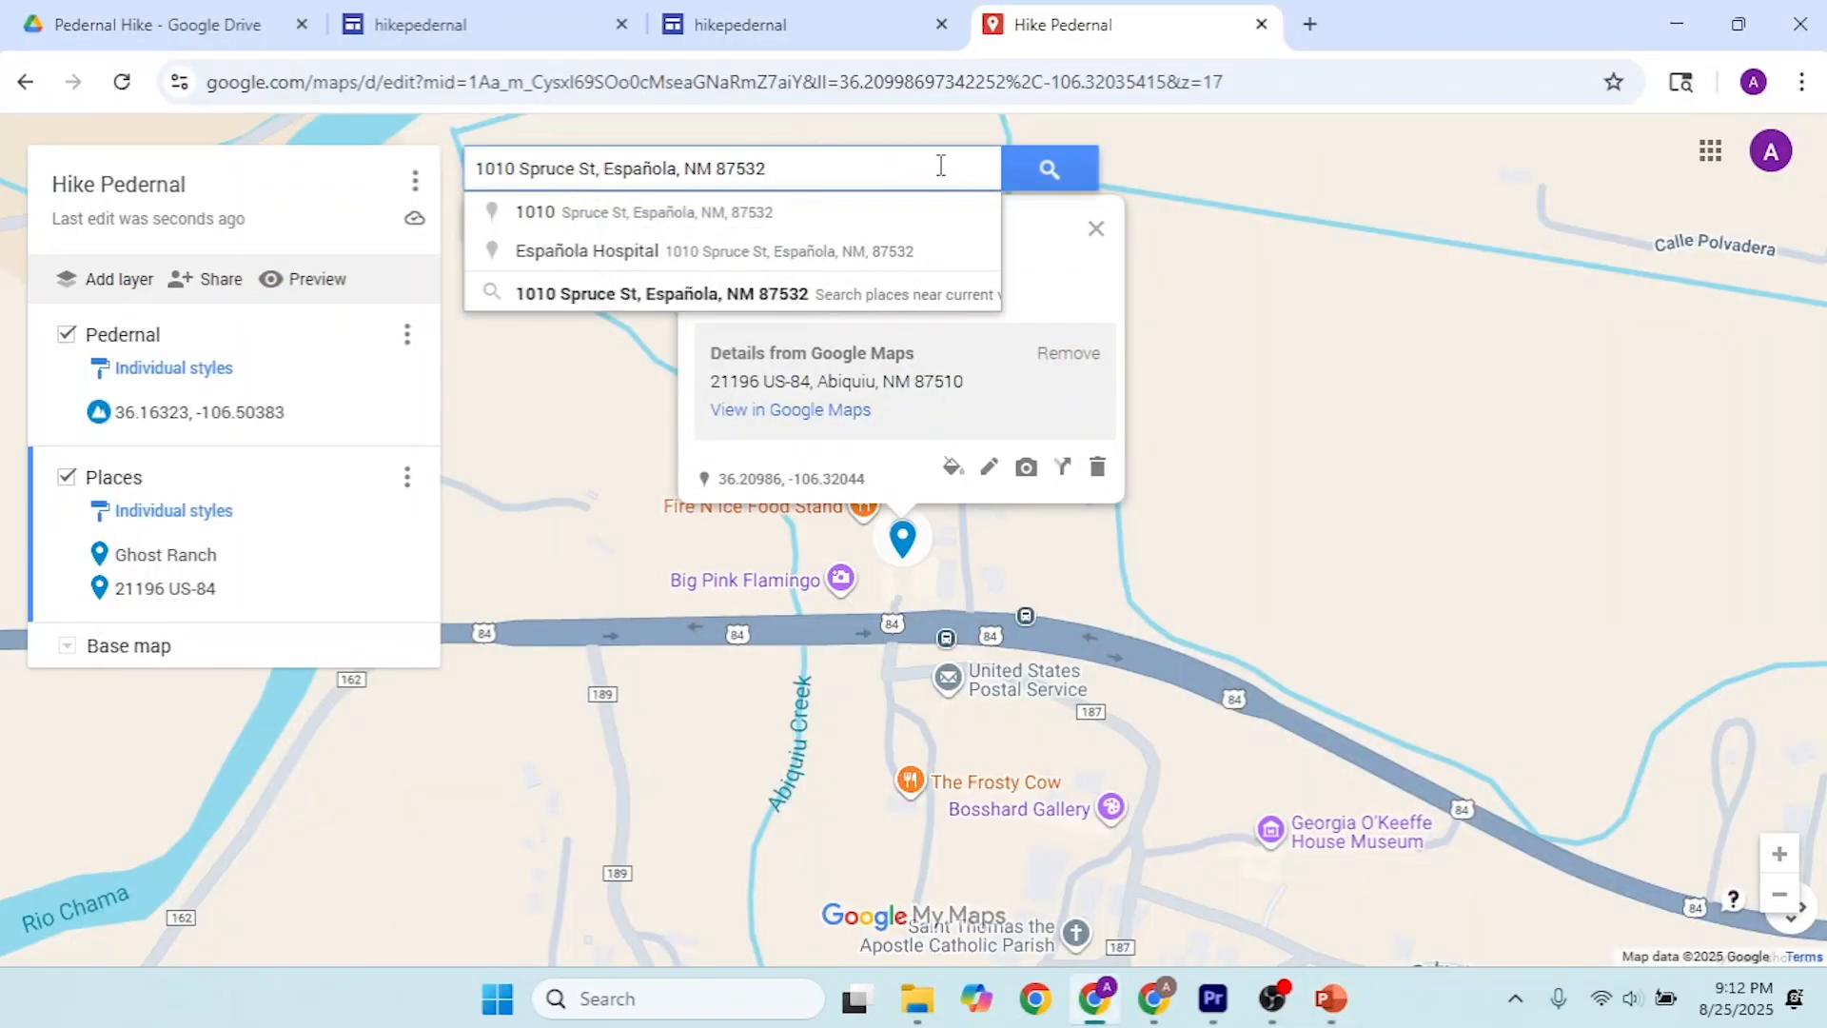
pyautogui.click(1052, 172)
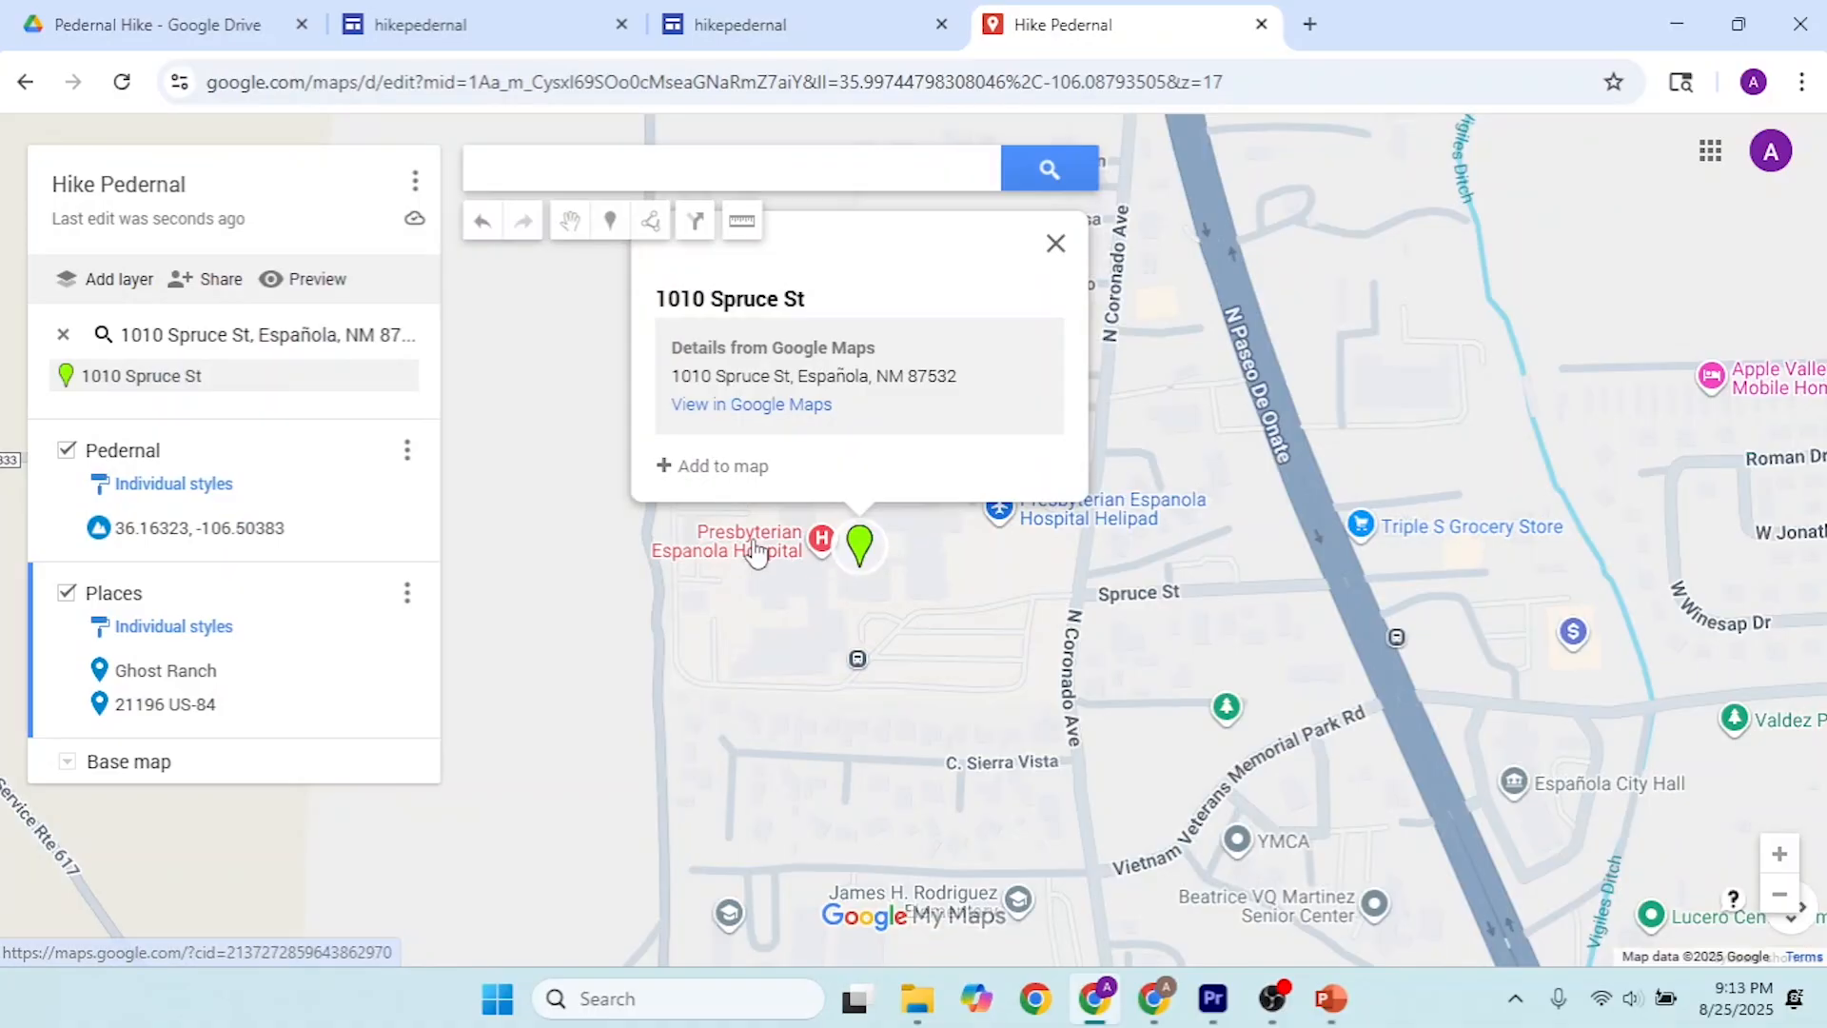
pyautogui.click(757, 557)
pyautogui.click(674, 545)
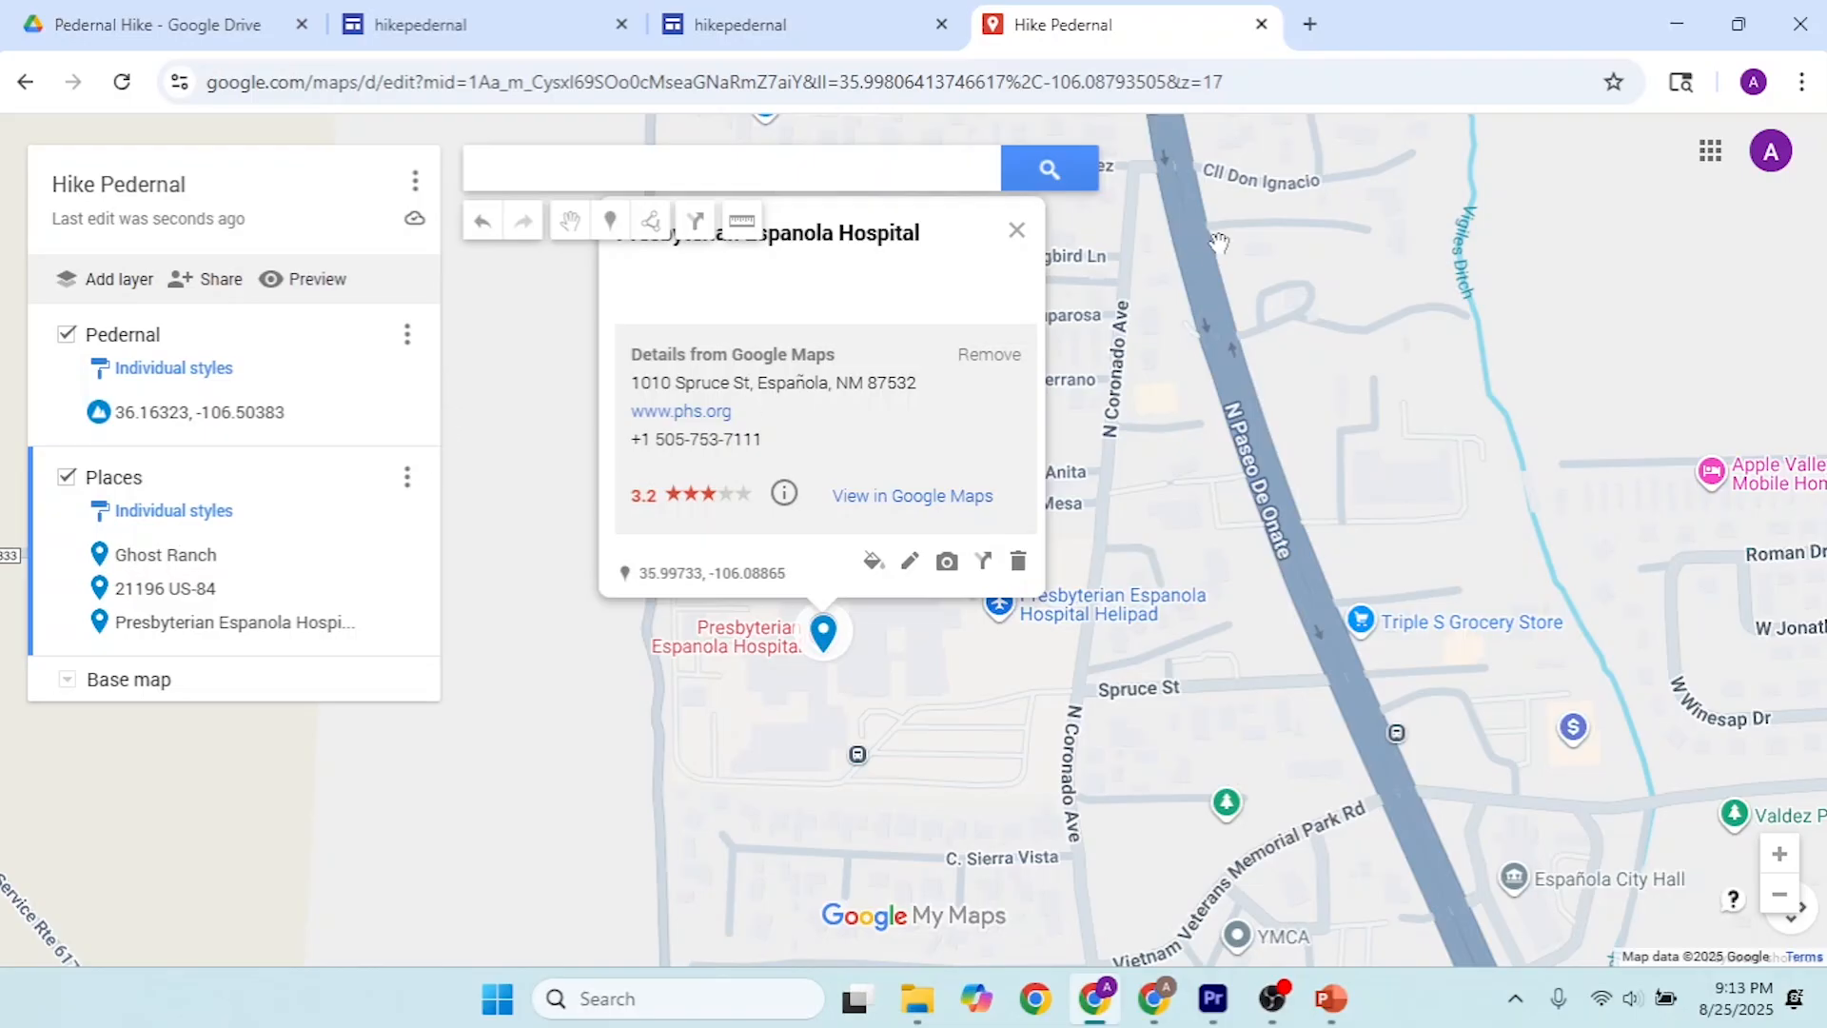
pyautogui.click(1017, 231)
# Step: Change the map's base map style to satellite imagery
pyautogui.scroll(-1, 978, 395)
pyautogui.scroll(-5, 979, 396)
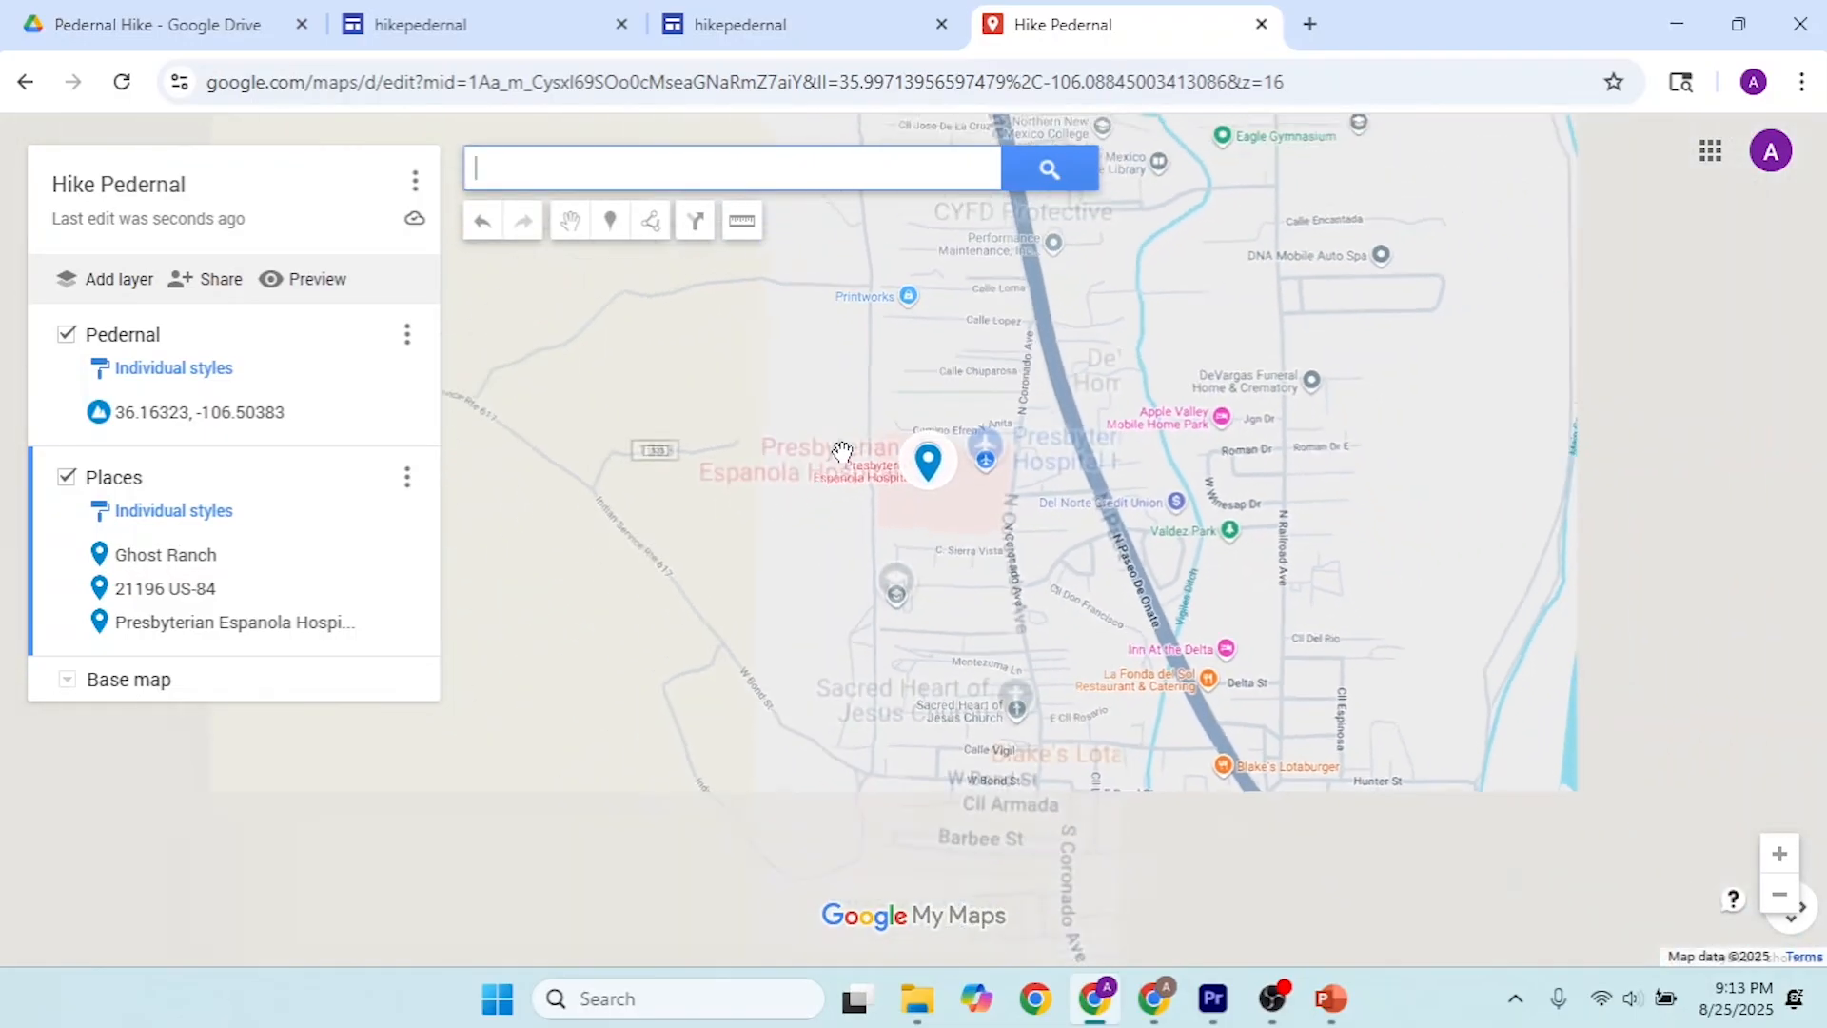
pyautogui.scroll(-3, 757, 482)
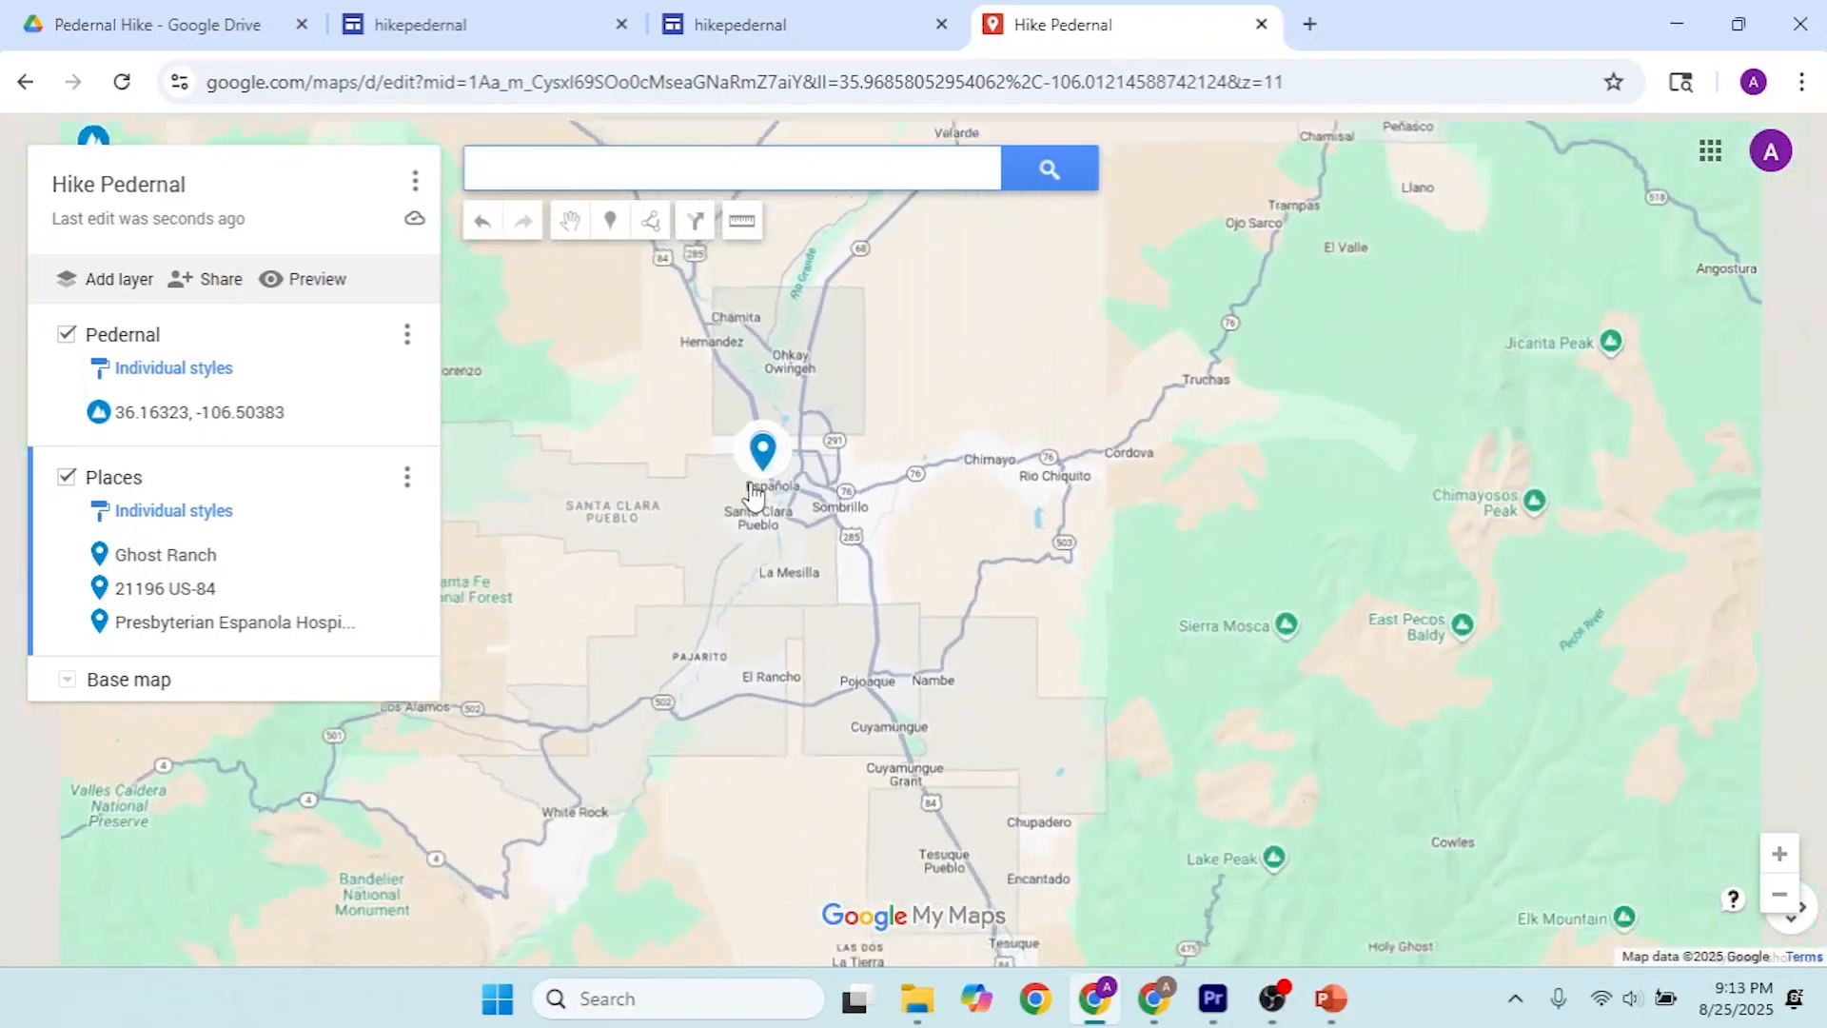
pyautogui.moveTo(753, 605); pyautogui.dragTo(787, 705)
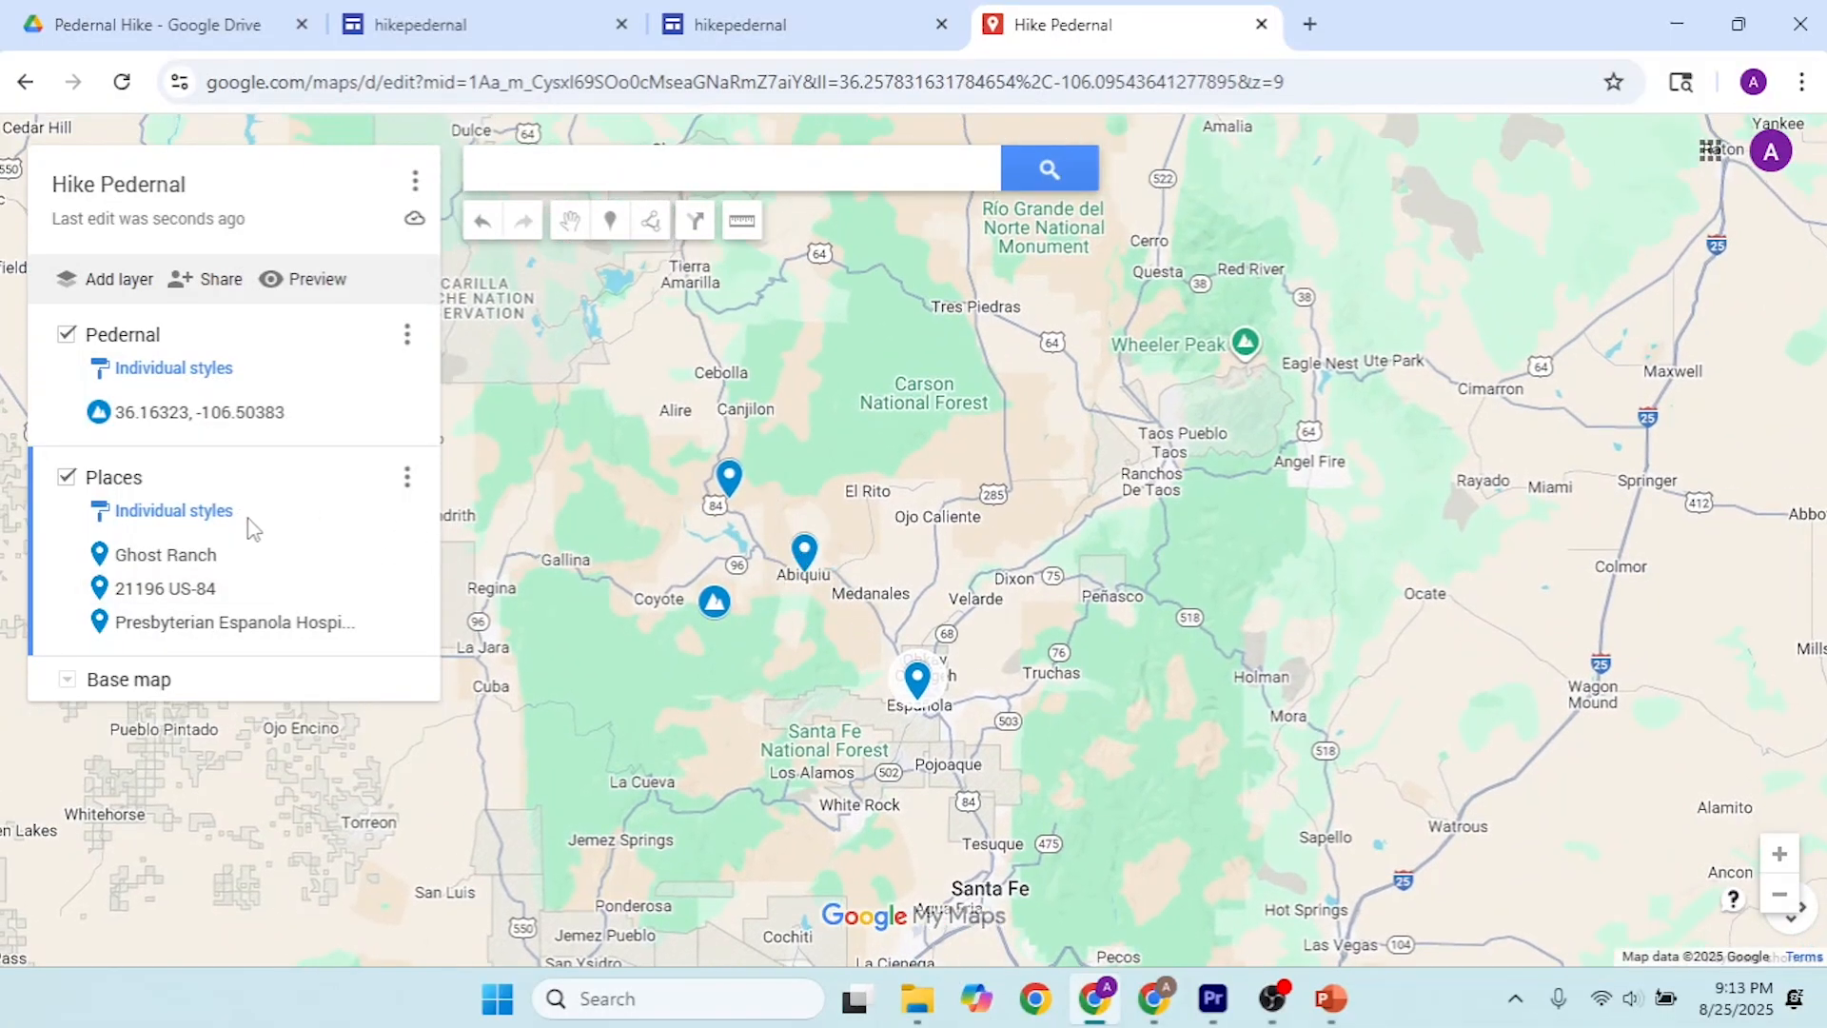
pyautogui.click(67, 686)
pyautogui.click(219, 440)
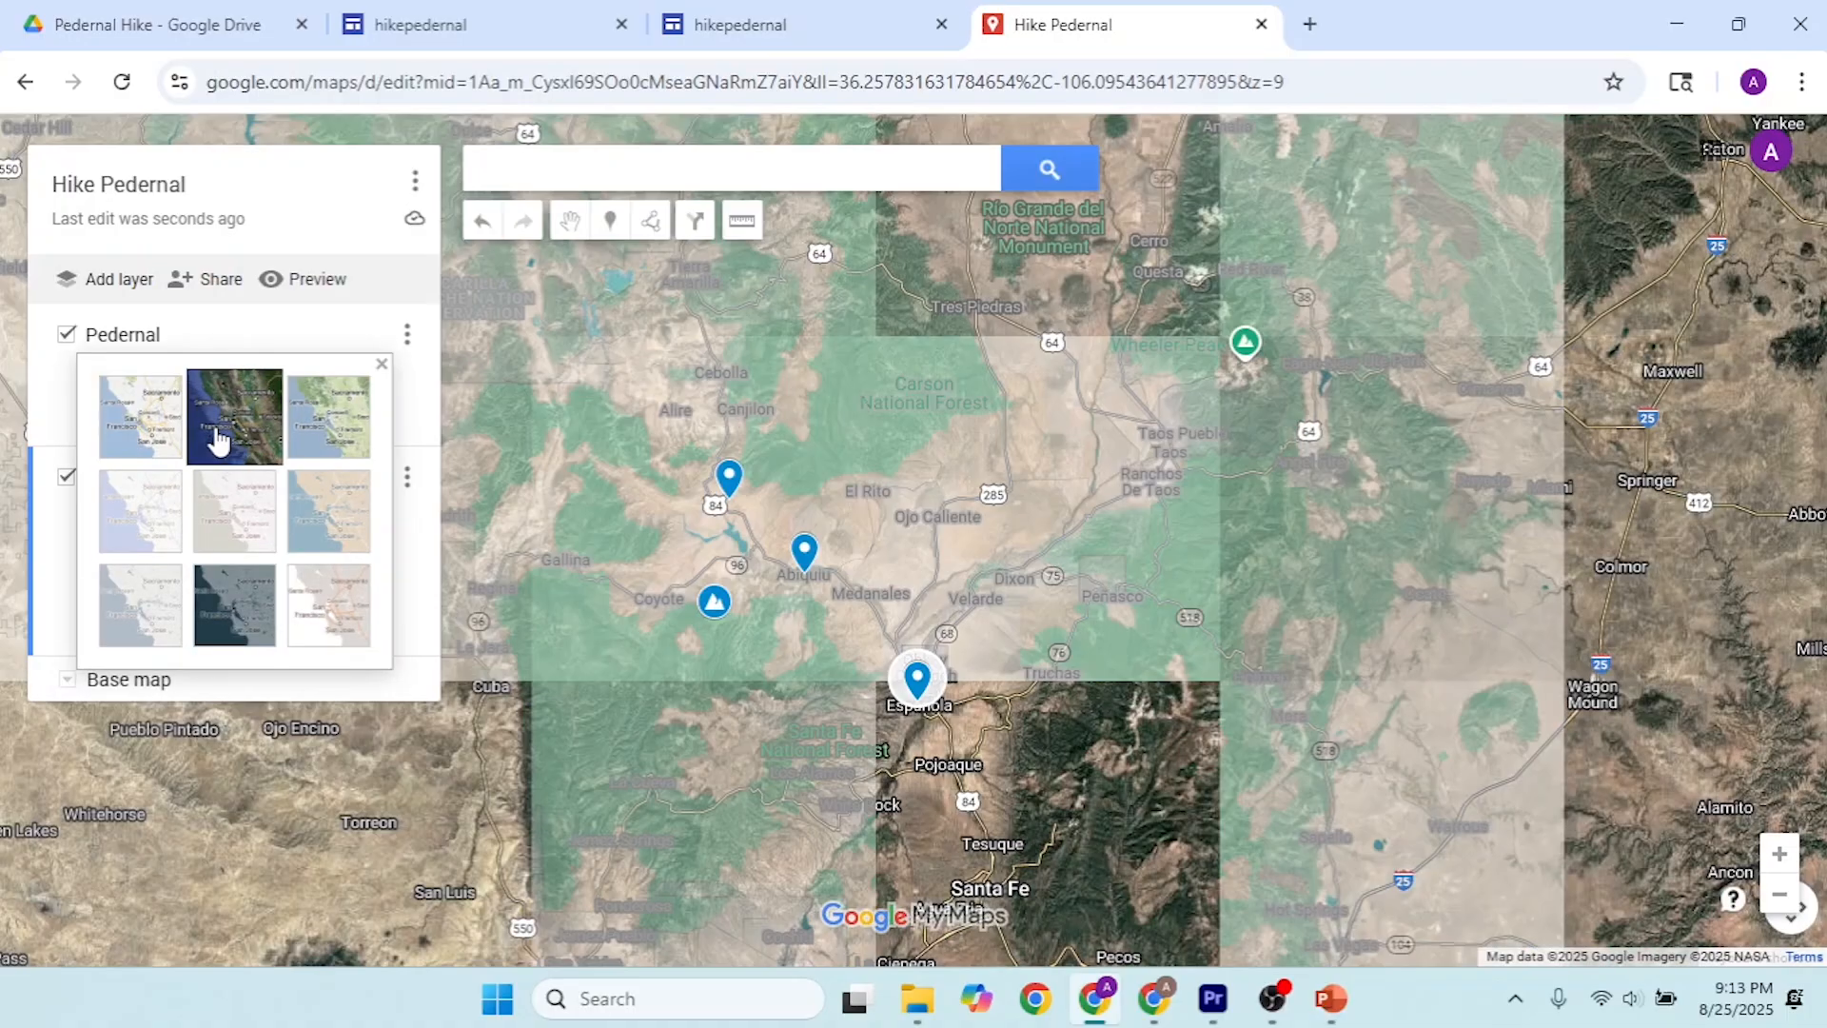
# Step: Review the satellite map around the placed points, and check the embedded Hike Pedernal map on the published page and in the Sites editor
pyautogui.scroll(-1, 777, 510)
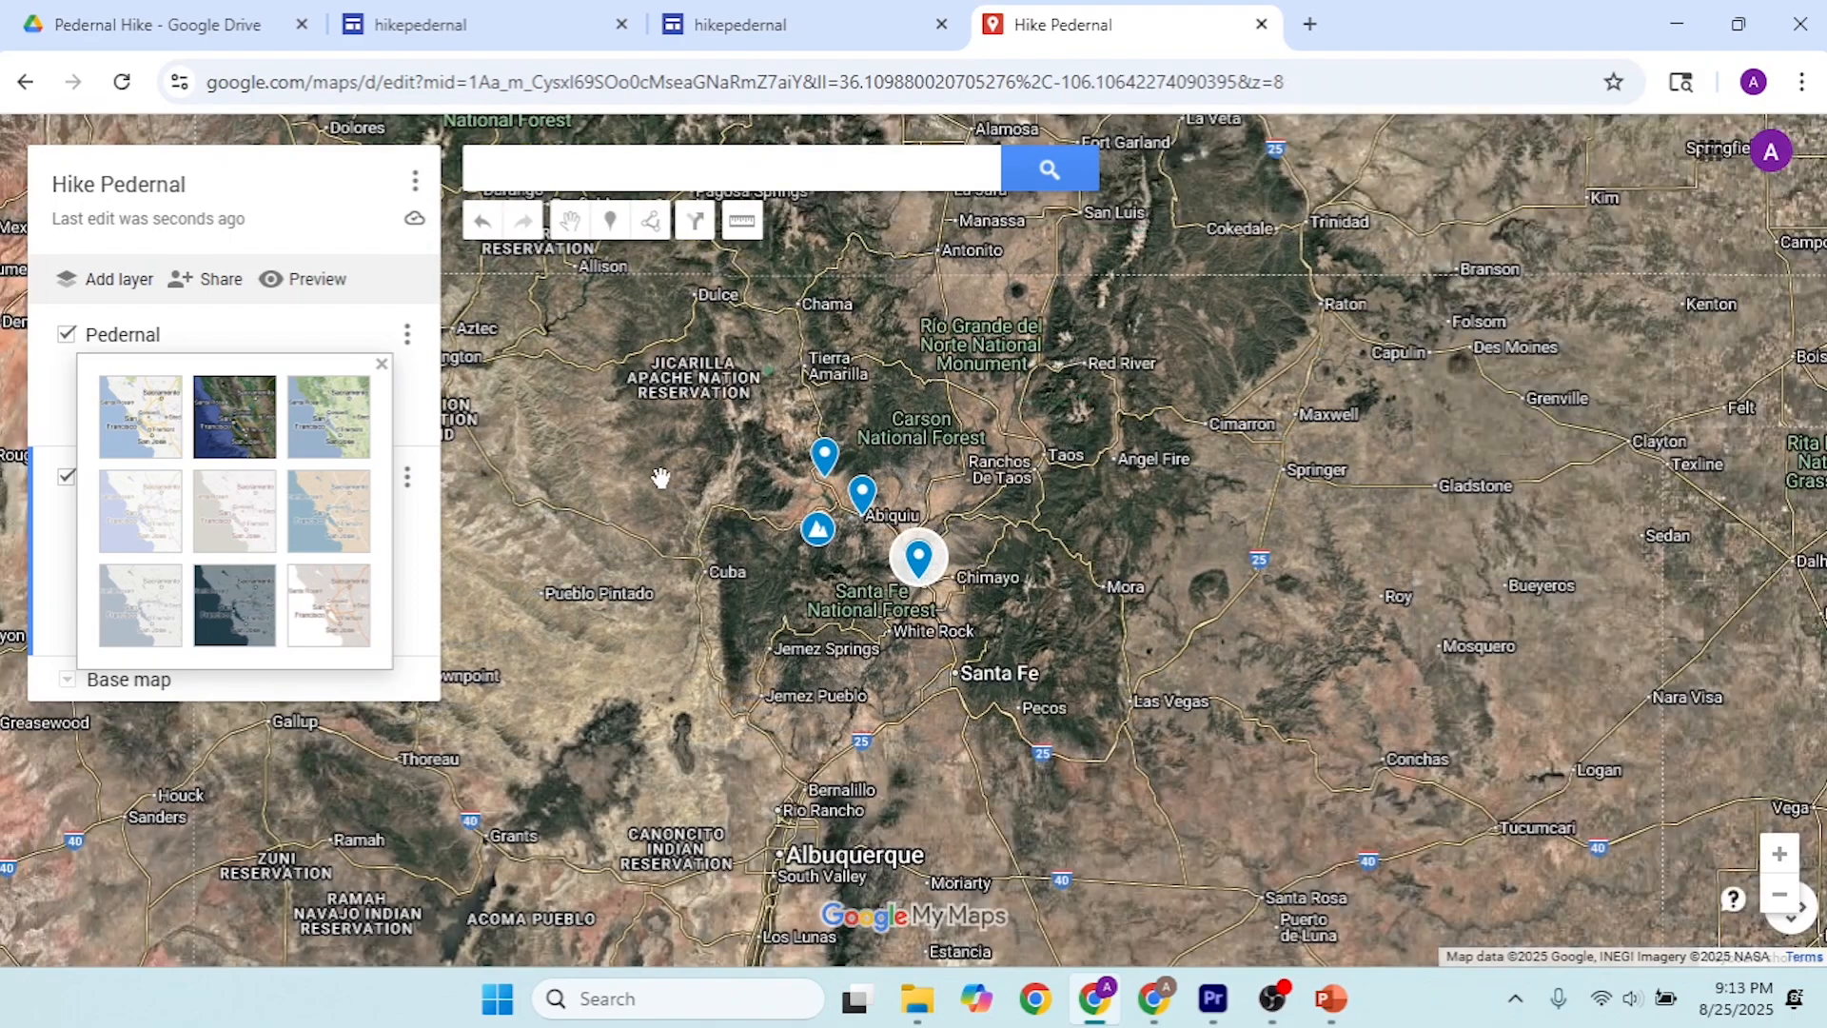
pyautogui.moveTo(665, 489); pyautogui.dragTo(815, 532)
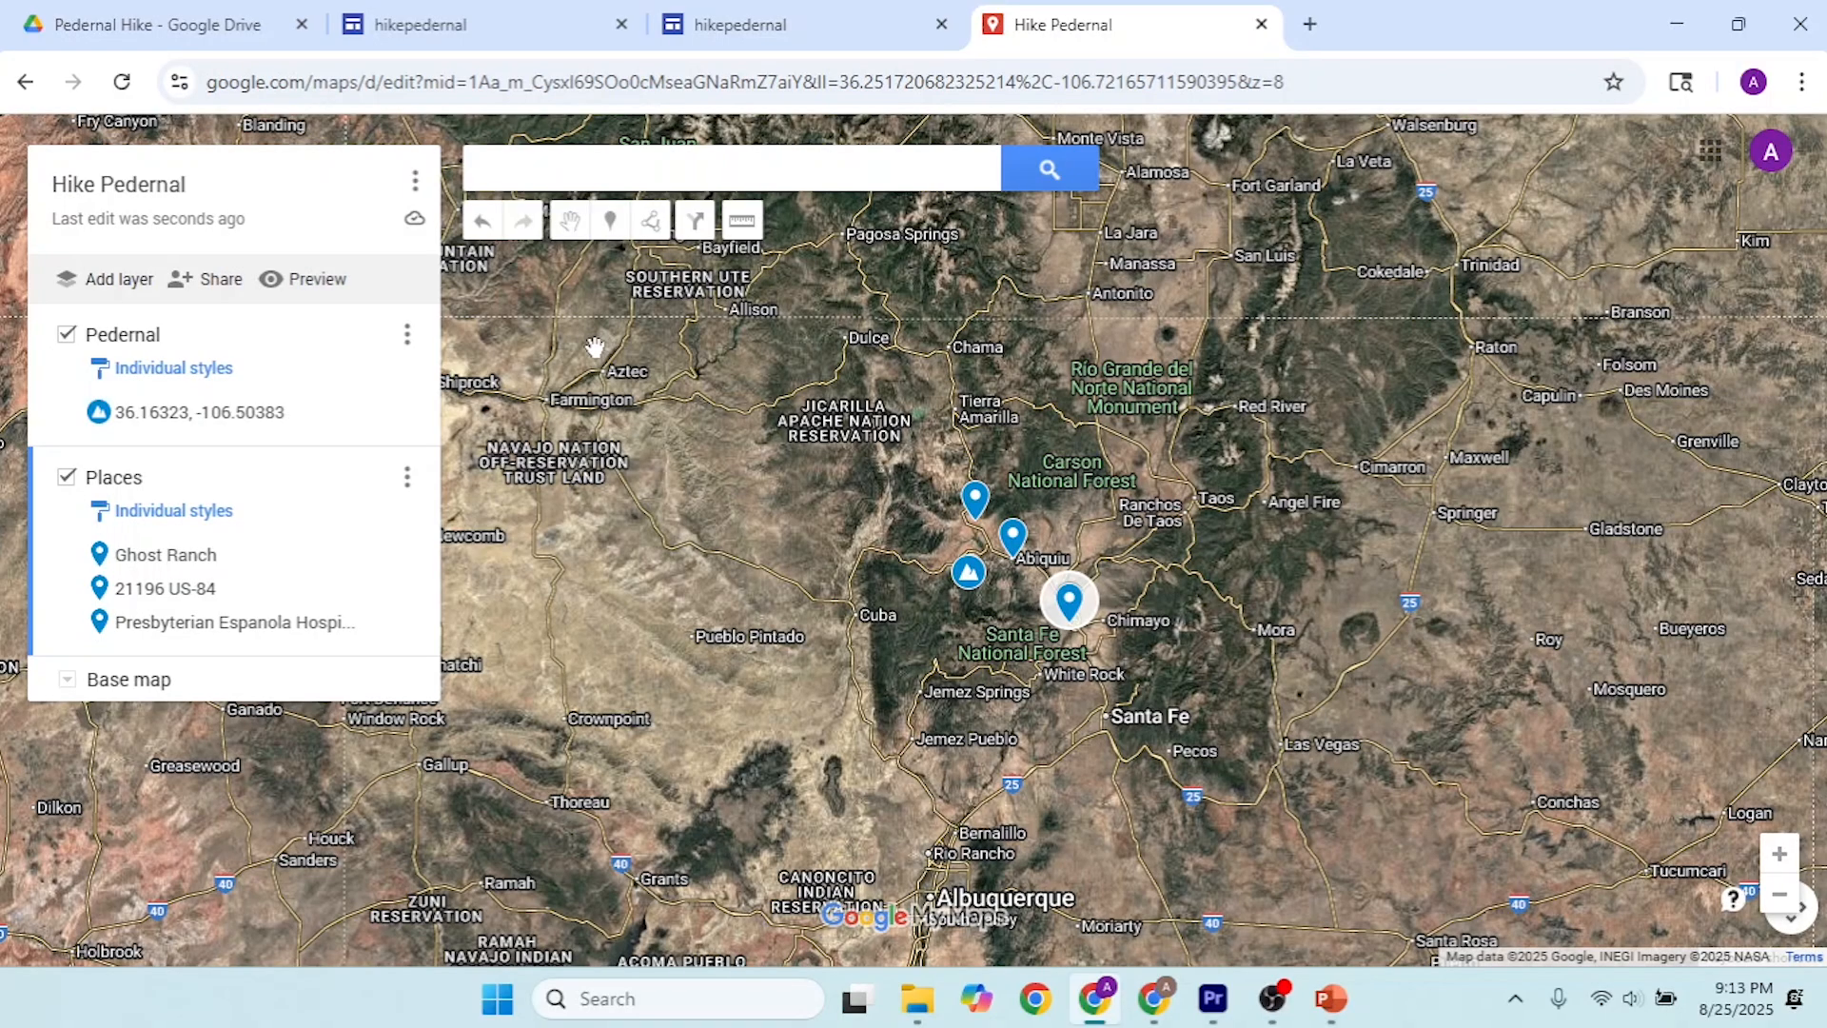
pyautogui.click(732, 10)
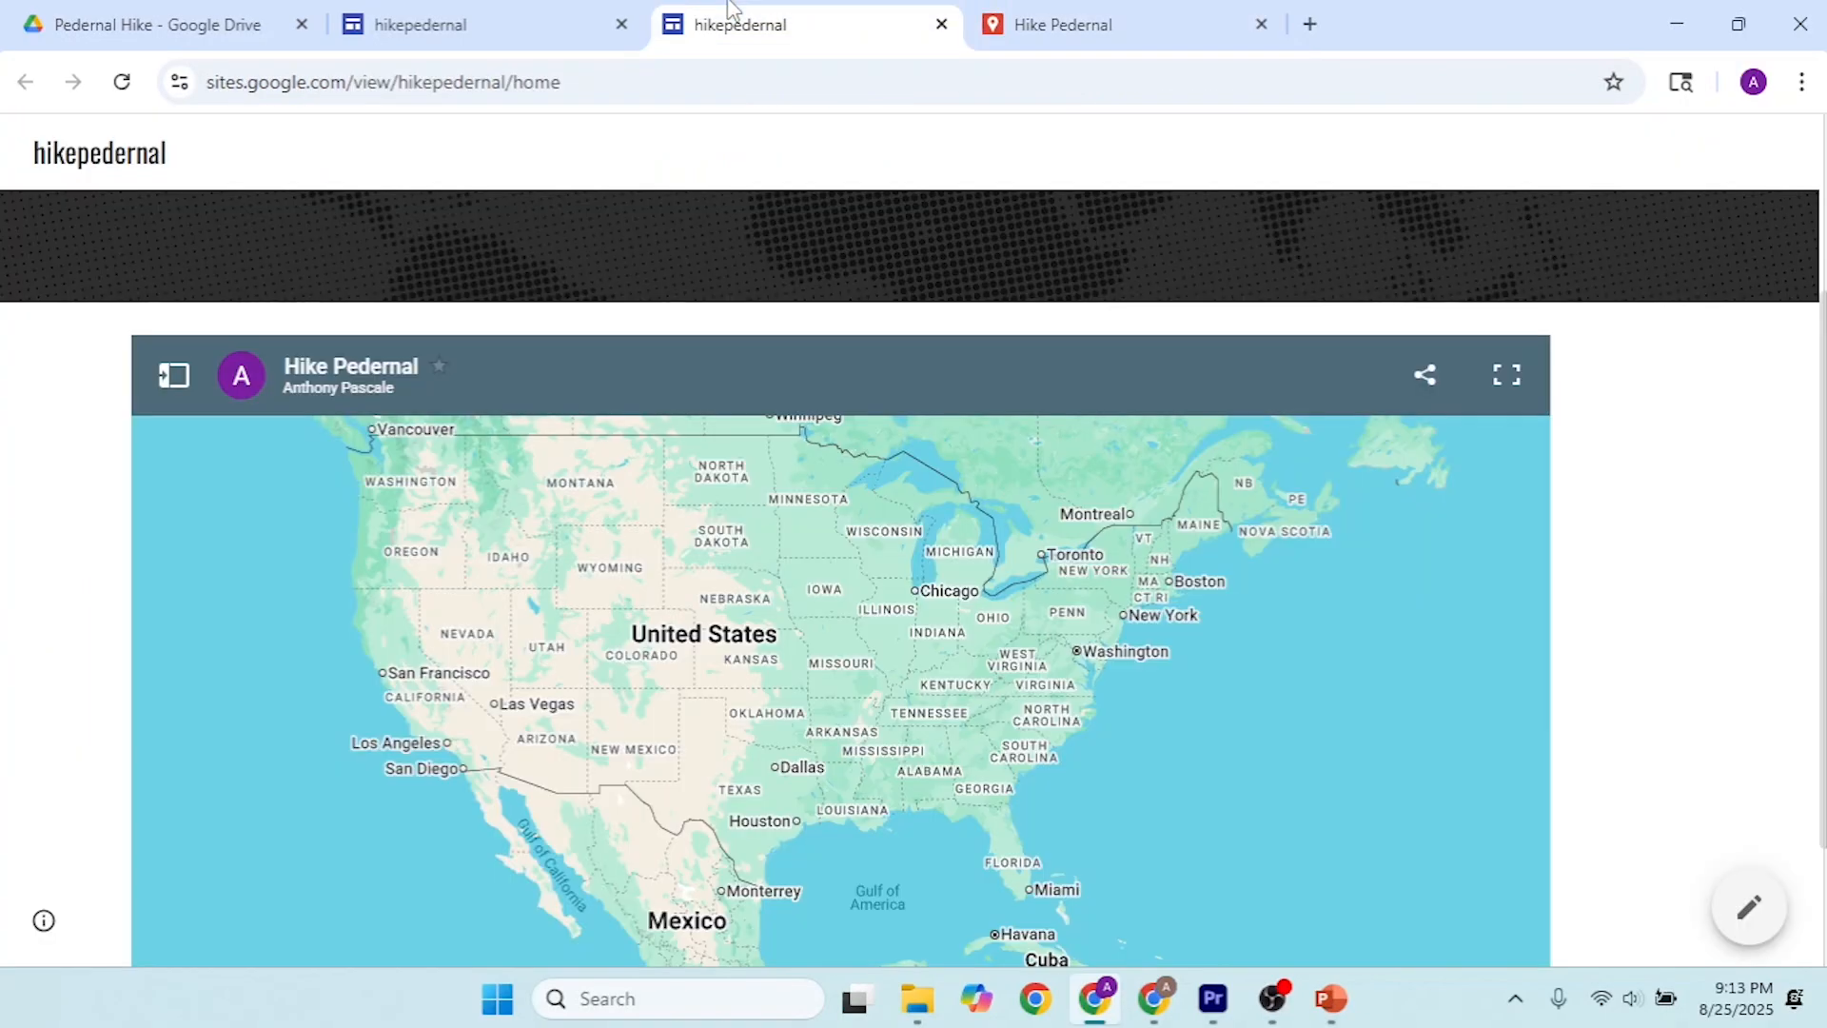
pyautogui.click(516, 13)
pyautogui.scroll(-7, 820, 433)
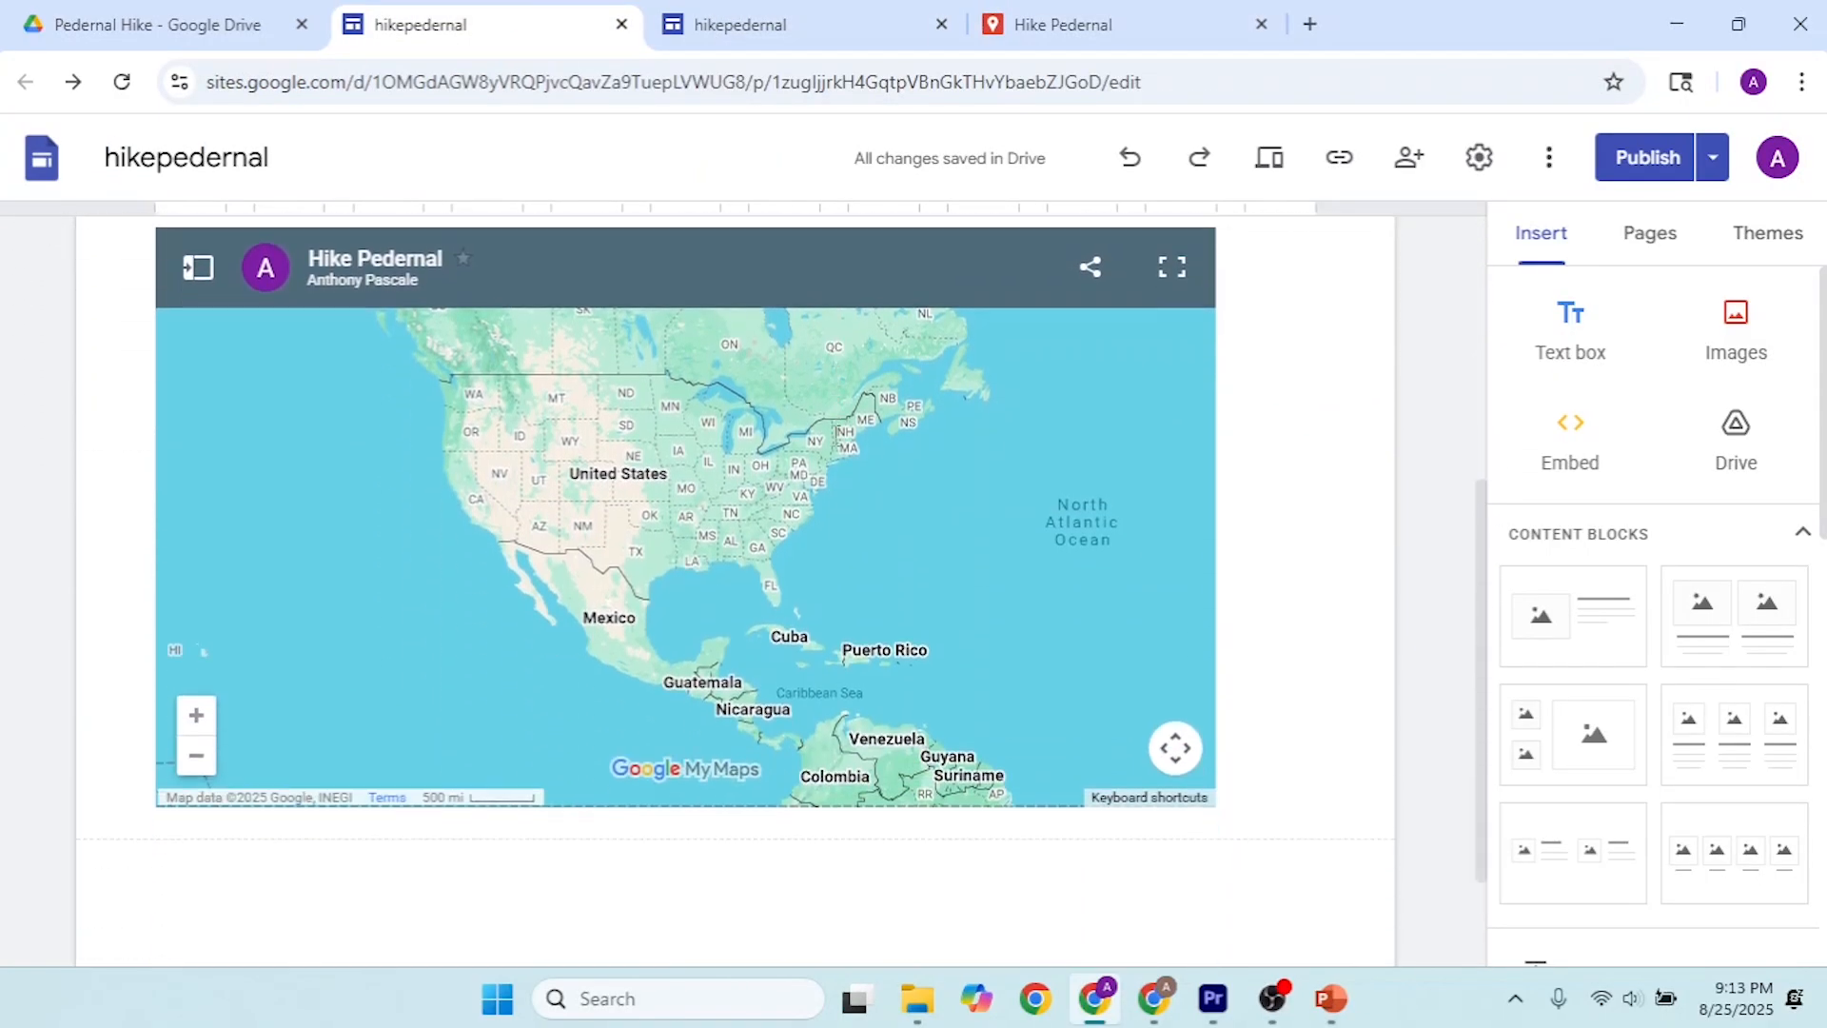
pyautogui.scroll(5, 835, 436)
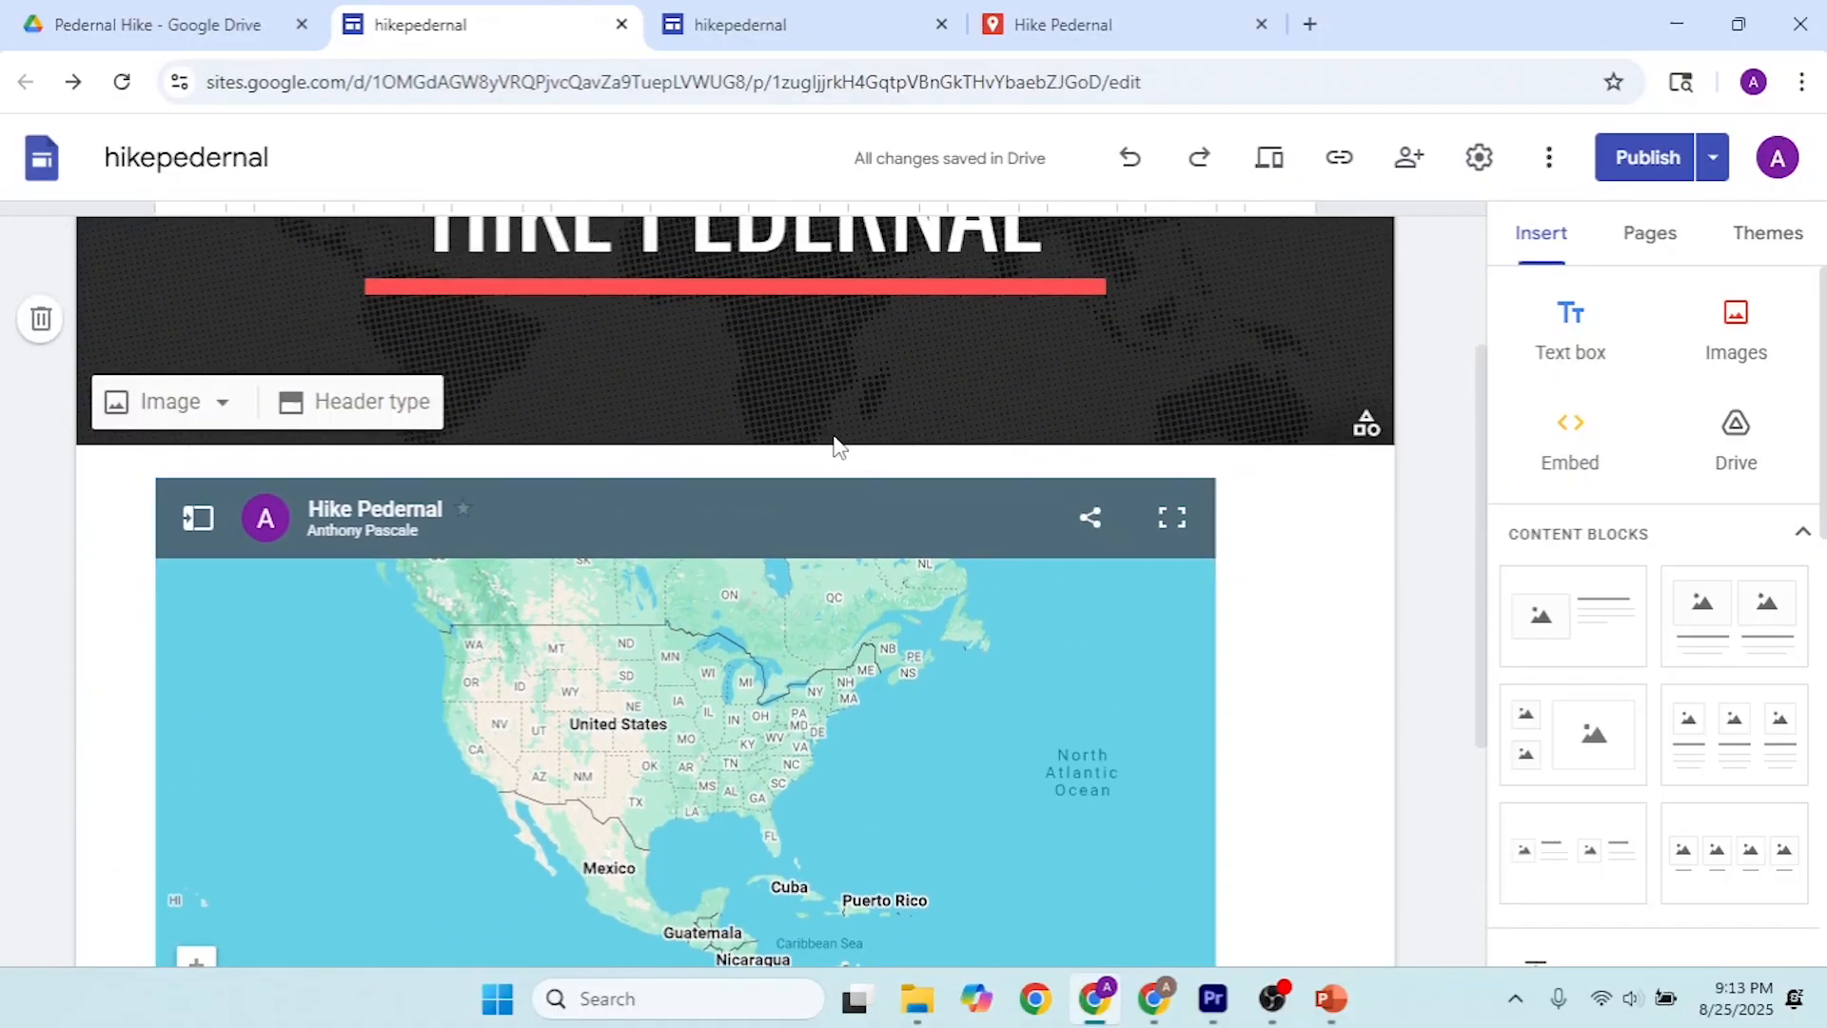
pyautogui.scroll(-2, 836, 445)
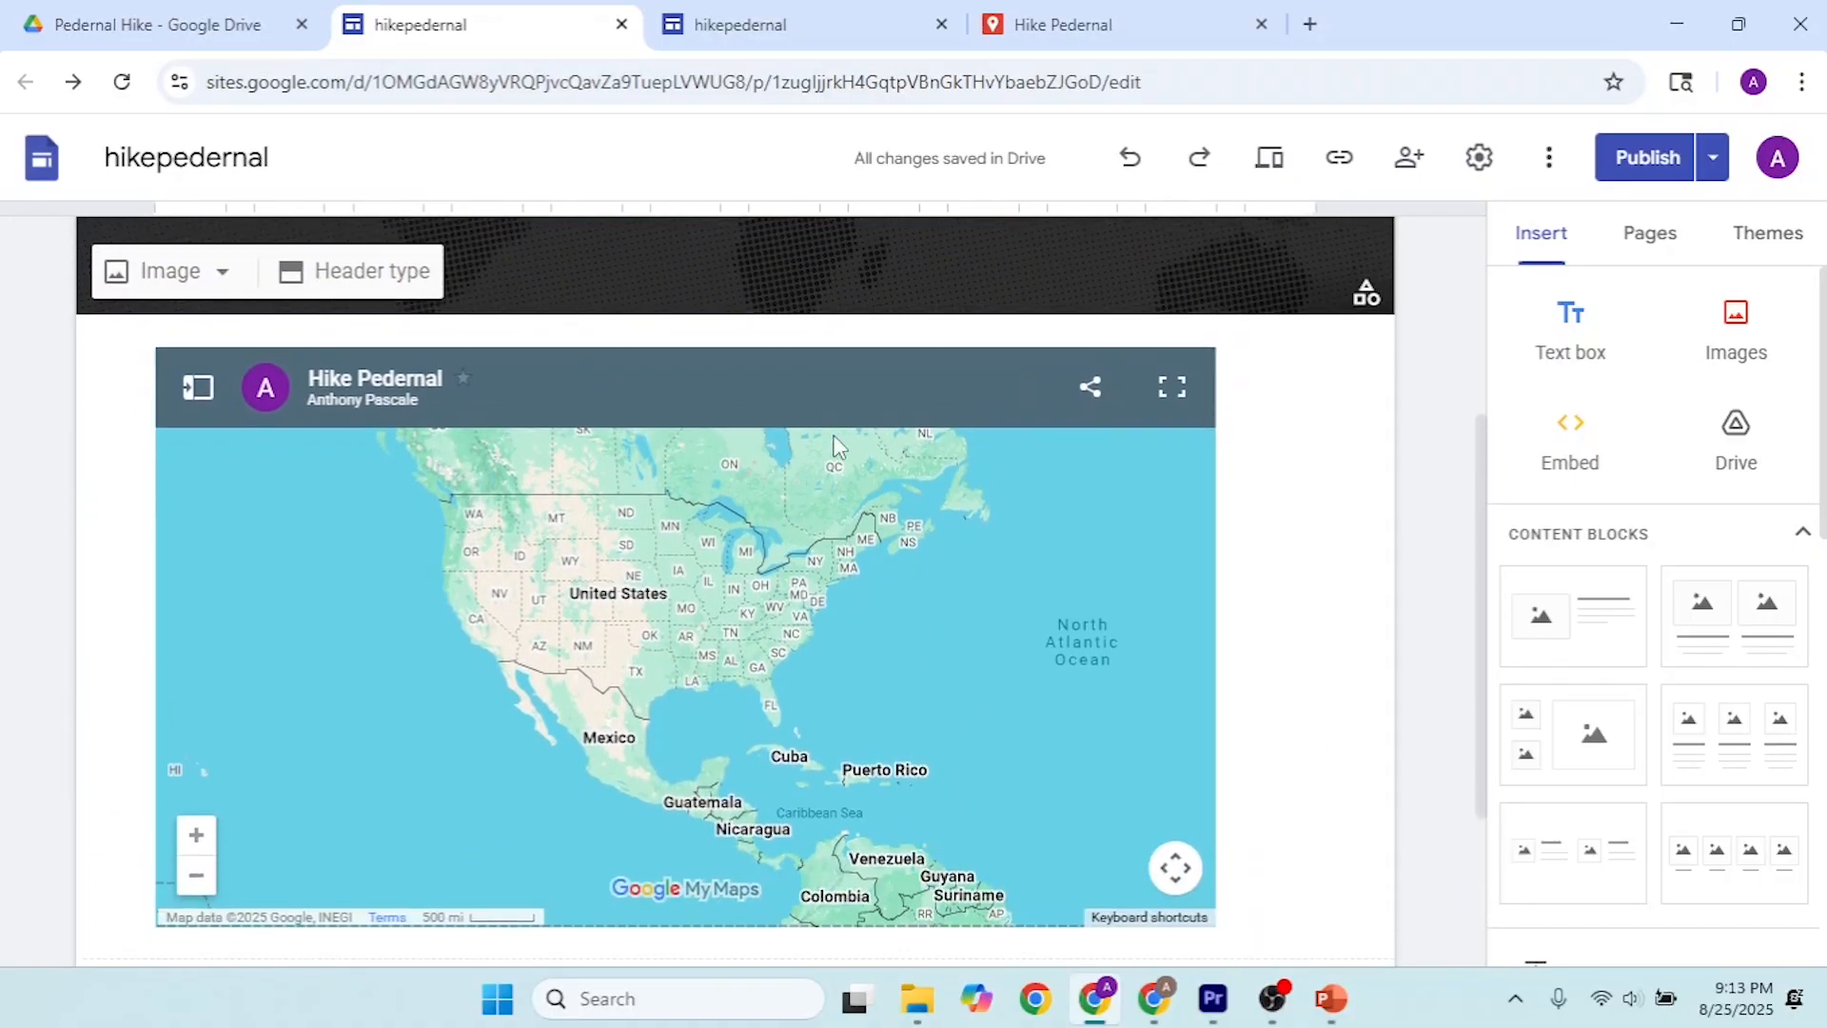
# Step: Switch to the AllTrails page for Cerro Pedernal and open the options for downloading the trail's route
pyautogui.click(1153, 1017)
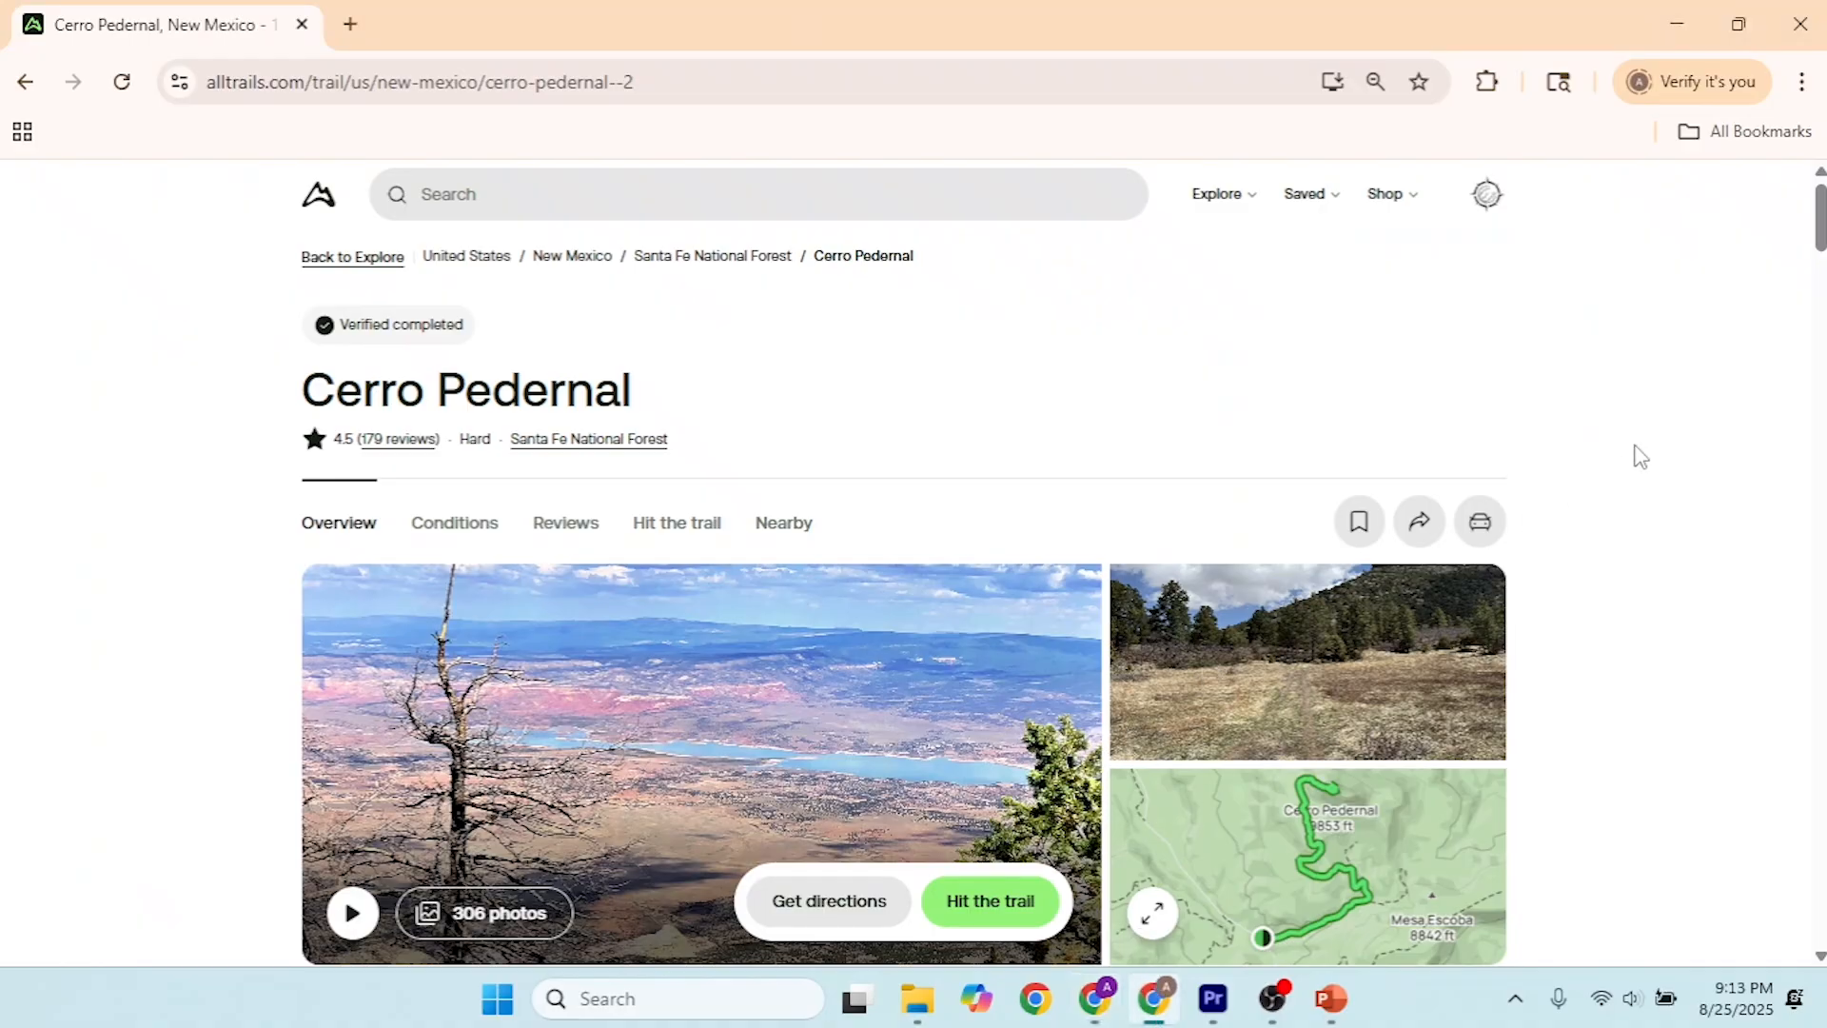
pyautogui.scroll(-3, 1820, 228)
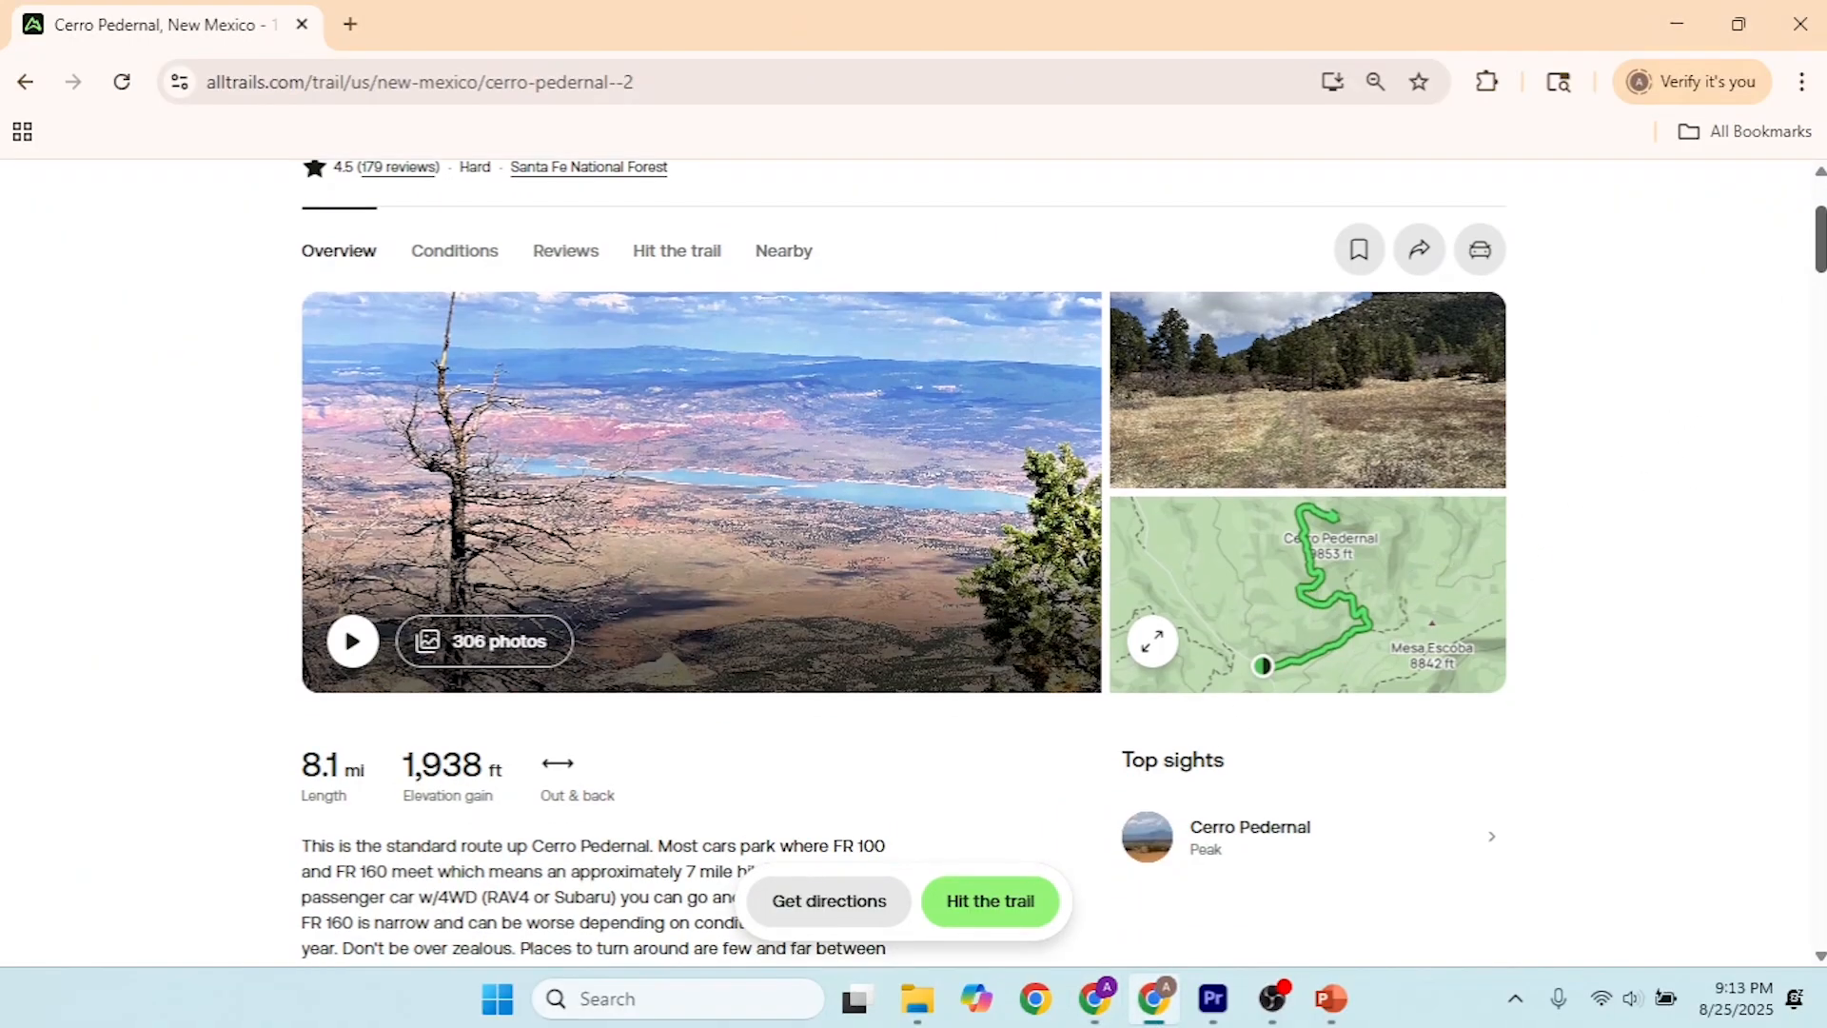
pyautogui.scroll(3, 1820, 238)
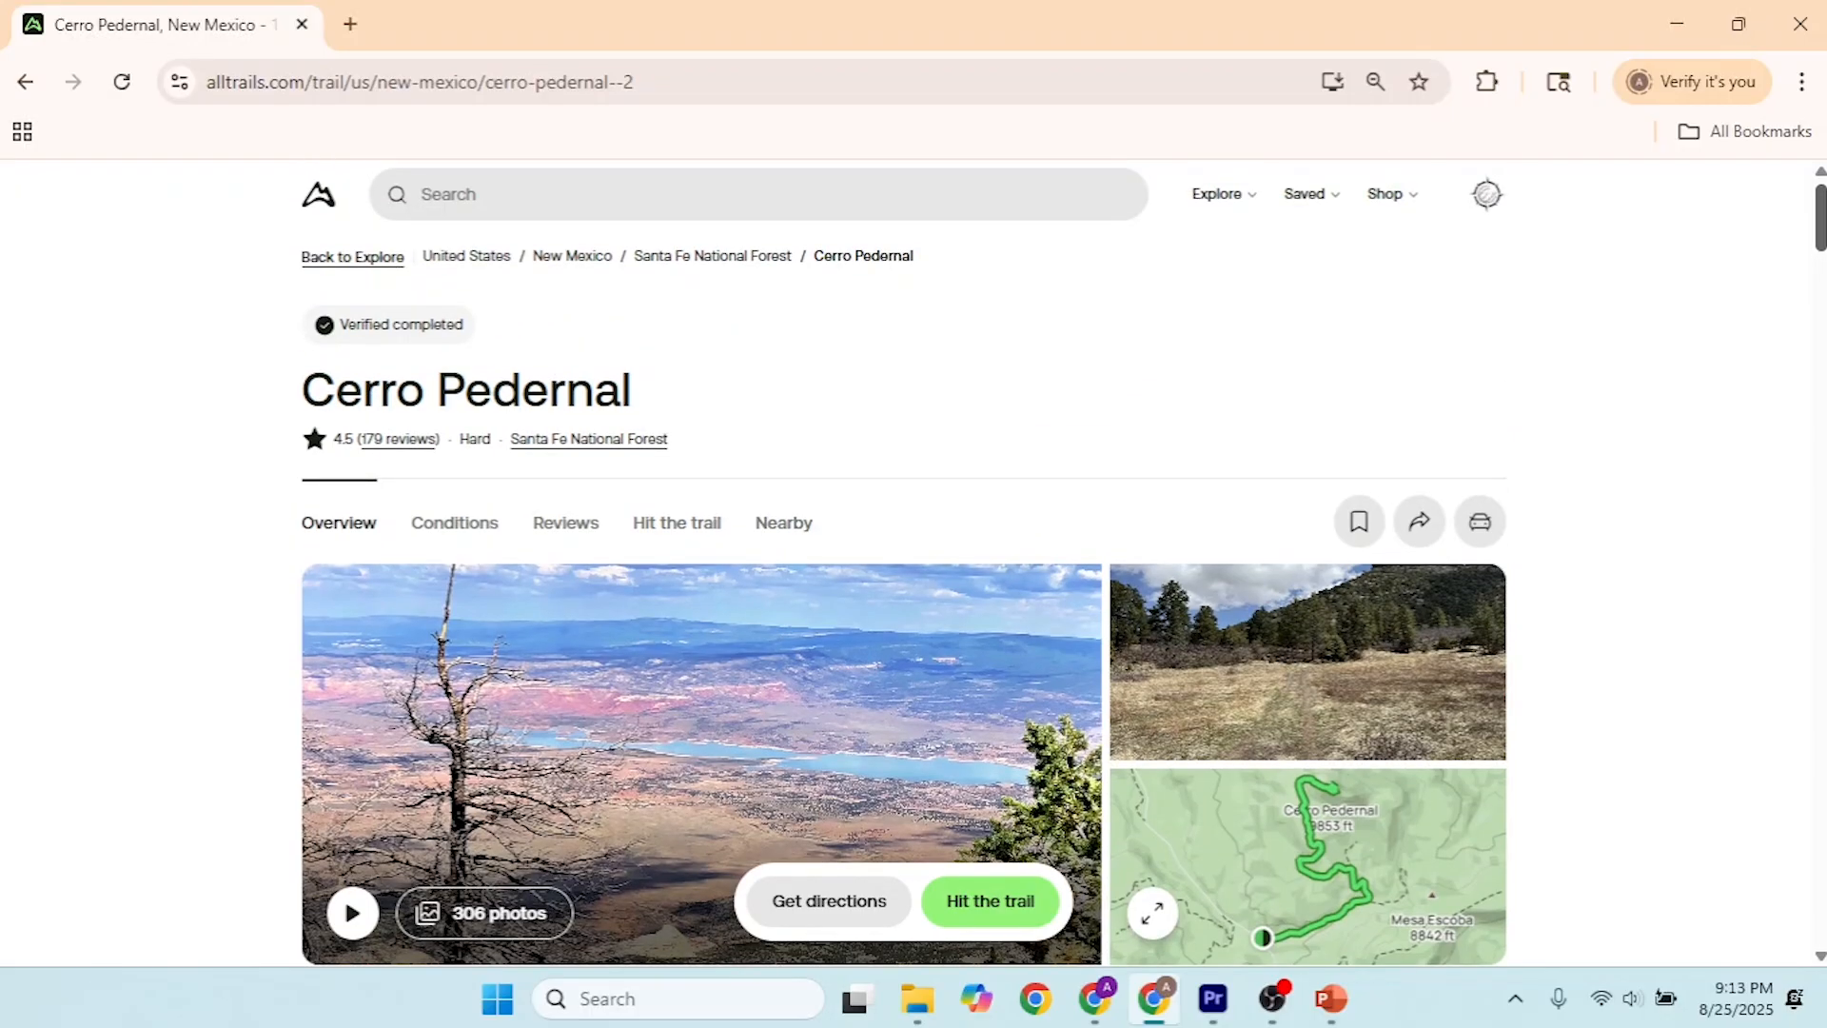
pyautogui.scroll(-1, 1820, 238)
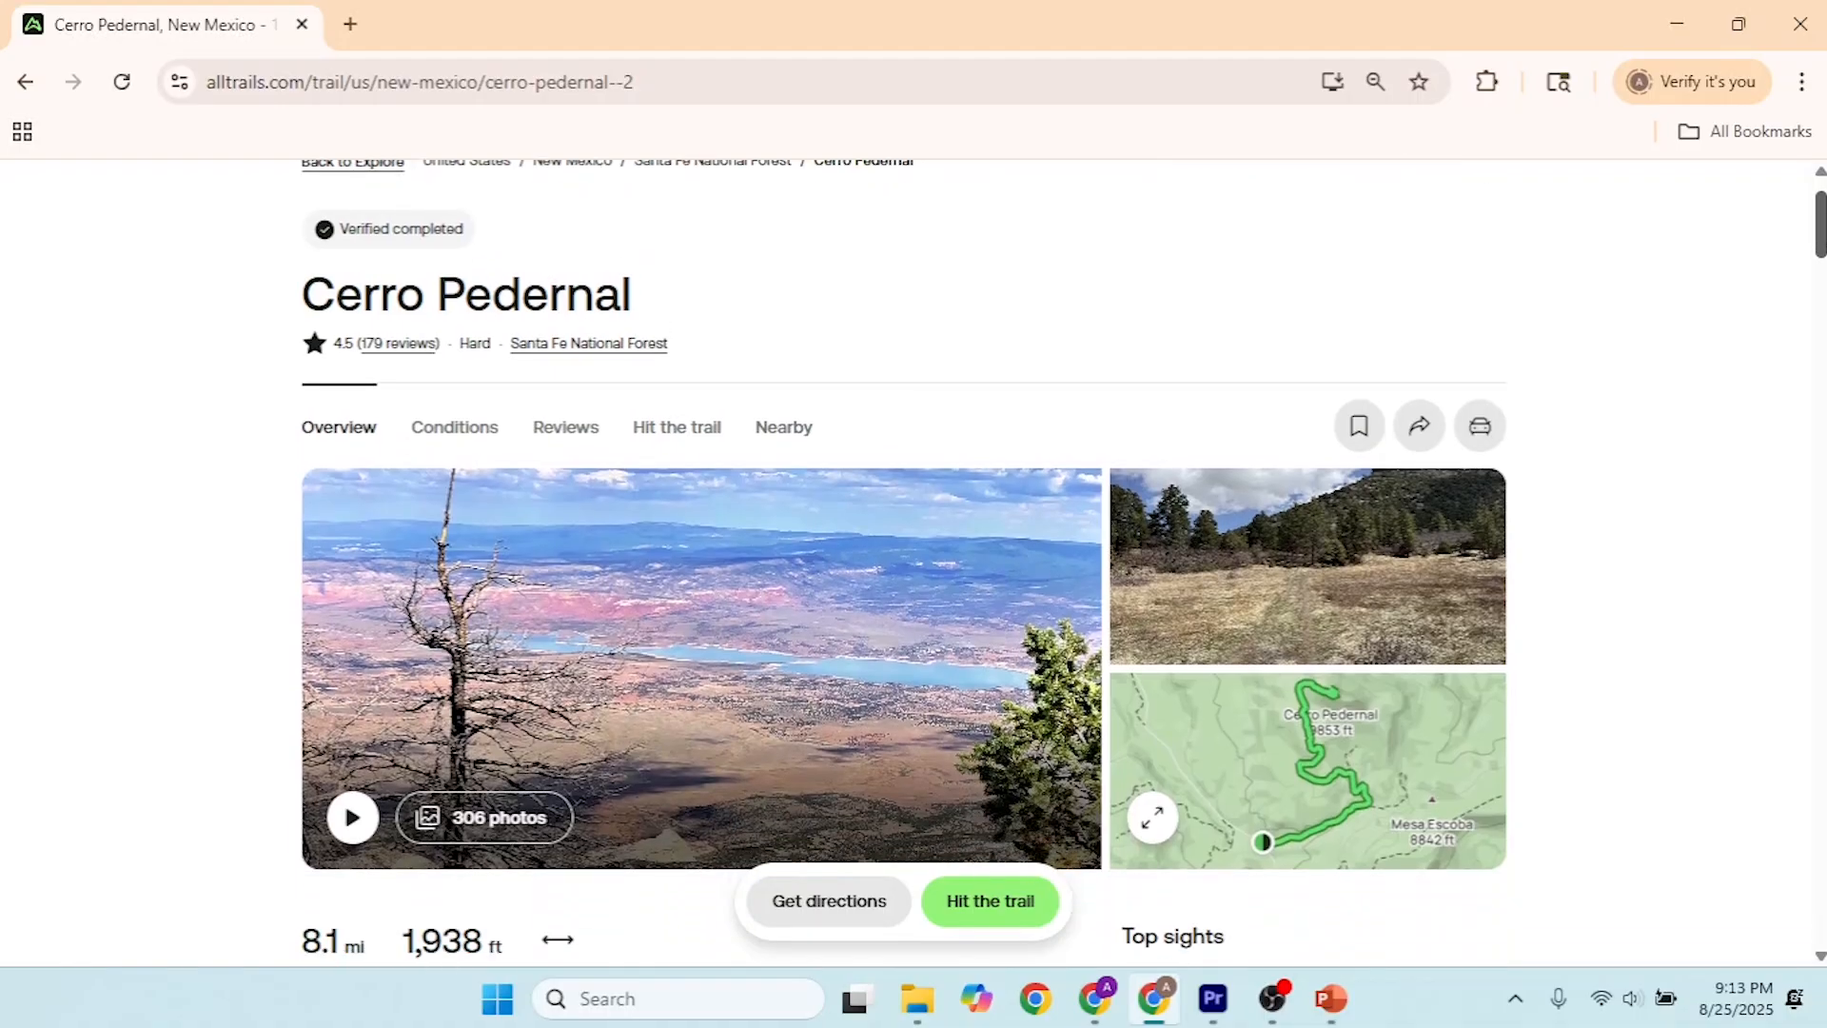
pyautogui.click(682, 440)
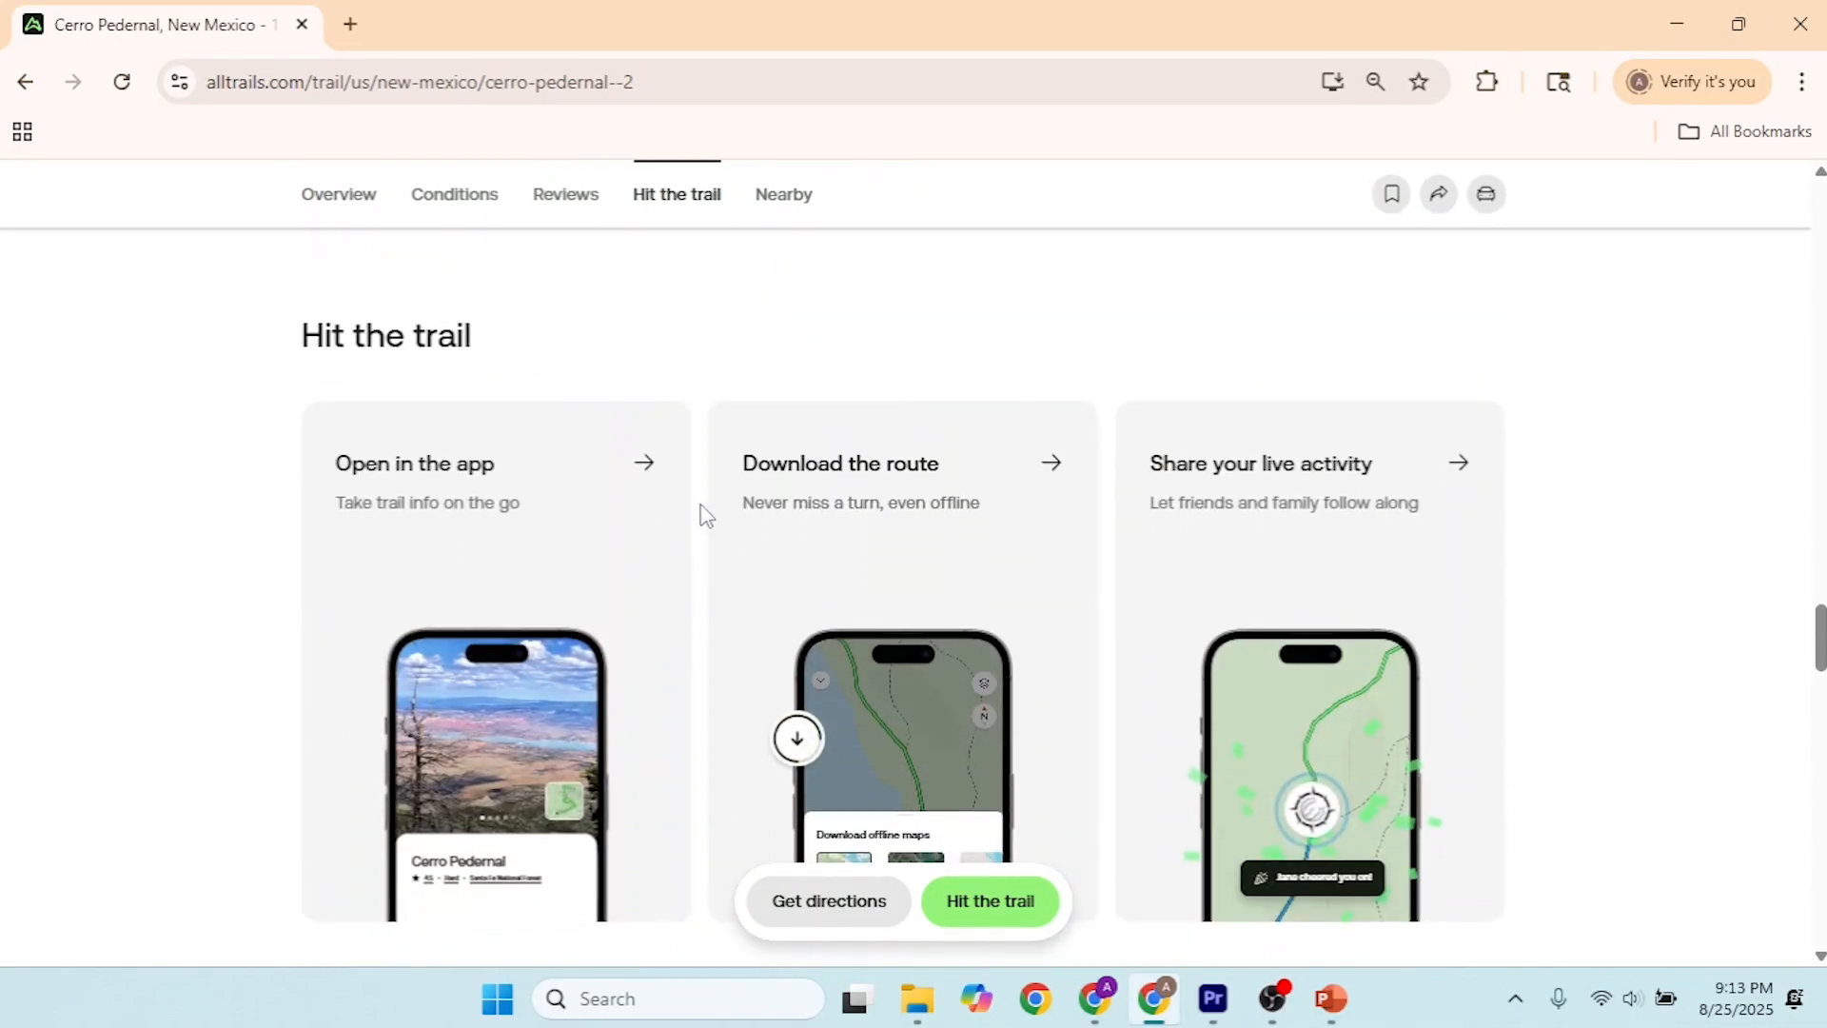
pyautogui.click(907, 473)
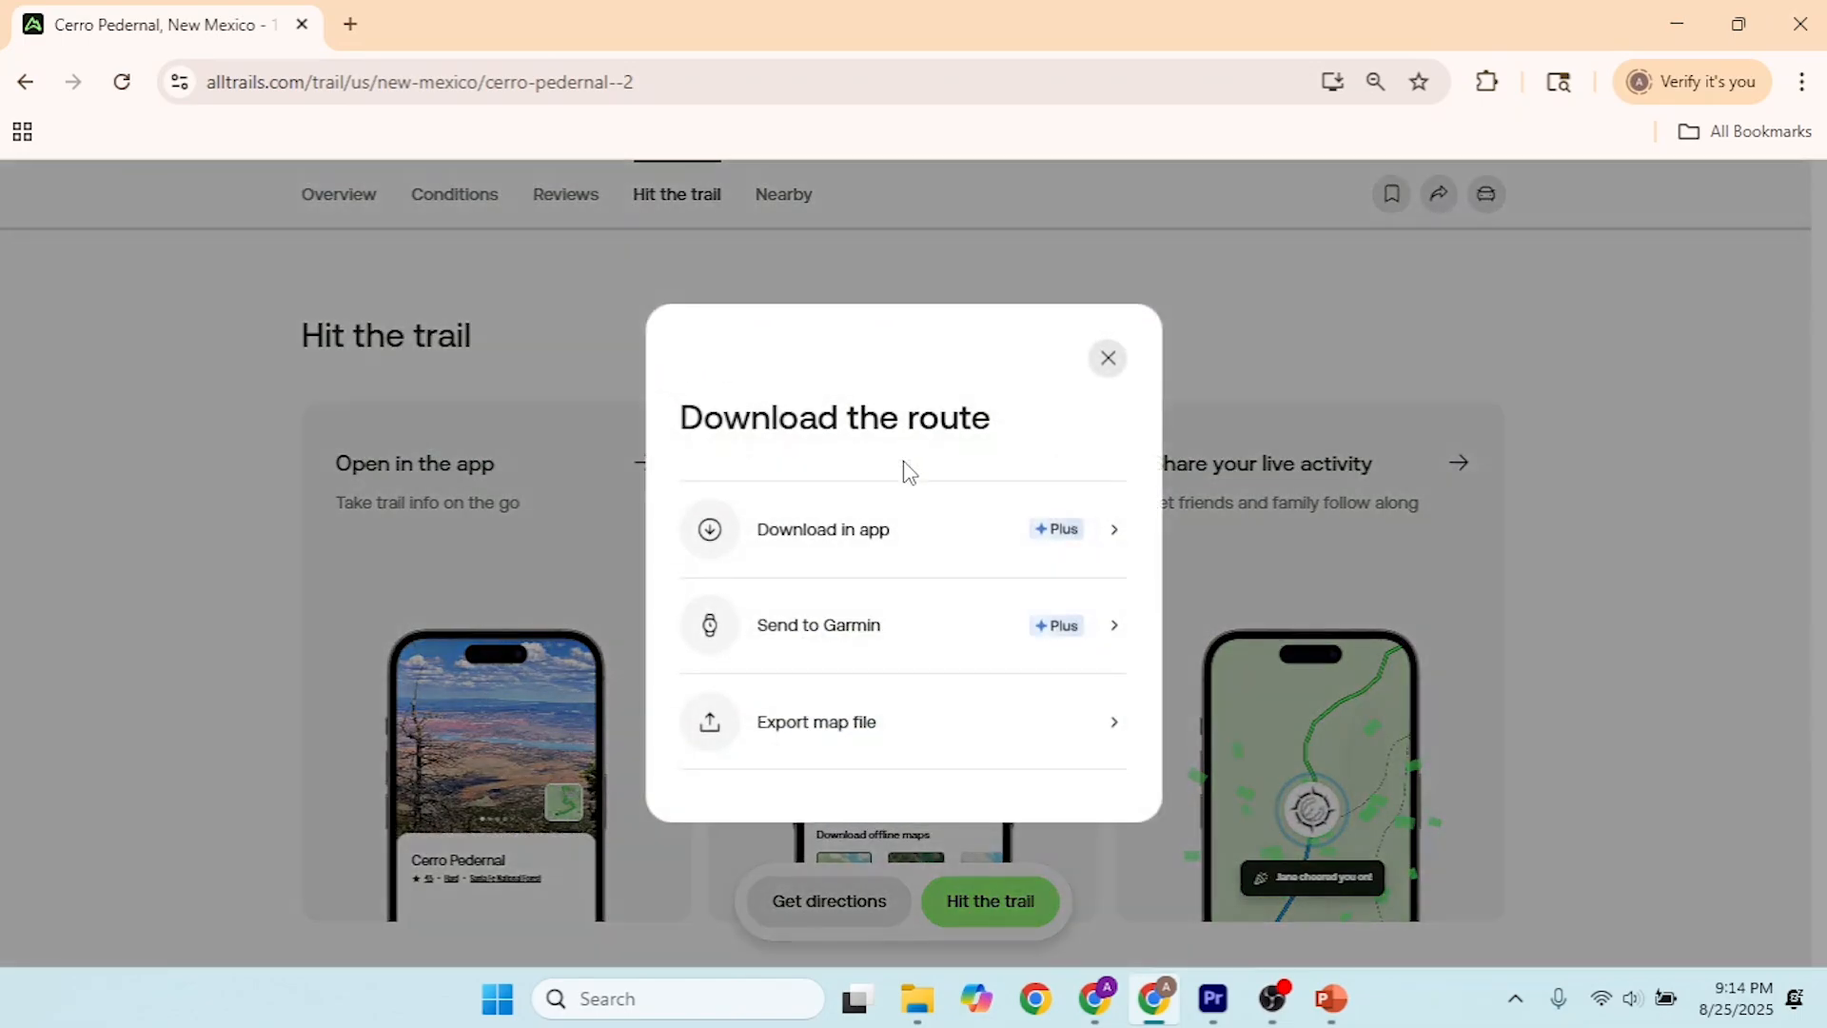
# Step: Export the Cerro Pedernal route as a Google Earth KML map file and close the route download dialog
pyautogui.click(827, 733)
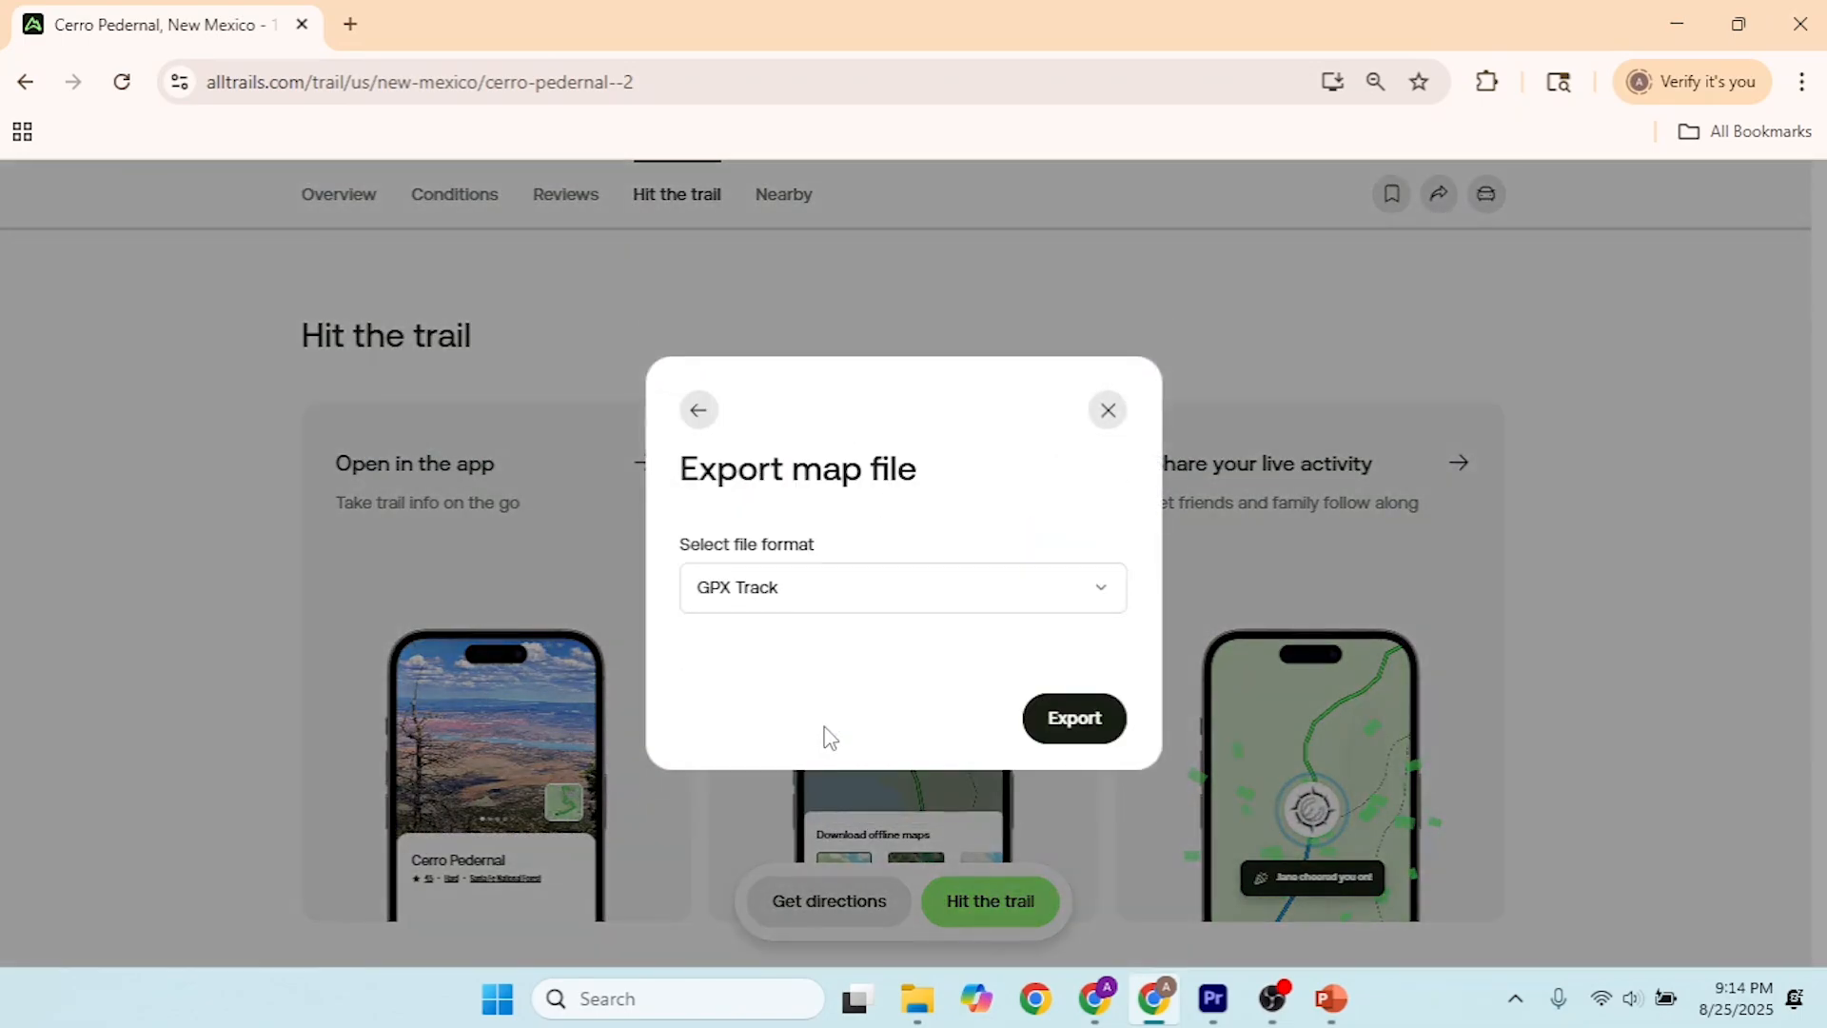
pyautogui.click(848, 606)
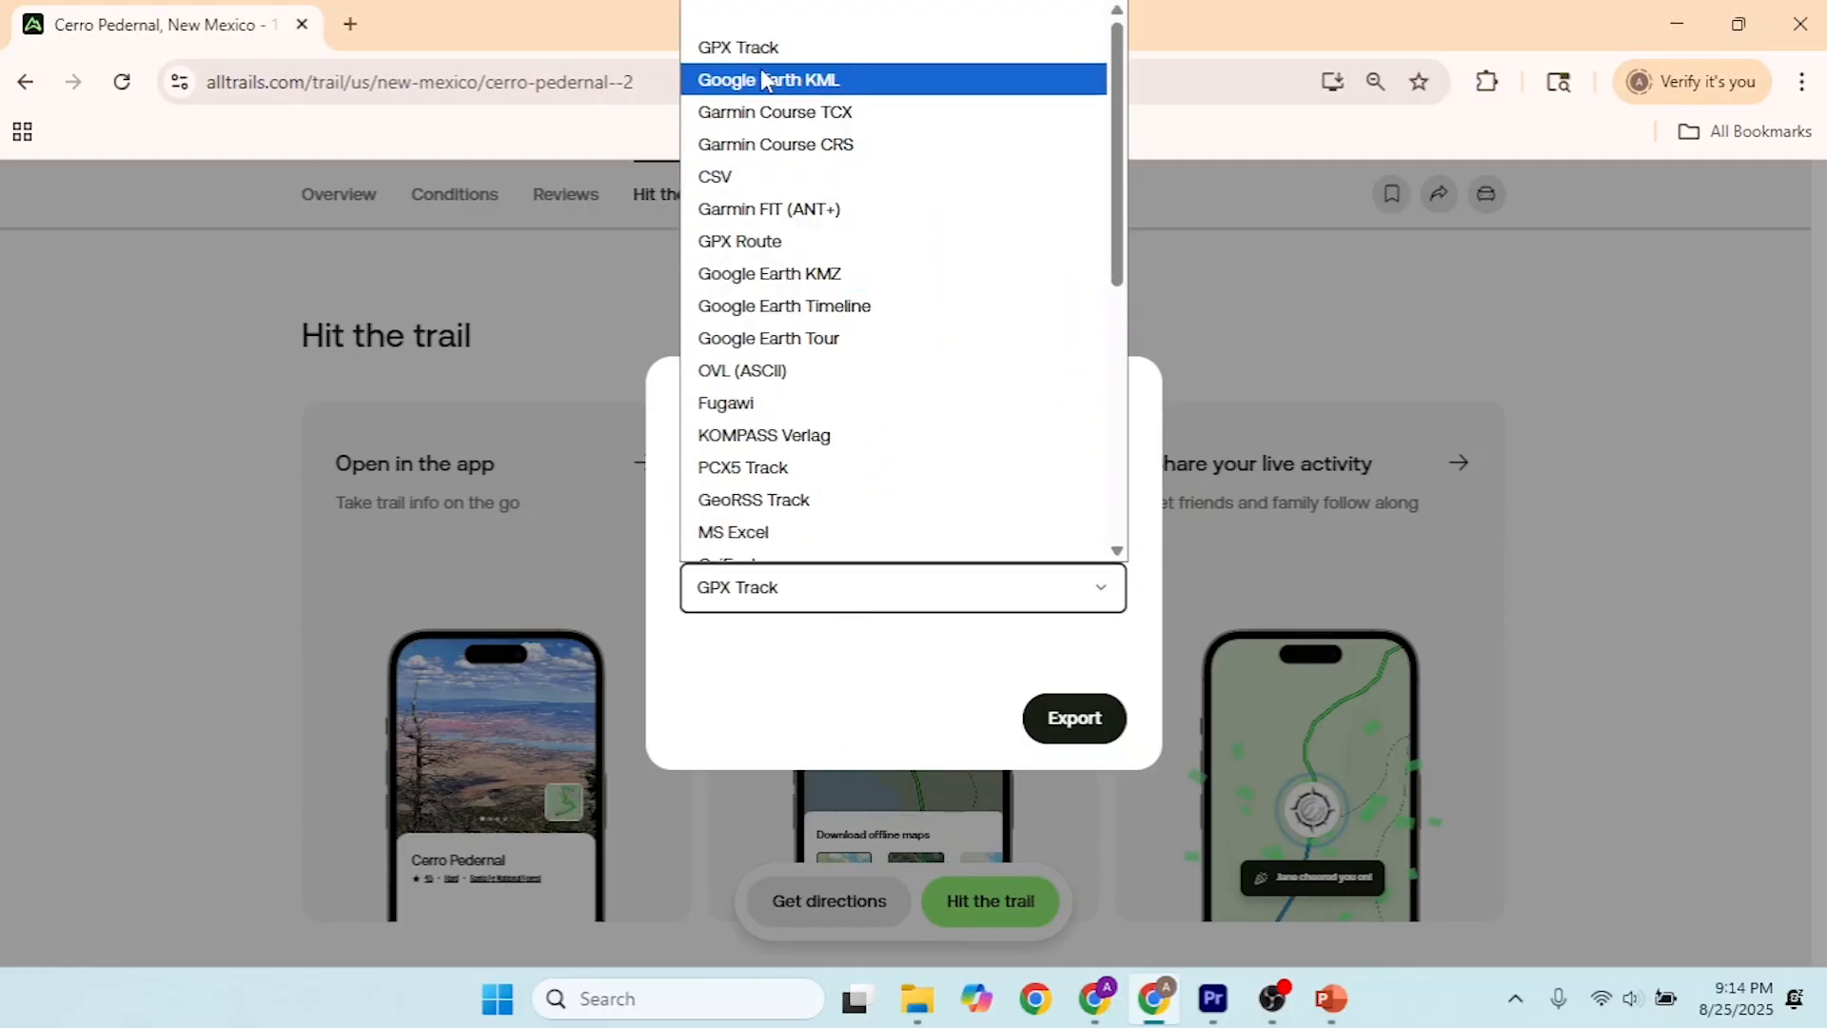
pyautogui.click(875, 80)
pyautogui.click(1073, 721)
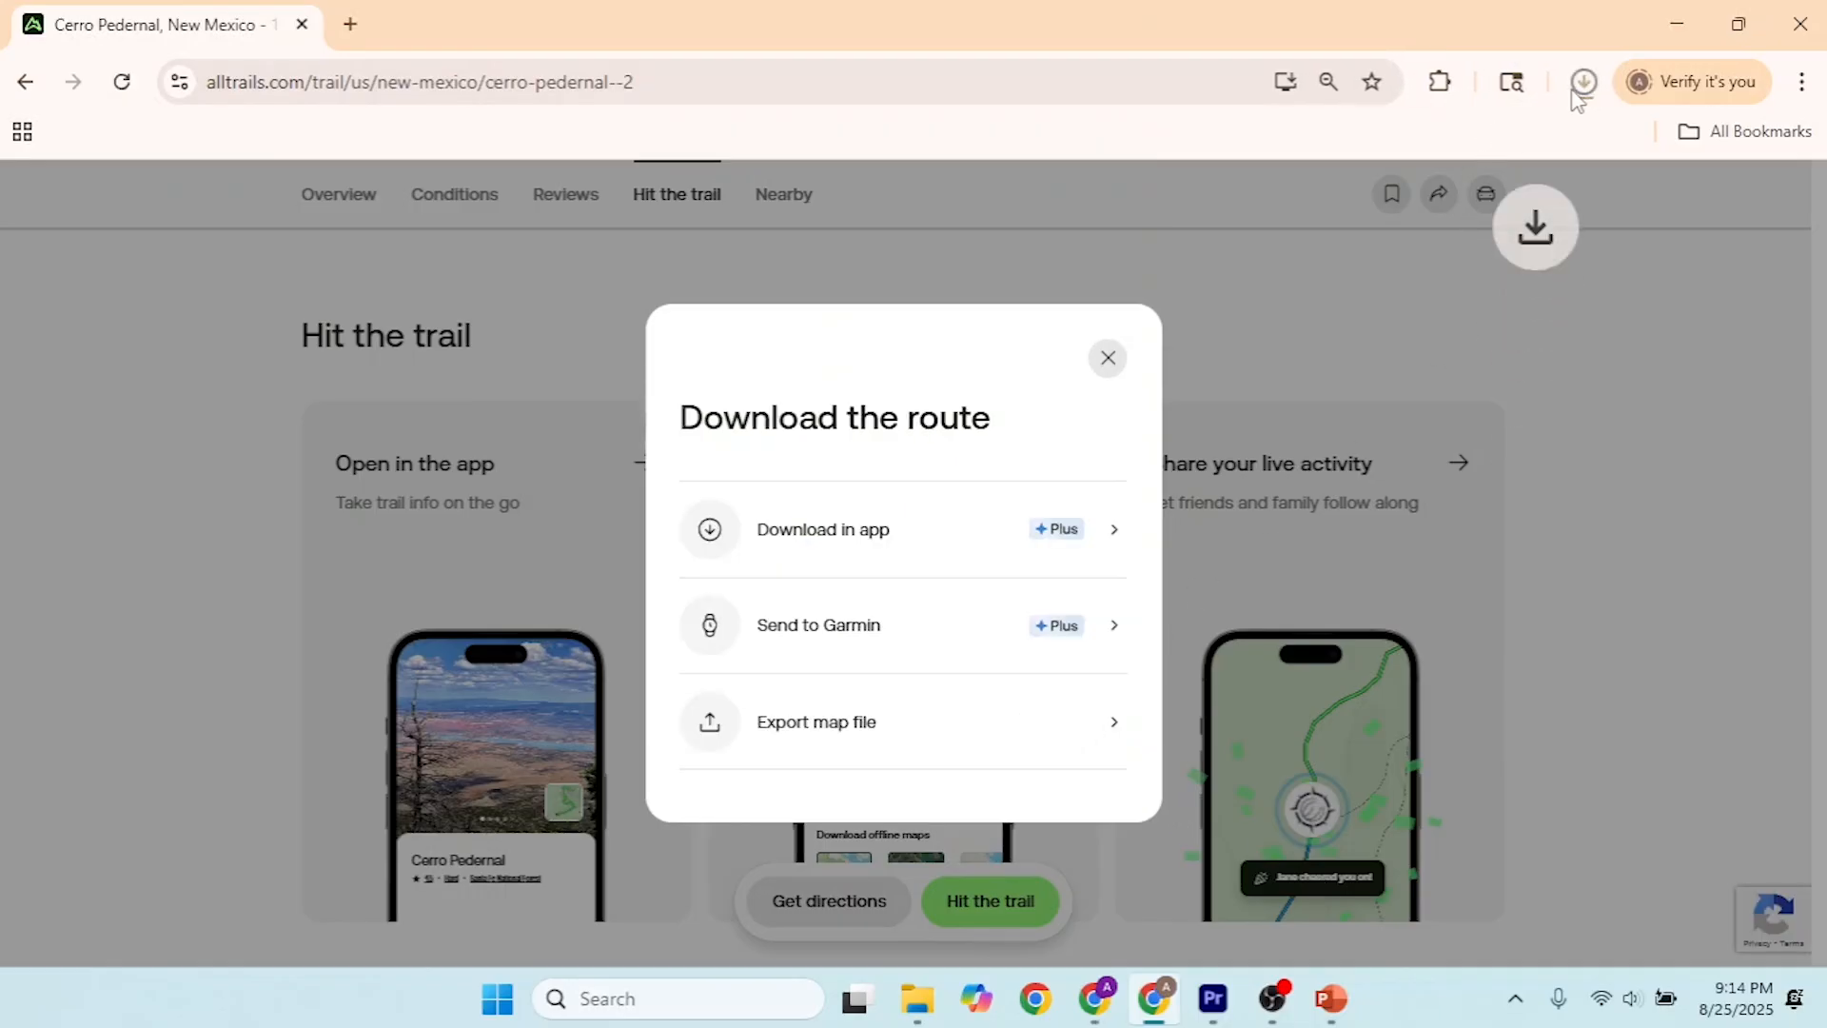
pyautogui.click(1581, 83)
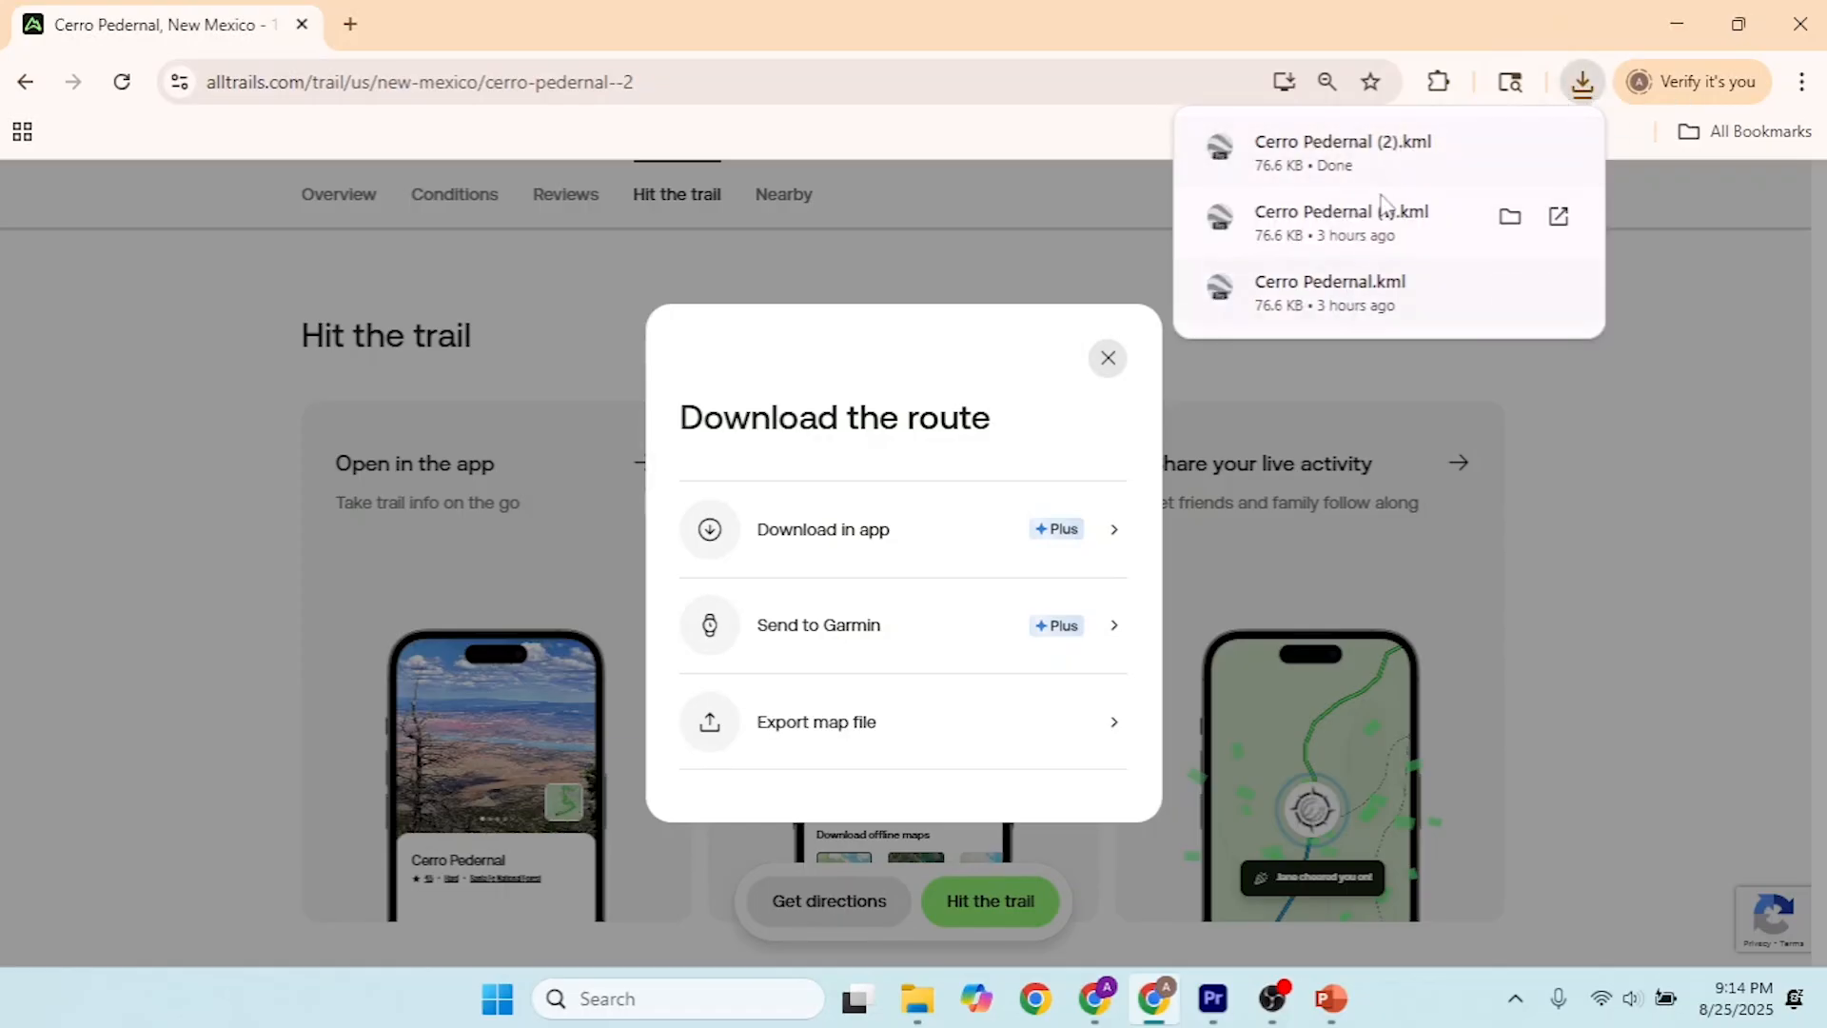
pyautogui.click(1108, 361)
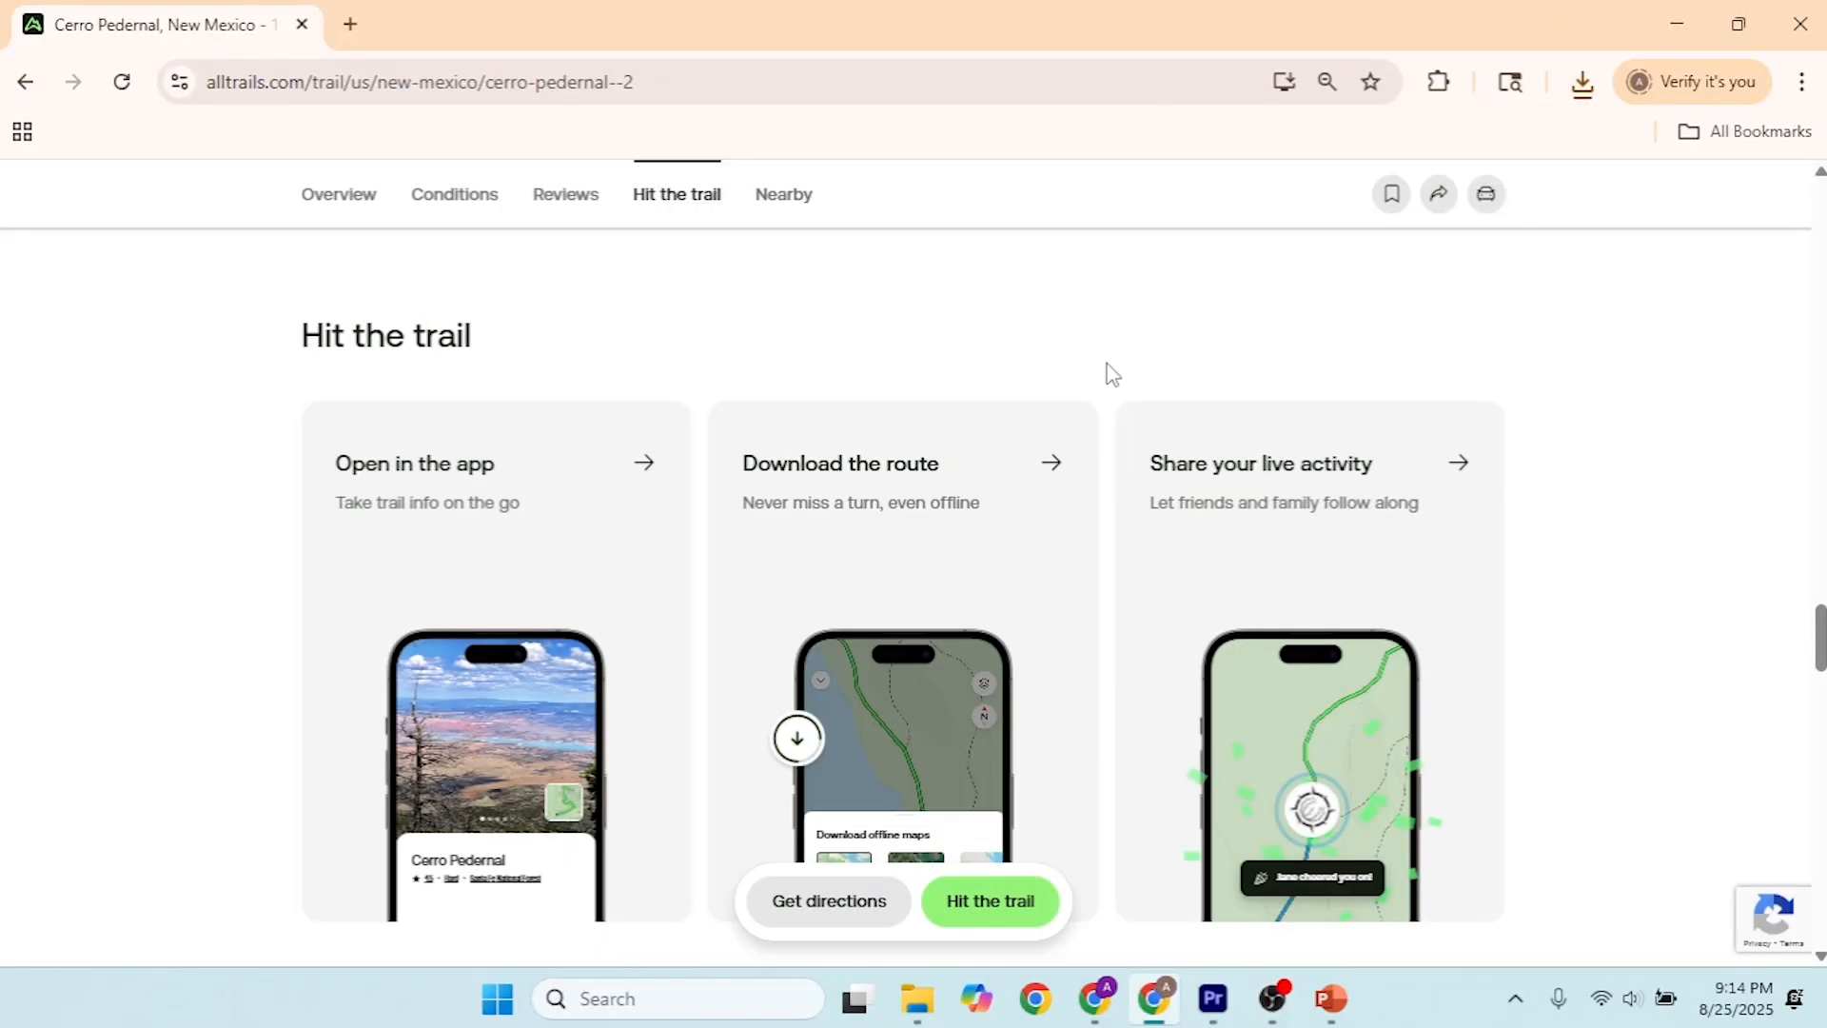
# Step: Switch back to the Hike Pedernal map in My Maps, add a new layer and name it AllTrails
pyautogui.hotkey('alt', 'Tab')
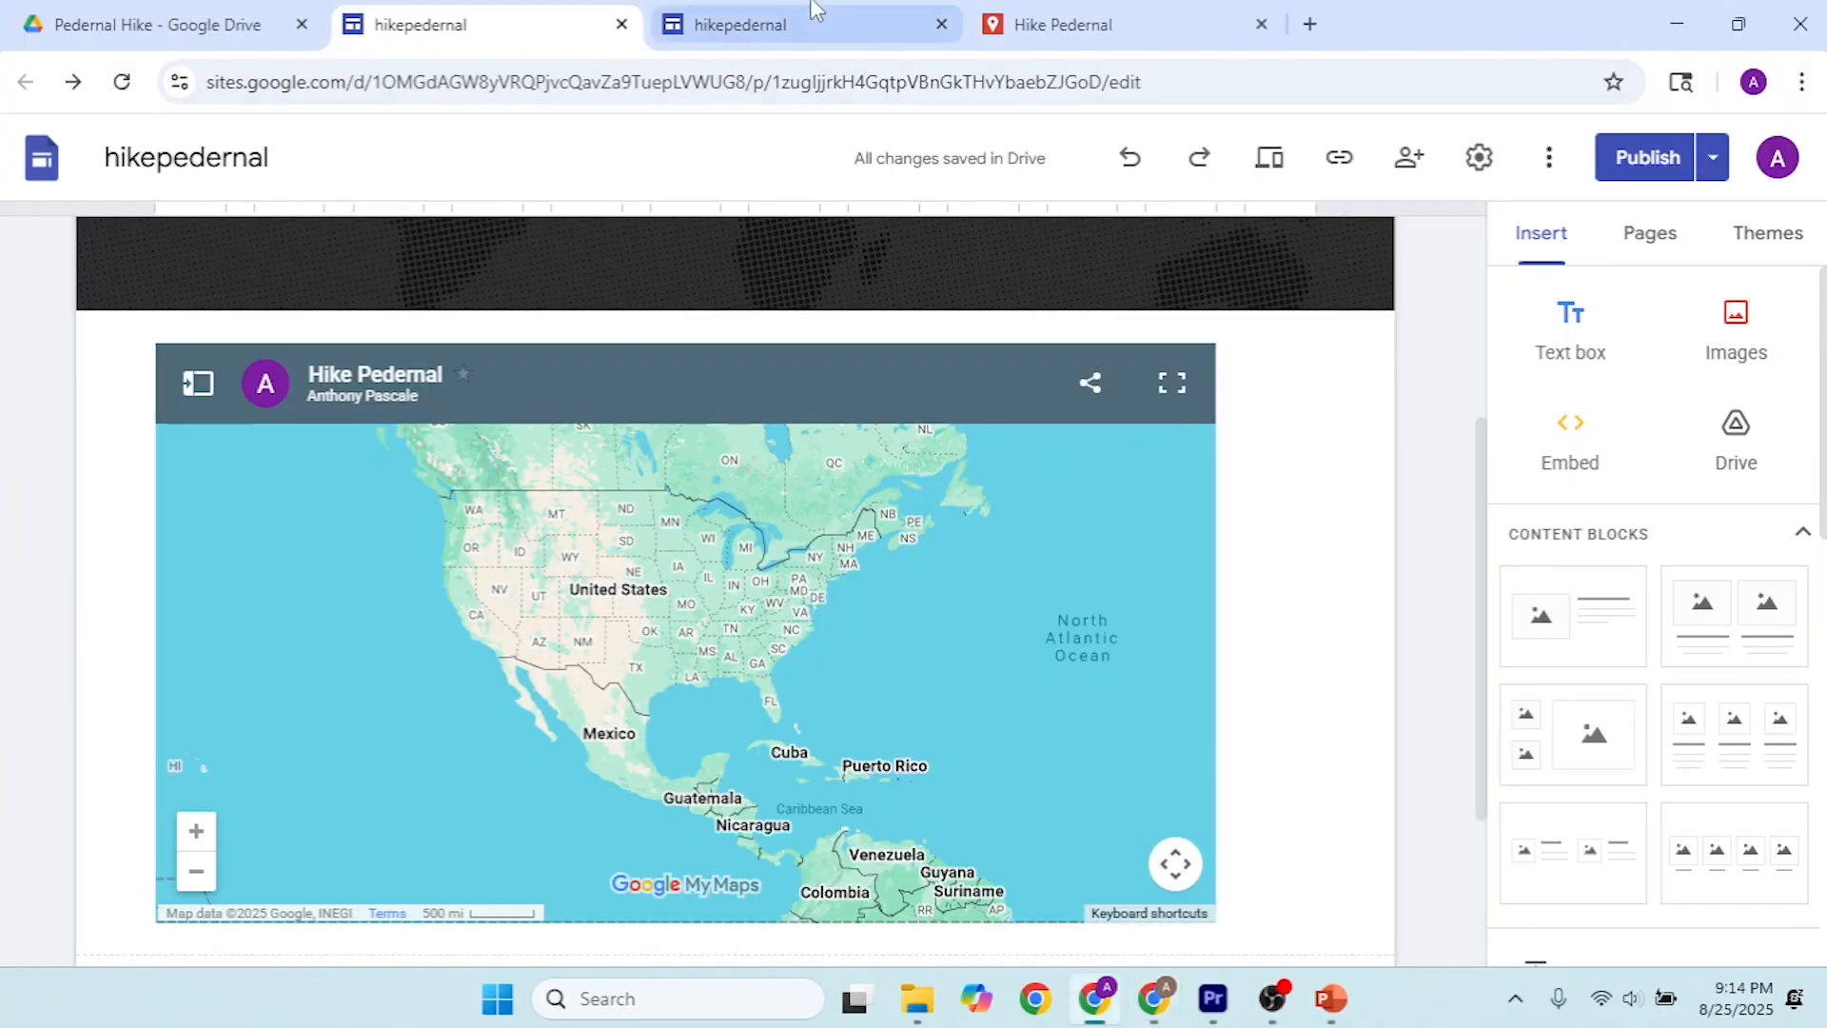
pyautogui.click(1033, 11)
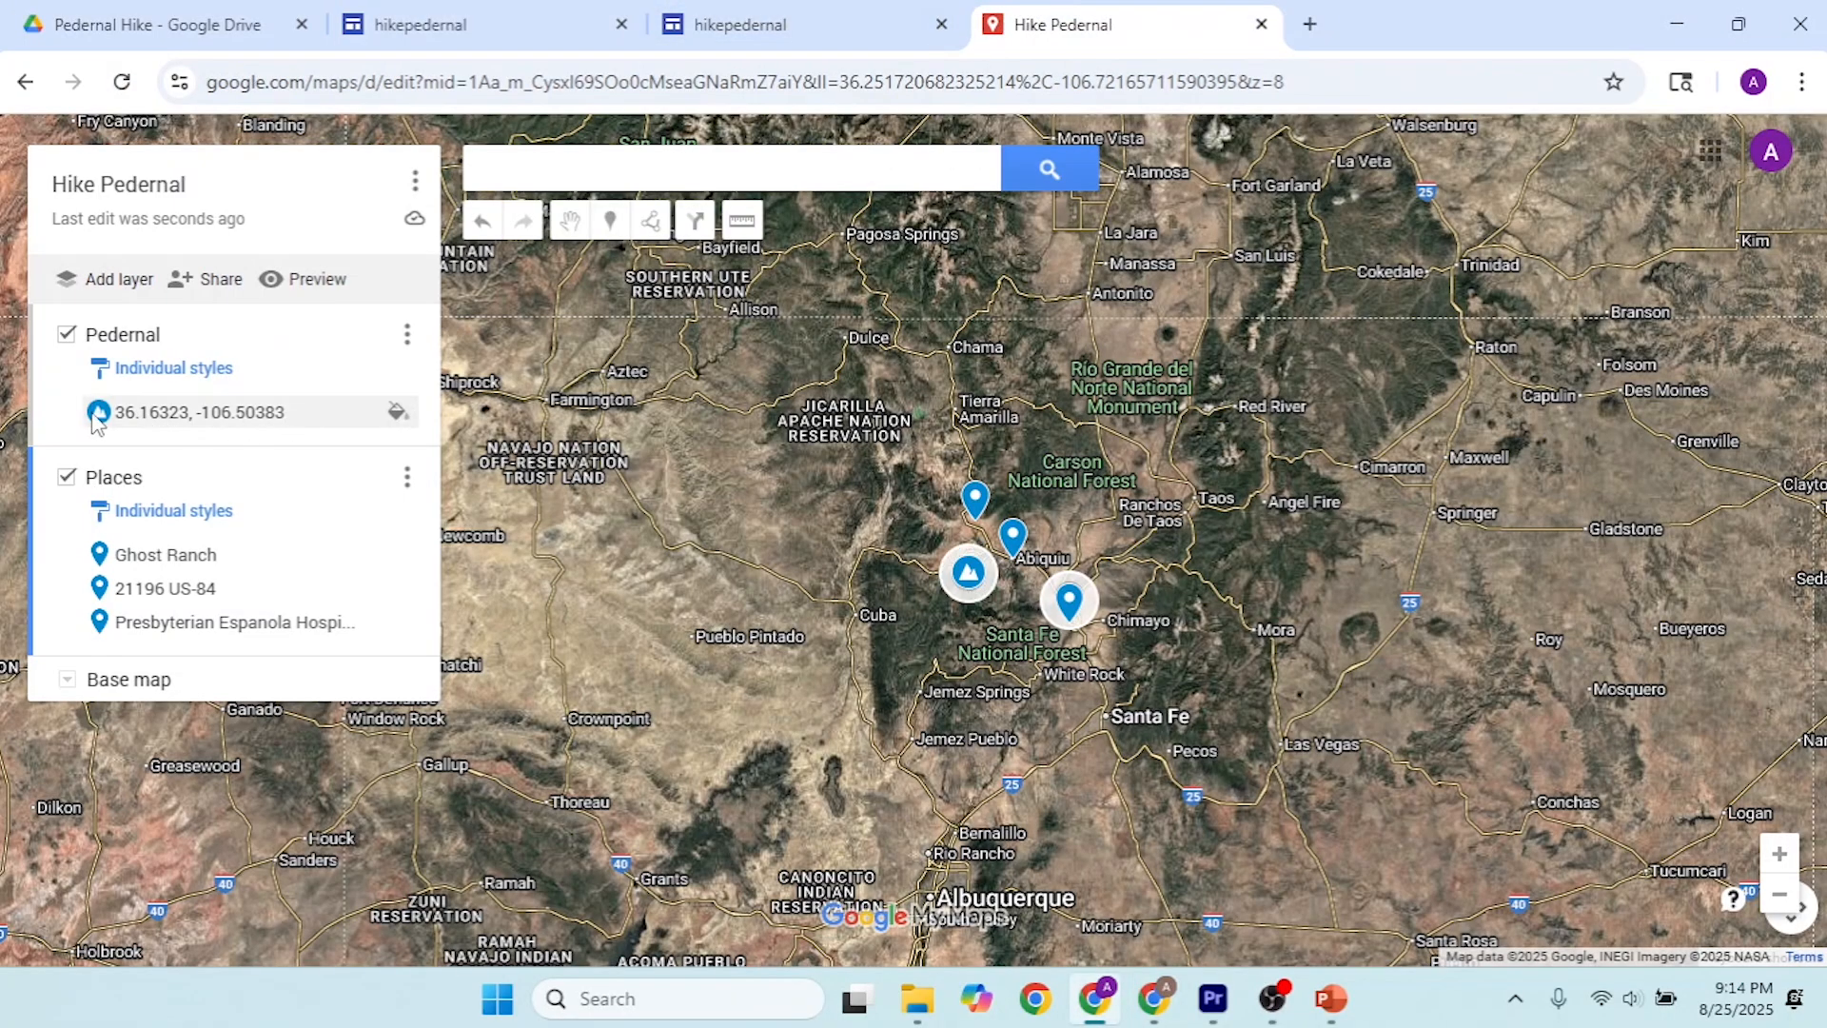
pyautogui.click(114, 281)
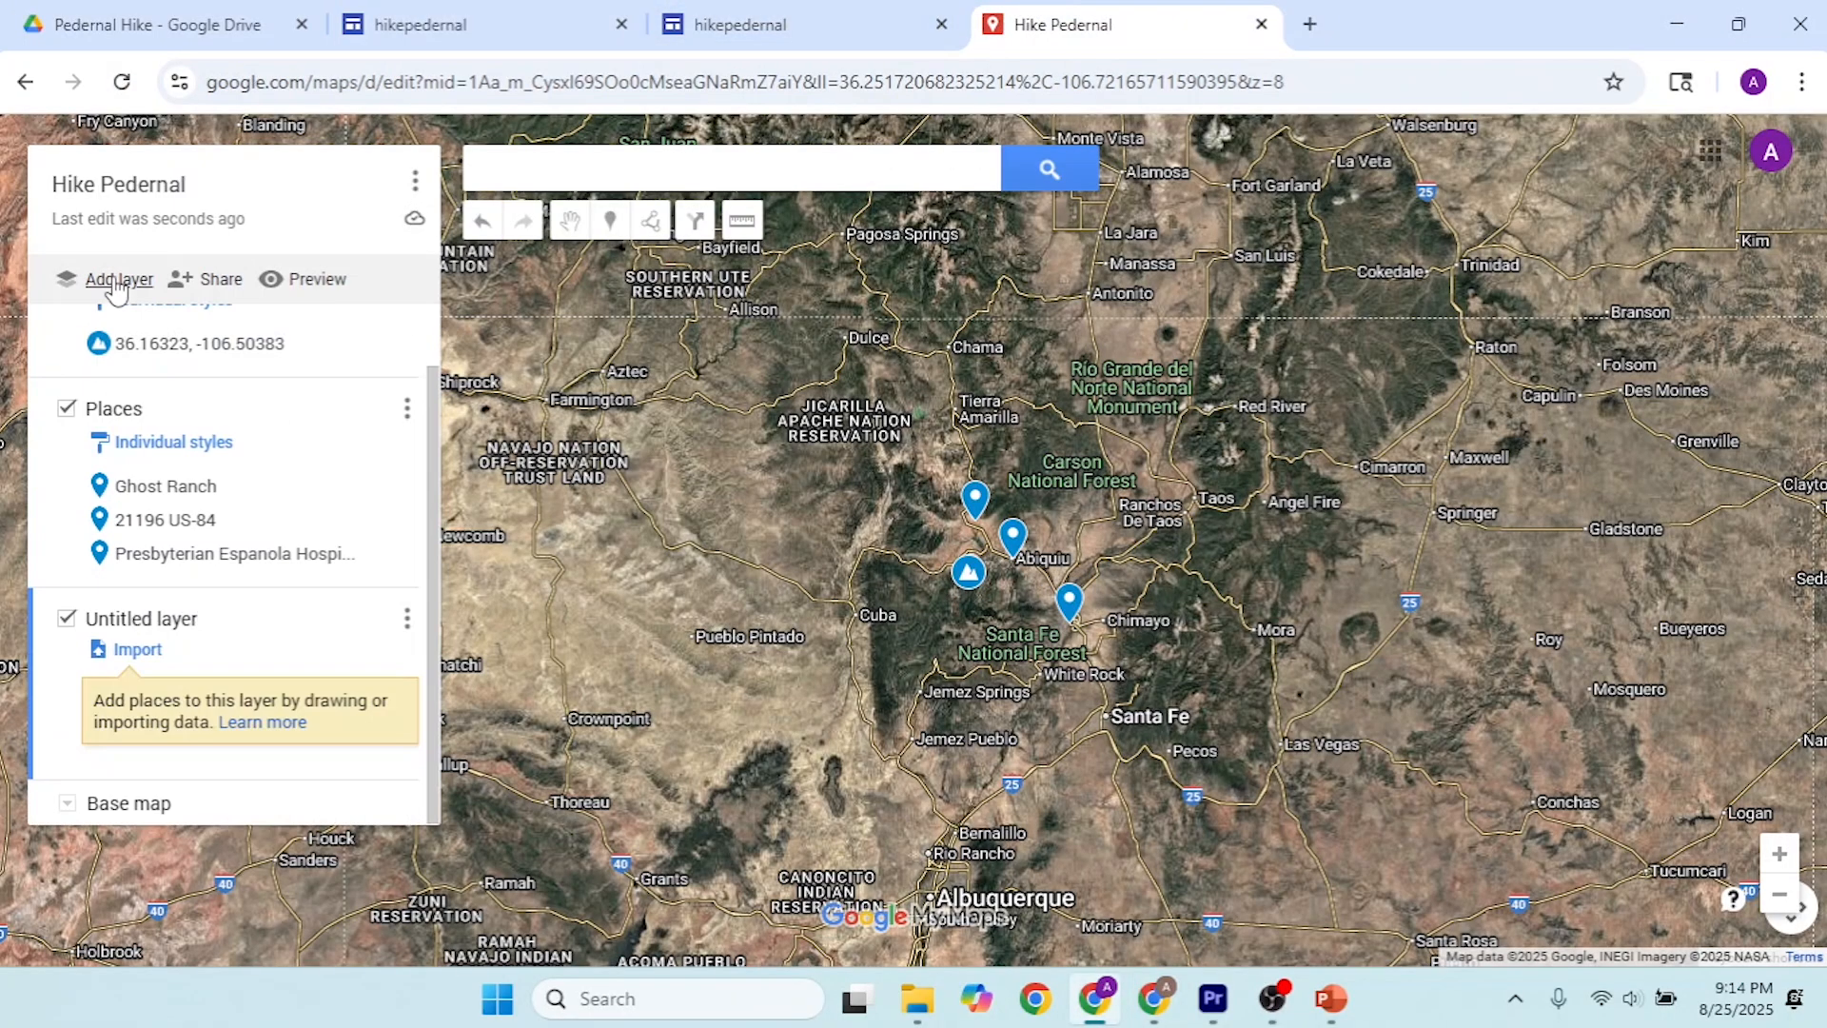
pyautogui.click(157, 620)
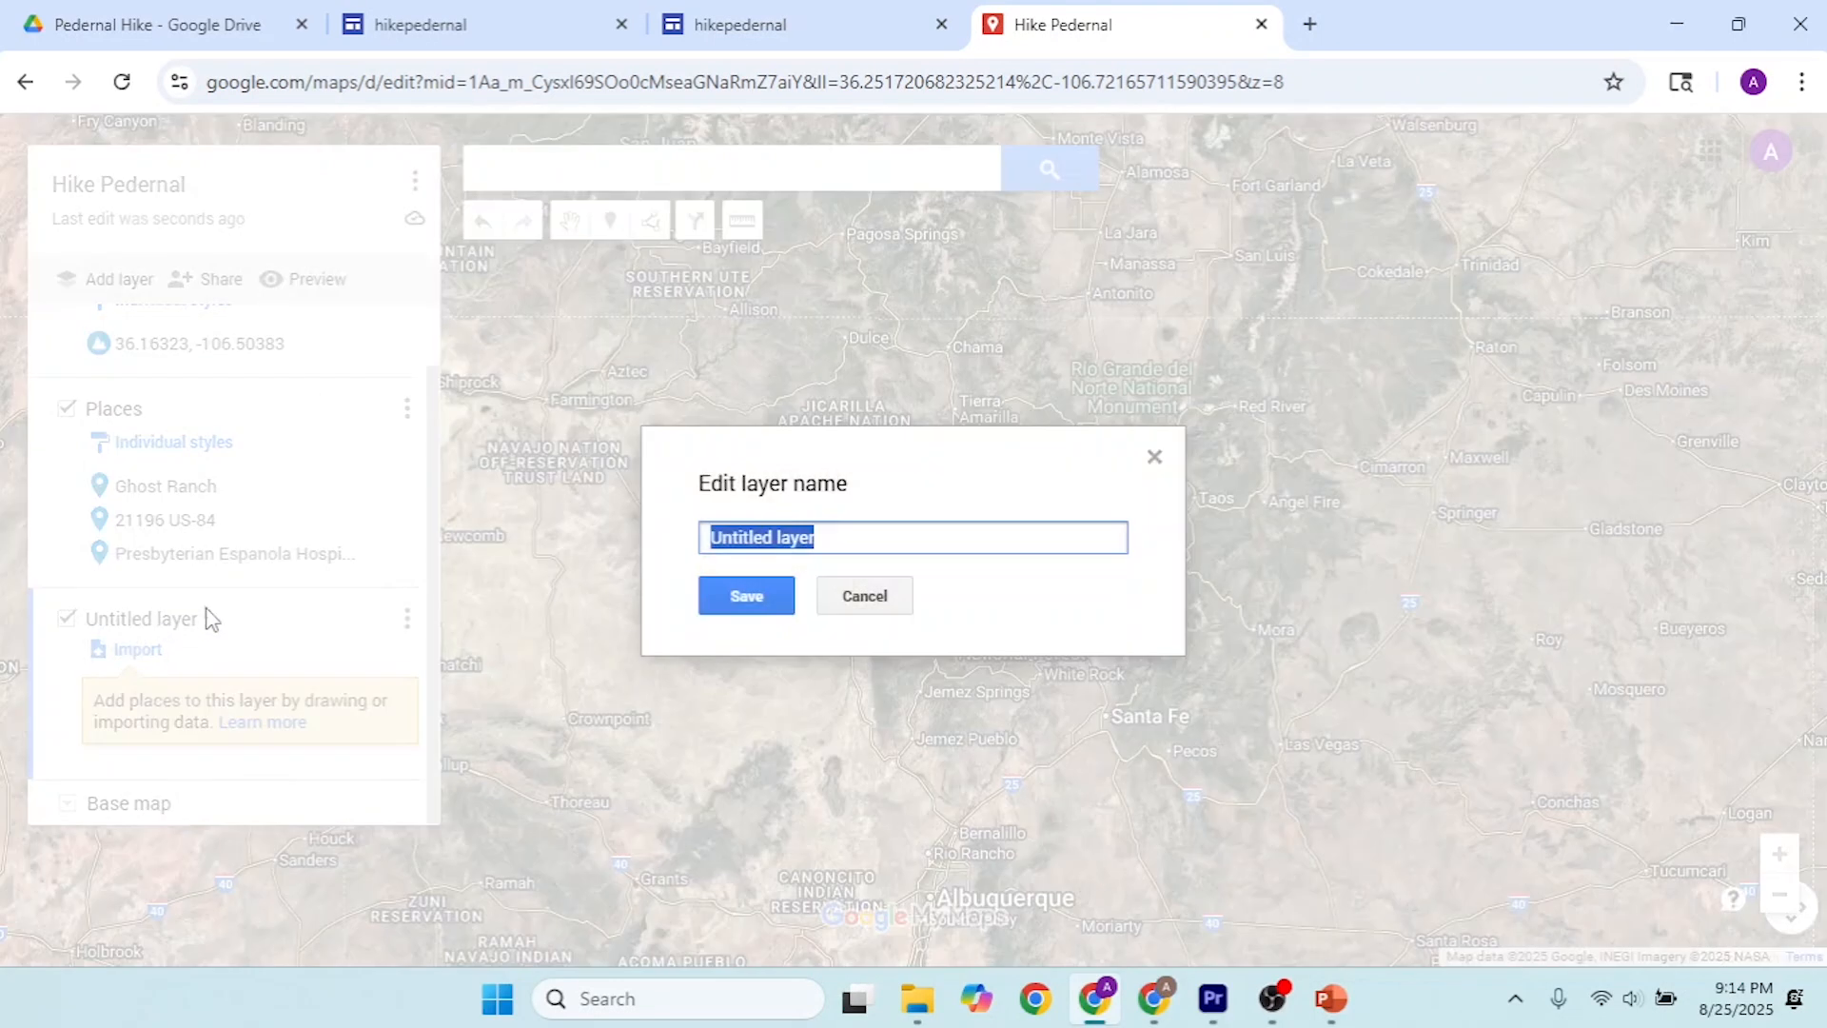
pyautogui.write('AllTrails')
pyautogui.click(777, 600)
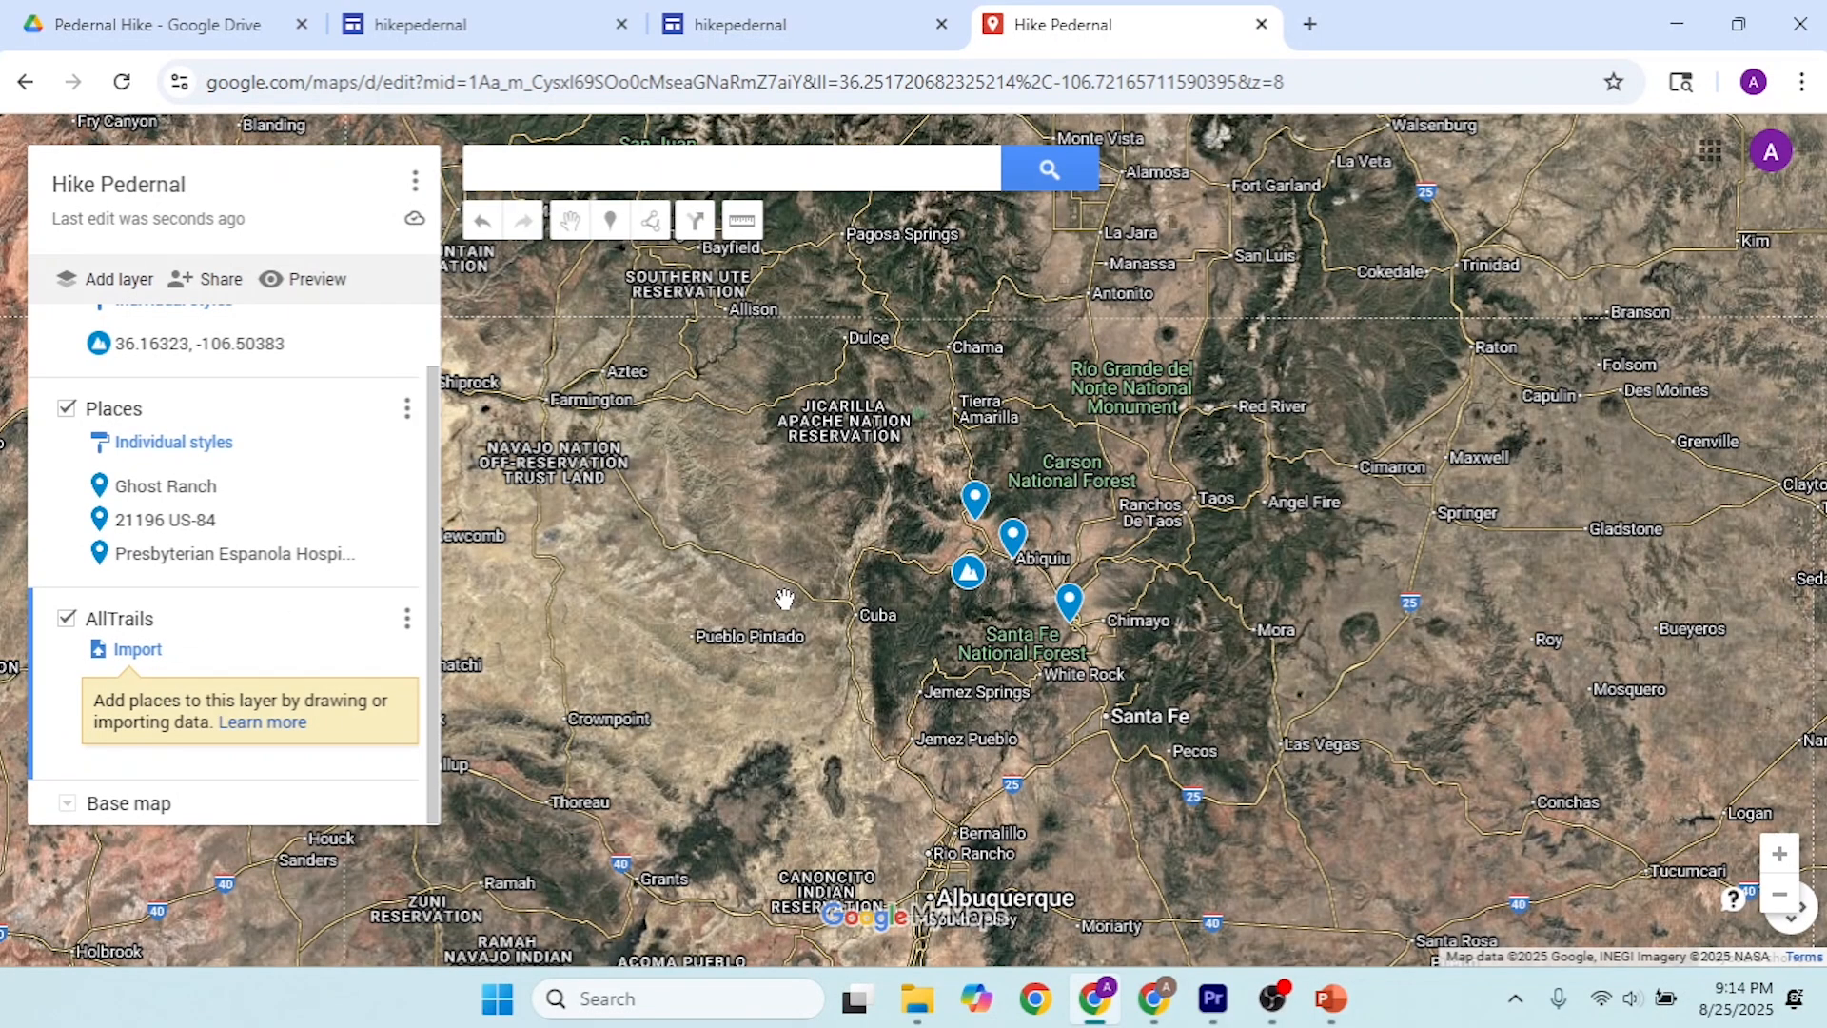
# Step: Import the Cerro Pedernal (2) KML file from the Downloads folder into the AllTrails layer and inspect the trail on the map
pyautogui.click(139, 651)
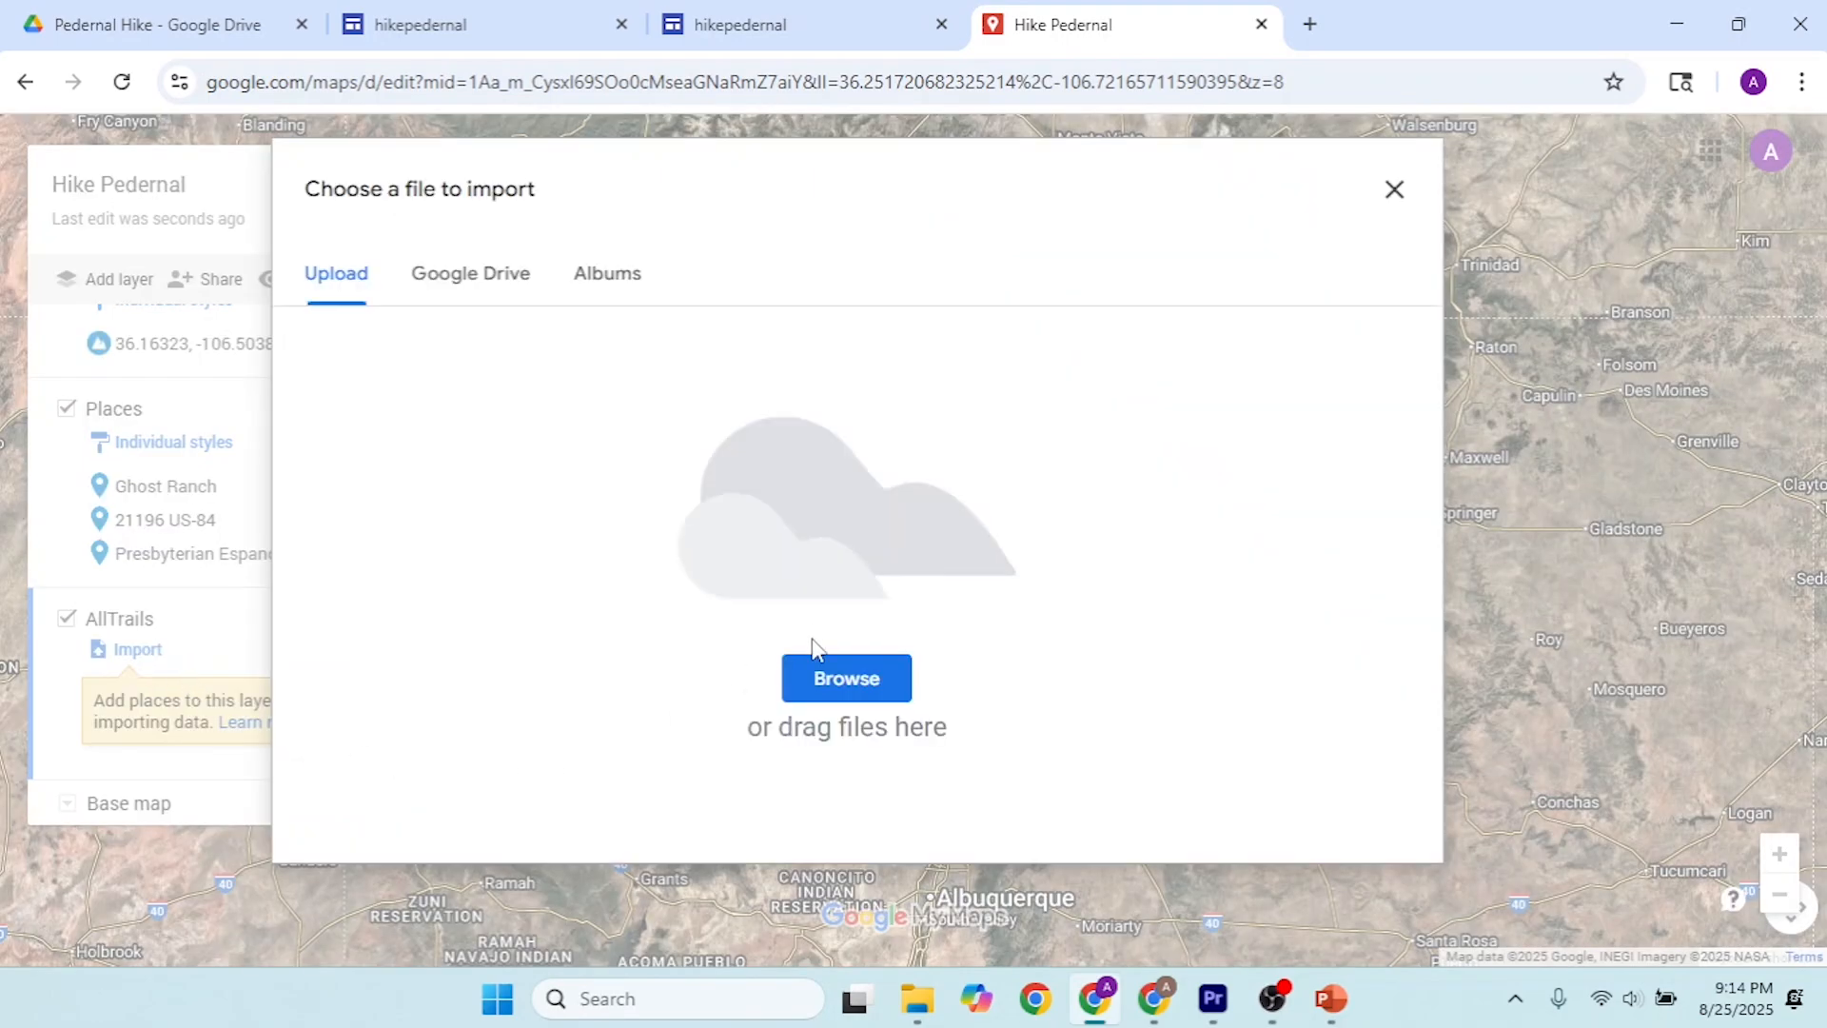
pyautogui.click(836, 688)
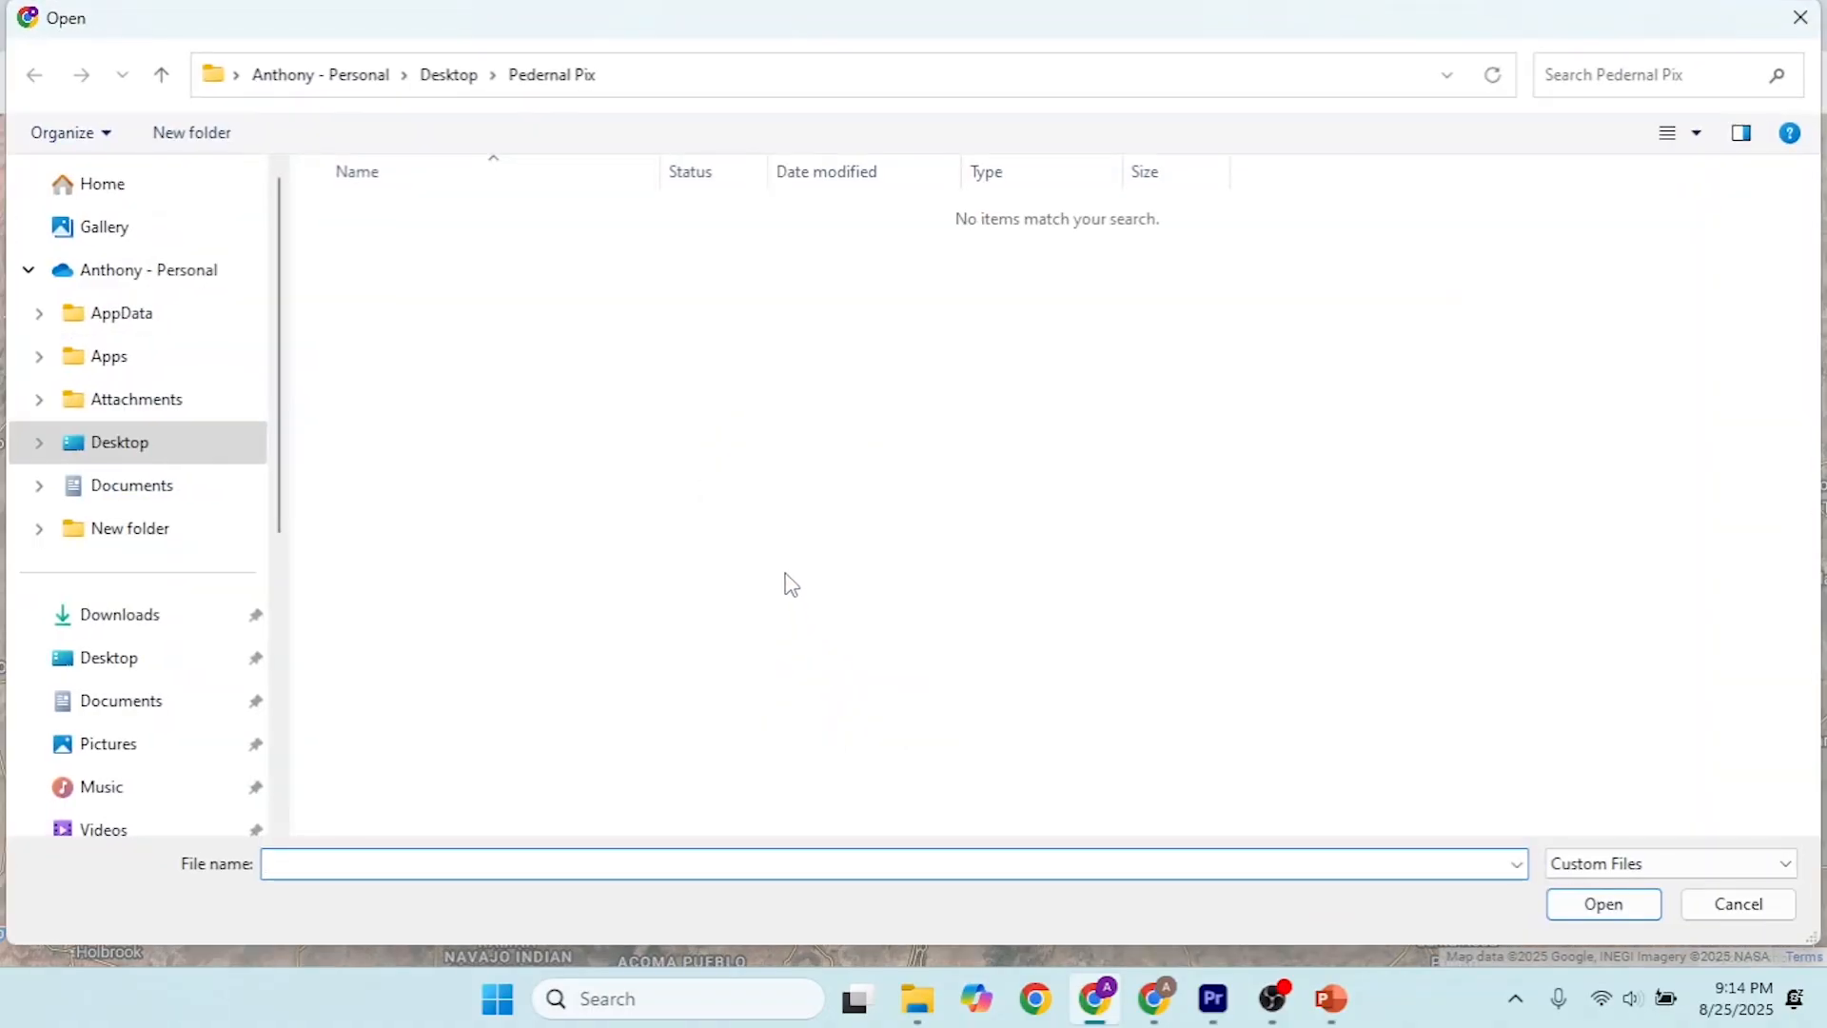
pyautogui.click(141, 620)
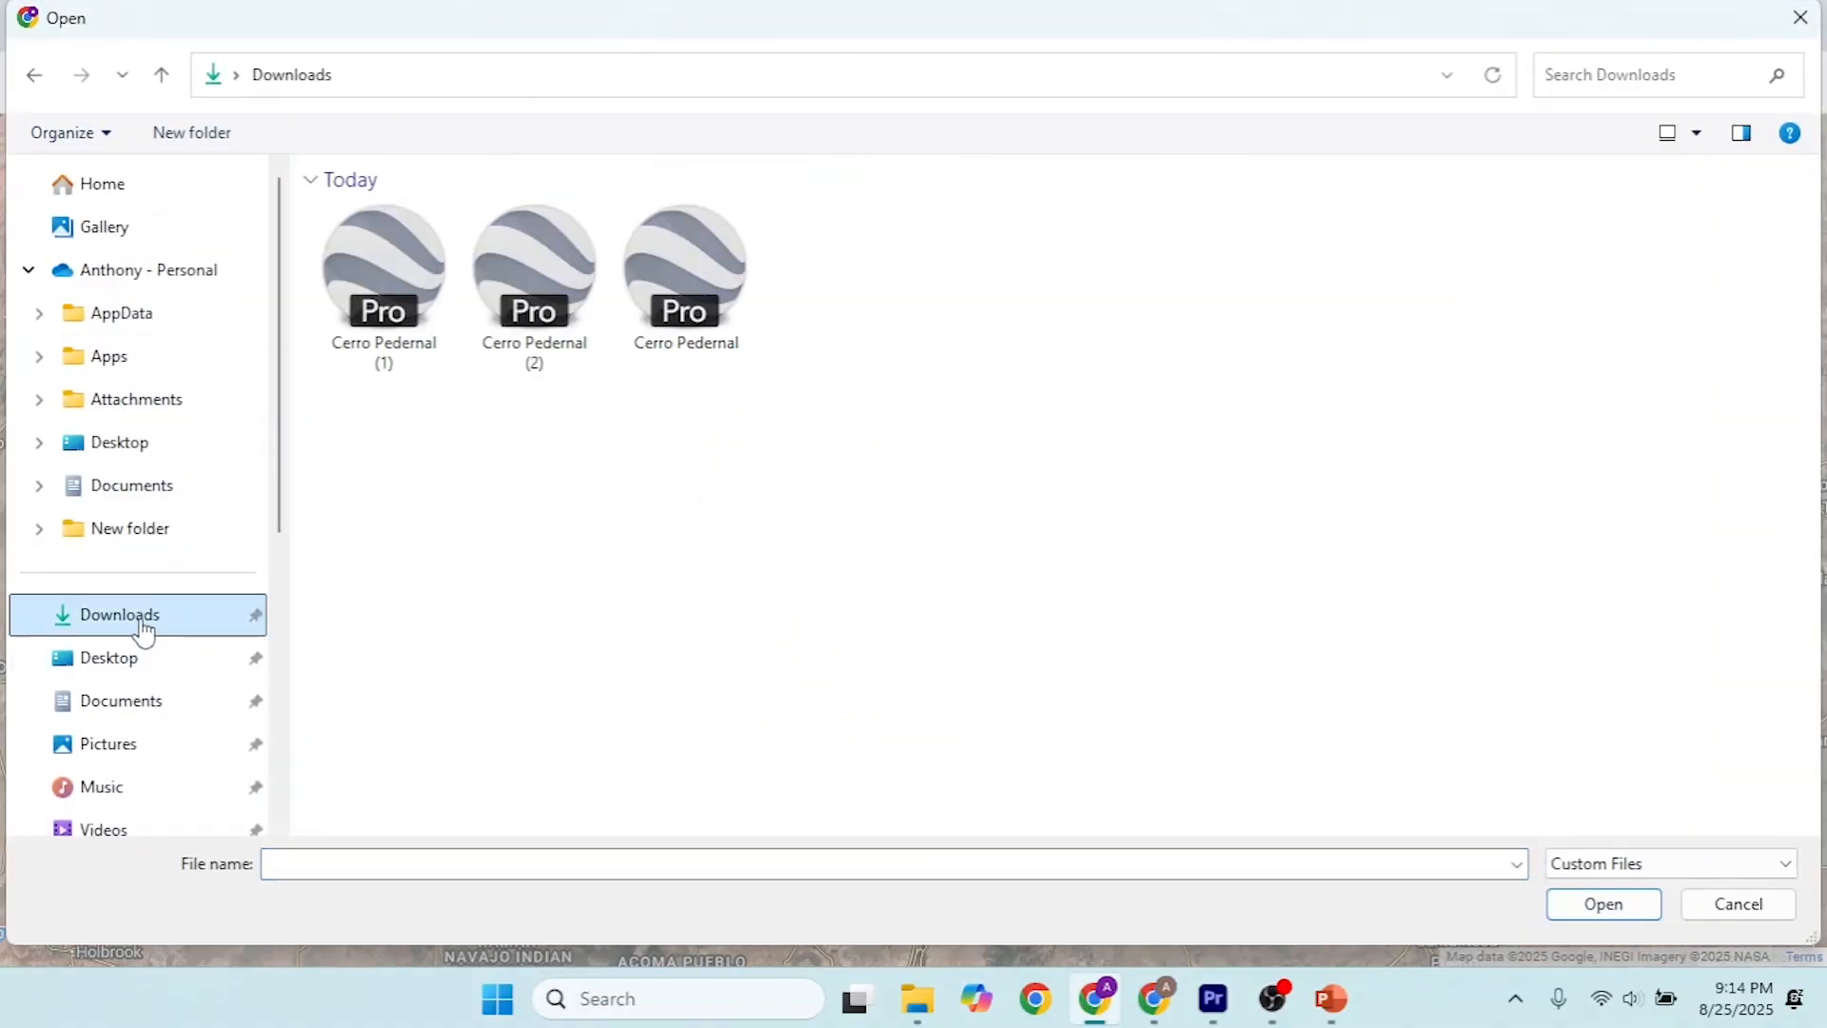
pyautogui.click(536, 295)
pyautogui.click(1609, 904)
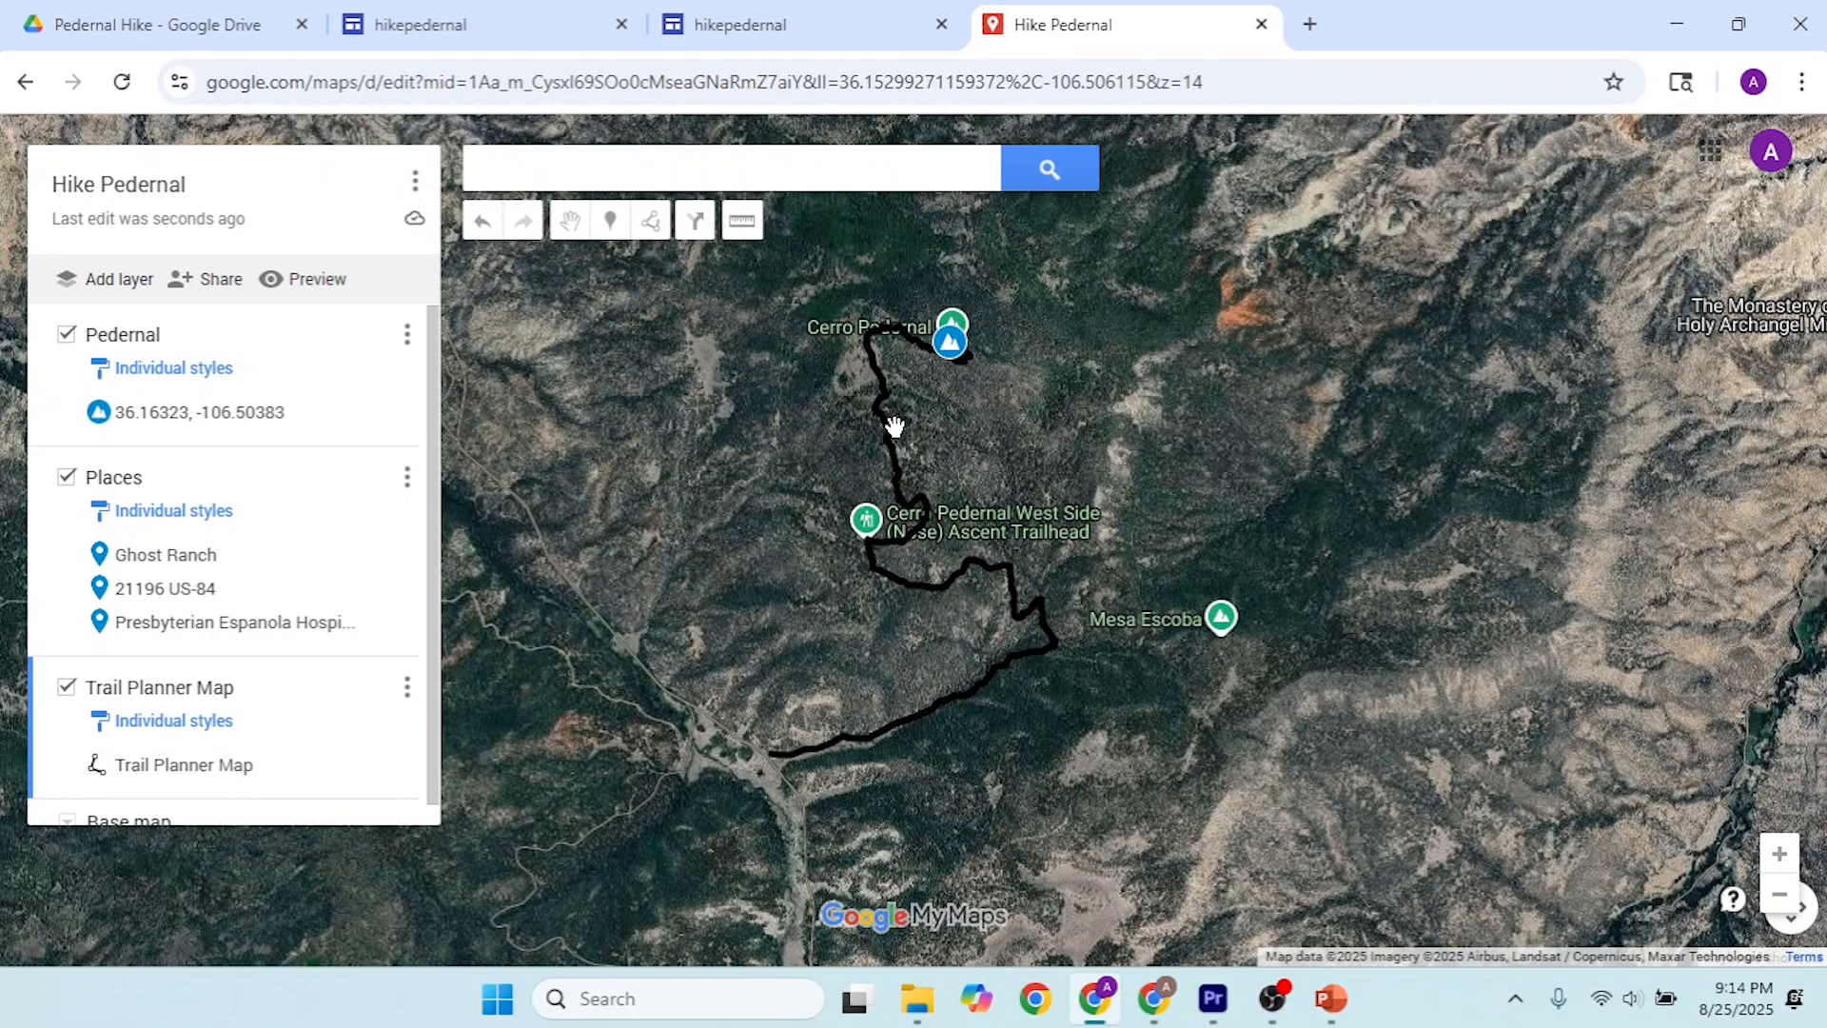
pyautogui.scroll(1, 937, 385)
pyautogui.scroll(-2, 942, 386)
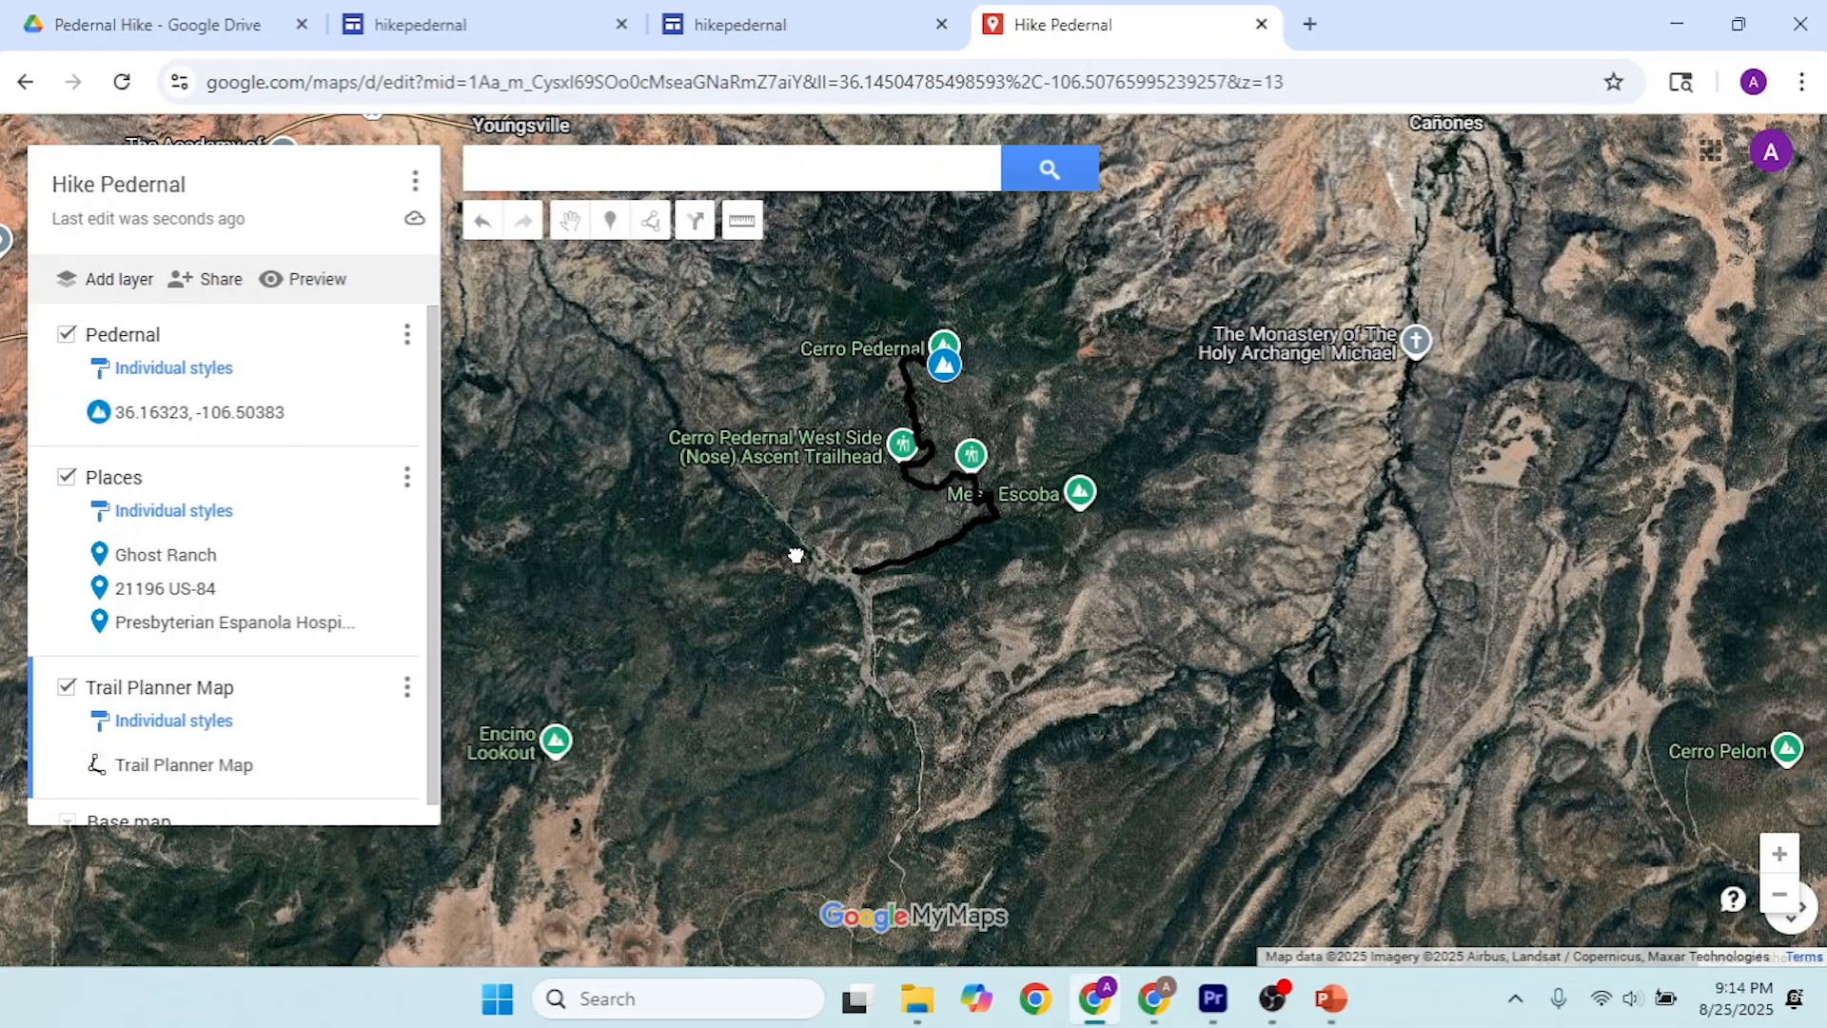
pyautogui.moveTo(797, 555); pyautogui.dragTo(760, 666)
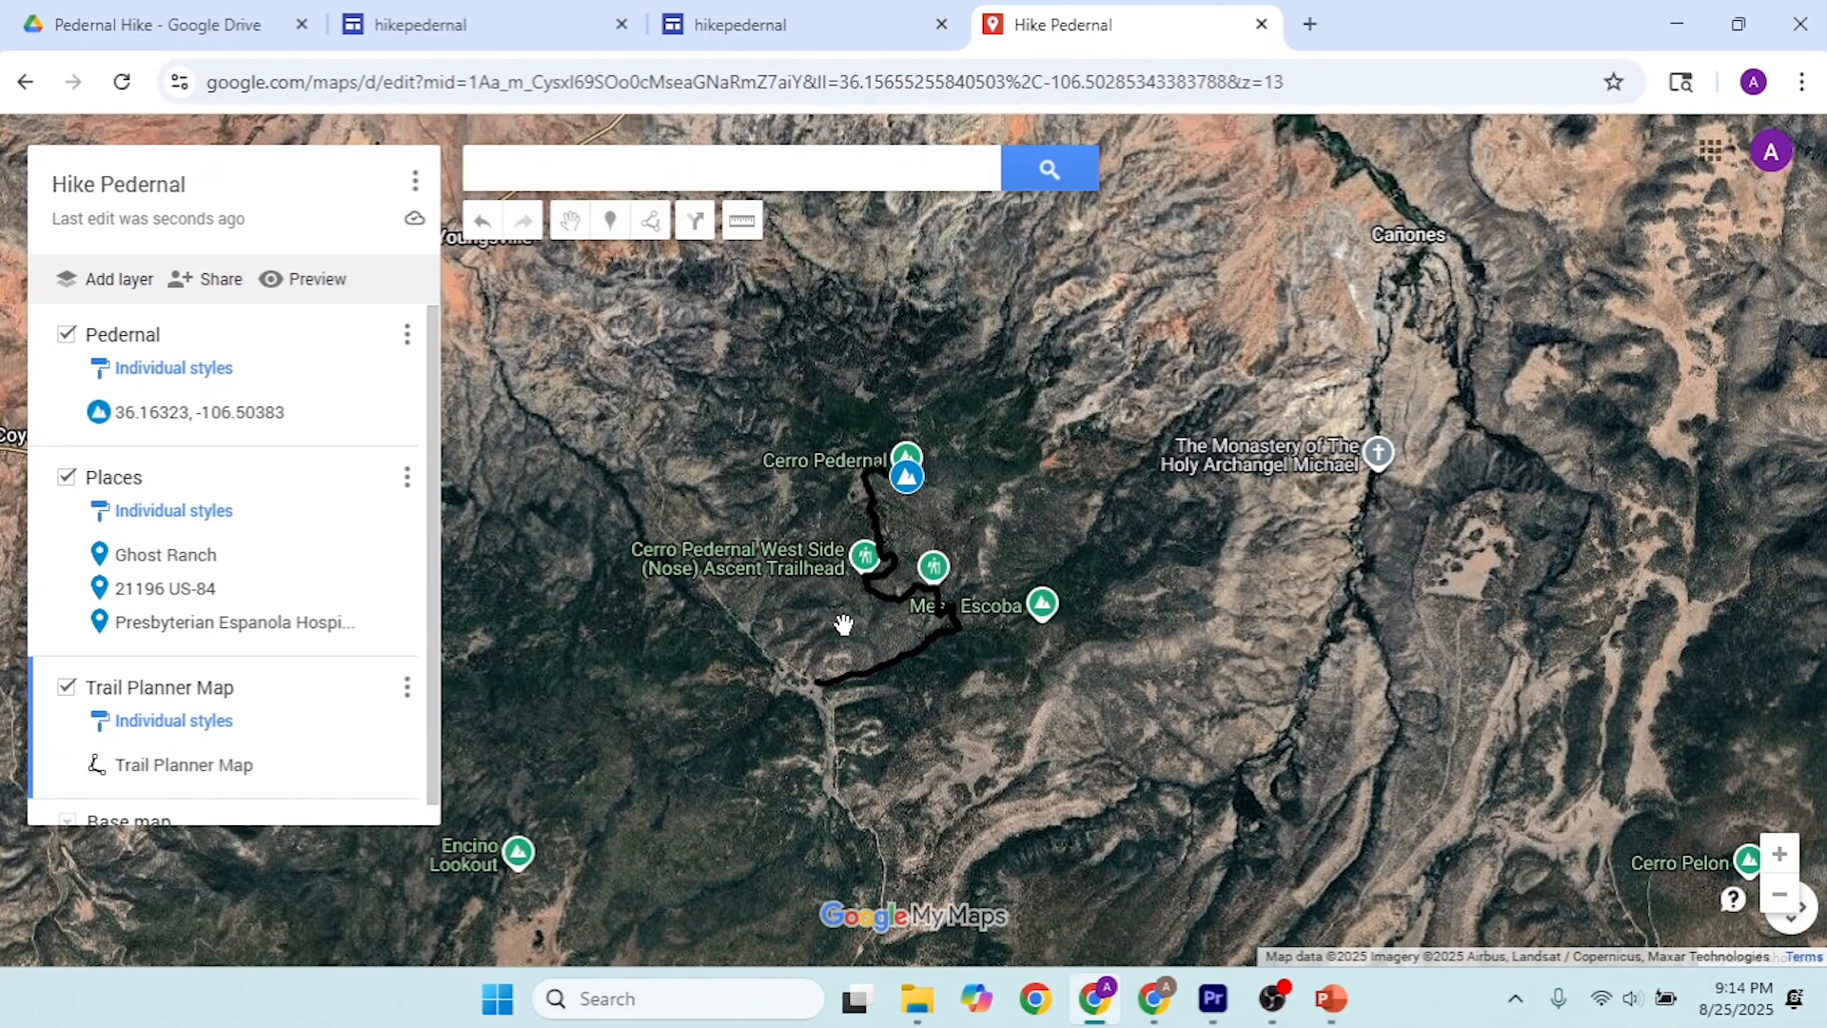
pyautogui.scroll(1, 901, 648)
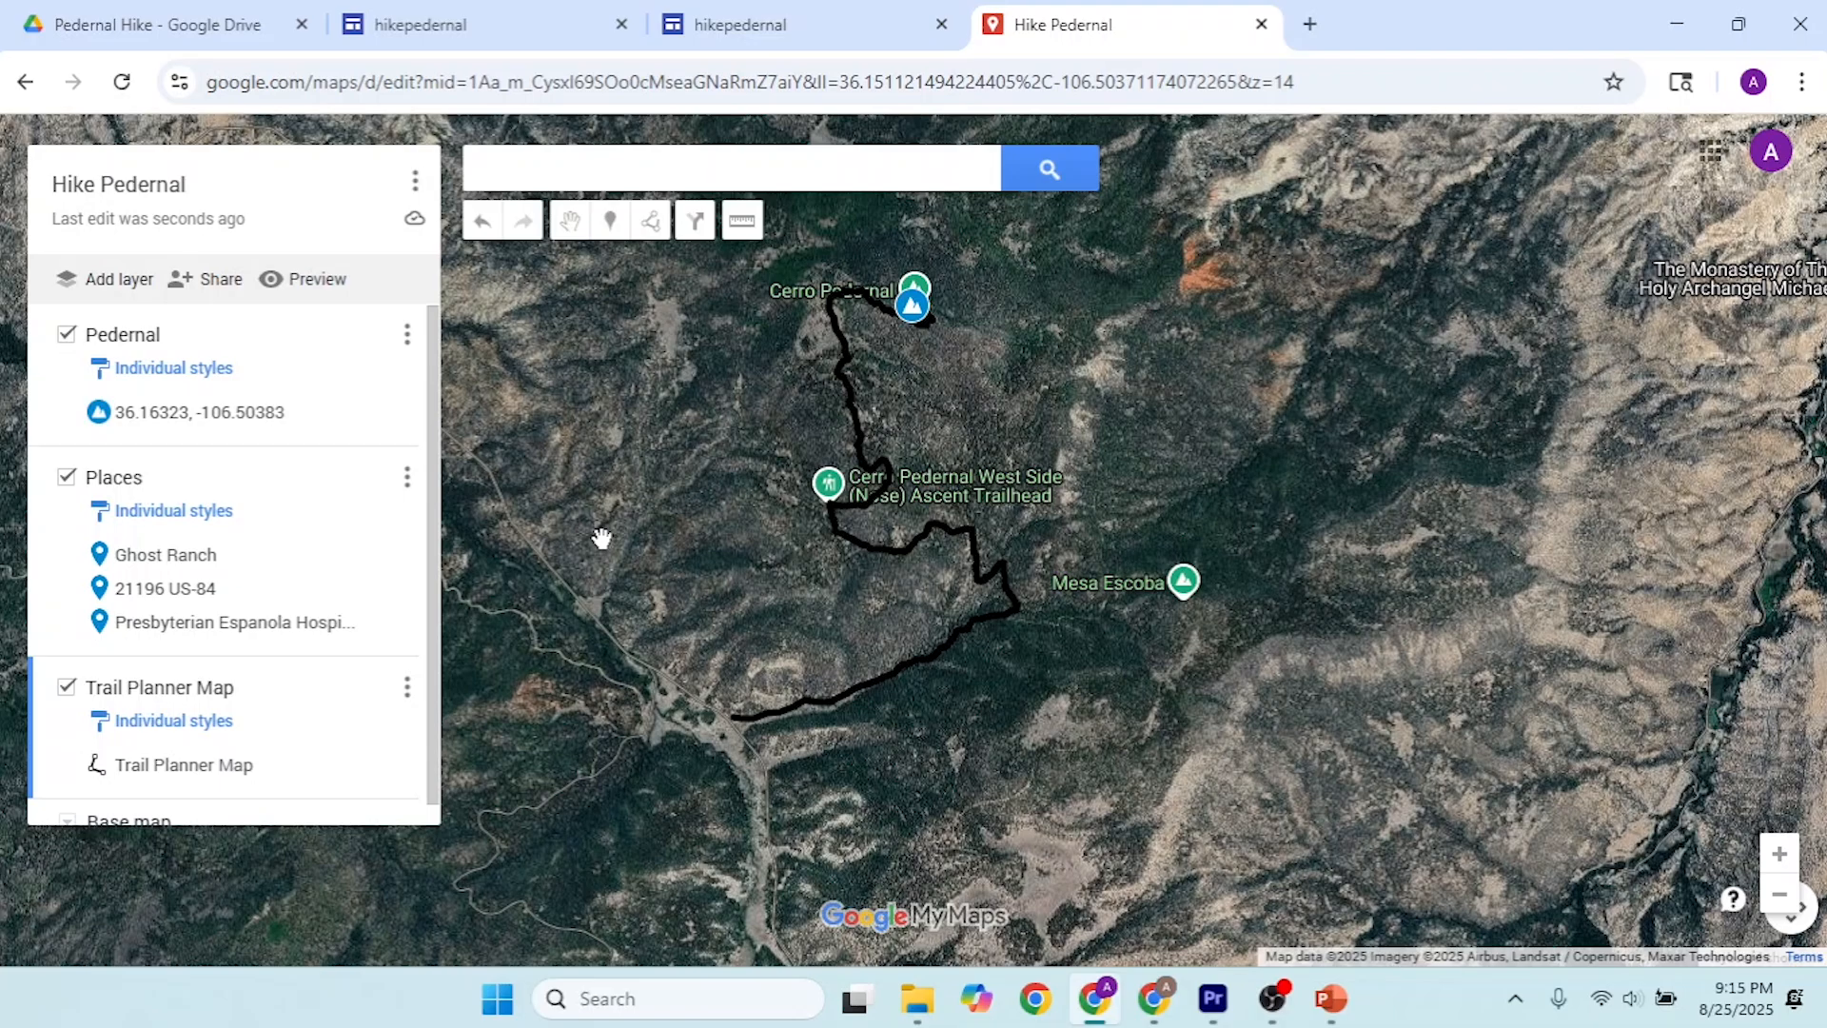
# Step: Switch to the AllTrails page for Cerro Pedernal and copy the embed code from the trail's share options
pyautogui.hotkey('alt', 'Tab')
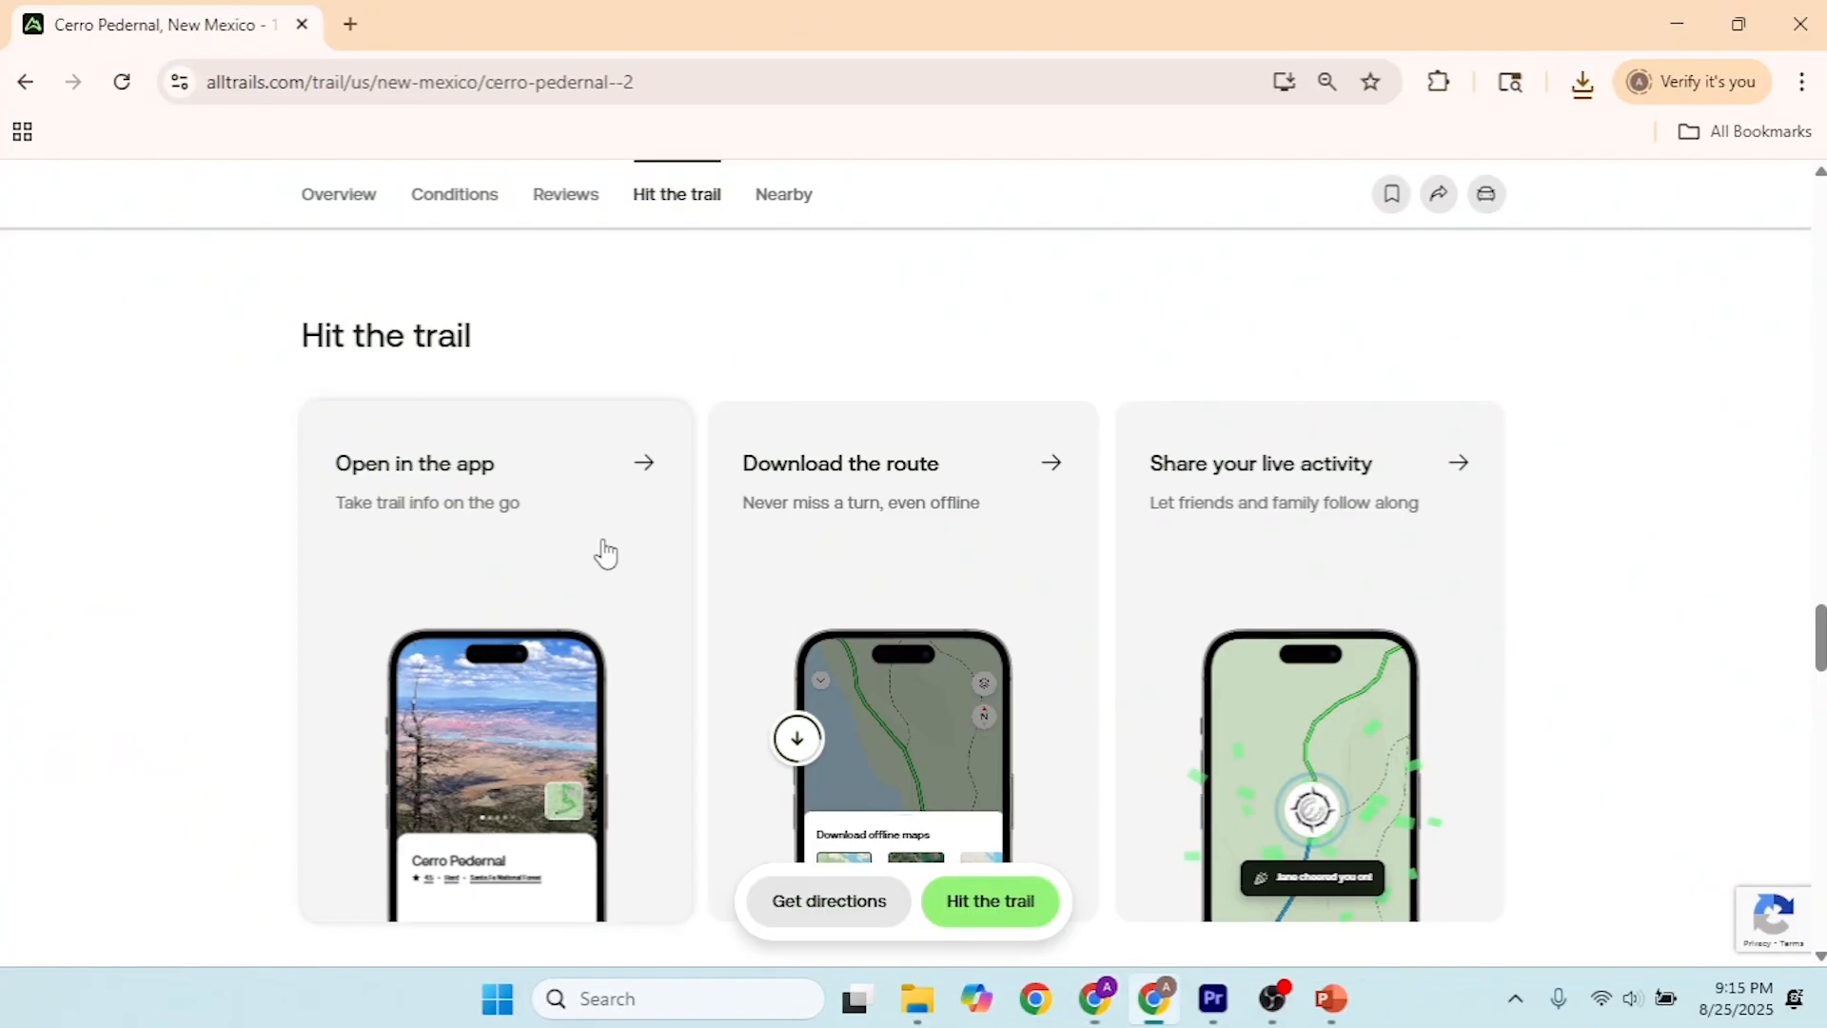
pyautogui.scroll(10, 1179, 465)
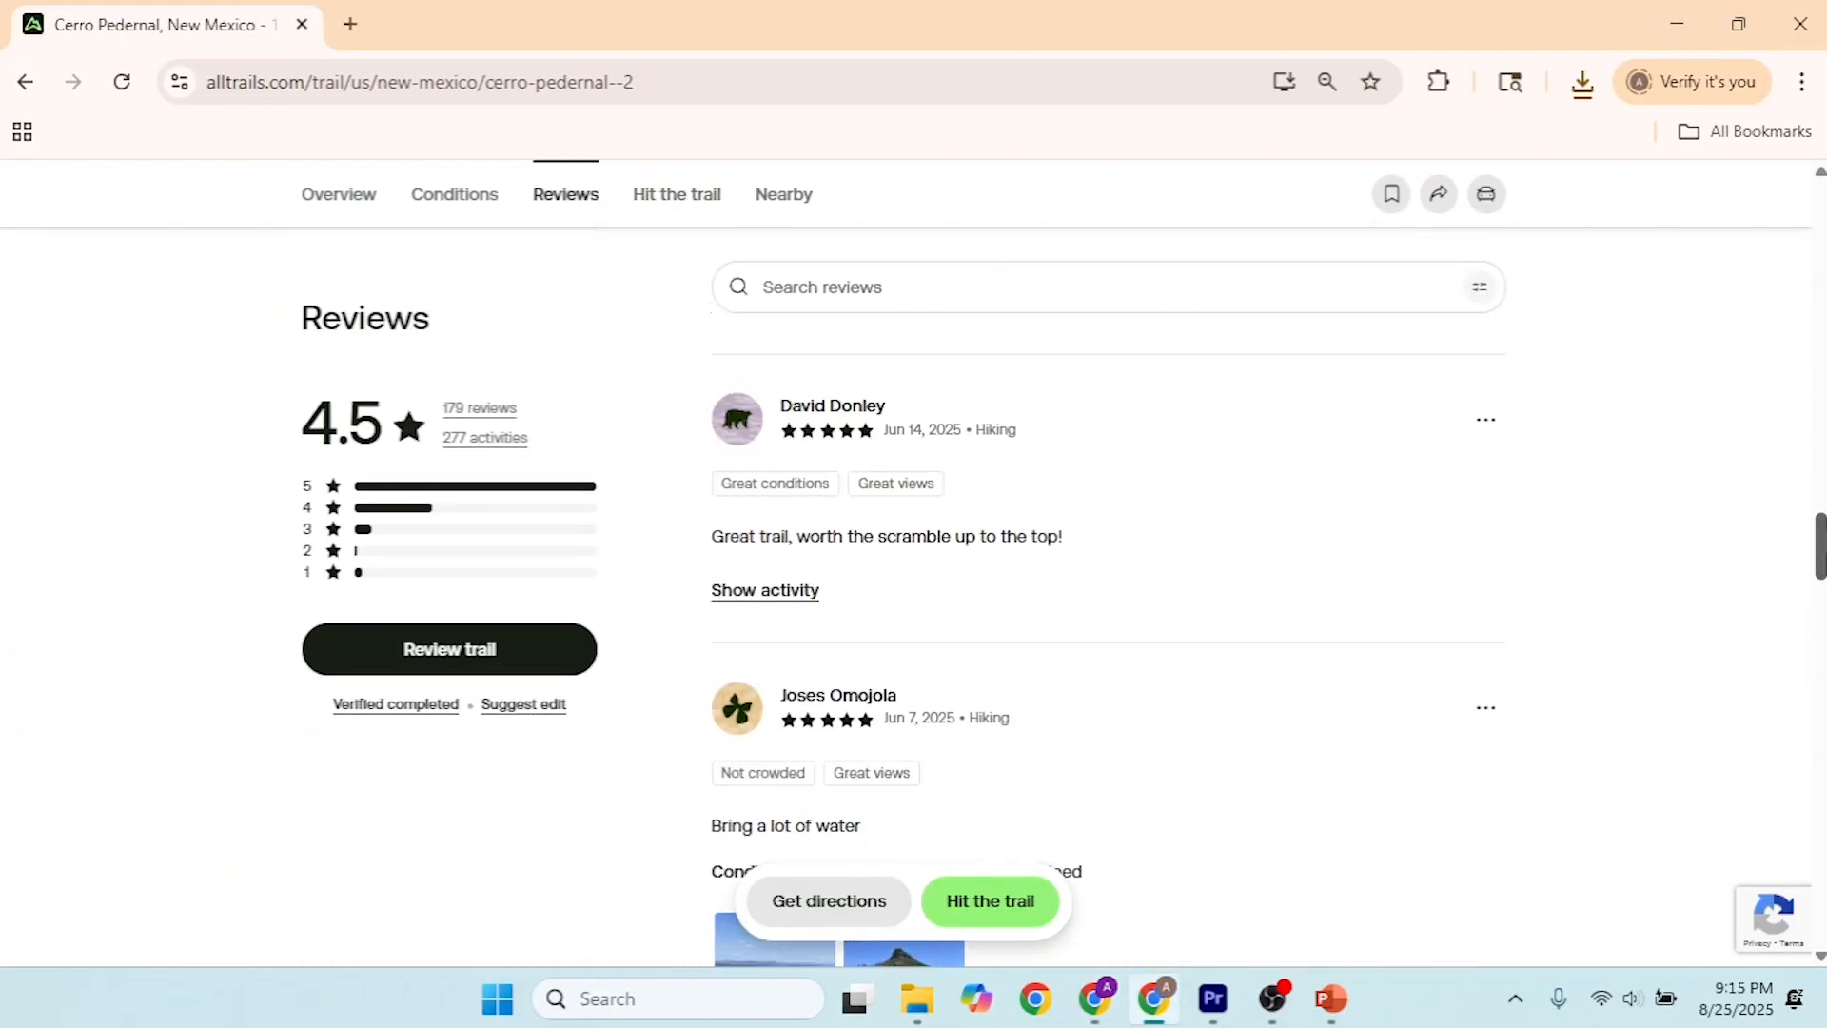
pyautogui.scroll(15, 590, 374)
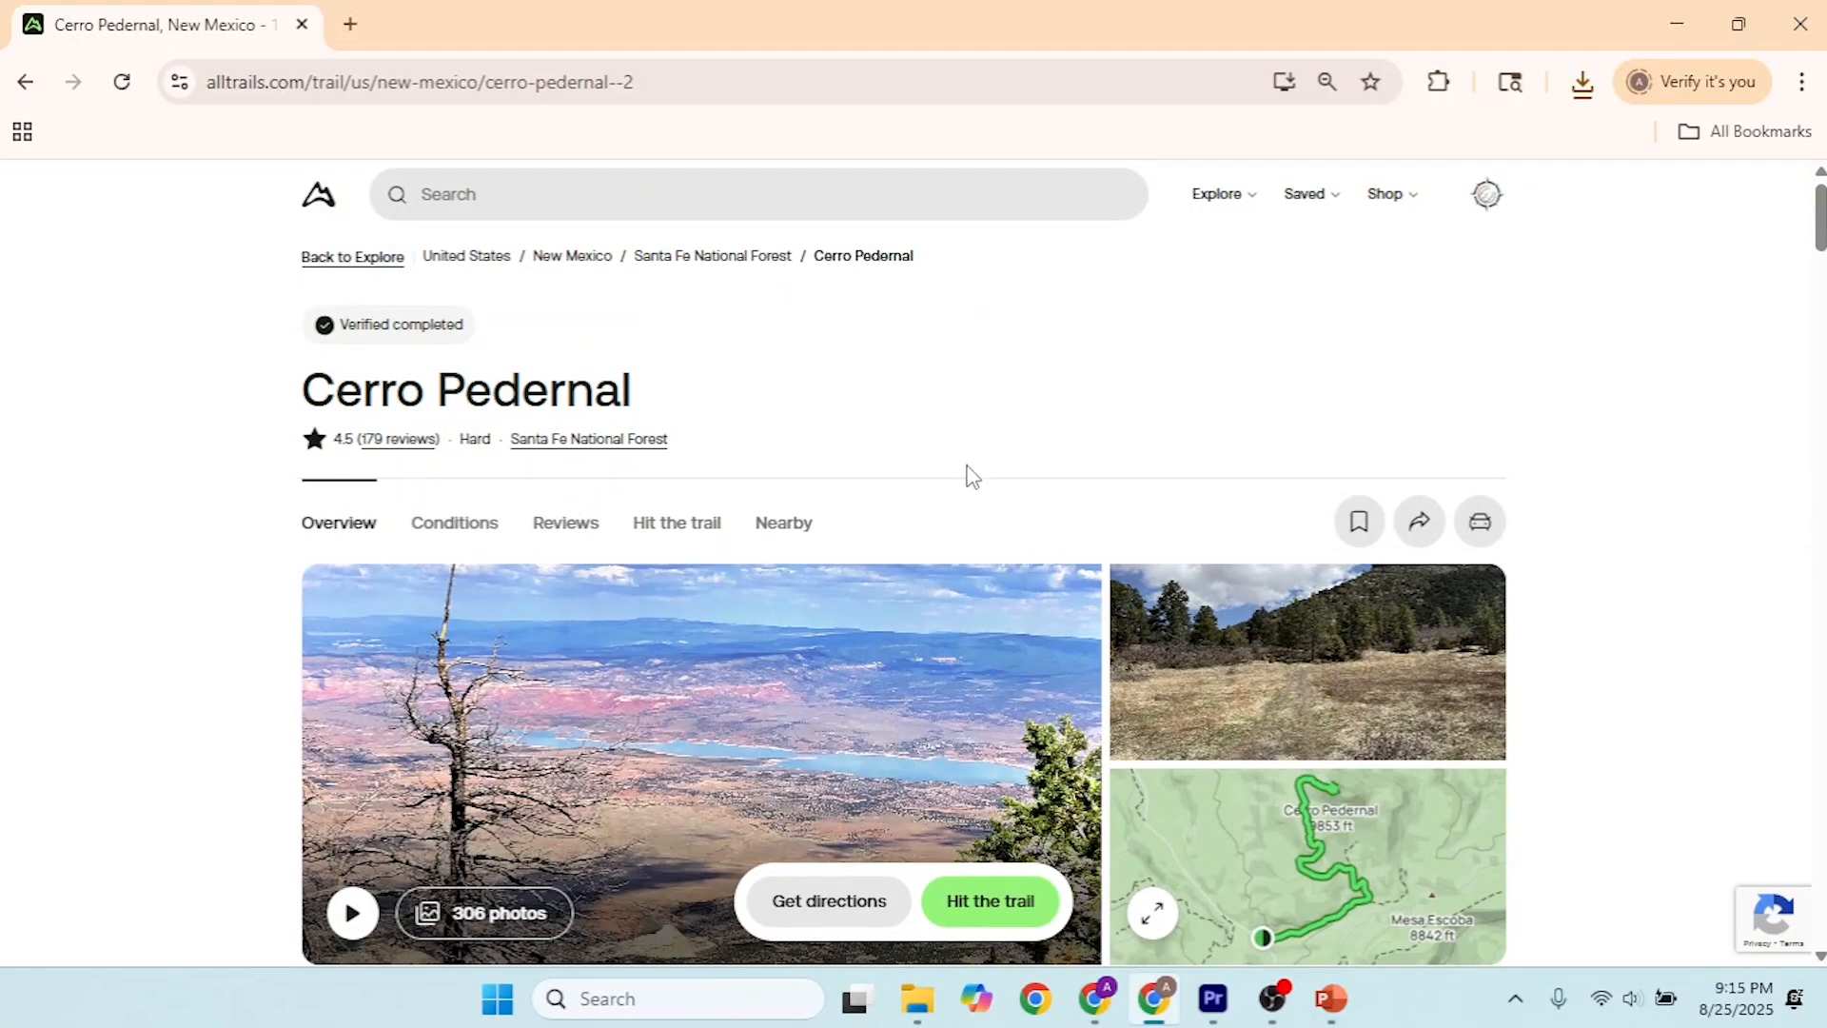
pyautogui.click(1434, 542)
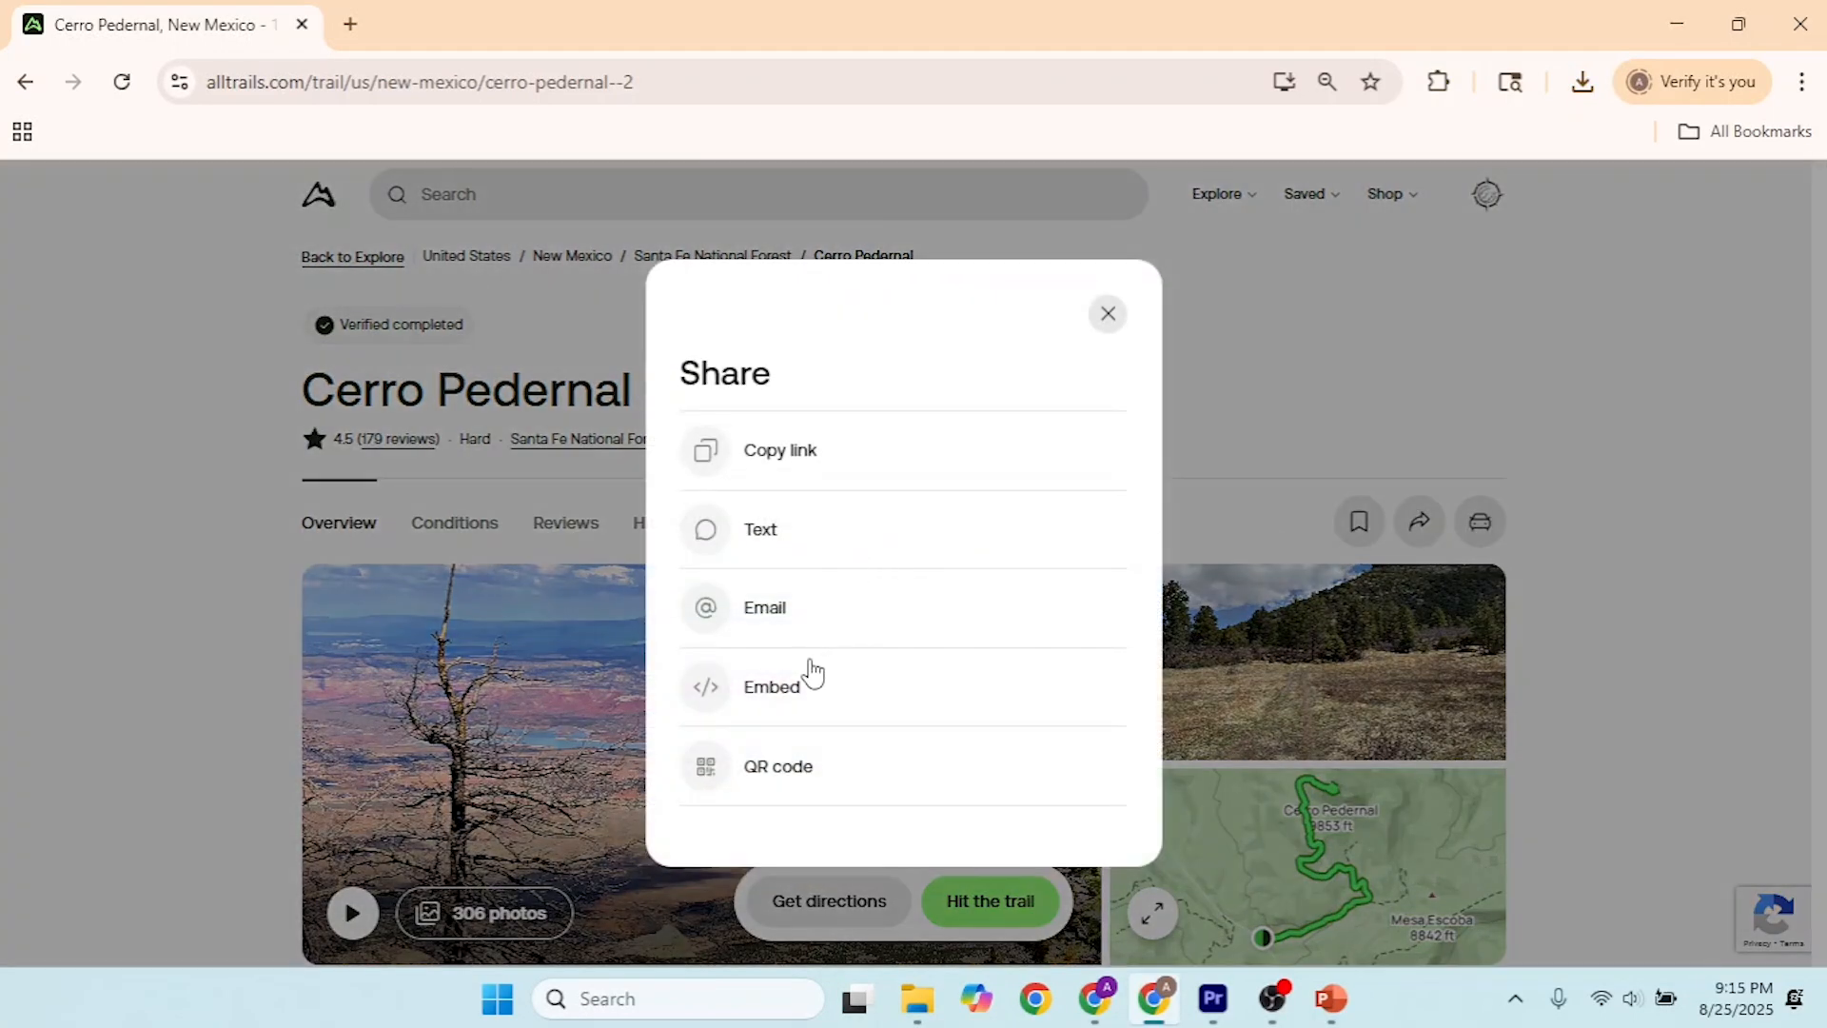
pyautogui.click(807, 704)
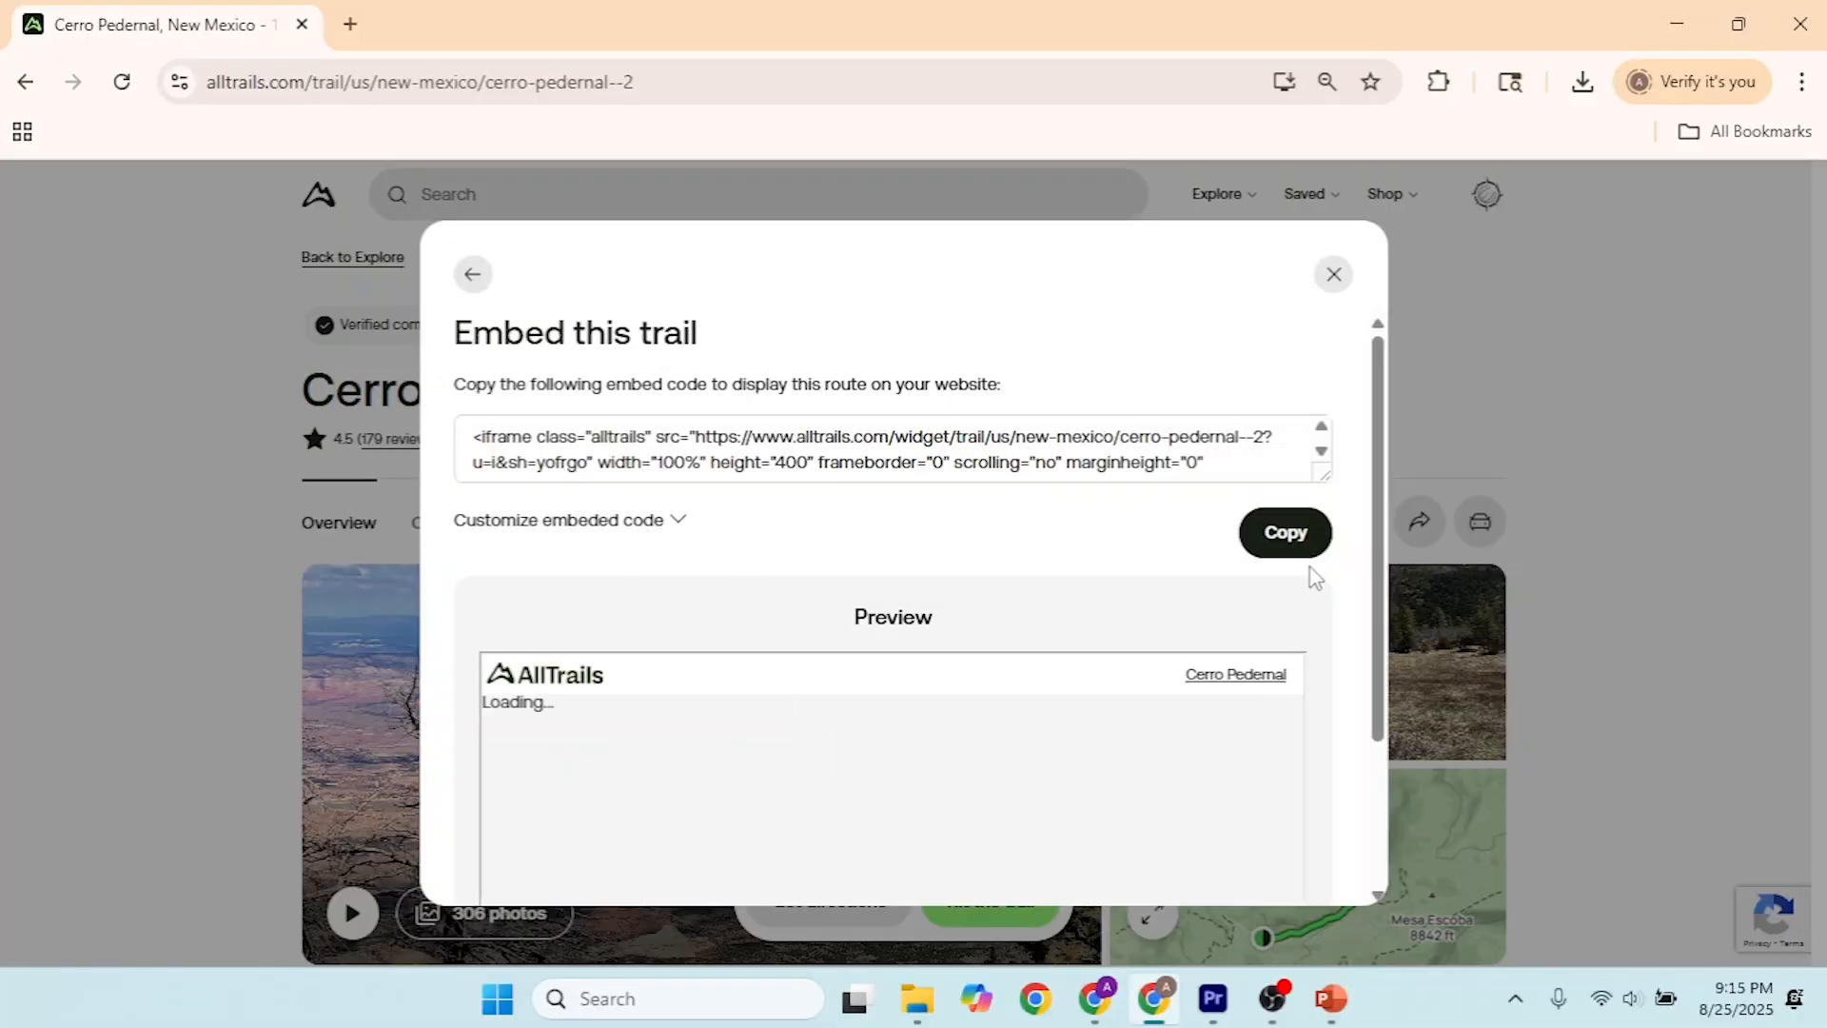
pyautogui.moveTo(1207, 451); pyautogui.dragTo(961, 440)
pyautogui.click(960, 440)
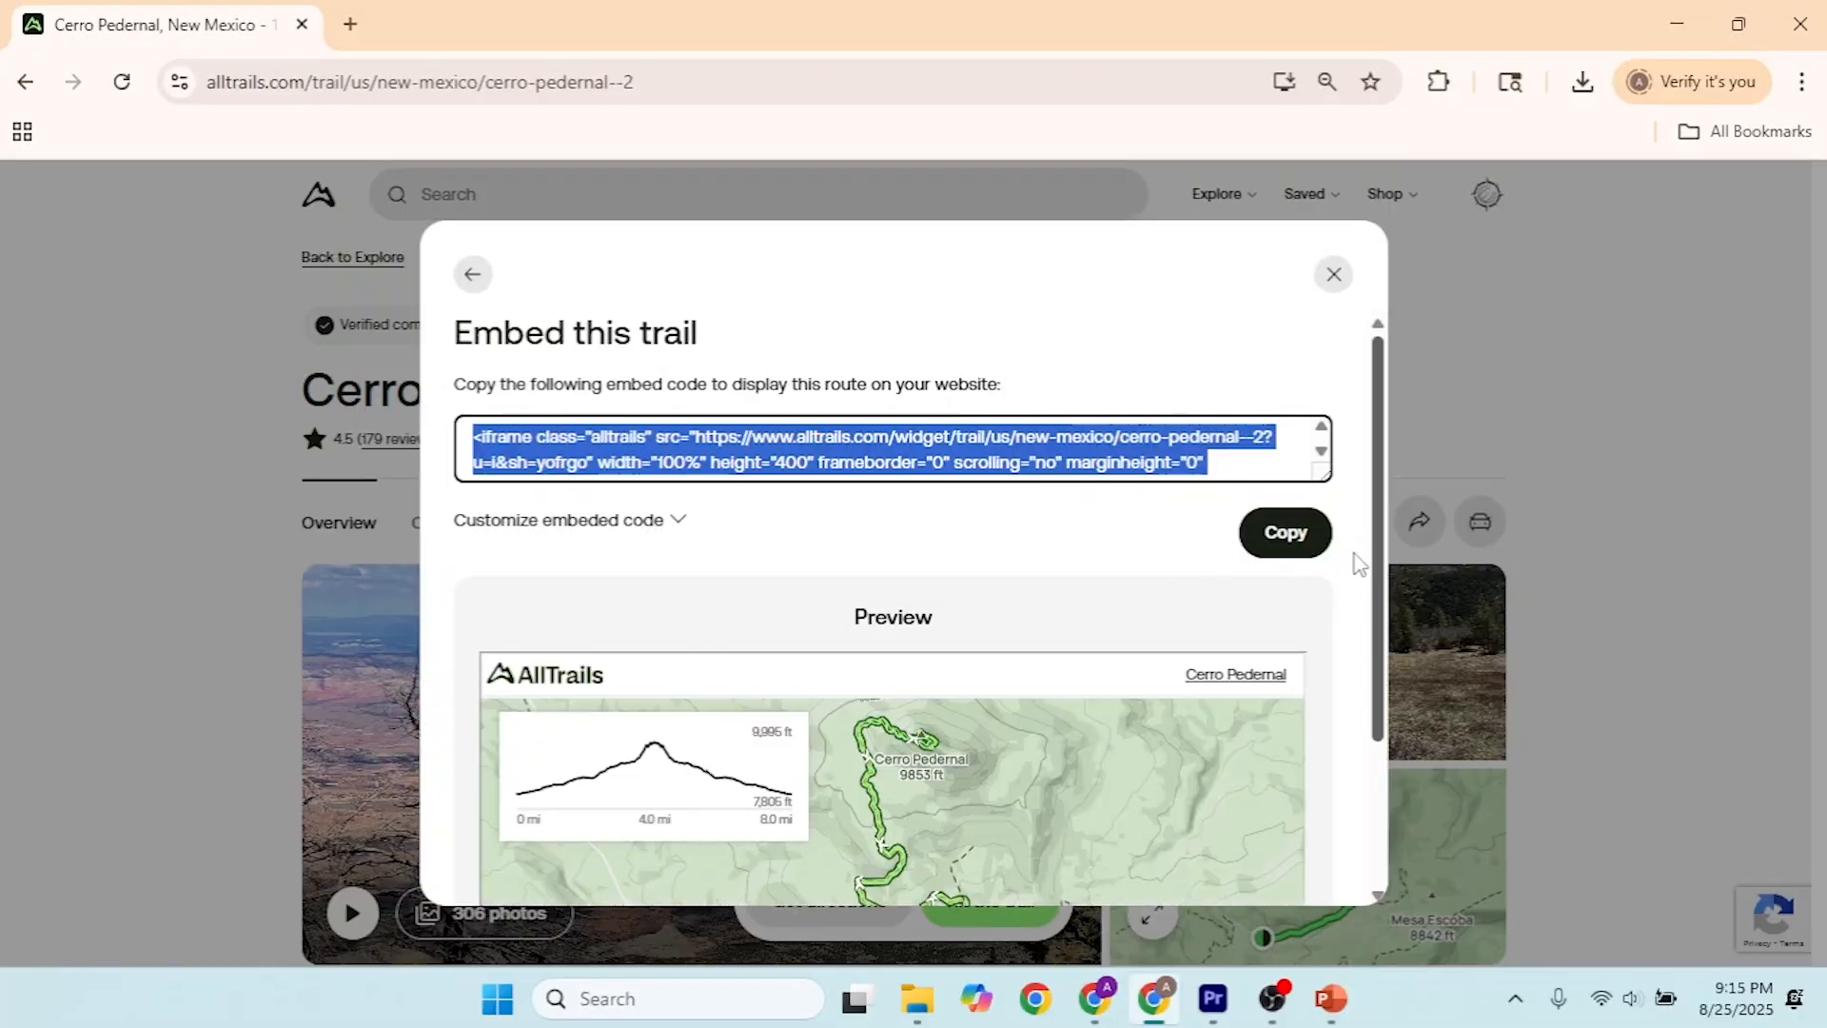
pyautogui.click(1289, 536)
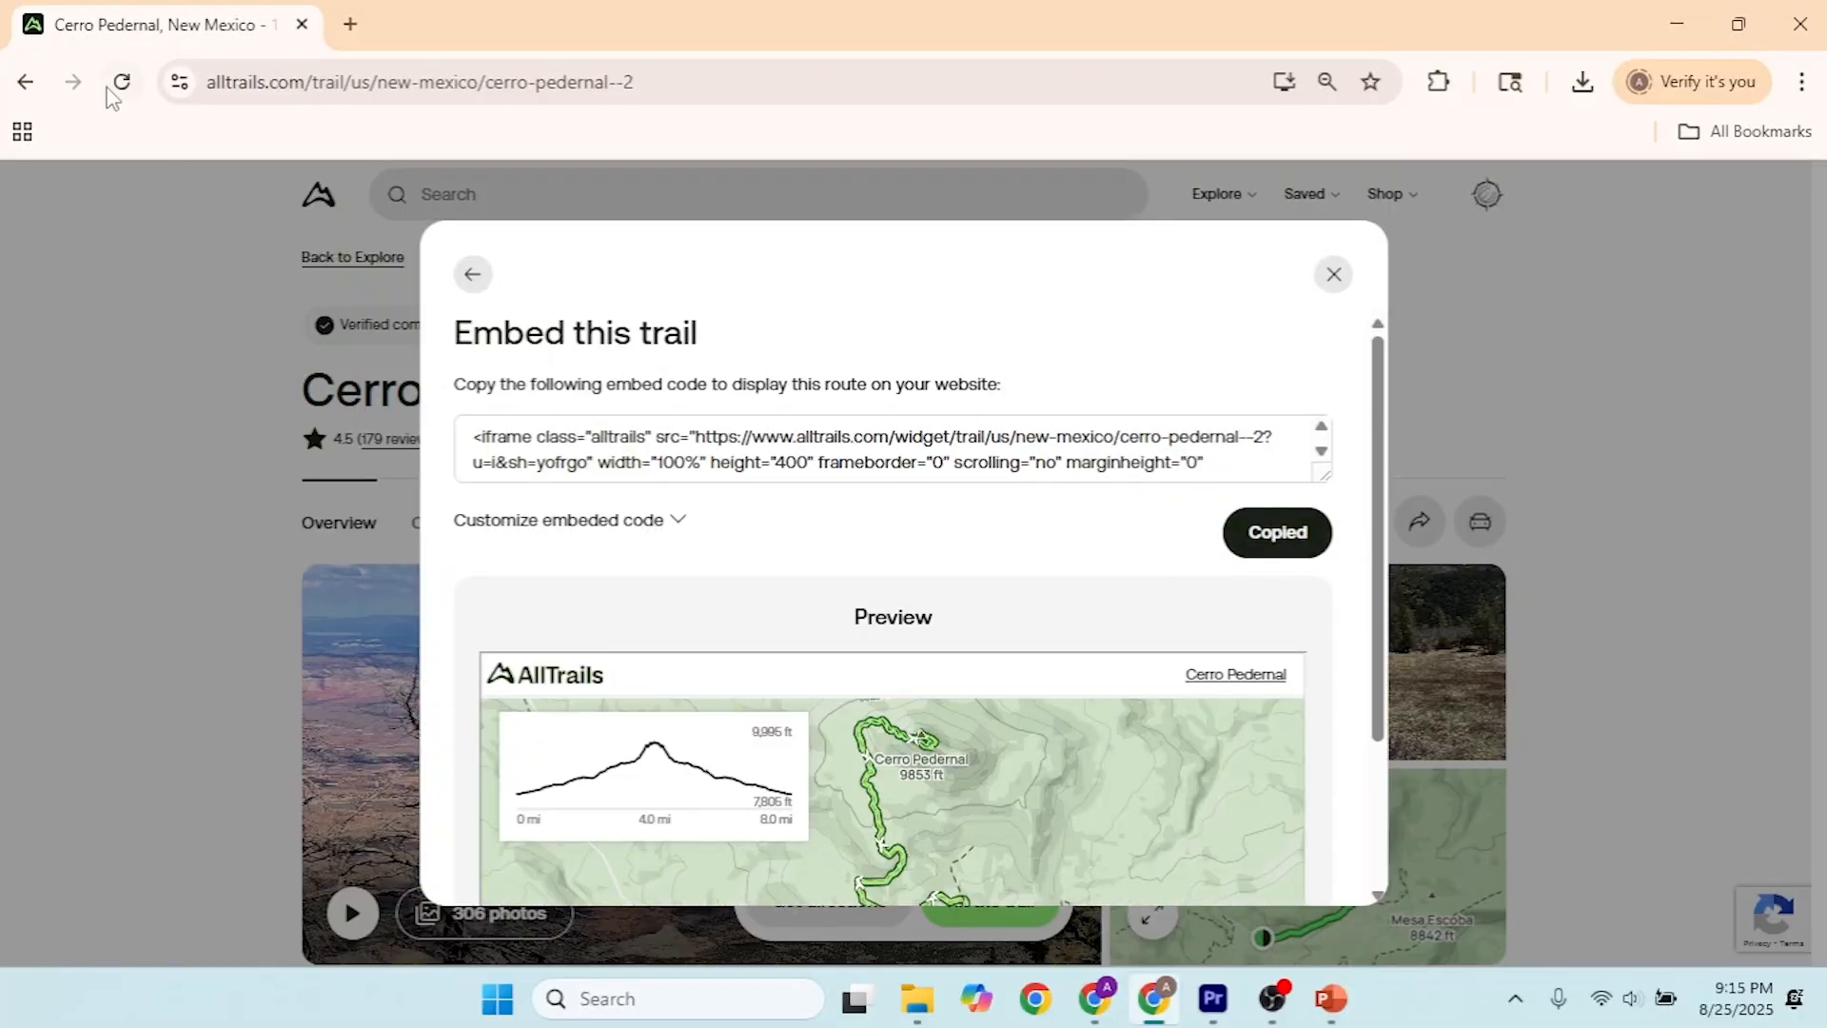
# Step: Switch to the hikepedernal site editor and insert the copied AllTrails embed code as a new embed beneath the map
pyautogui.hotkey('alt', 'Tab')
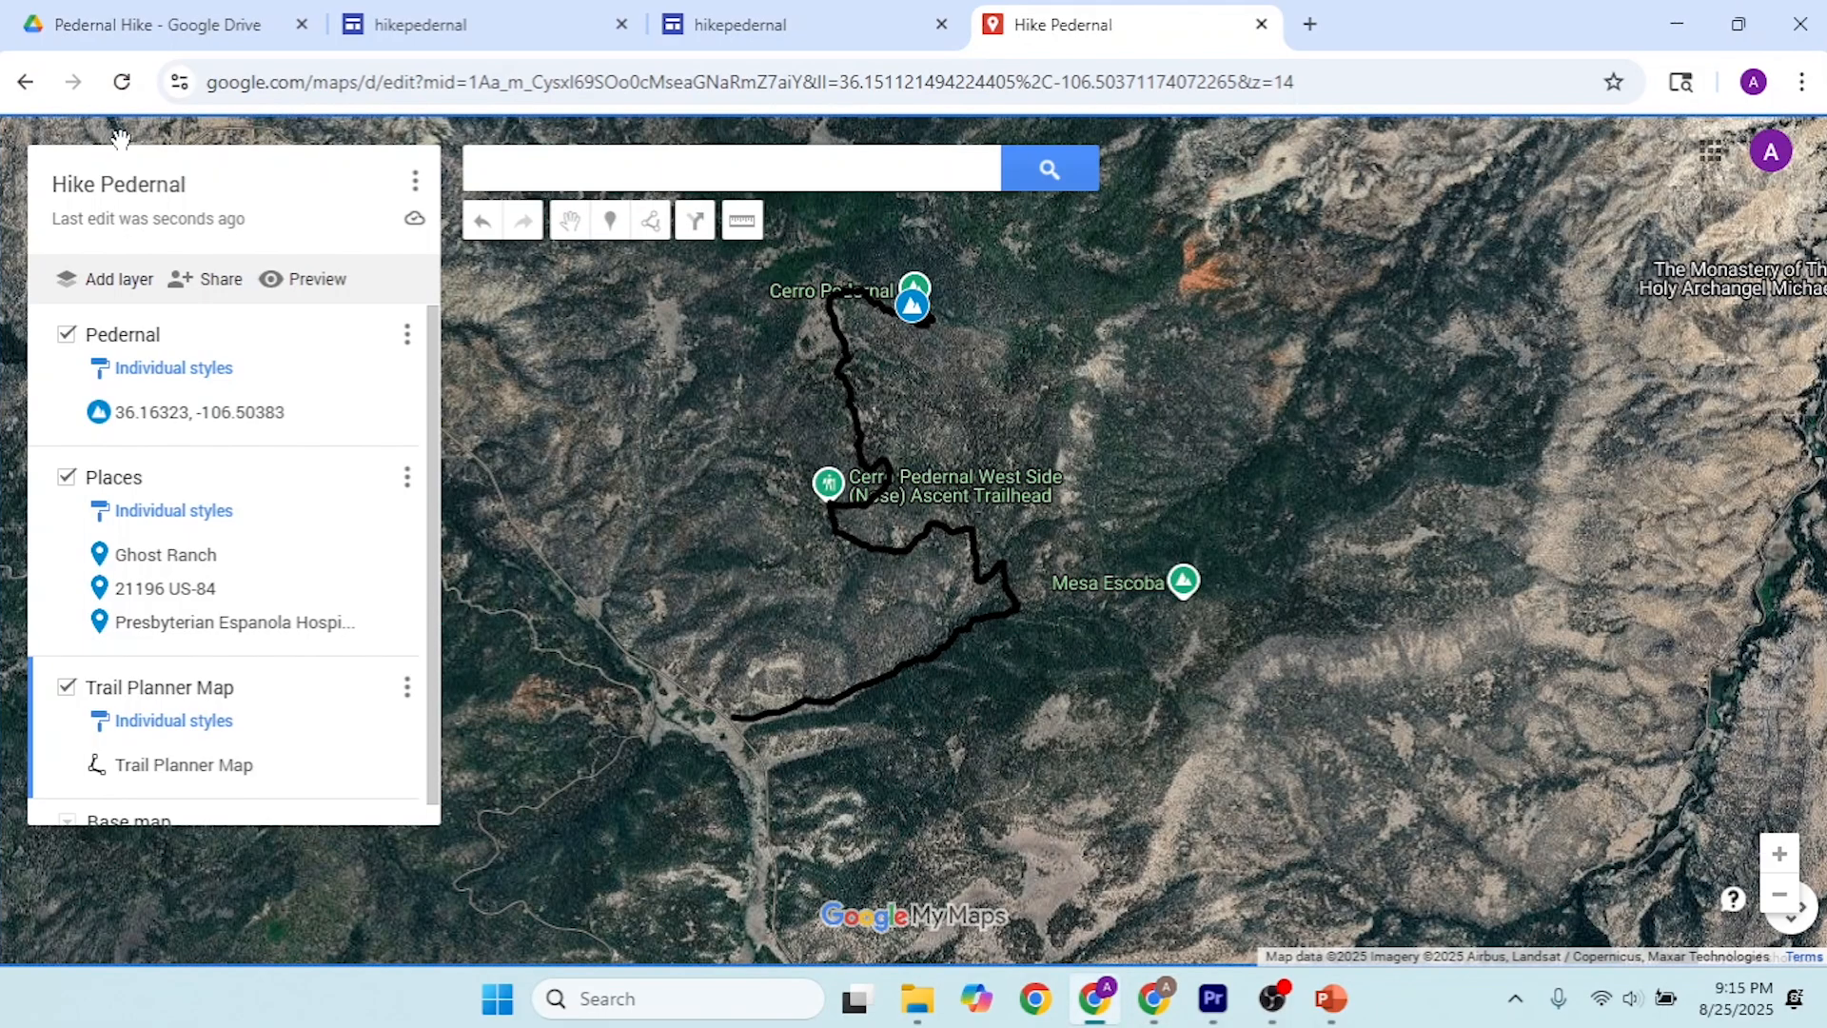
pyautogui.click(483, 12)
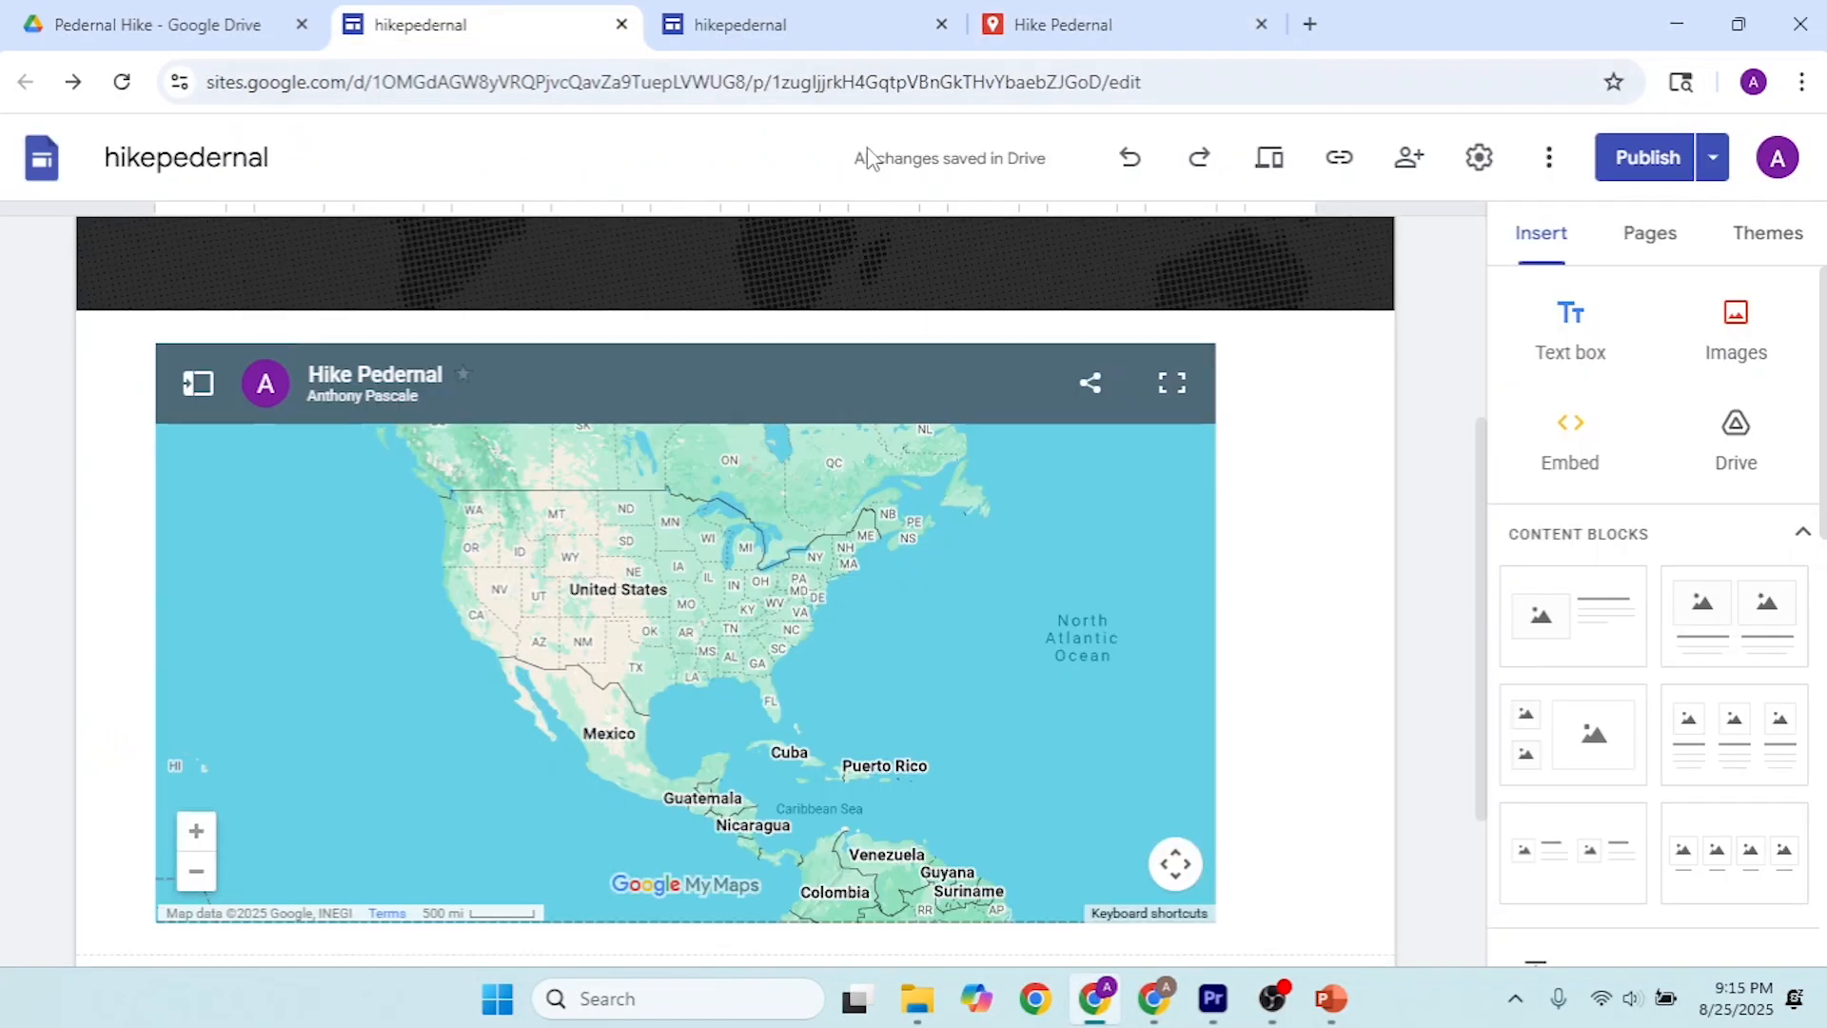
pyautogui.click(1362, 465)
pyautogui.scroll(3, 1362, 473)
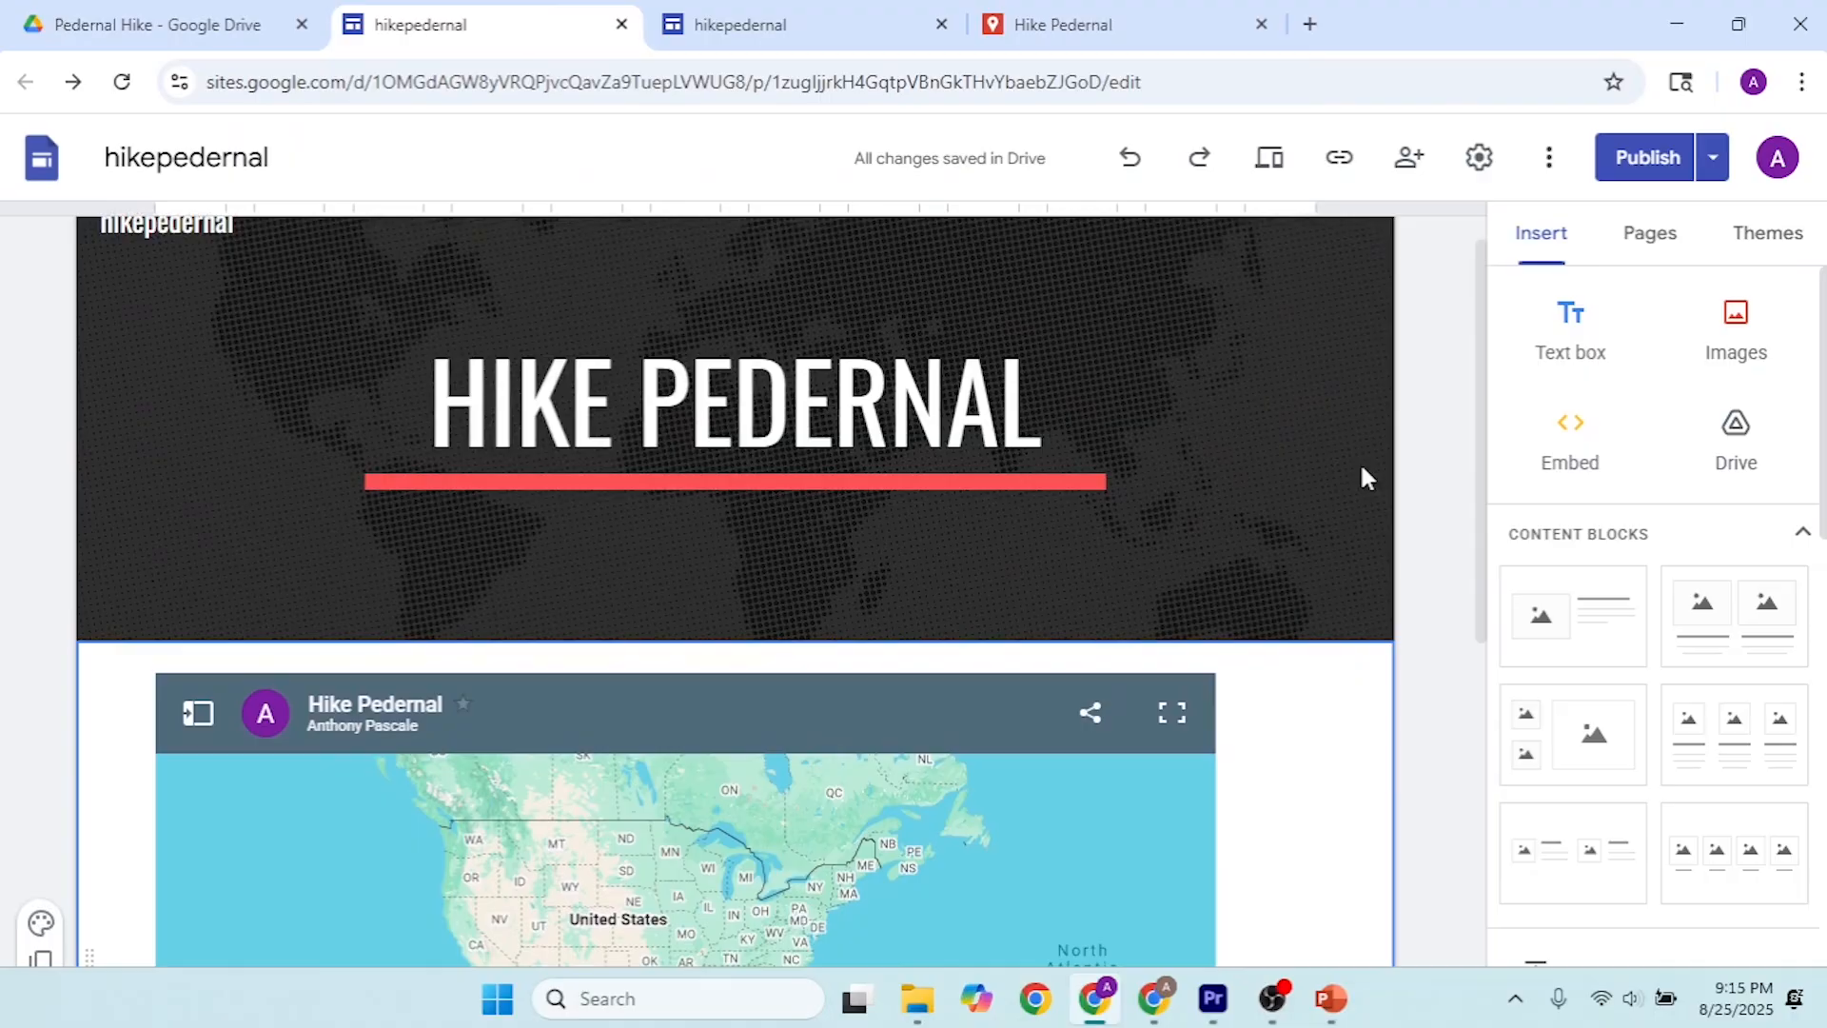
pyautogui.scroll(-6, 1362, 473)
pyautogui.click(1603, 440)
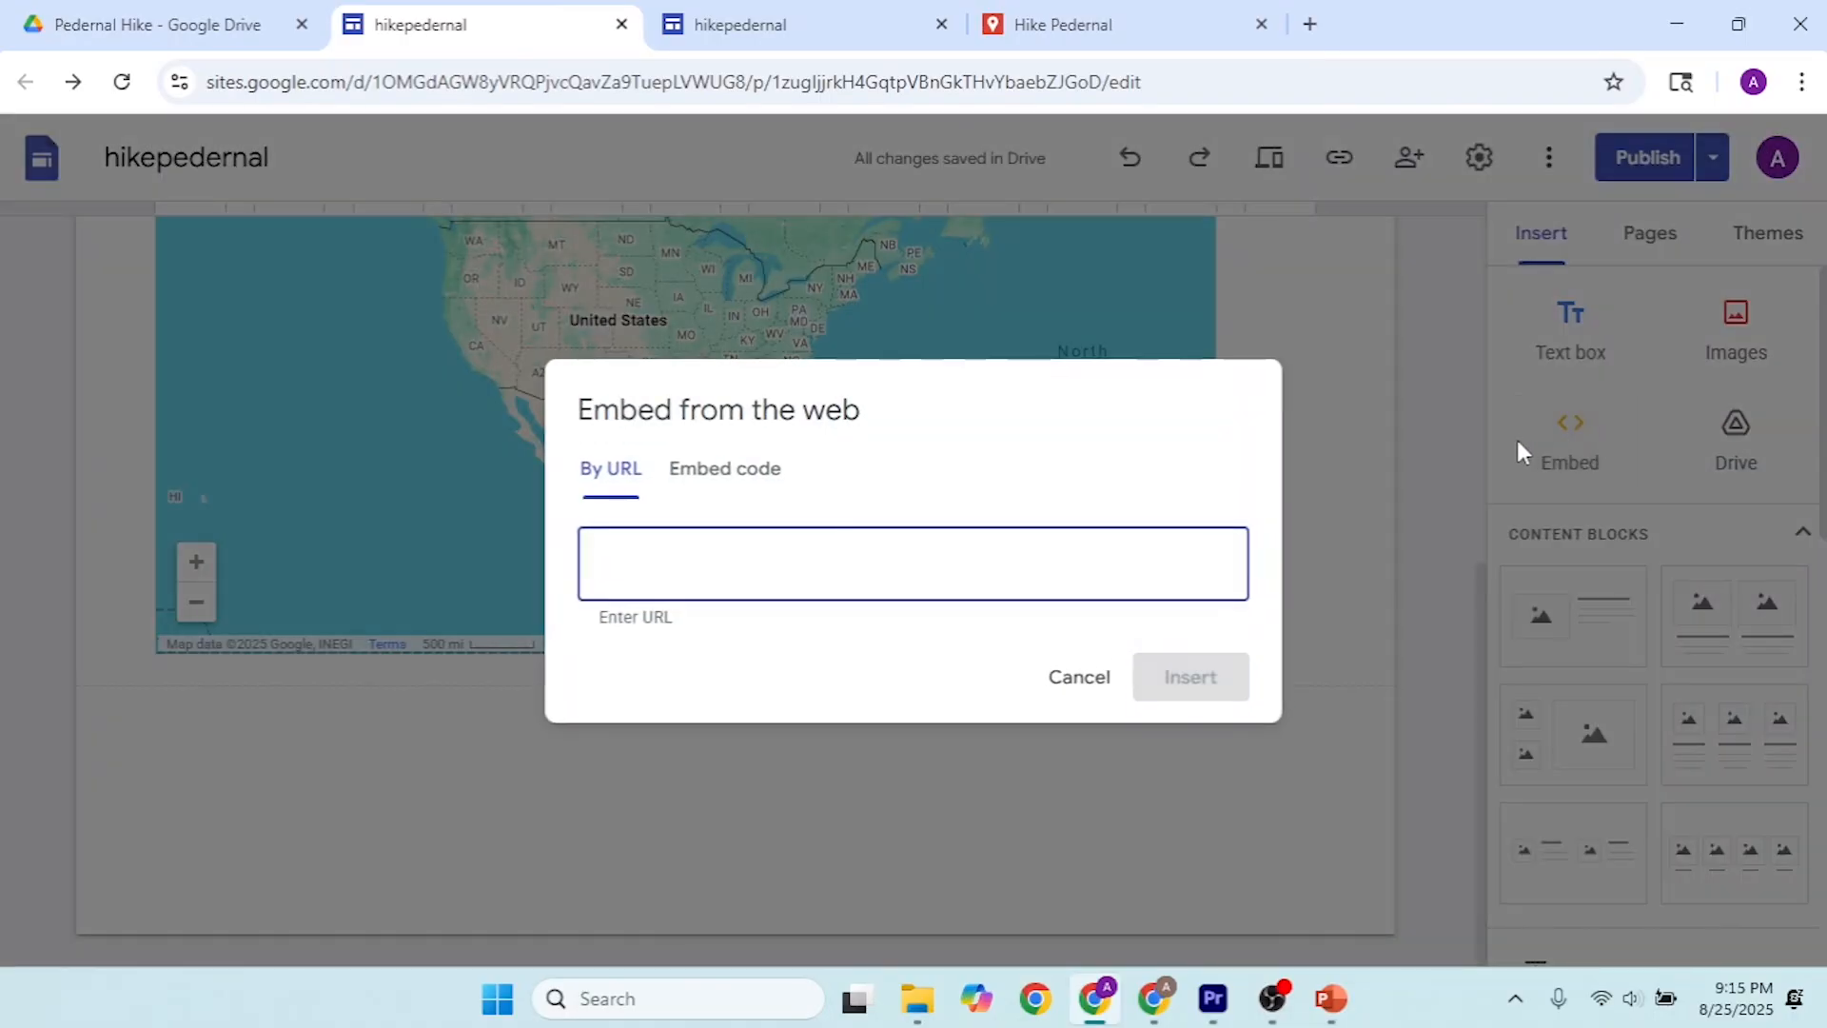
pyautogui.click(772, 476)
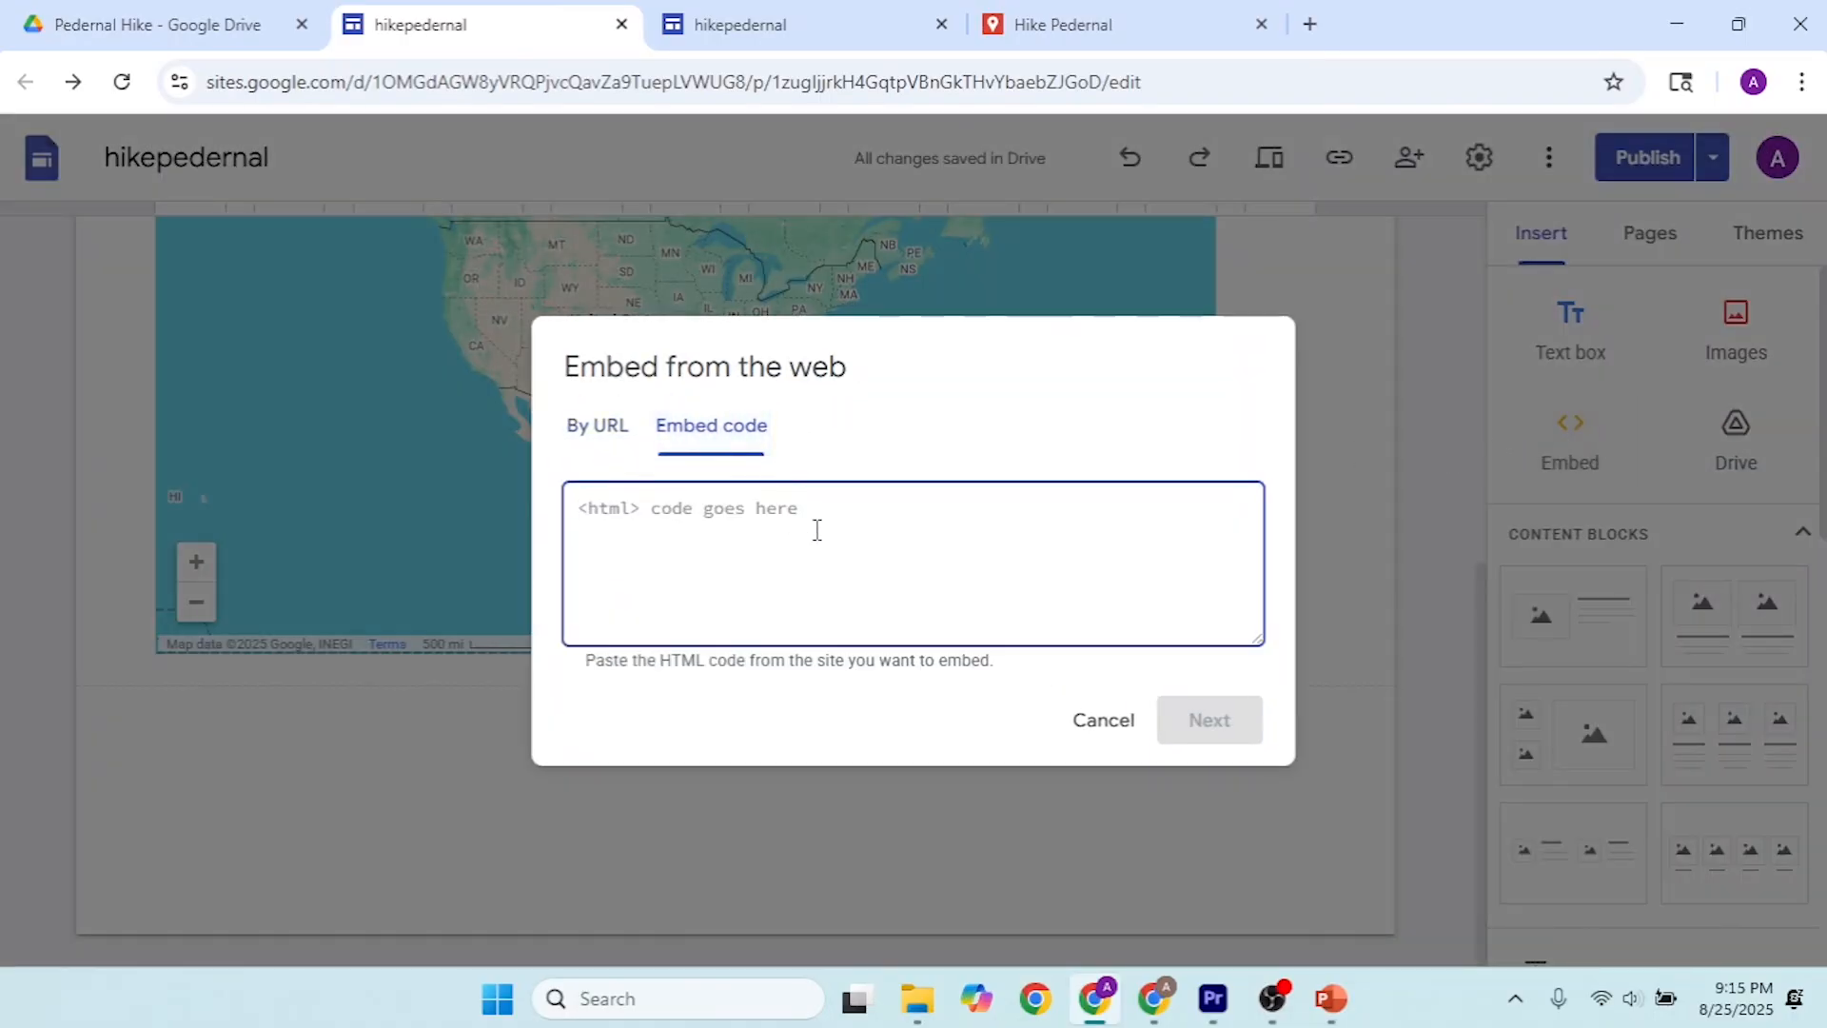
pyautogui.hotkey('ctrl', 'v')
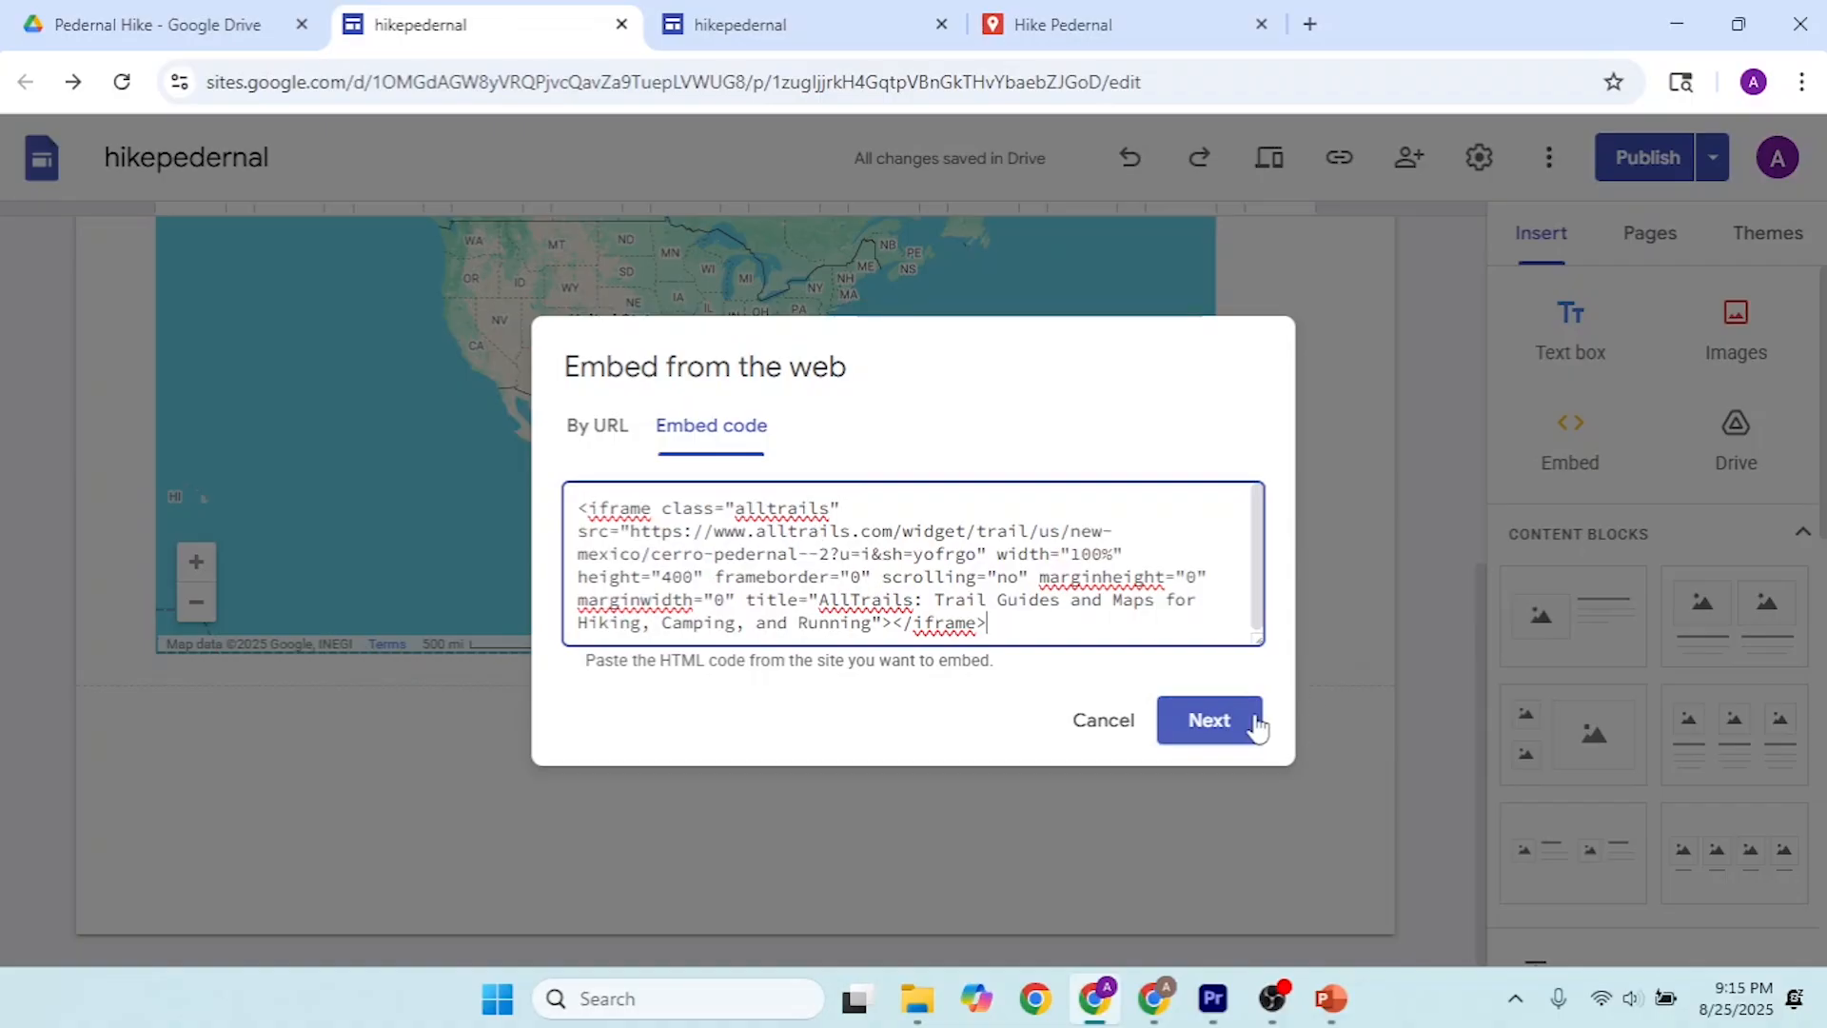
pyautogui.click(1237, 723)
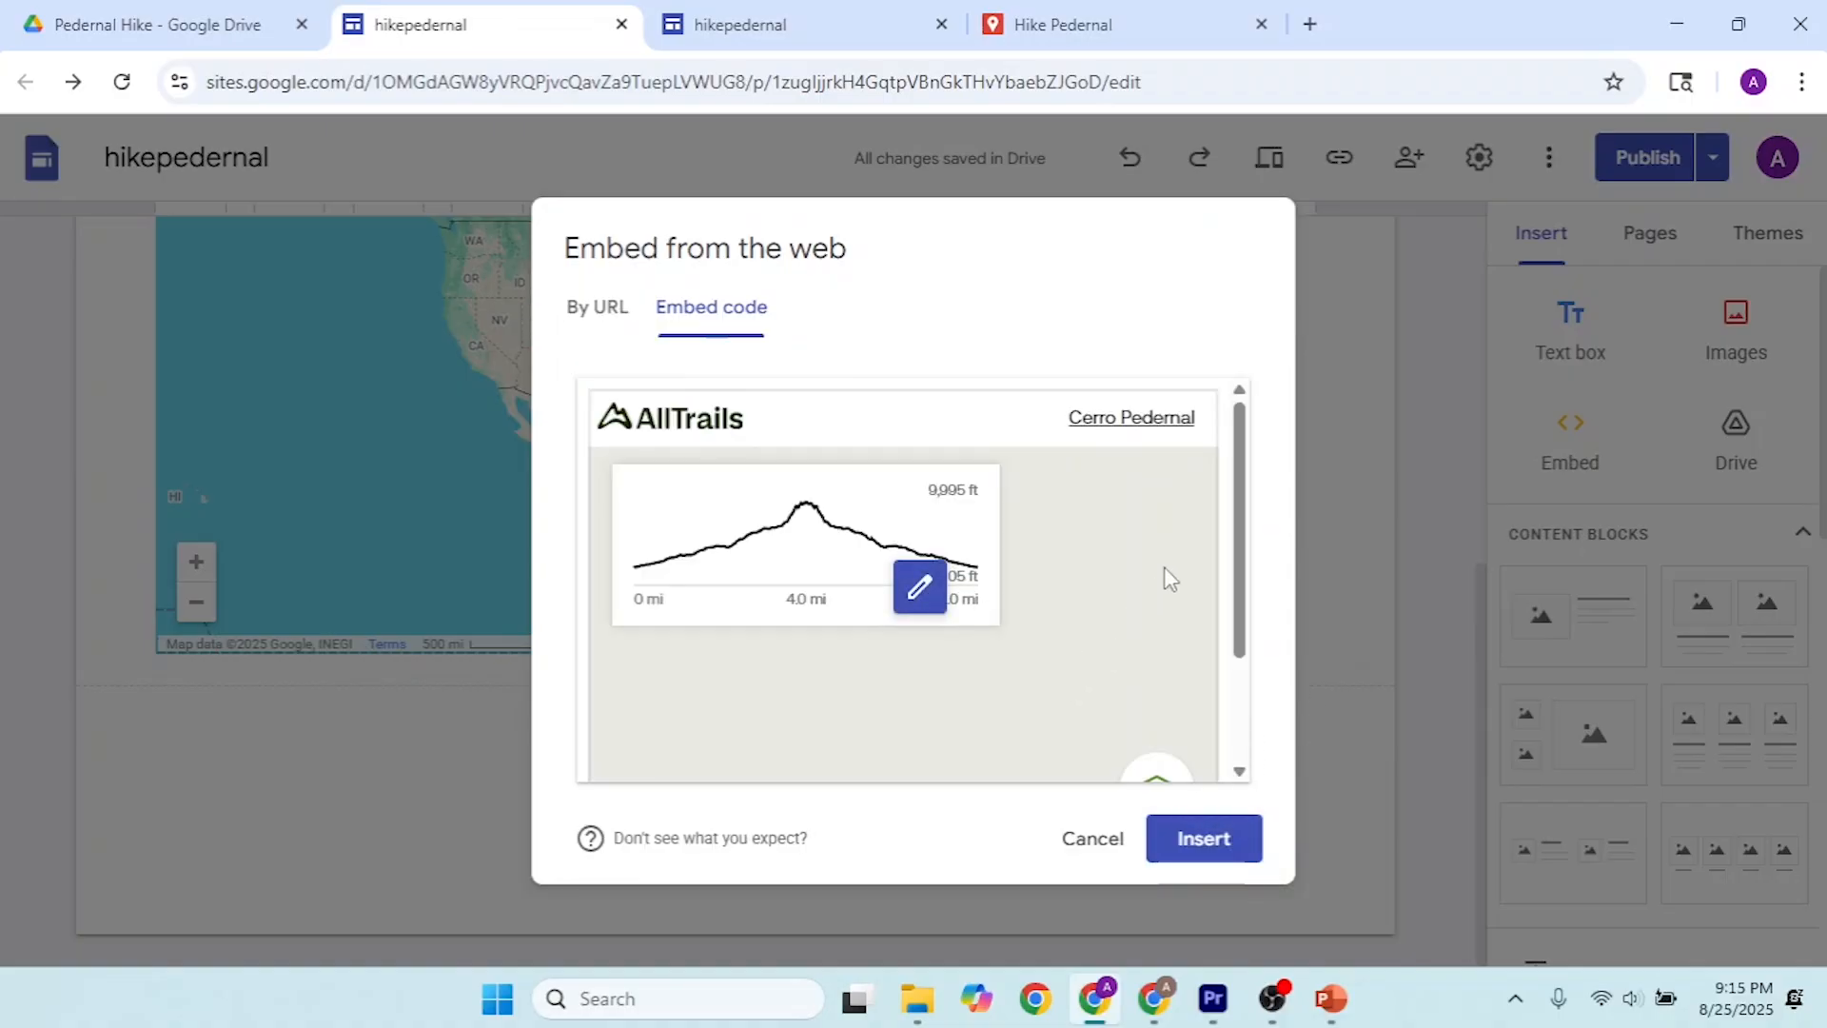
pyautogui.click(1204, 839)
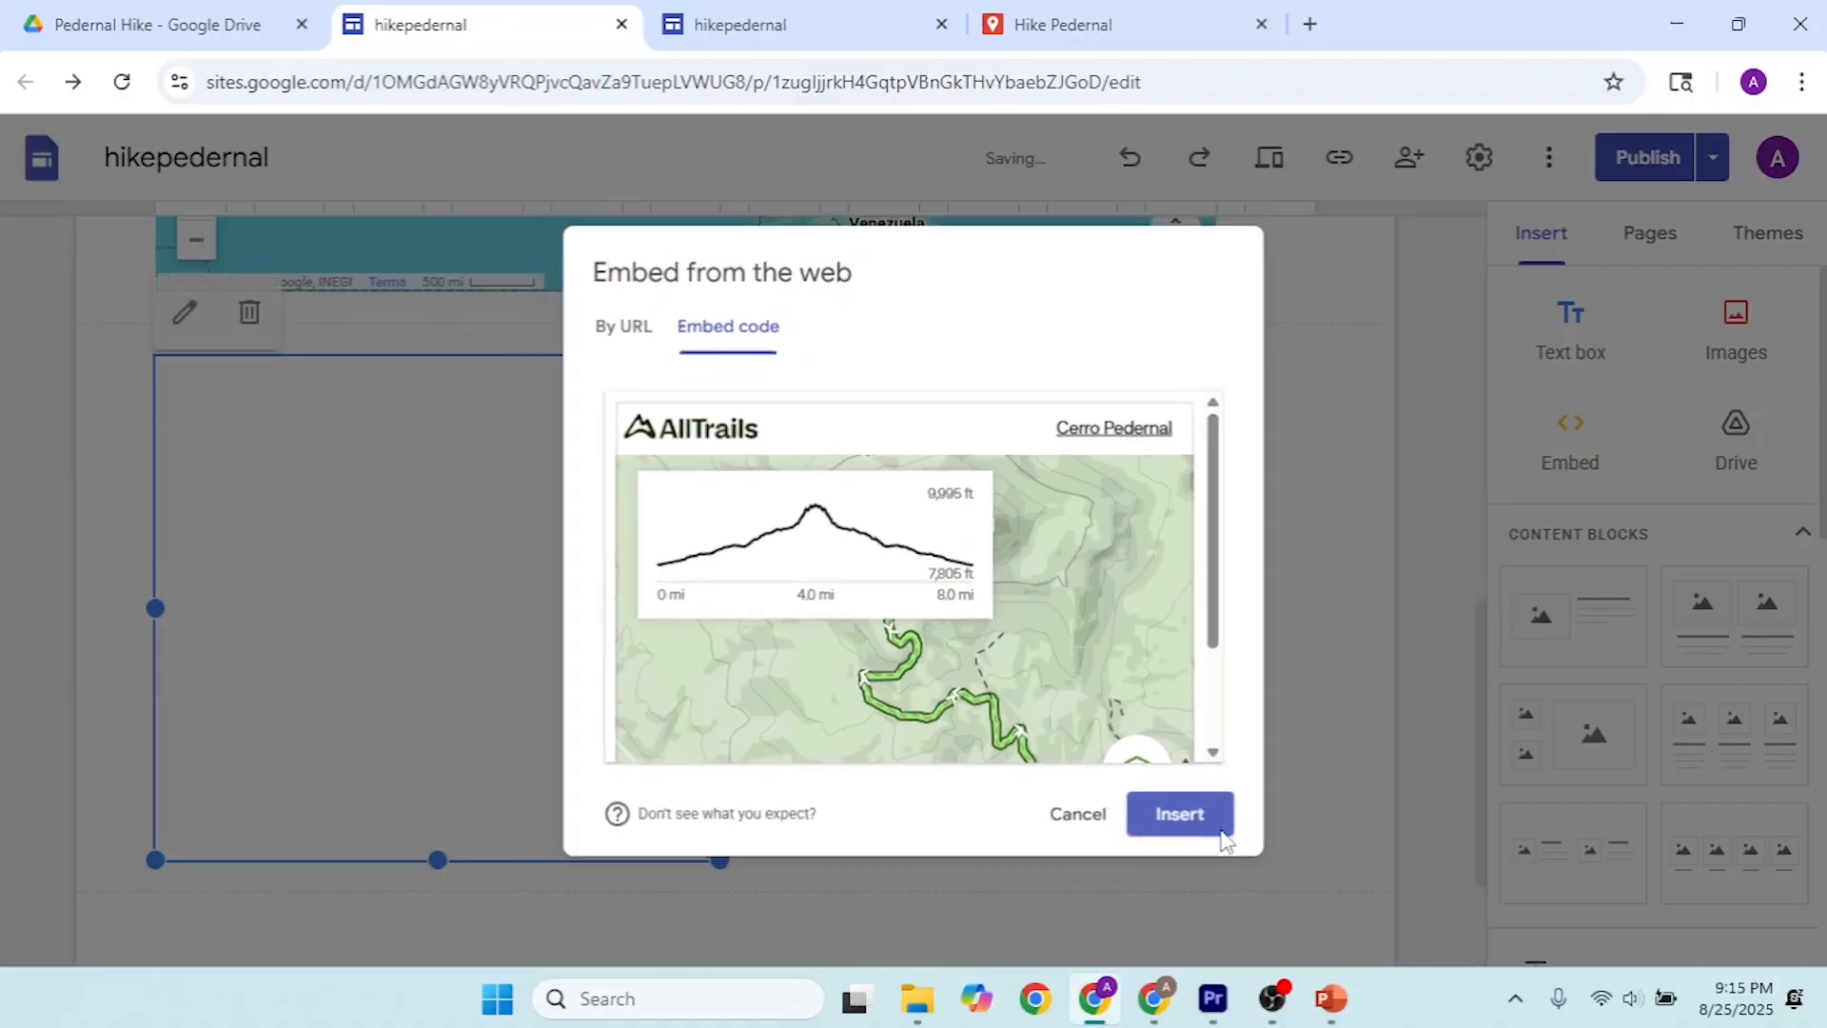
# Step: Widen the AllTrails embed to the full content width and make it taller so the whole trail map fits
pyautogui.moveTo(720, 610); pyautogui.dragTo(1318, 610)
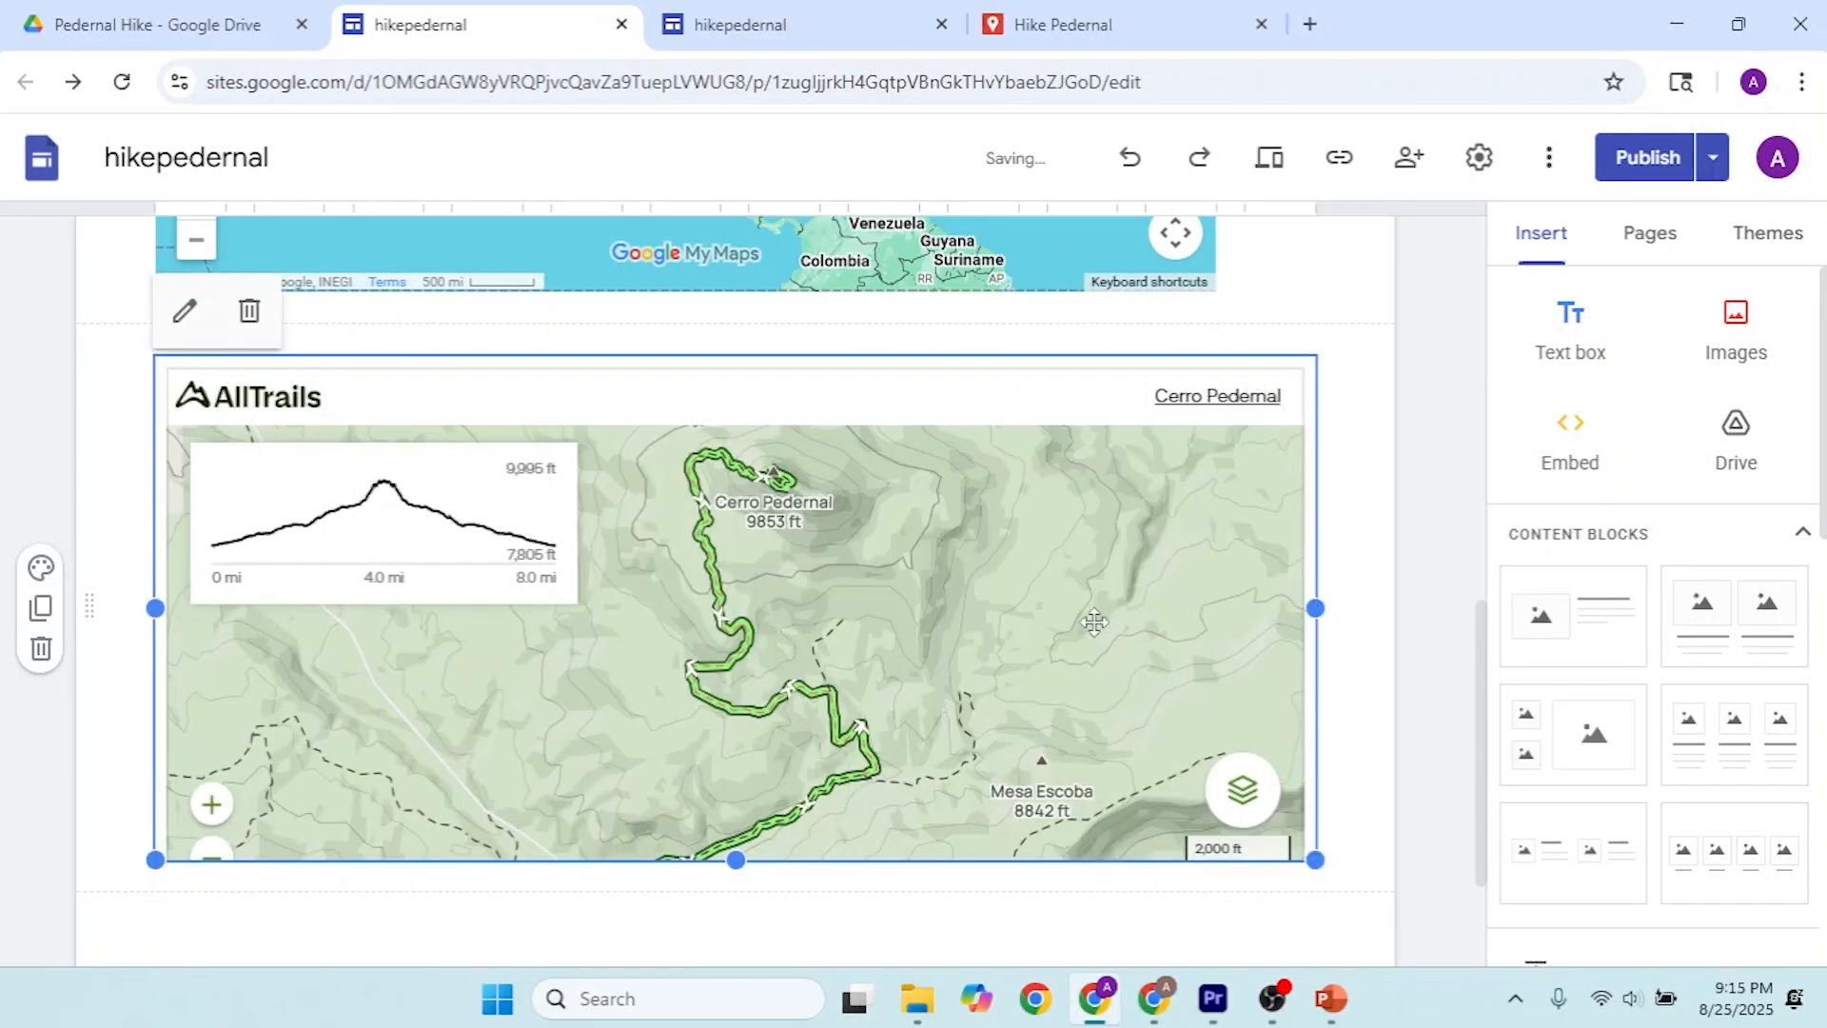
pyautogui.scroll(-1, 758, 835)
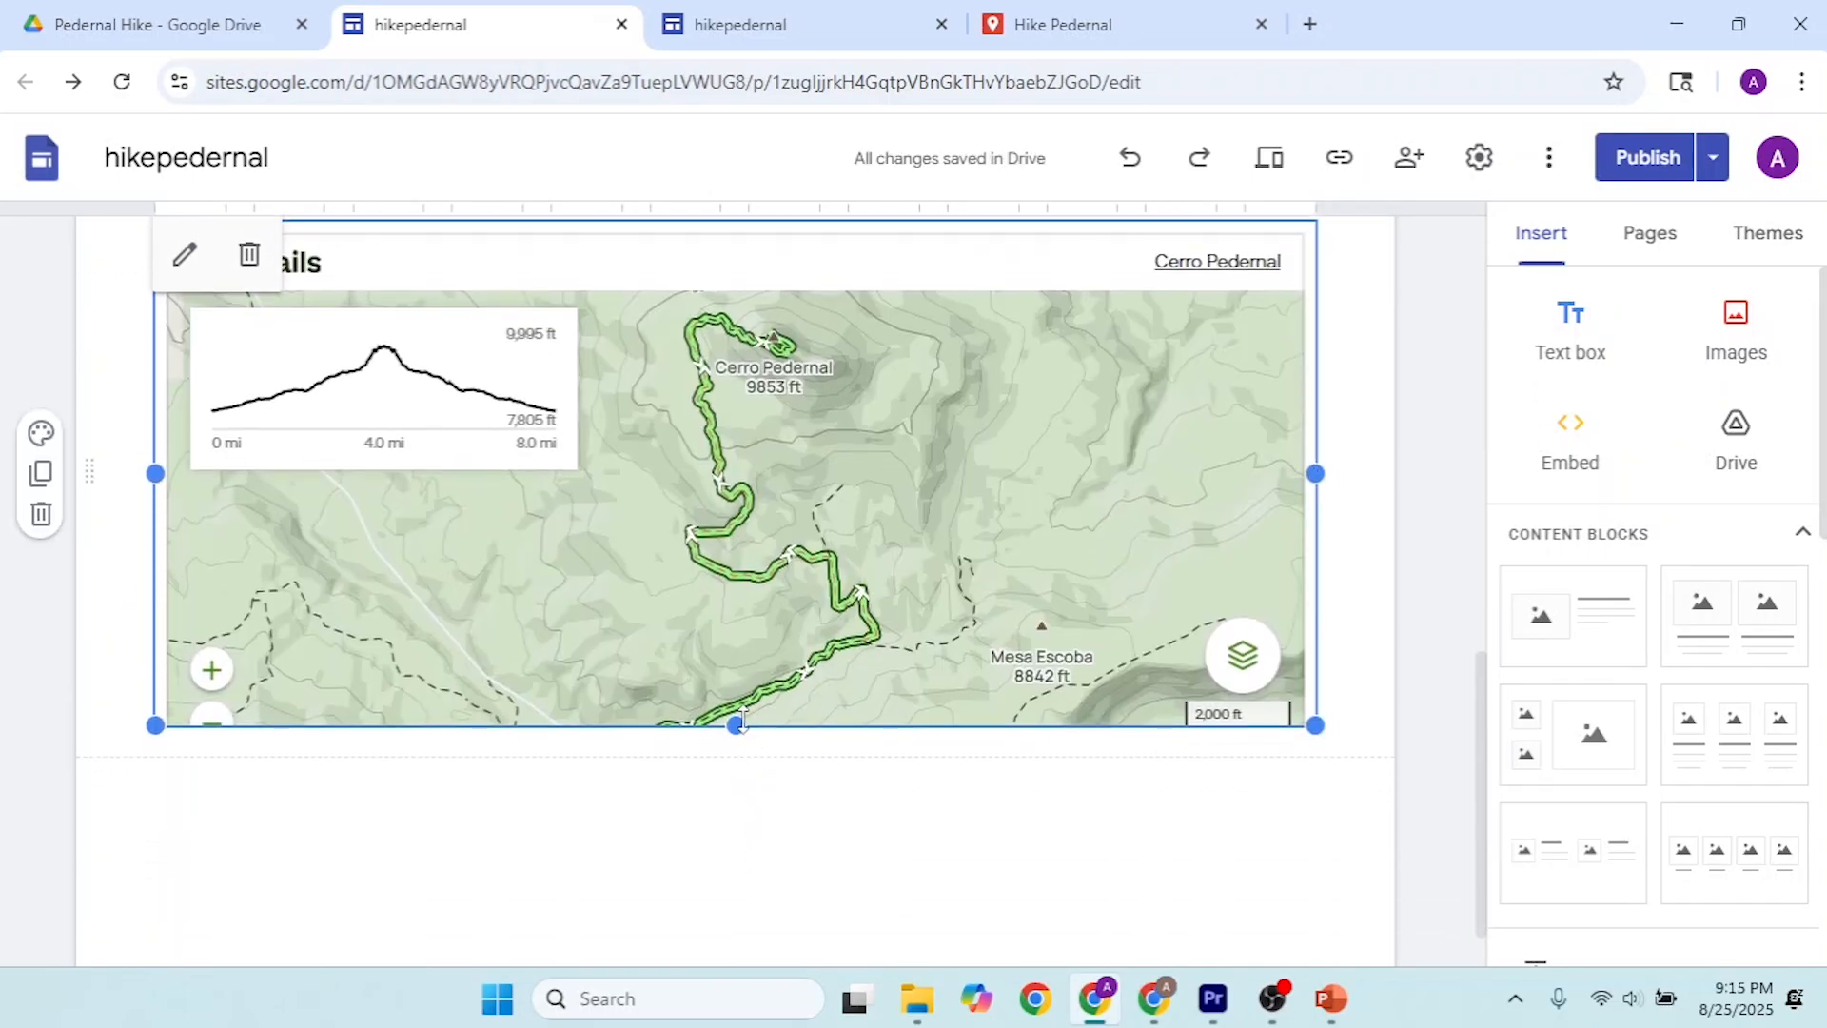
pyautogui.moveTo(737, 728); pyautogui.dragTo(739, 802)
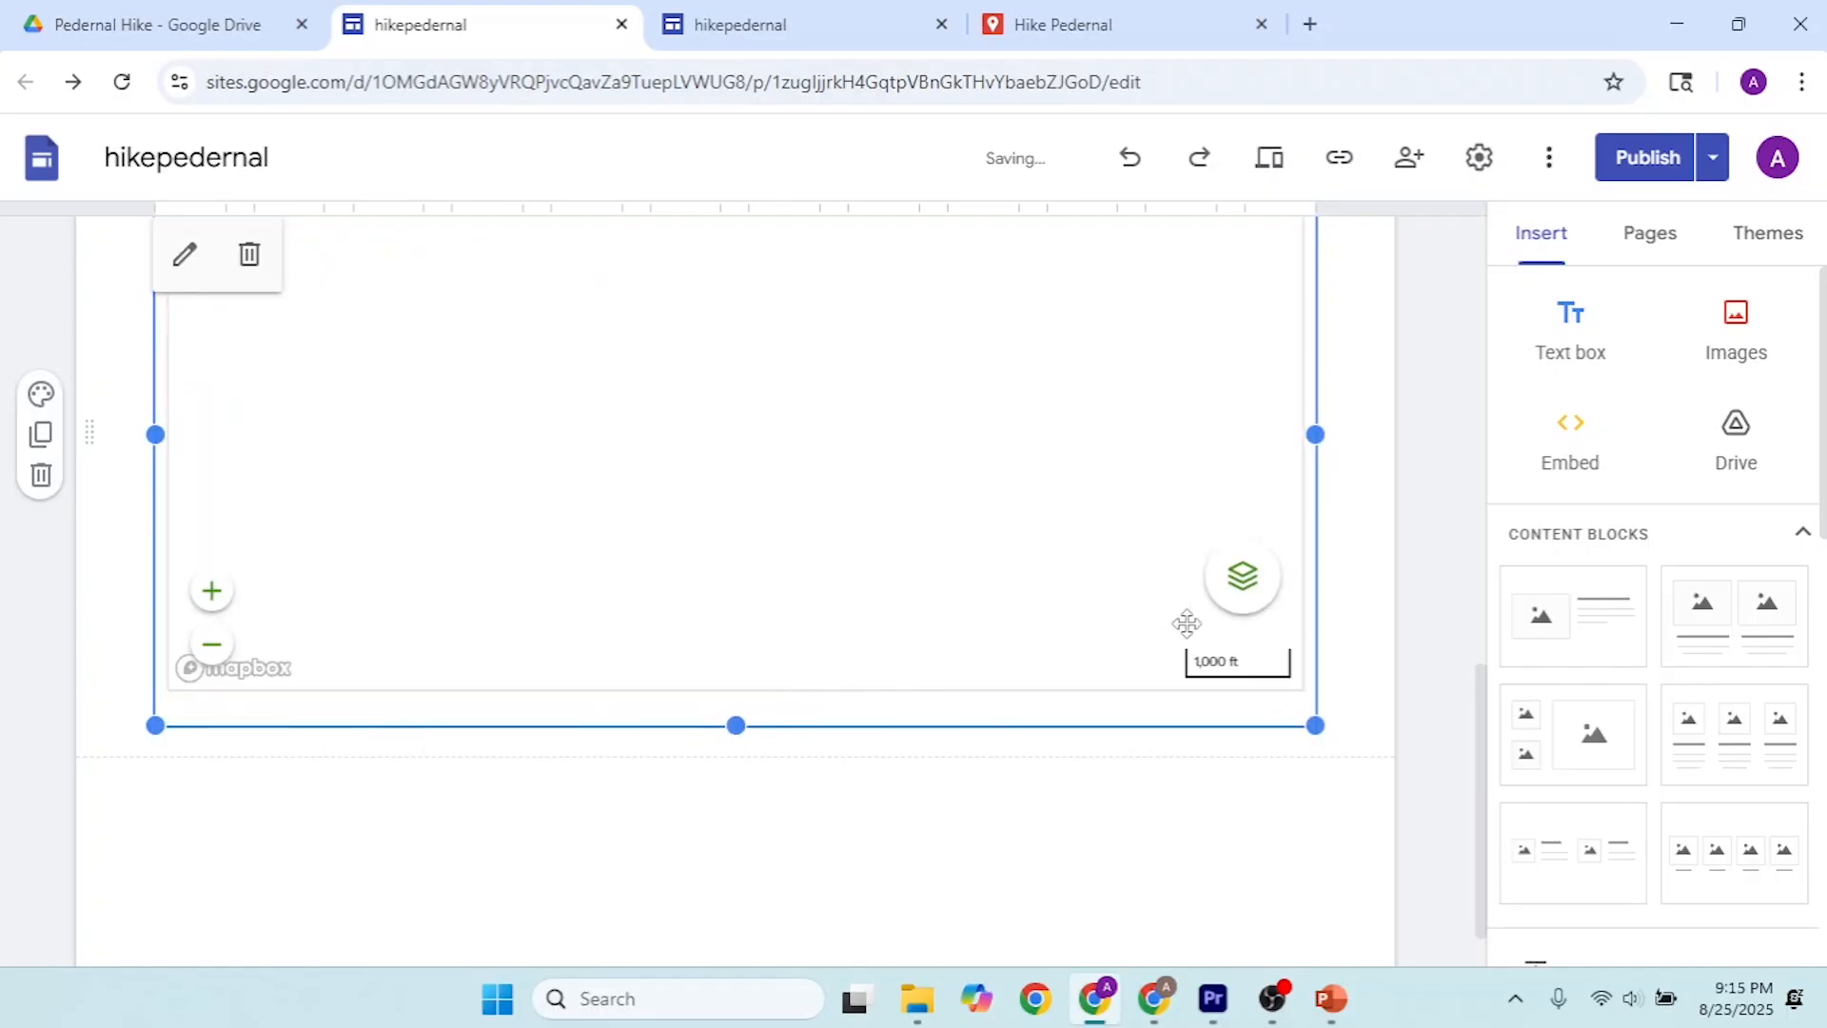
# Step: Widen the embedded Hike Pedernal map to match the full width of the AllTrails embed
pyautogui.scroll(5, 1370, 575)
pyautogui.scroll(4, 1362, 574)
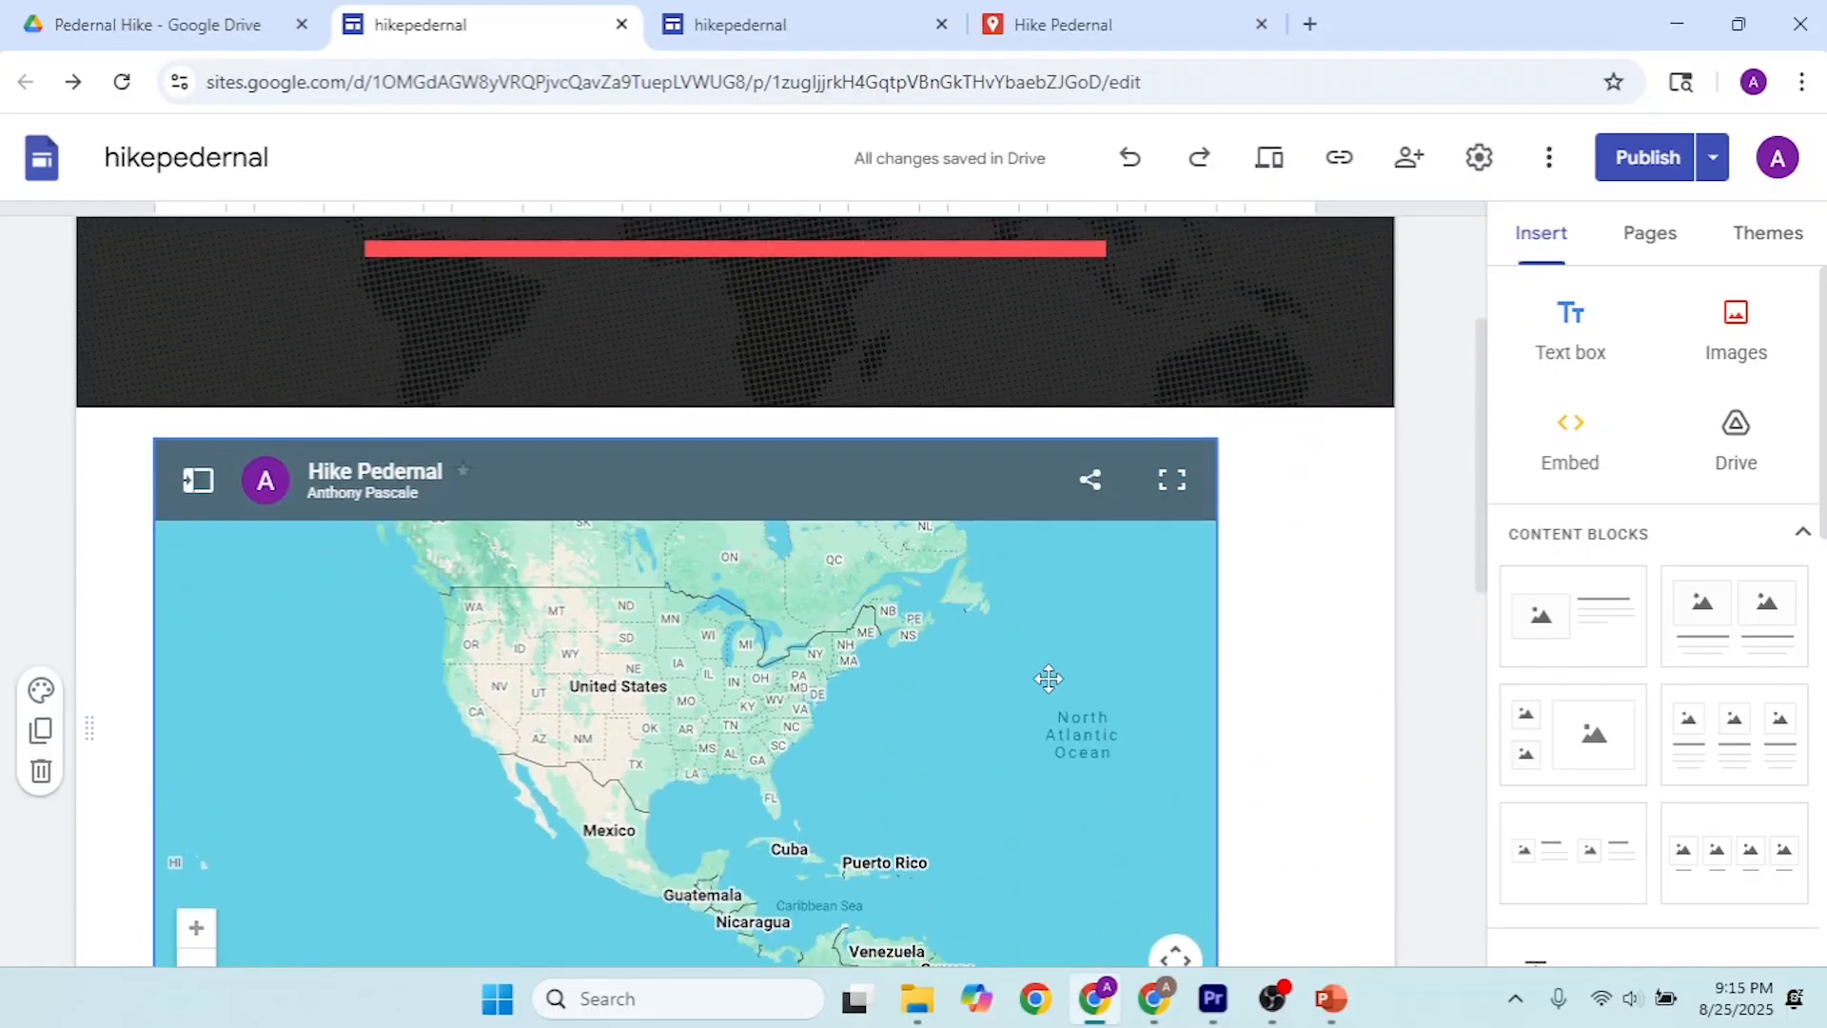
pyautogui.click(1045, 674)
pyautogui.scroll(-4, 1254, 506)
pyautogui.moveTo(1215, 327); pyautogui.dragTo(1315, 327)
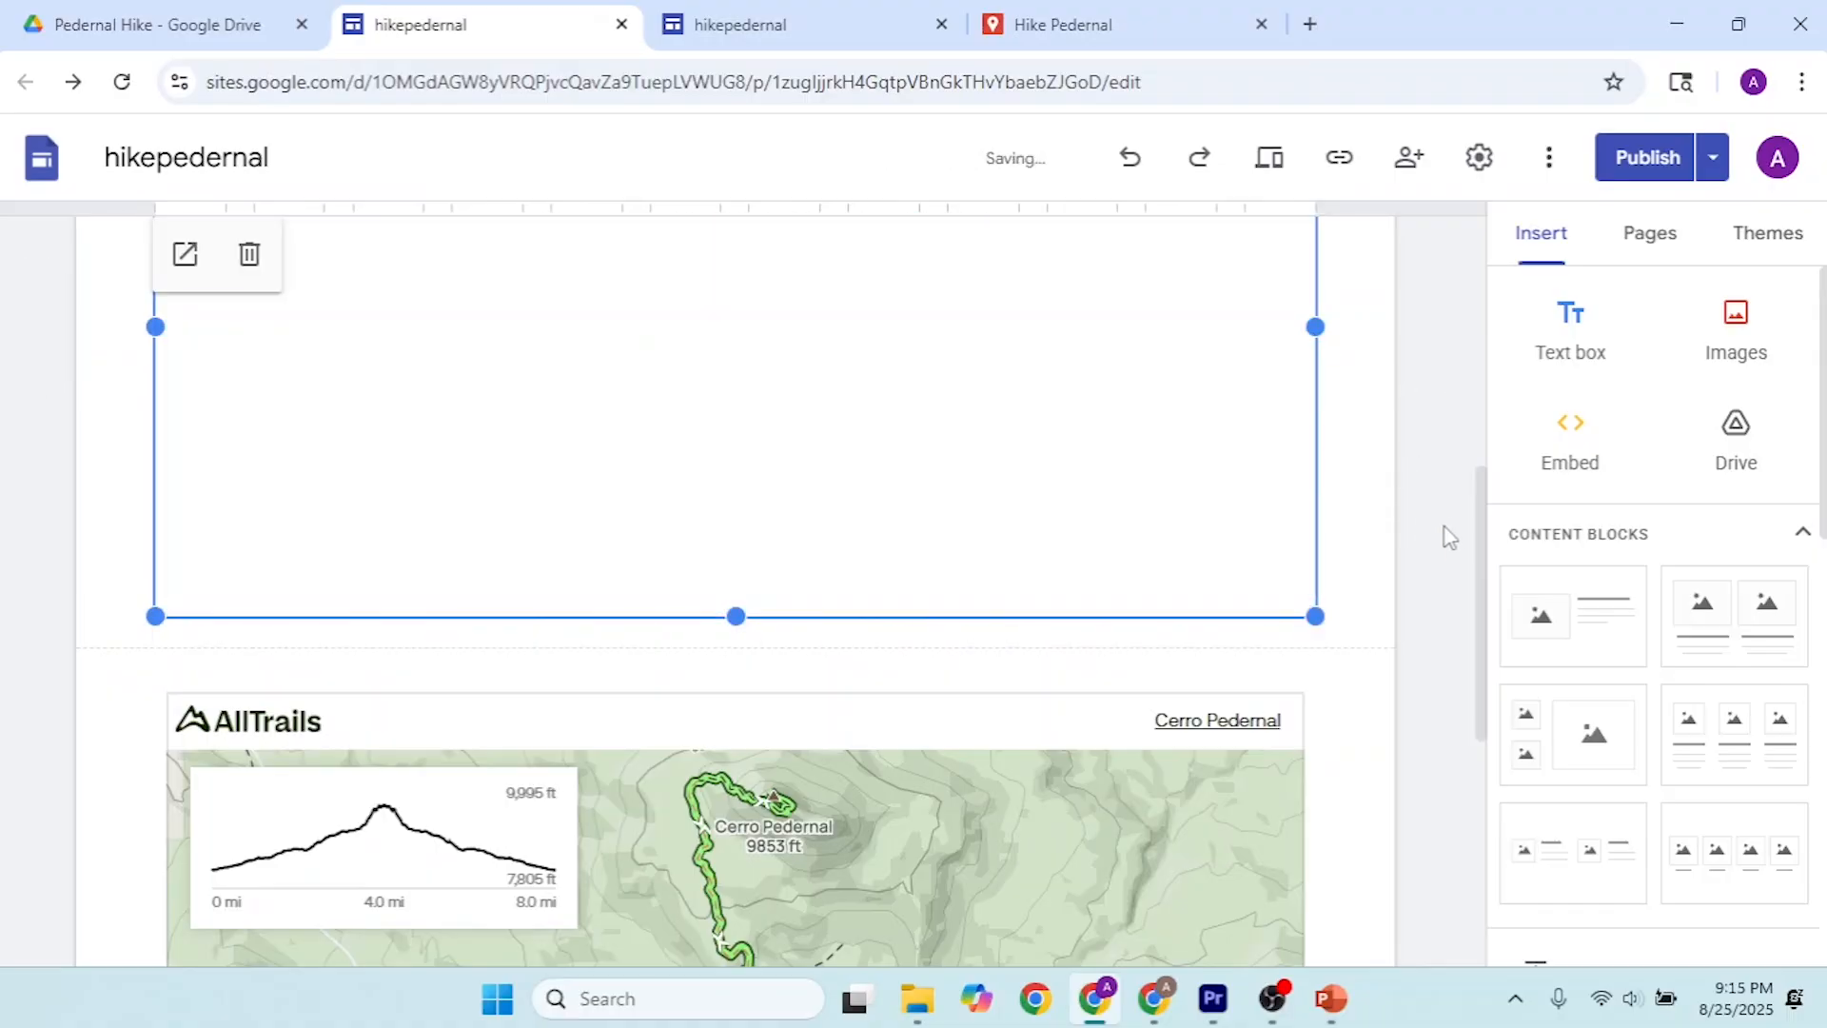
# Step: Review the updated Home page and publish the changes to the site
pyautogui.moveTo(1481, 575); pyautogui.dragTo(1603, 237)
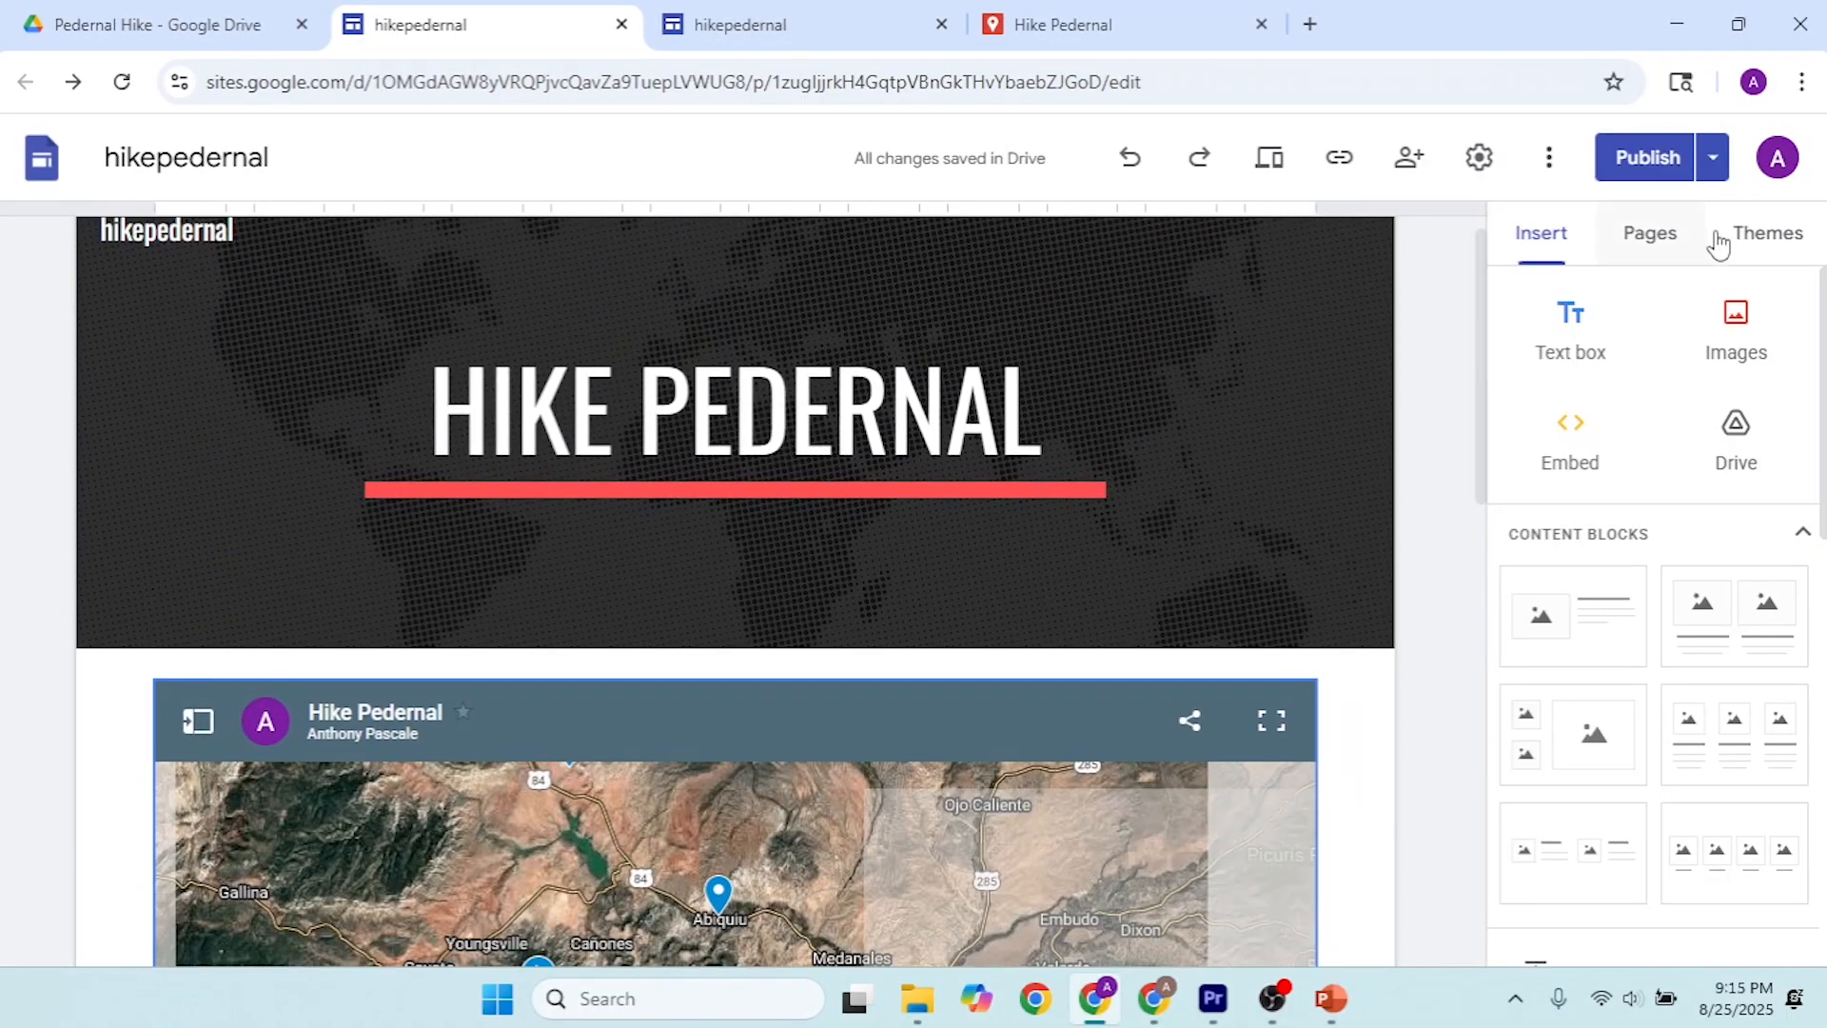
pyautogui.click(1641, 166)
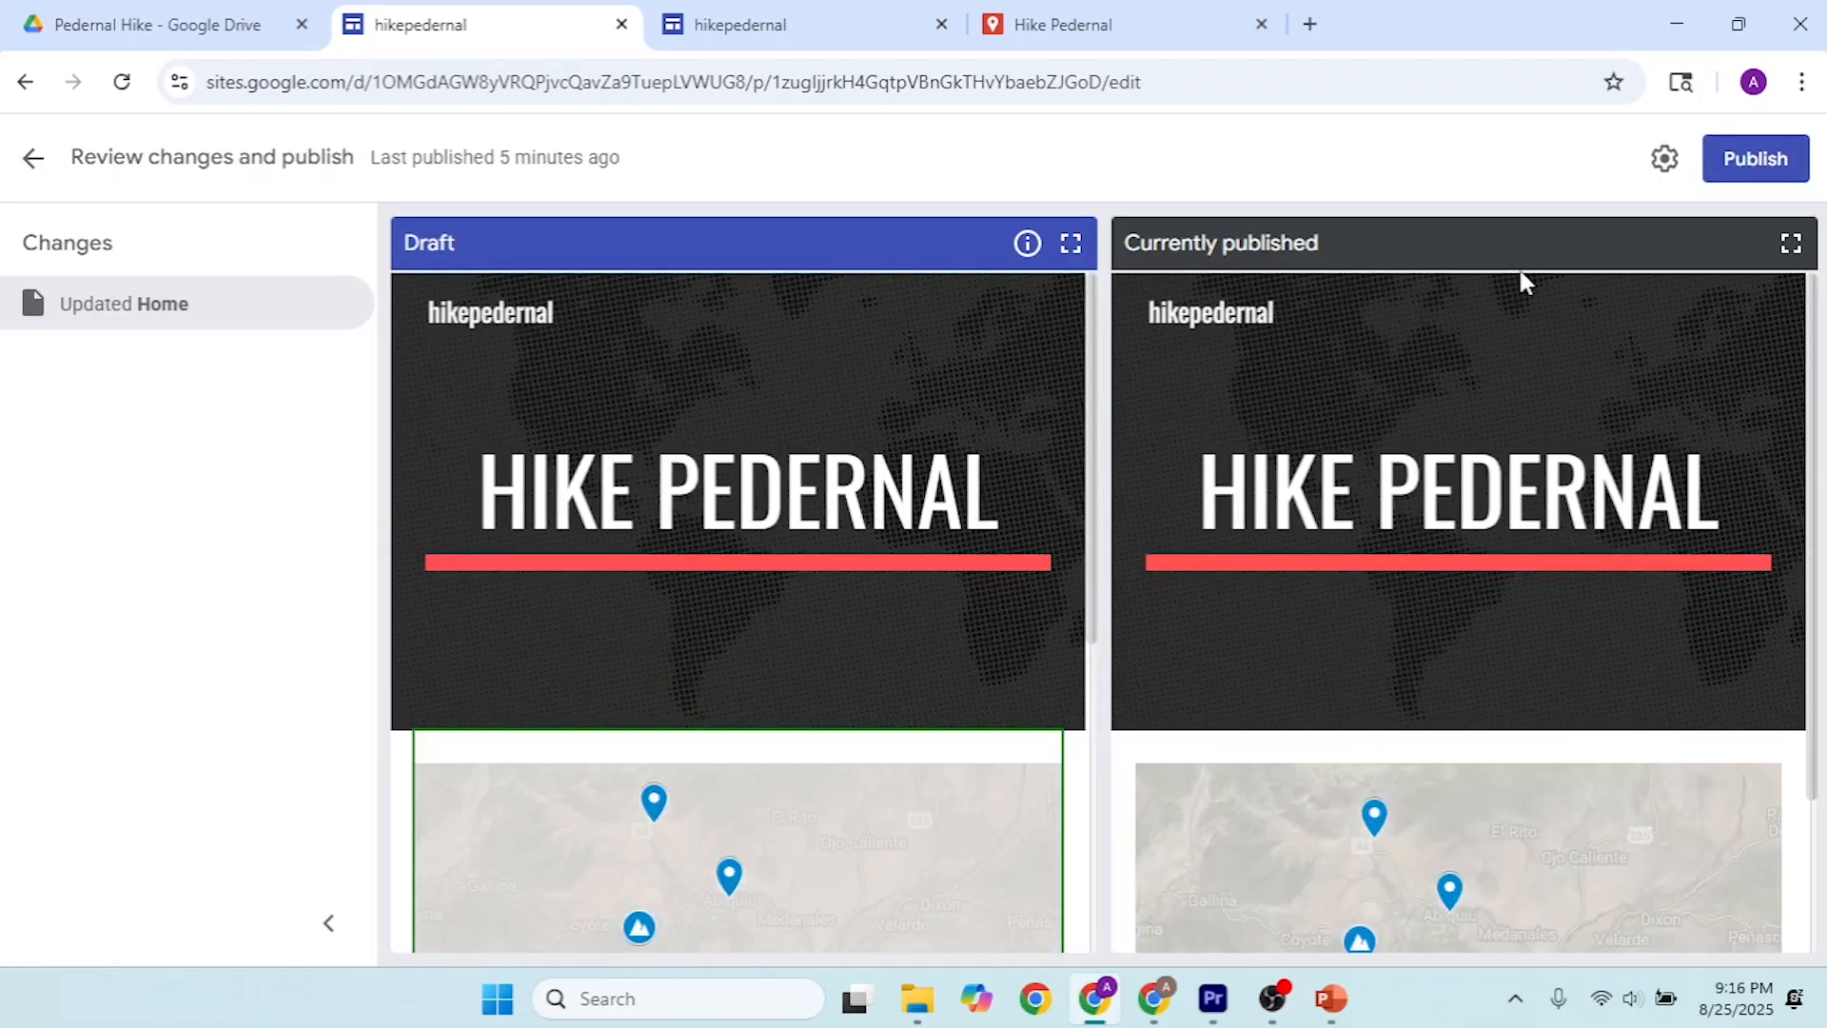
pyautogui.click(1776, 171)
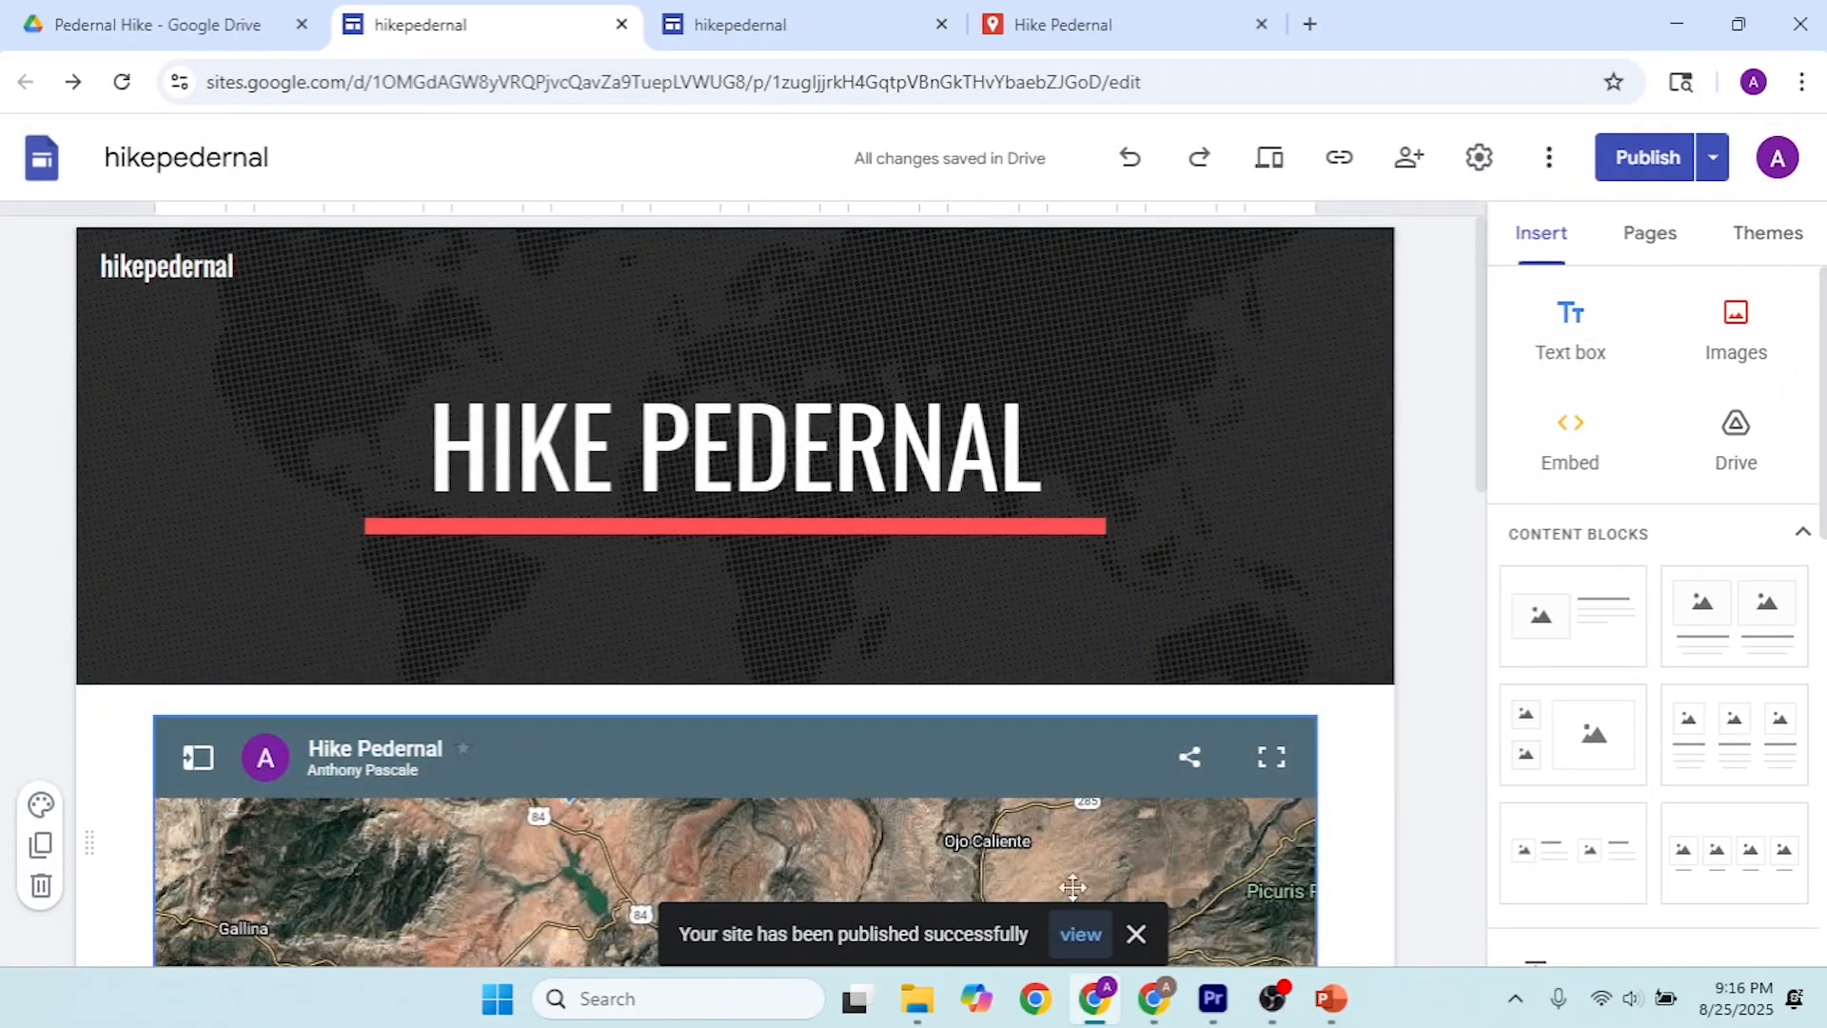
# Step: View the published hikepedernal site and examine the embedded map and page layout
pyautogui.click(1081, 934)
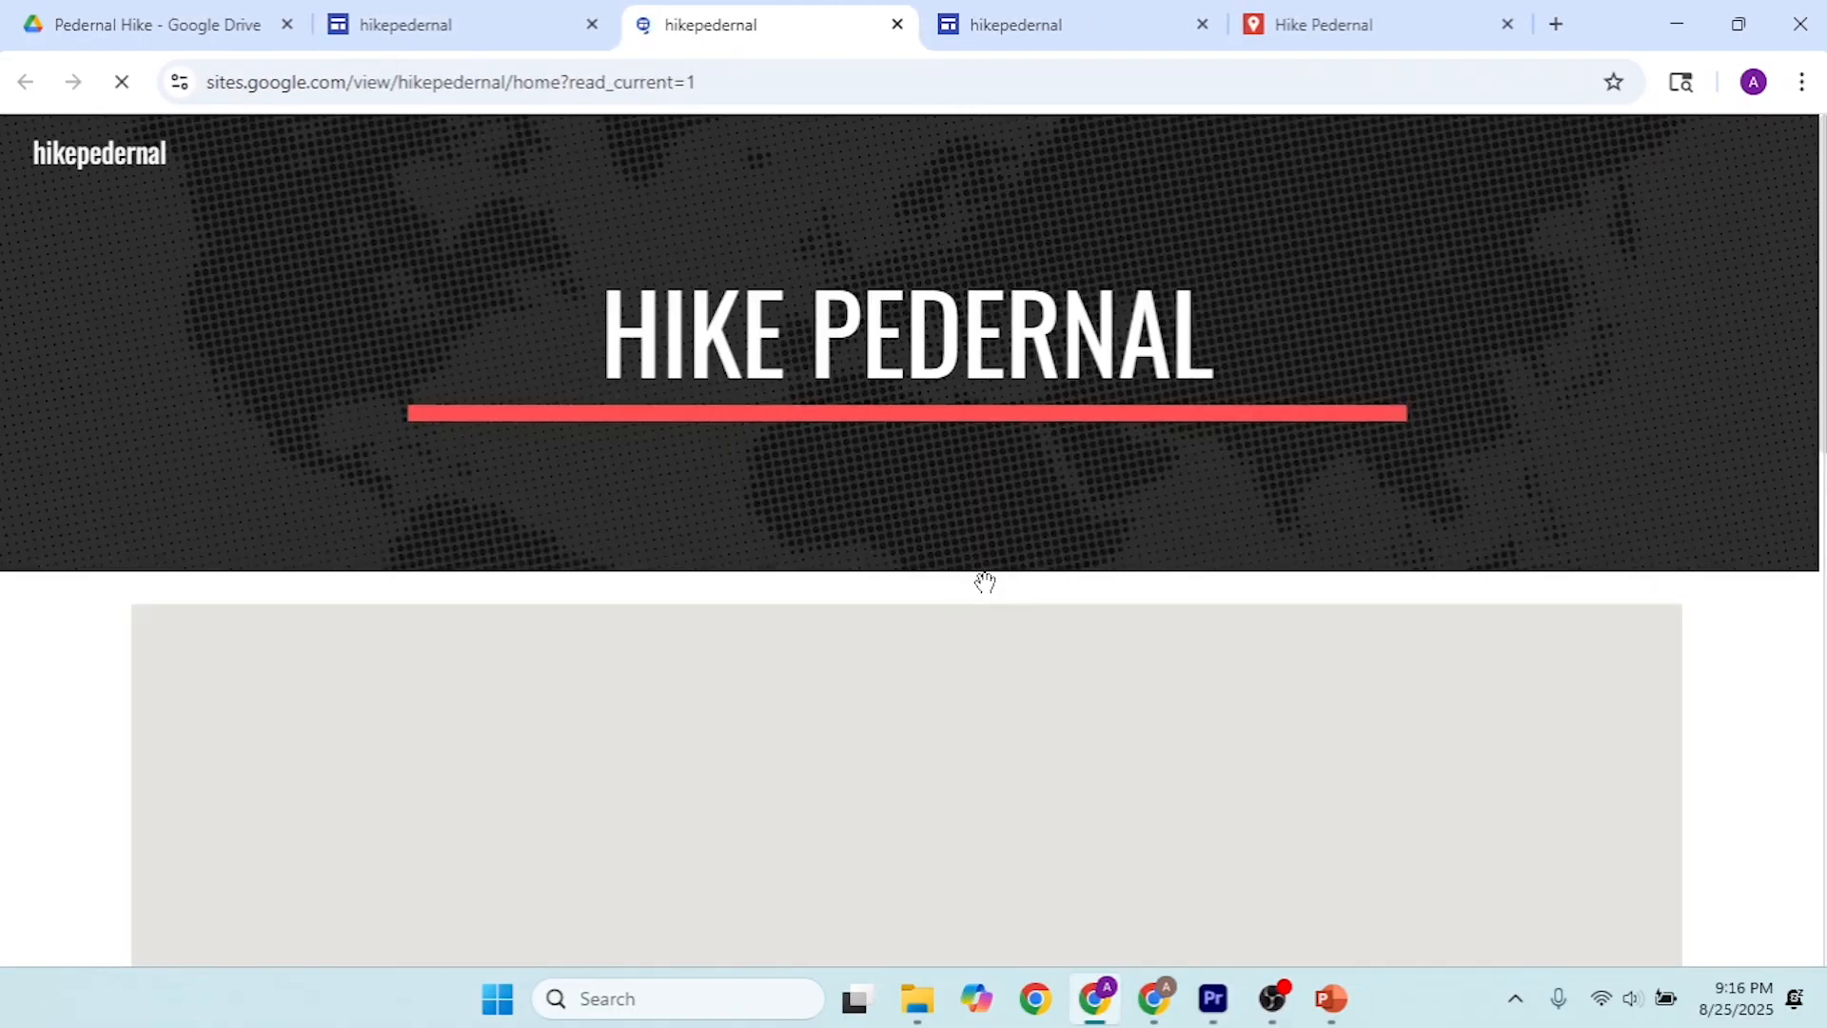
pyautogui.scroll(-1, 1163, 299)
pyautogui.scroll(-4, 1163, 300)
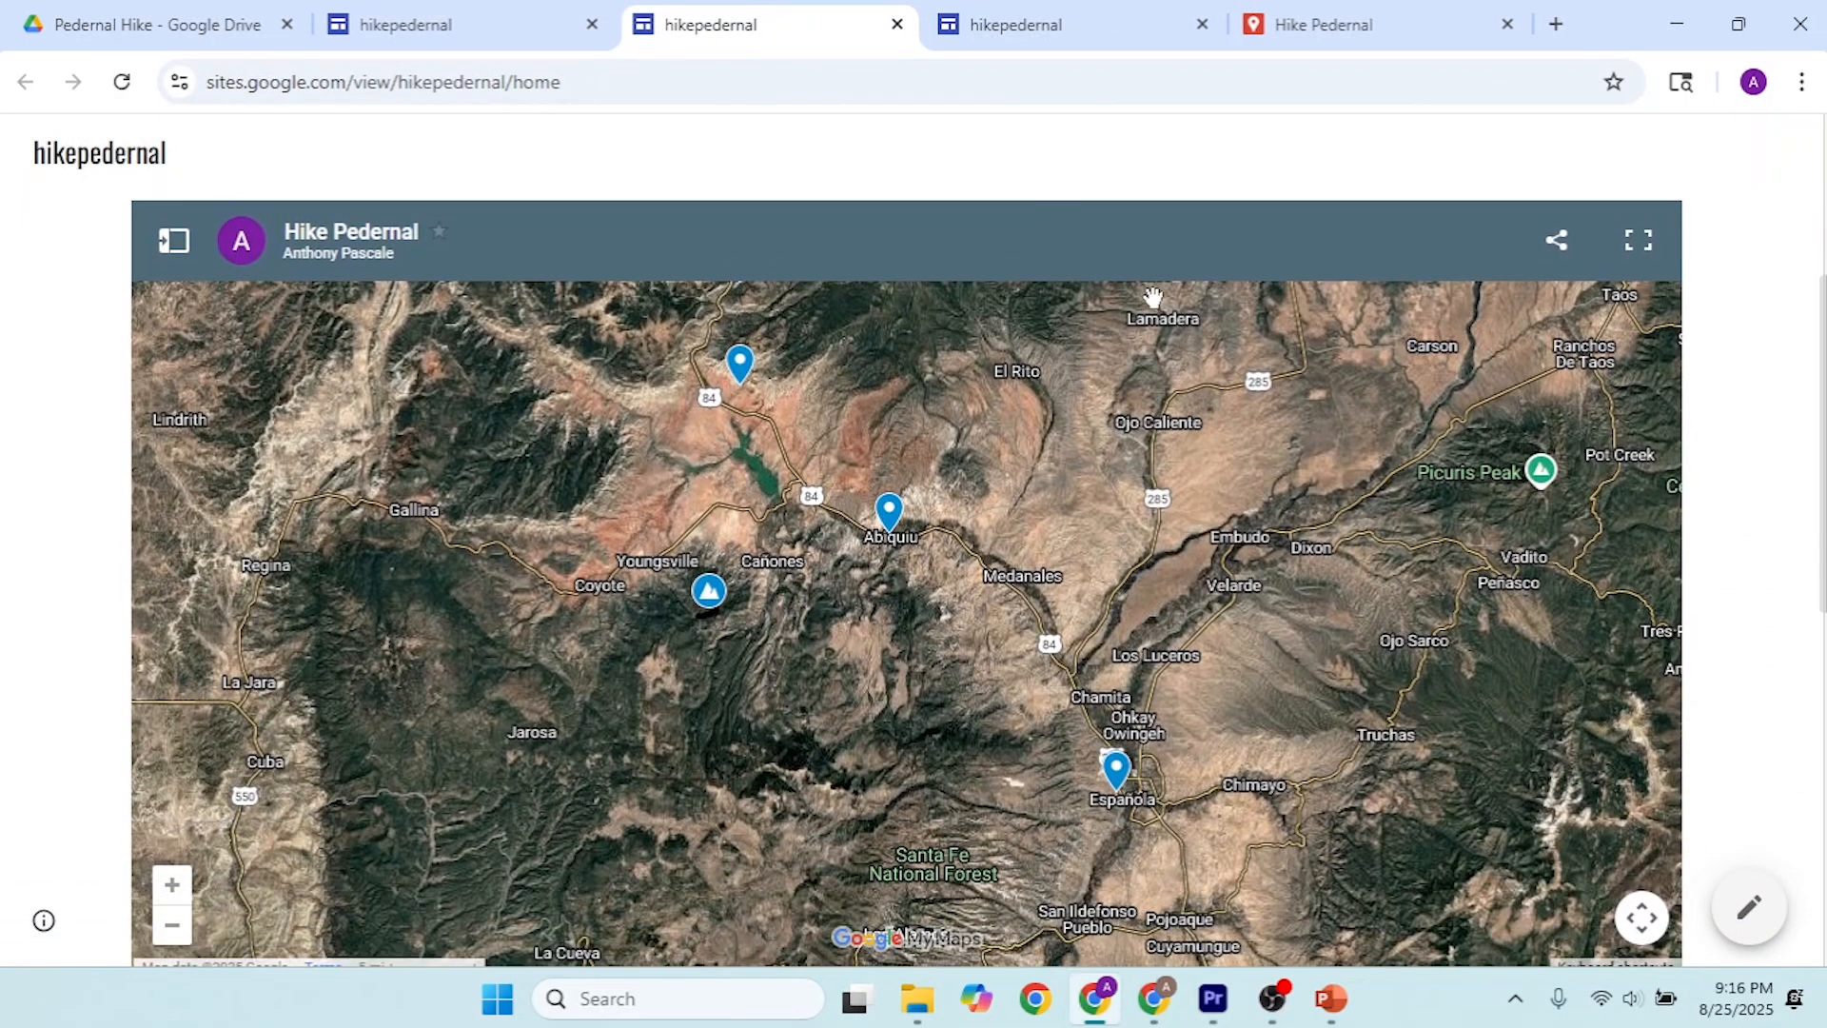
pyautogui.scroll(-2, 1139, 298)
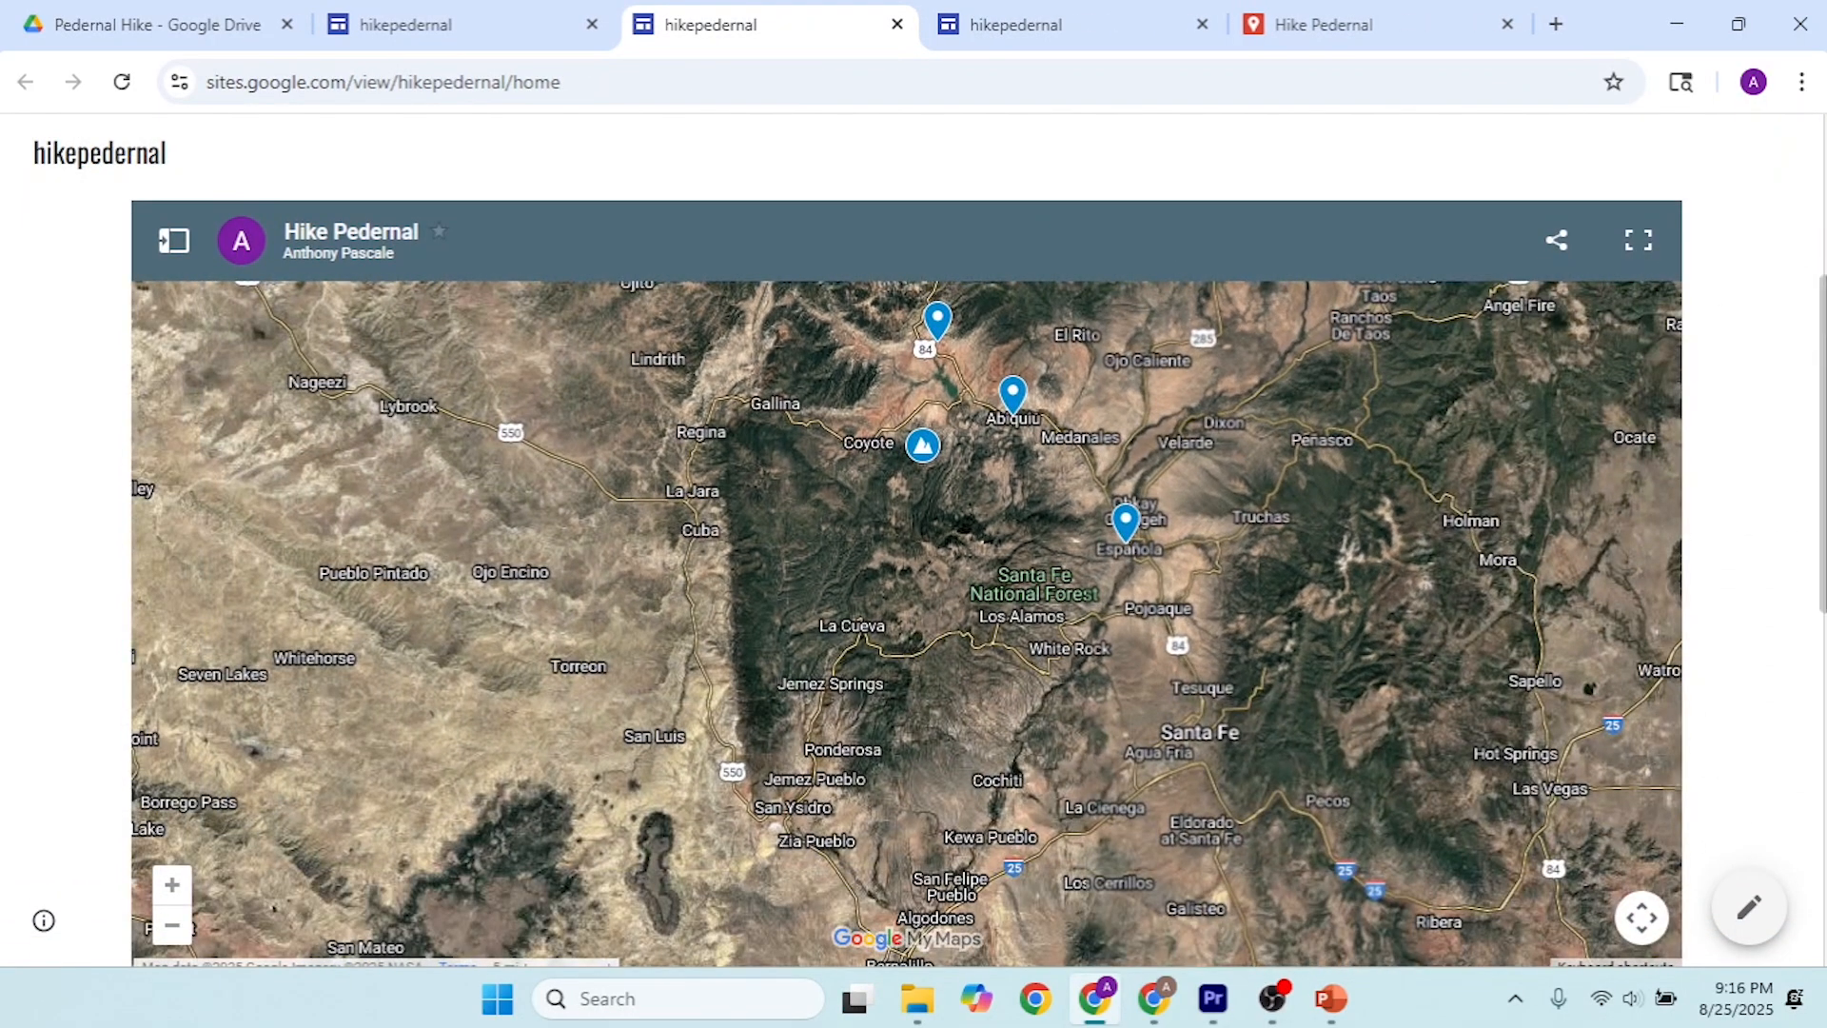
pyautogui.scroll(3, 1796, 337)
pyautogui.scroll(-3, 1822, 276)
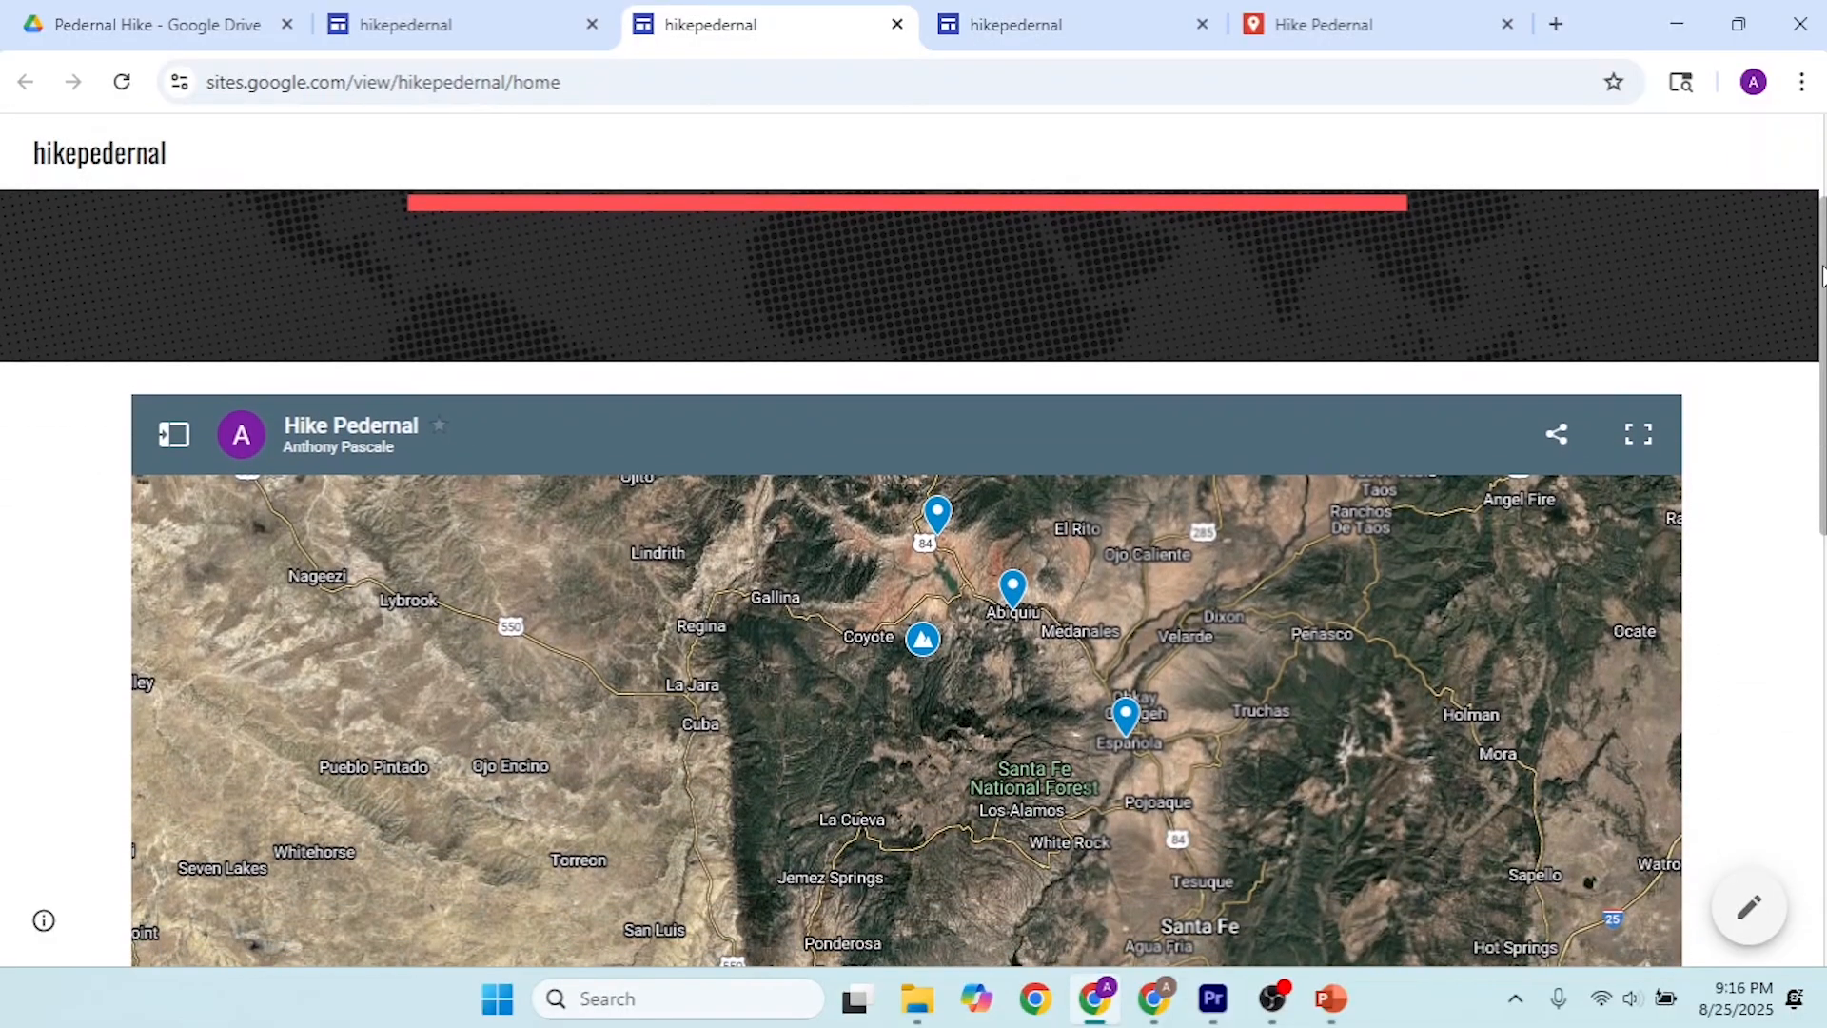
pyautogui.moveTo(1821, 276); pyautogui.dragTo(1806, 183)
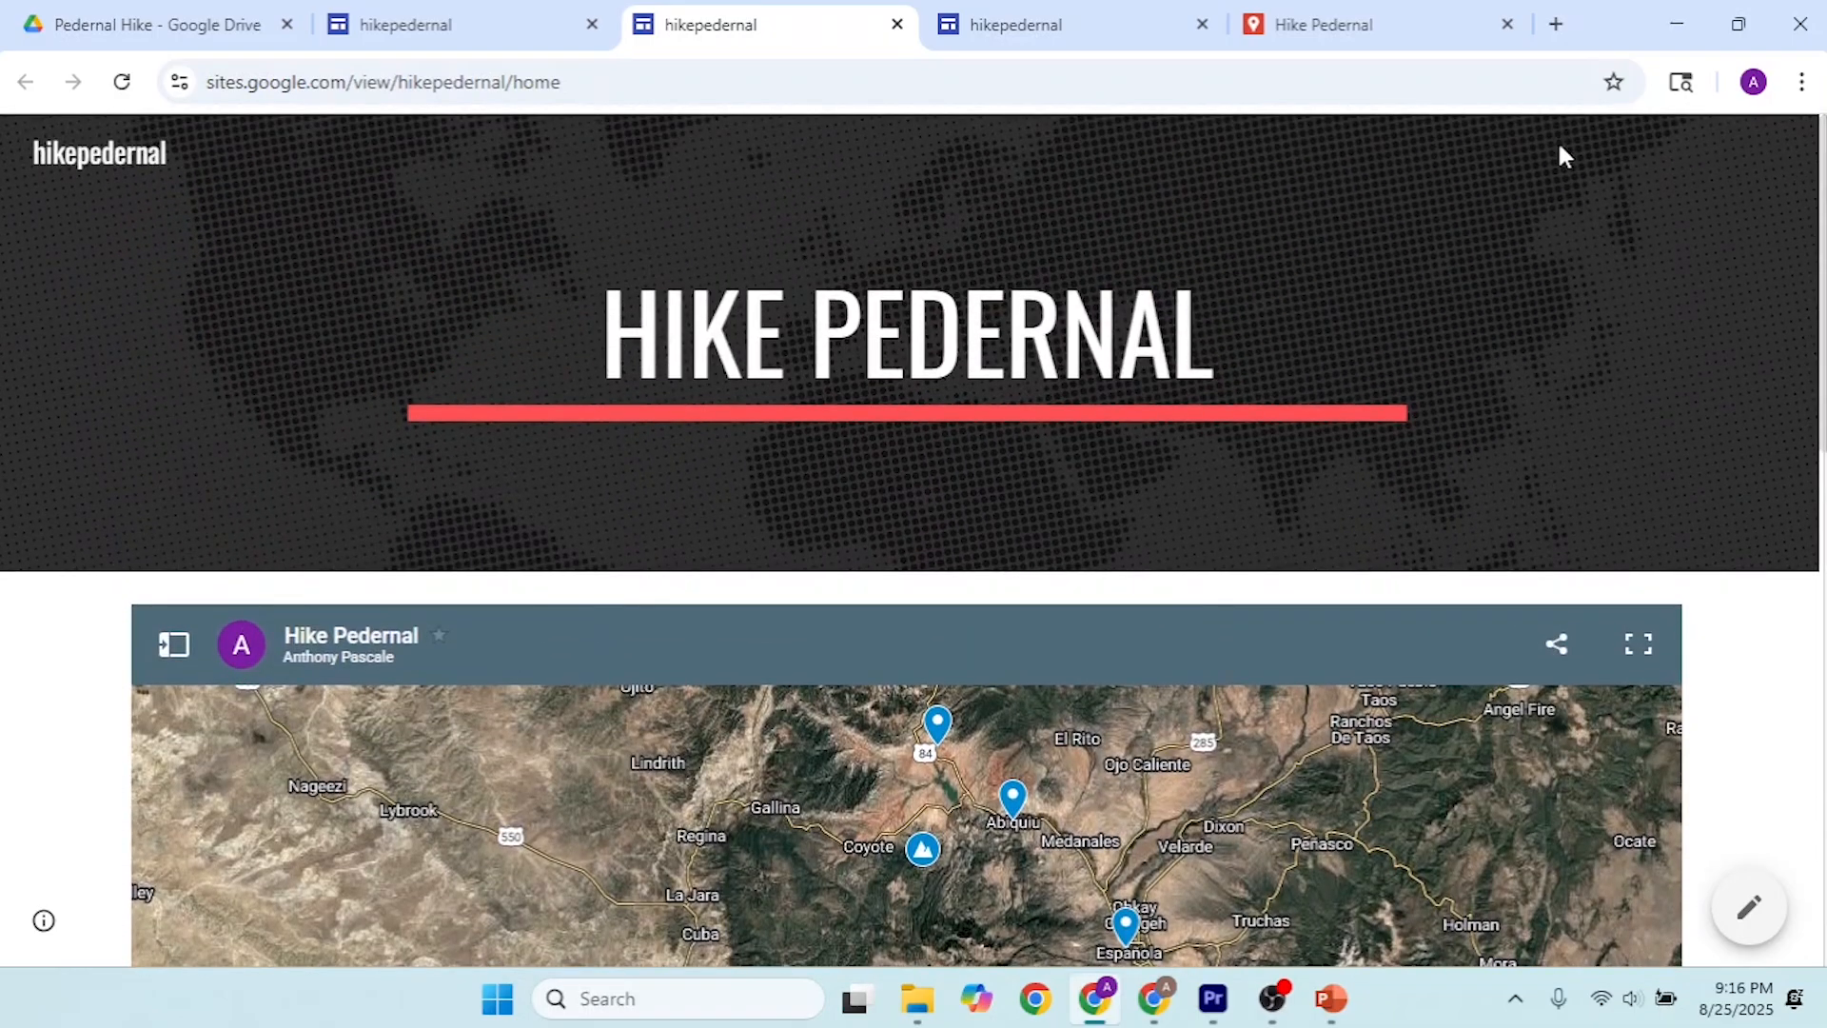
# Step: Switch to Google Drive, go up to My Drive and reopen the Pedernal Hike folder
pyautogui.click(447, 21)
pyautogui.click(233, 12)
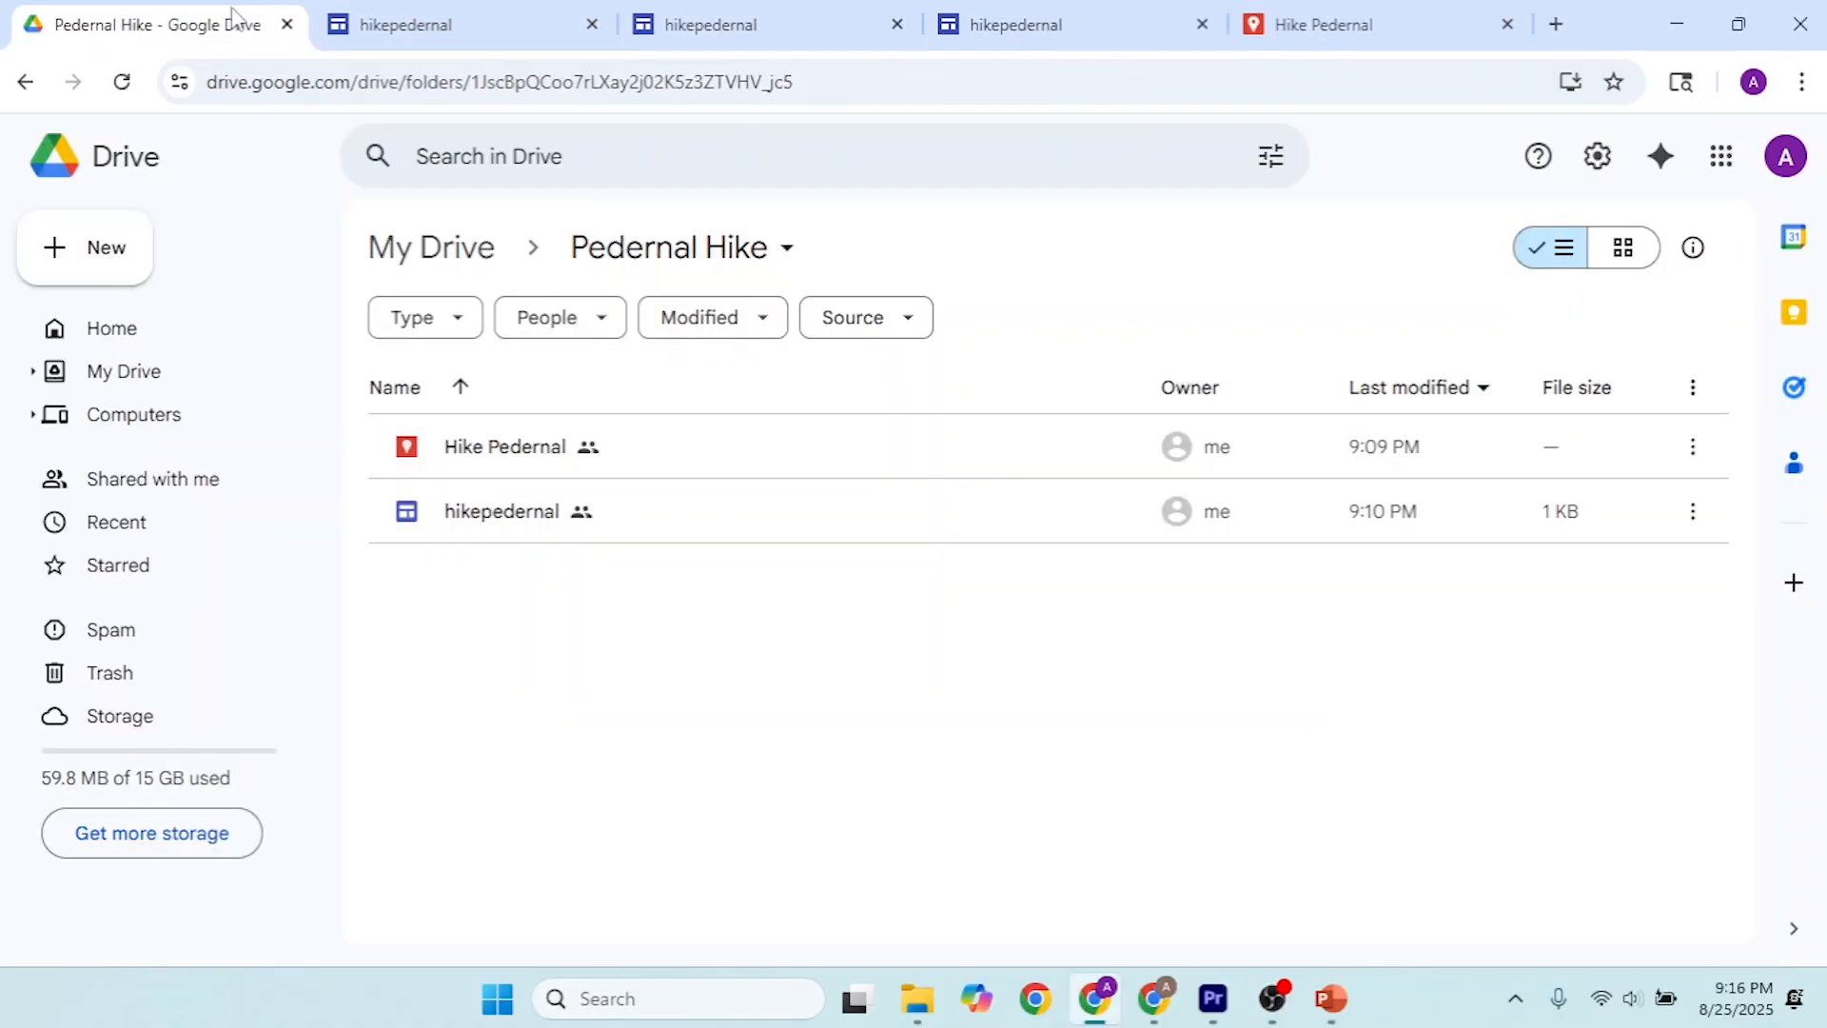
pyautogui.click(439, 266)
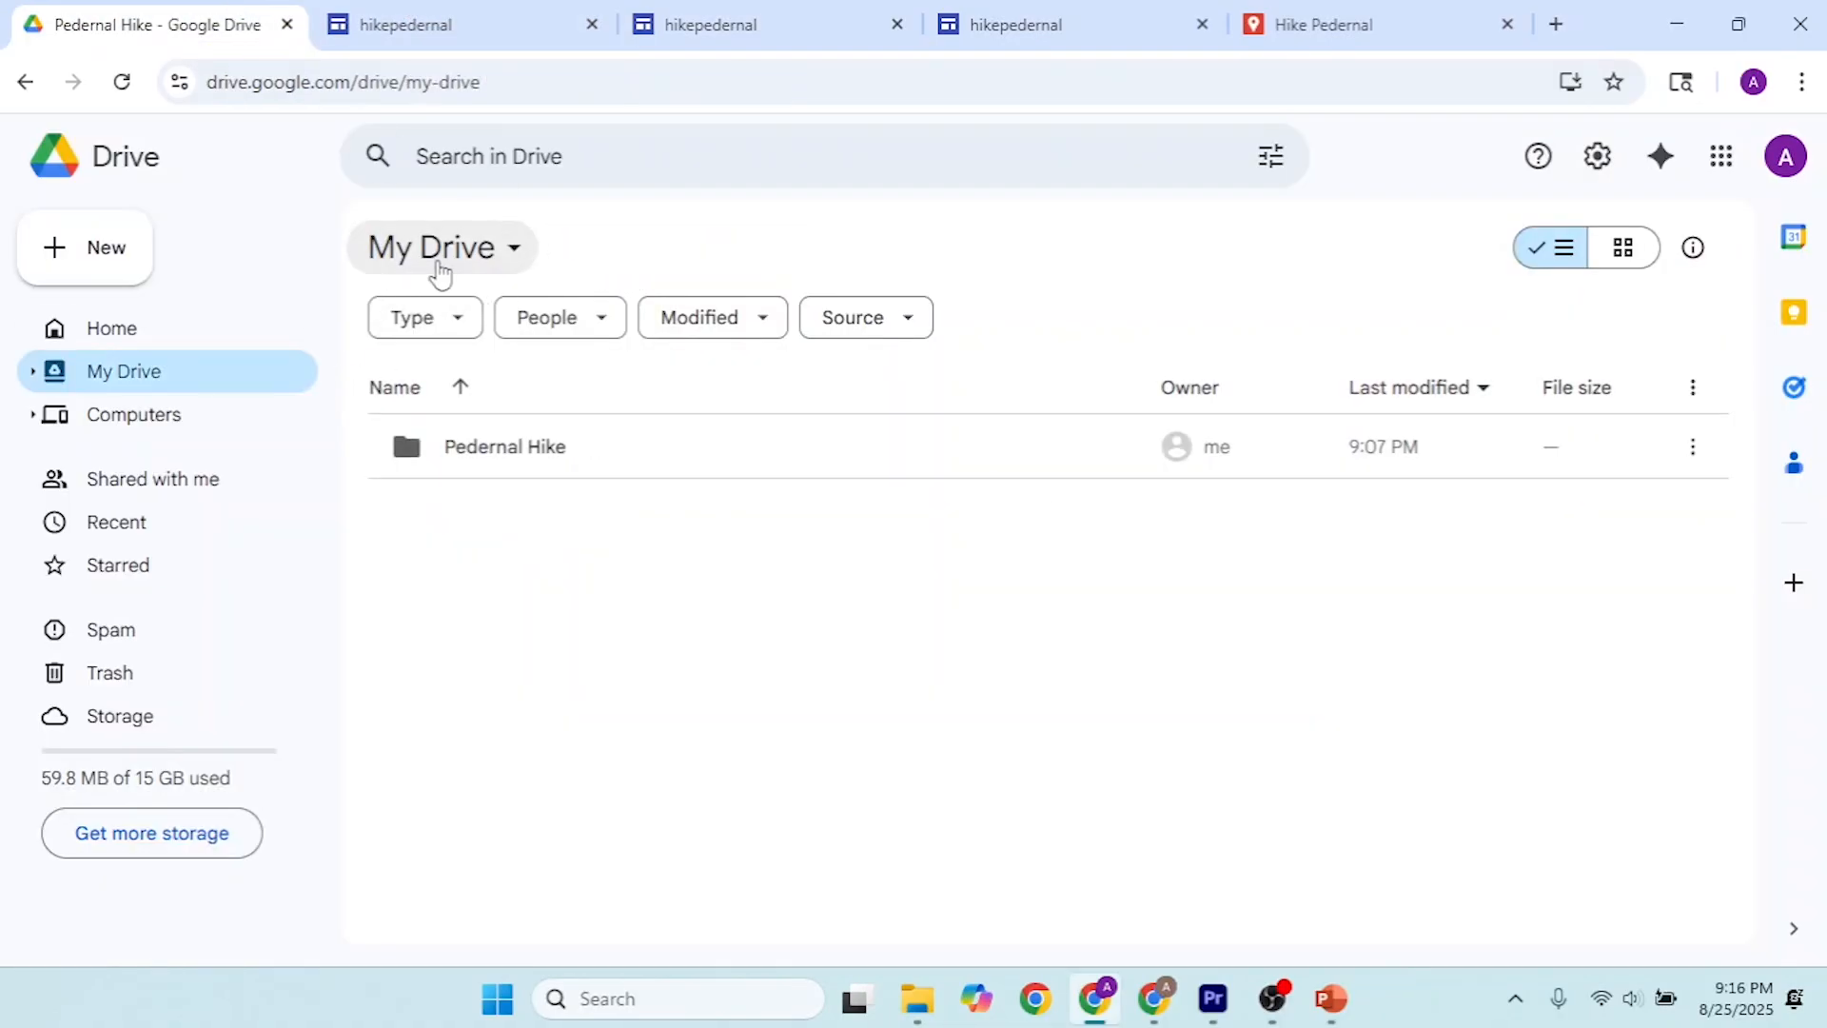
pyautogui.doubleClick(522, 444)
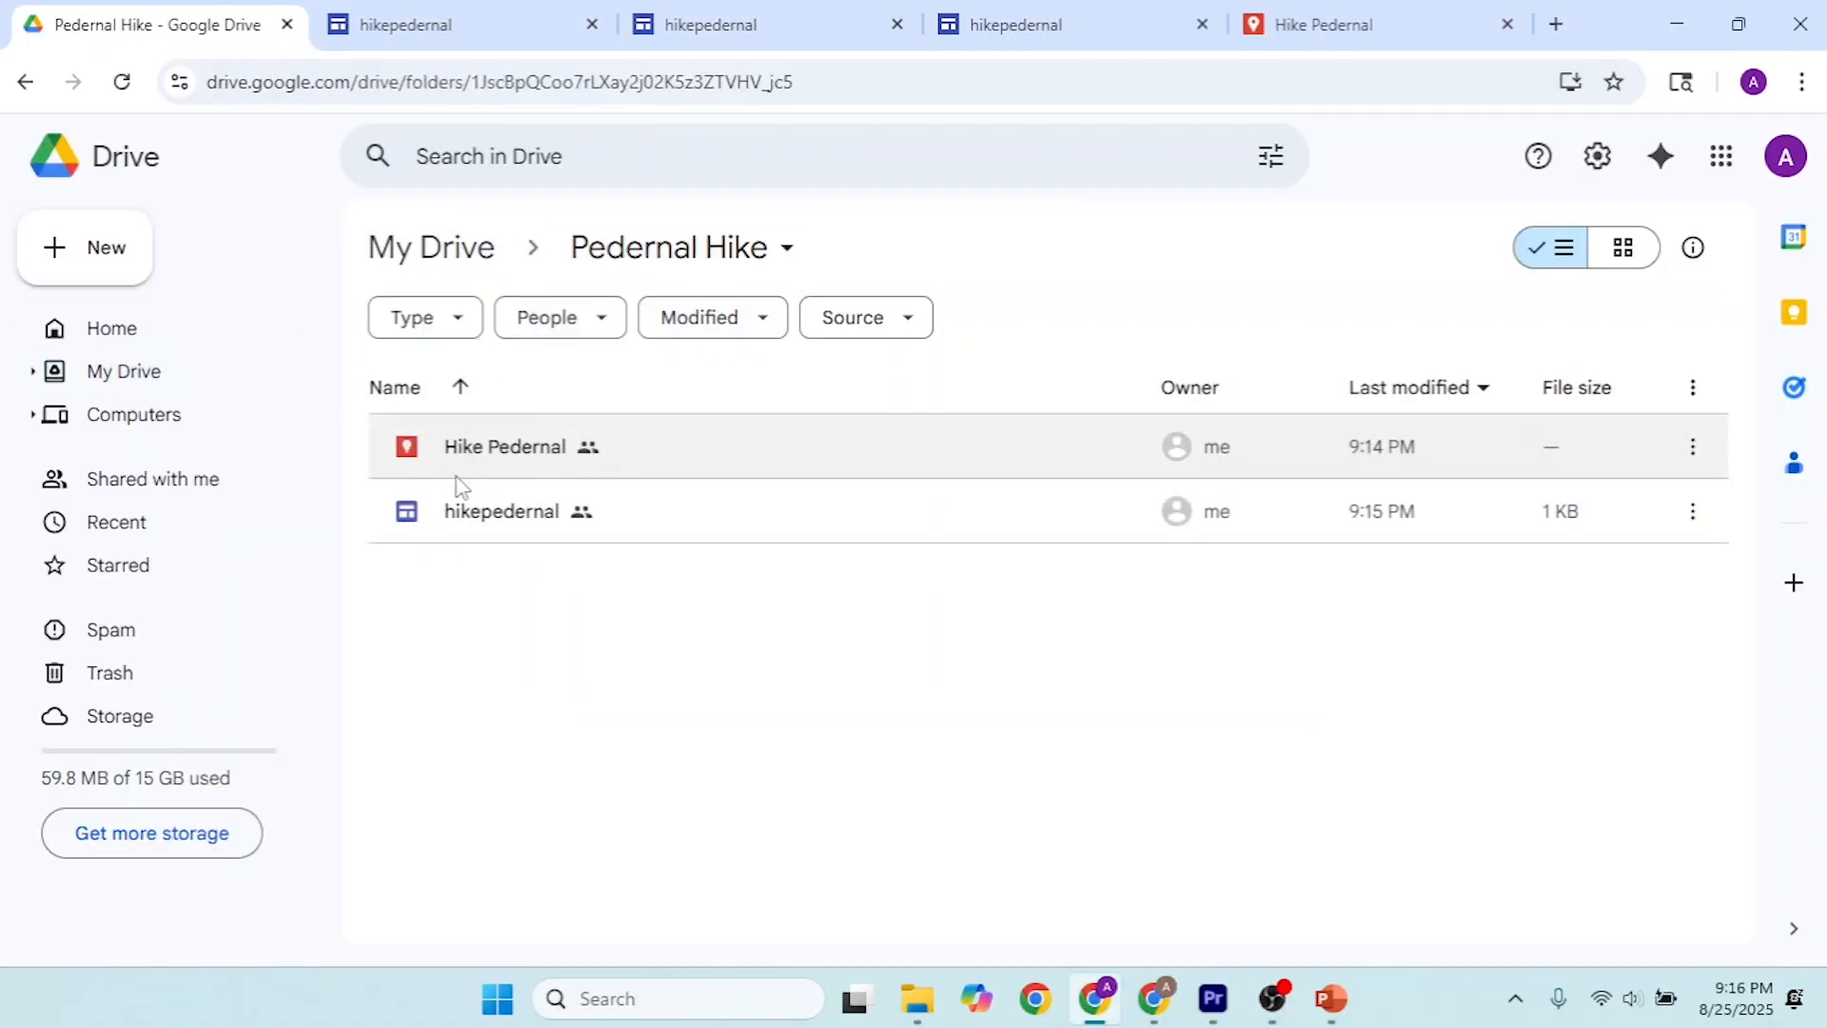
# Step: Create a blank Google Slides presentation in the Pedernal Hike folder and name it Hiking Notes
pyautogui.click(65, 263)
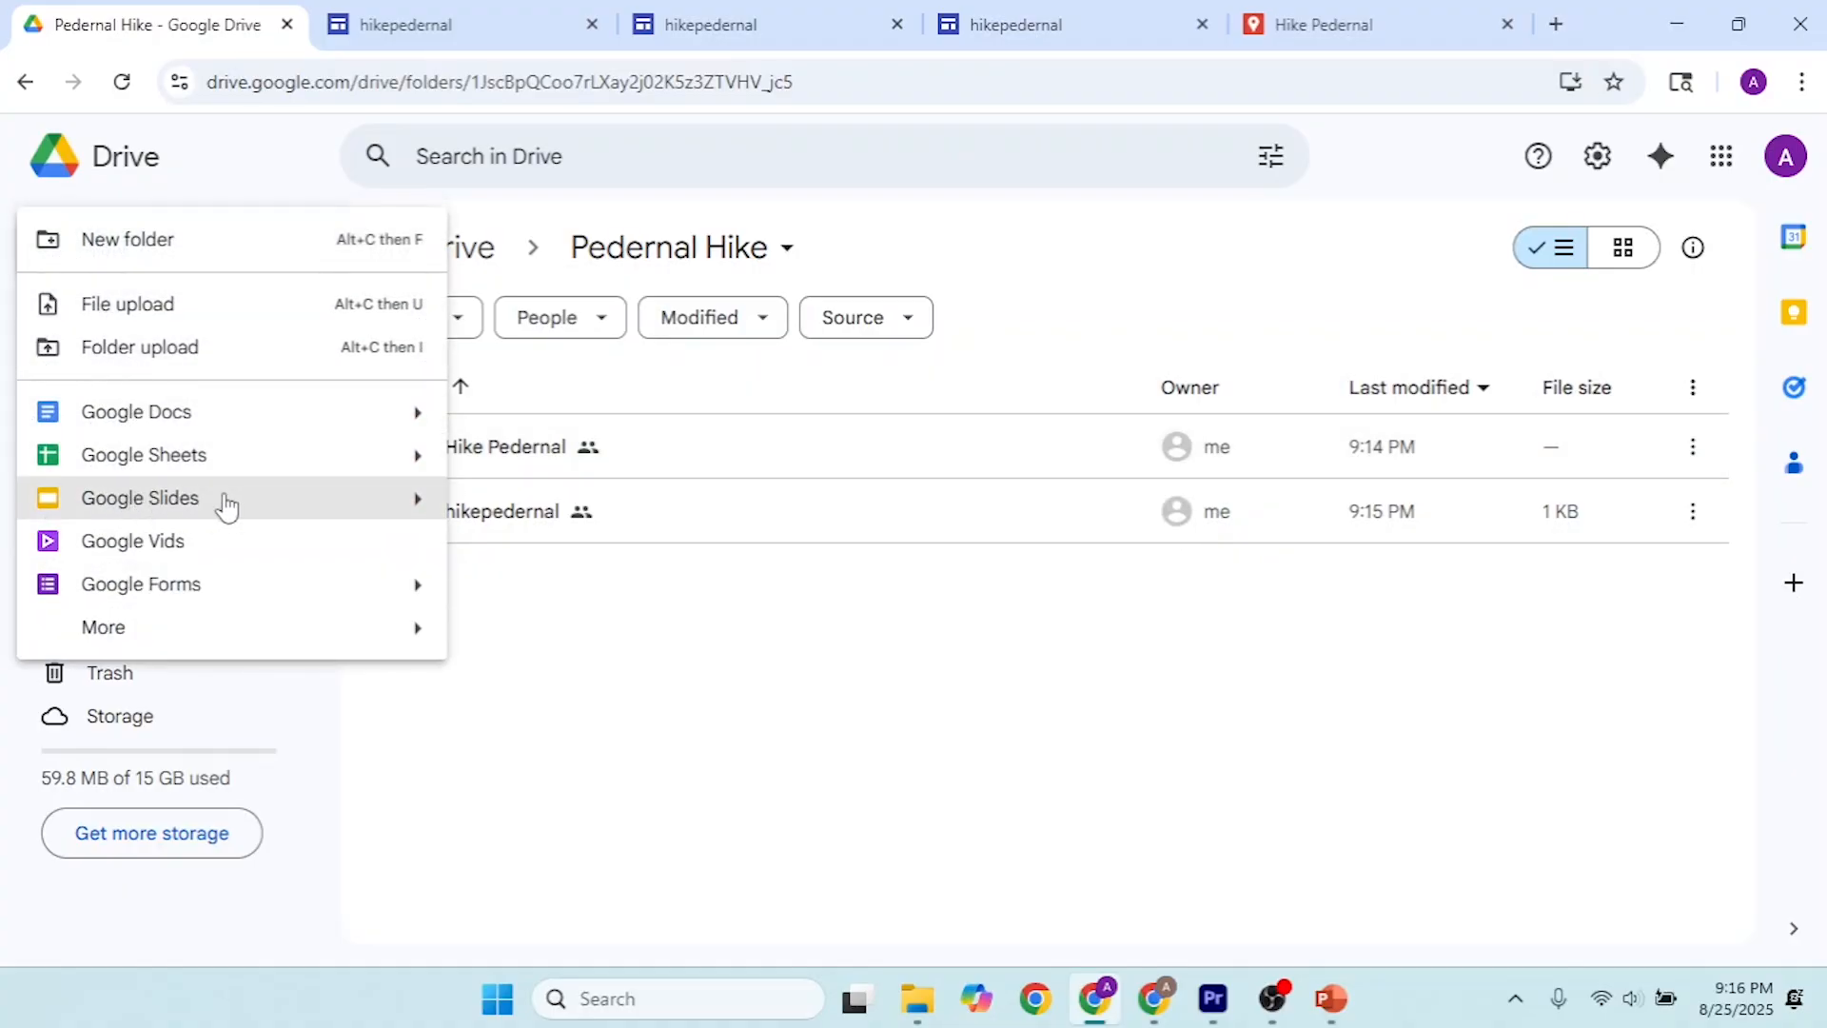
pyautogui.click(244, 508)
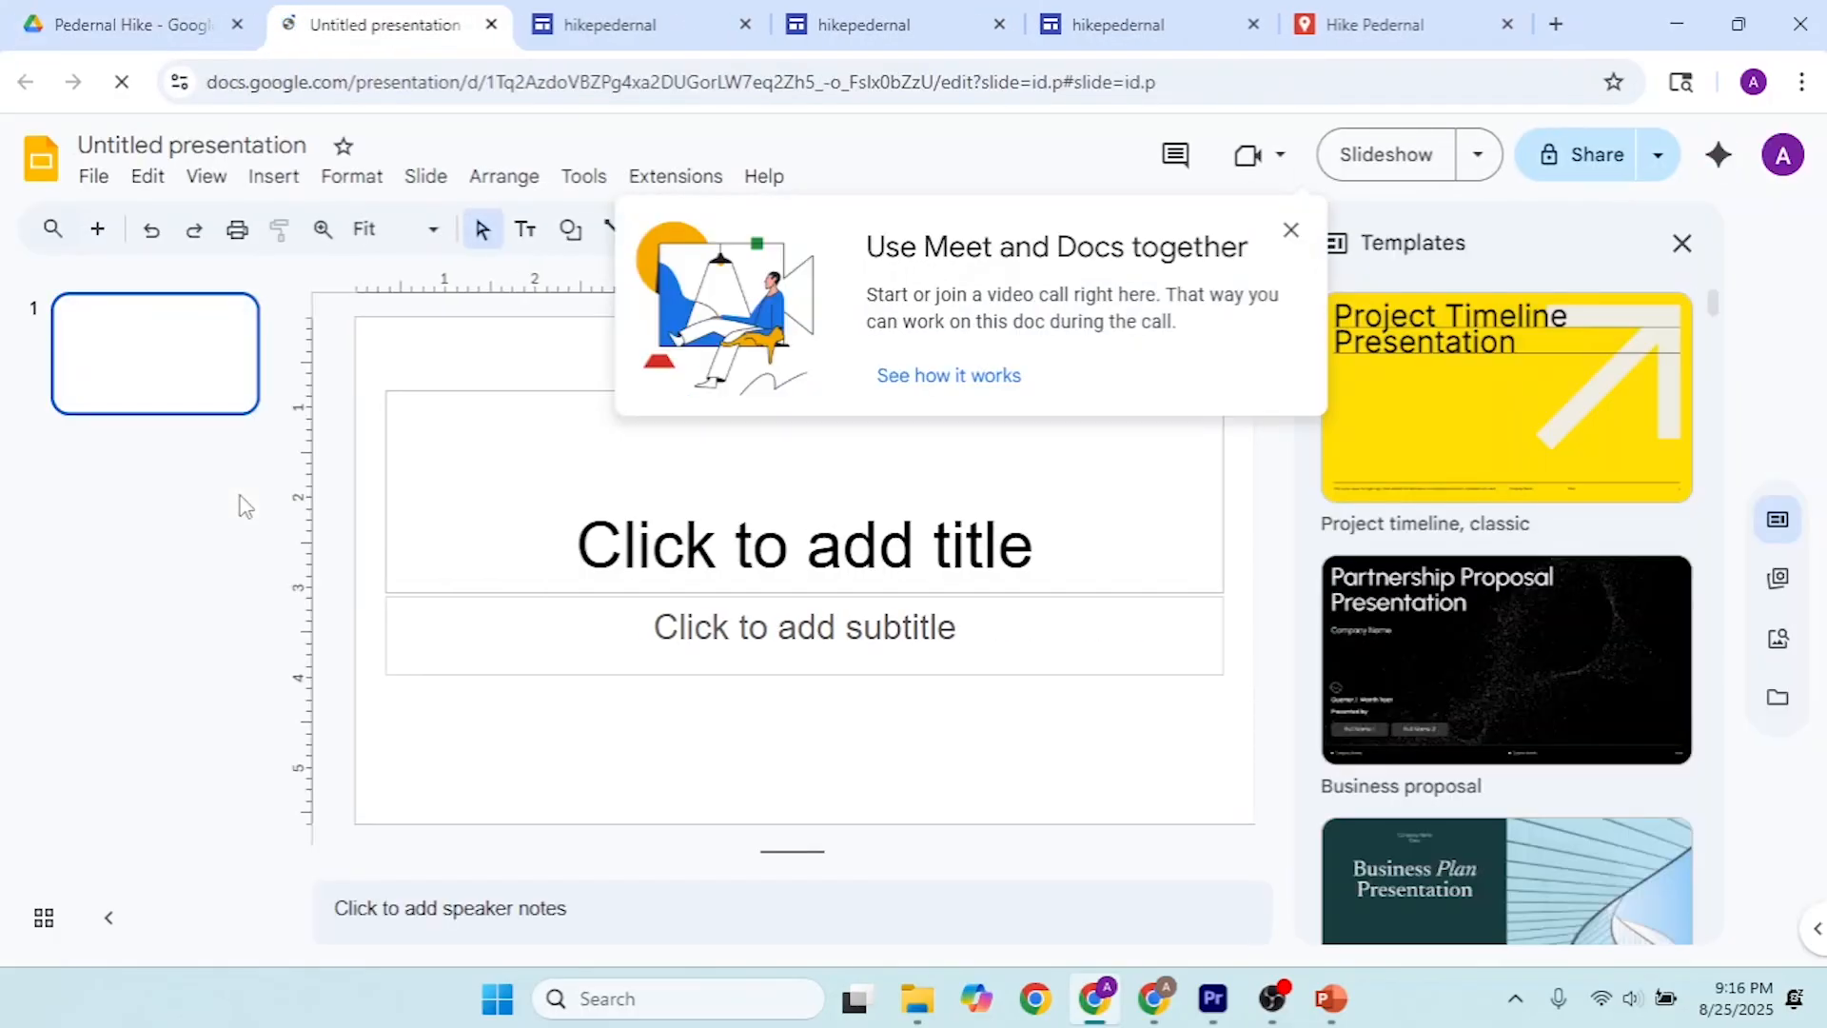
pyautogui.click(284, 143)
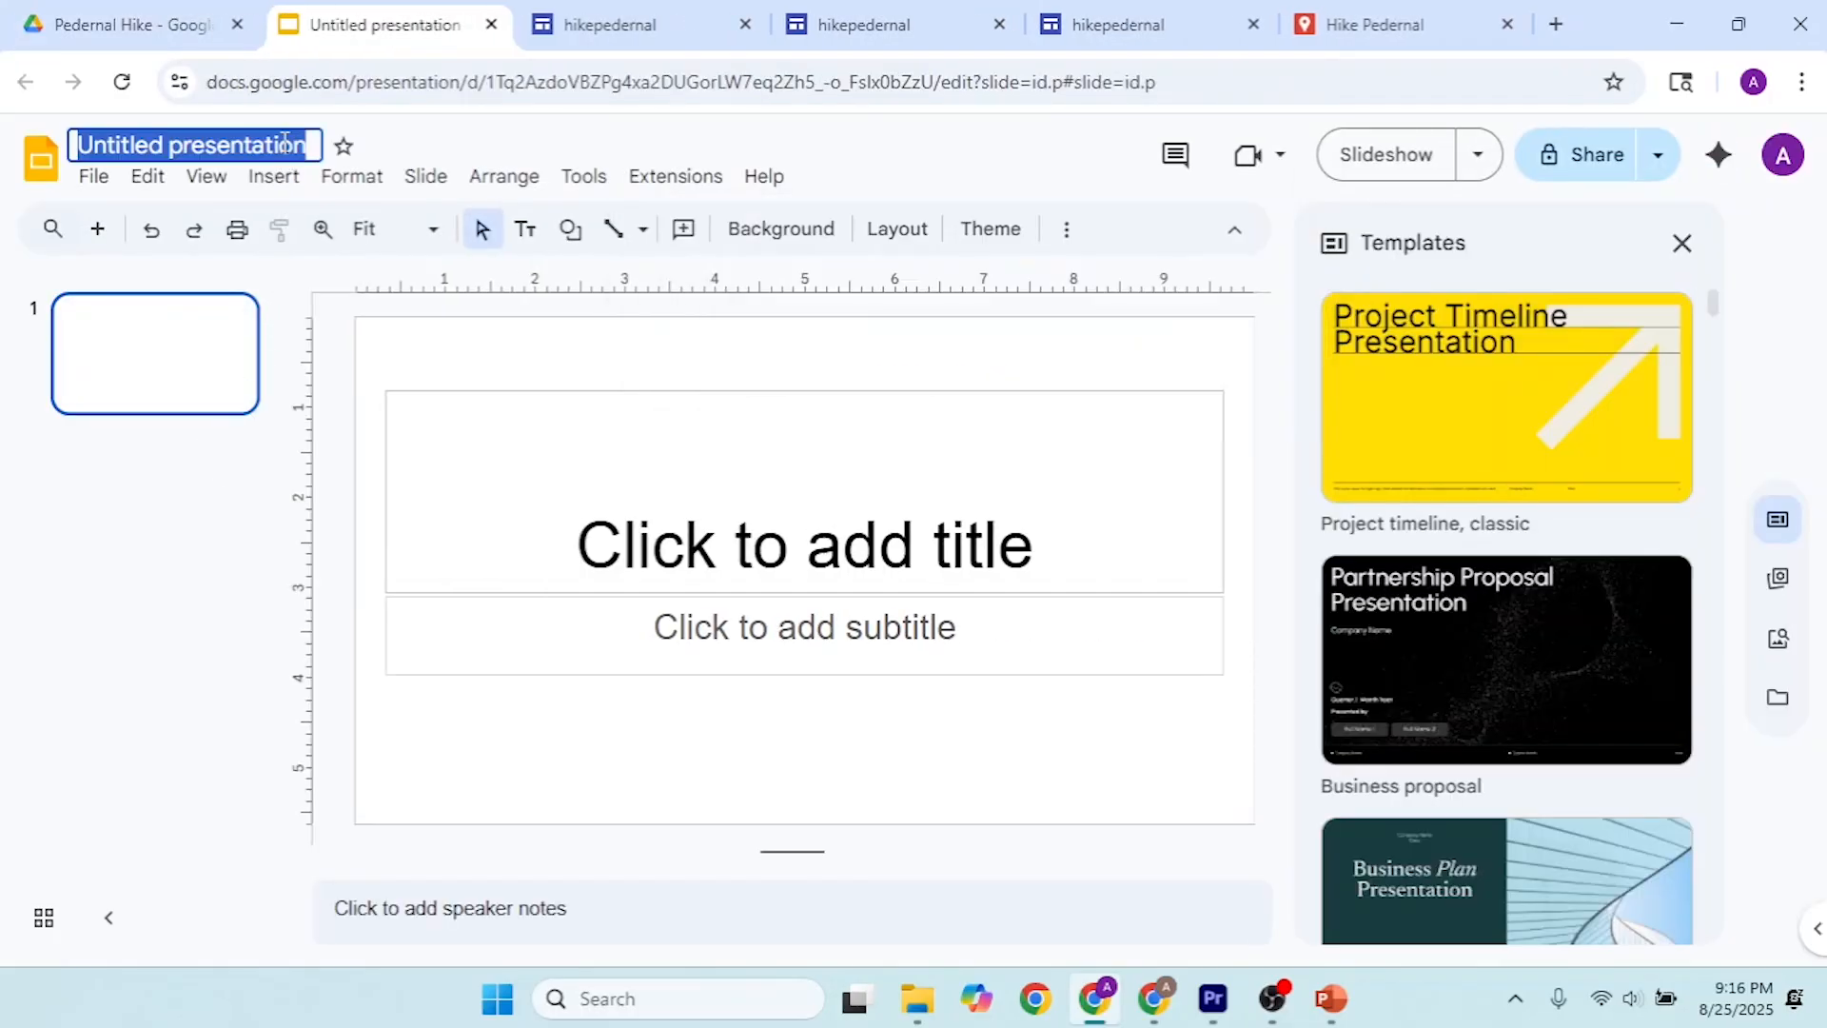
pyautogui.write('Hiking Notes')
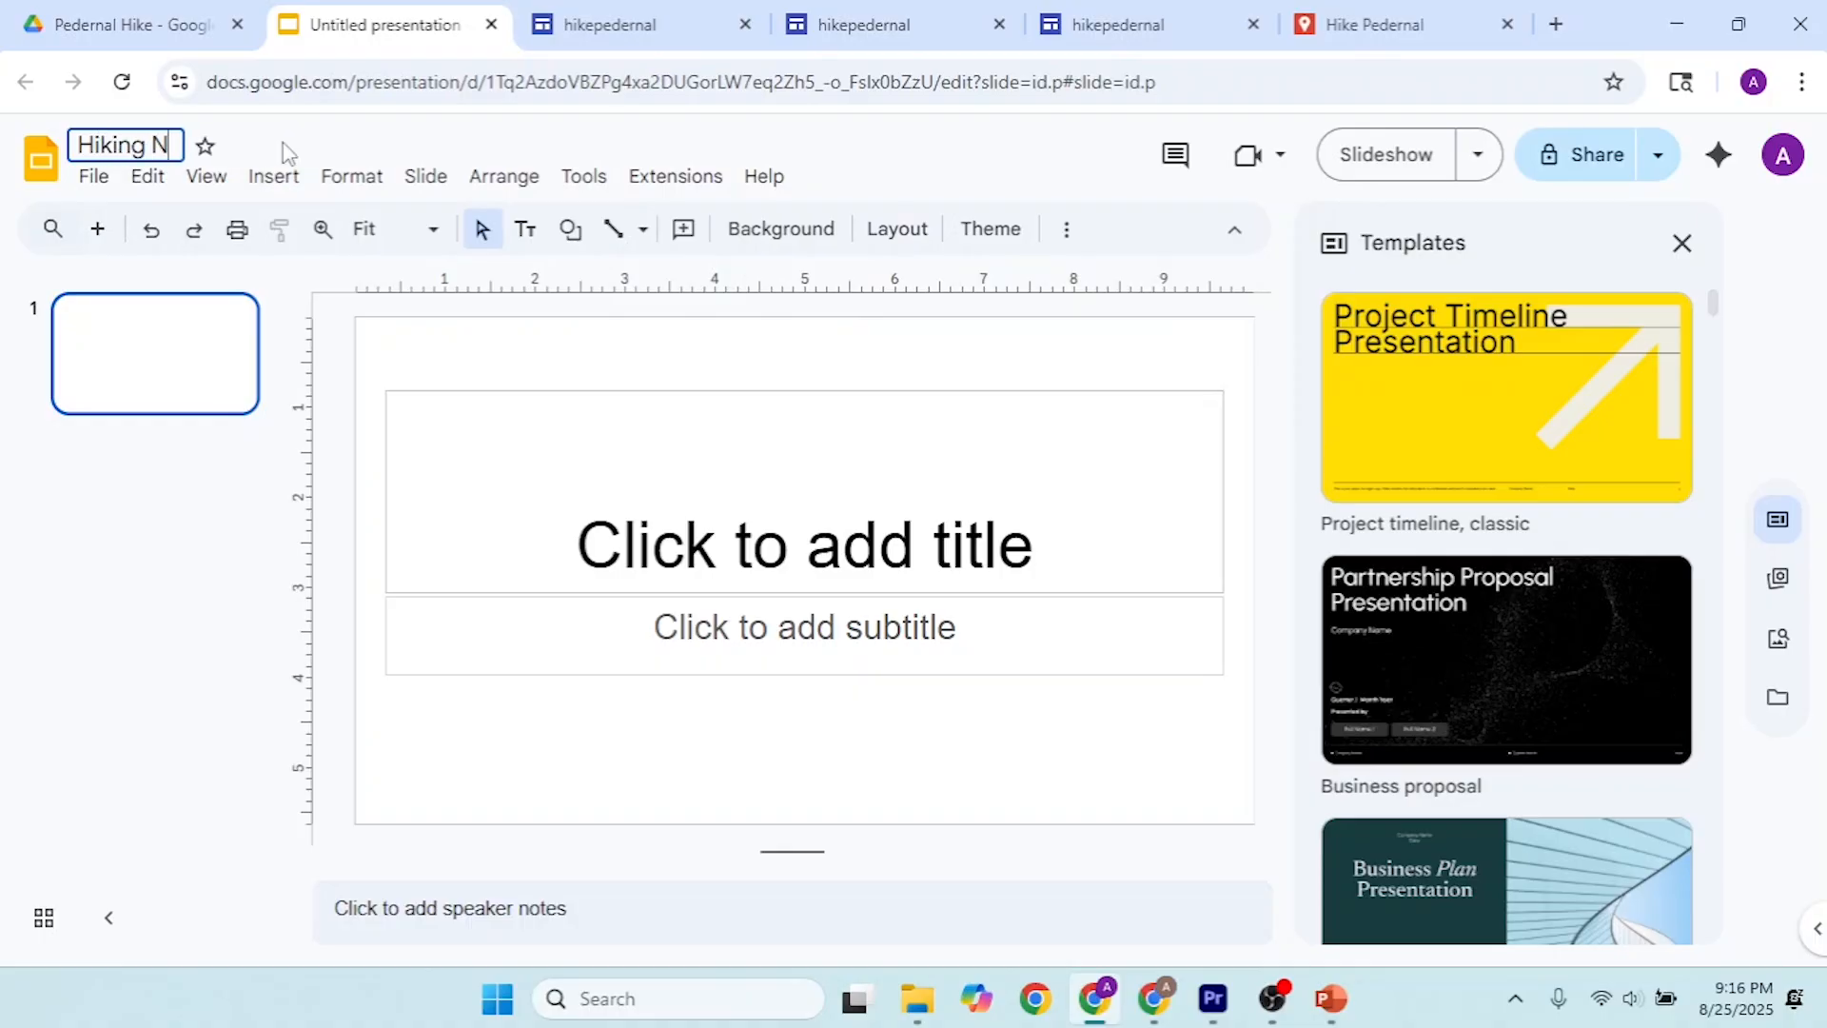
# Step: Enter Hiking Notes as the title on the first slide and delete the empty subtitle placeholder
pyautogui.click(977, 531)
pyautogui.write('Hiking ')
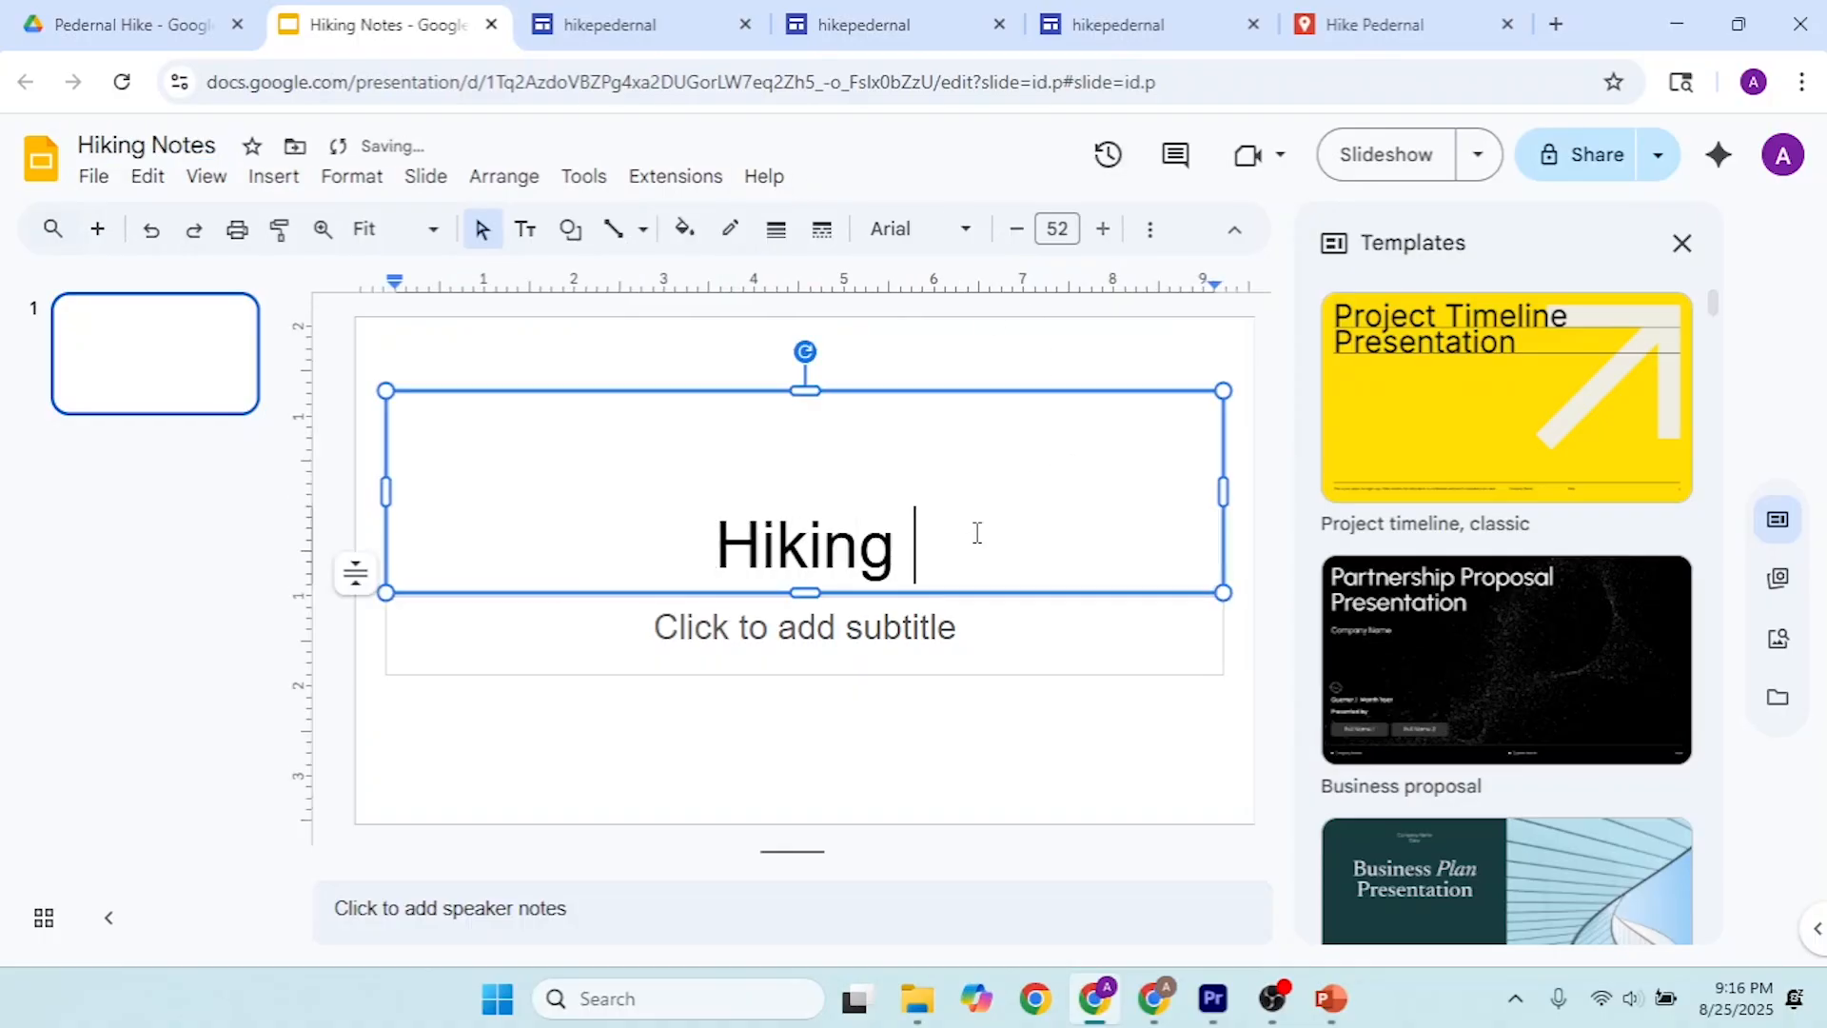
pyautogui.write('Notes')
pyautogui.click(966, 724)
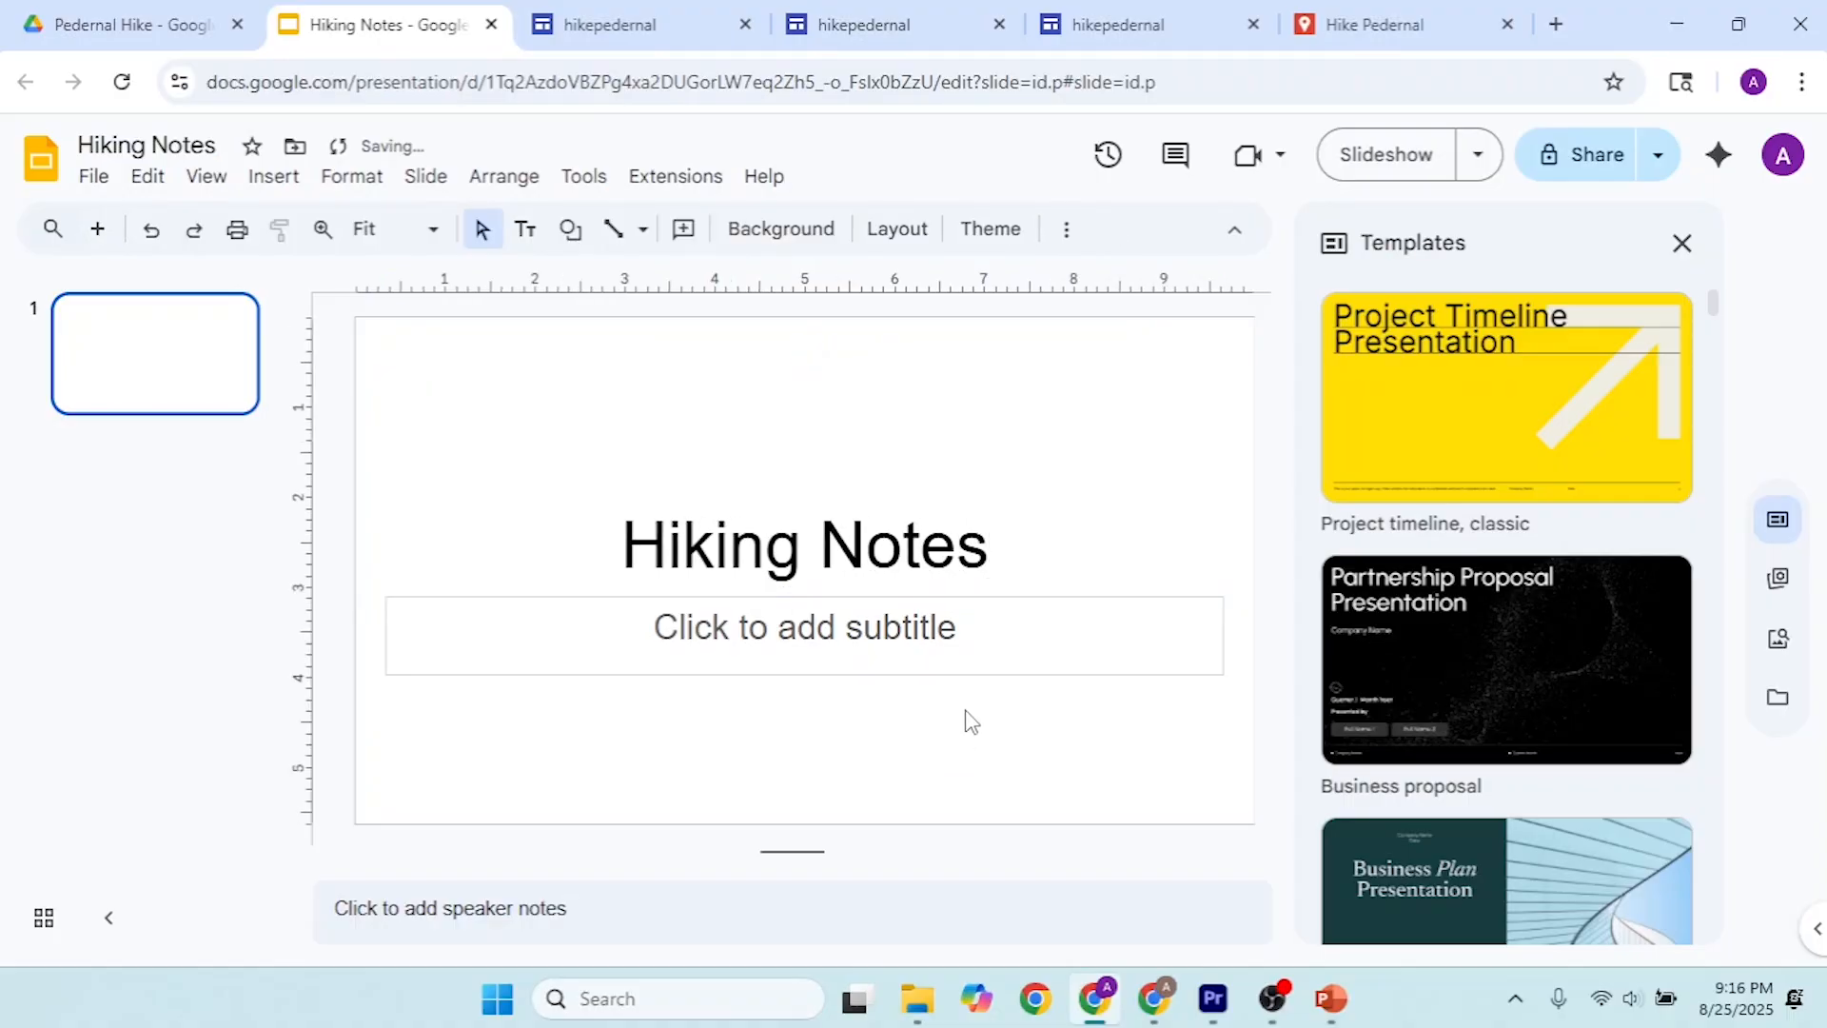
pyautogui.click(976, 674)
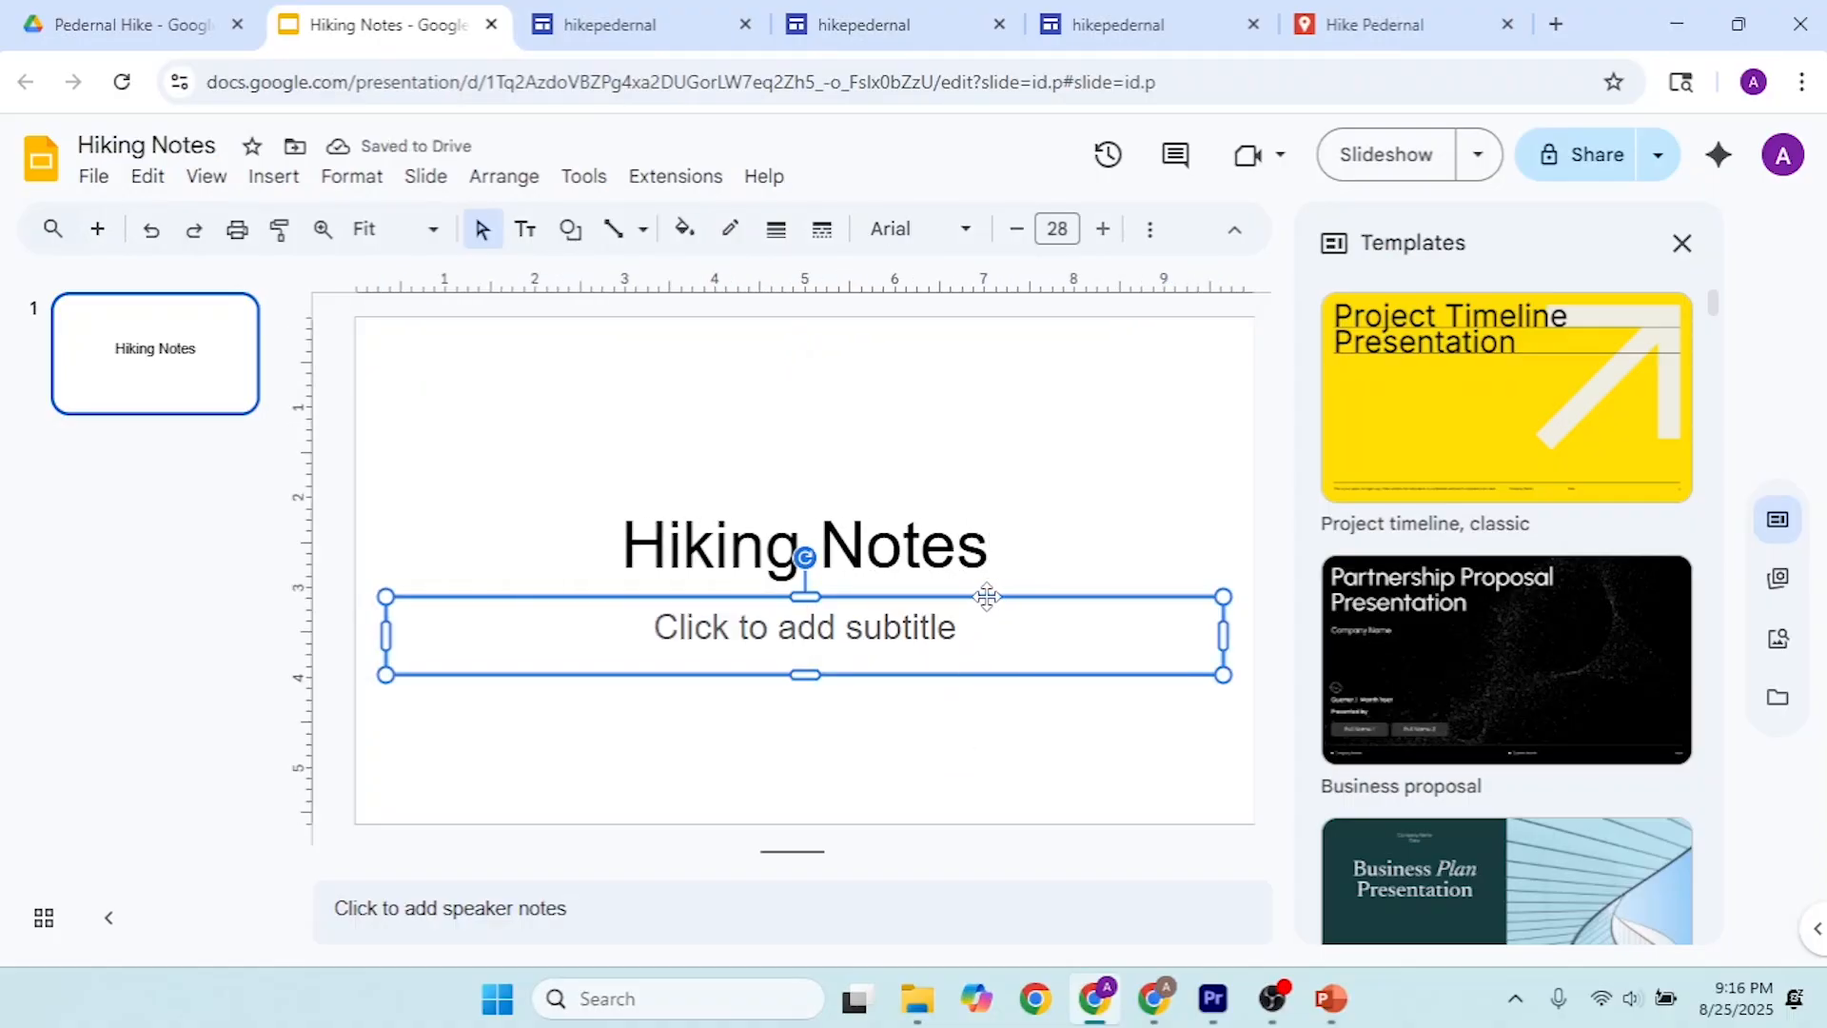
pyautogui.press('Delete')
# Step: Switch to the hikepedernal site editor and insert the Hiking Notes presentation from Drive's Pedernal Hike folder below the AllTrails map
pyautogui.click(656, 13)
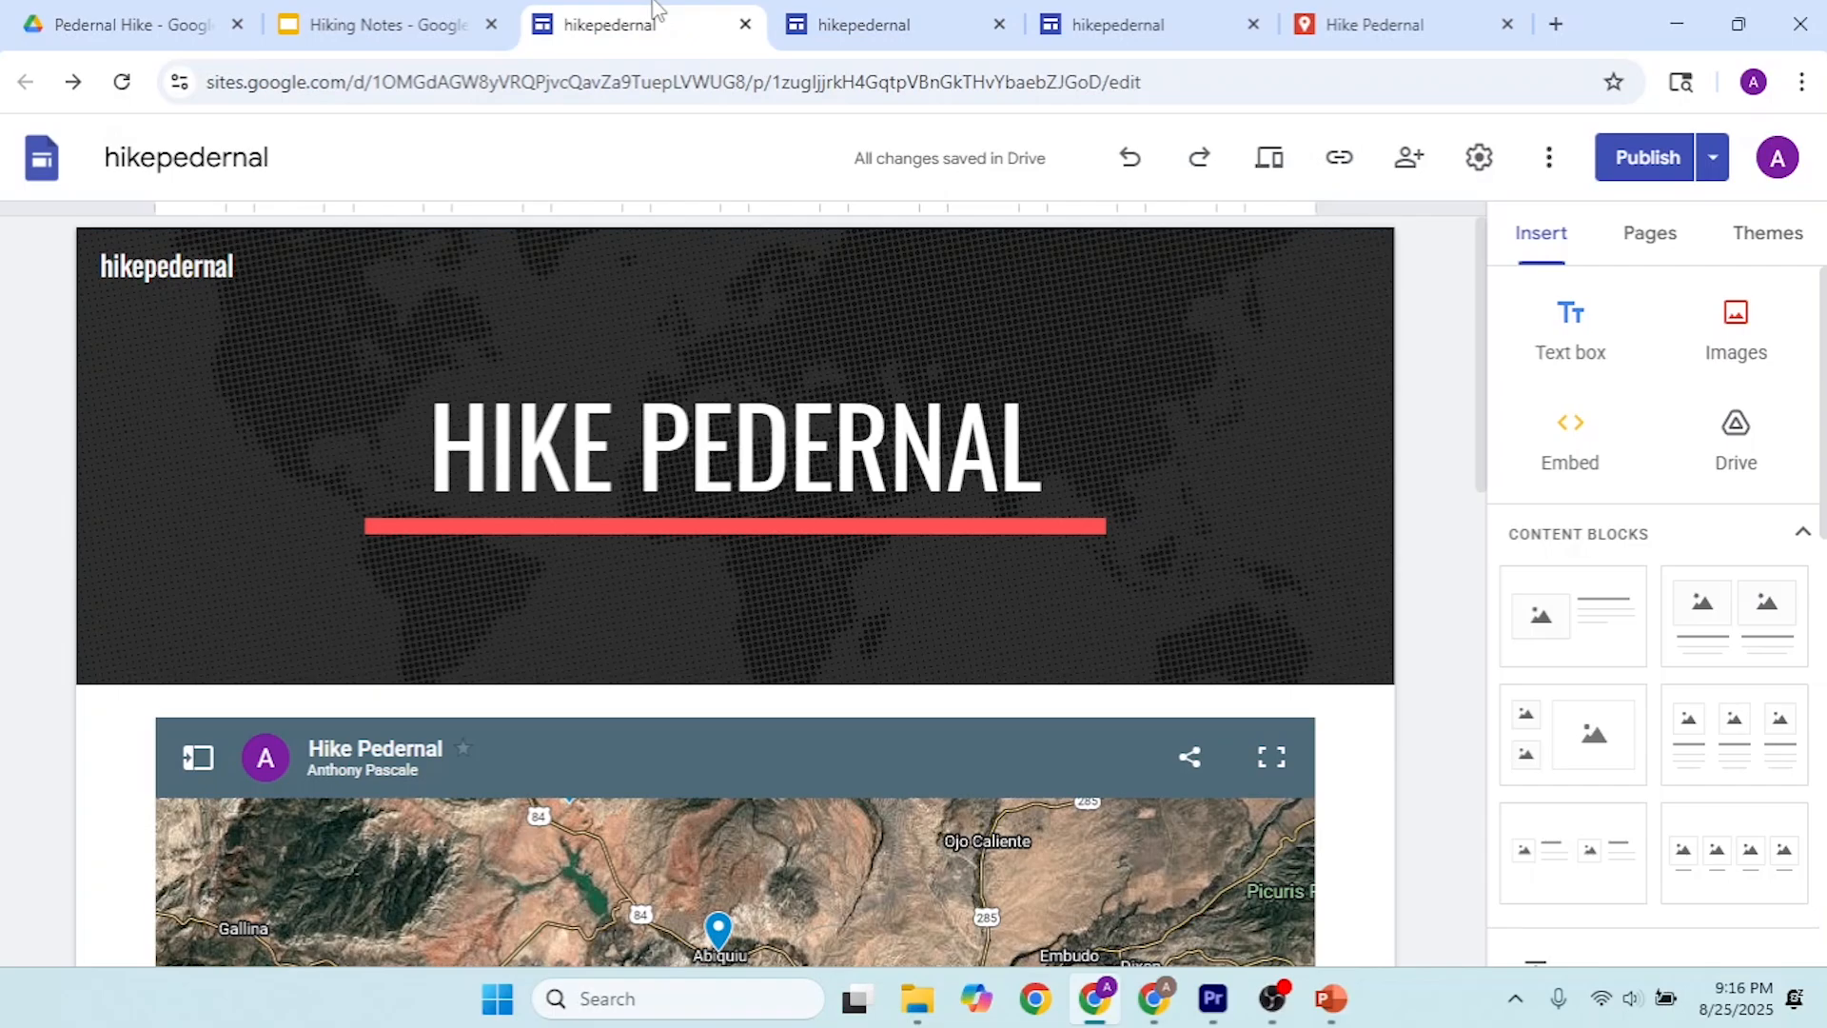
pyautogui.moveTo(1482, 253); pyautogui.dragTo(1538, 775)
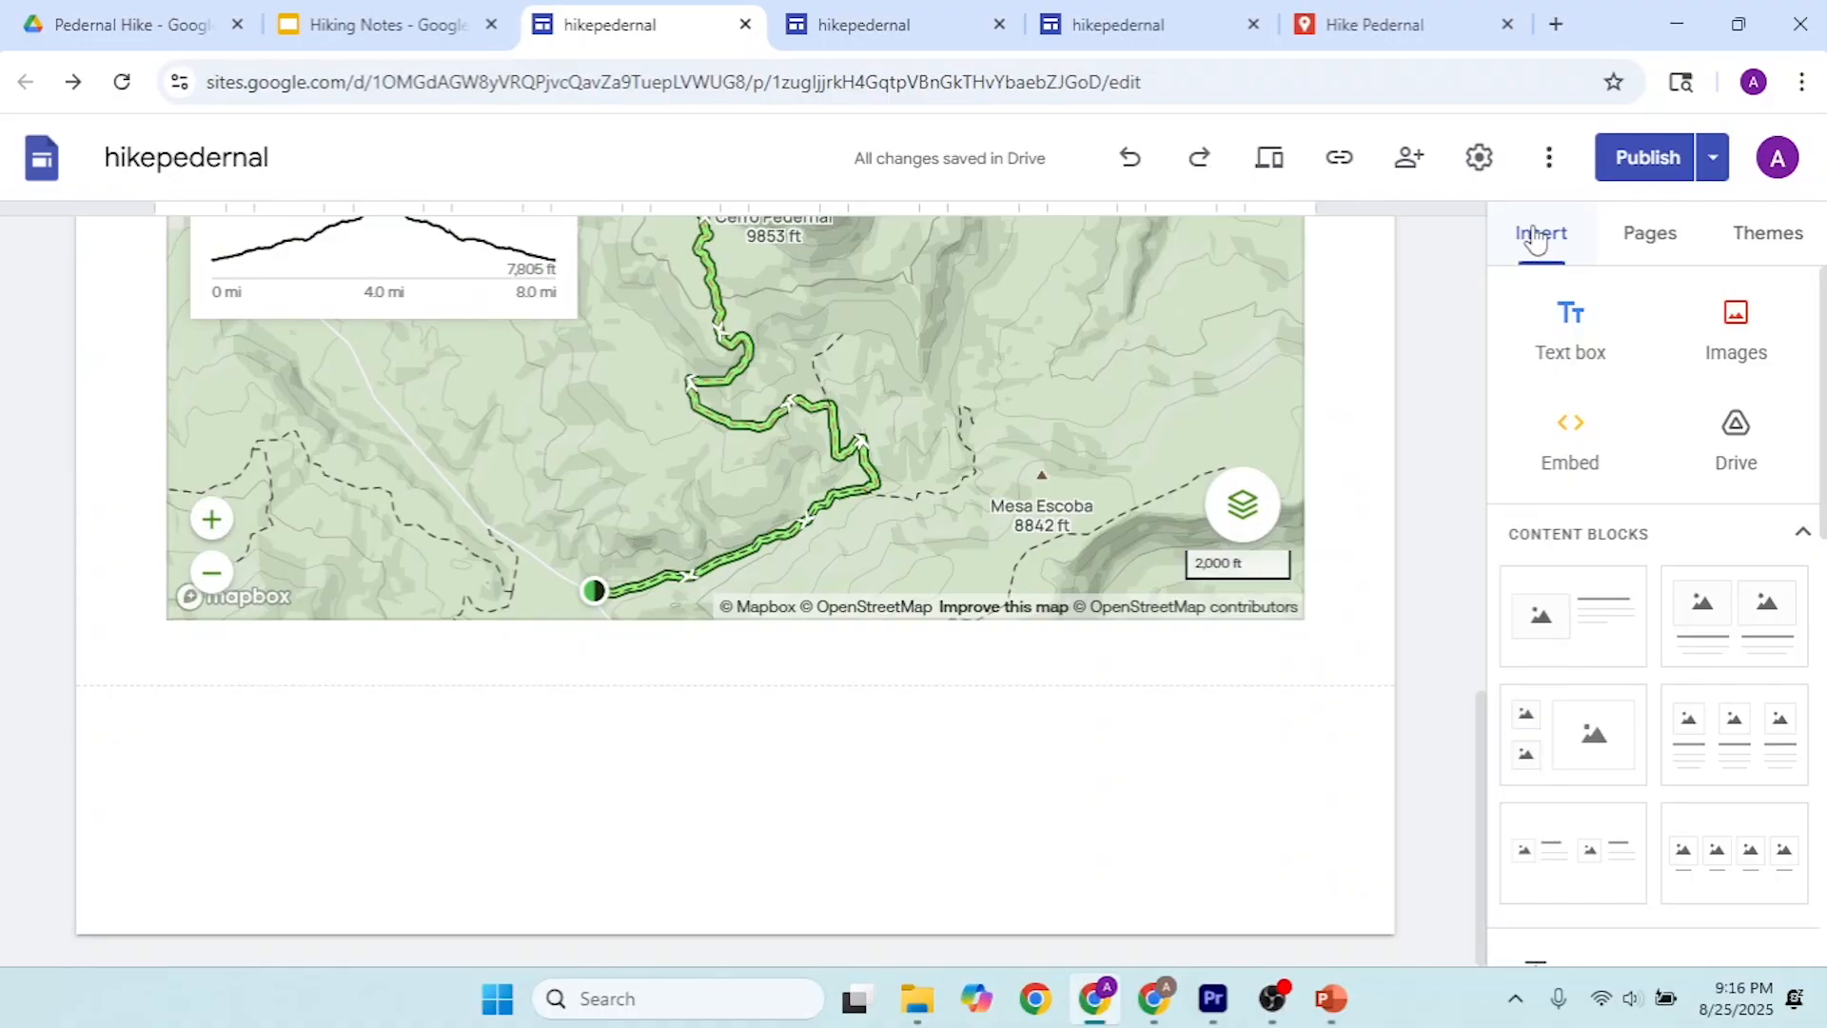
pyautogui.click(1735, 439)
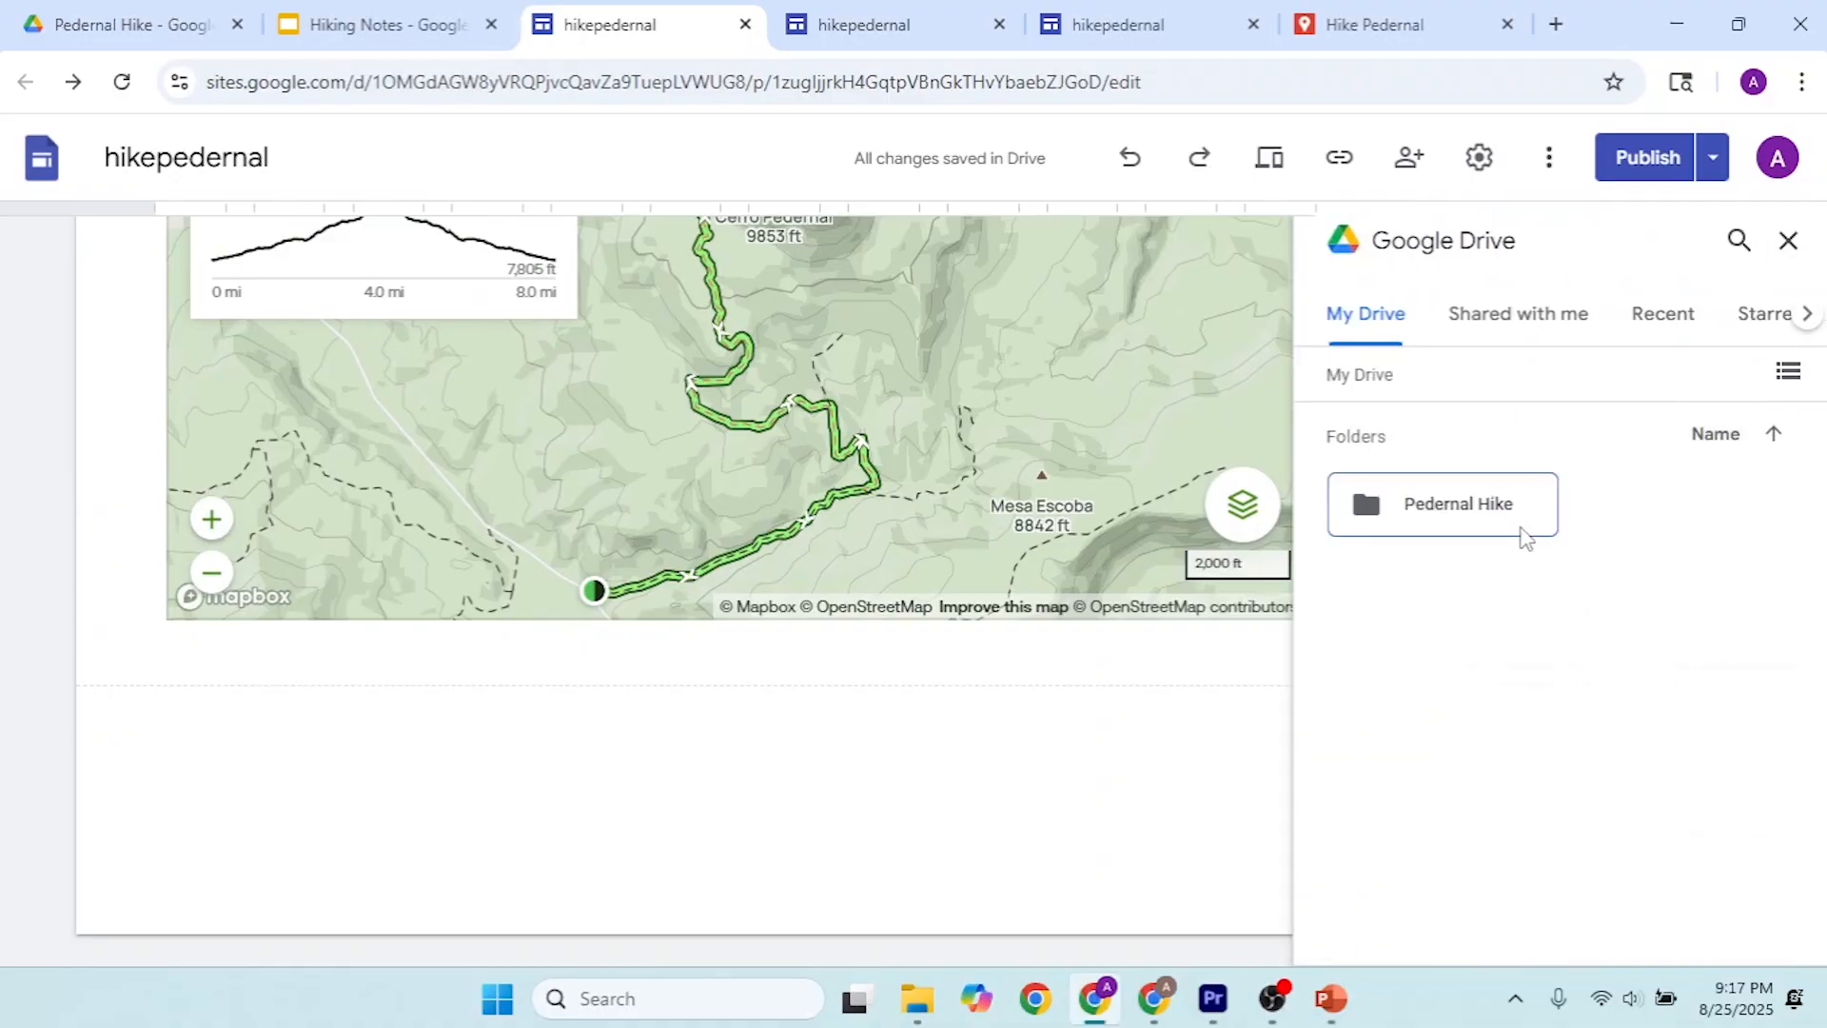
pyautogui.doubleClick(1476, 509)
pyautogui.click(1683, 577)
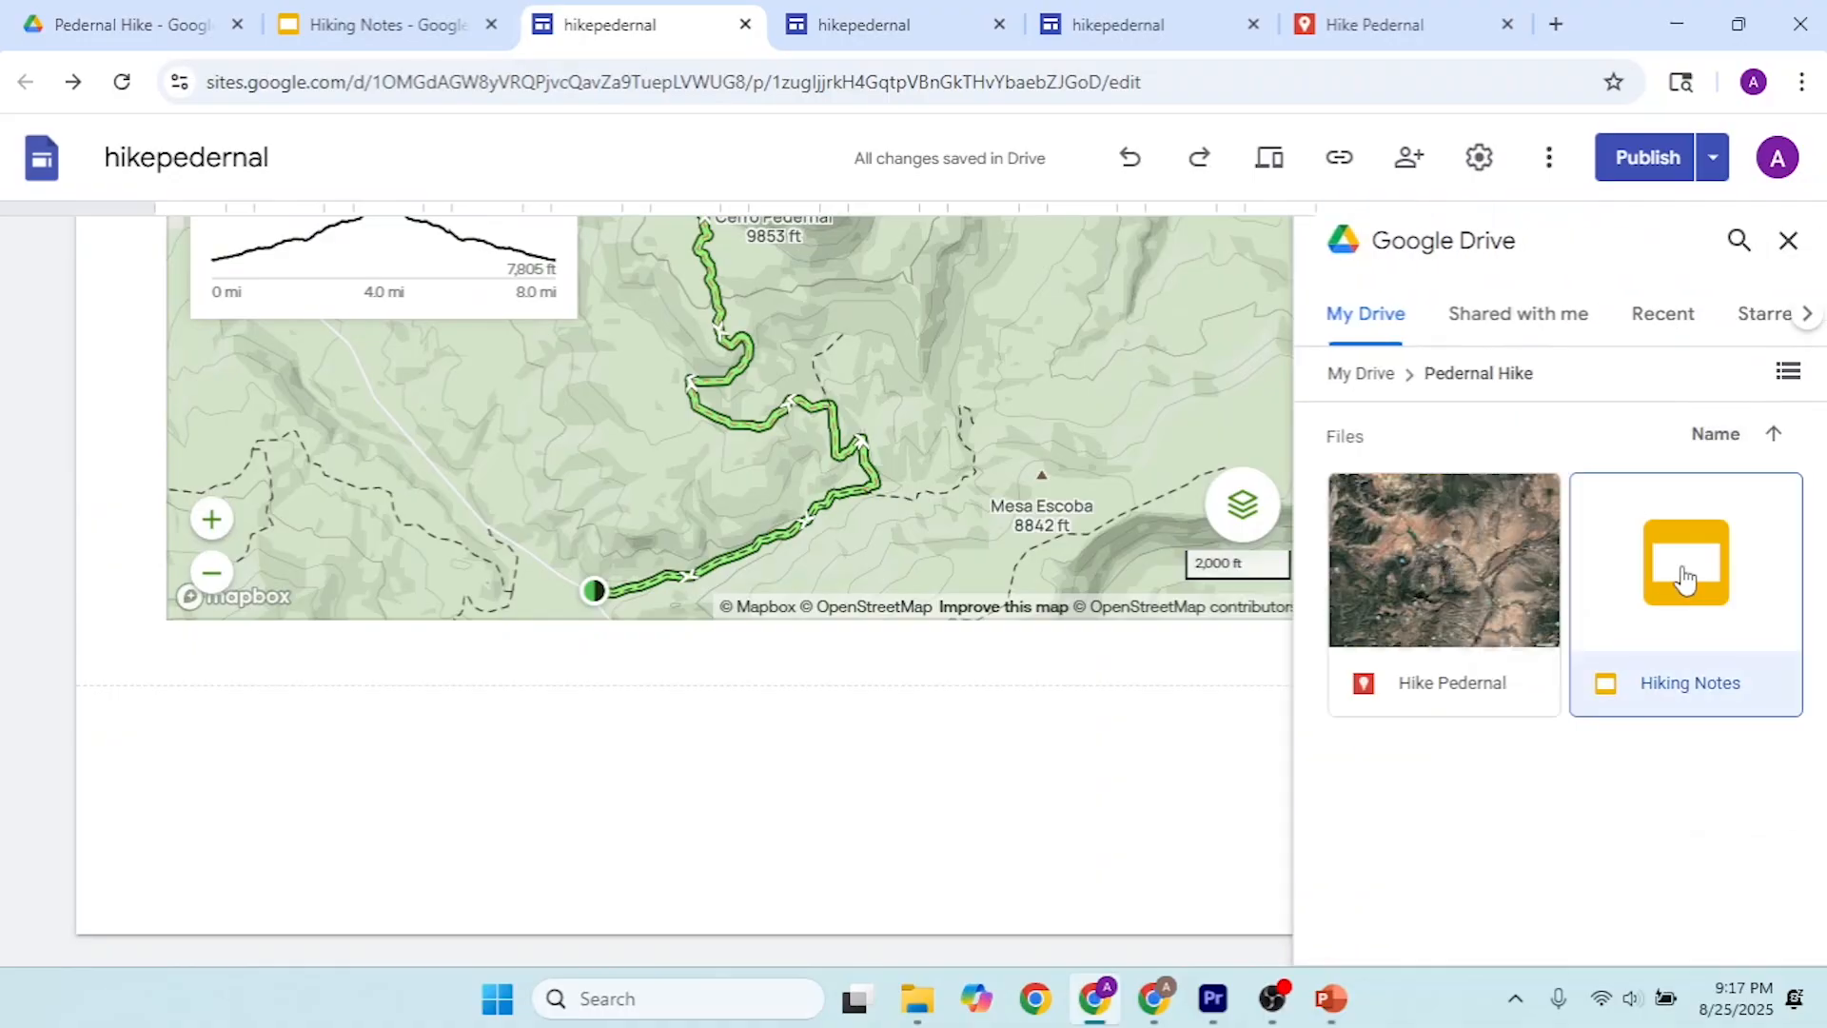
pyautogui.click(1764, 936)
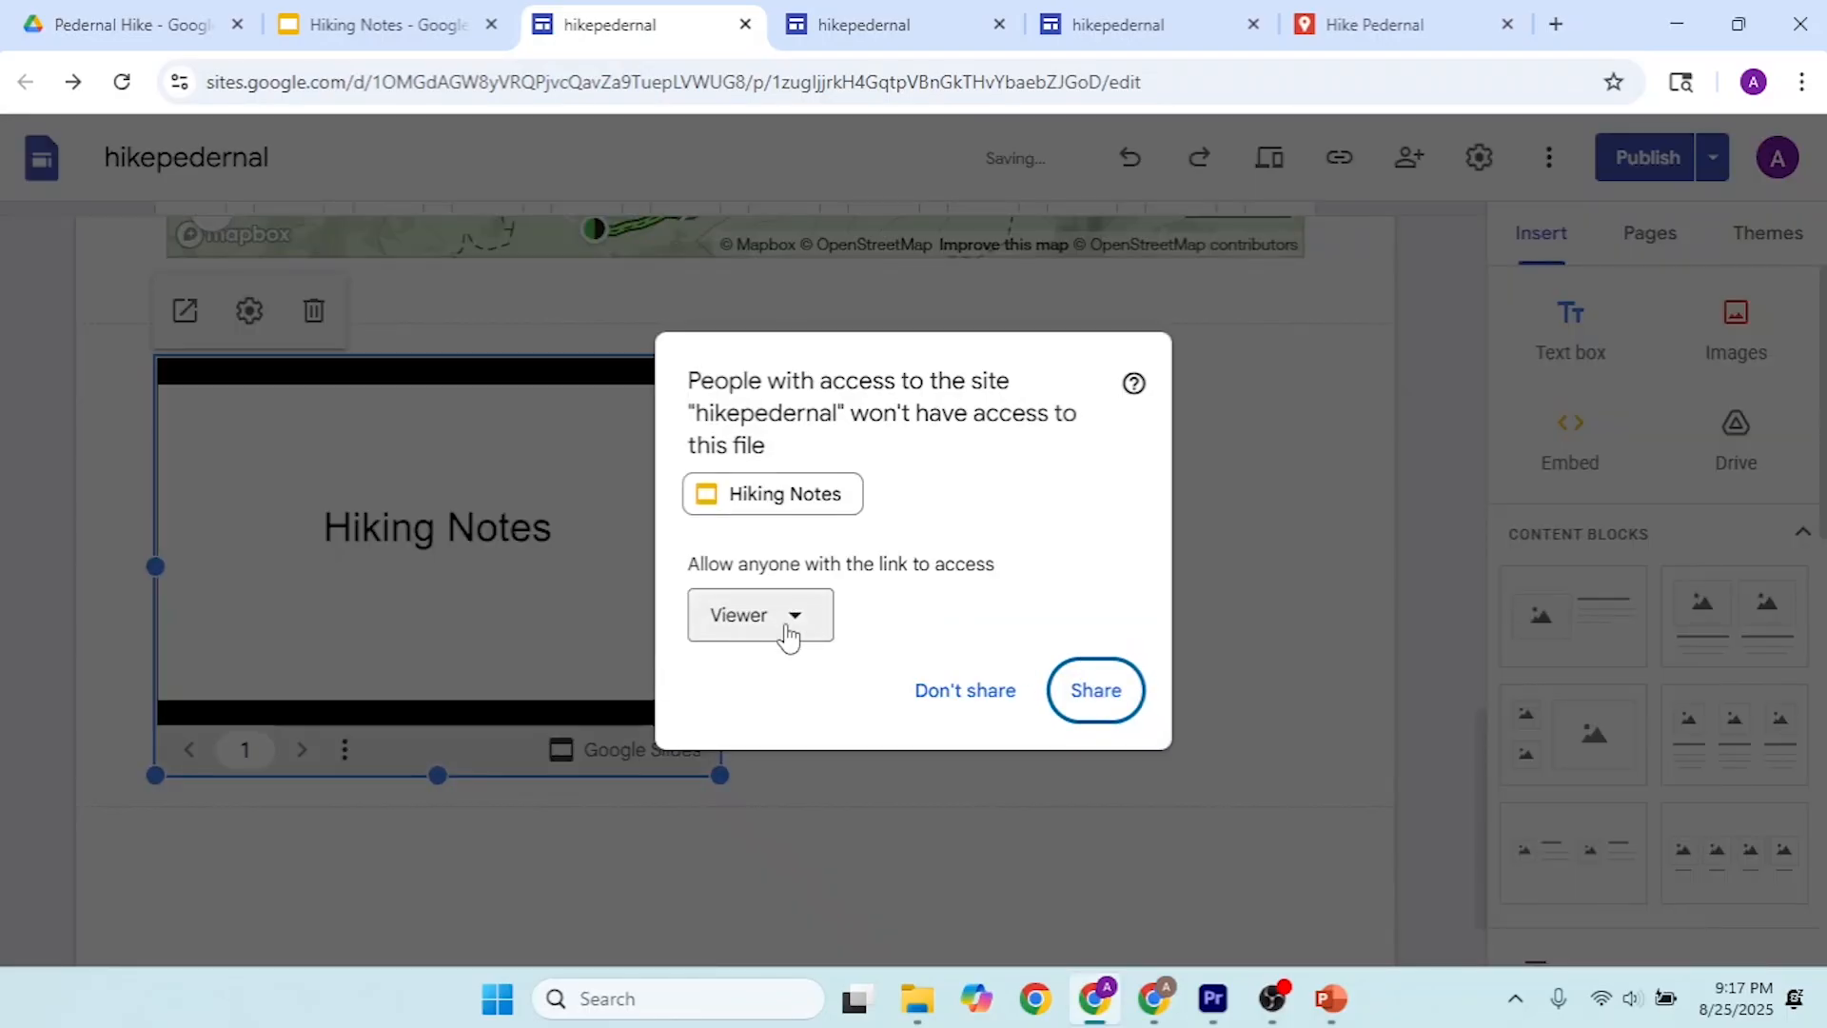
# Step: Share the Hiking Notes file with anyone with the link as Editor
pyautogui.click(788, 636)
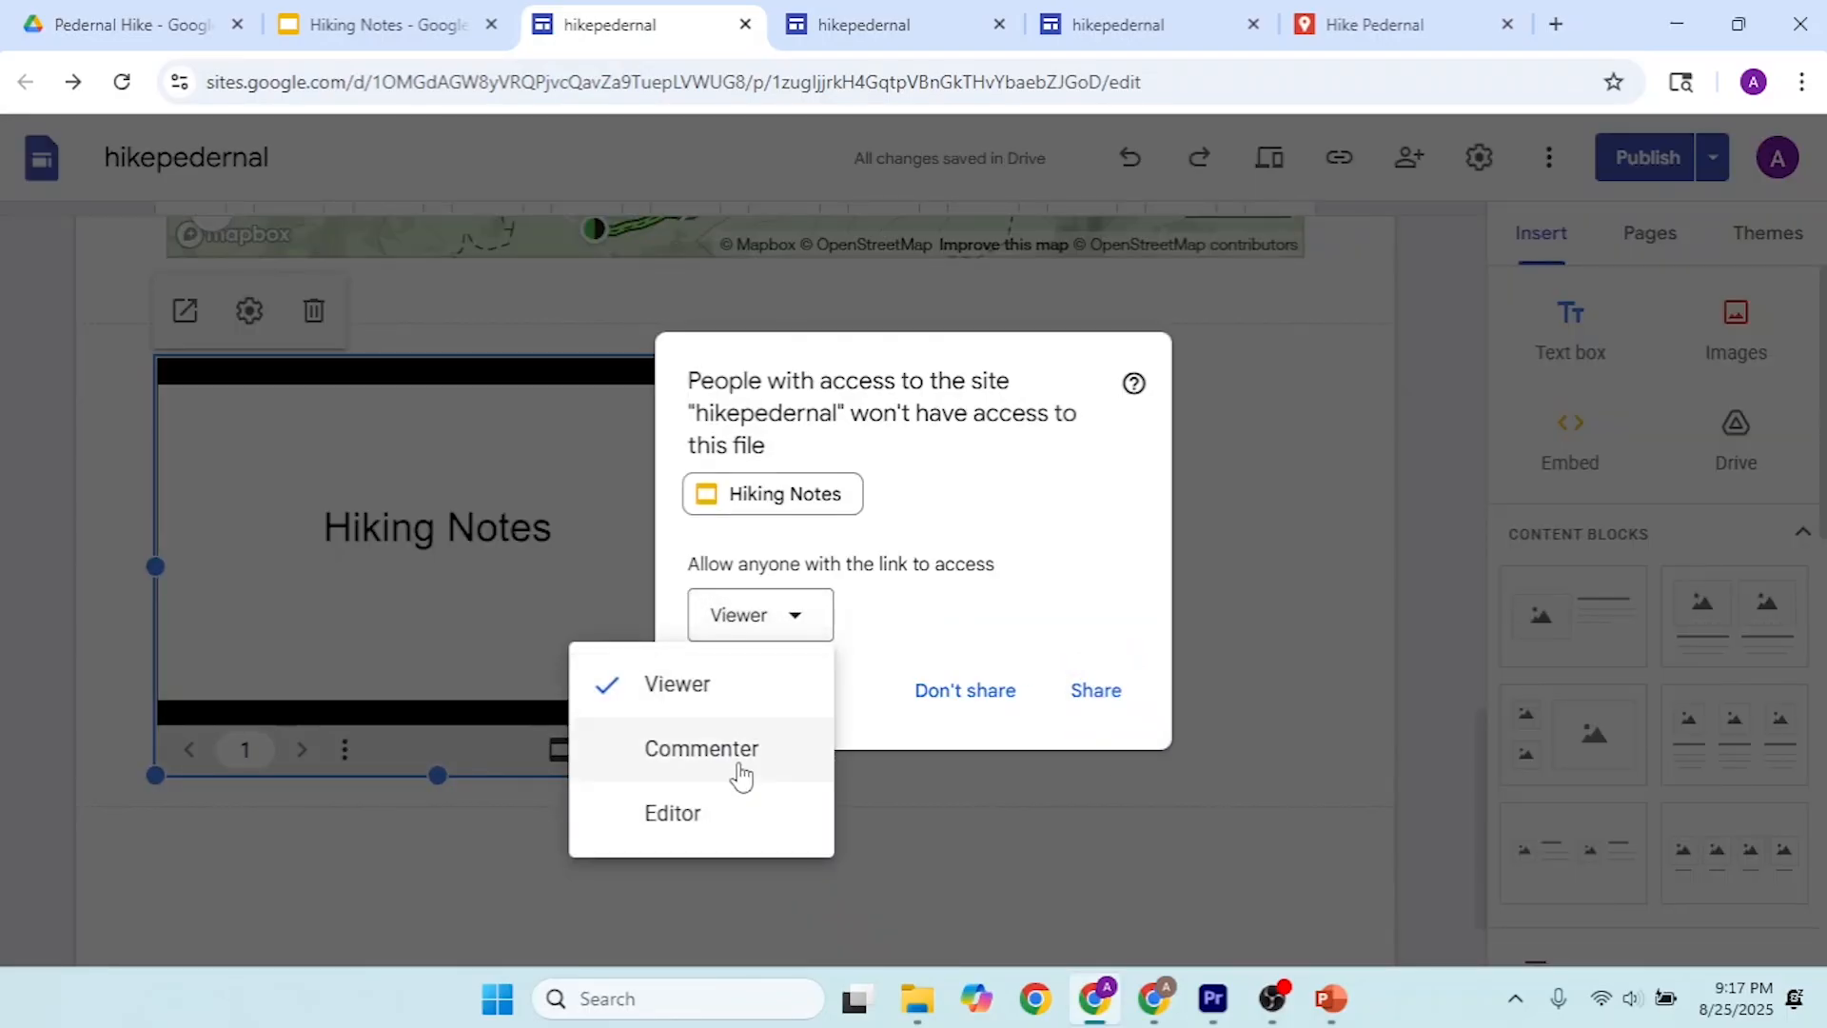
pyautogui.click(687, 817)
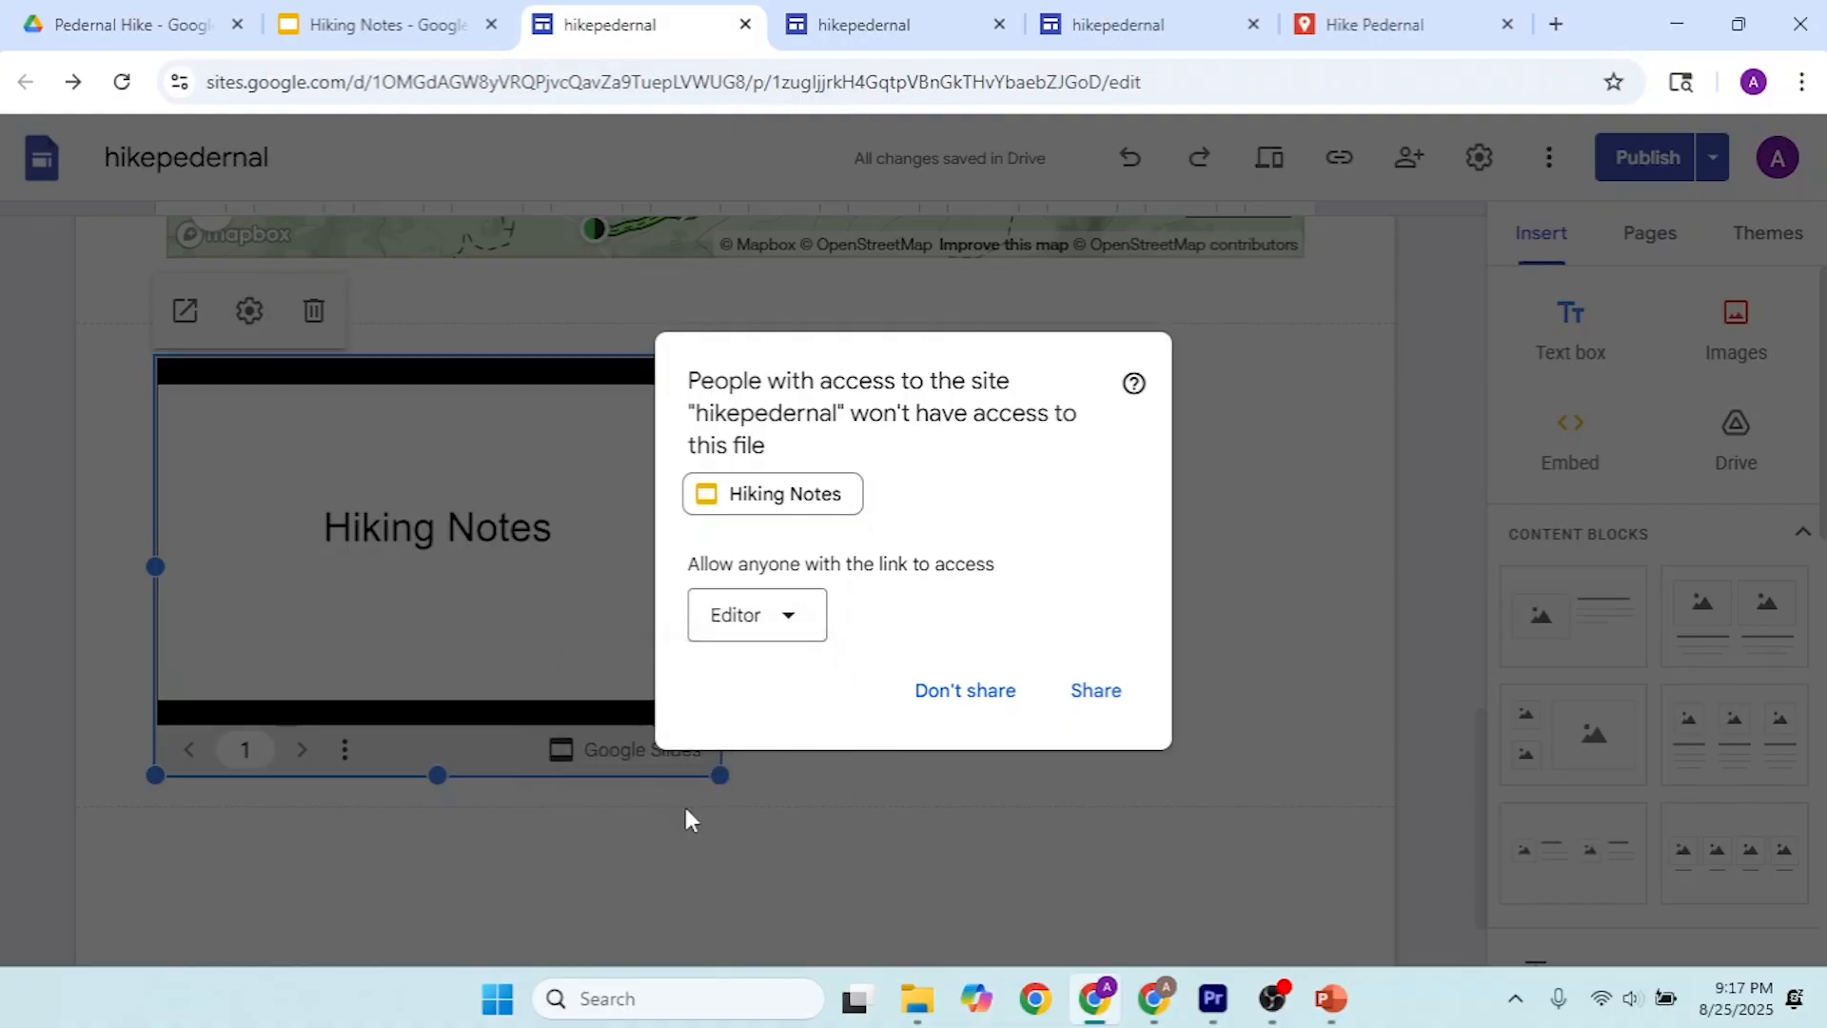
pyautogui.click(1104, 700)
# Step: Widen the embedded Hiking Notes presentation to the full content width and increase its height
pyautogui.moveTo(723, 566); pyautogui.dragTo(1260, 578)
pyautogui.moveTo(1314, 581); pyautogui.dragTo(1327, 595)
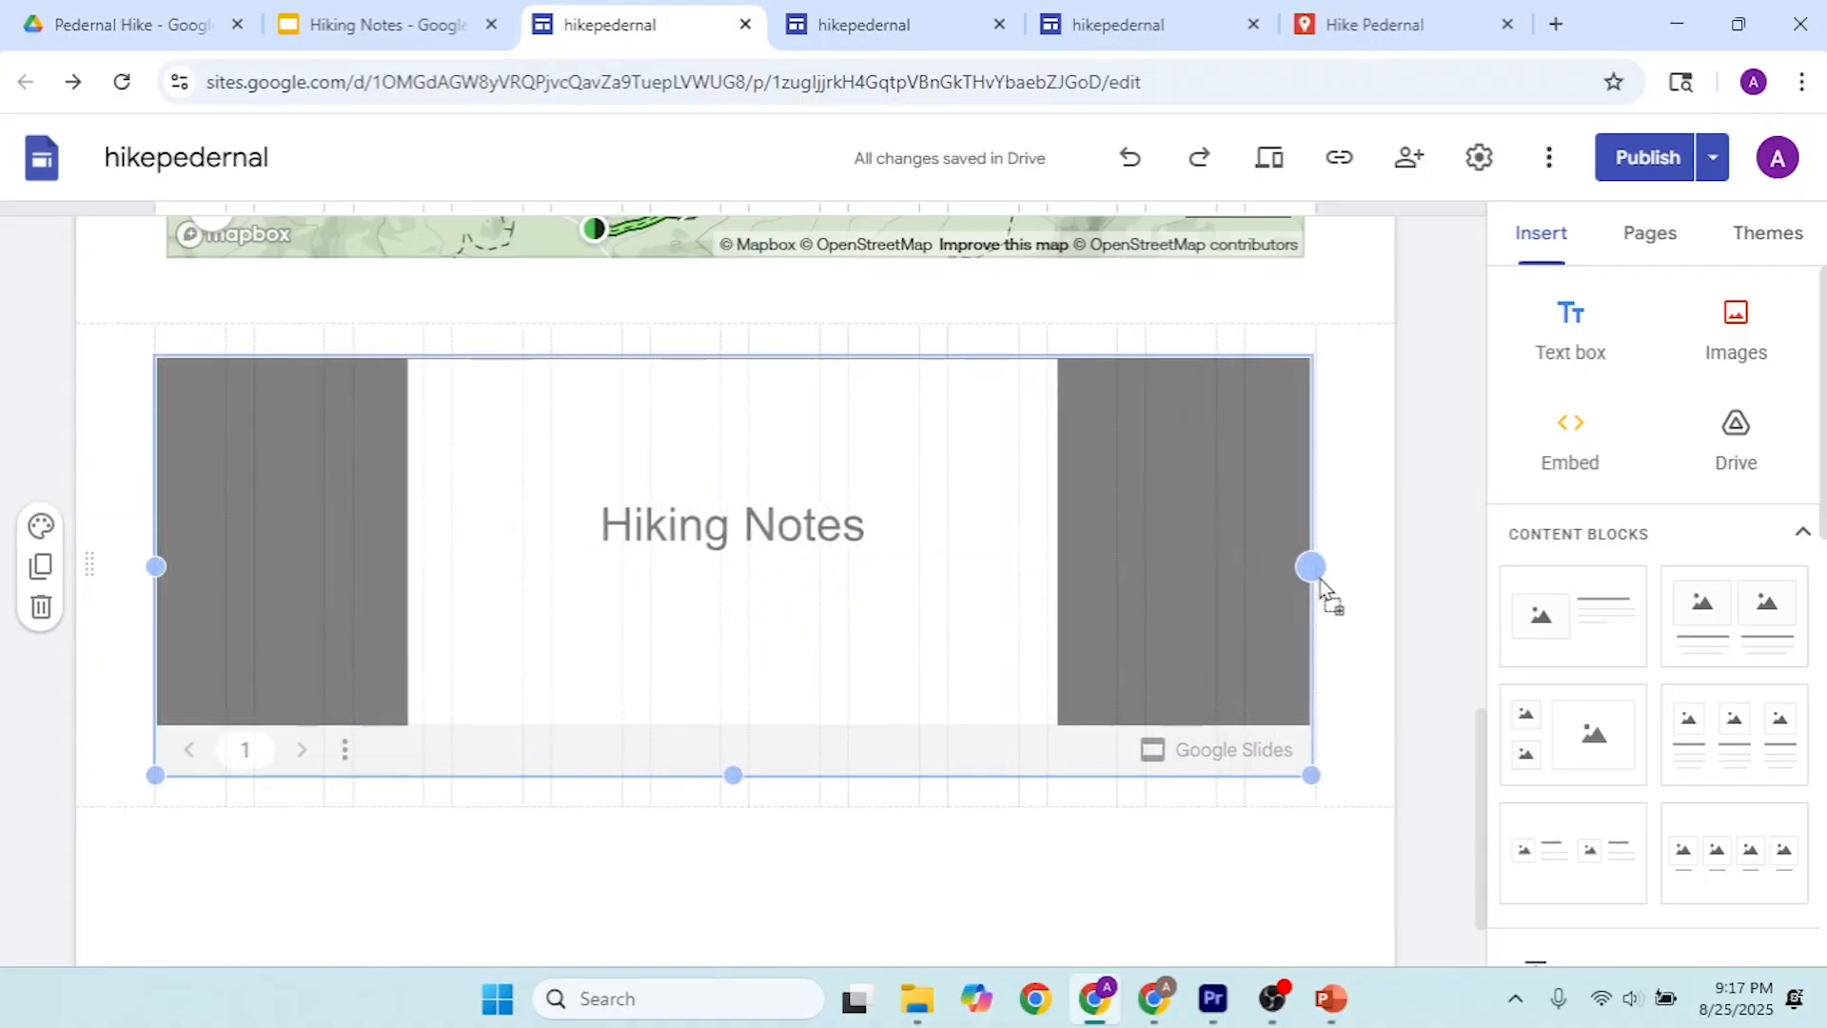
pyautogui.moveTo(735, 776); pyautogui.dragTo(736, 956)
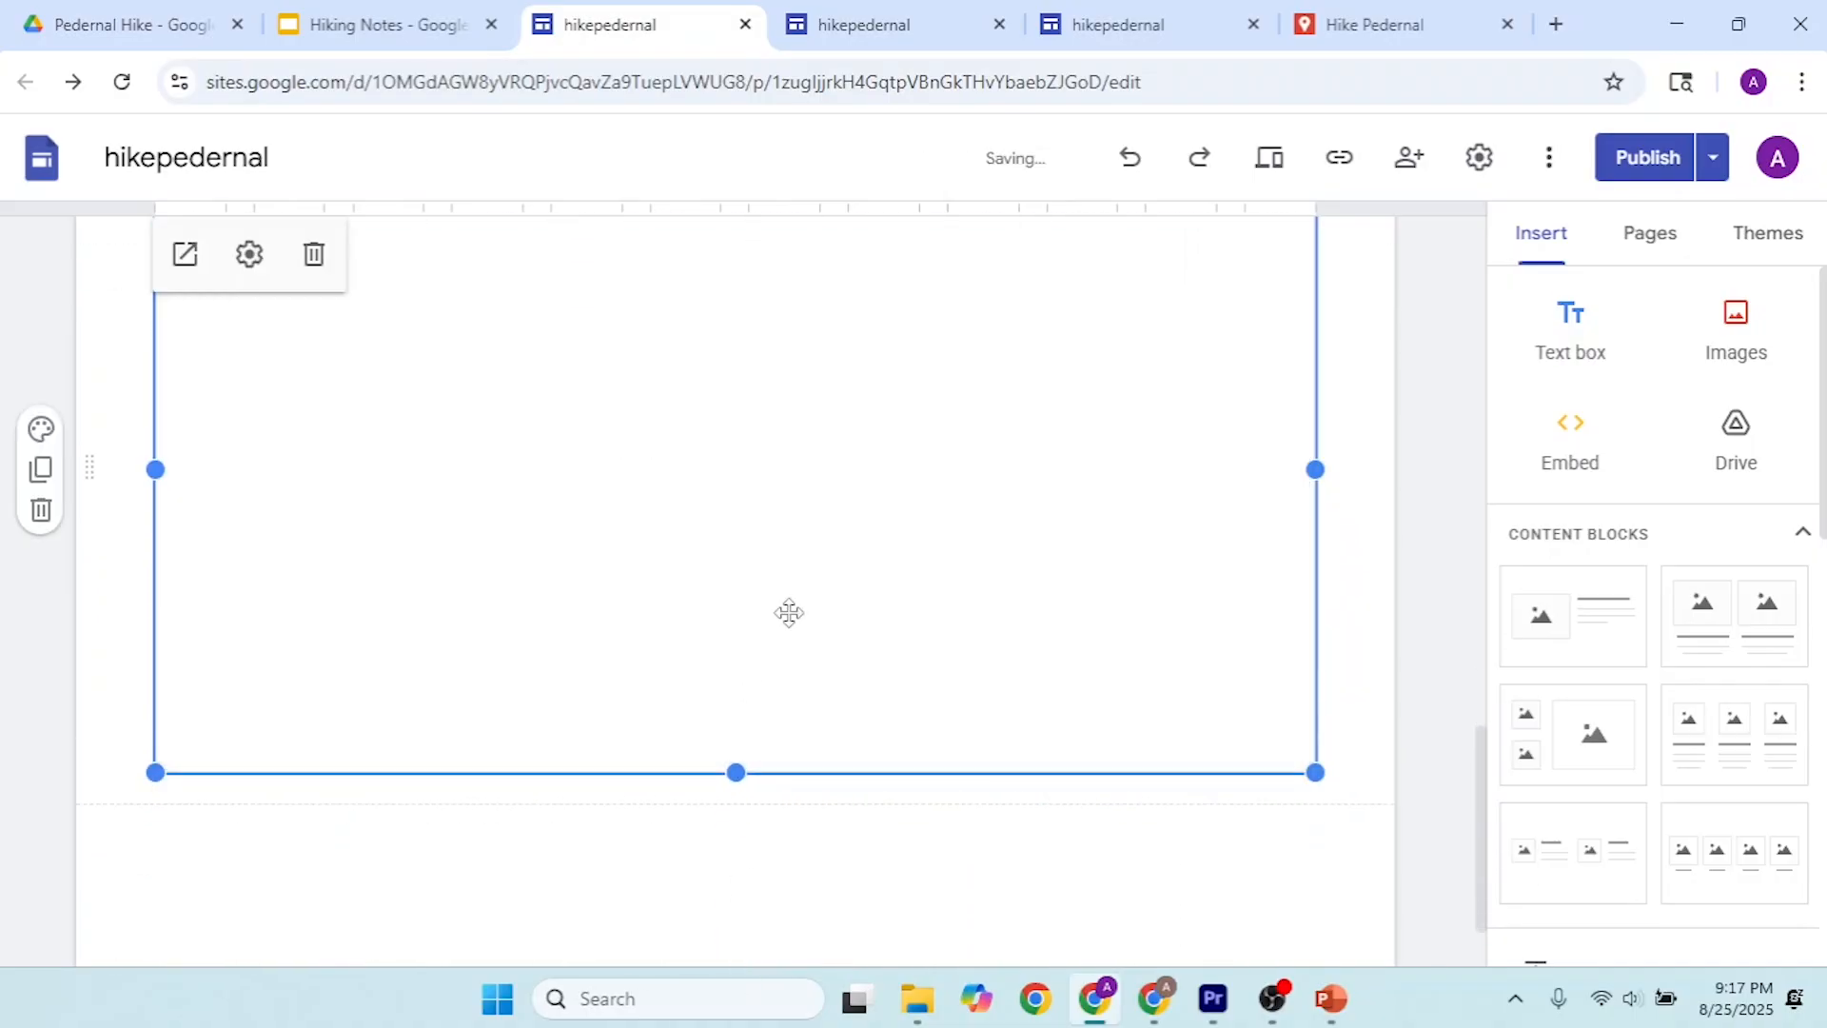
# Step: Review the updated Home page with the embedded presentation and publish the site changes
pyautogui.scroll(10, 793, 603)
pyautogui.scroll(5, 799, 601)
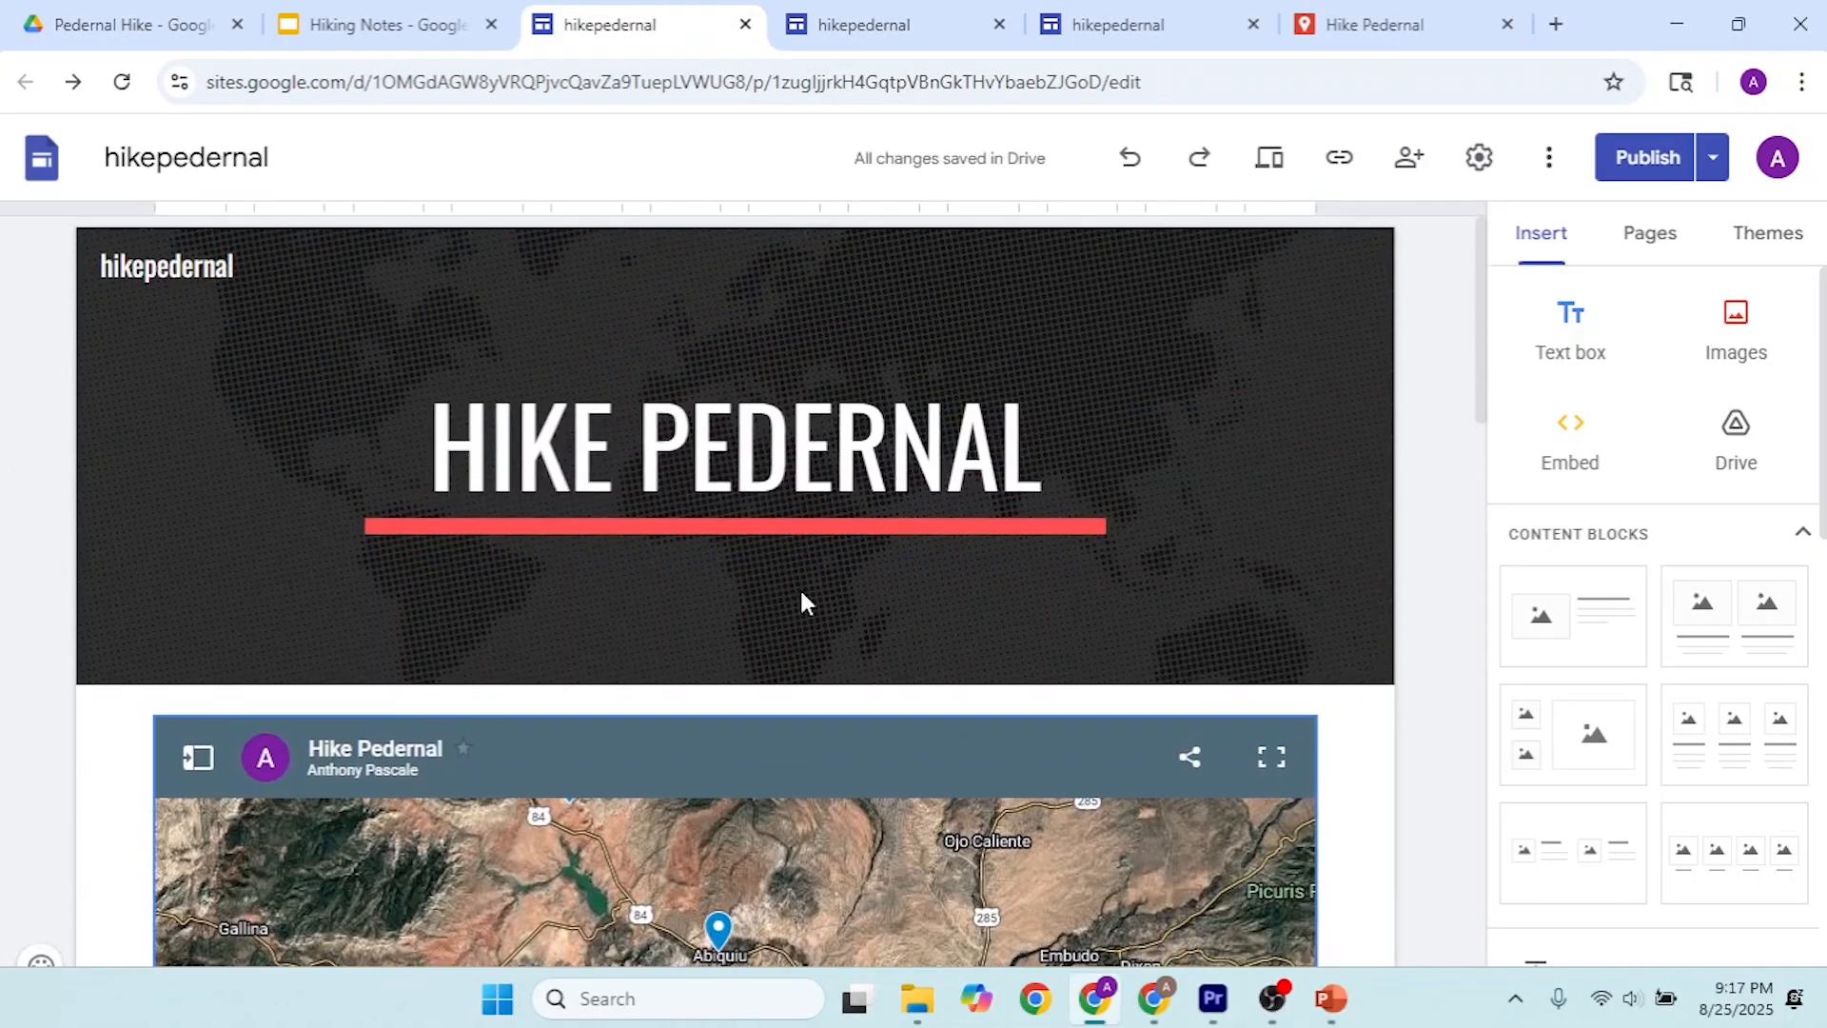
pyautogui.click(1661, 162)
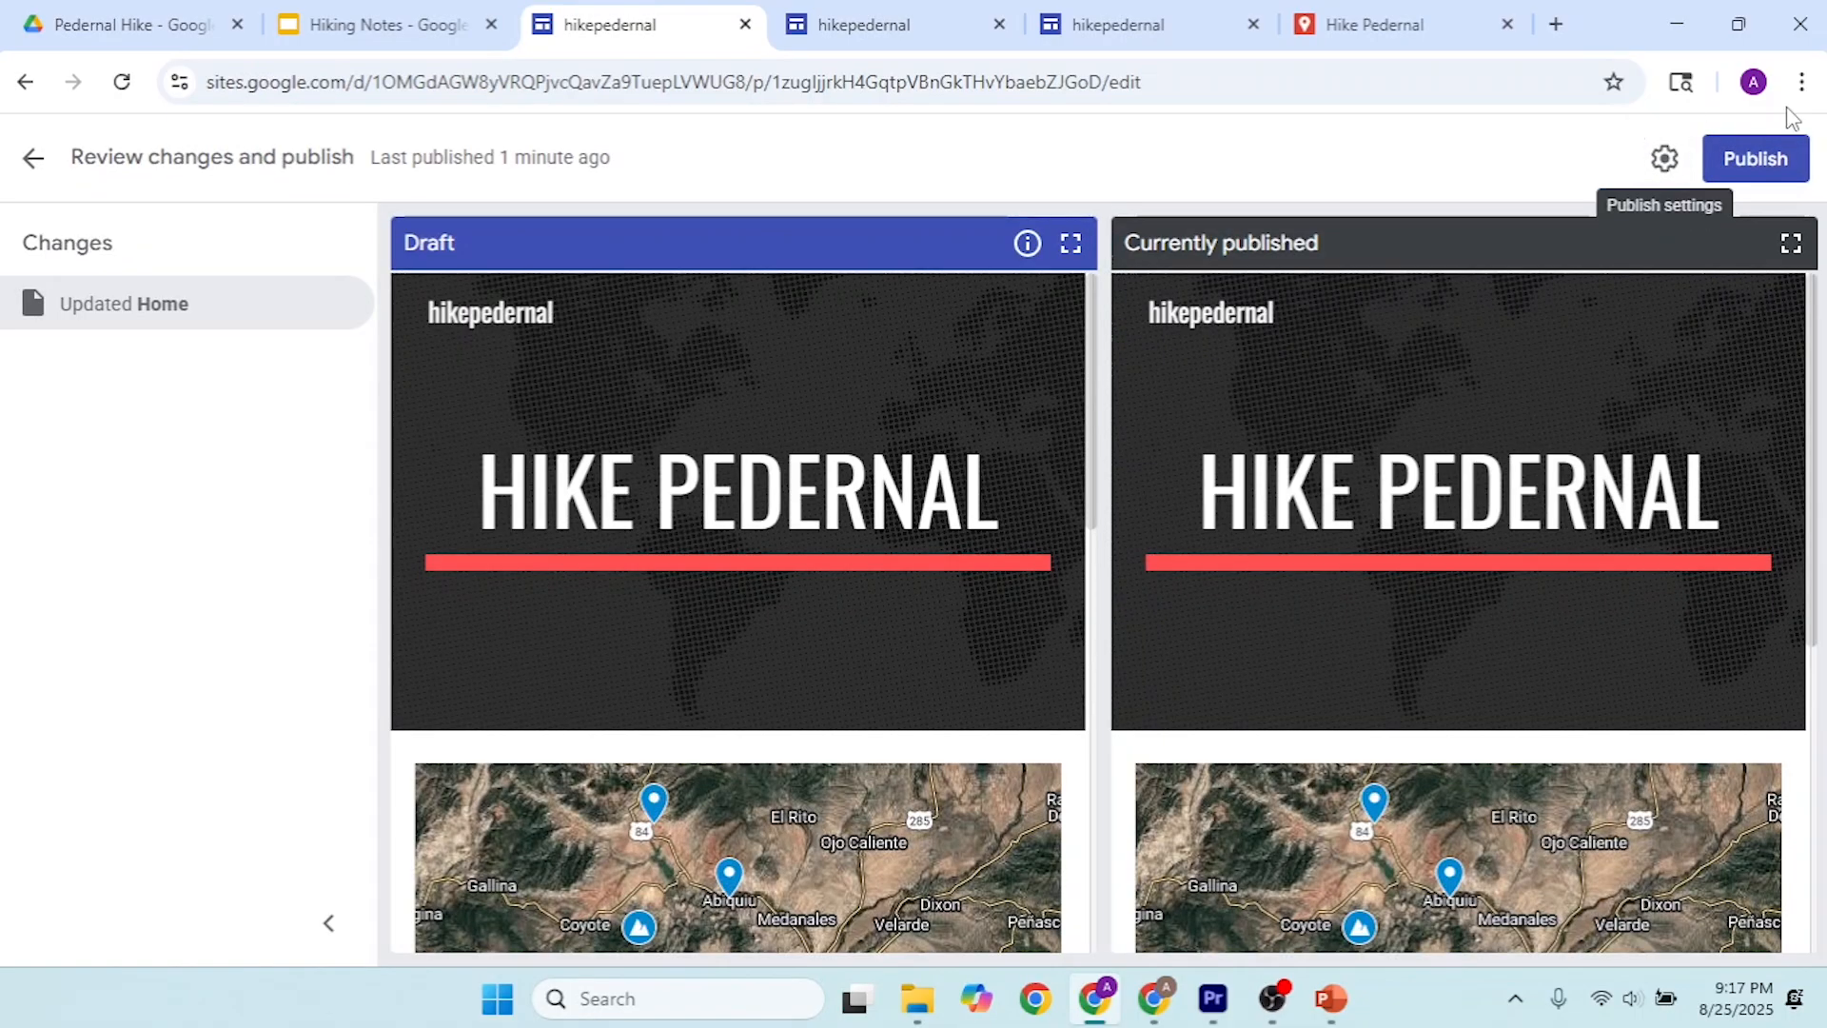
pyautogui.click(1789, 166)
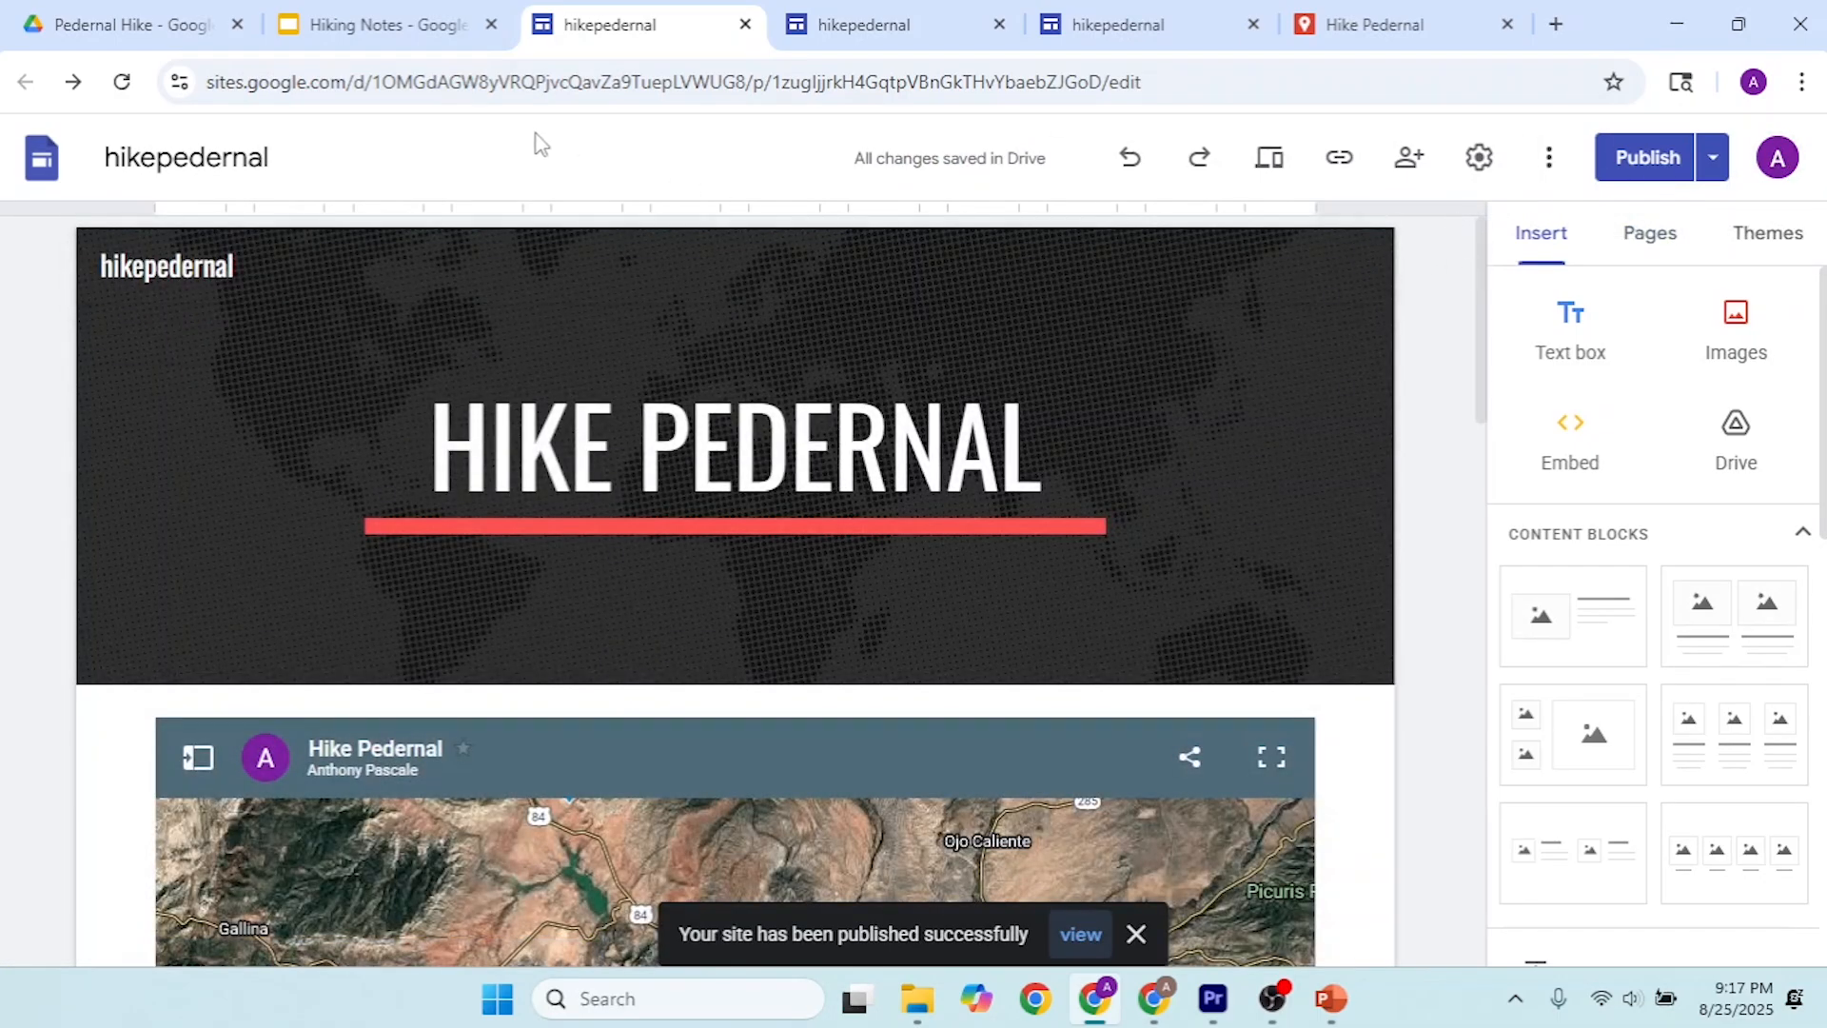
# Step: Add a second slide to the Hiking Notes presentation with the title Date & Time and body text September 1st
pyautogui.click(429, 21)
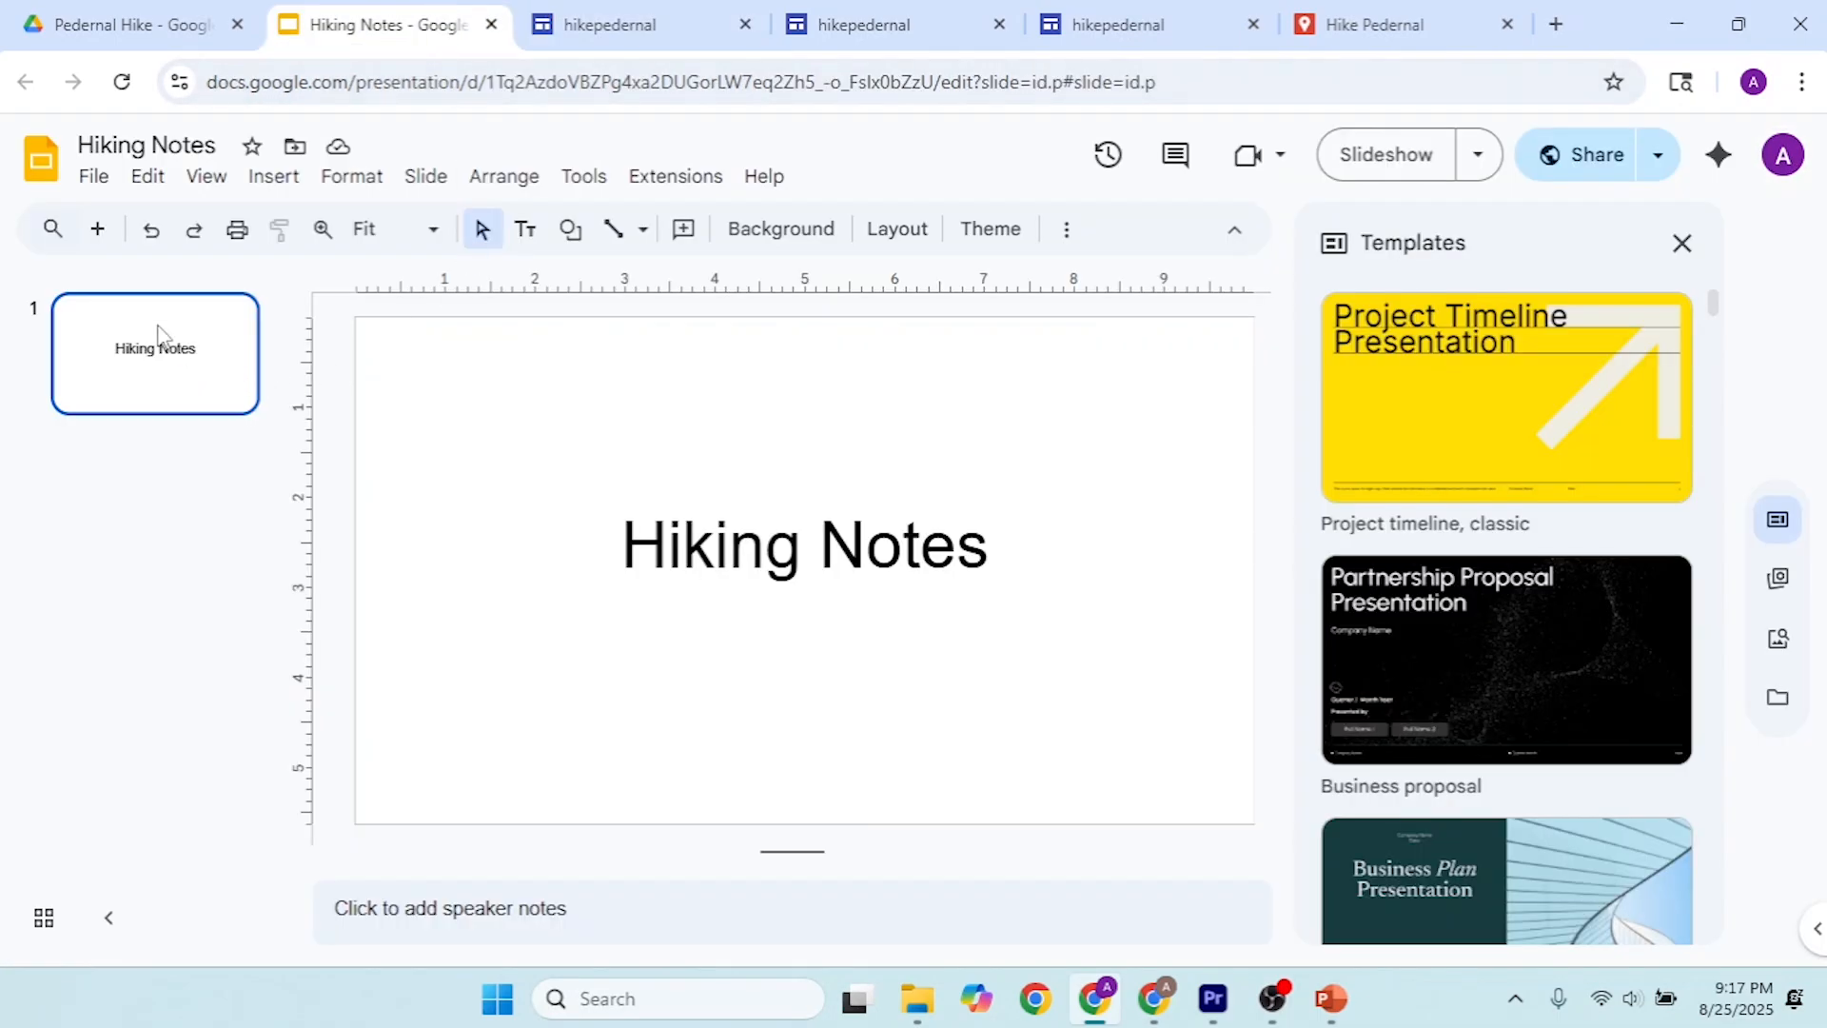
pyautogui.click(97, 229)
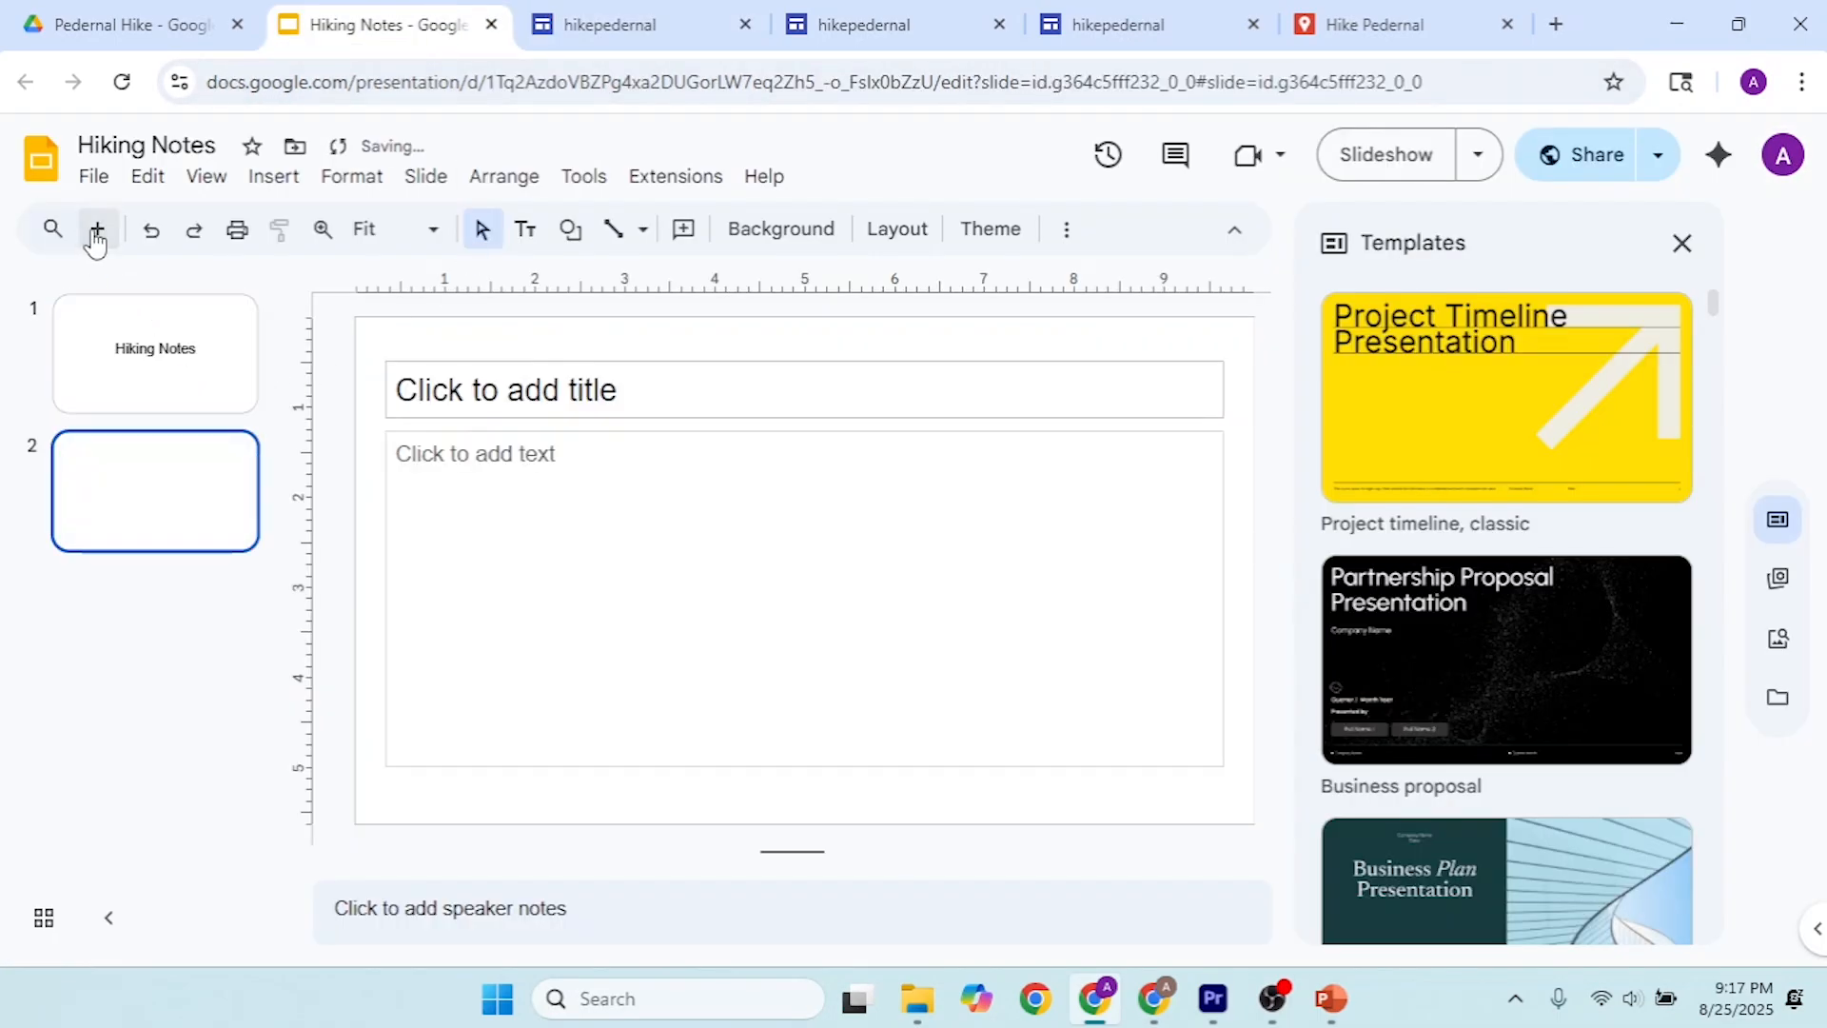
pyautogui.click(552, 382)
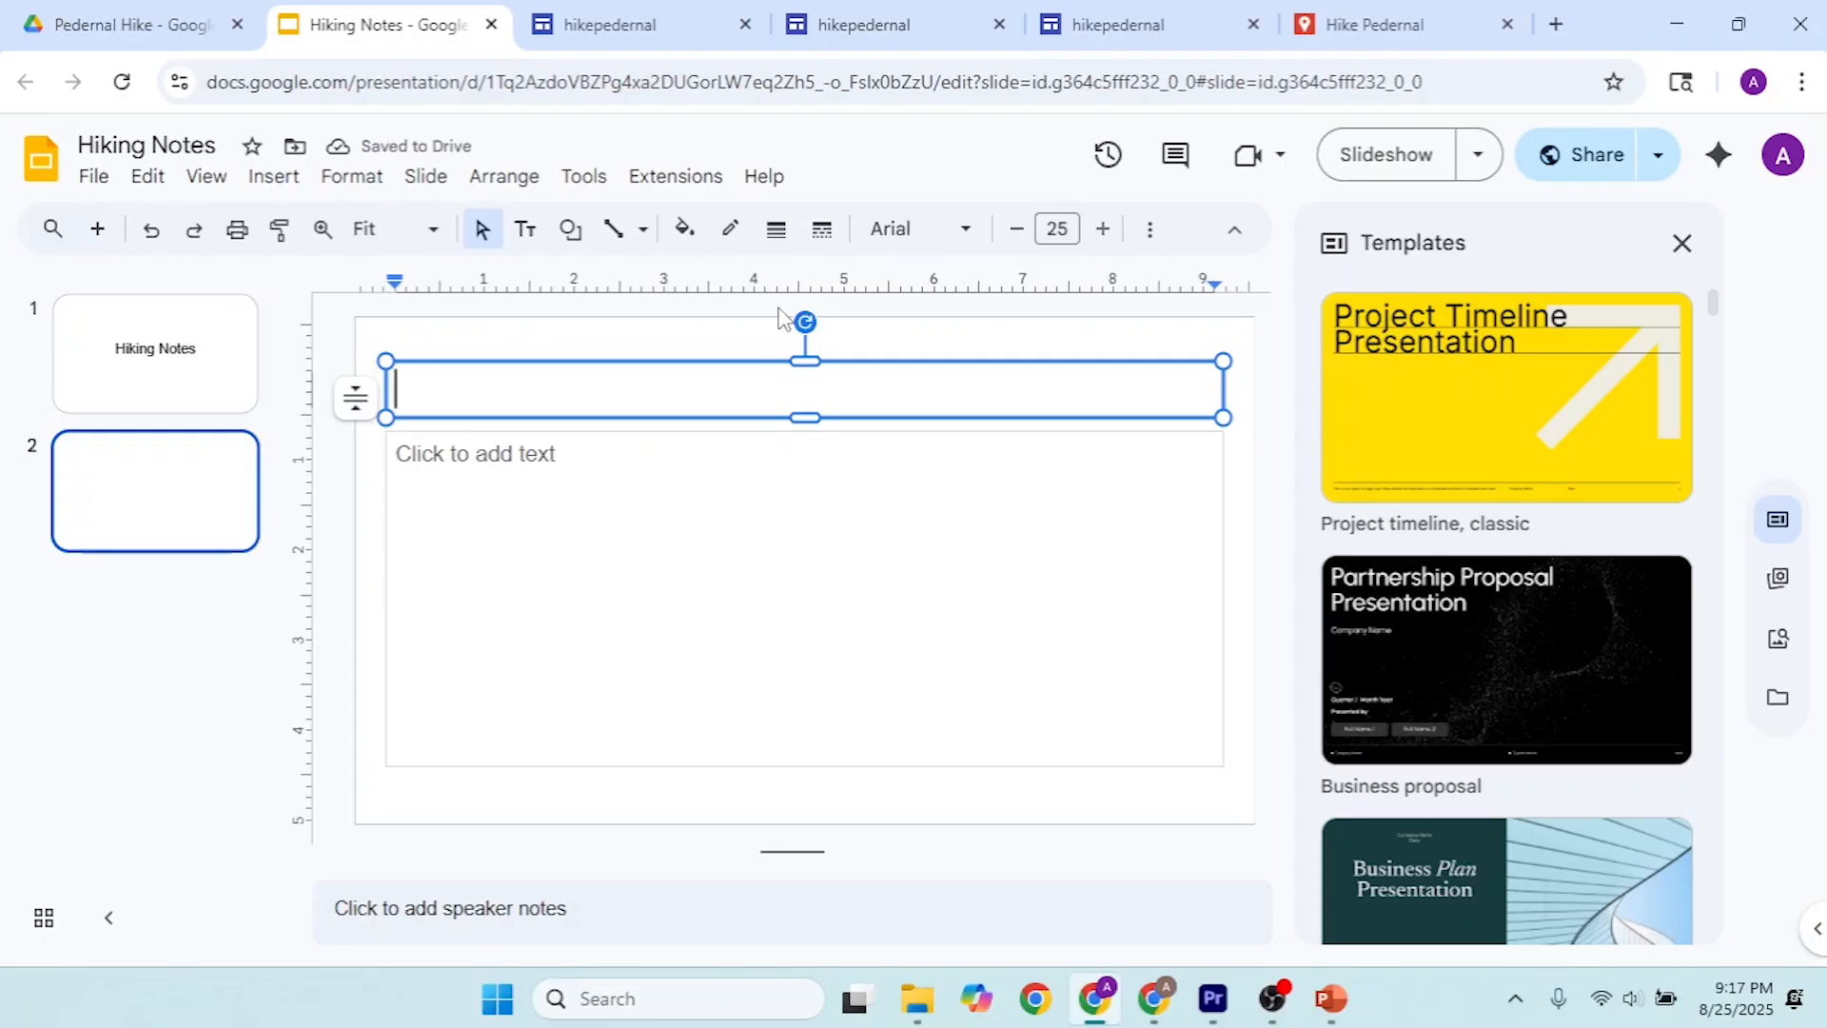
pyautogui.write('Date')
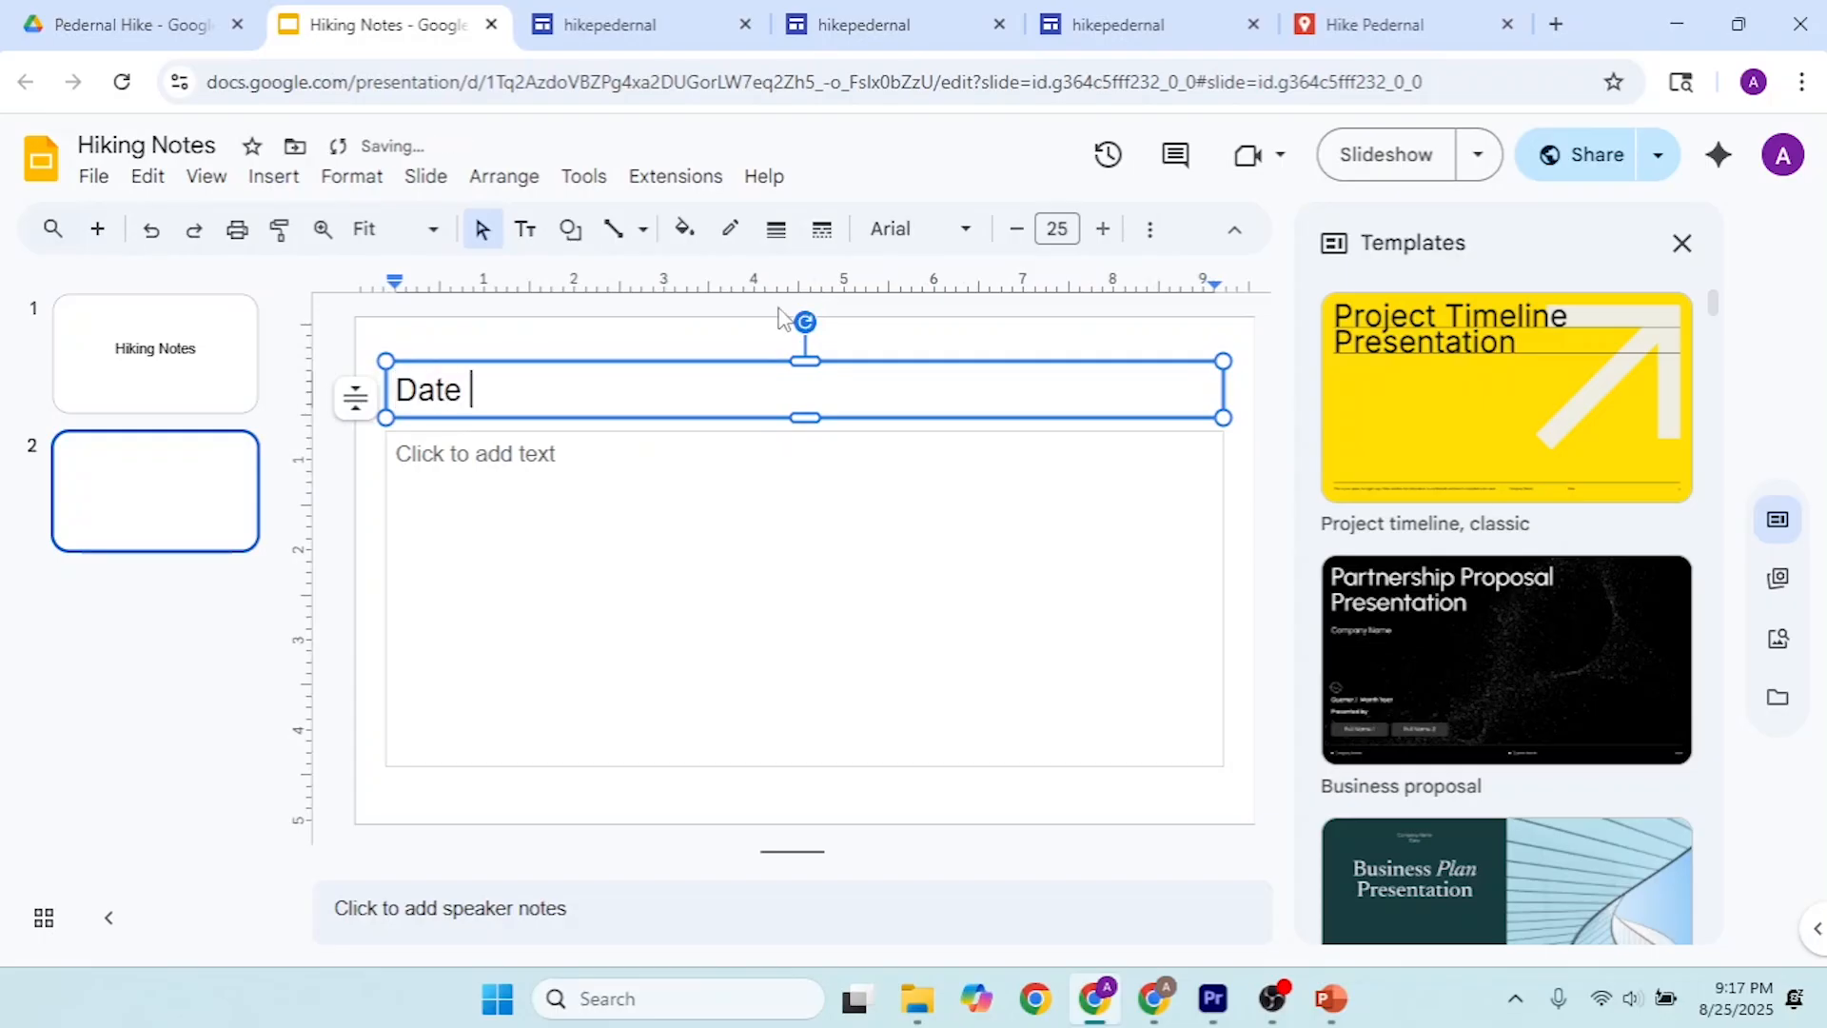
pyautogui.write(' & Time')
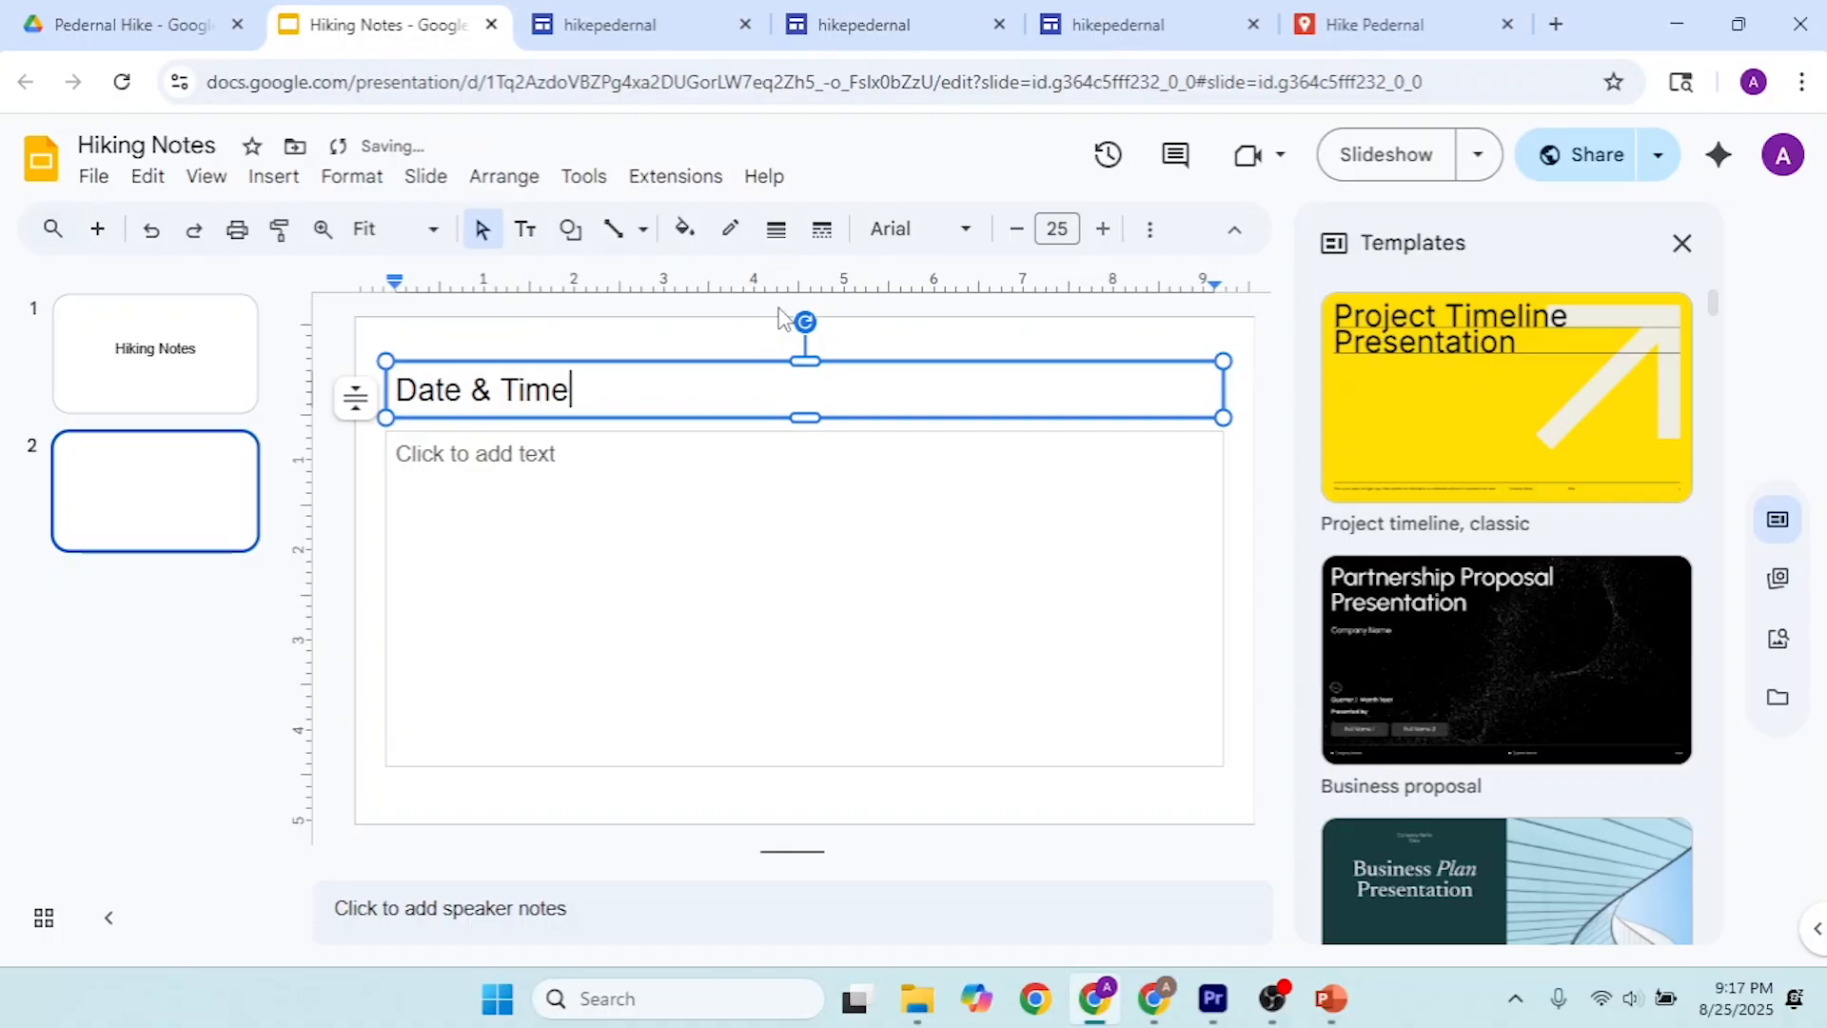
pyautogui.click(557, 504)
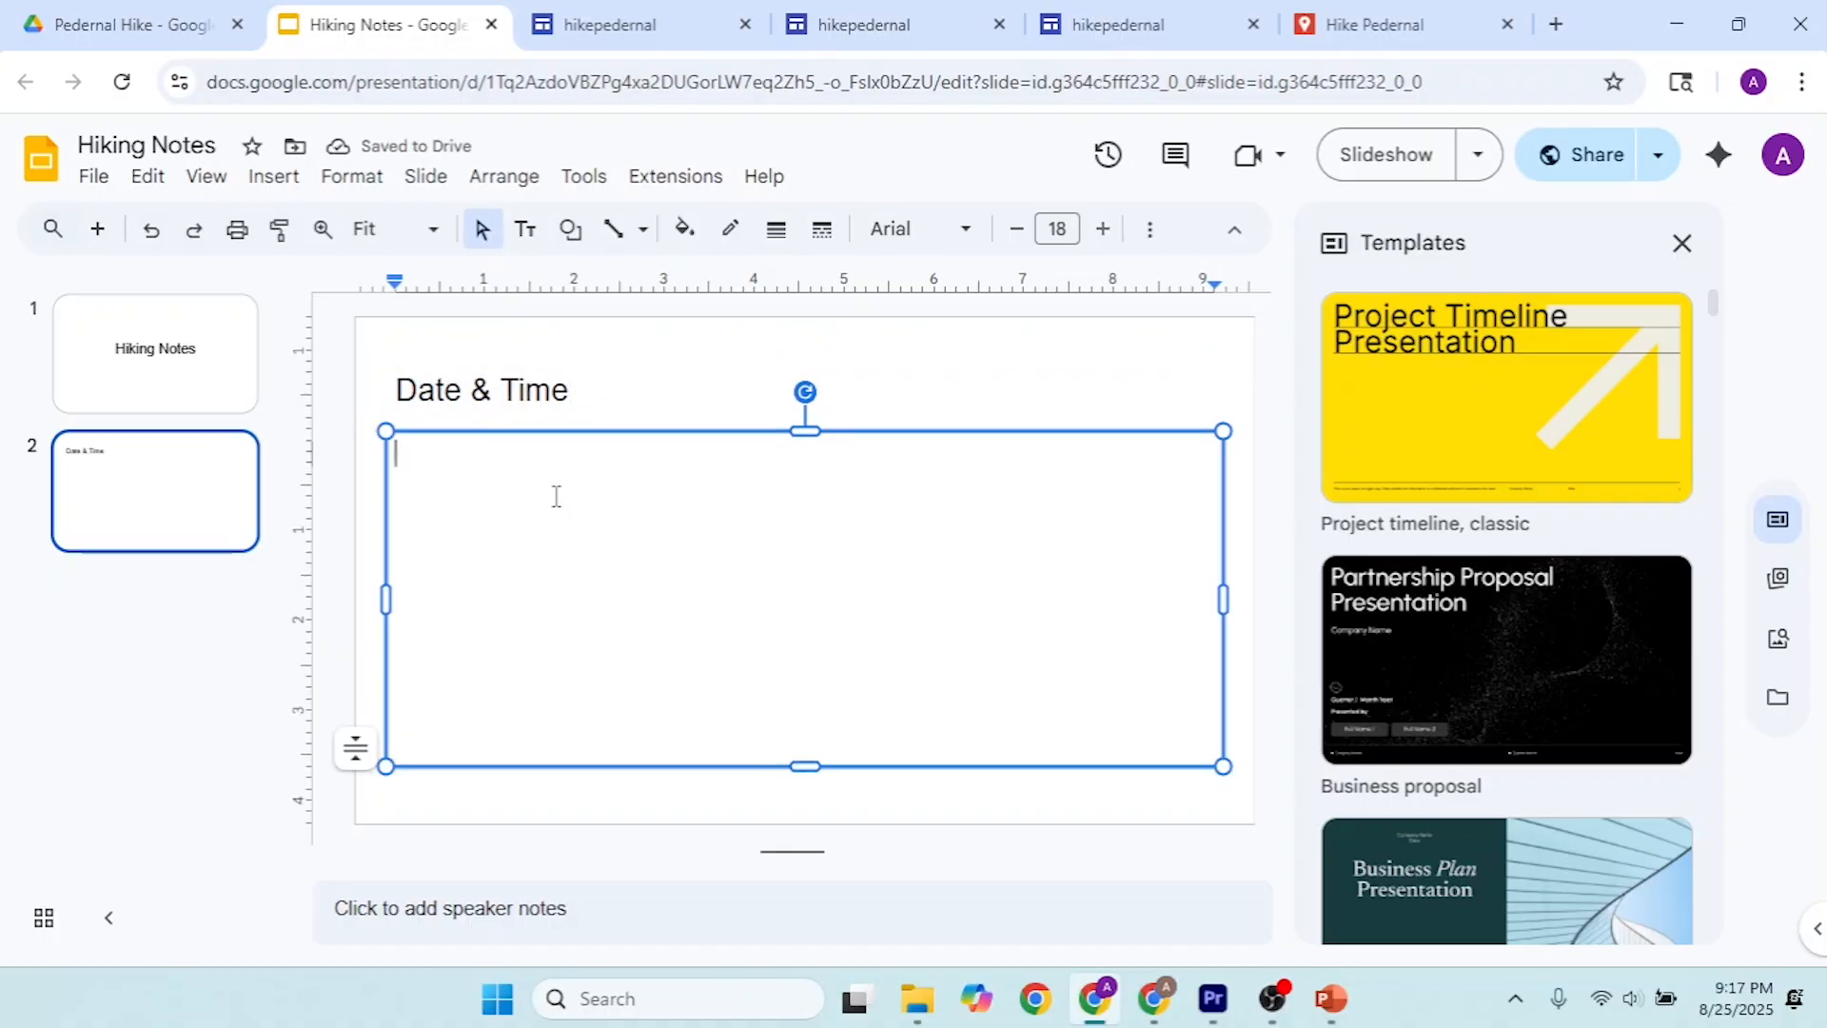
pyautogui.write('September 1st')
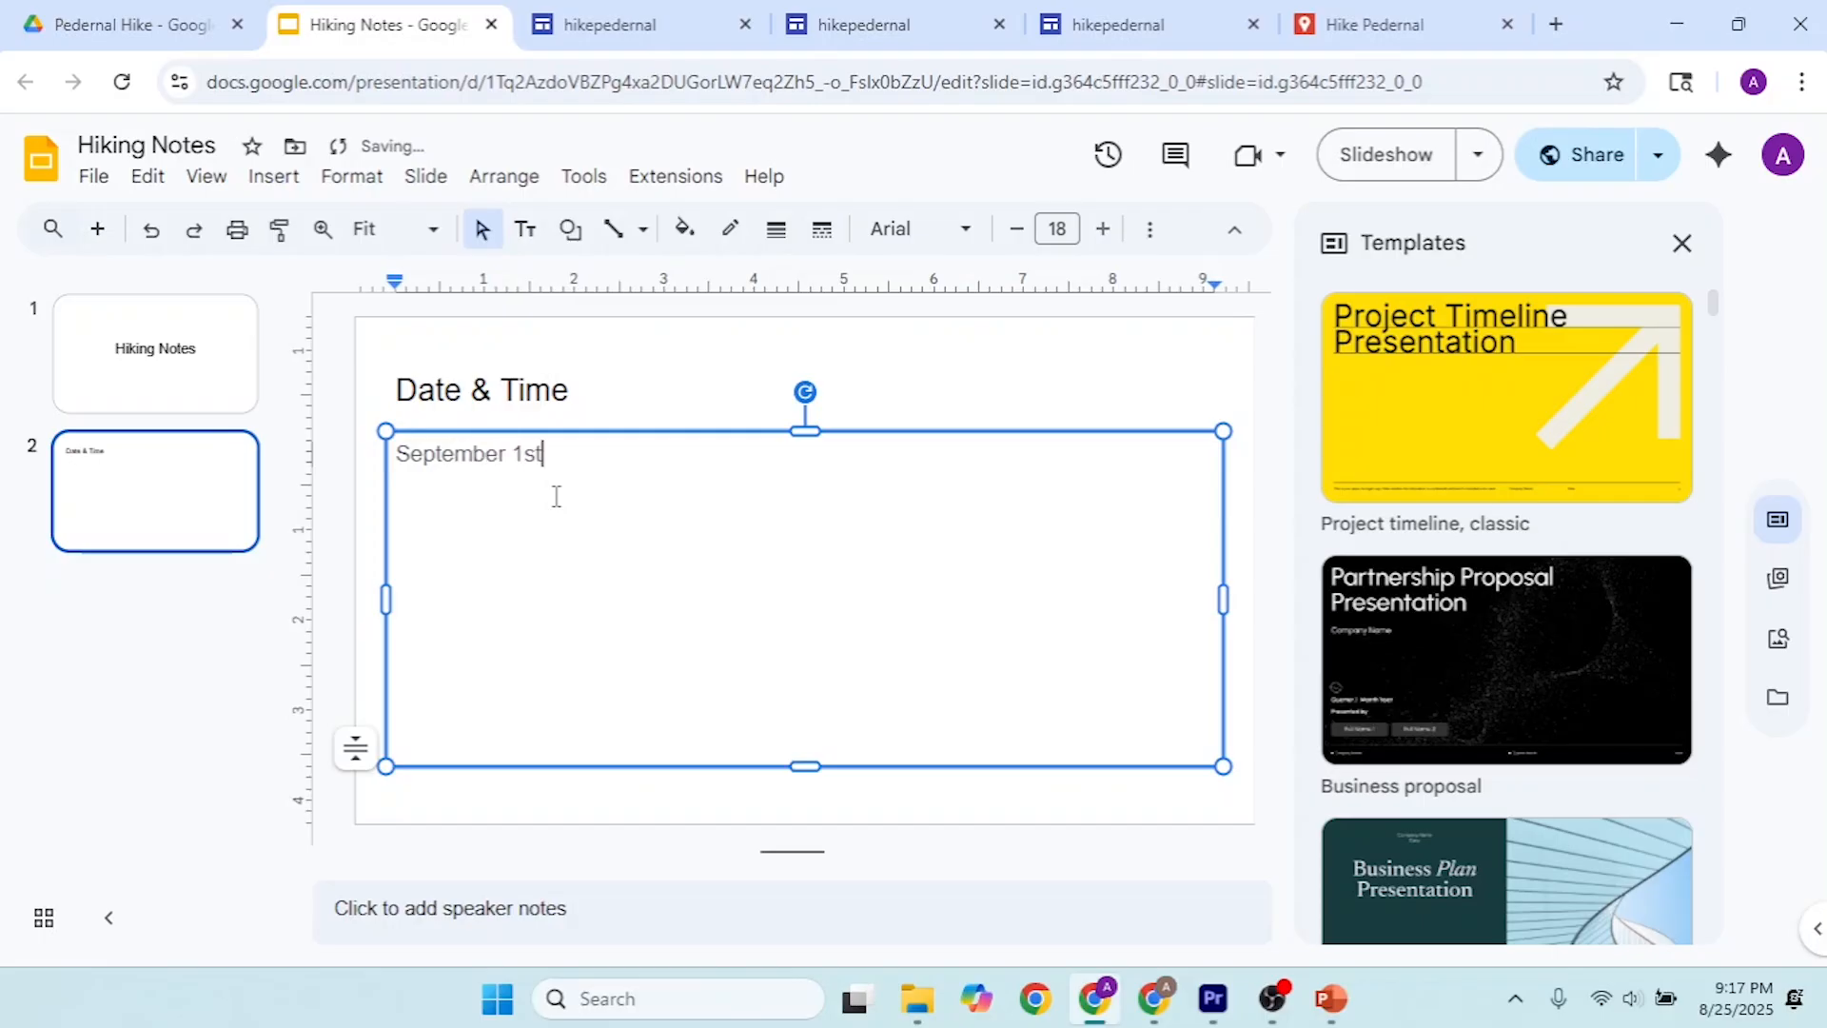
pyautogui.click(626, 348)
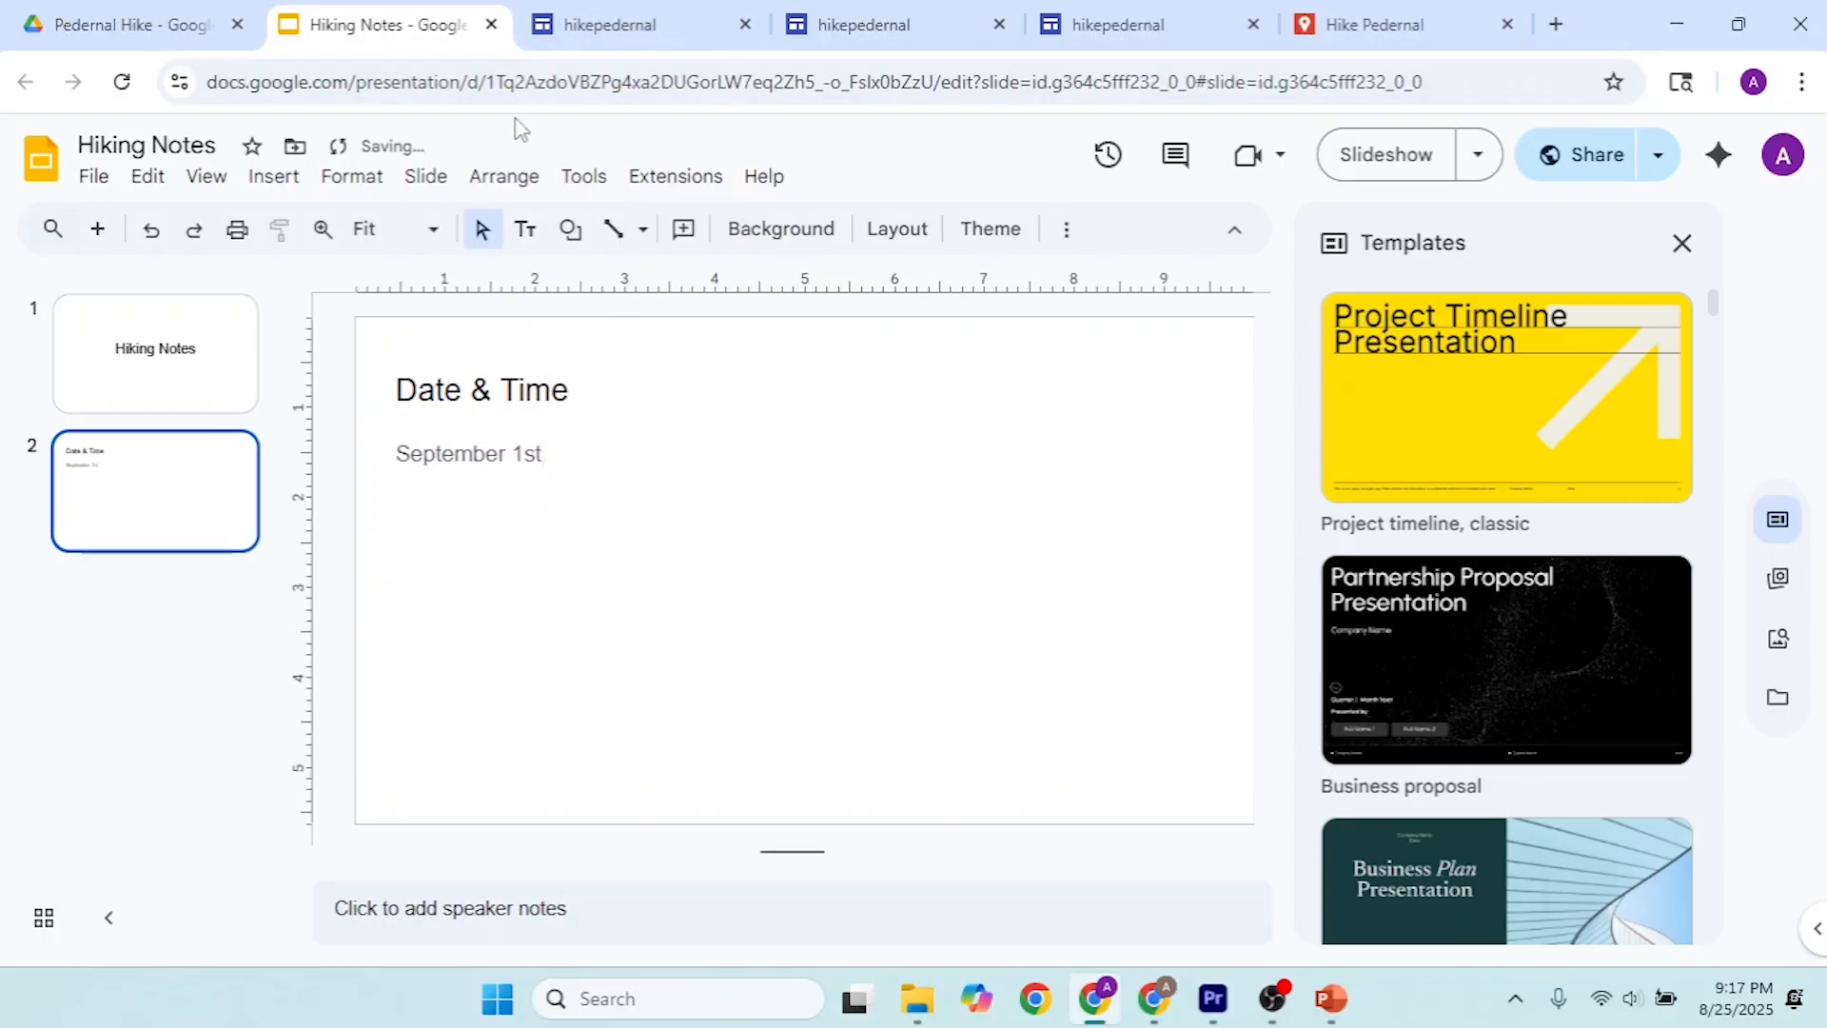
# Step: Reload the site editor, check the embedded Hiking Notes slides for the new slide, and view the published site
pyautogui.click(597, 38)
pyautogui.scroll(-2, 1477, 527)
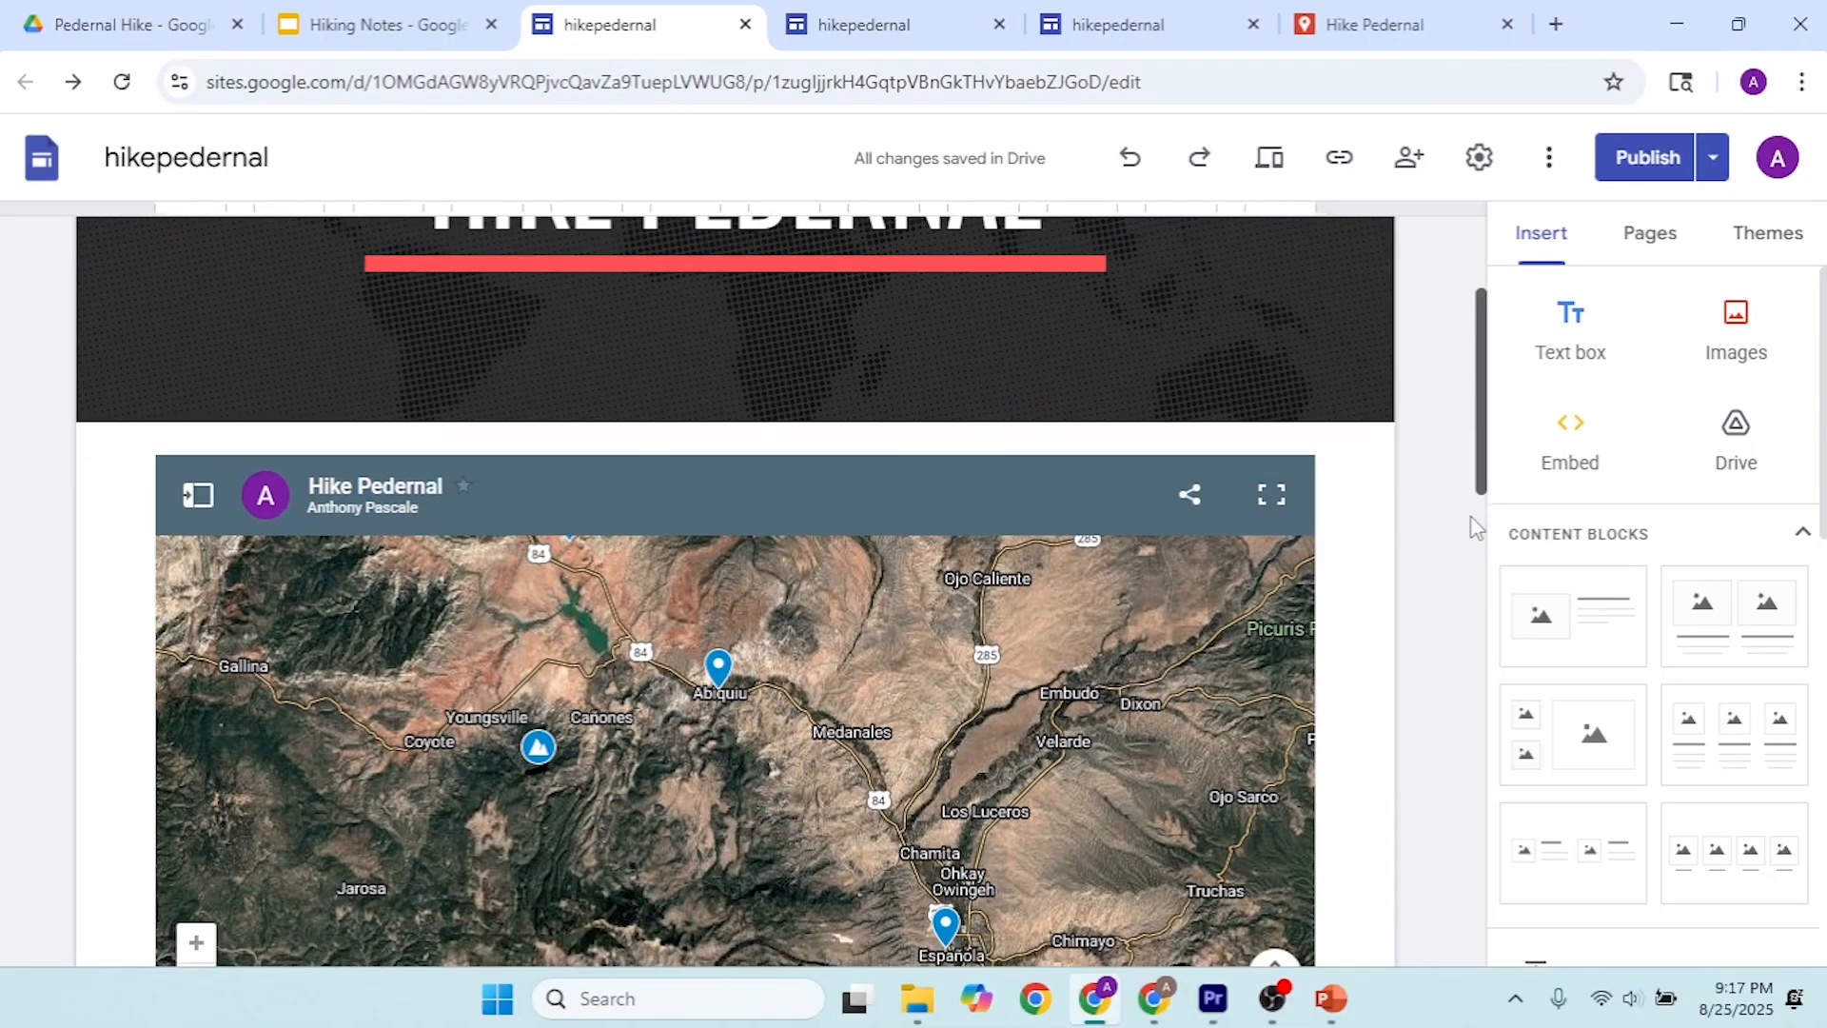
pyautogui.scroll(-5, 1476, 527)
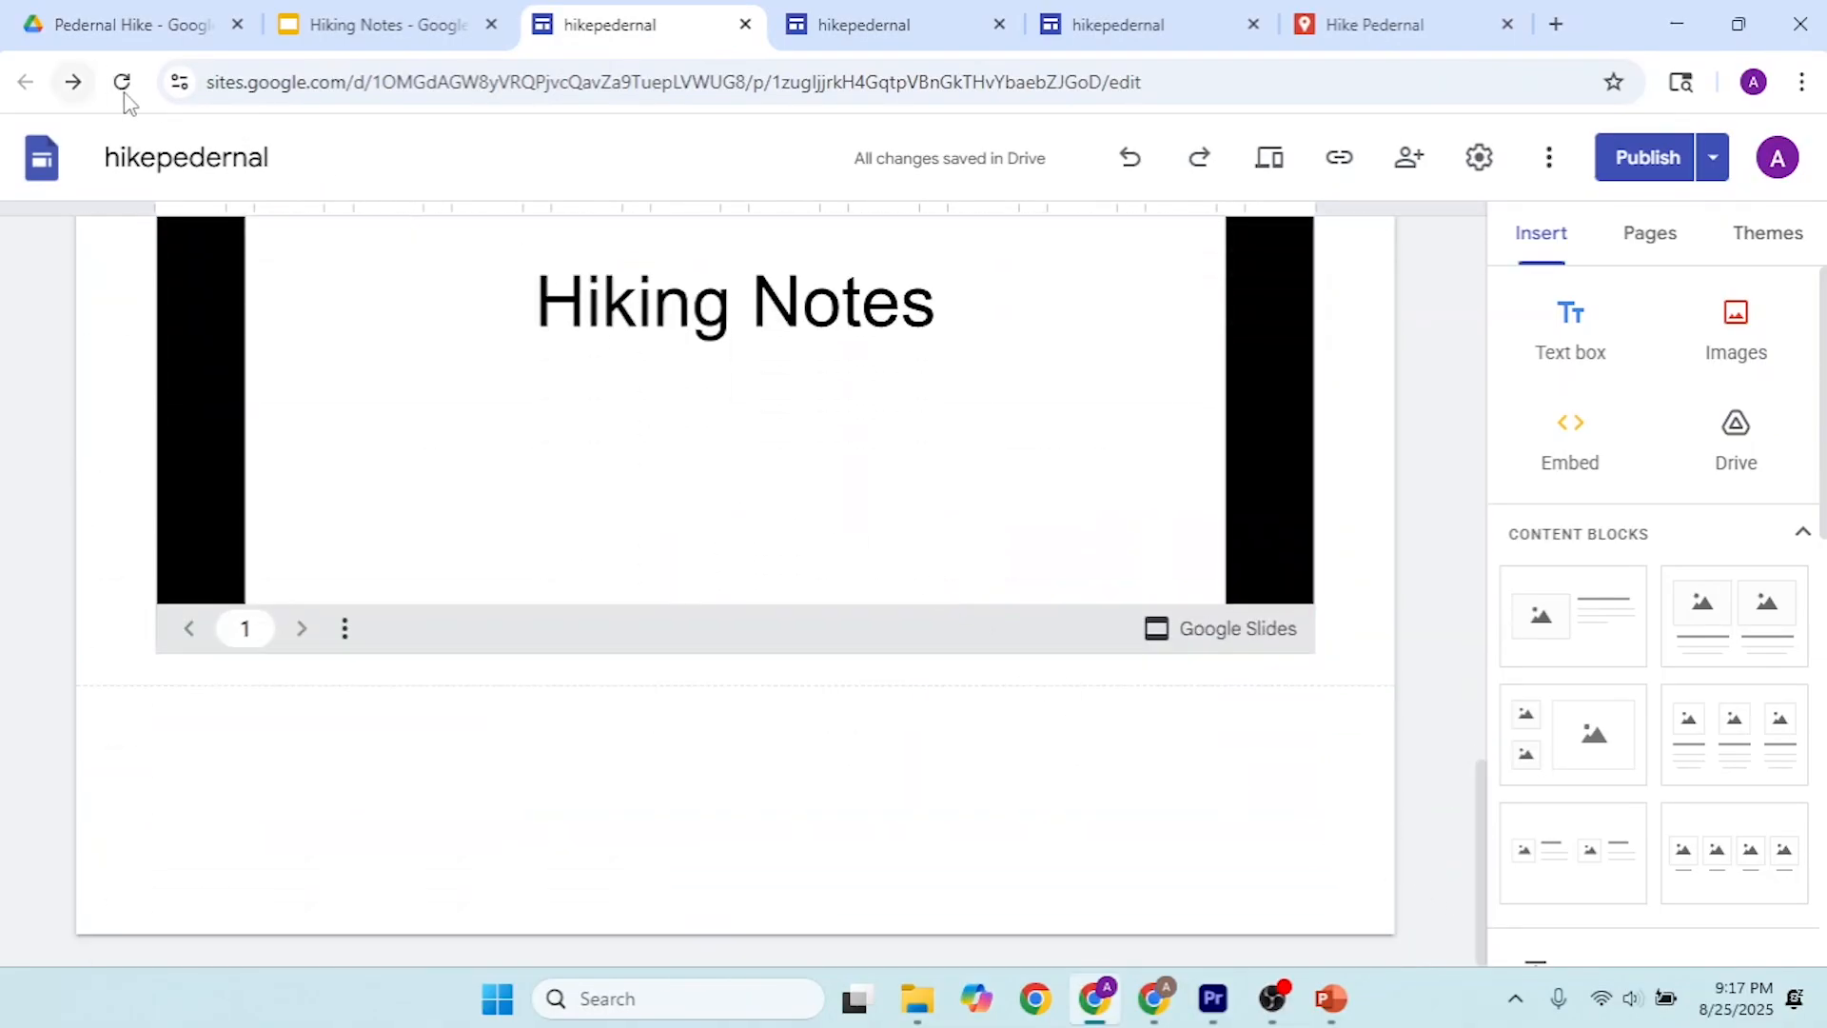
pyautogui.click(122, 83)
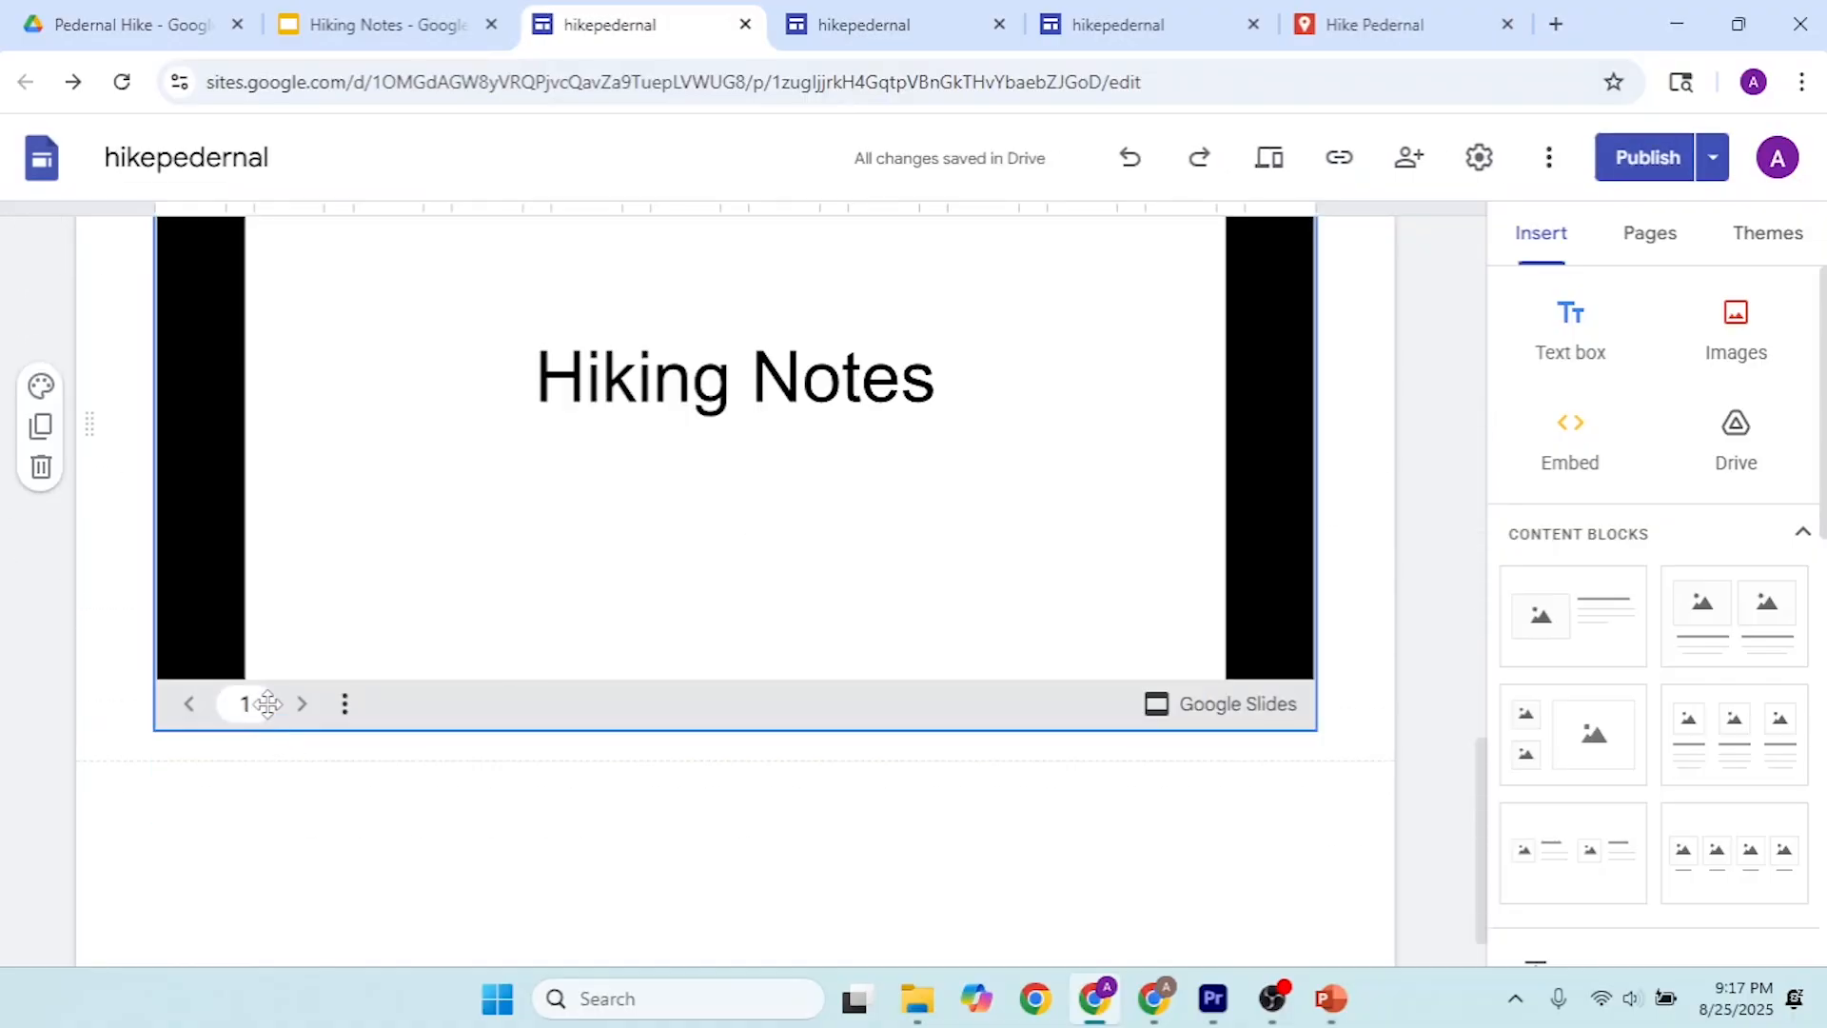
pyautogui.click(295, 709)
pyautogui.click(847, 12)
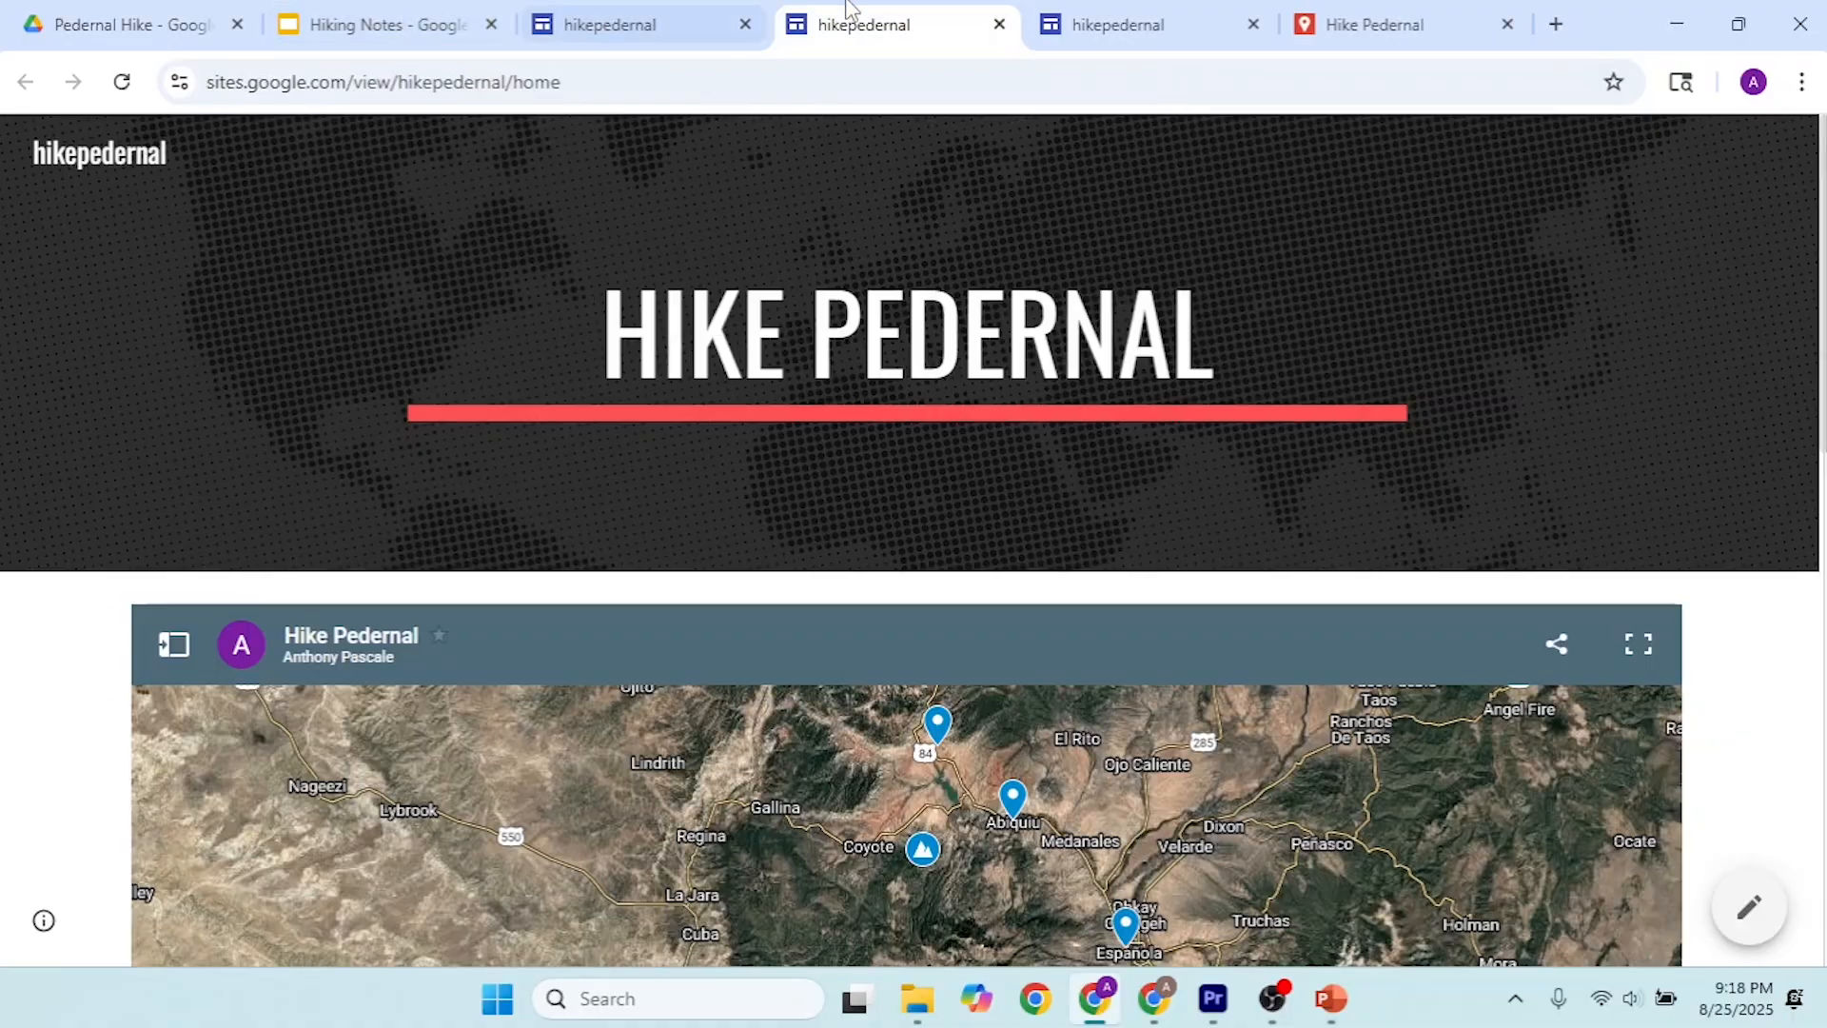
# Step: Close the Hiking Notes presentation and the extra hikepedernal pages, keeping Drive, the site editor and the Hike Pedernal map open
pyautogui.click(404, 25)
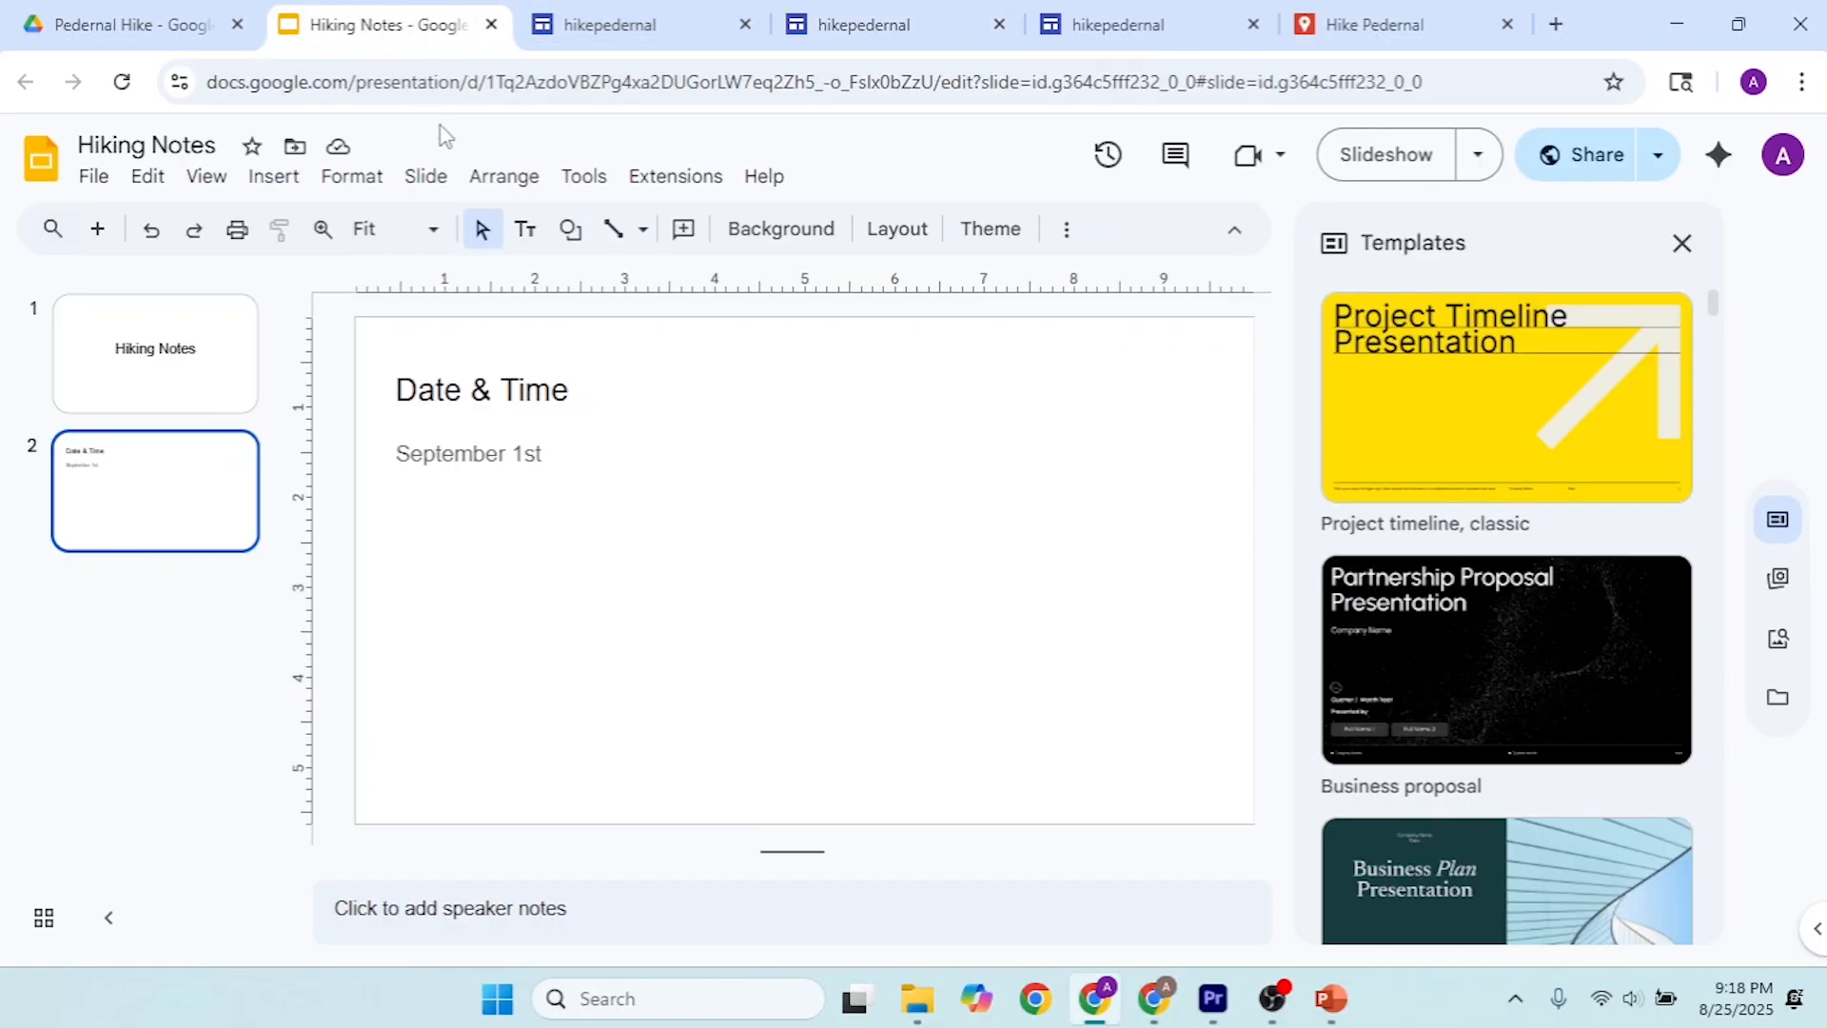
pyautogui.click(491, 25)
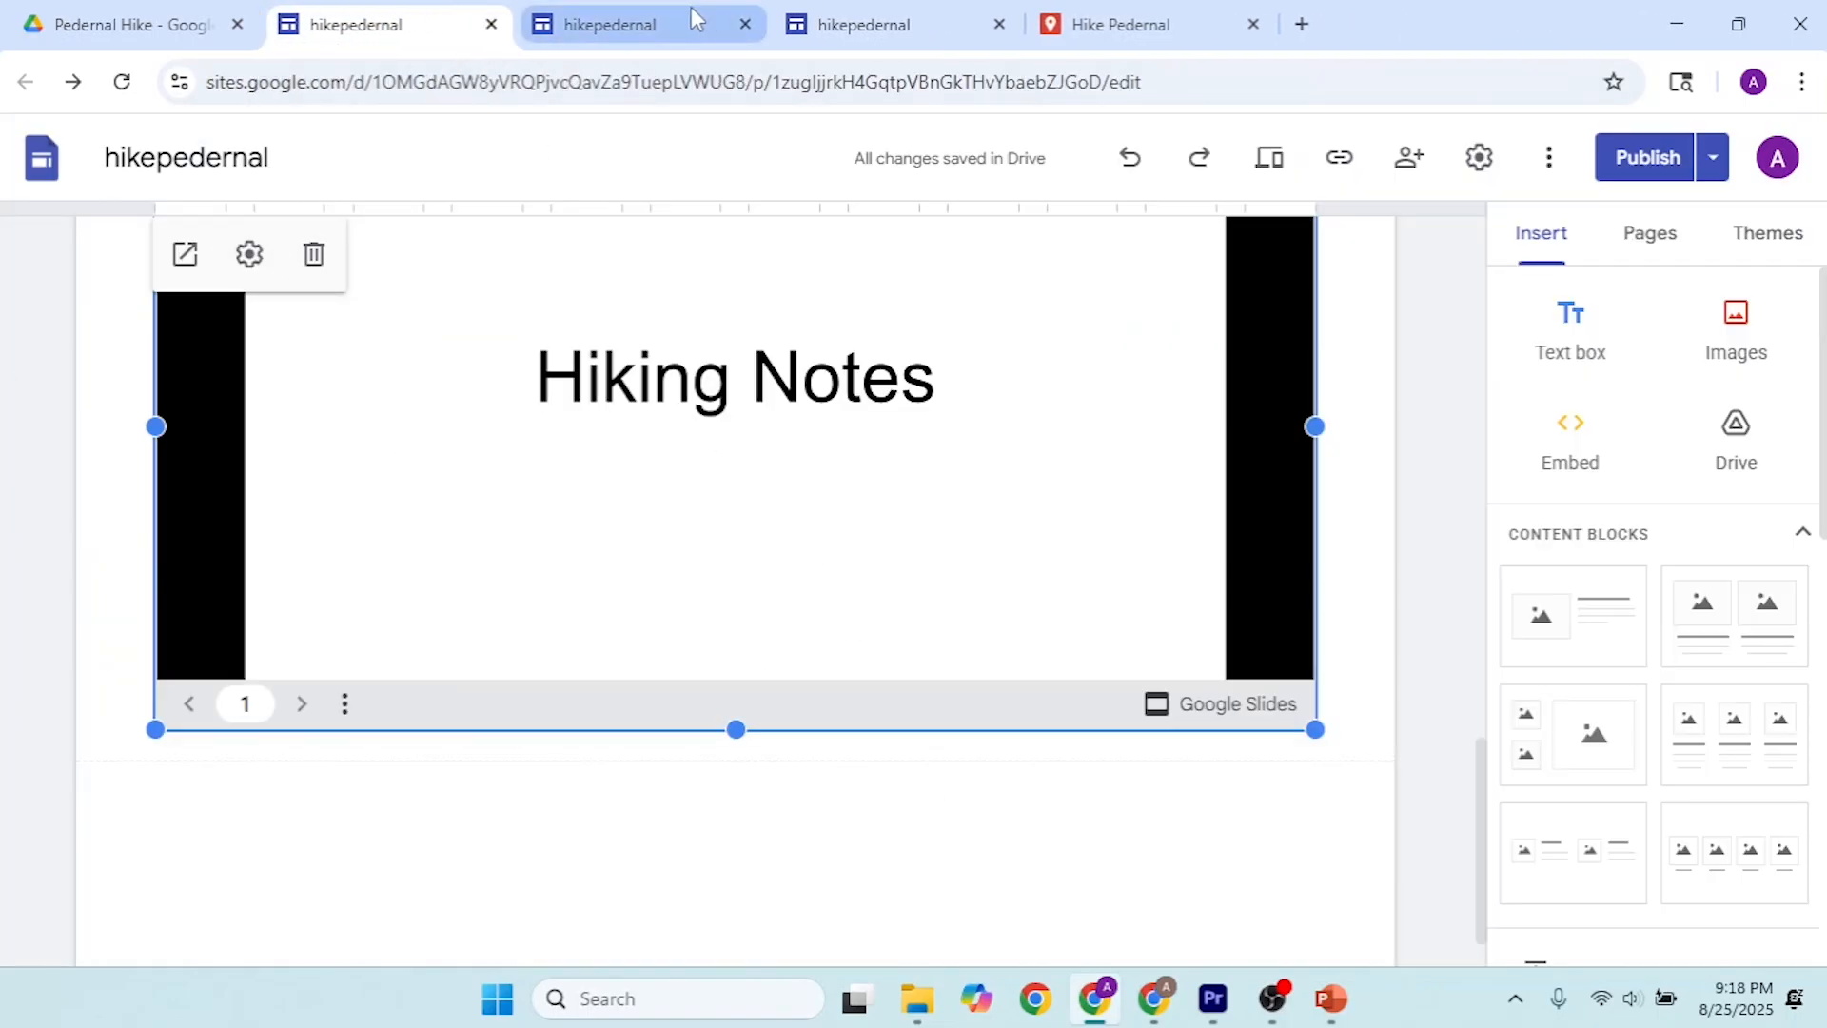
pyautogui.scroll(12, 950, 437)
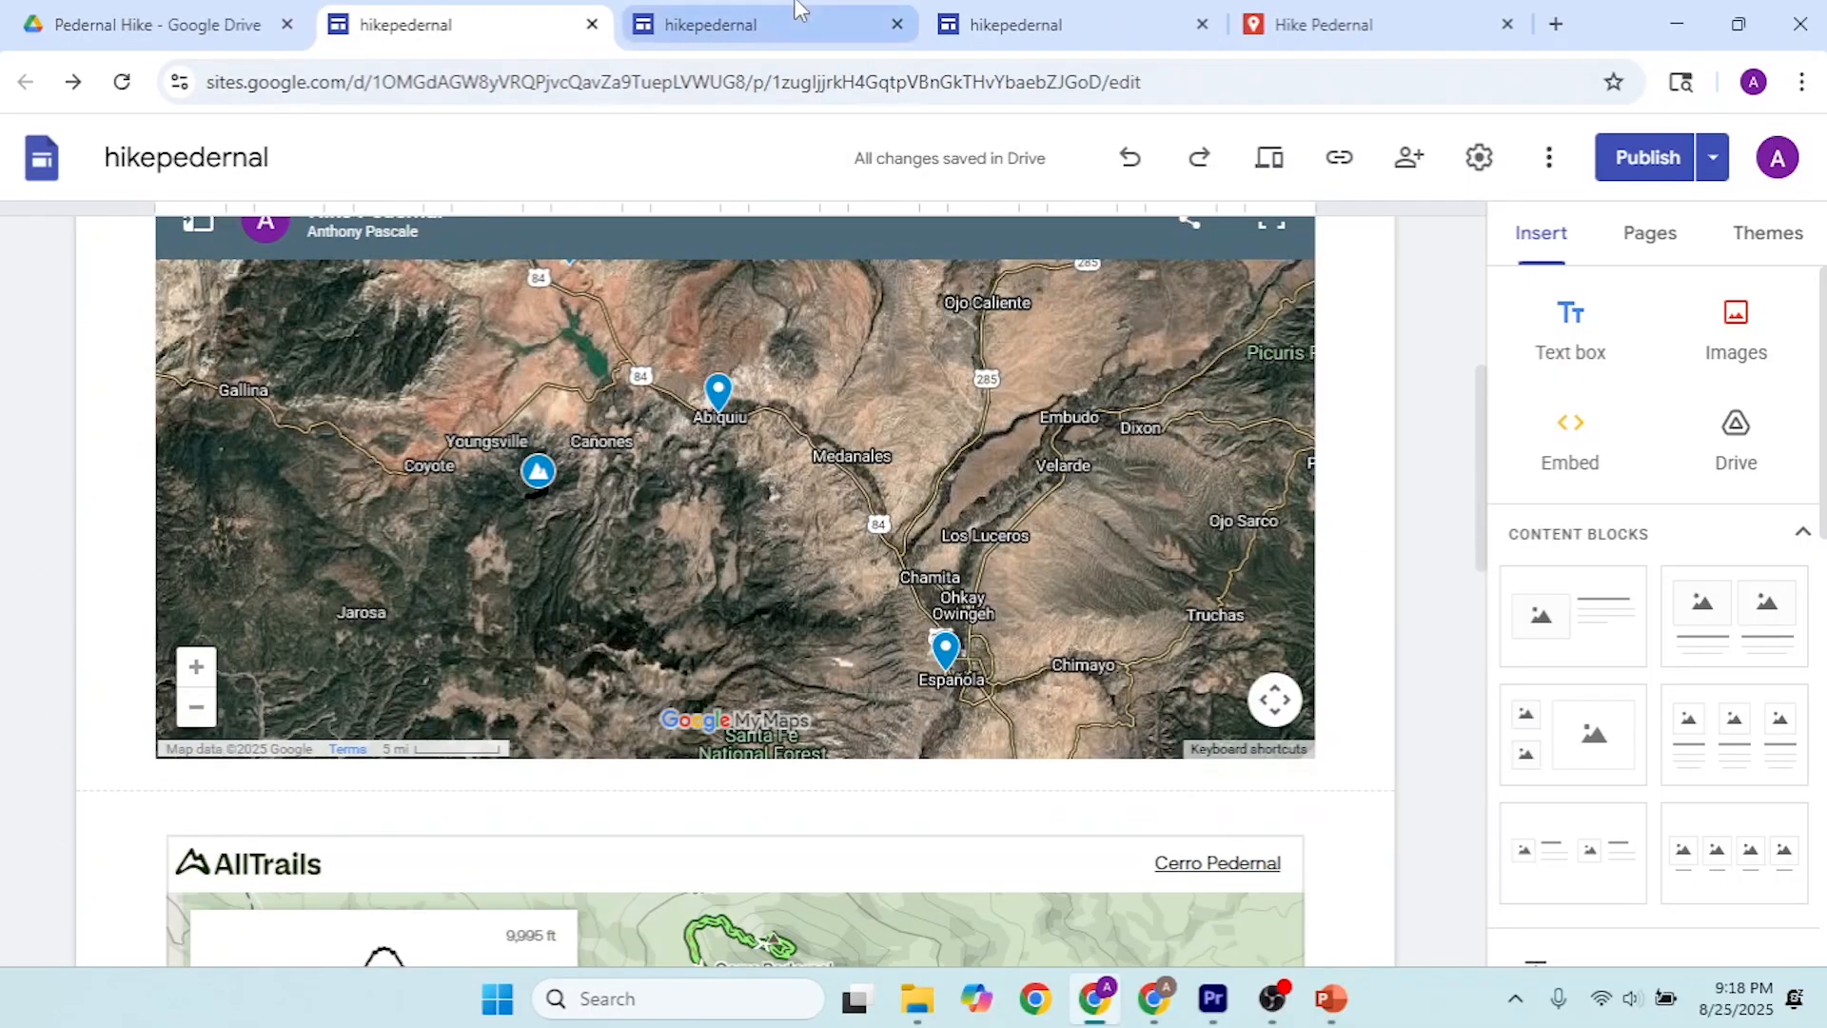
pyautogui.click(796, 12)
pyautogui.click(978, 12)
pyautogui.click(1201, 25)
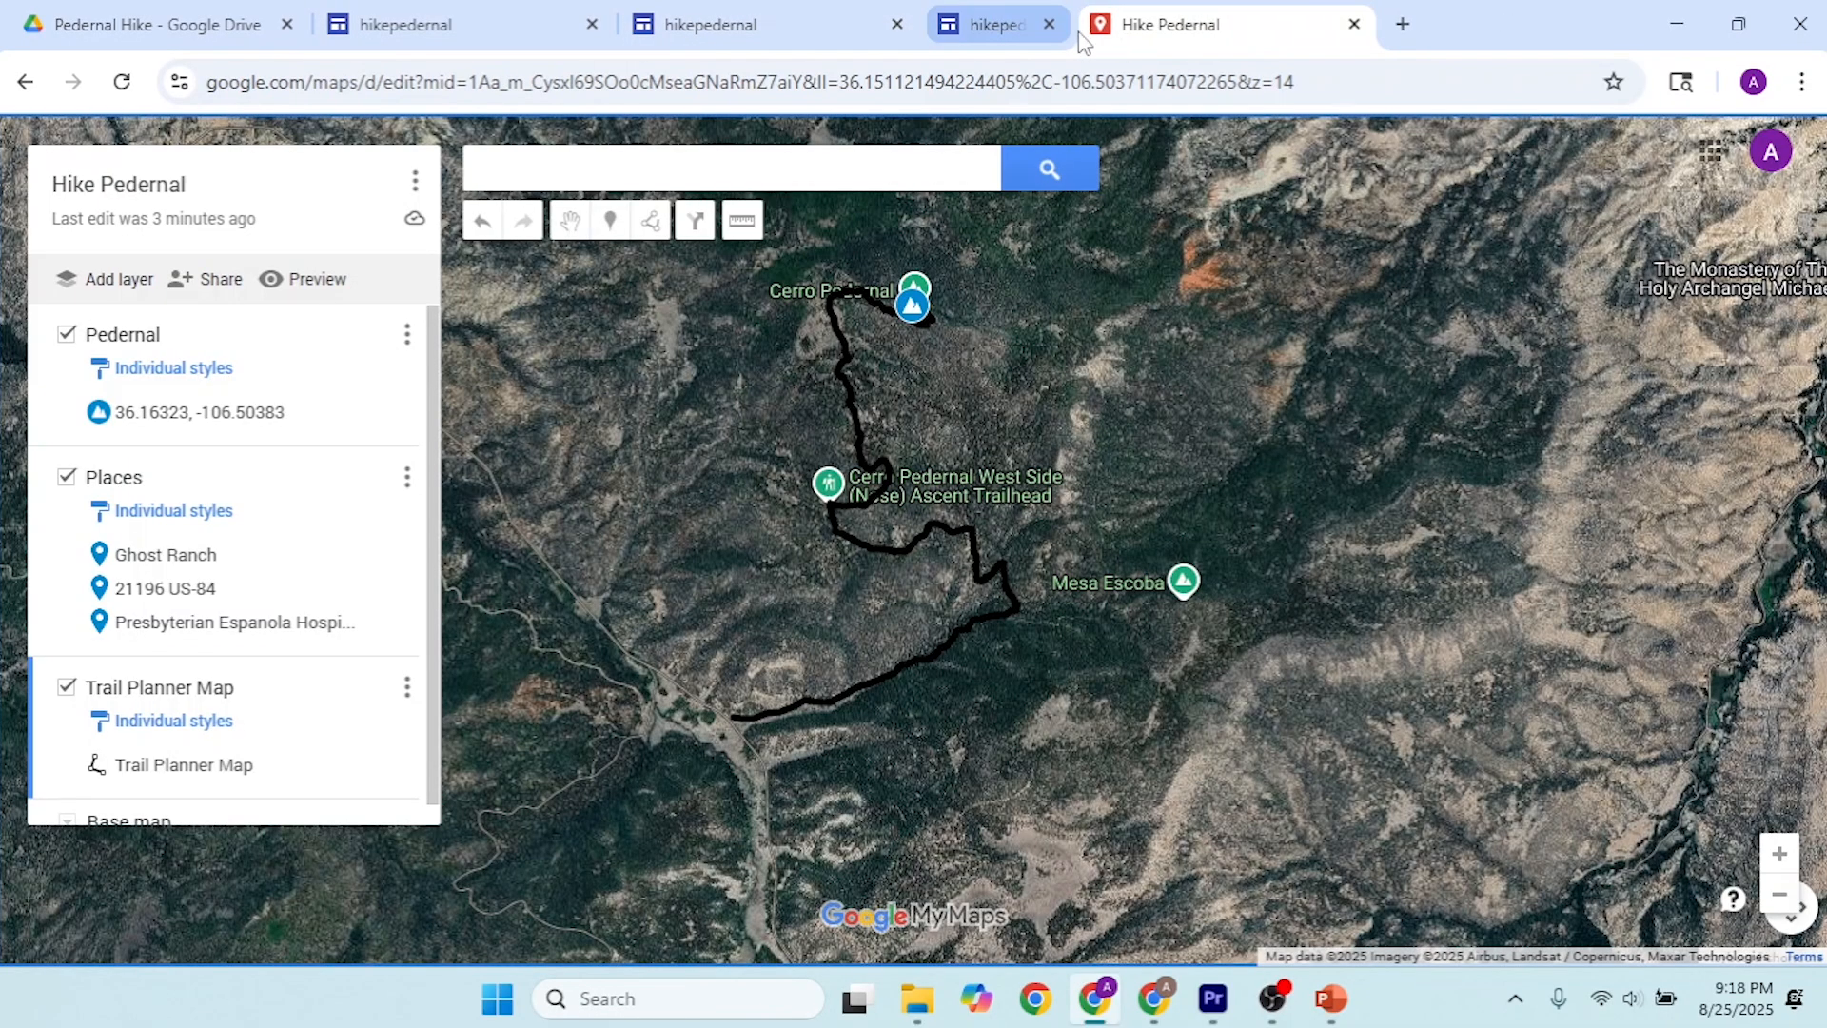
pyautogui.click(828, 29)
pyautogui.click(896, 24)
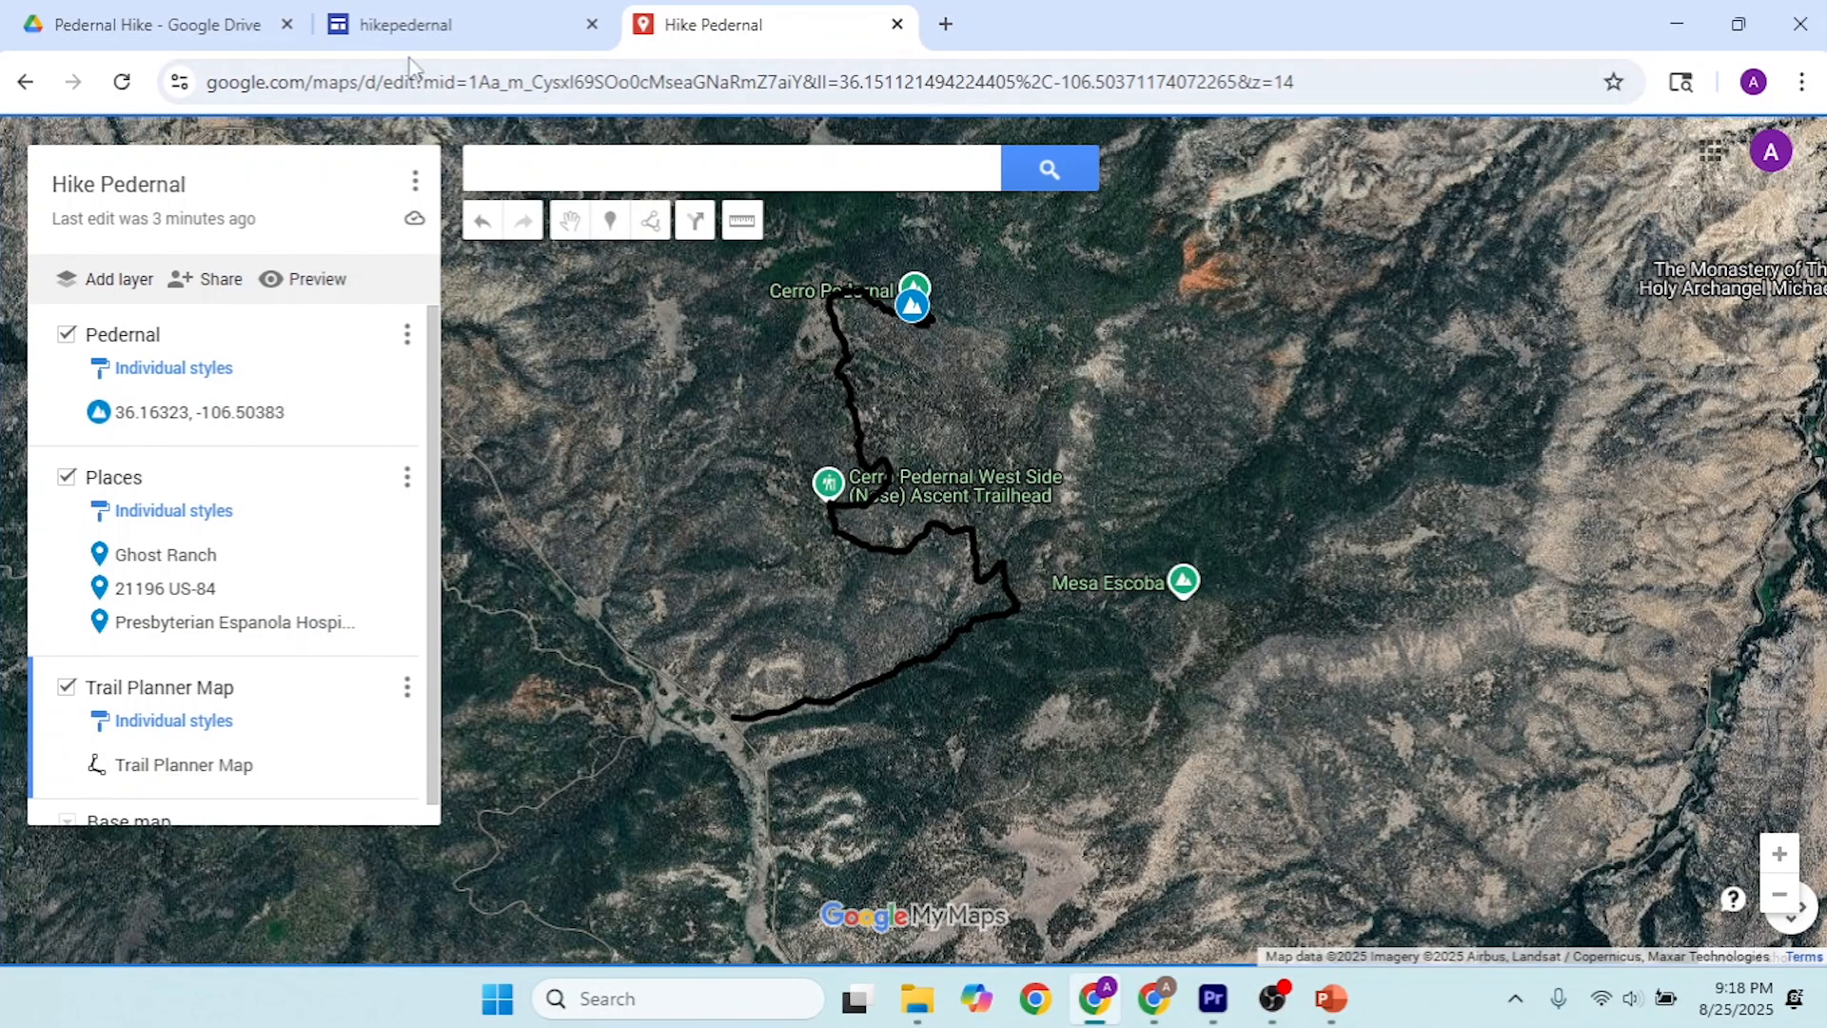
# Step: Look over the map and AllTrails embeds in the site editor, and switch to the Hike Pedernal map in My Maps
pyautogui.click(409, 24)
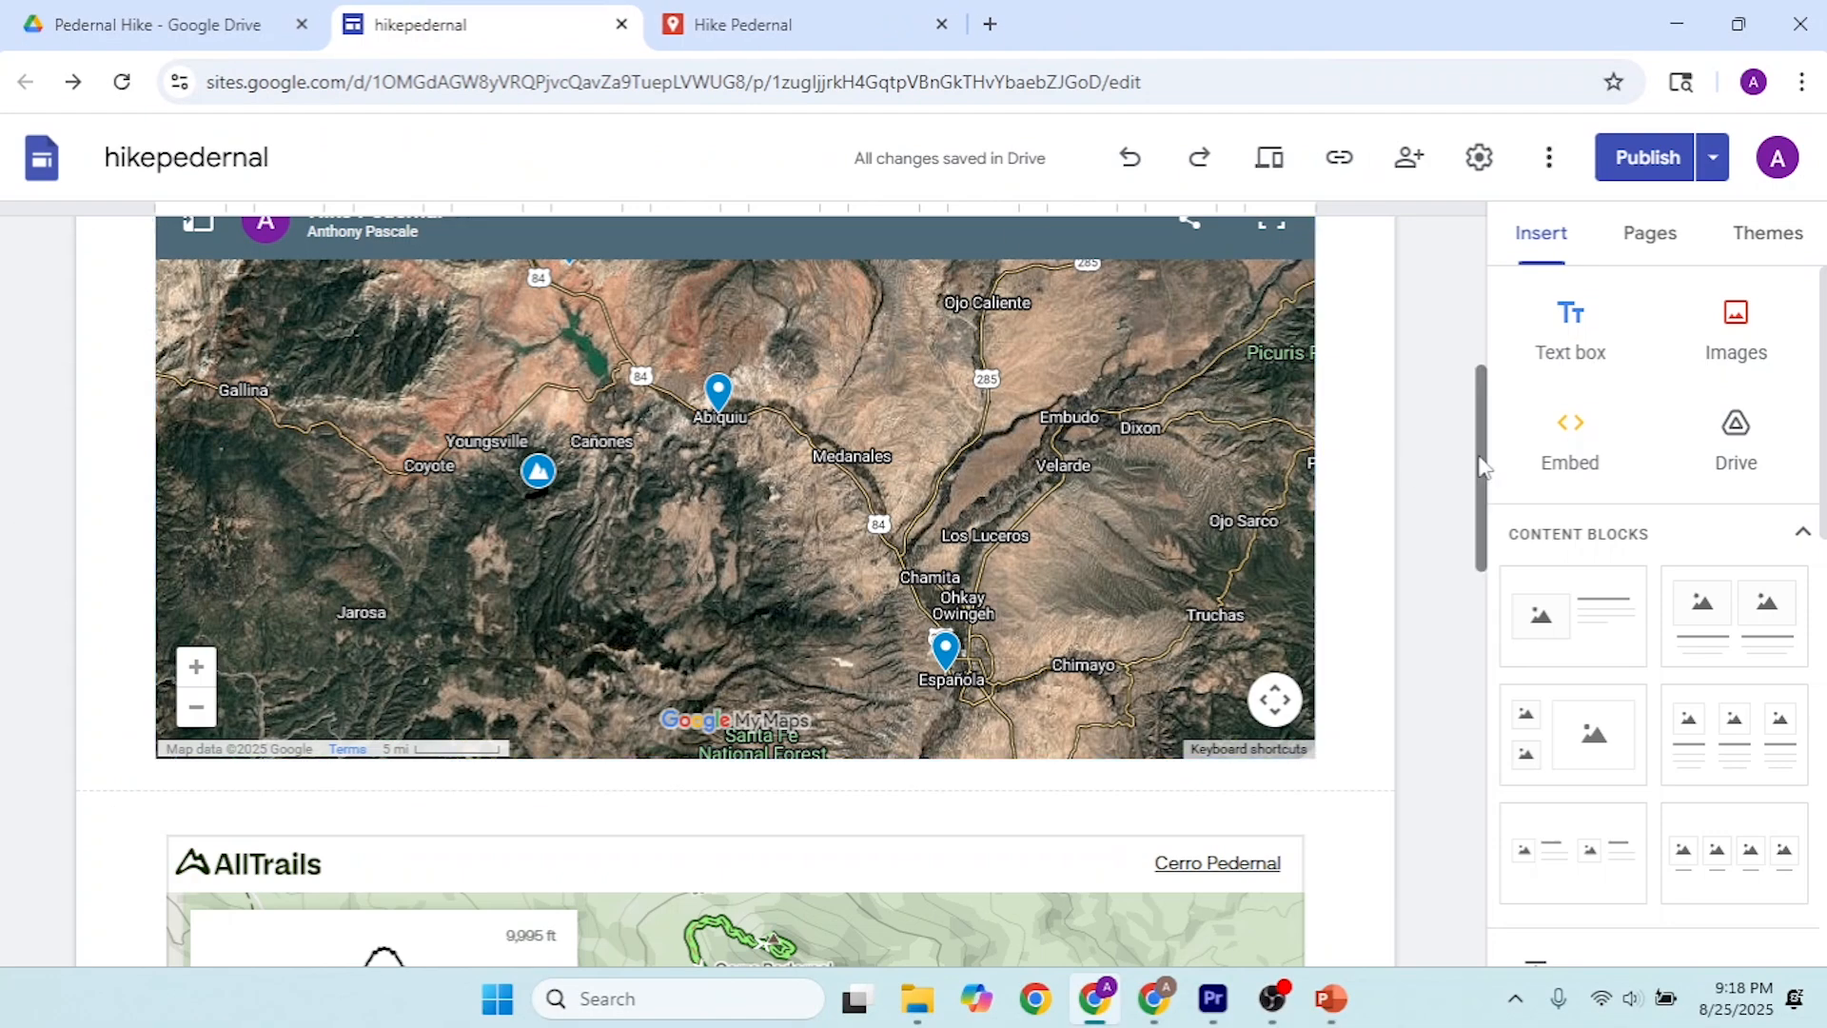
pyautogui.moveTo(1479, 466); pyautogui.dragTo(1496, 542)
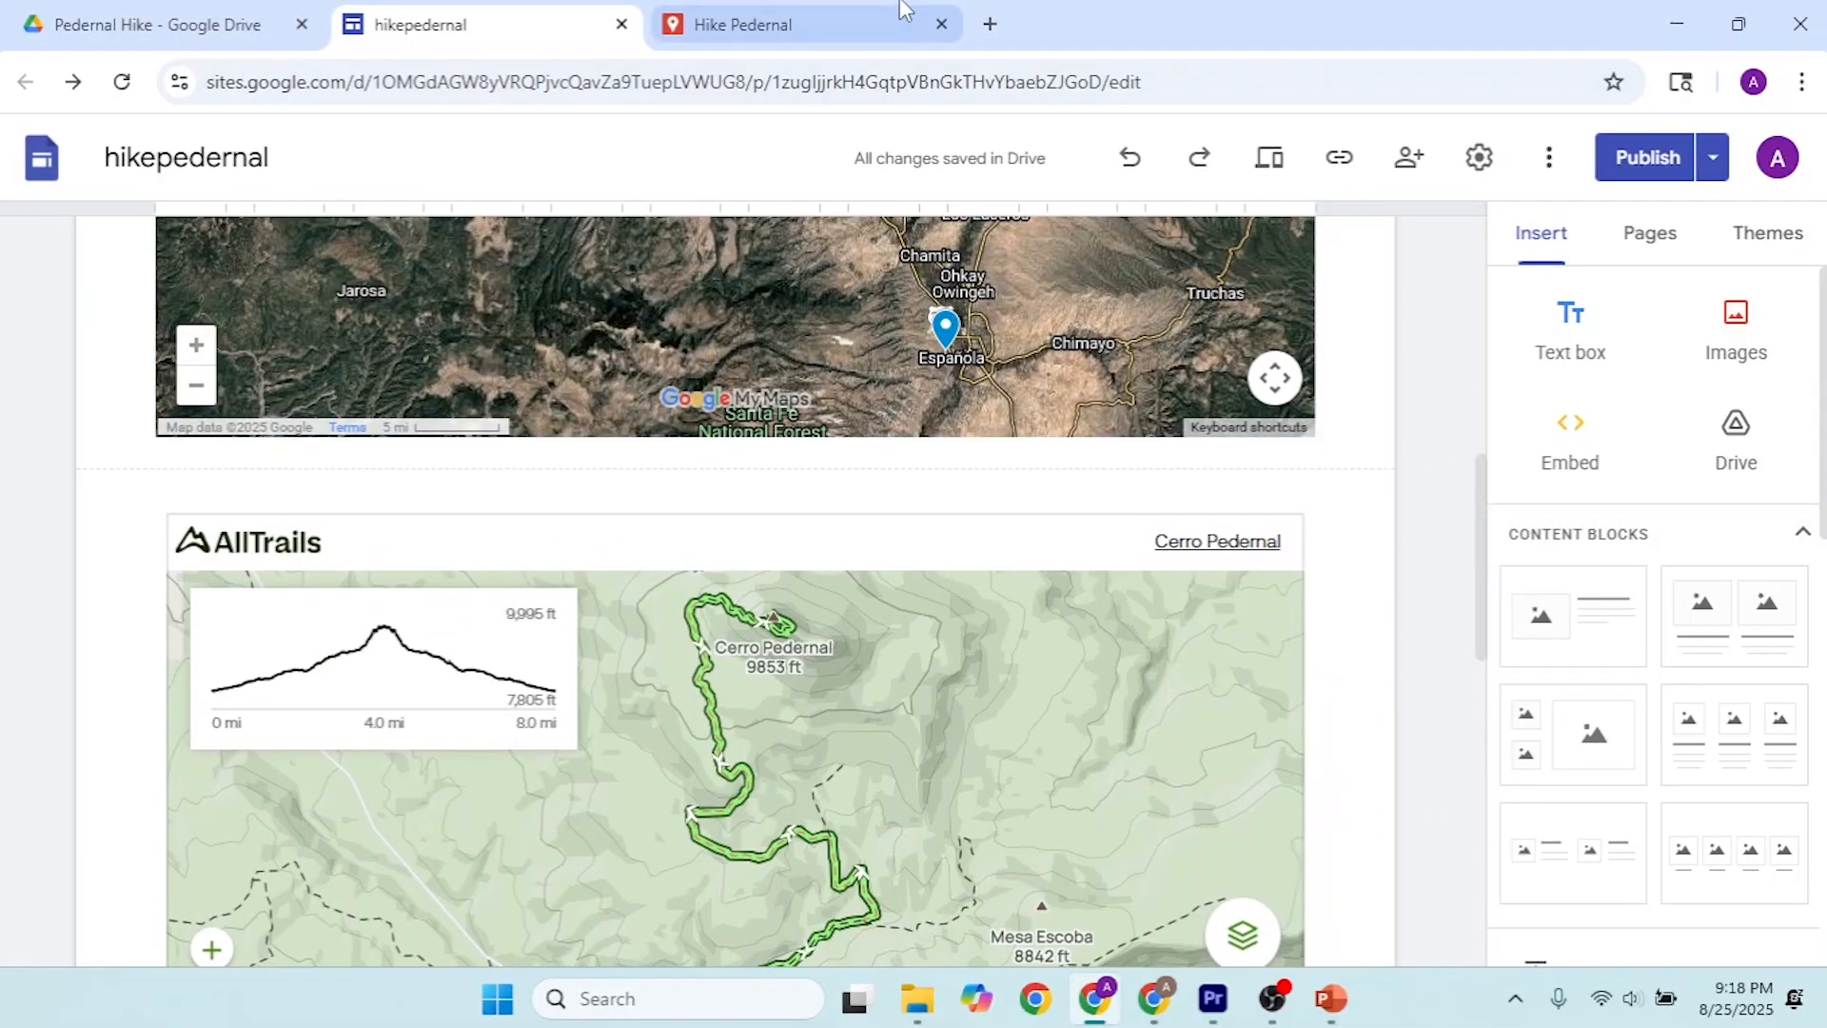
pyautogui.click(885, 9)
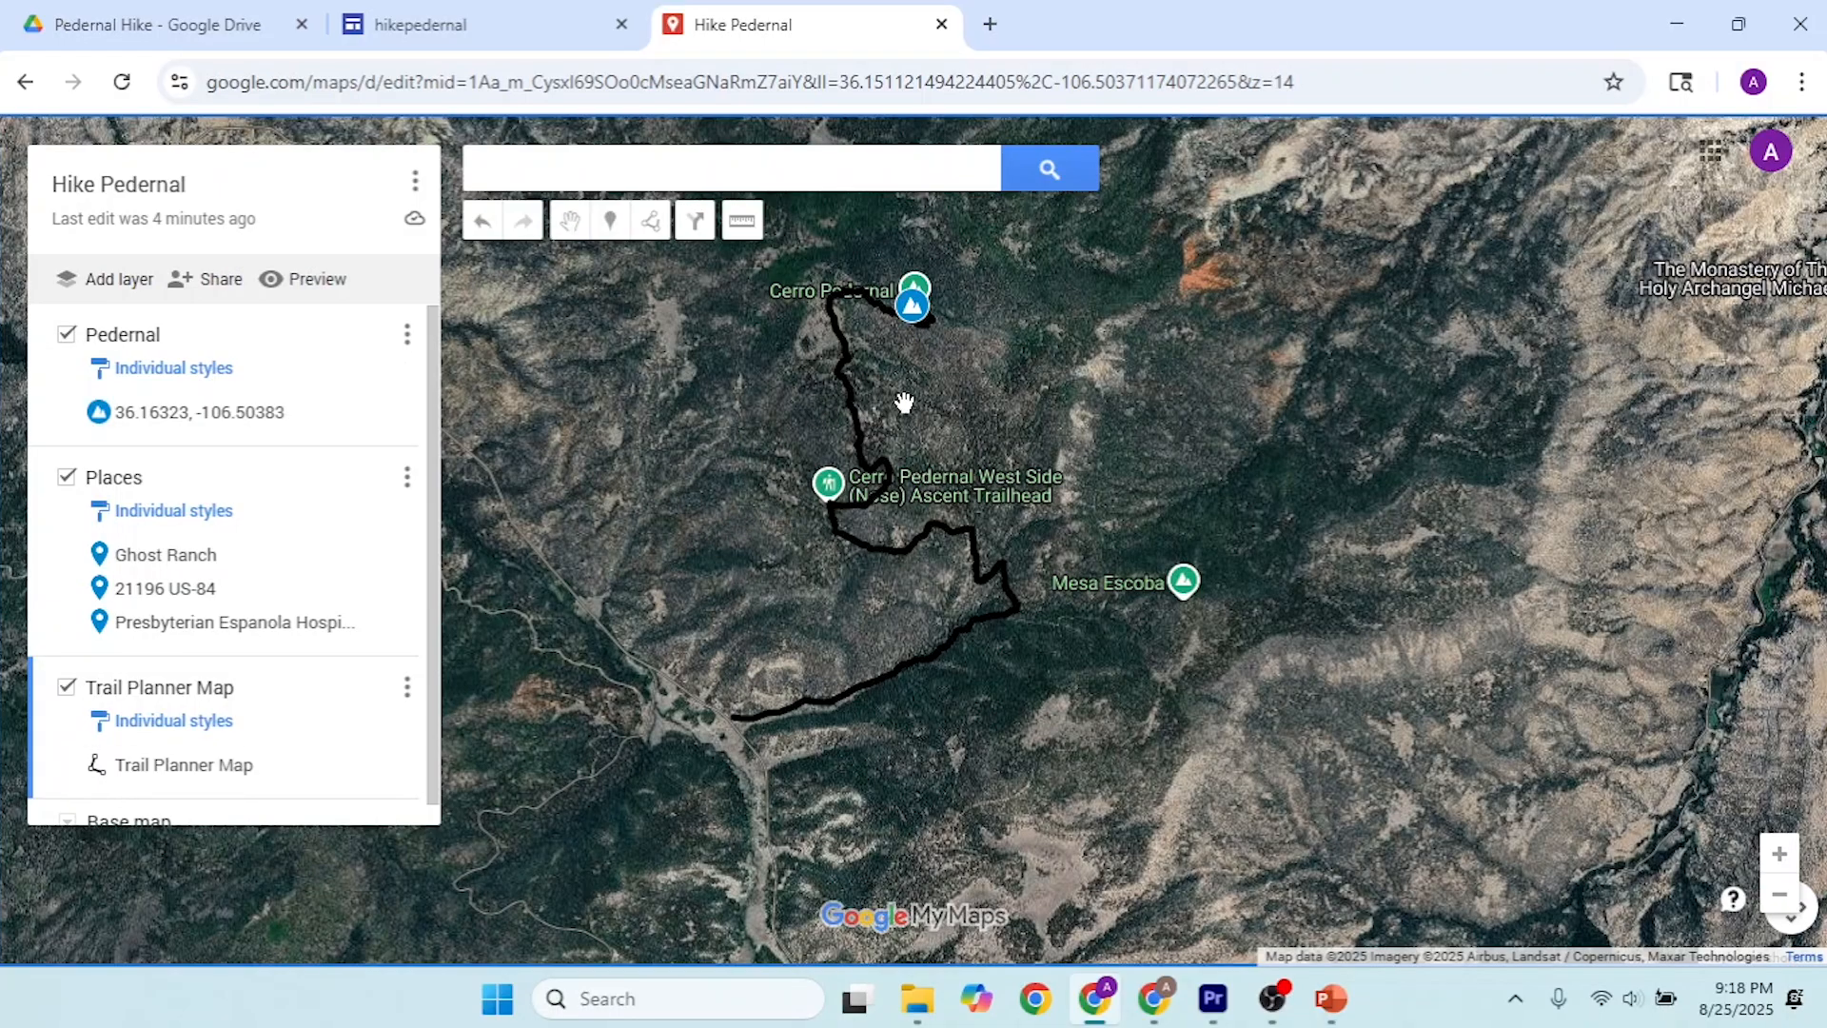
# Step: Add a marker just east of the trail below Cerro Pedernal, and look at the sources for attaching an image or video to it
pyautogui.scroll(1, 863, 413)
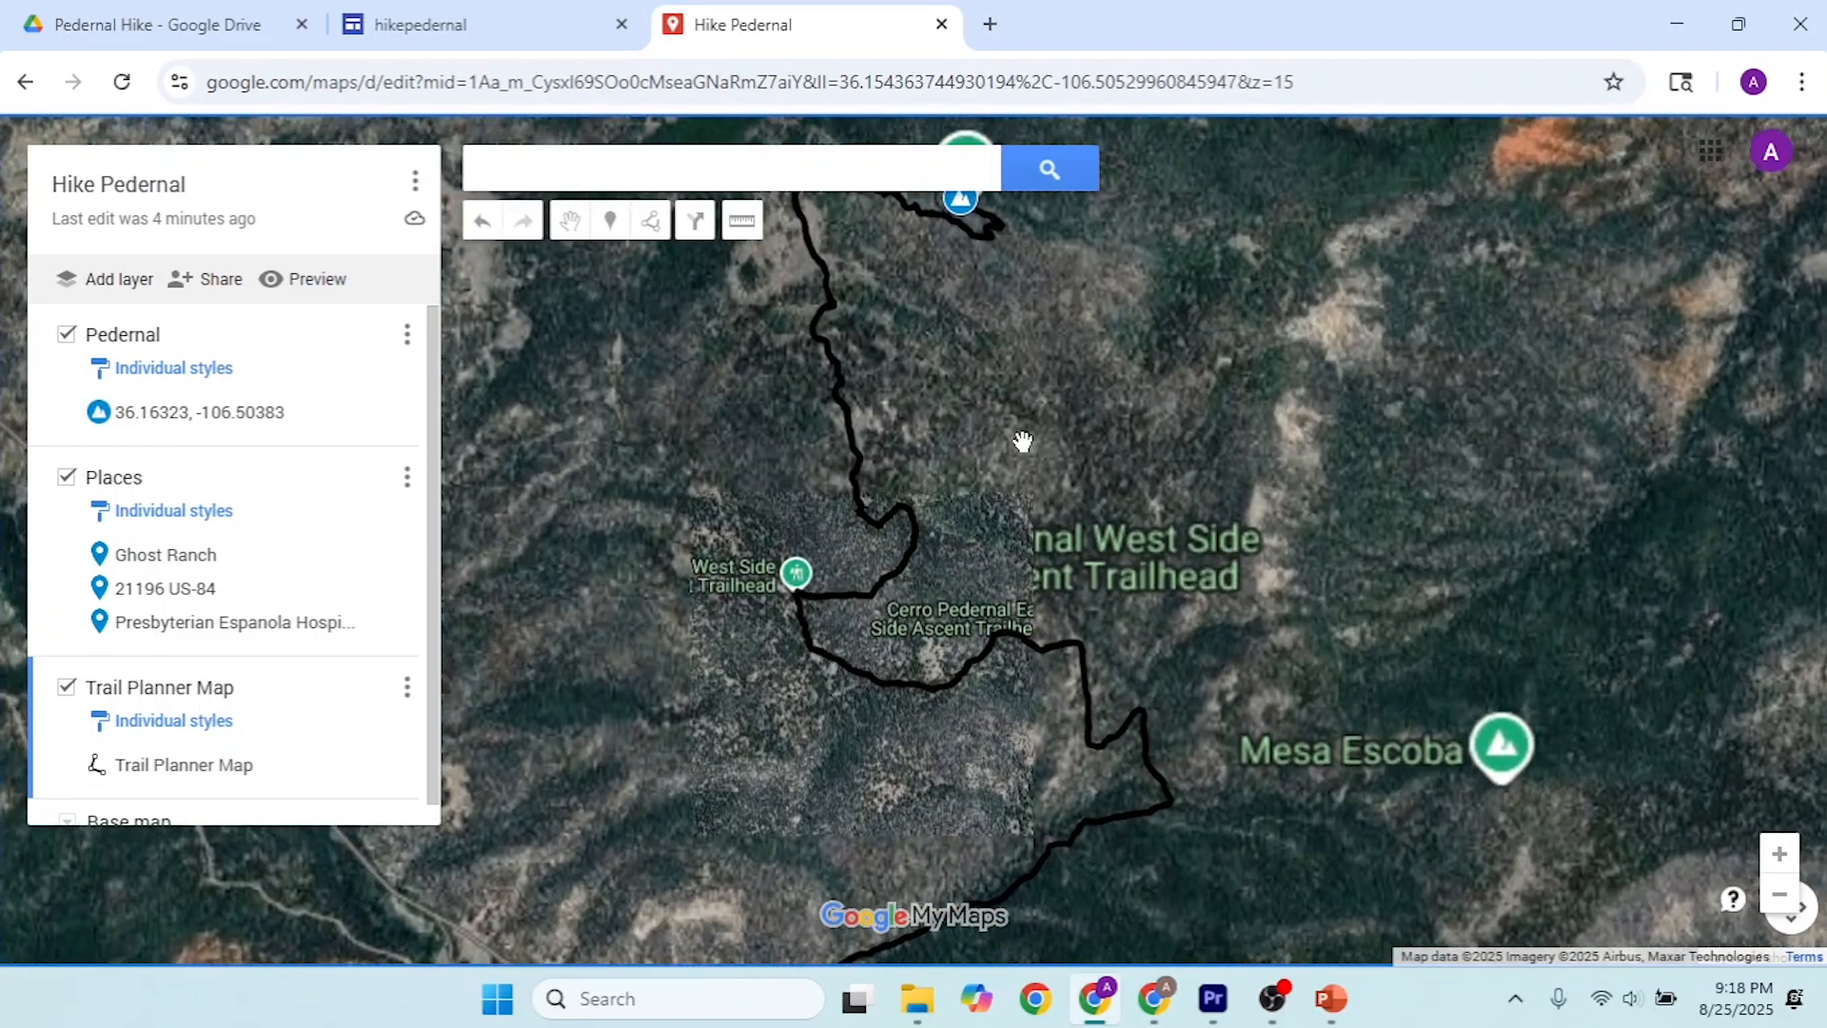
pyautogui.moveTo(1020, 449); pyautogui.dragTo(1006, 466)
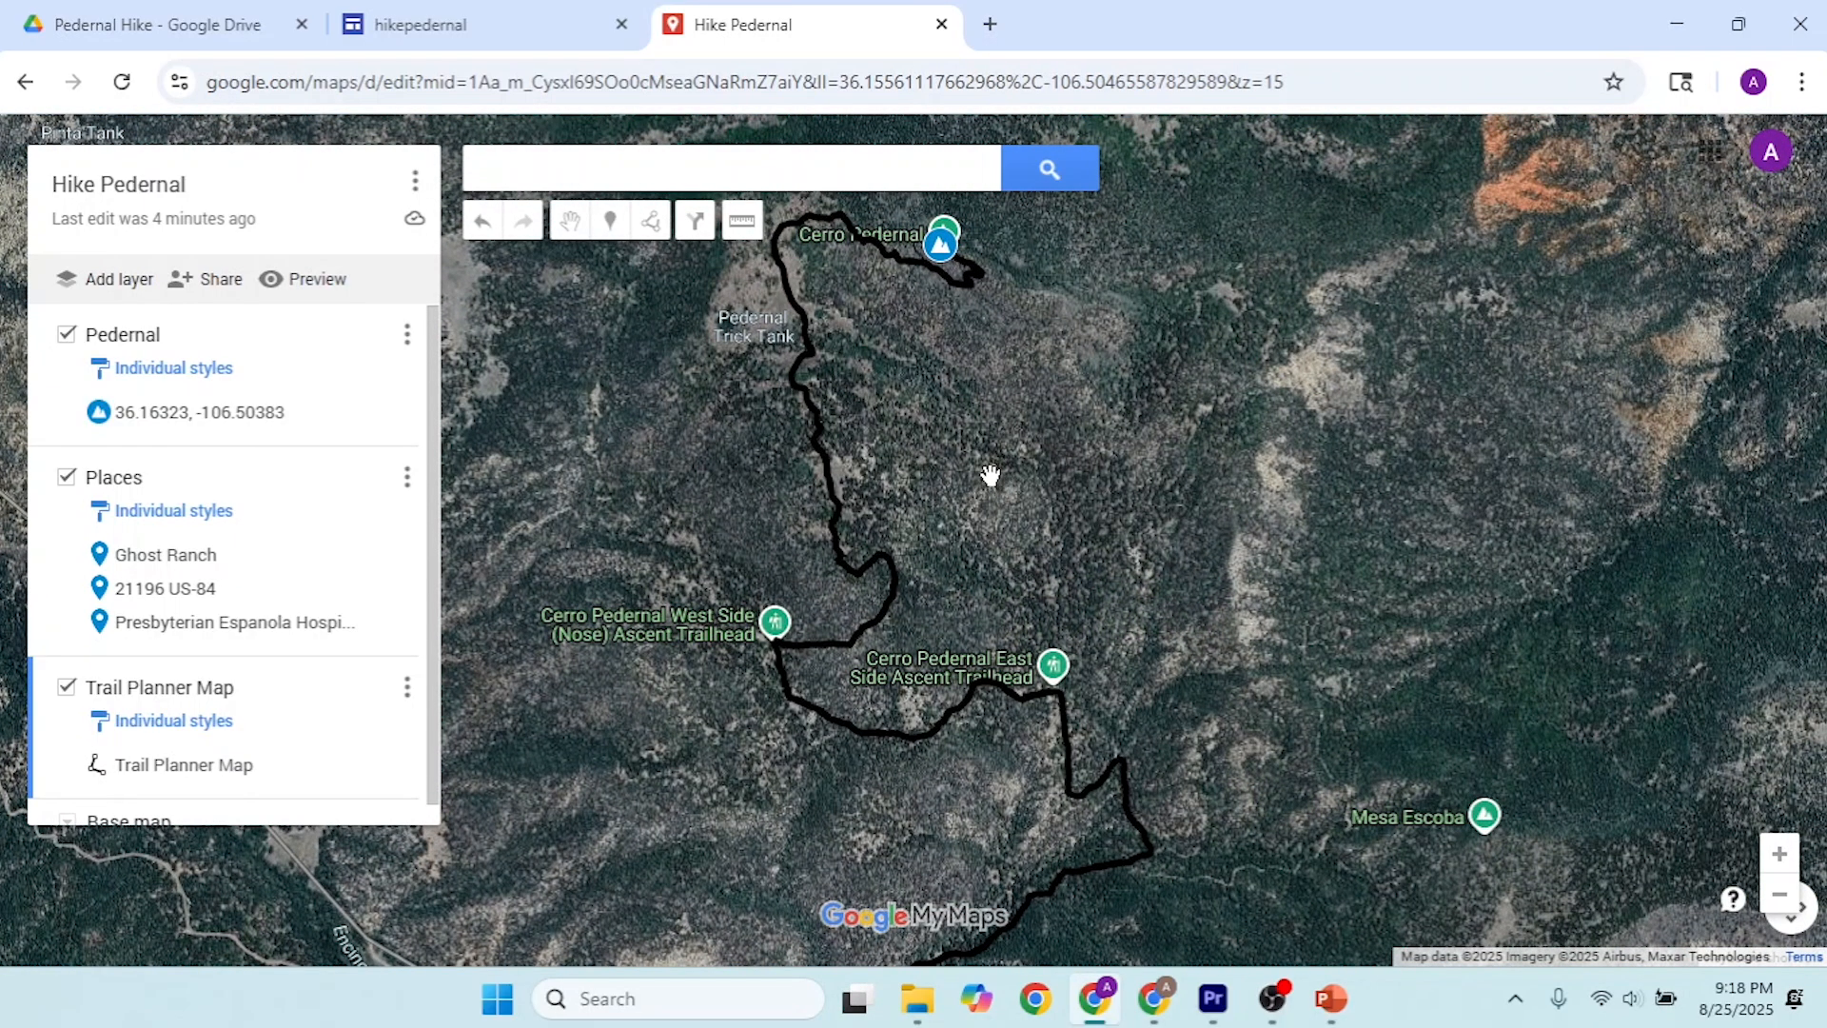
pyautogui.click(611, 225)
pyautogui.click(874, 400)
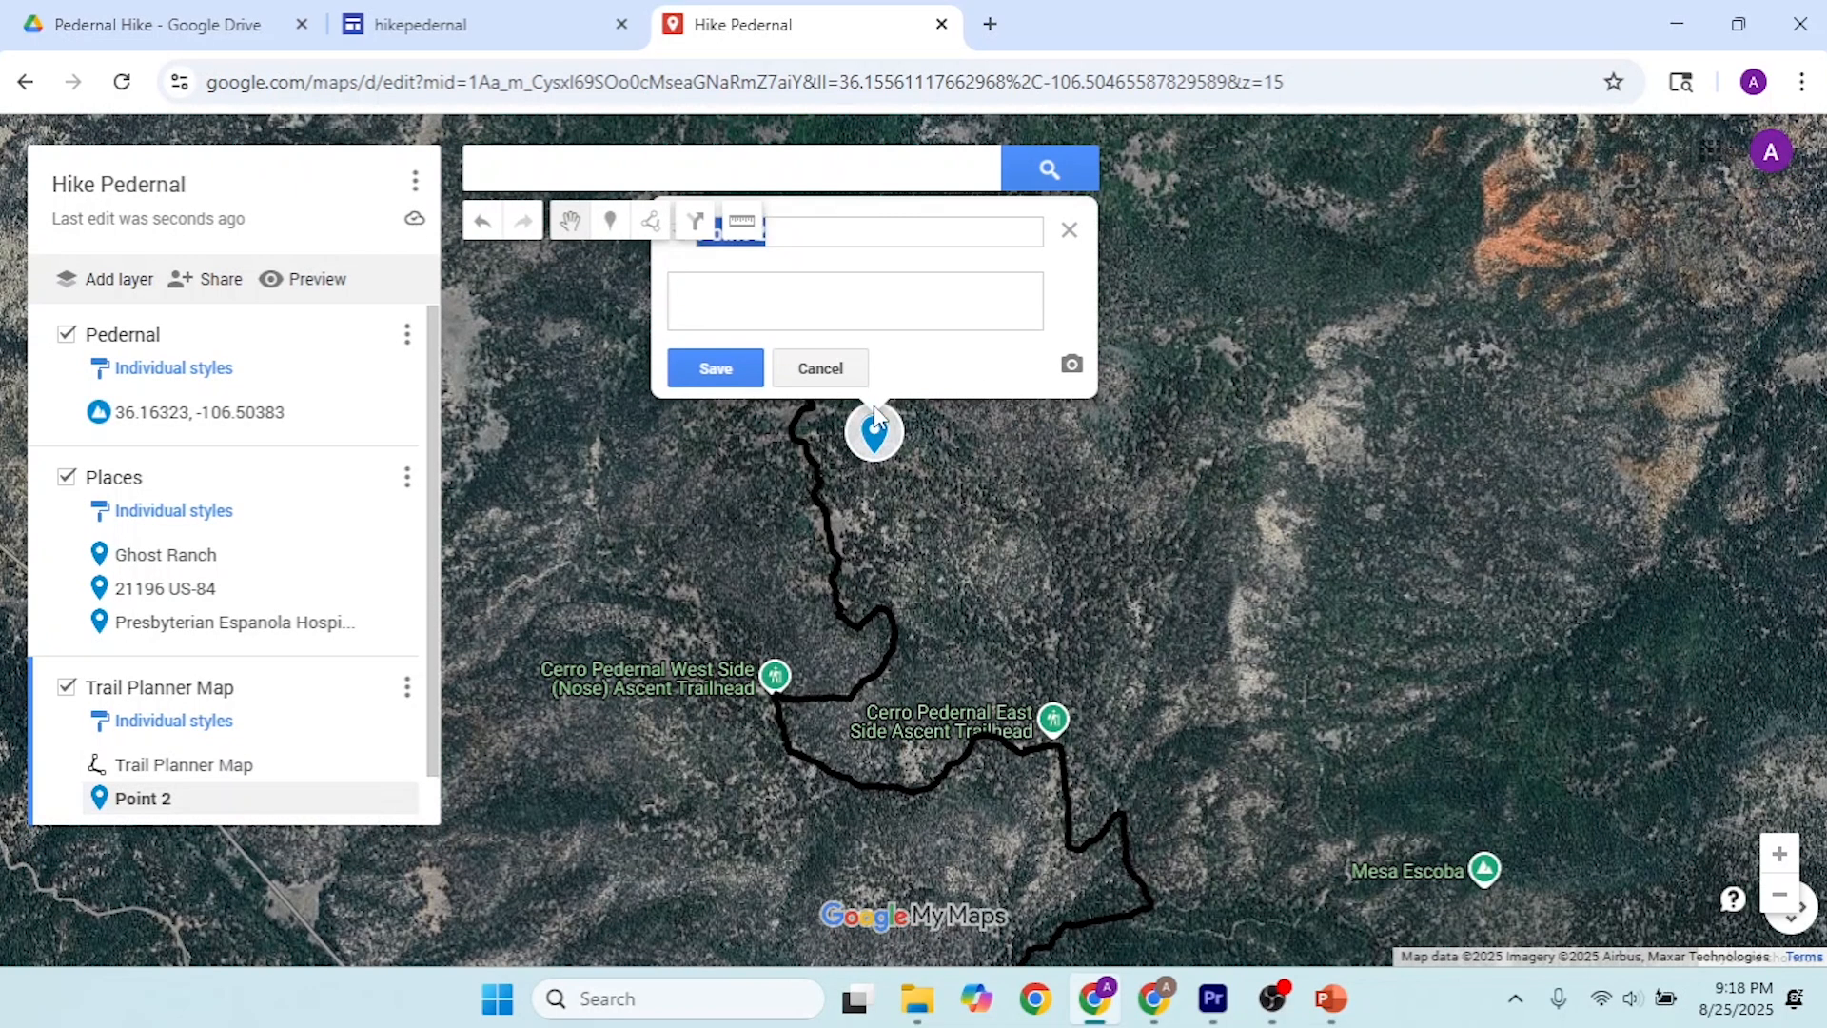
pyautogui.click(1068, 367)
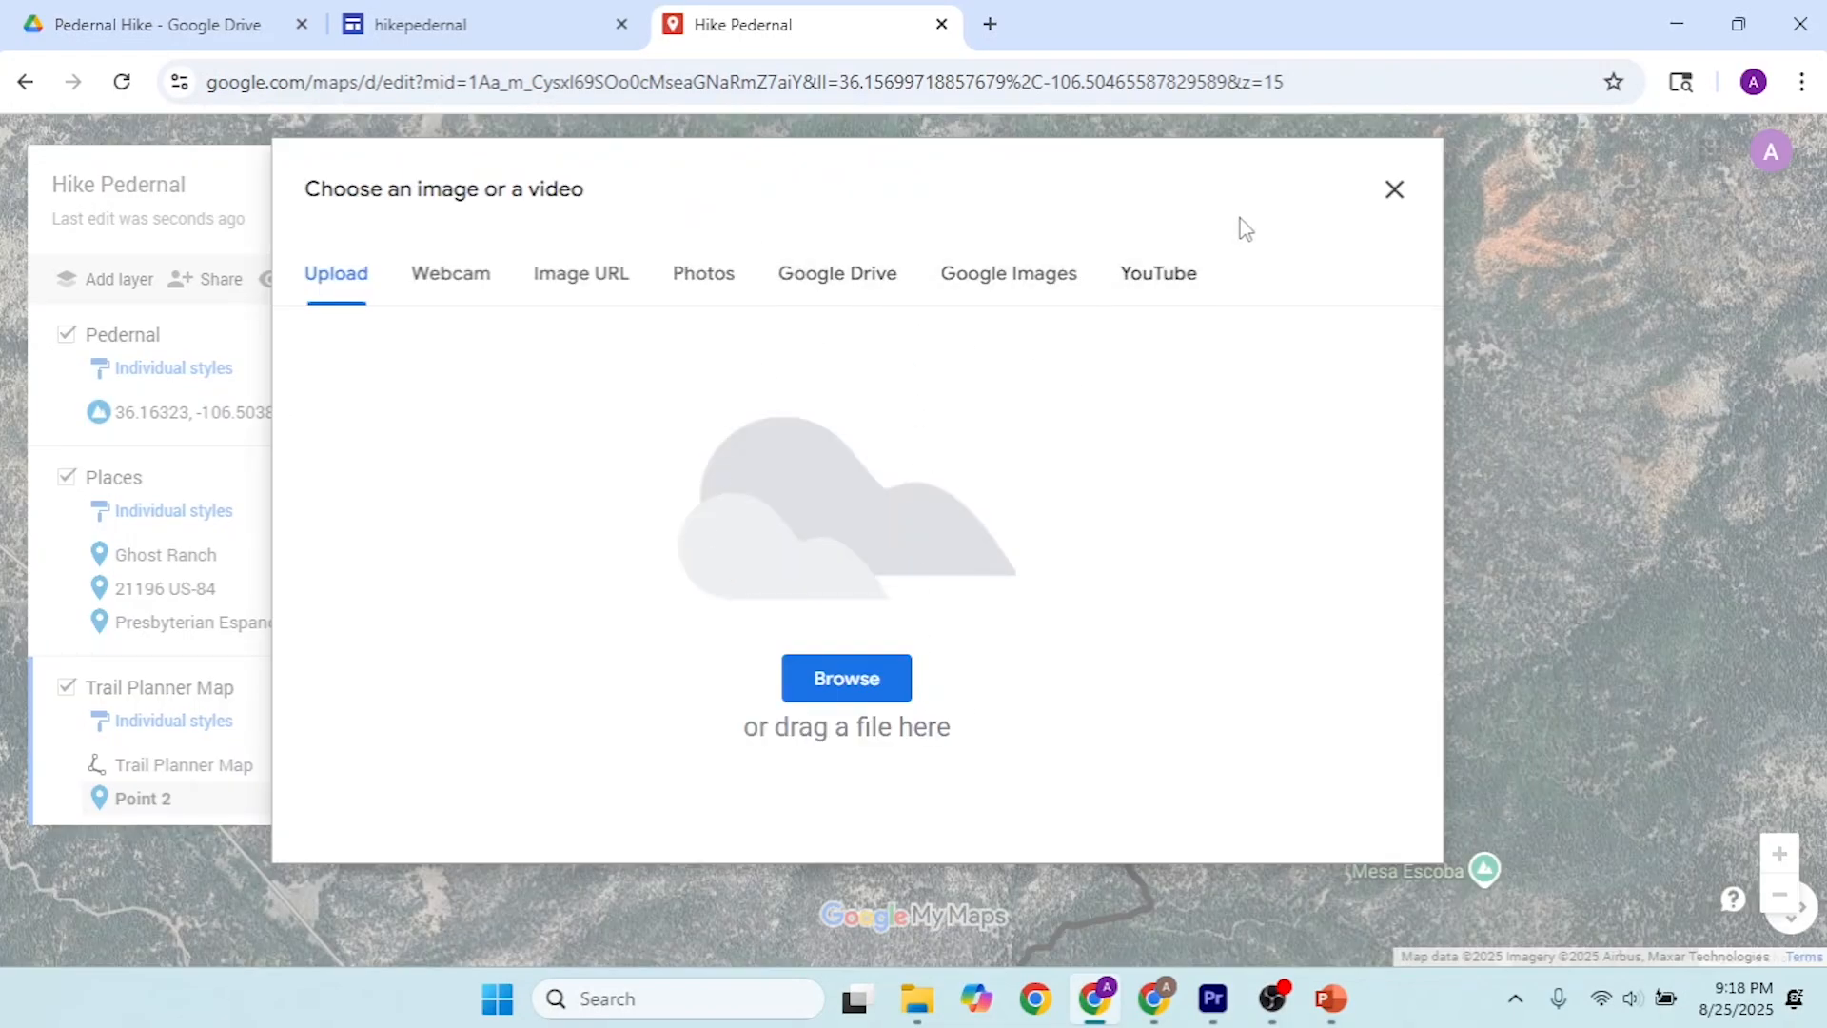
pyautogui.click(1396, 192)
# Step: In Drive, create a folder named Pedernal Pix inside the Pedernal Hike folder and open it
pyautogui.click(218, 10)
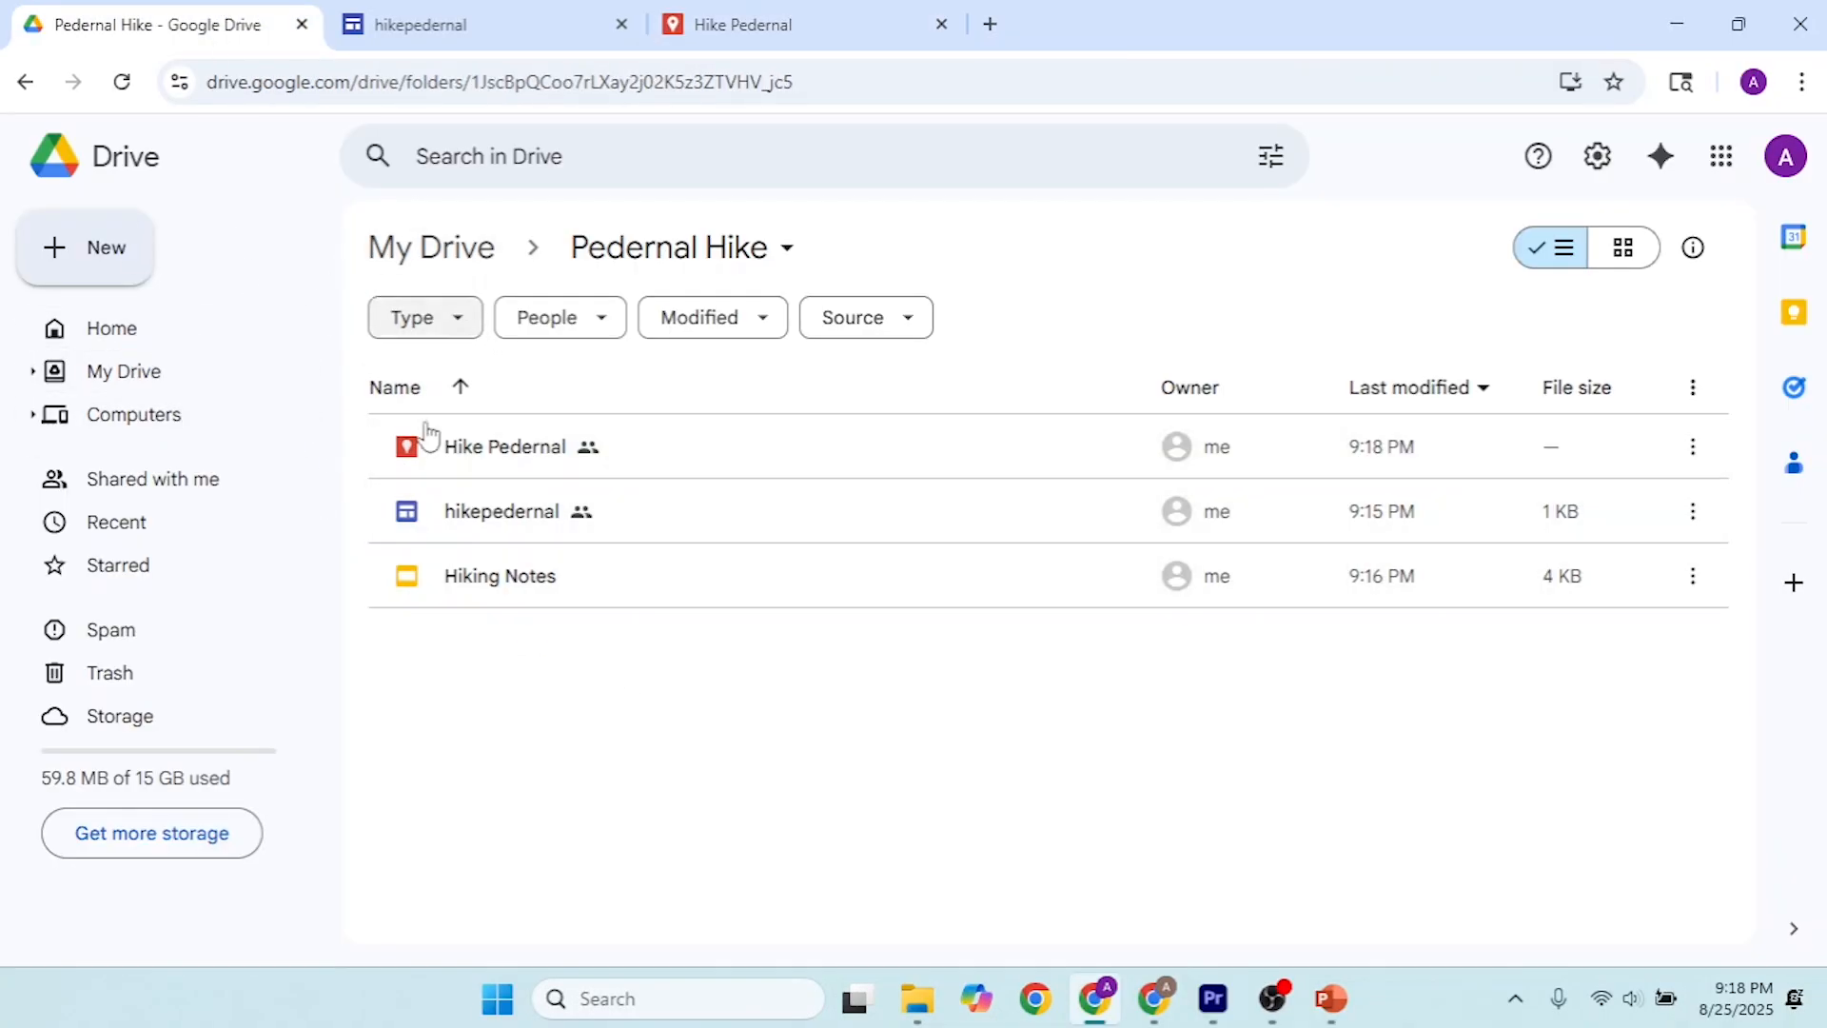
pyautogui.click(144, 388)
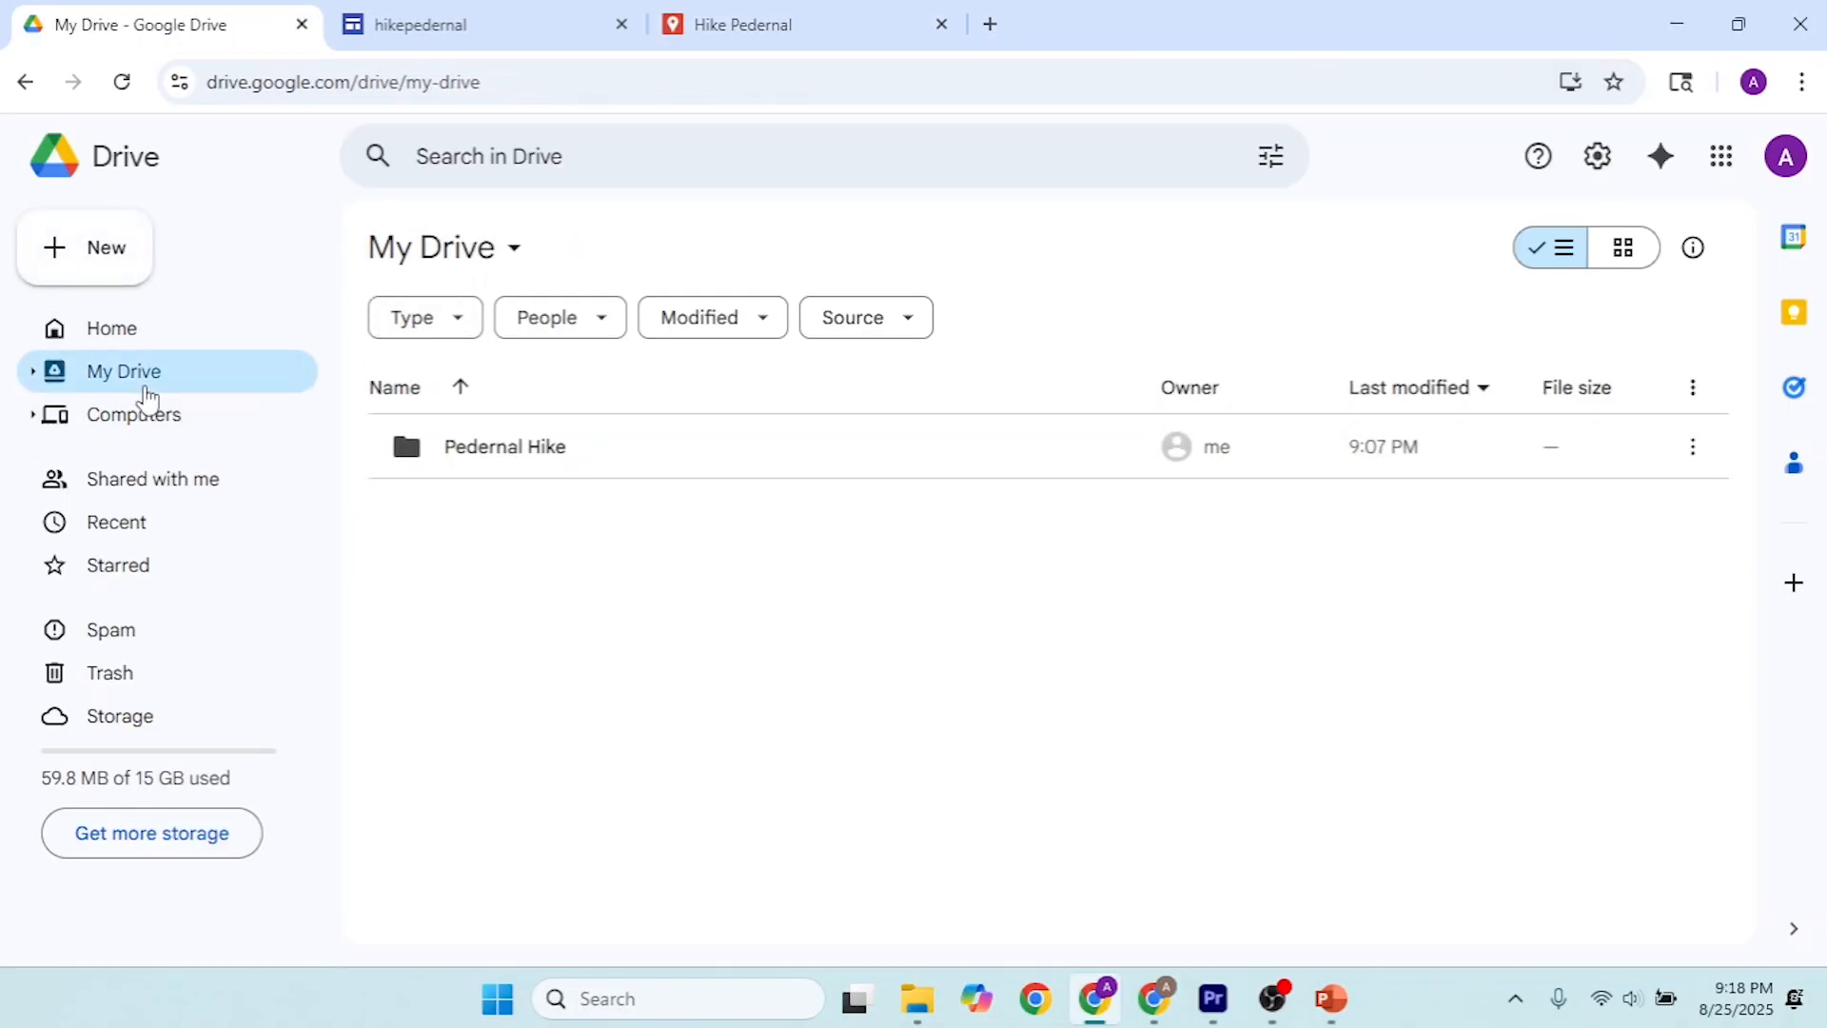
pyautogui.doubleClick(576, 474)
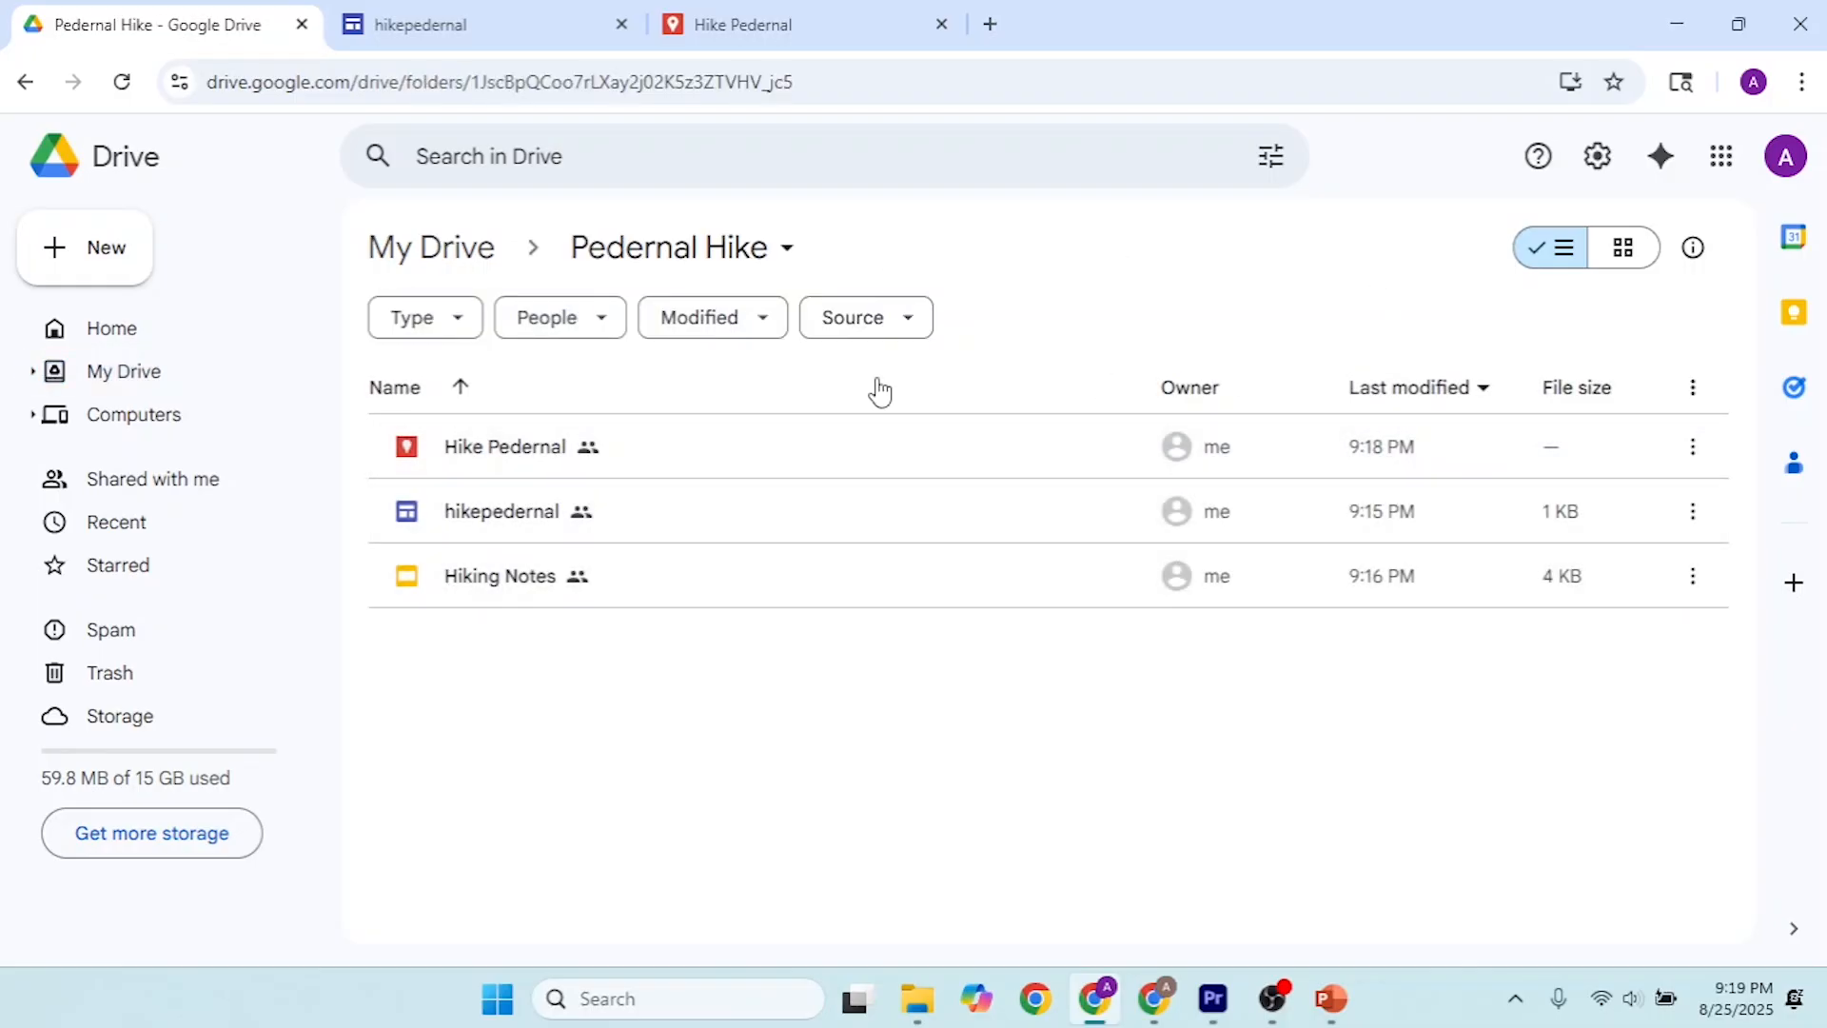
pyautogui.click(144, 277)
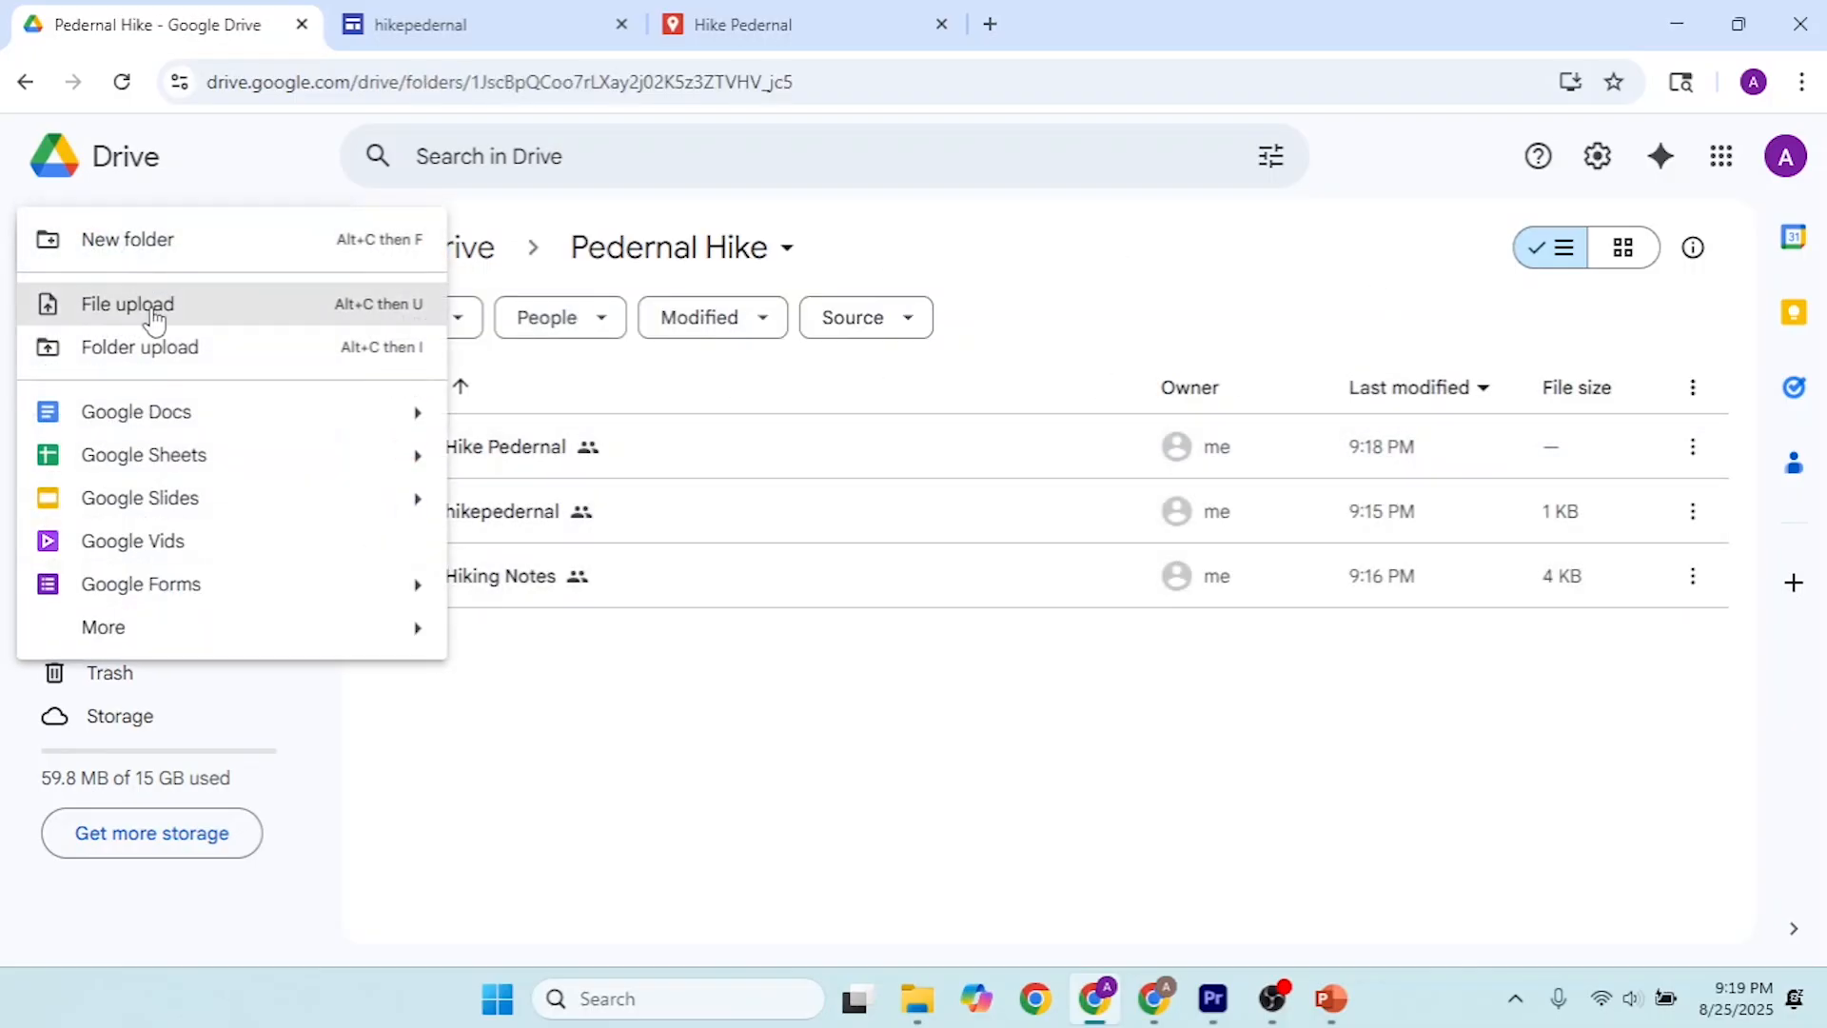
pyautogui.click(155, 245)
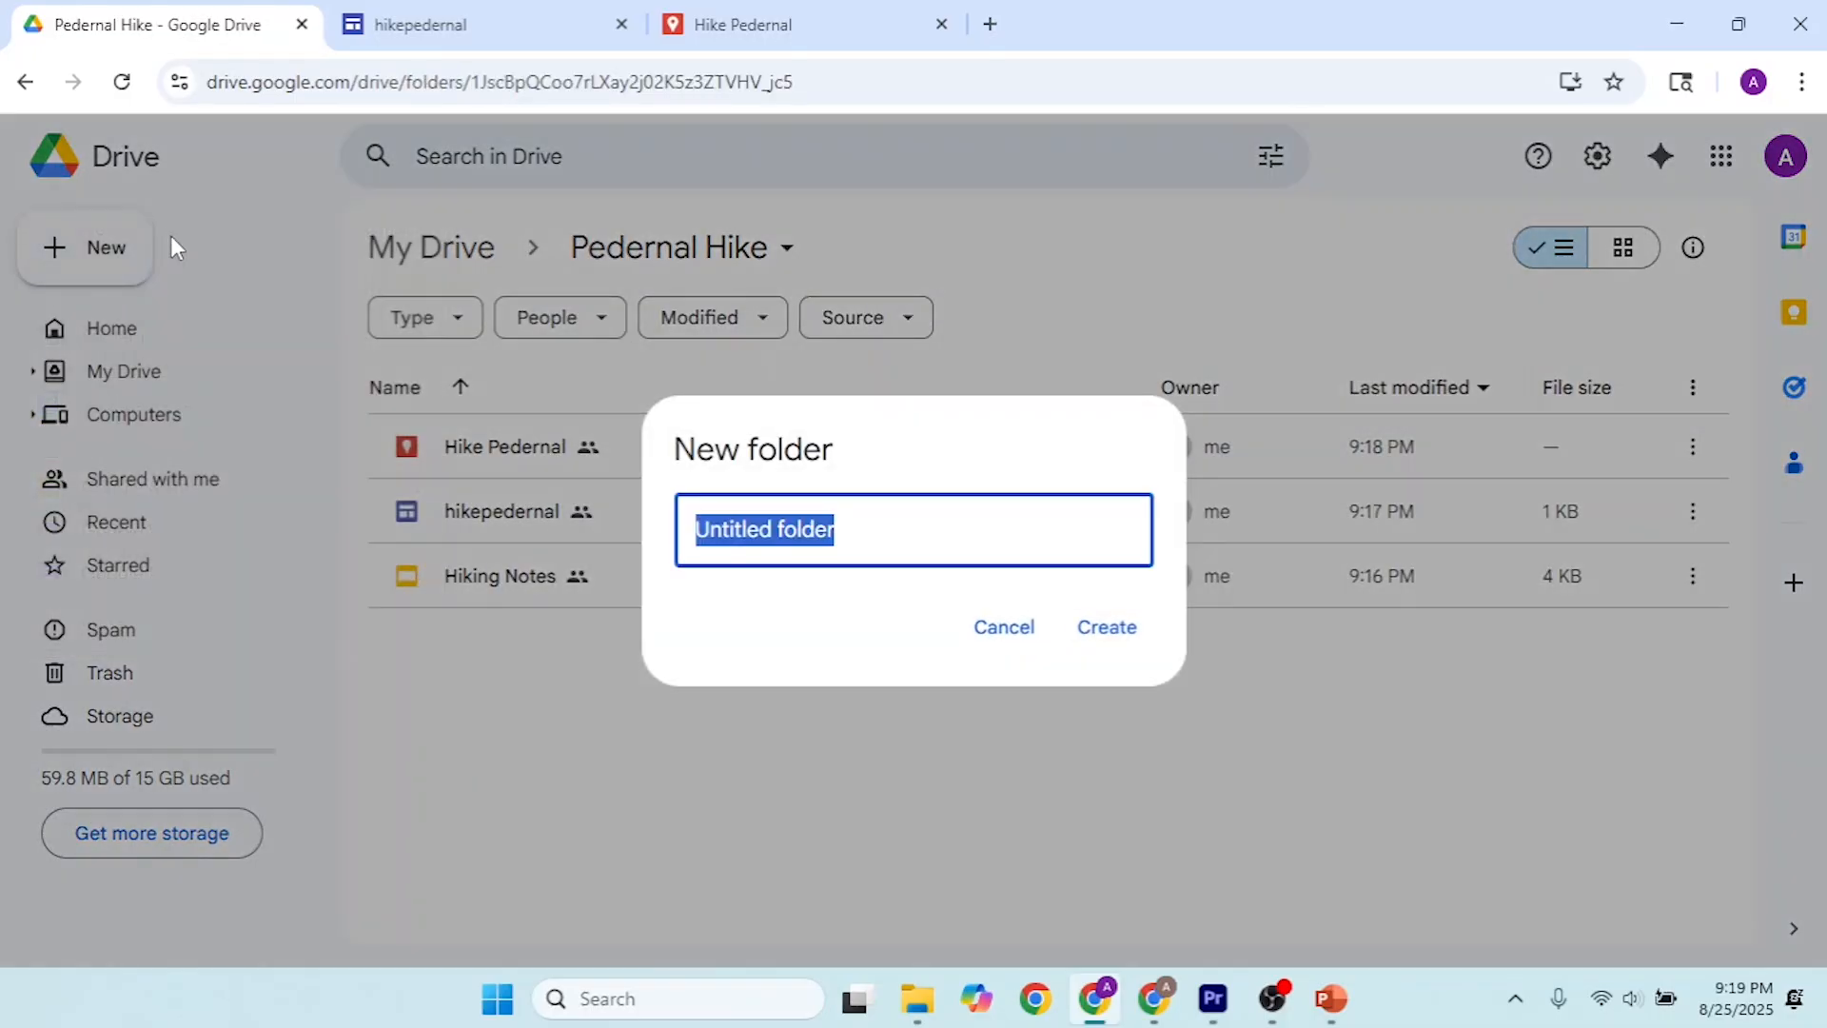
pyautogui.write('PEd')
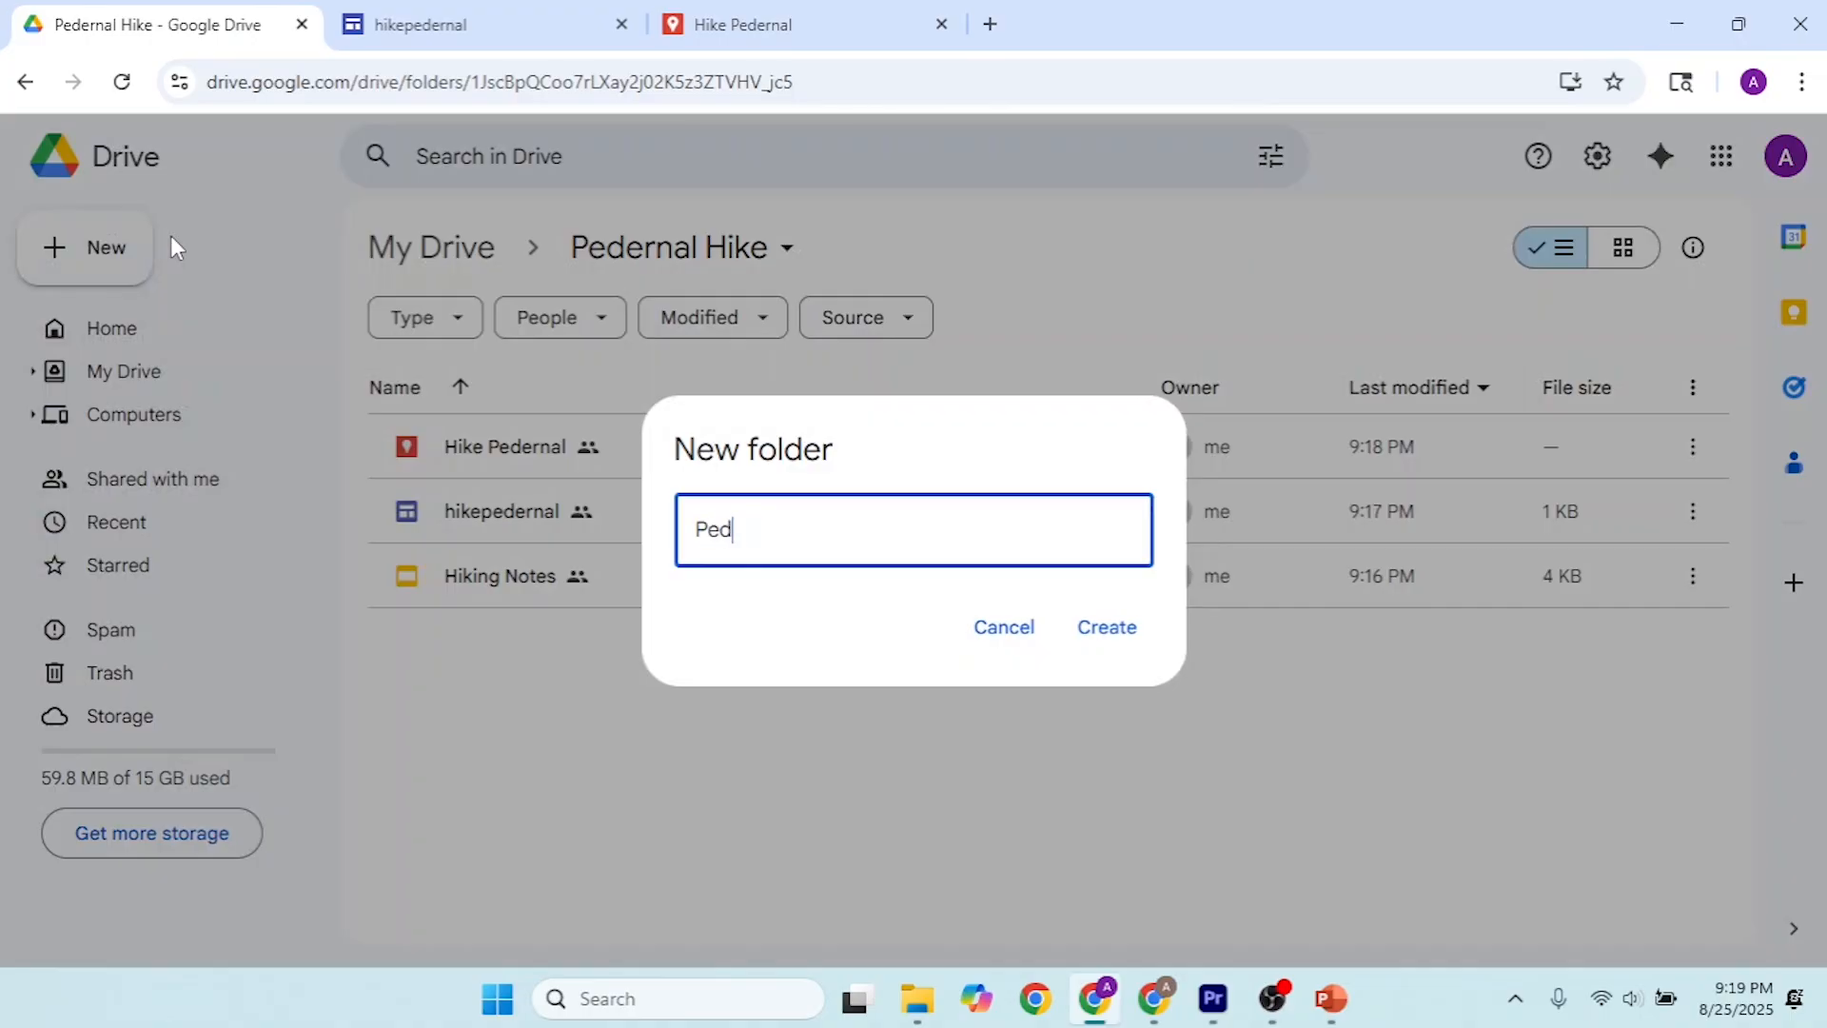
pyautogui.write('ernal Pix')
pyautogui.click(1115, 630)
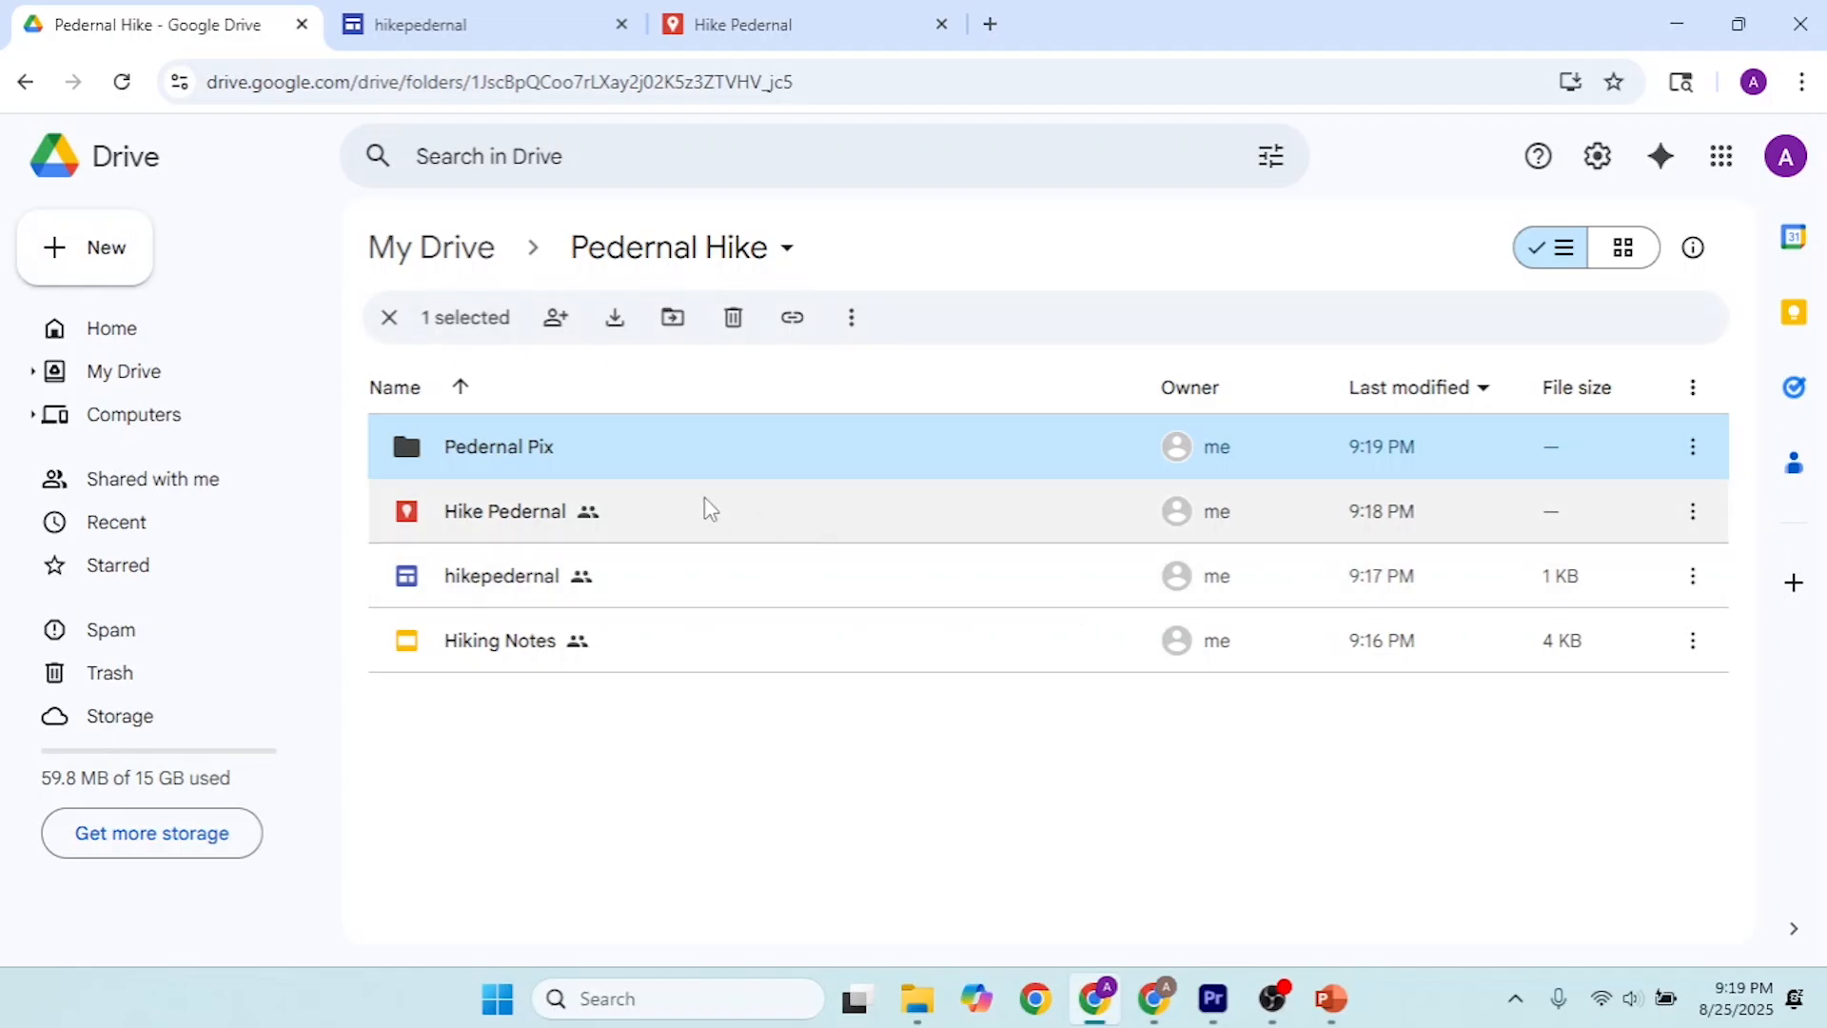
pyautogui.doubleClick(575, 459)
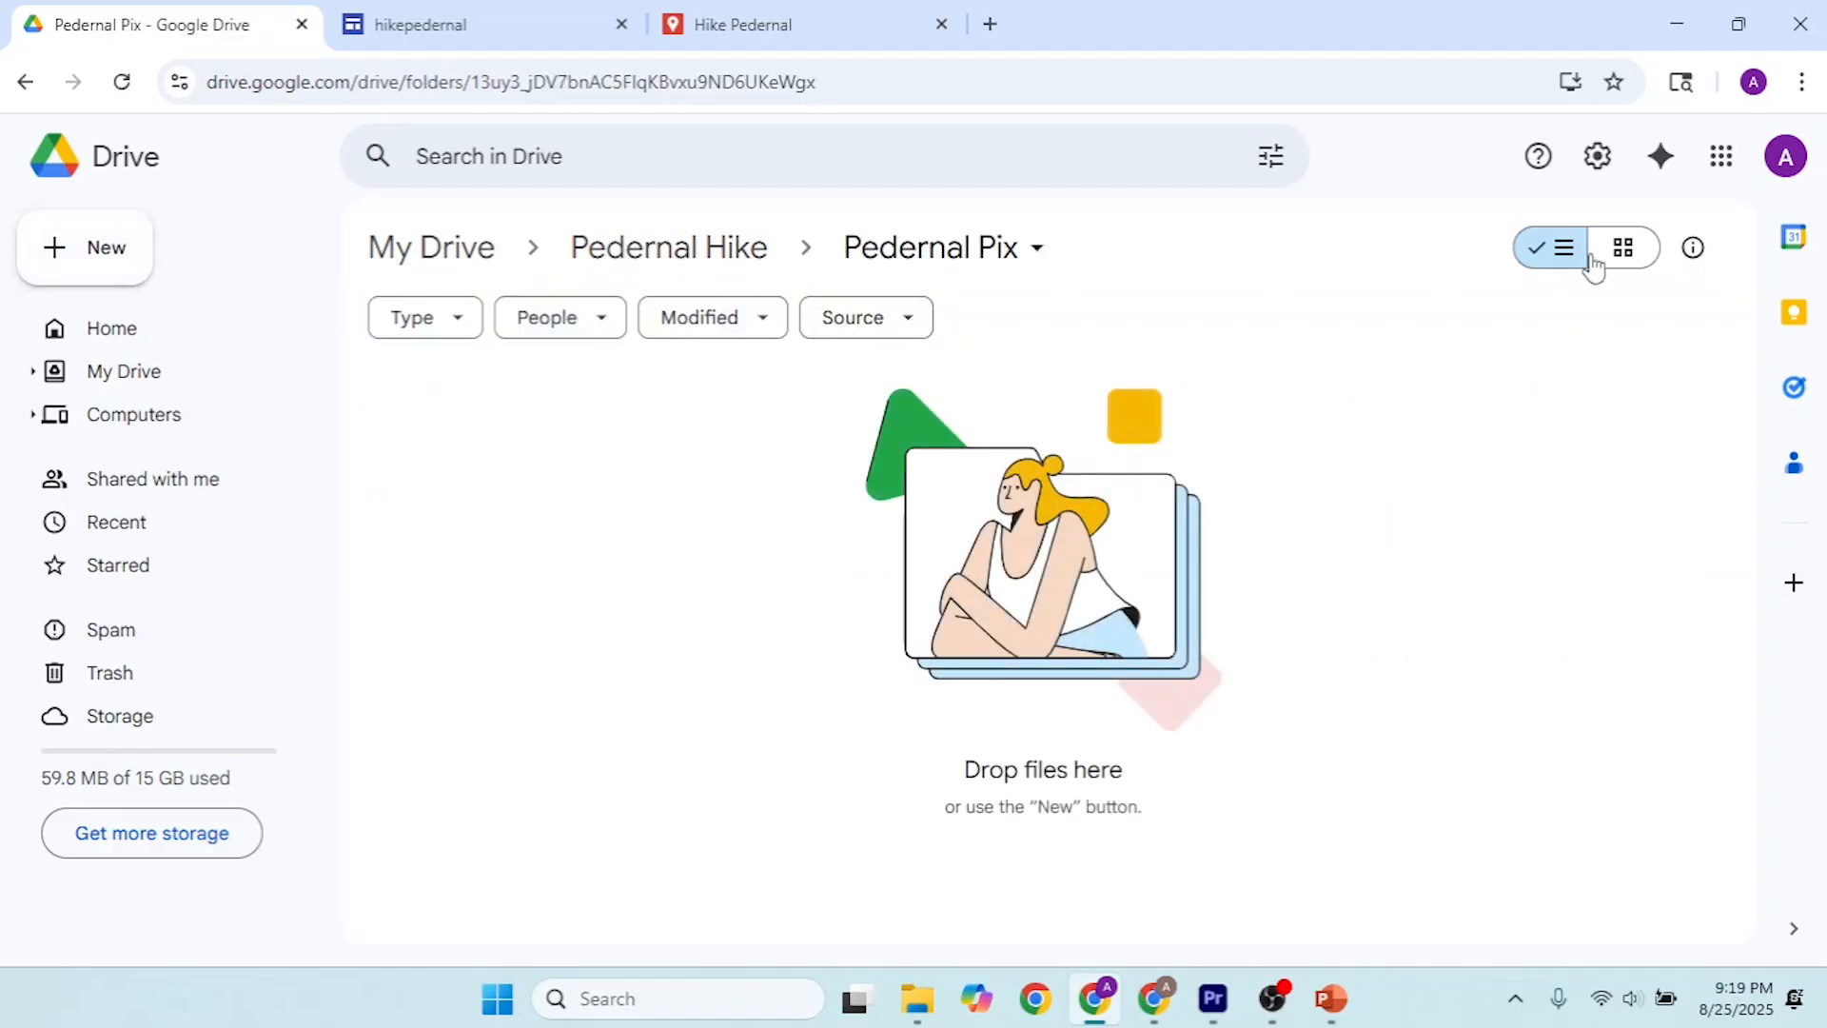
# Step: Open the Pedernal Pix folder from the desktop, widen its window, and place the Drive window beside it
pyautogui.click(1738, 24)
pyautogui.click(1672, 26)
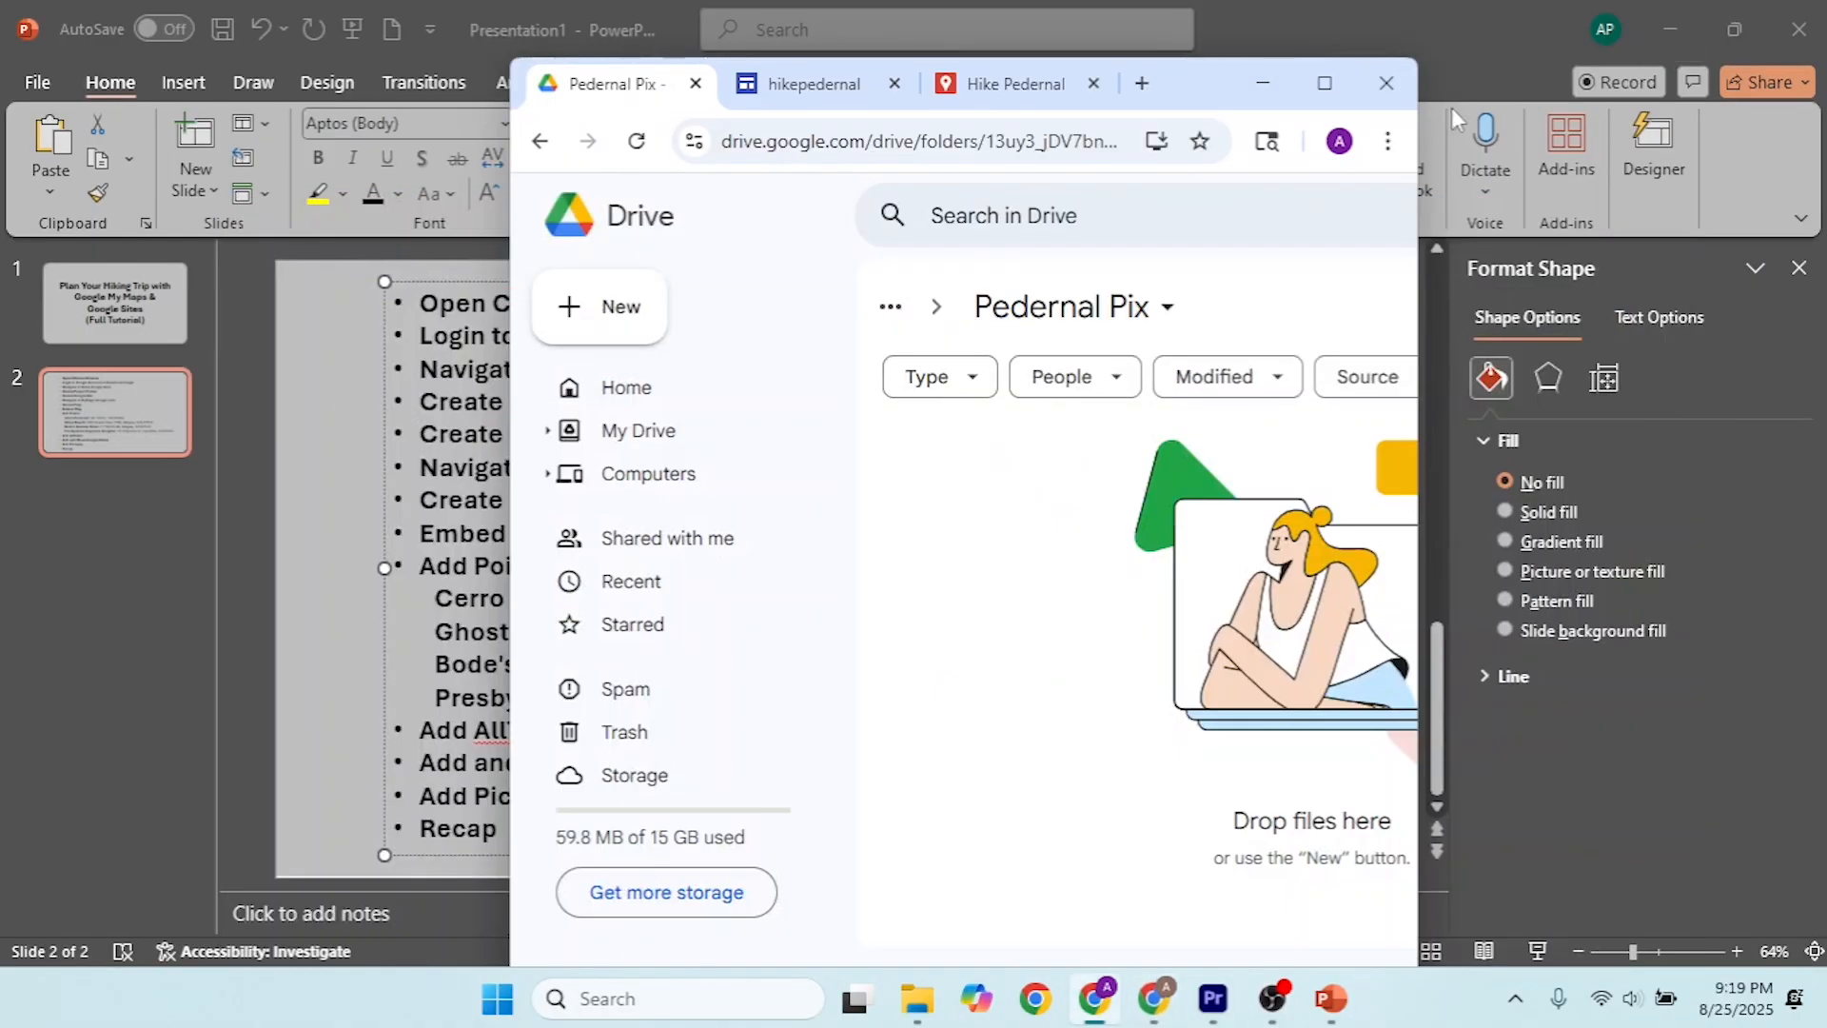
pyautogui.click(1263, 82)
pyautogui.click(1660, 15)
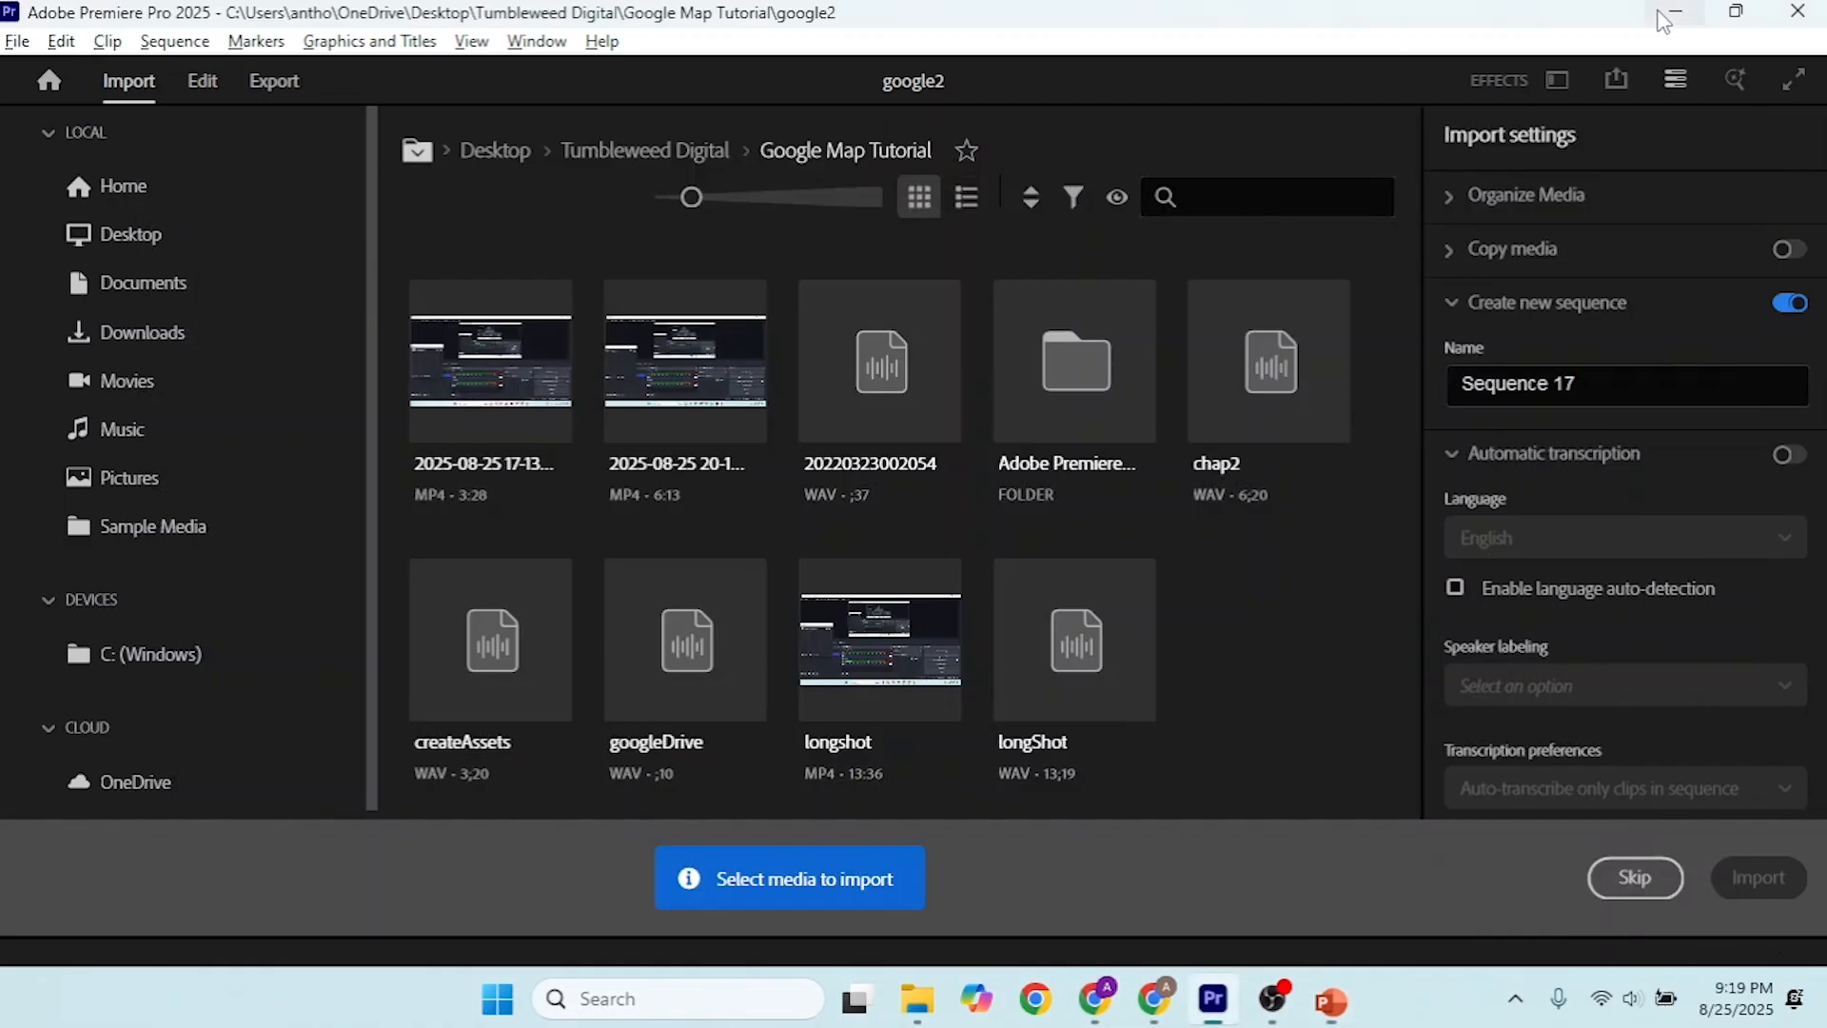
pyautogui.click(1663, 19)
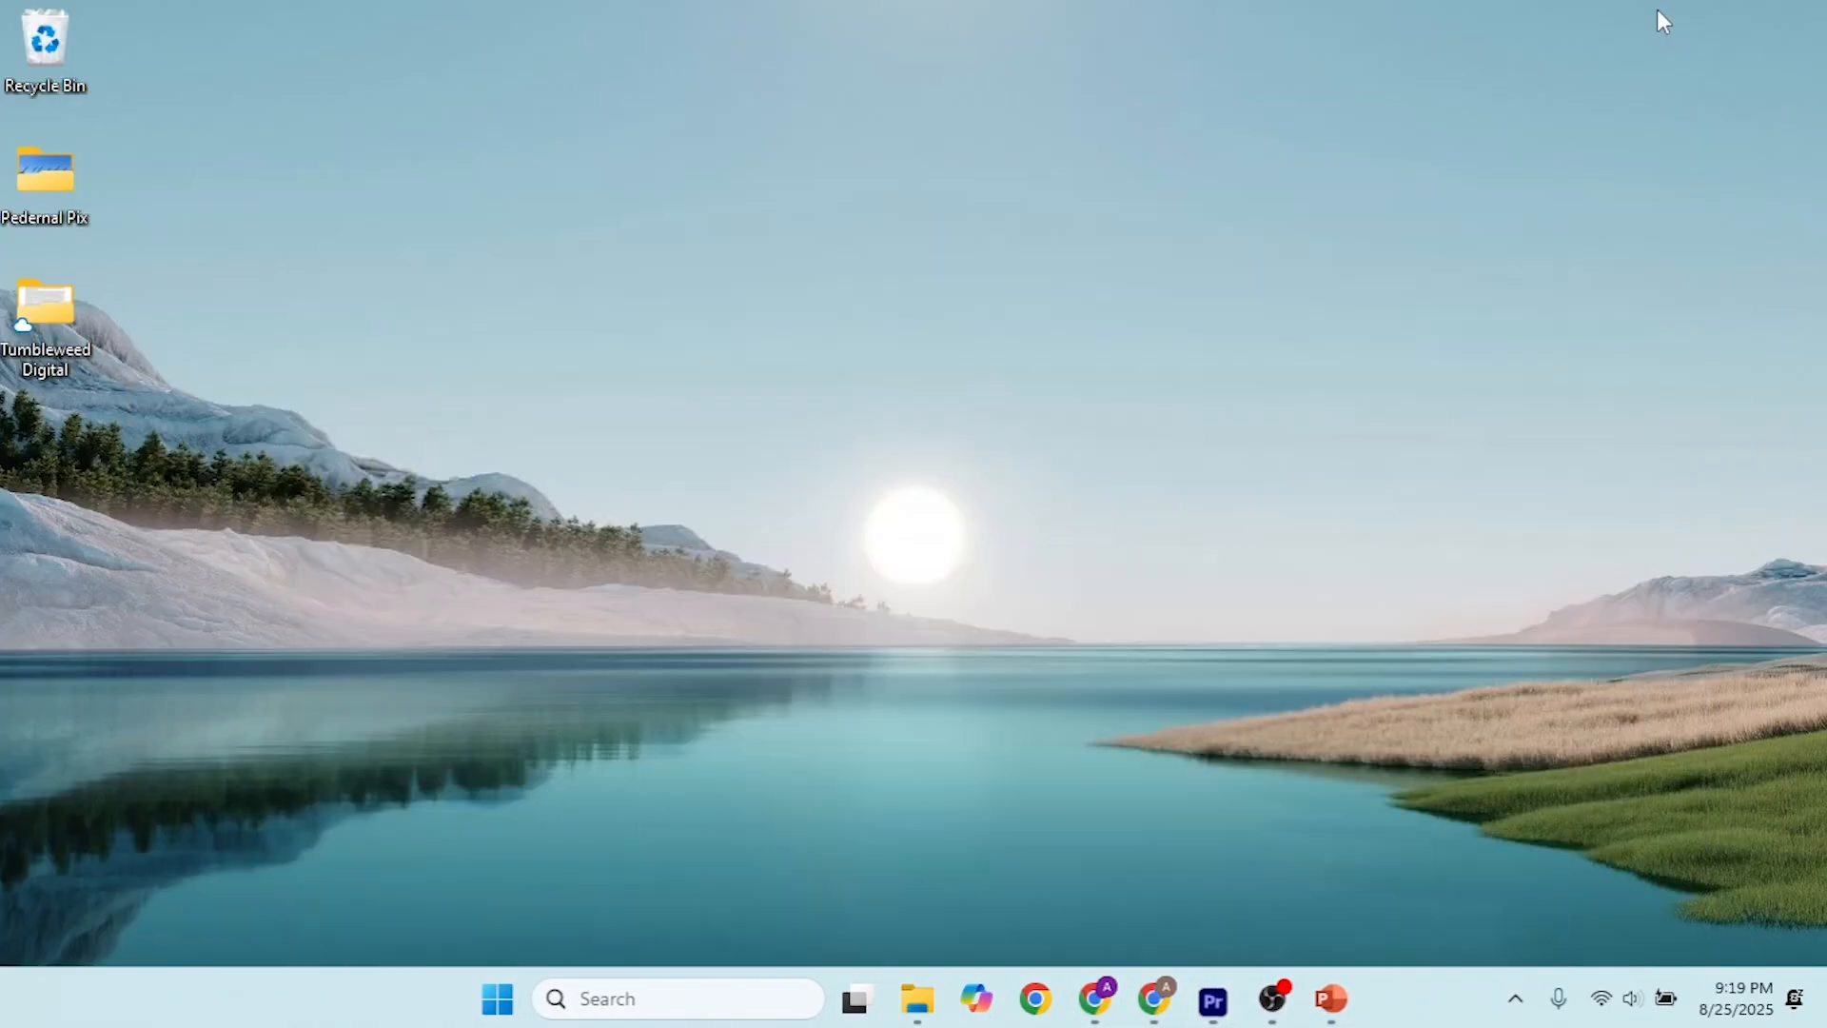
pyautogui.doubleClick(24, 183)
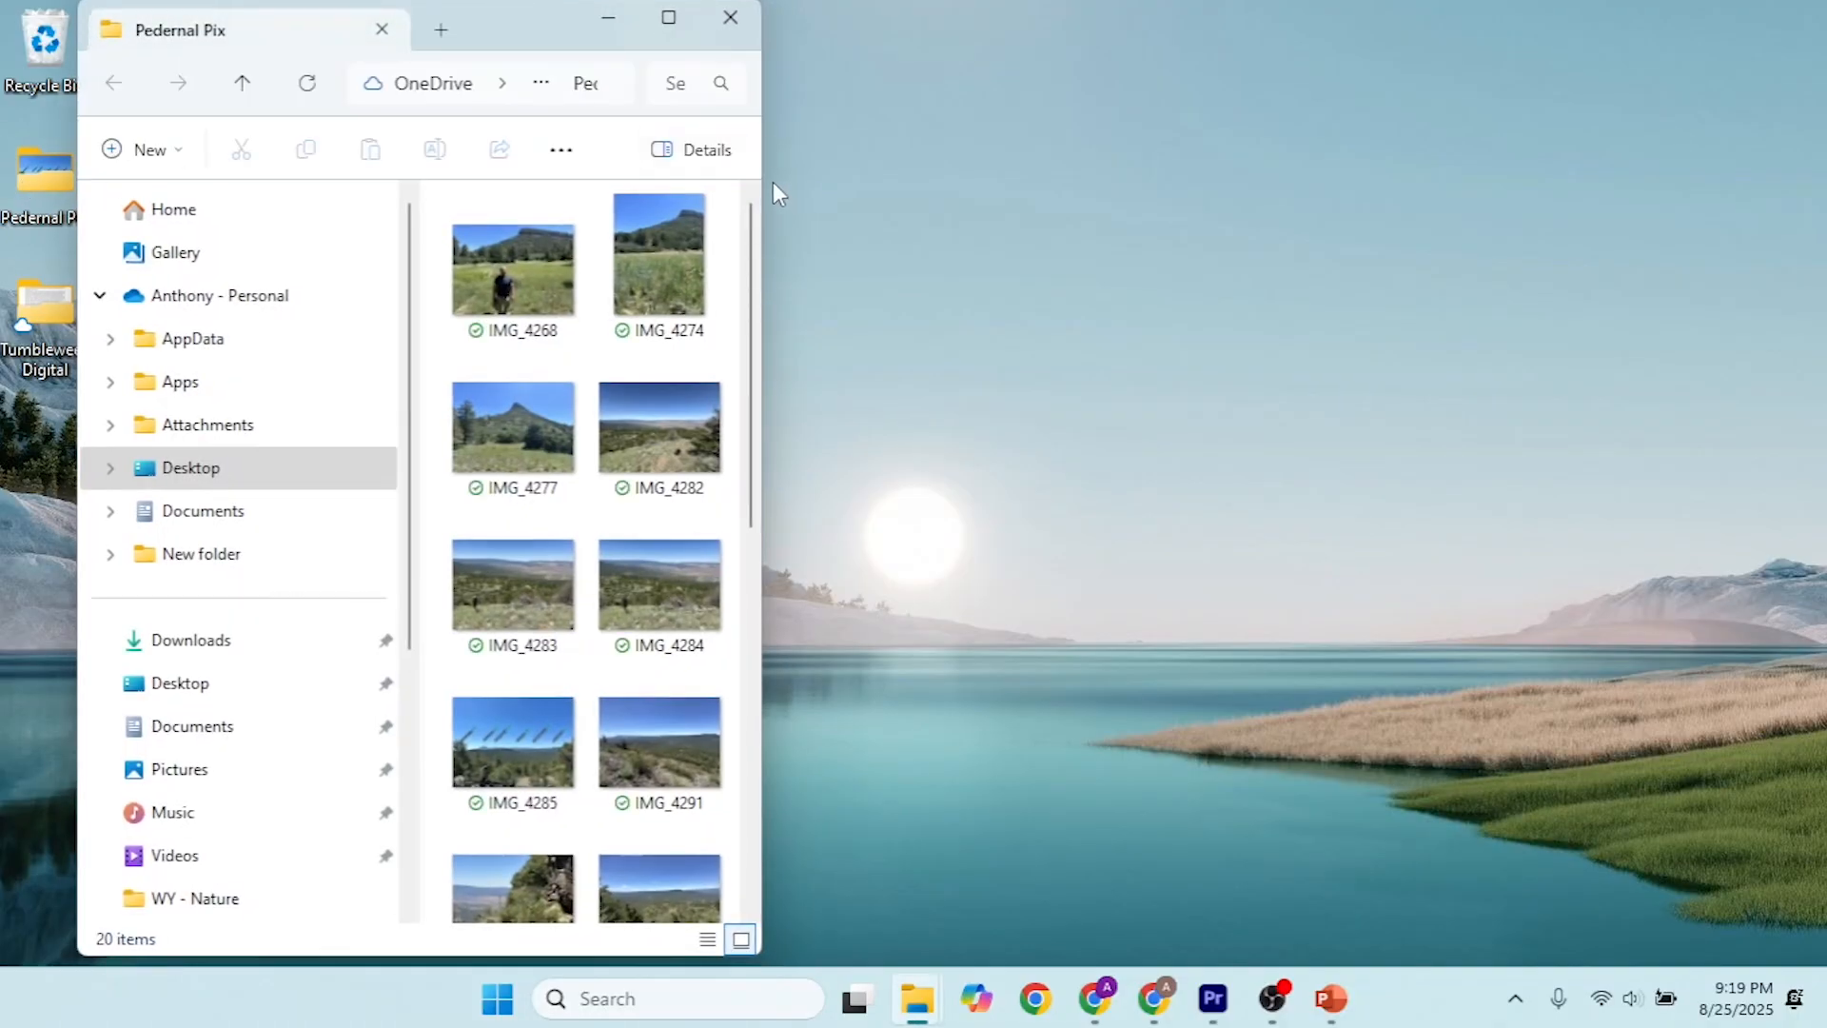
pyautogui.moveTo(773, 180); pyautogui.dragTo(1090, 179)
pyautogui.hotkey('alt', 'Tab')
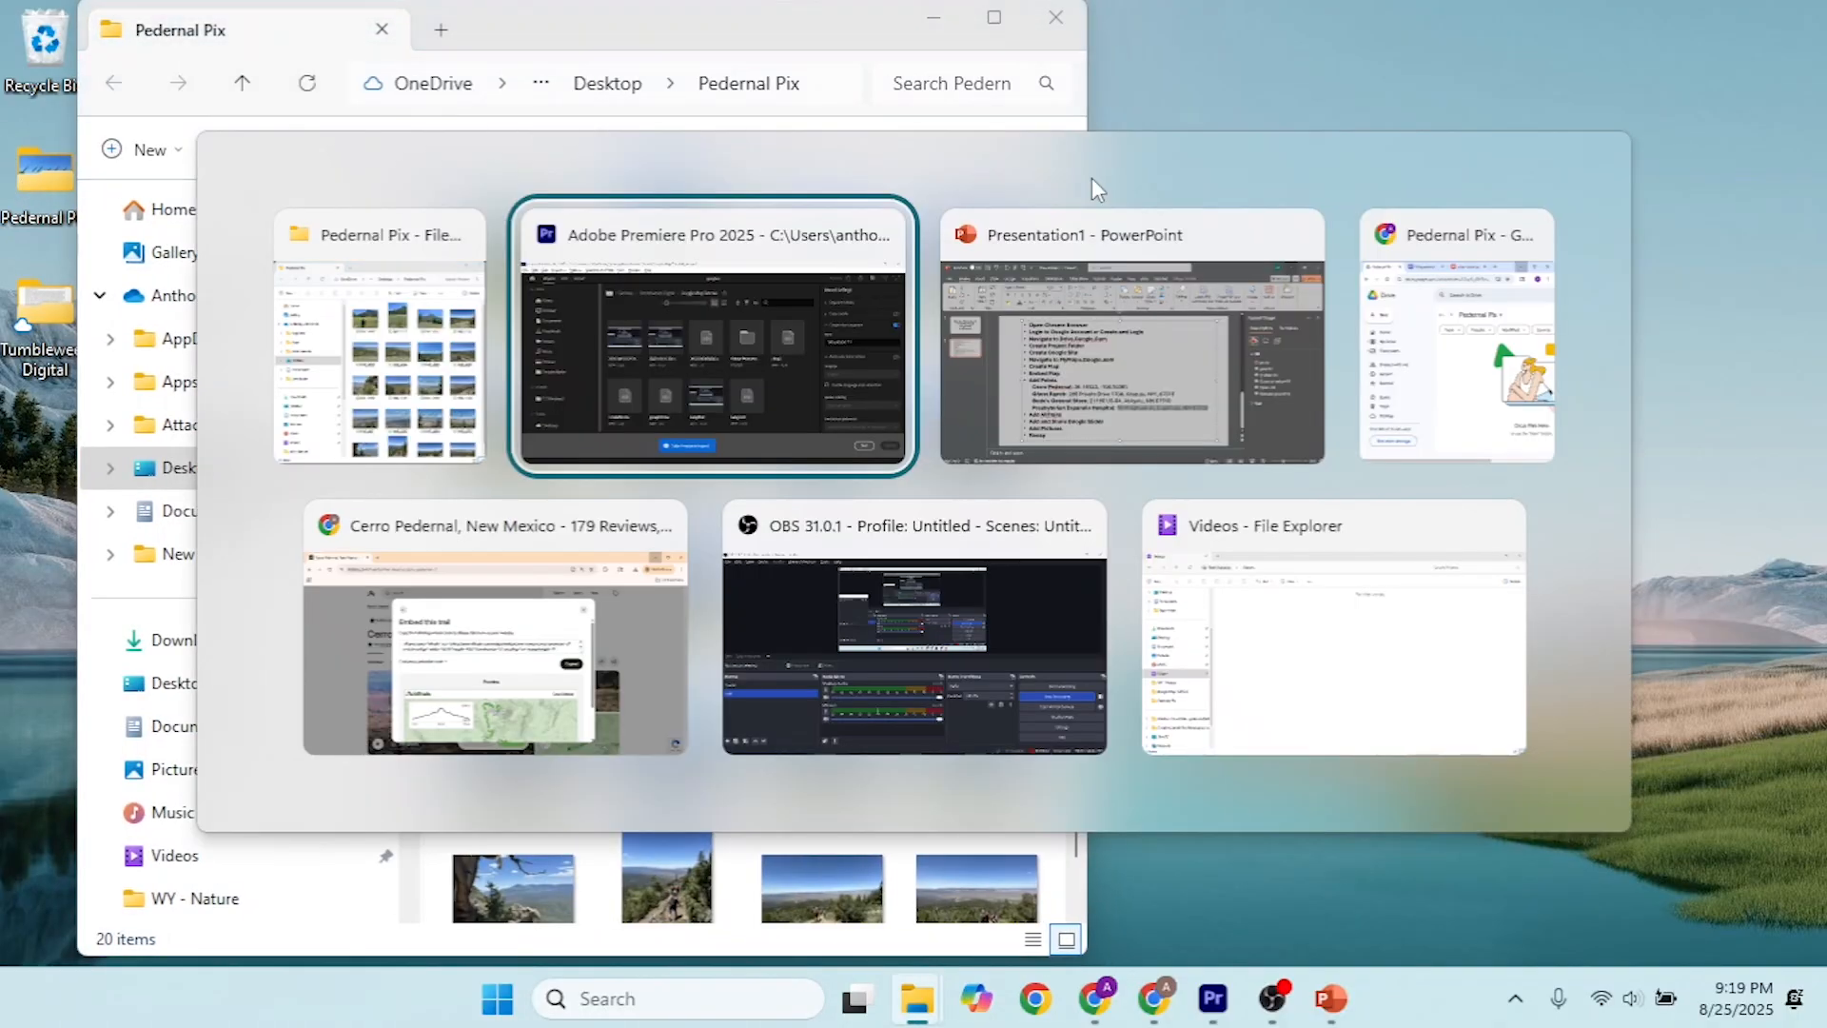
pyautogui.press('Tab')
pyautogui.press('Tab')
pyautogui.moveTo(1158, 86); pyautogui.dragTo(1710, 25)
# Step: Upload IMG_4268, IMG_4274, IMG_4284, IMG_4285 and IMG_4296 to the Pedernal Pix folder in Drive, and maximize the Drive window
pyautogui.click(666, 270)
pyautogui.click(523, 267)
pyautogui.keyDown('ctrl'); pyautogui.click(695, 270); pyautogui.keyUp('ctrl')
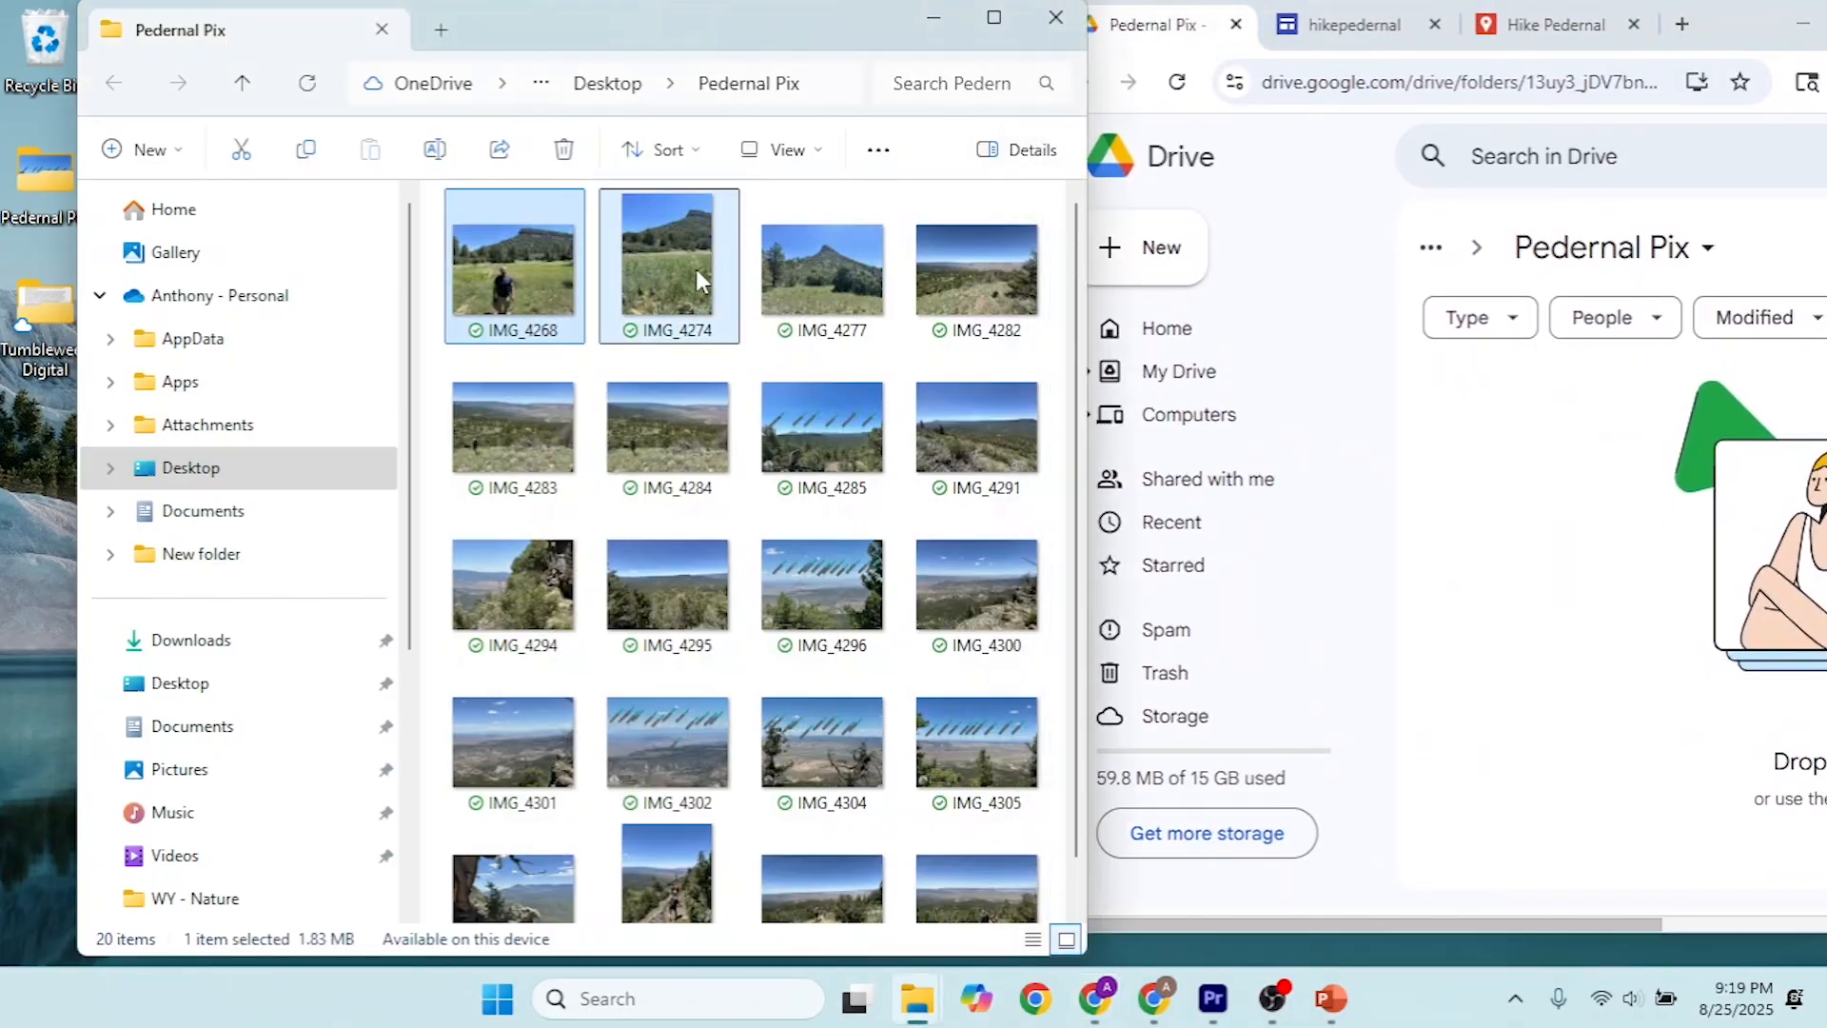
pyautogui.keyDown('ctrl'); pyautogui.click(675, 445); pyautogui.keyUp('ctrl')
pyautogui.keyDown('ctrl'); pyautogui.click(822, 433); pyautogui.keyUp('ctrl')
pyautogui.keyDown('ctrl'); pyautogui.click(851, 560); pyautogui.keyUp('ctrl')
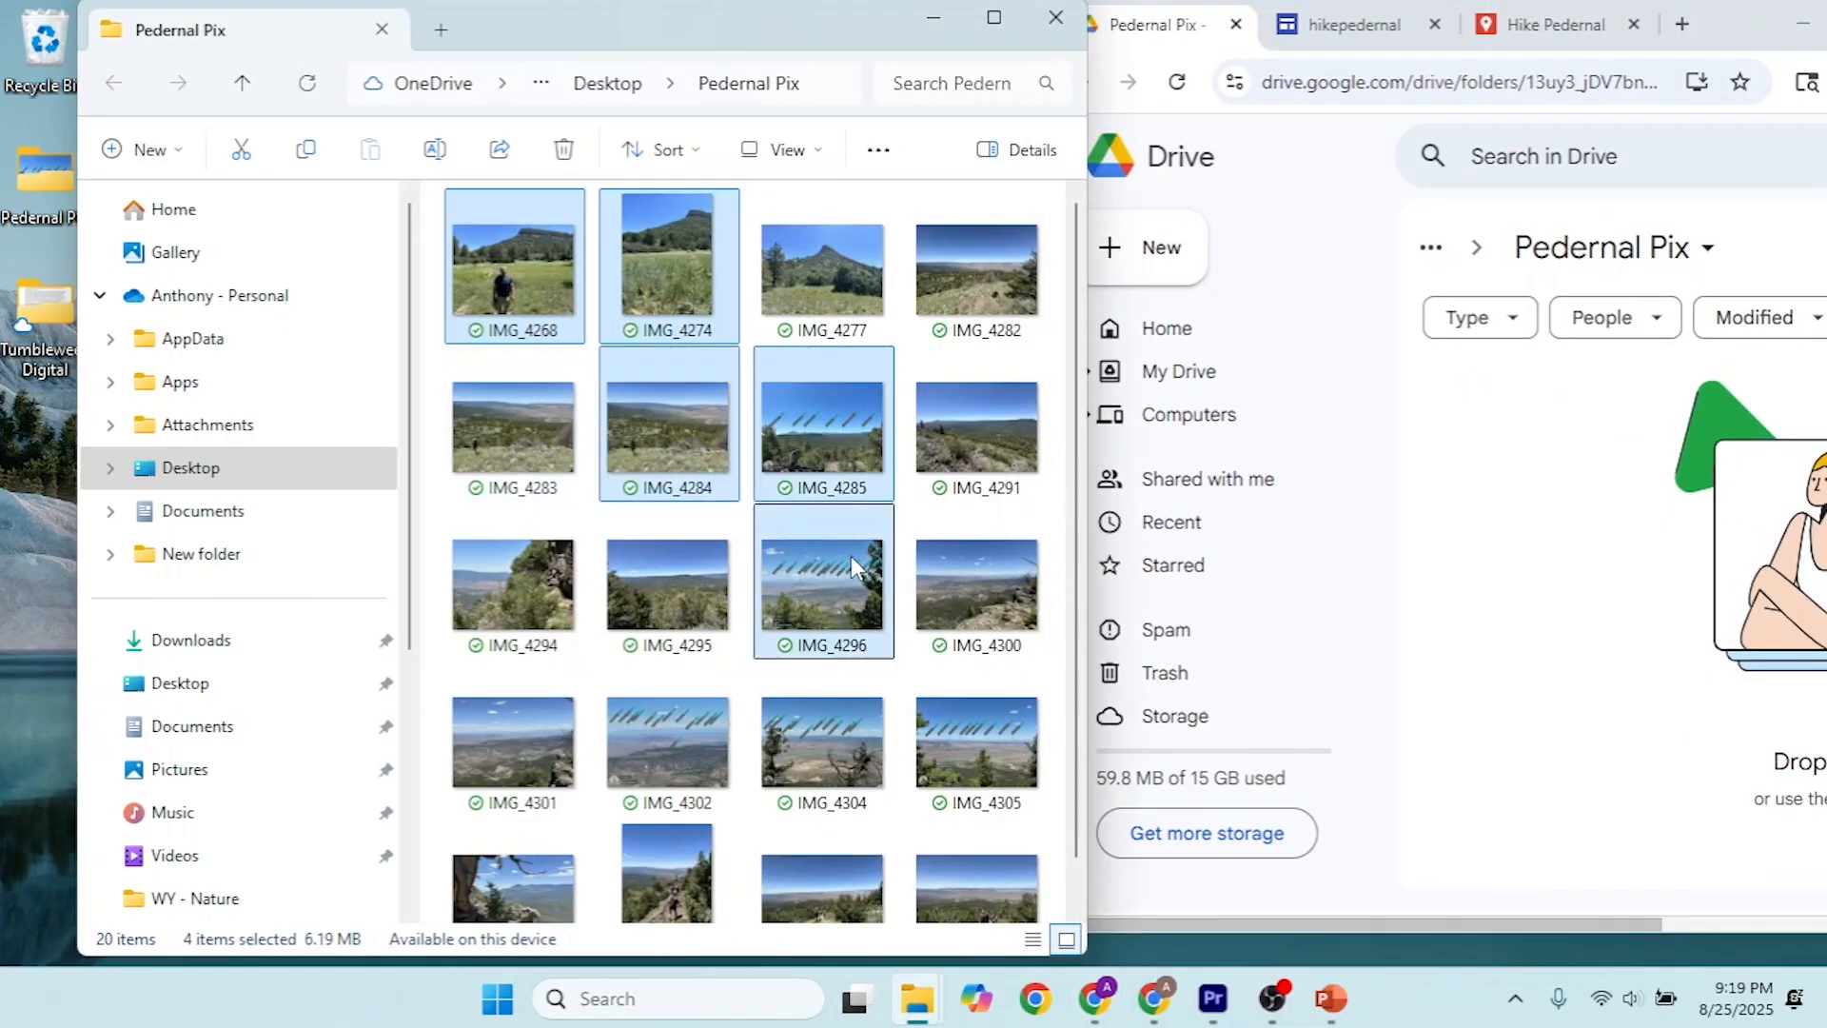
pyautogui.moveTo(823, 585); pyautogui.dragTo(1609, 573)
pyautogui.moveTo(1770, 44); pyautogui.dragTo(1428, 0)
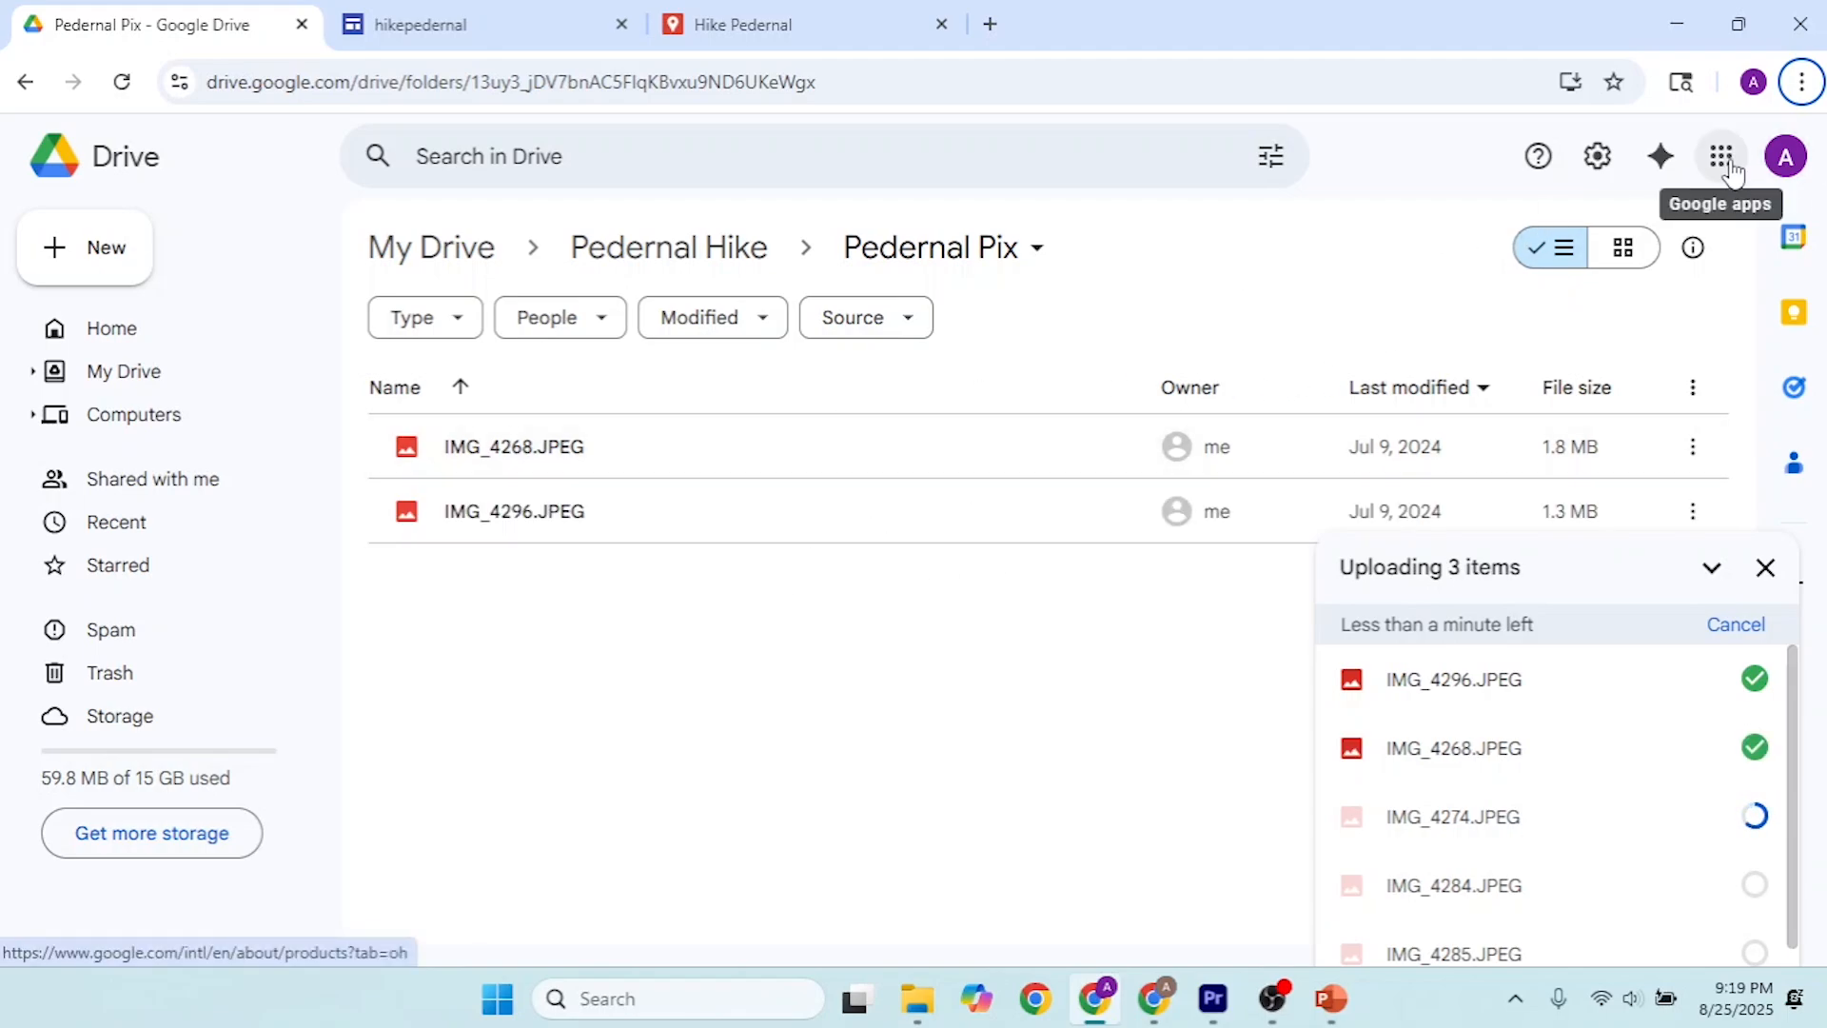
pyautogui.scroll(-1, 1579, 873)
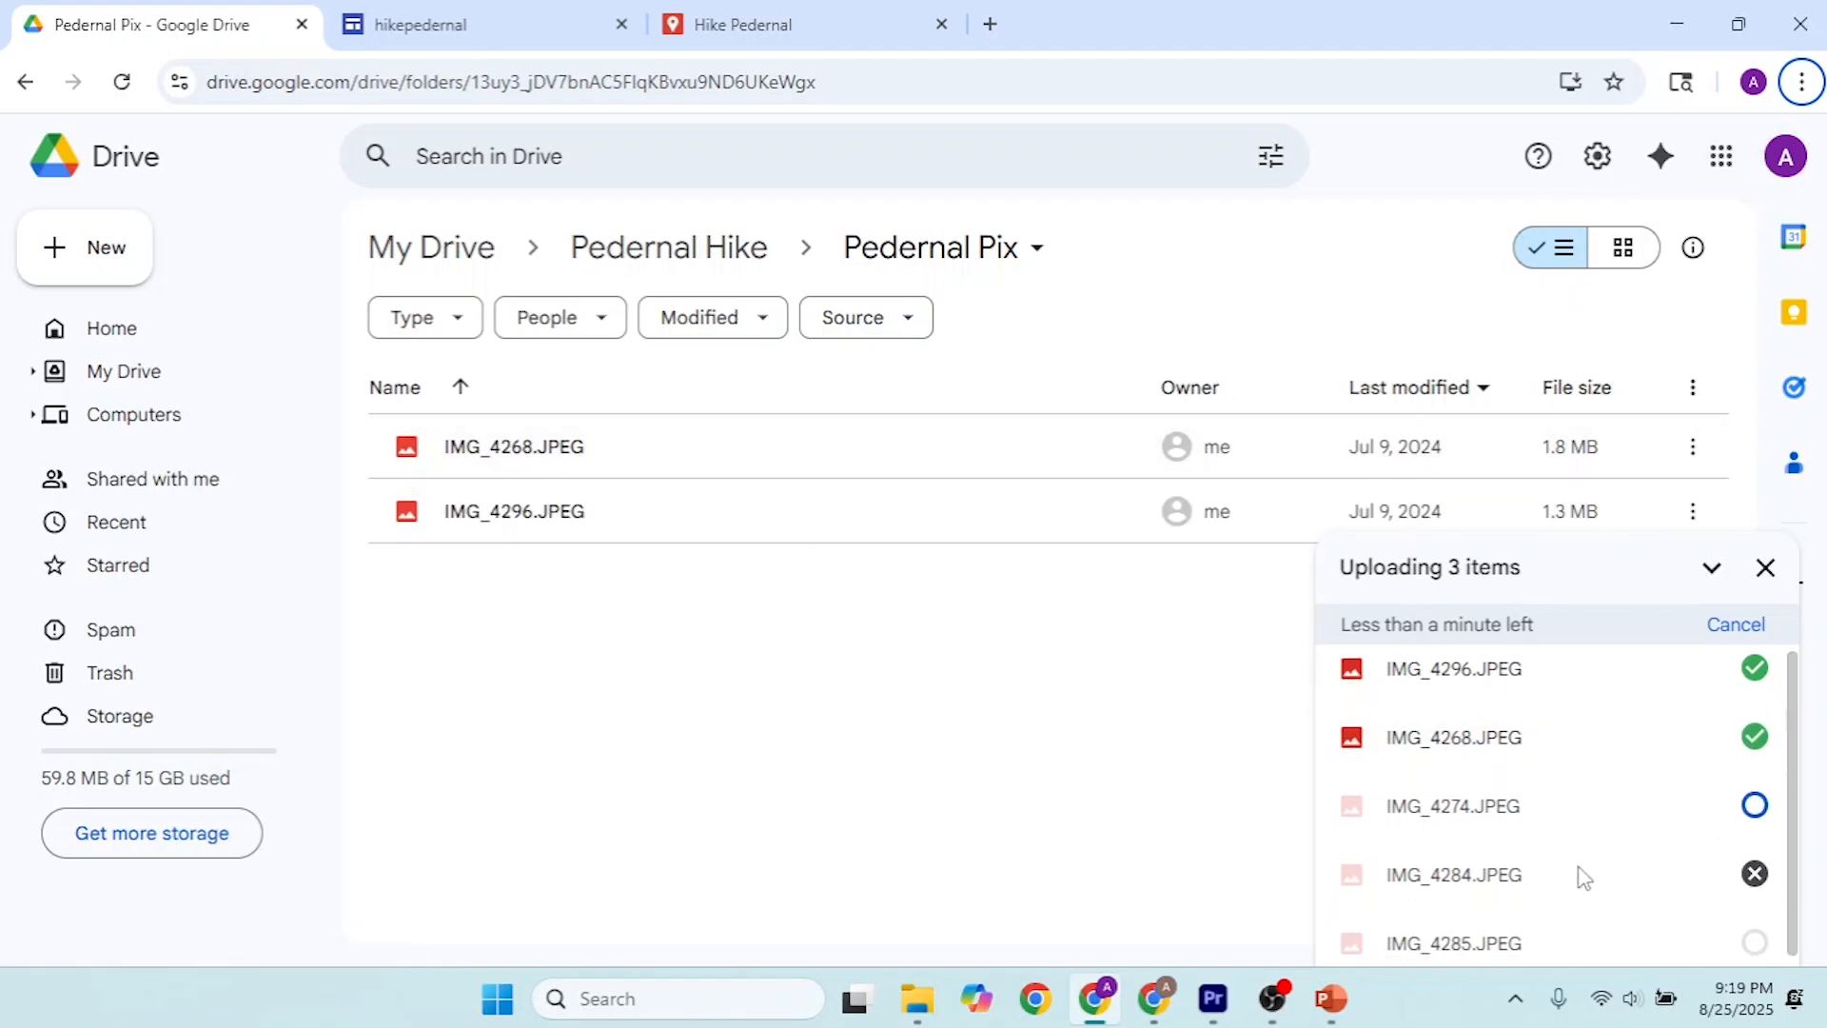
# Step: Switch to Google Photos and open the Google Drive picker for adding photos
pyautogui.click(1724, 167)
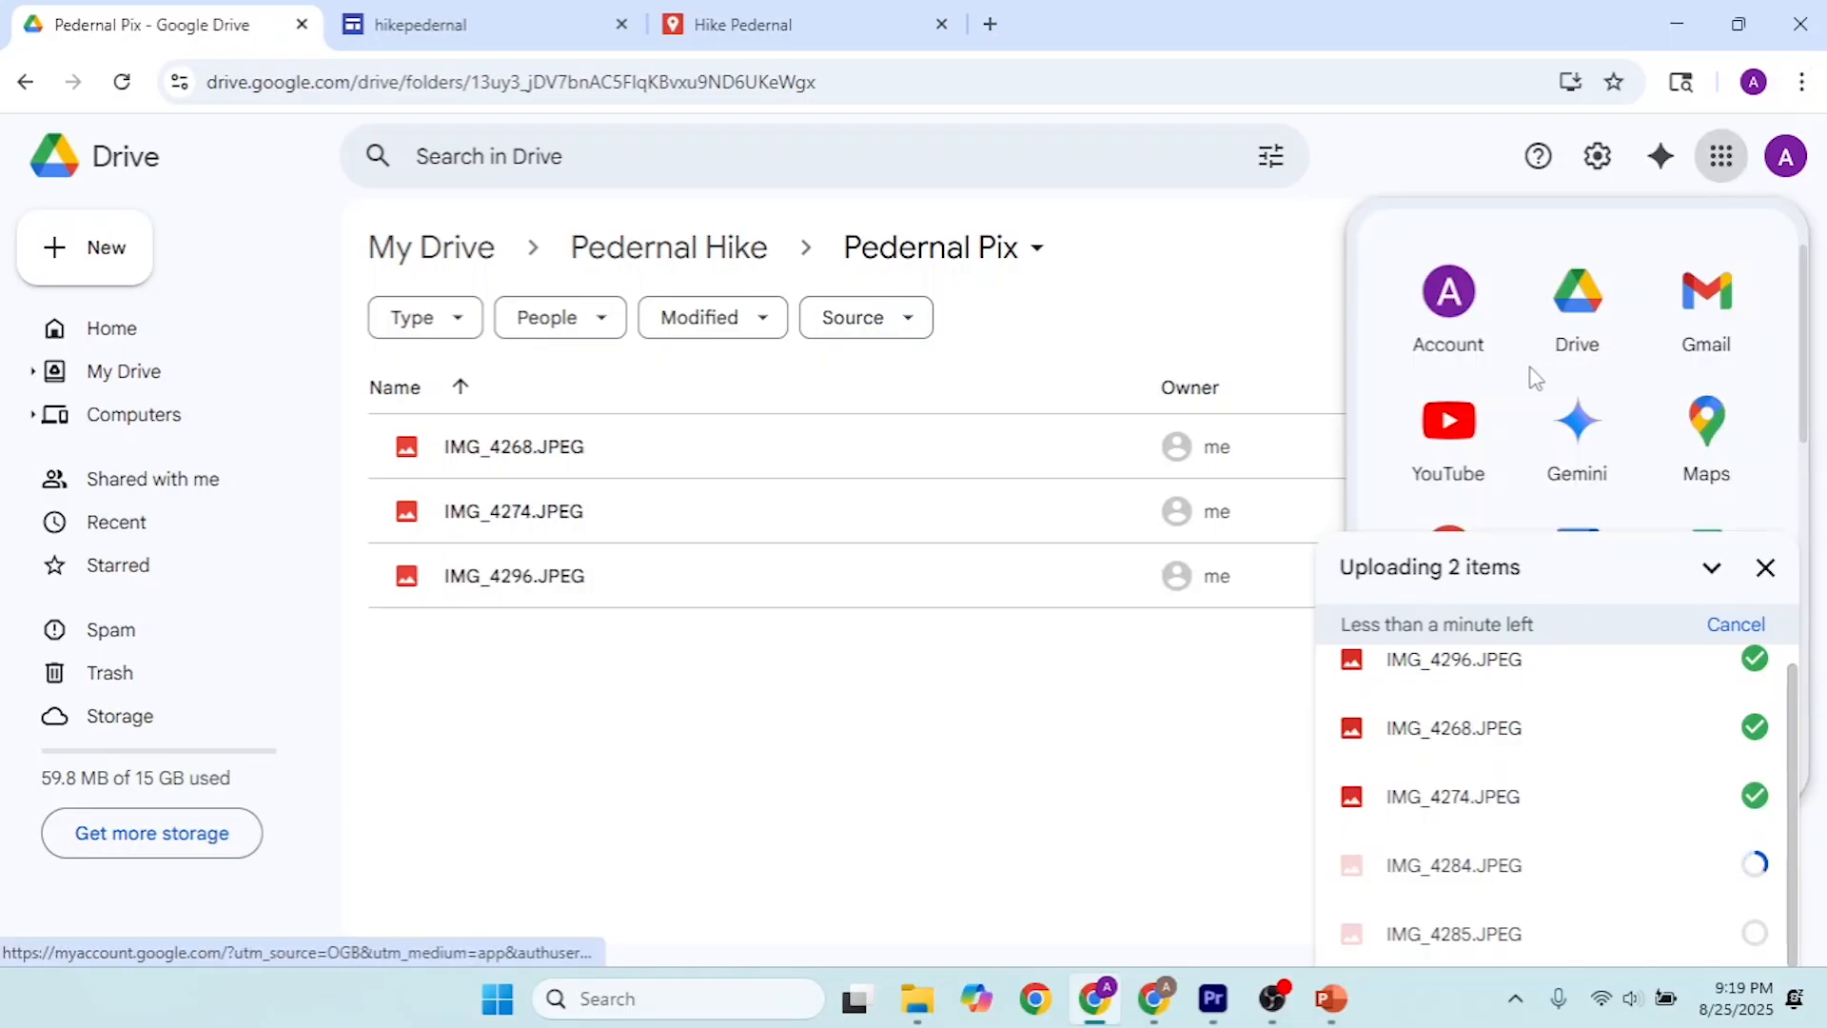
pyautogui.scroll(-4, 1542, 380)
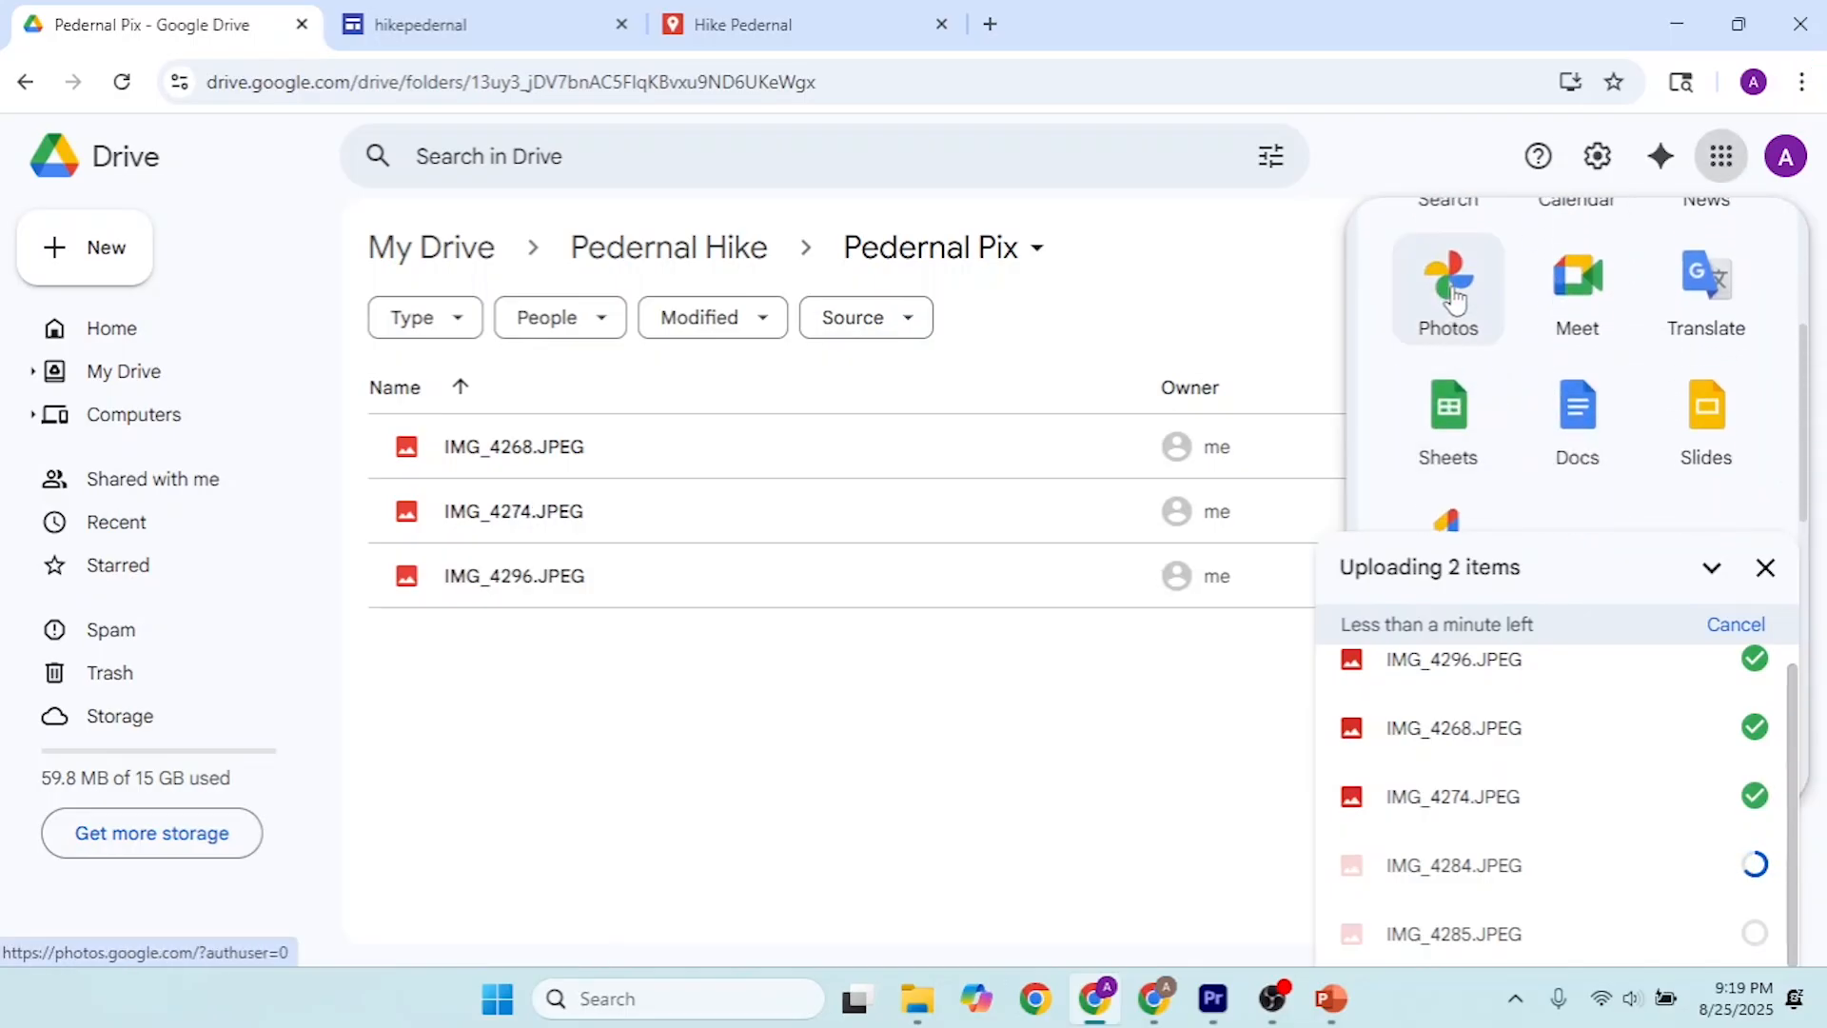
pyautogui.click(1455, 300)
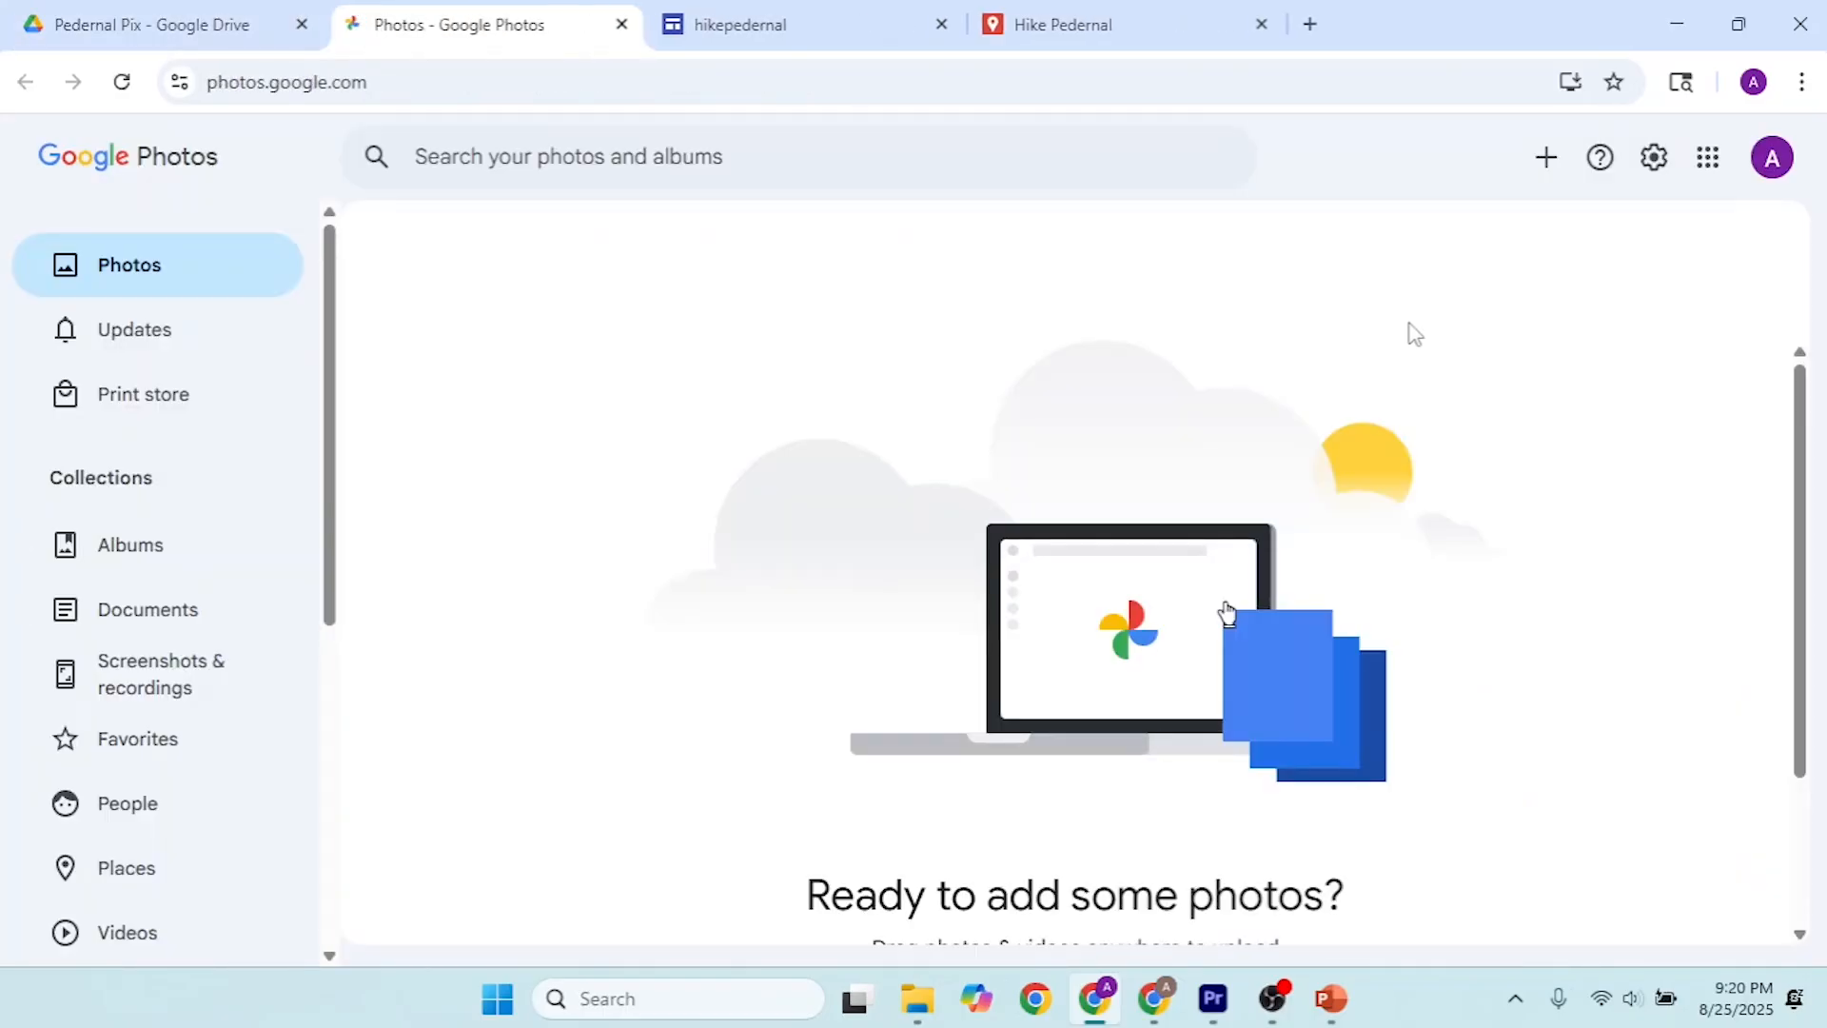
pyautogui.click(1547, 171)
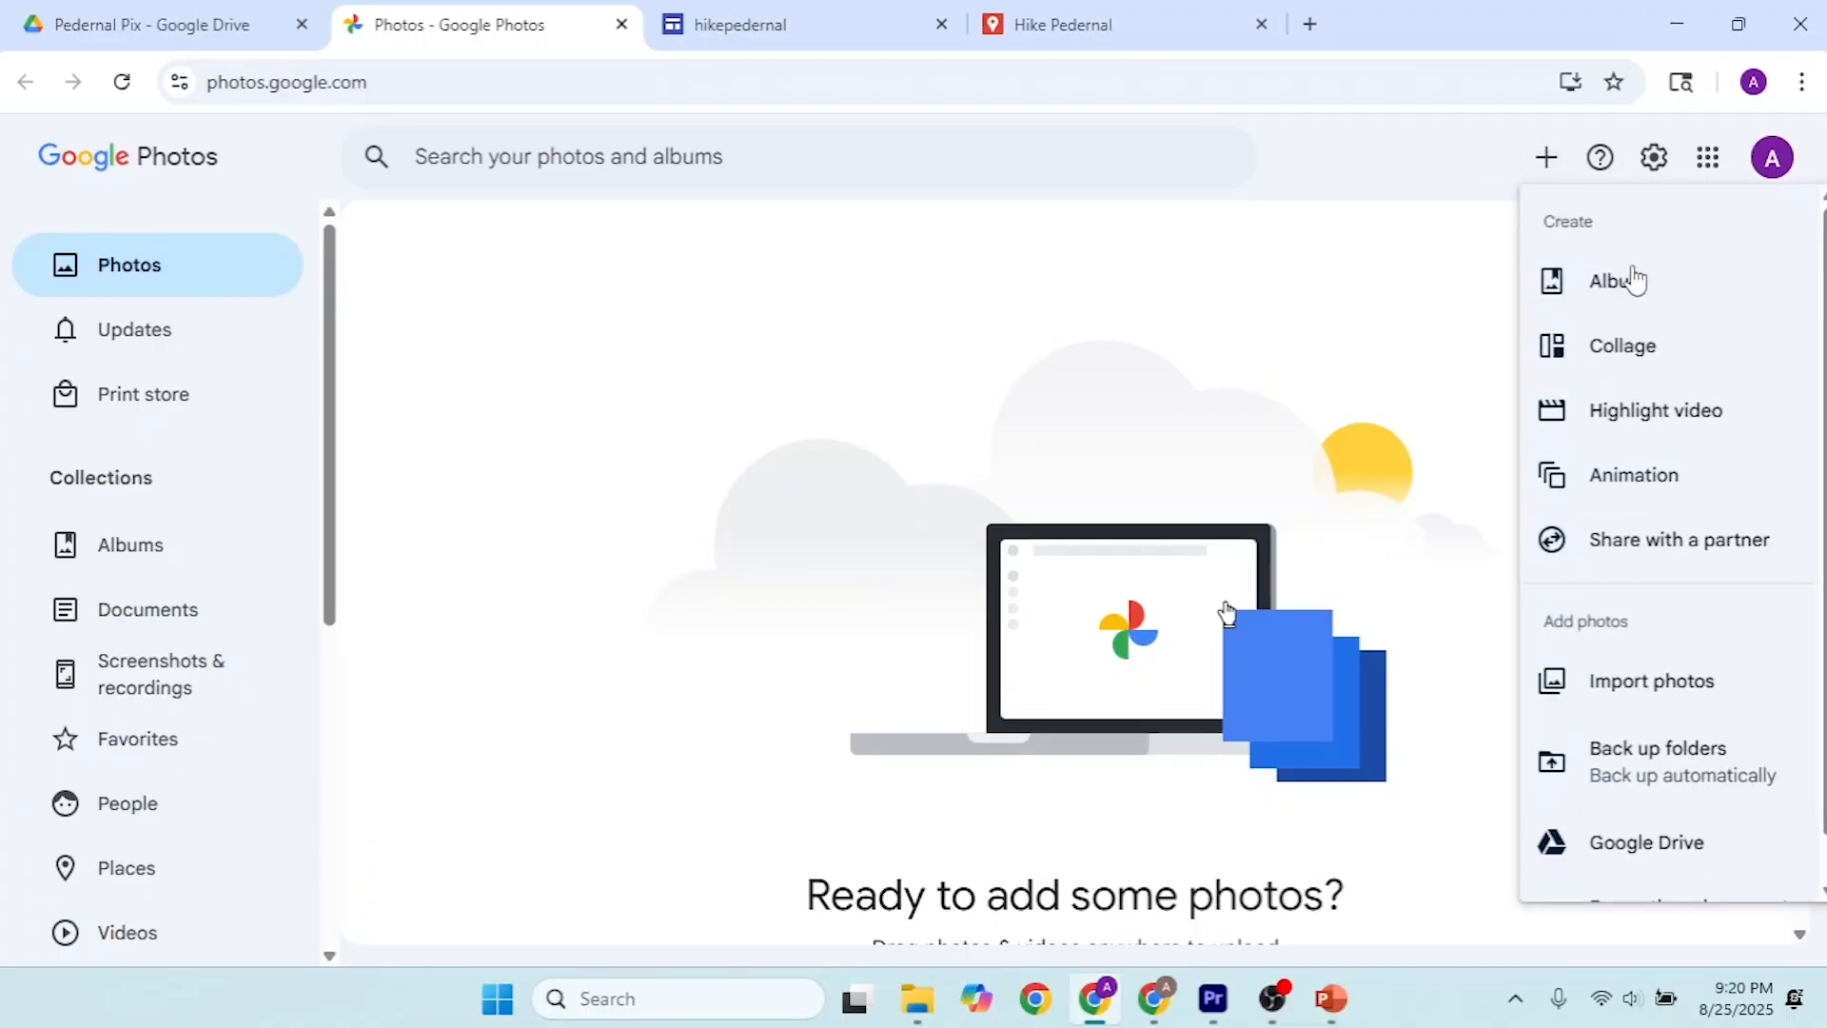
pyautogui.click(1661, 847)
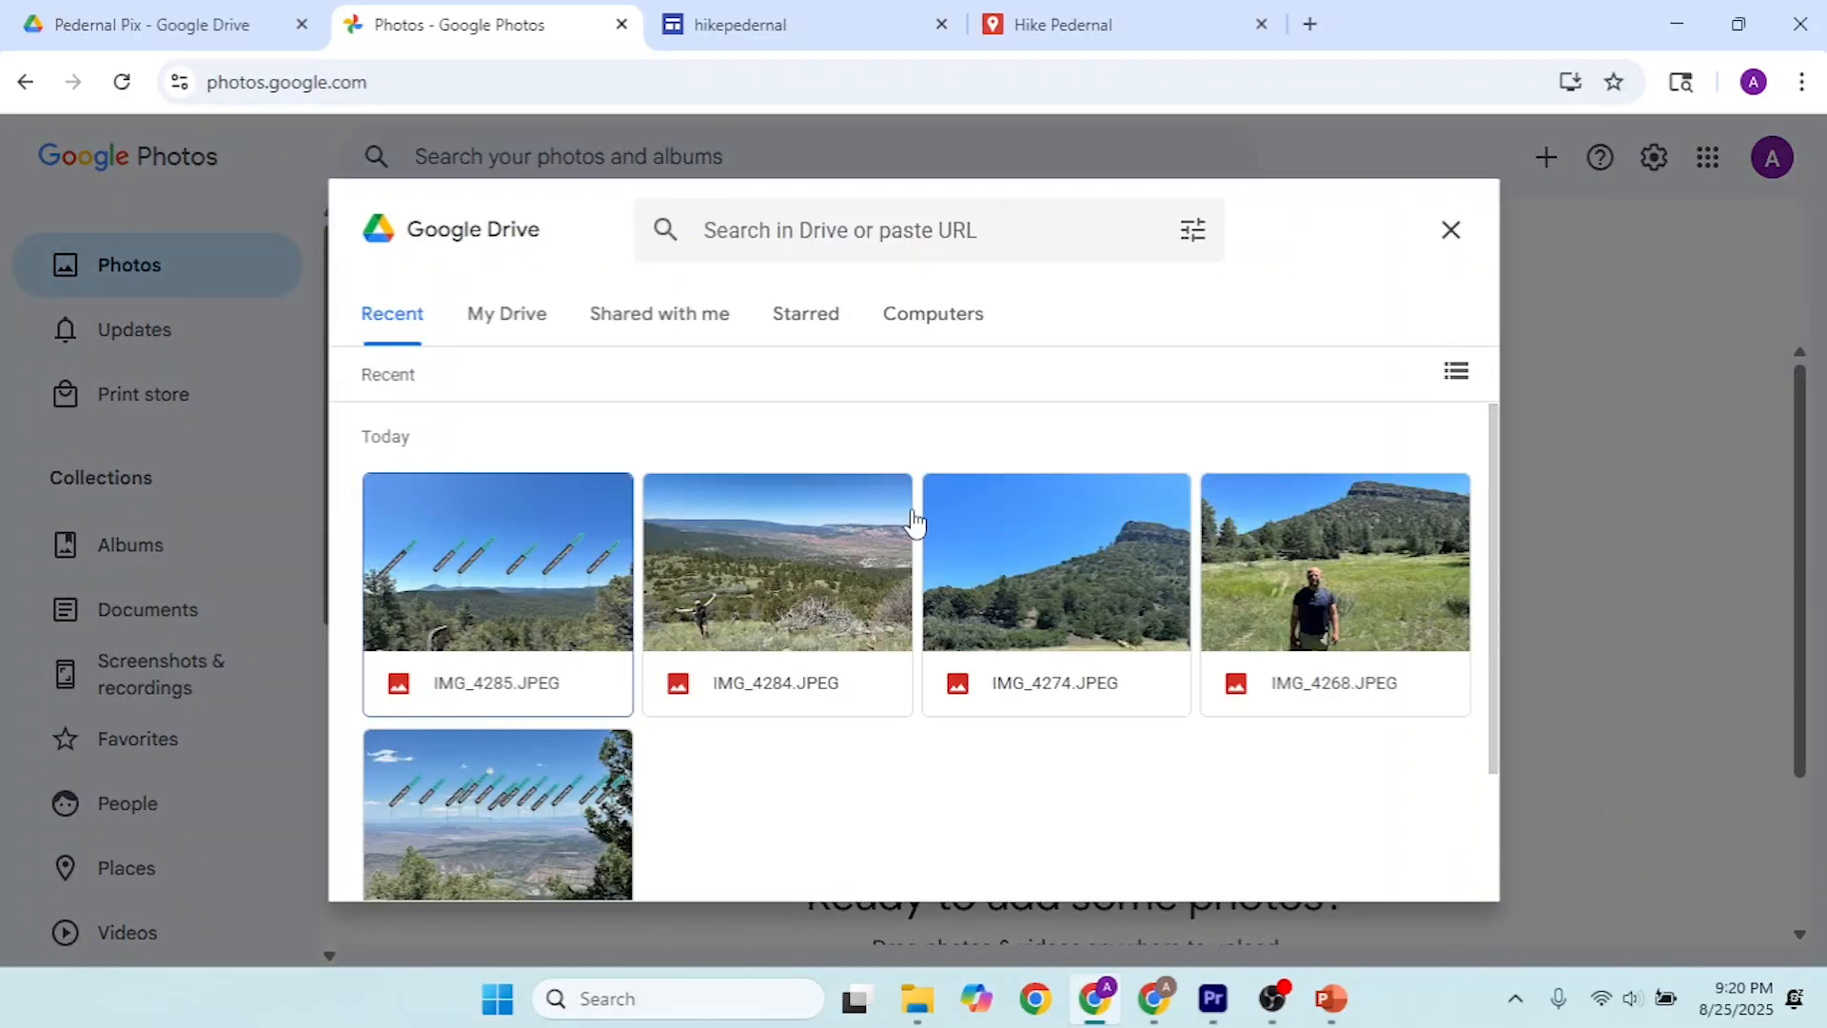
# Step: Import IMG_4285, IMG_4284, IMG_4274, IMG_4268 and IMG_4296 from Google Drive into Google Photos
pyautogui.scroll(-2, 910, 530)
pyautogui.scroll(2, 705, 579)
pyautogui.click(530, 603)
pyautogui.click(772, 585)
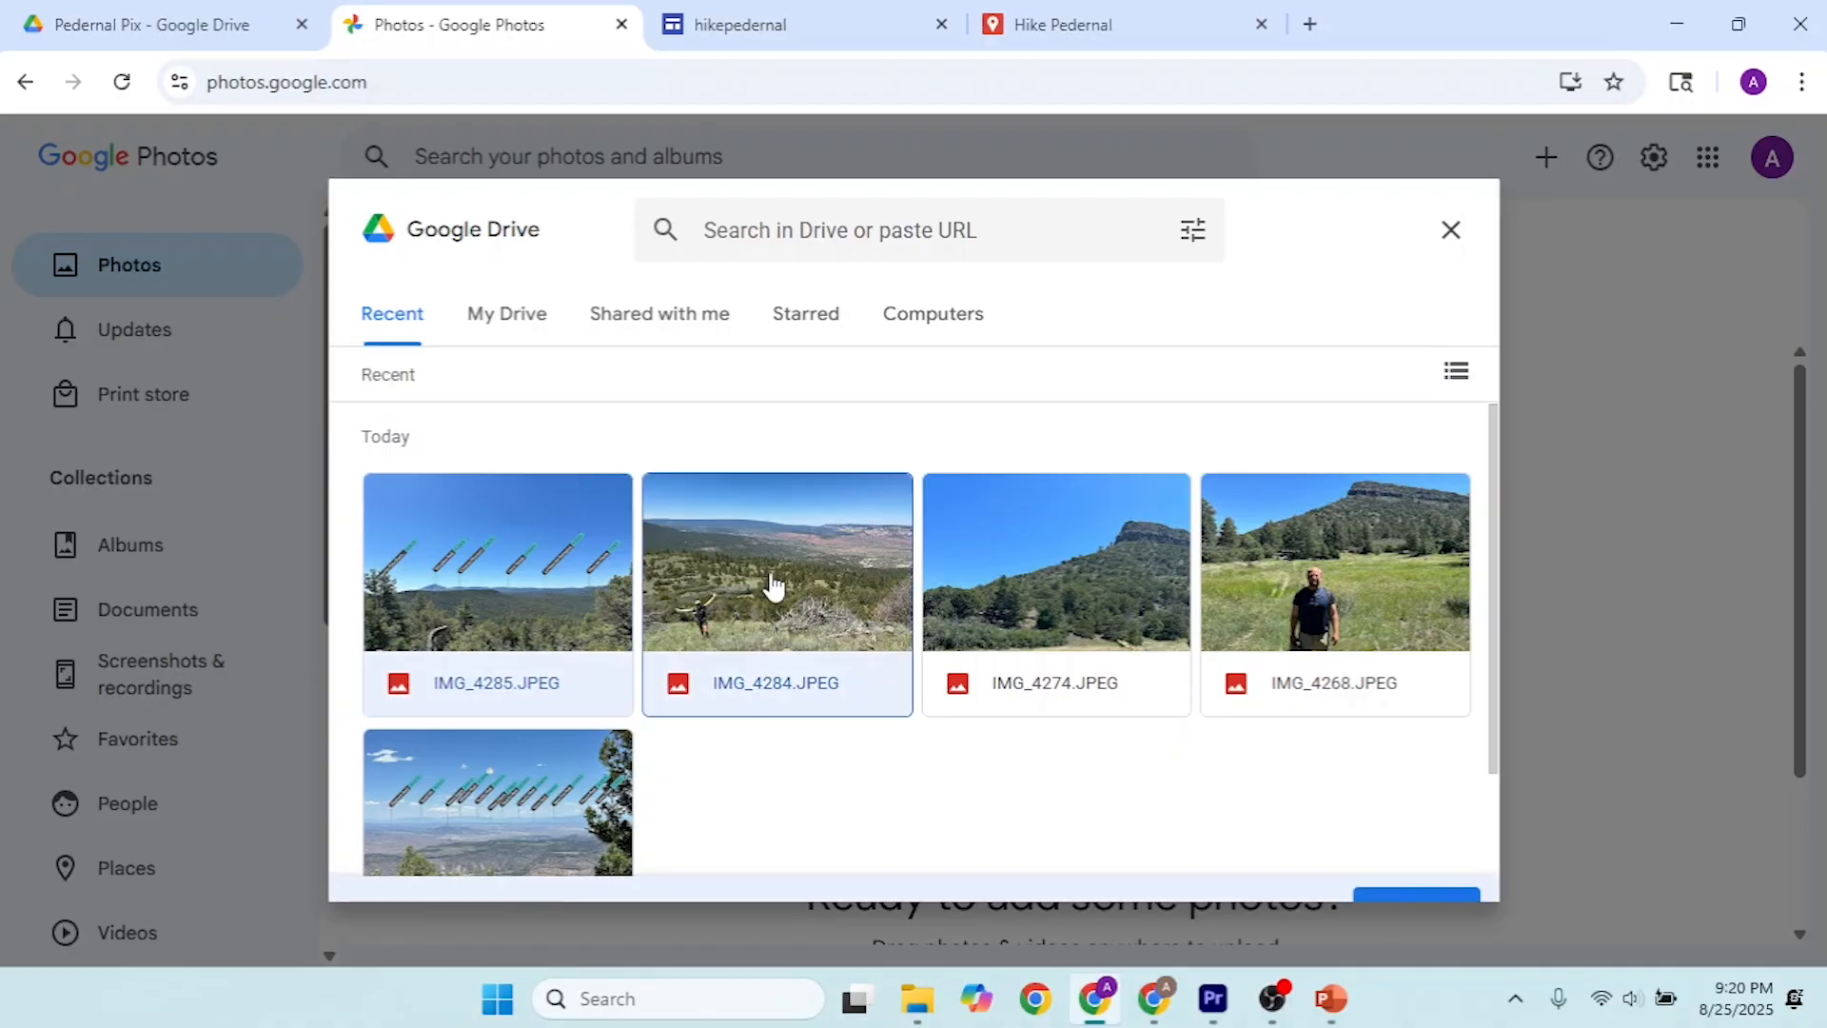
pyautogui.click(1051, 579)
pyautogui.click(1254, 583)
pyautogui.click(471, 807)
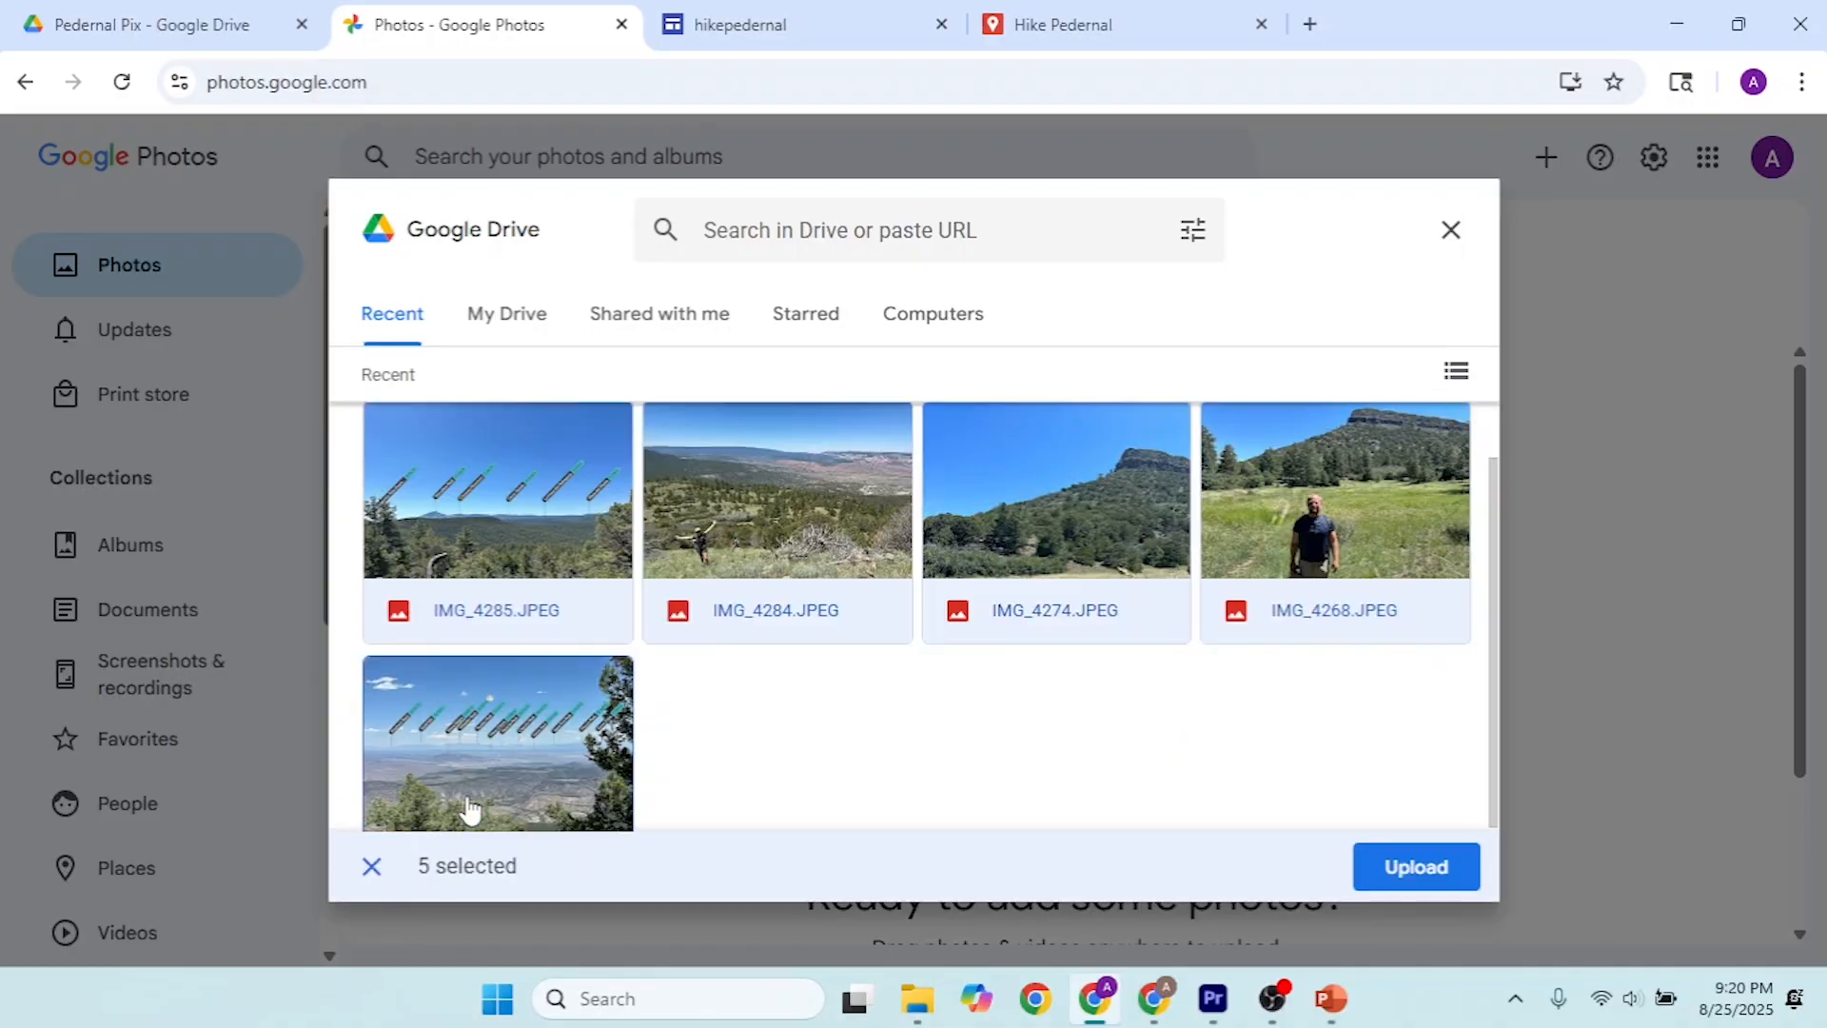
pyautogui.click(1448, 867)
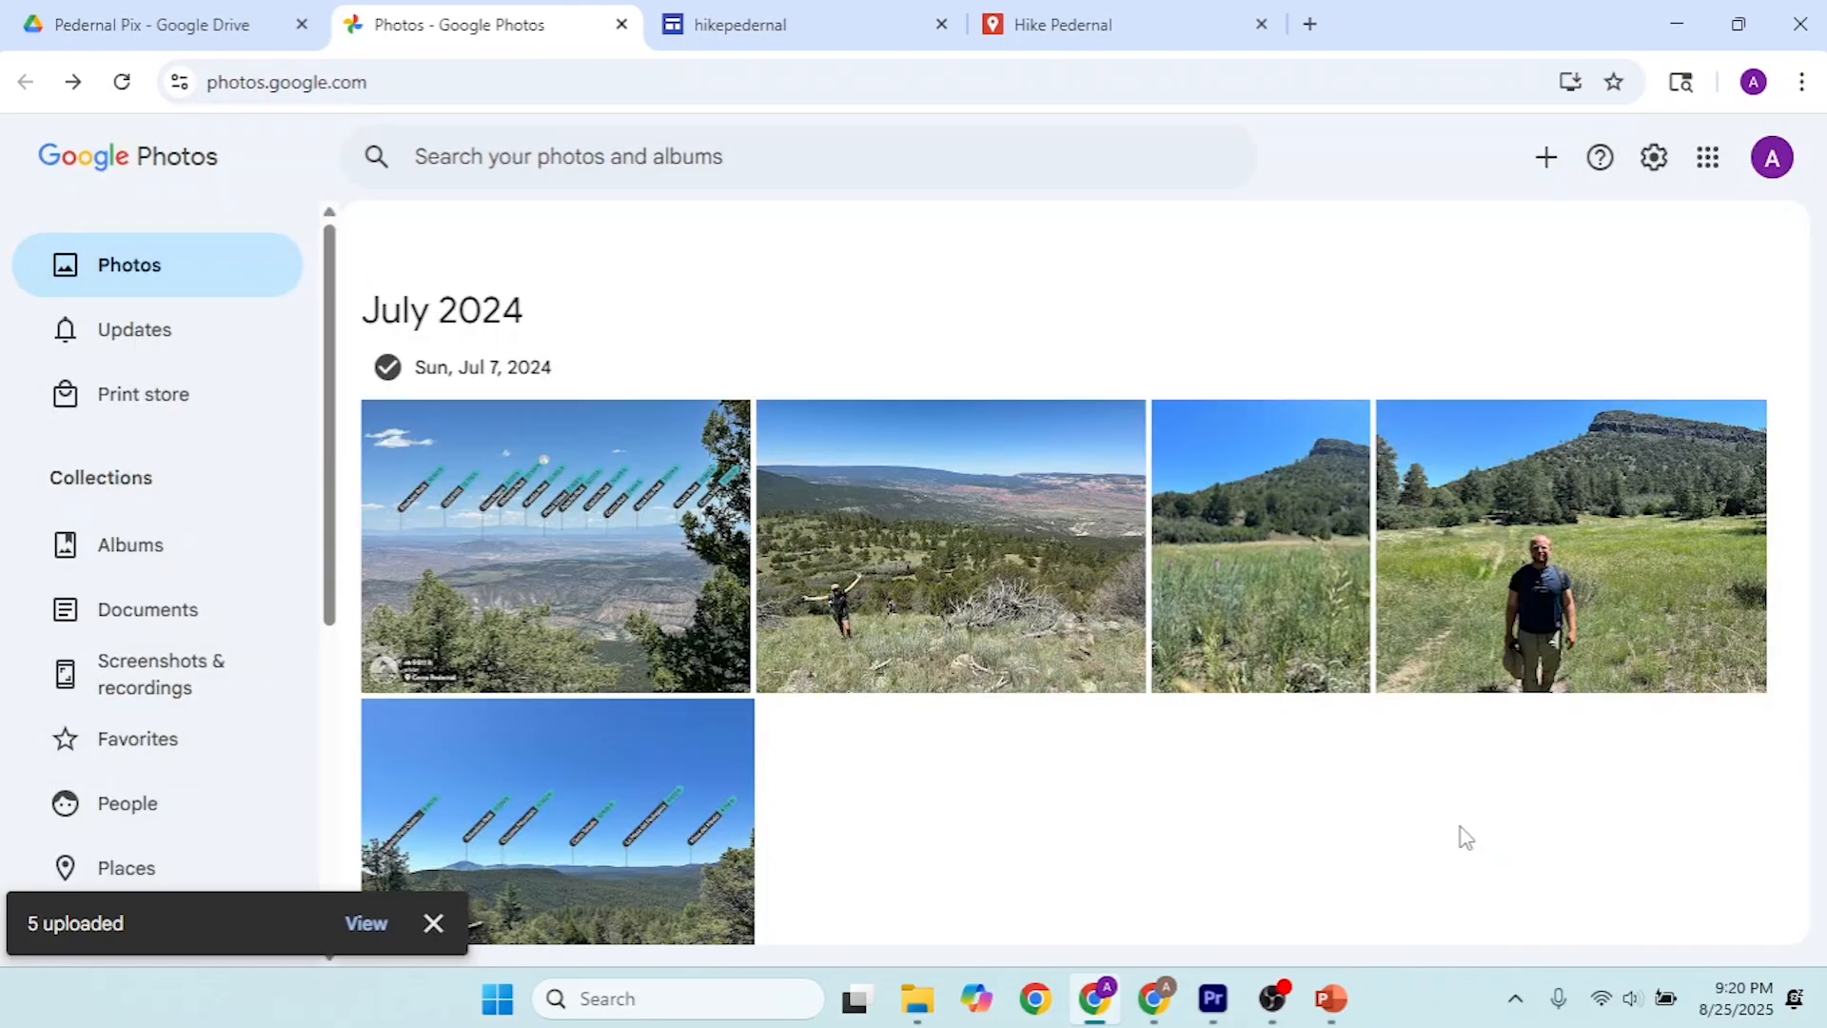
# Step: Open the photo of the hiker with outstretched arms and open its recorded location in Google Maps
pyautogui.scroll(-1, 1371, 743)
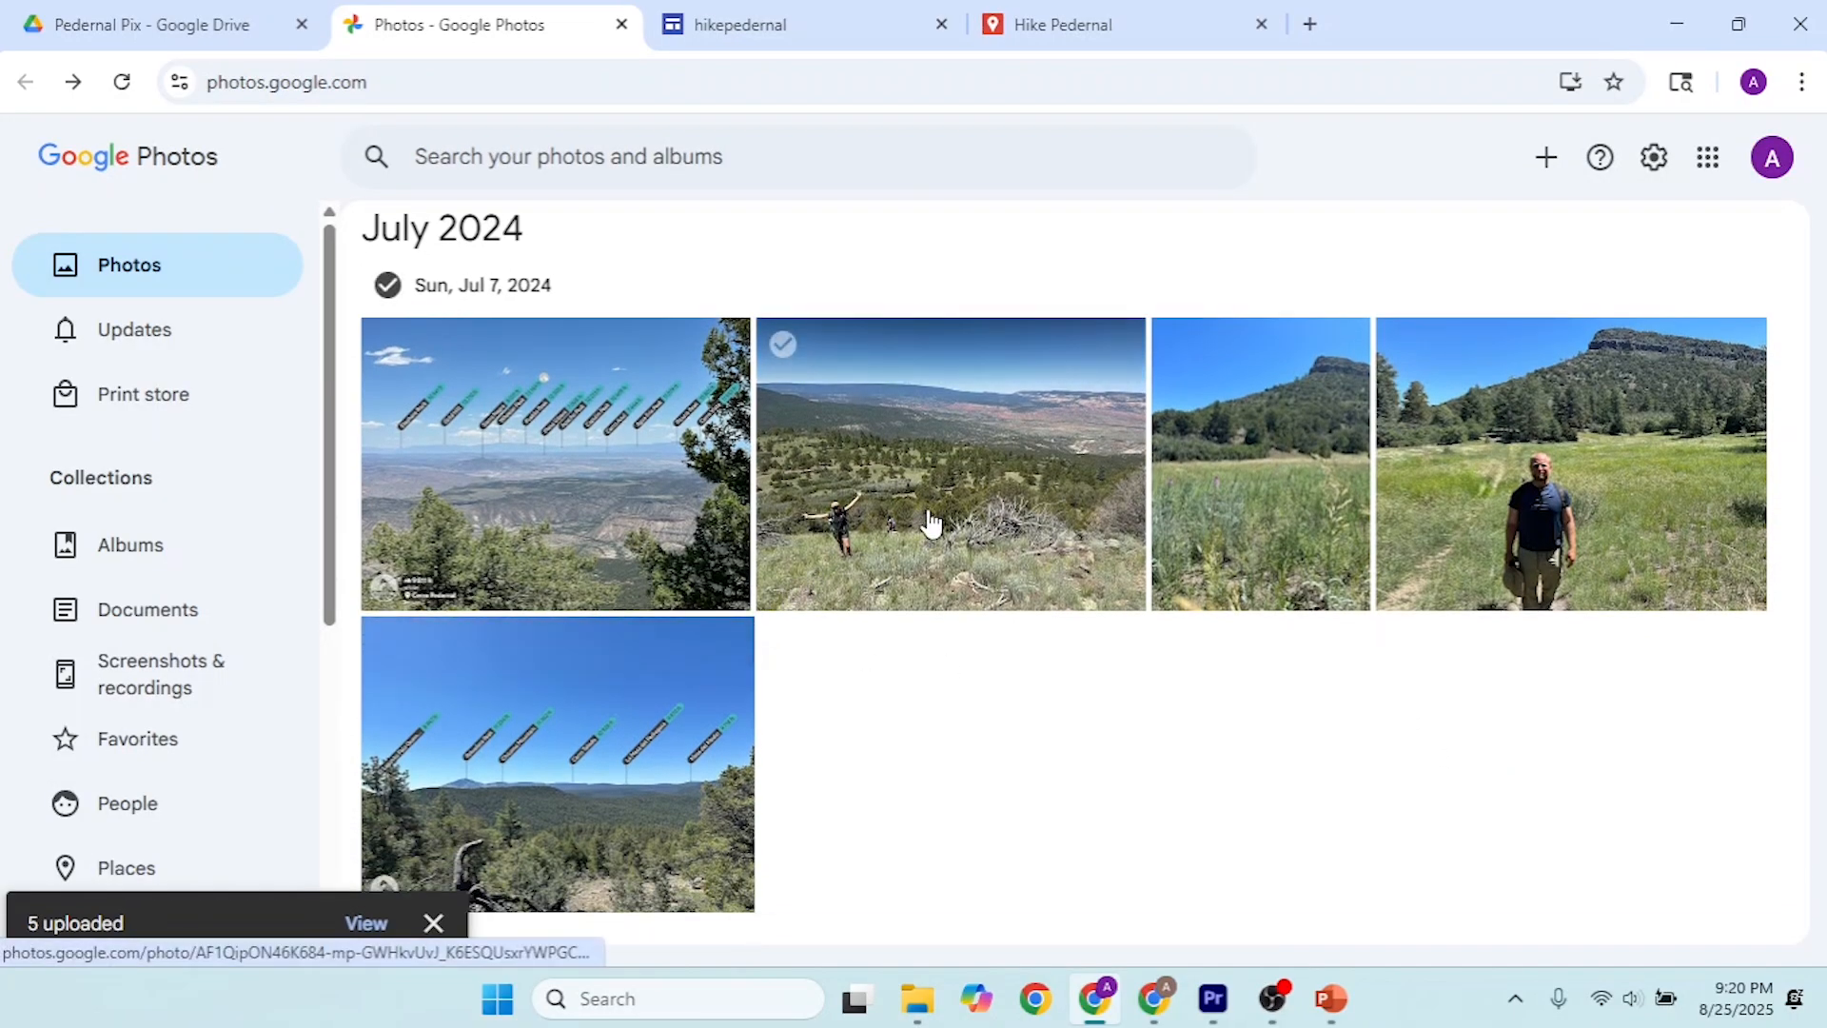
pyautogui.click(938, 461)
pyautogui.scroll(-5, 1528, 518)
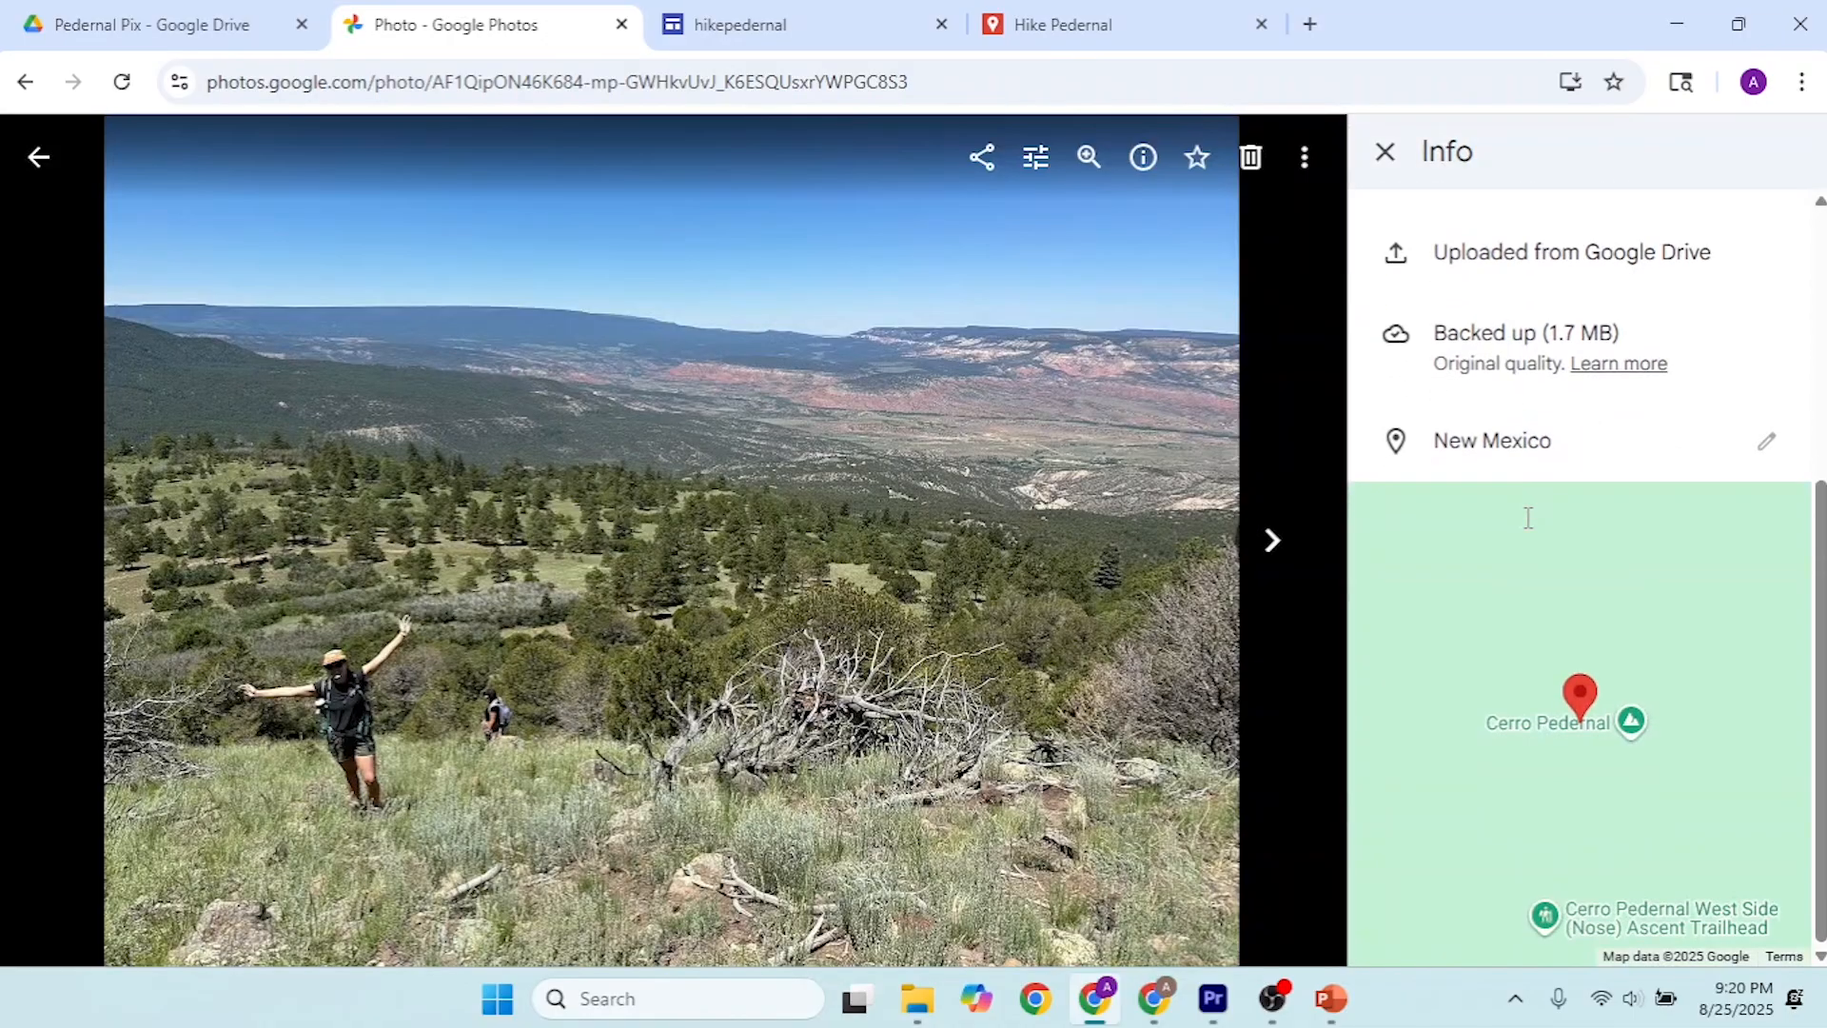
pyautogui.click(1580, 720)
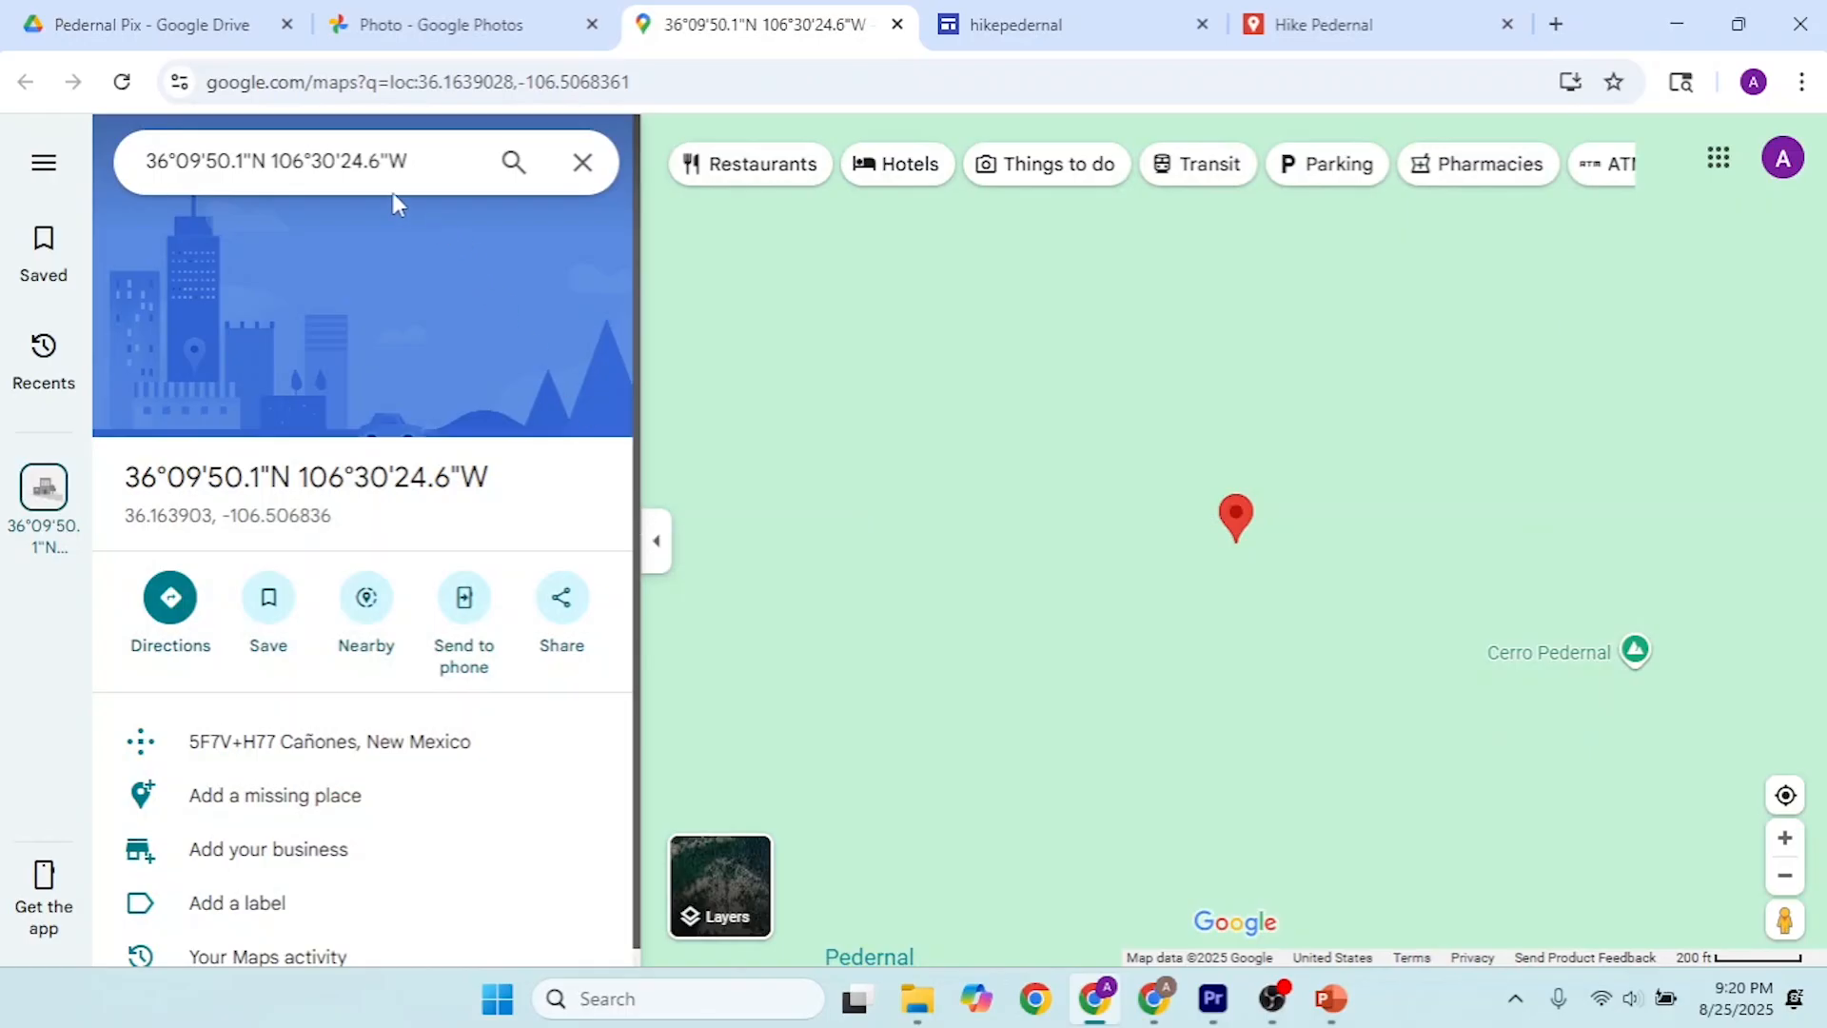
# Step: Copy the photo location's decimal coordinates, 36.163903, -106.506836, from its Google Maps place details
pyautogui.moveTo(489, 477); pyautogui.dragTo(124, 485)
pyautogui.moveTo(335, 515); pyautogui.dragTo(132, 550)
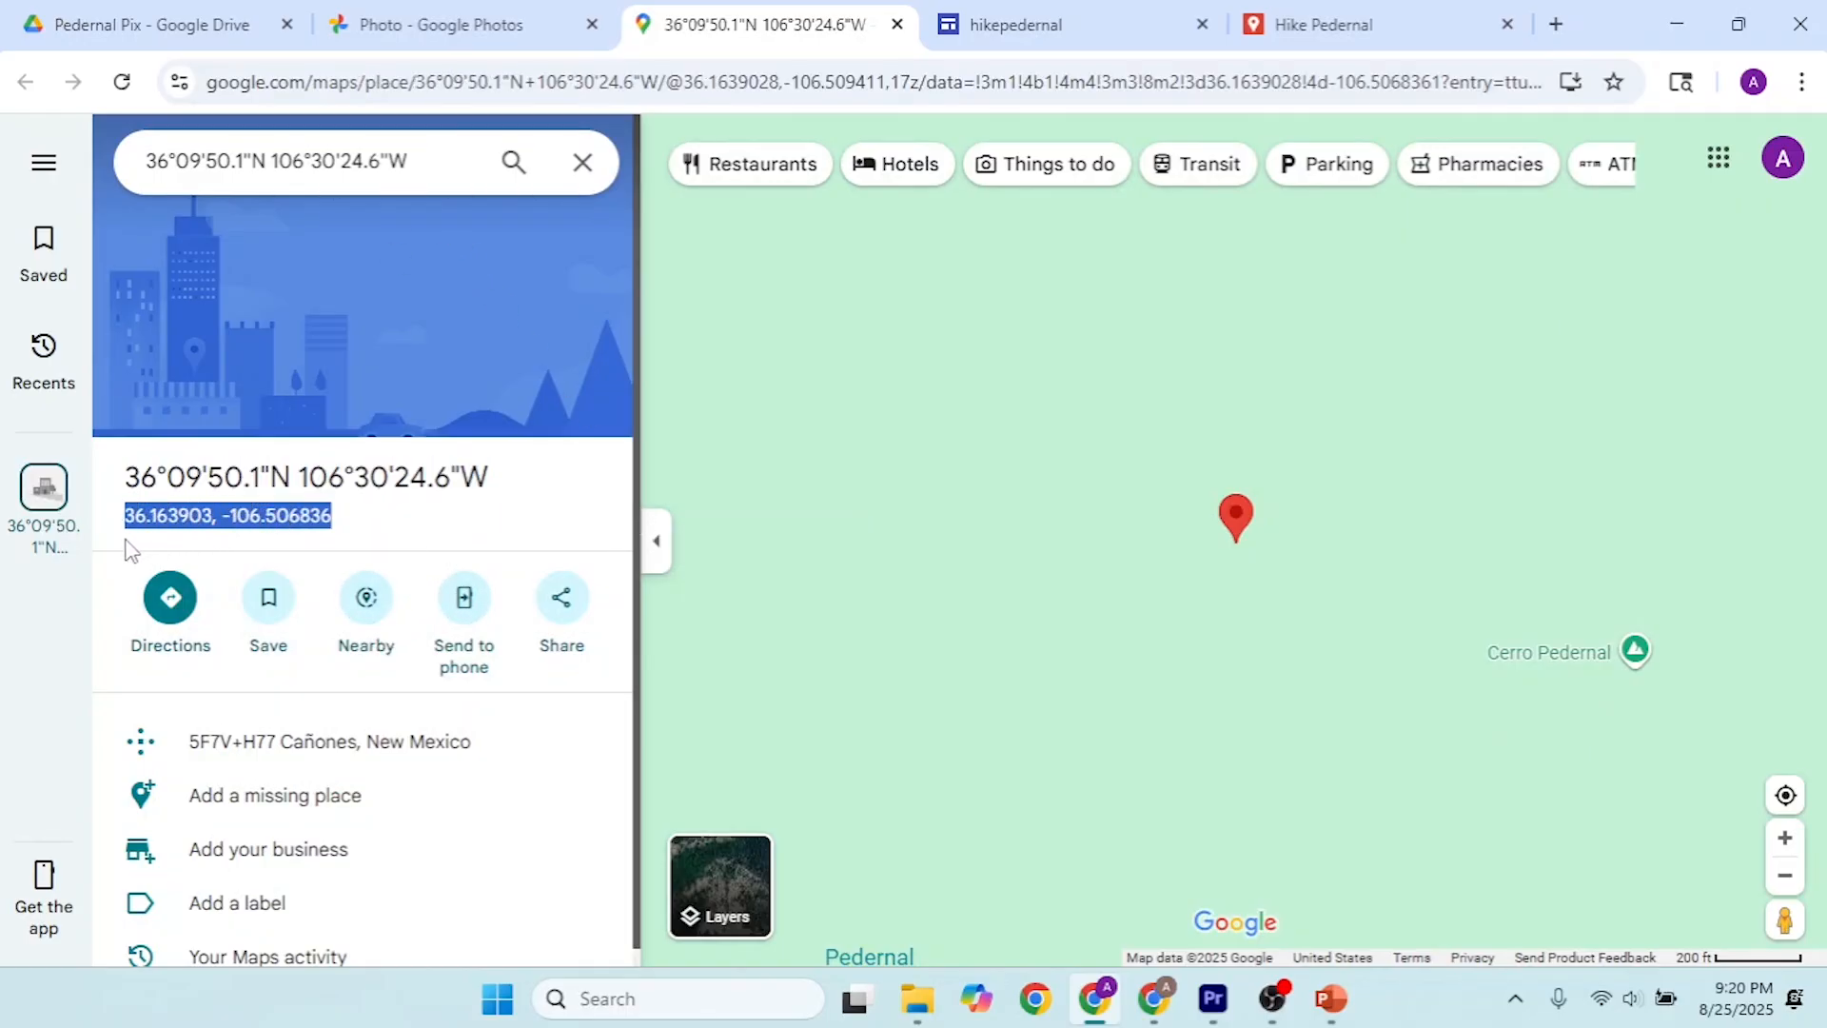
pyautogui.click(357, 478)
pyautogui.moveTo(495, 478); pyautogui.dragTo(161, 487)
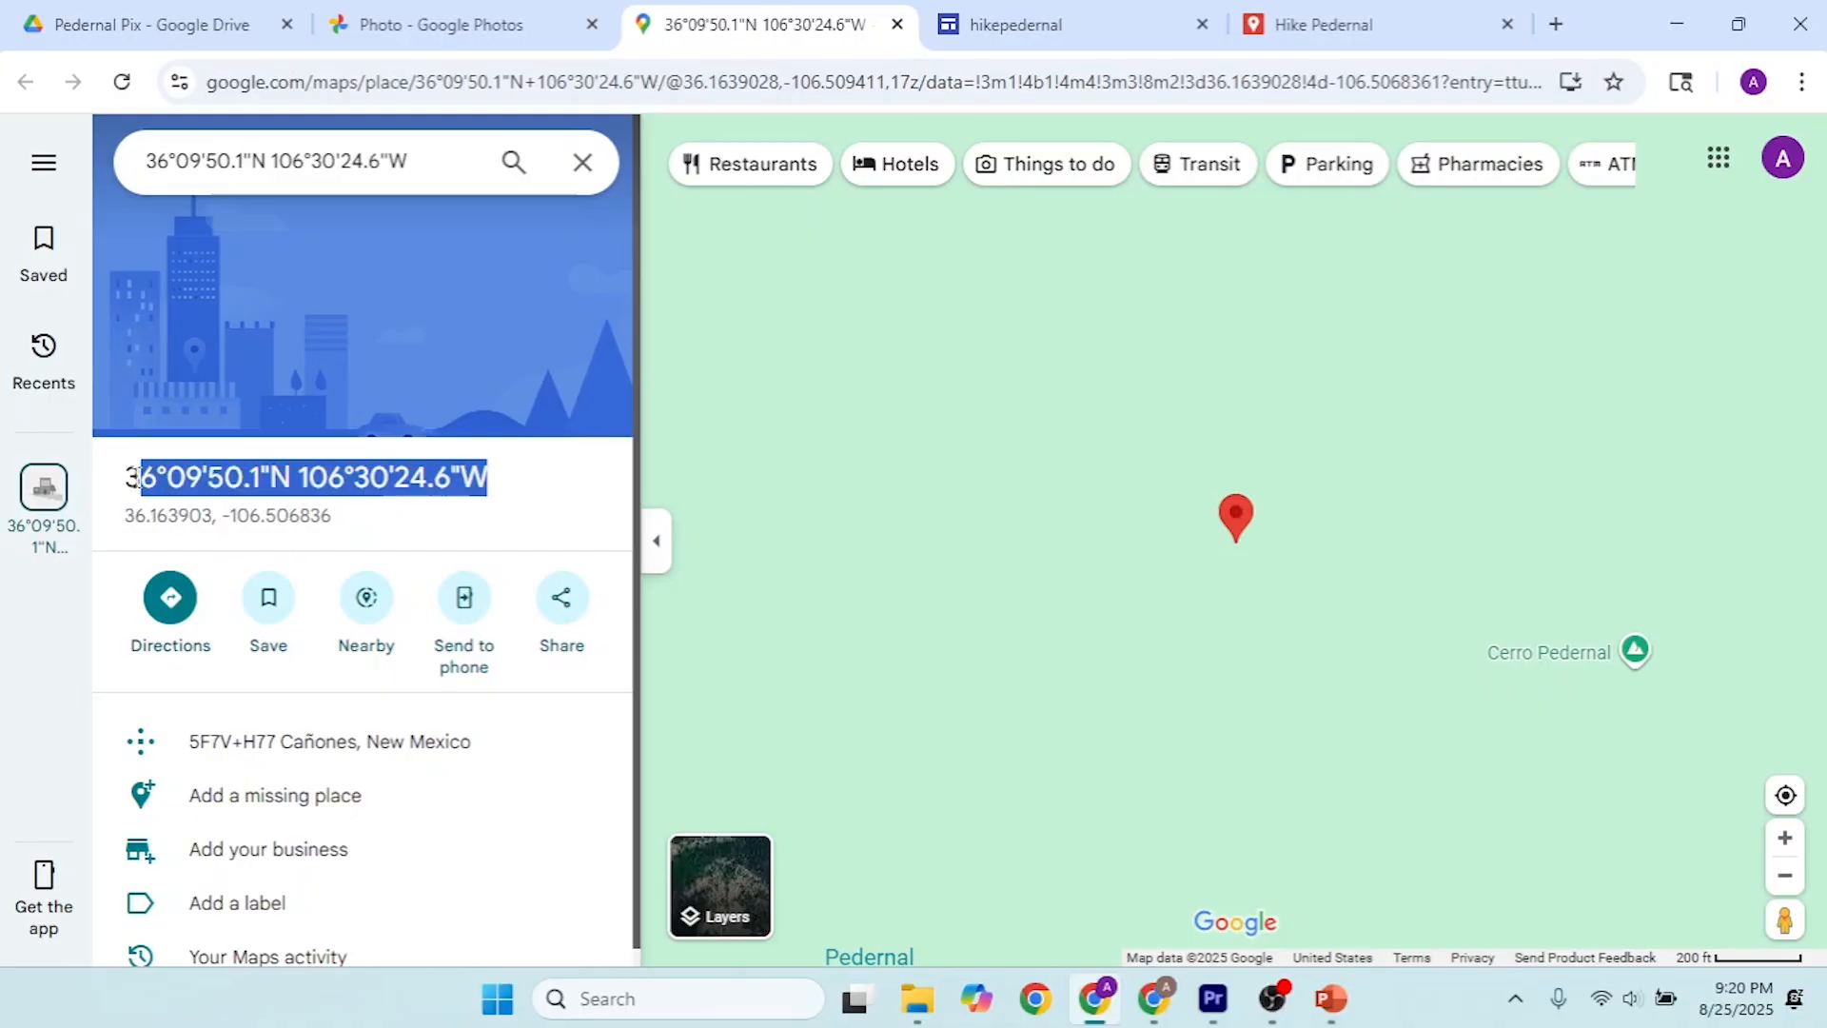
pyautogui.click(189, 504)
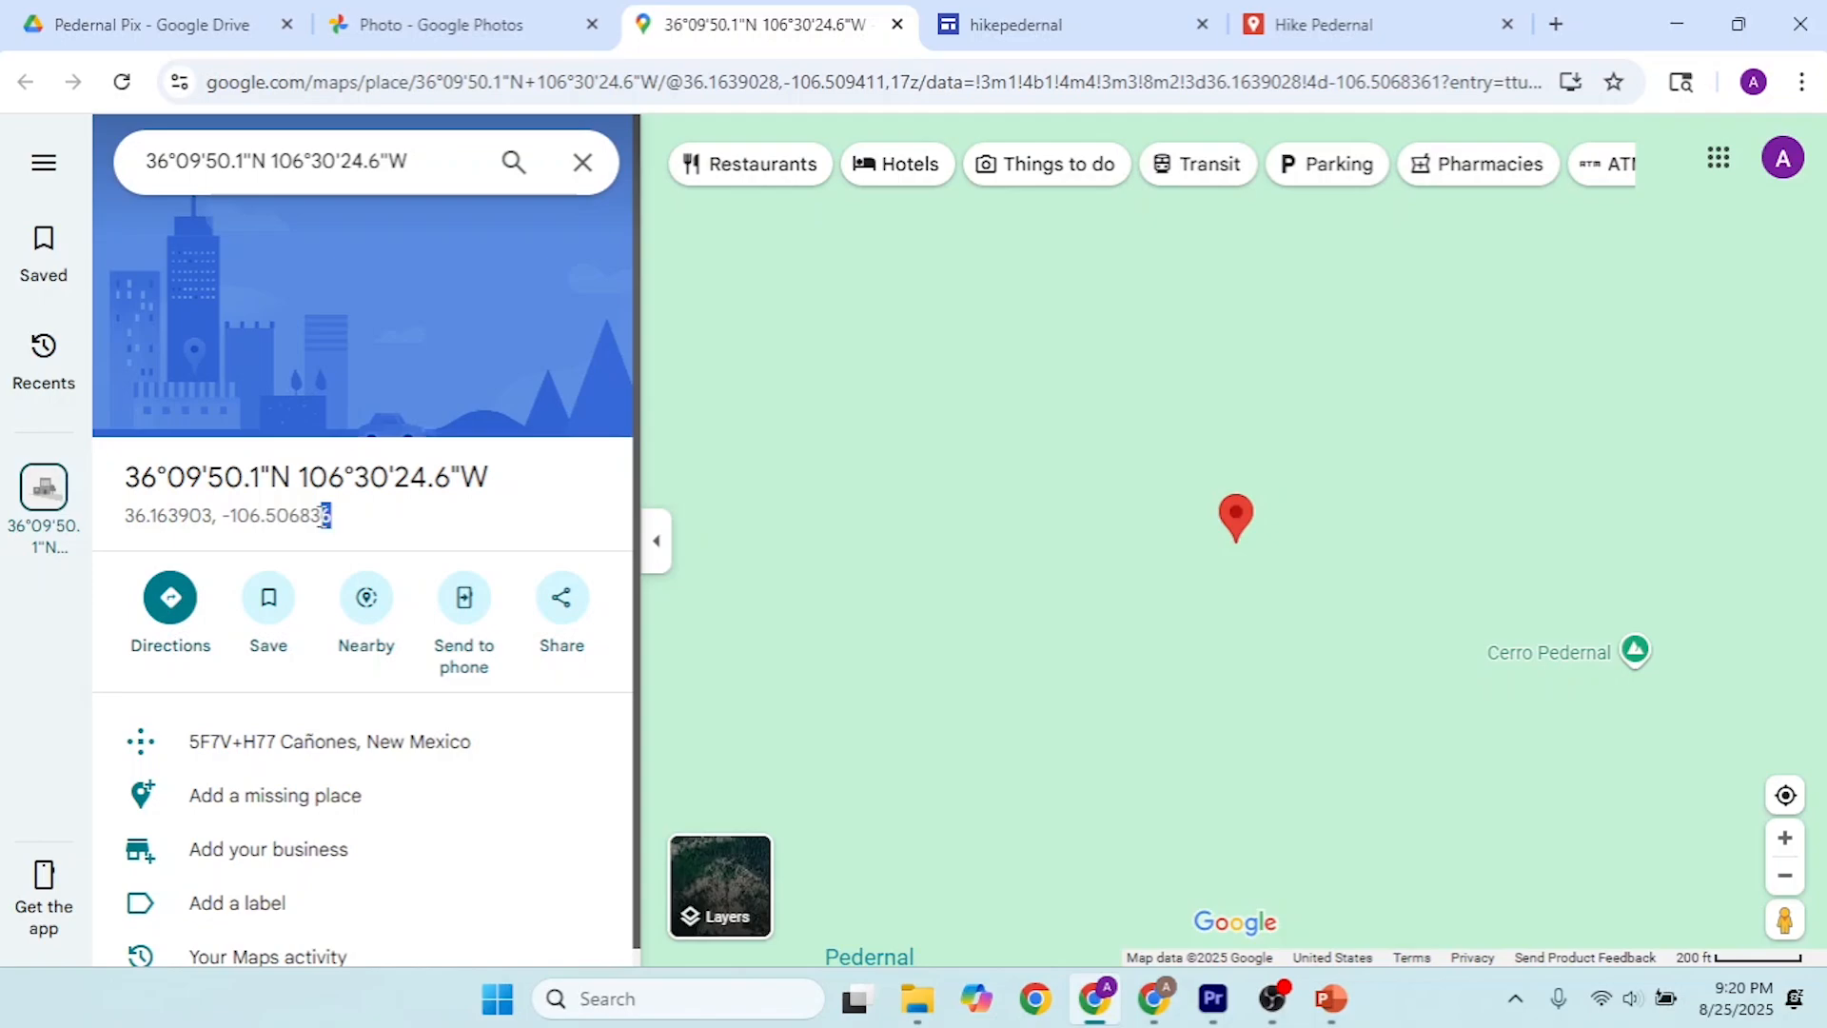
pyautogui.moveTo(328, 515); pyautogui.dragTo(119, 535)
pyautogui.hotkey('ctrl', 'c')
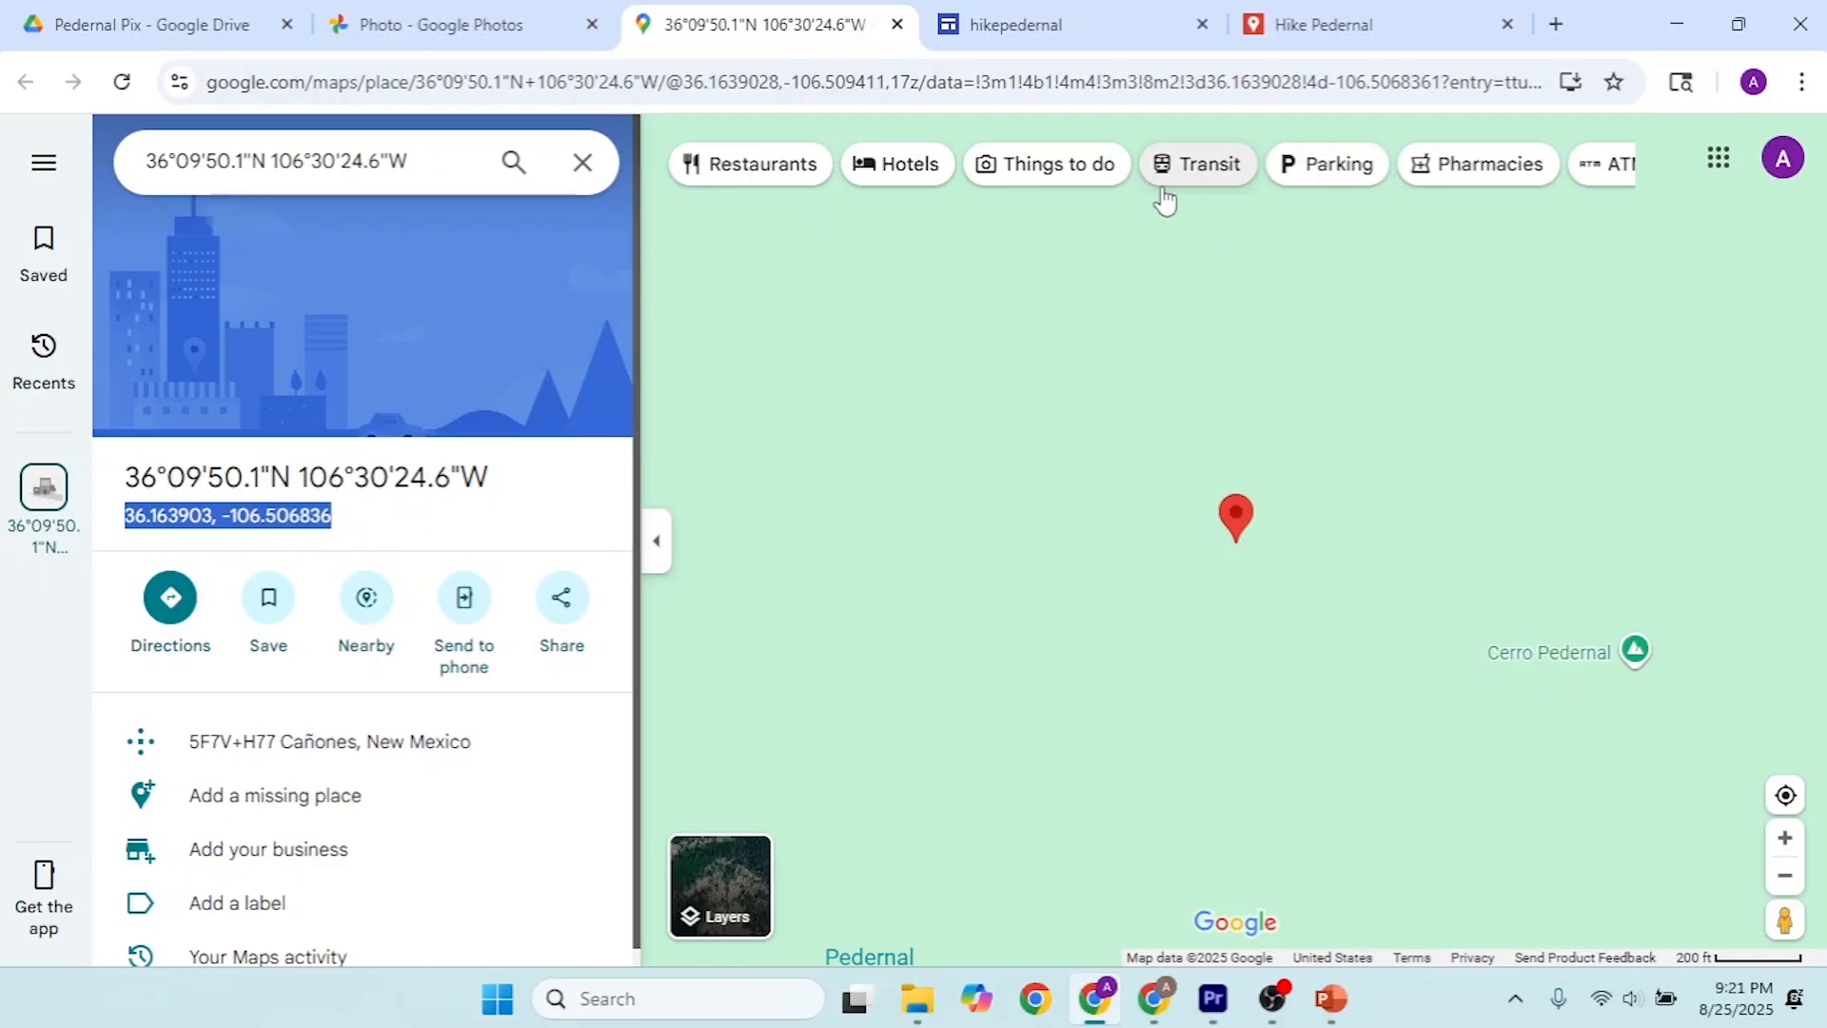
# Step: Switch to the Hike Pedernal map in My Maps, search for 36.163903, -106.506836 and add that point to the map
pyautogui.click(1328, 36)
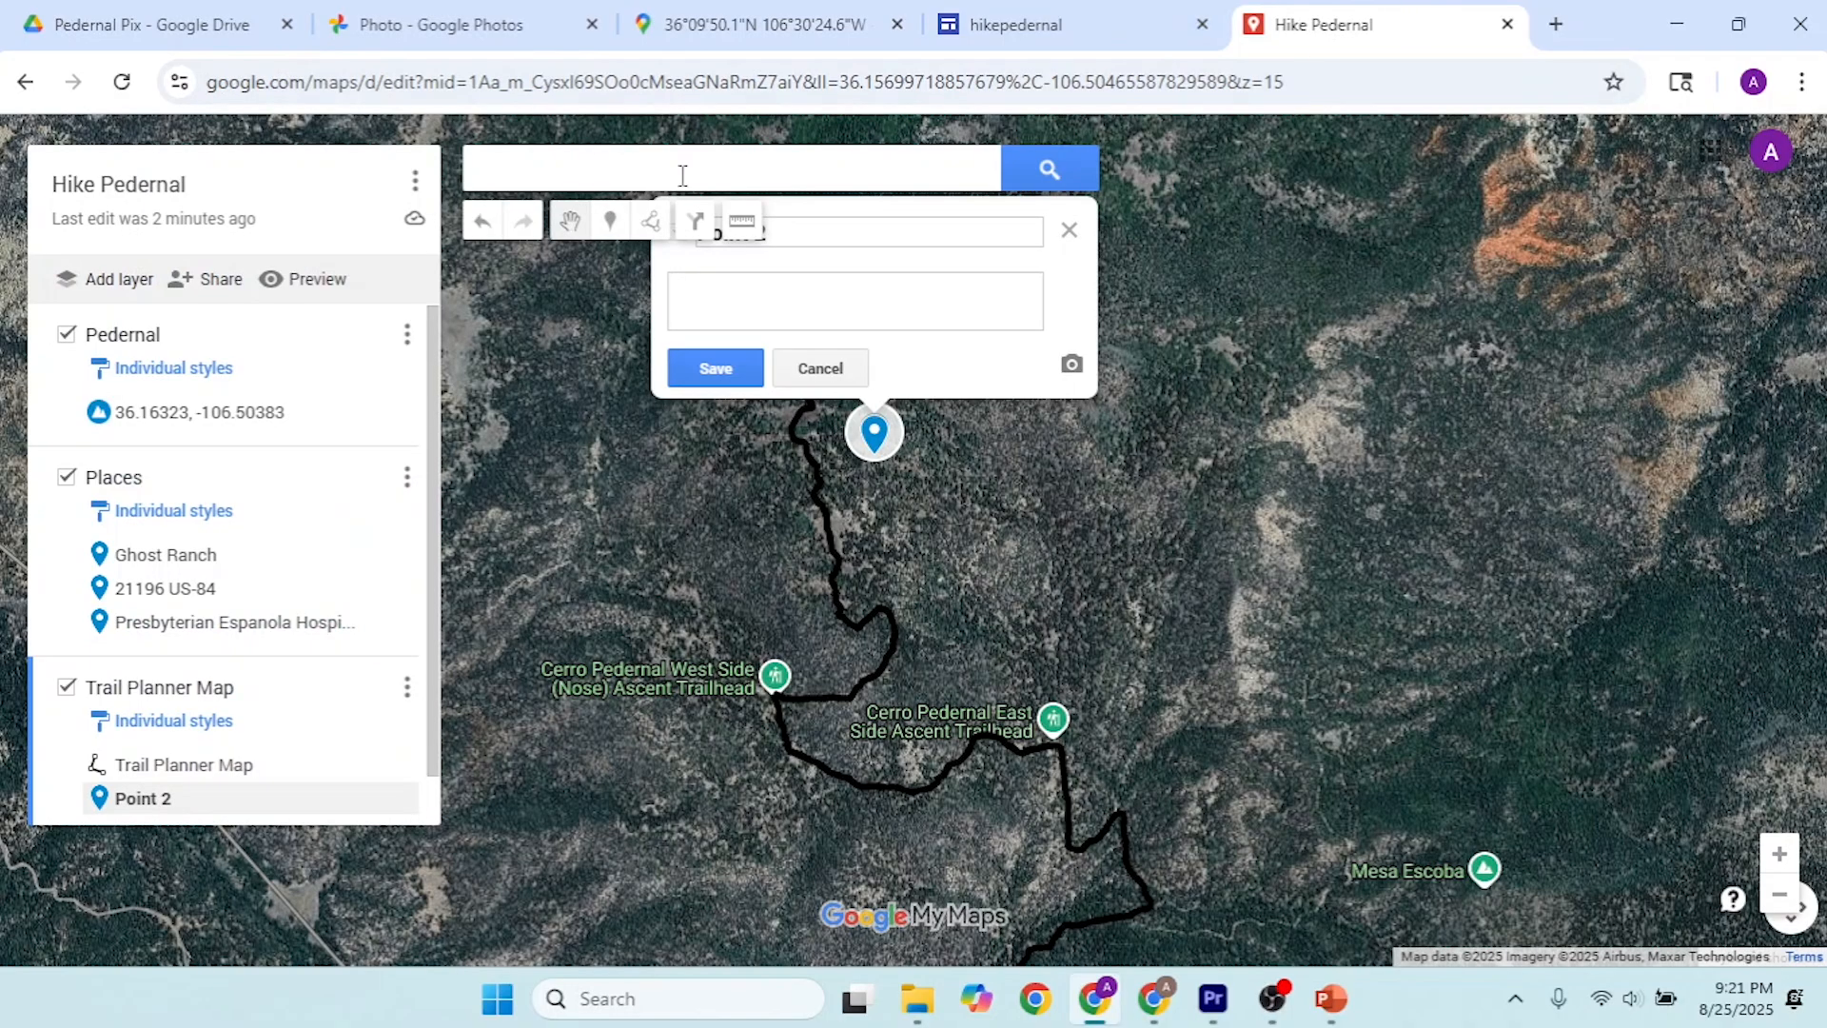
pyautogui.click(682, 175)
pyautogui.hotkey('ctrl', 'v')
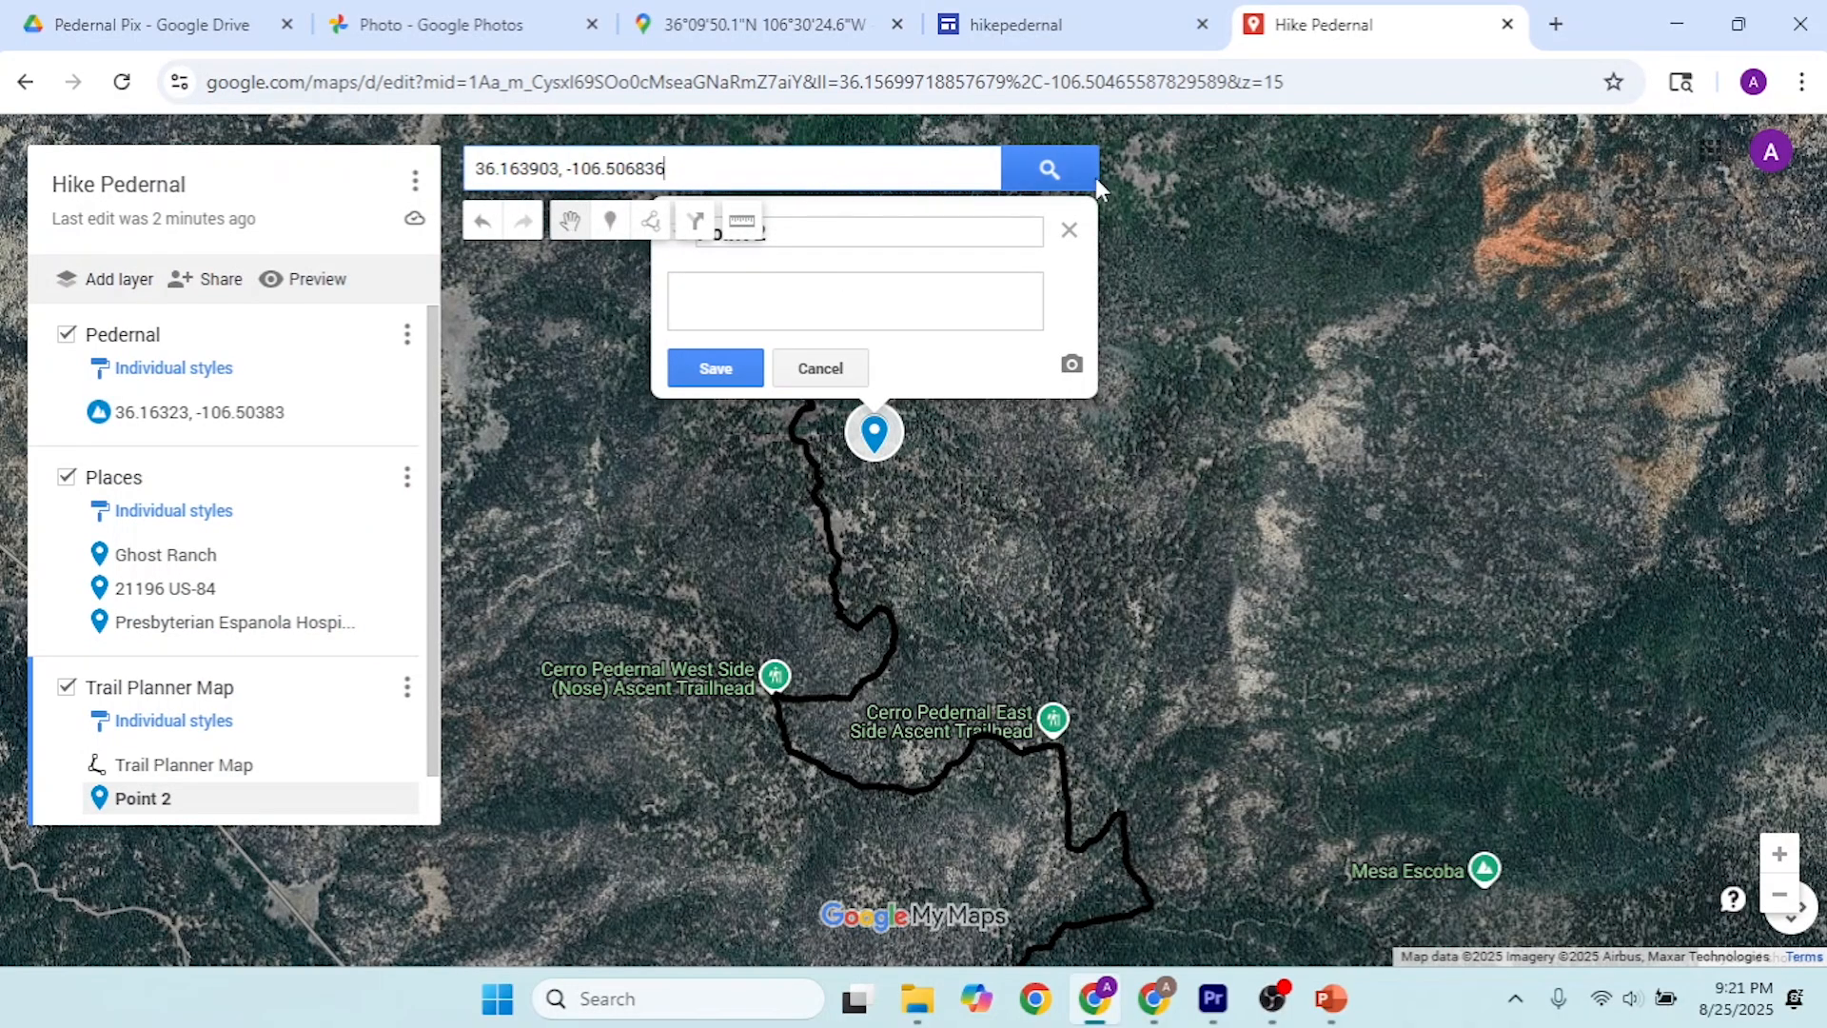
pyautogui.click(1031, 173)
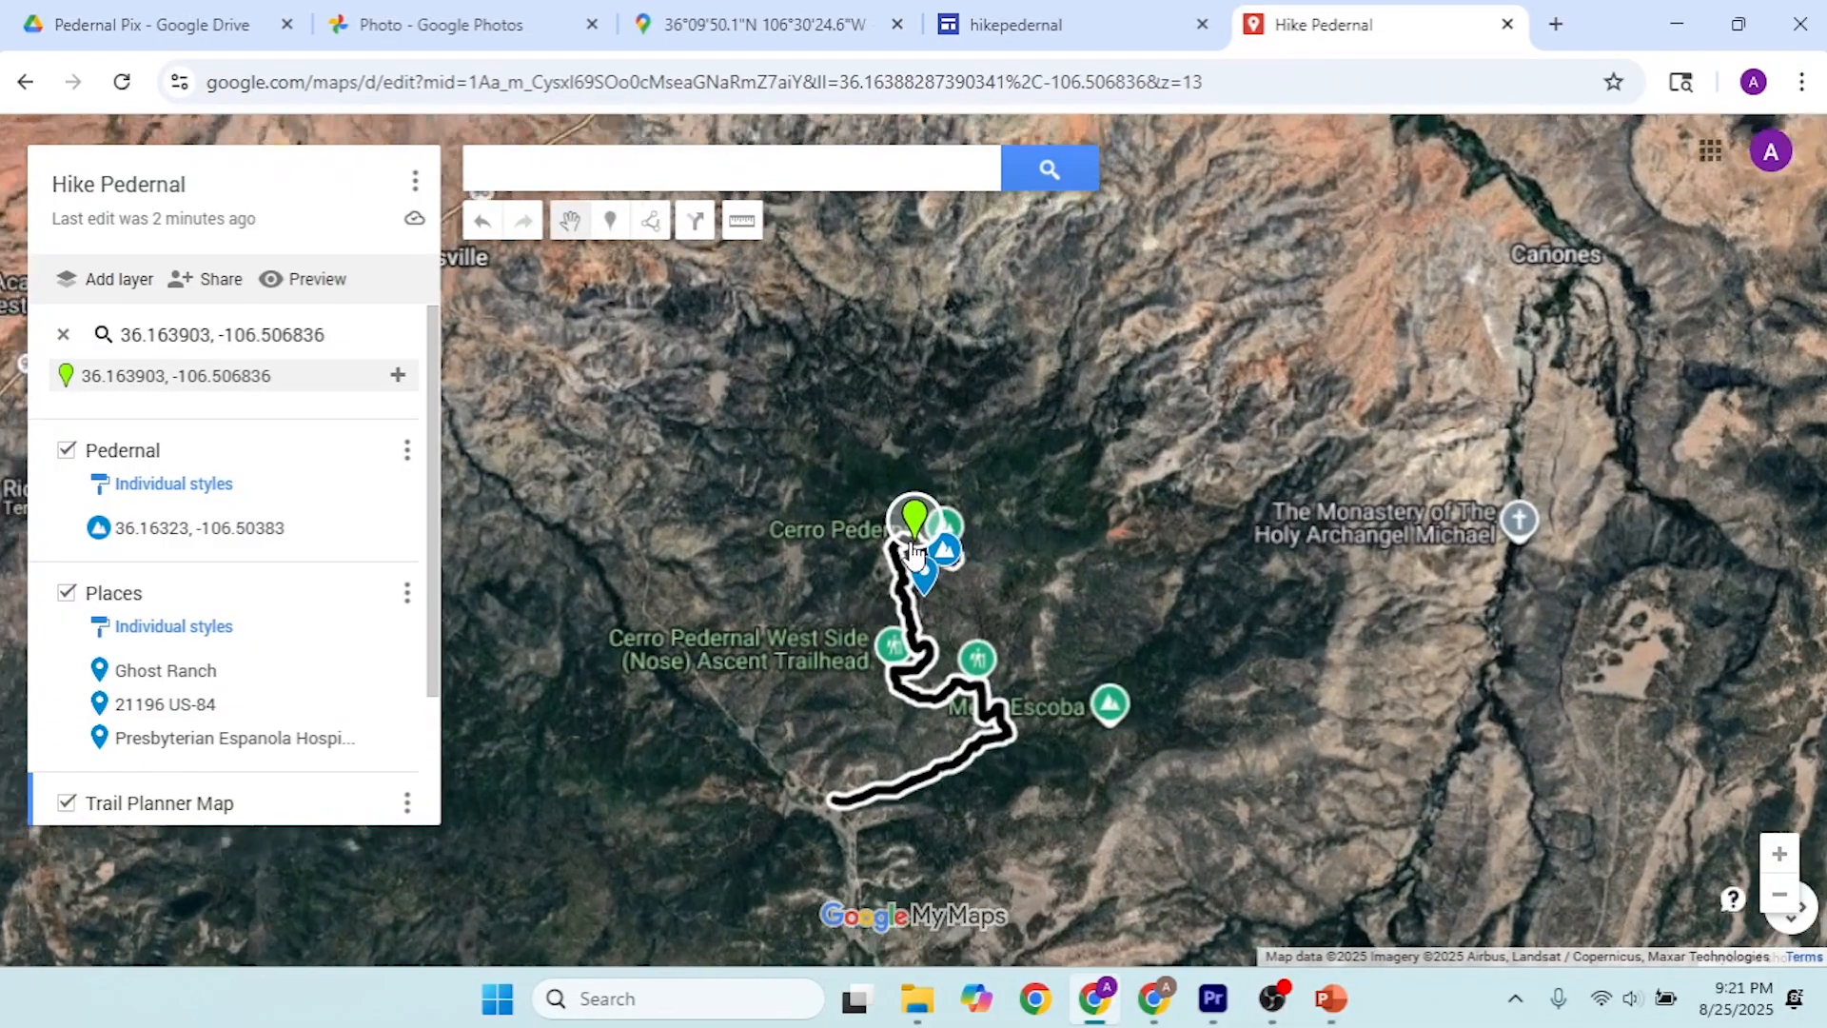
pyautogui.scroll(5, 912, 550)
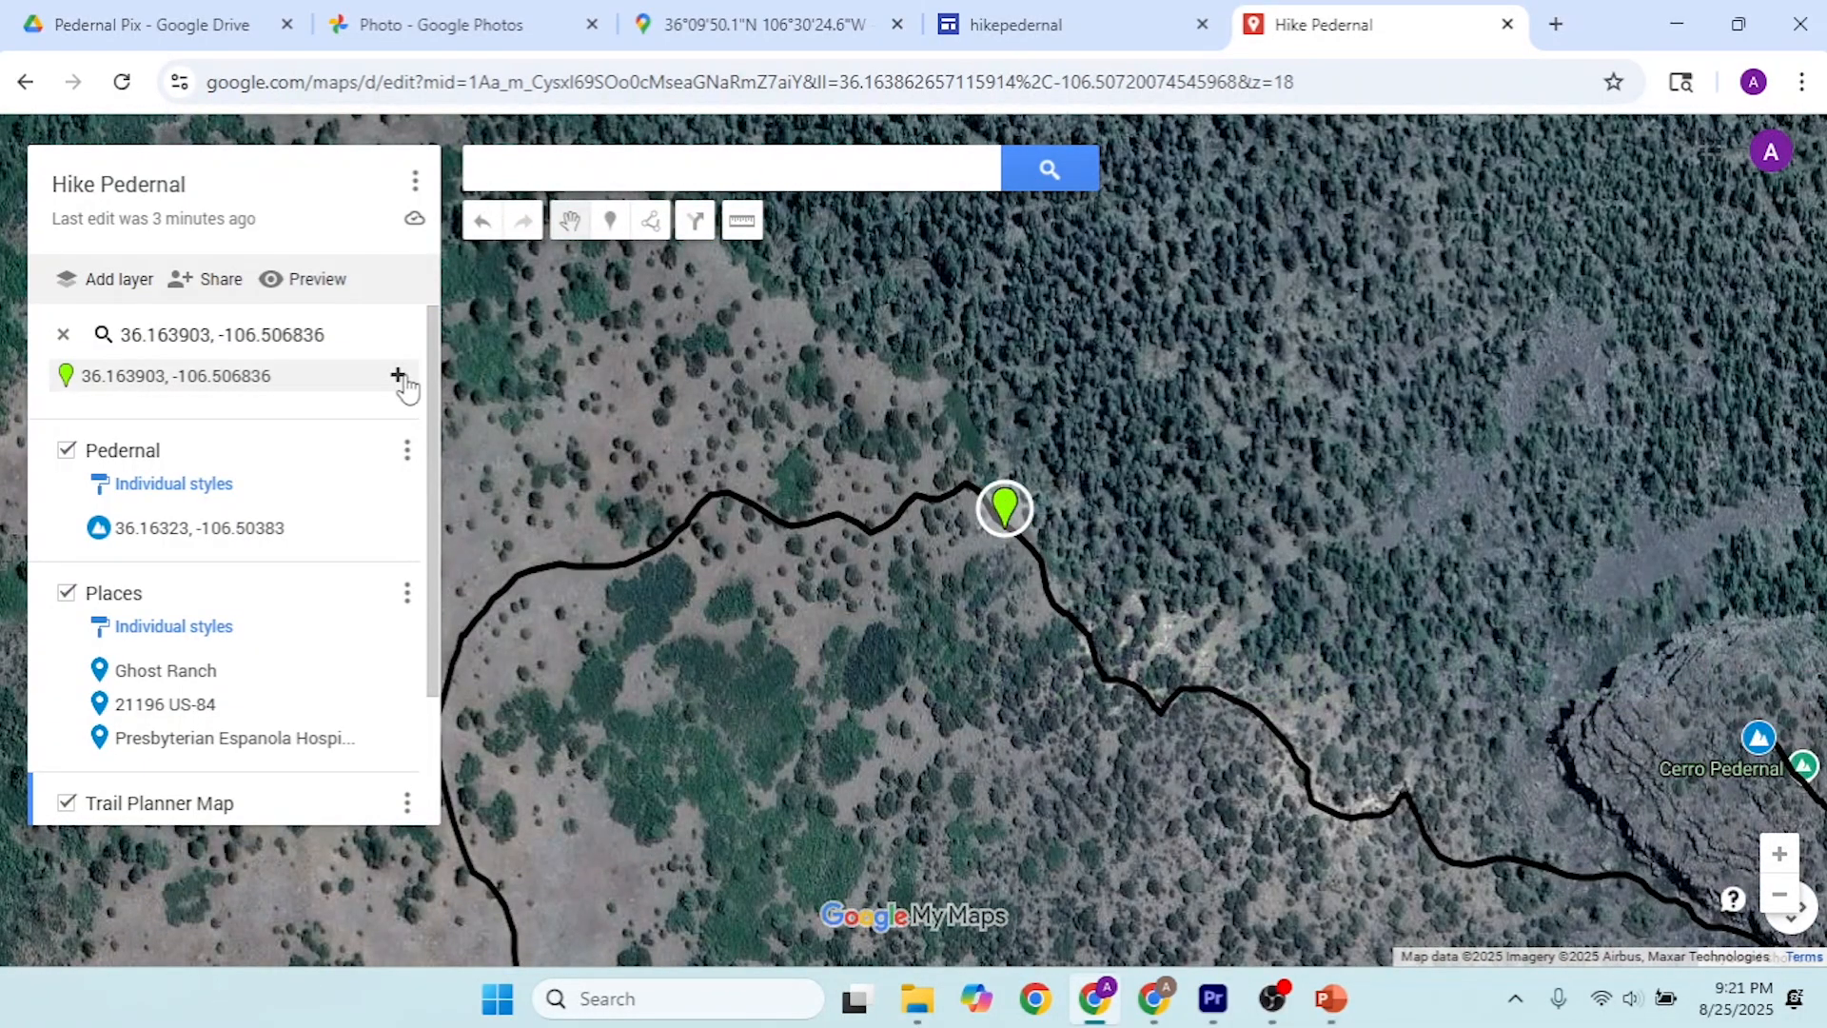
pyautogui.click(399, 377)
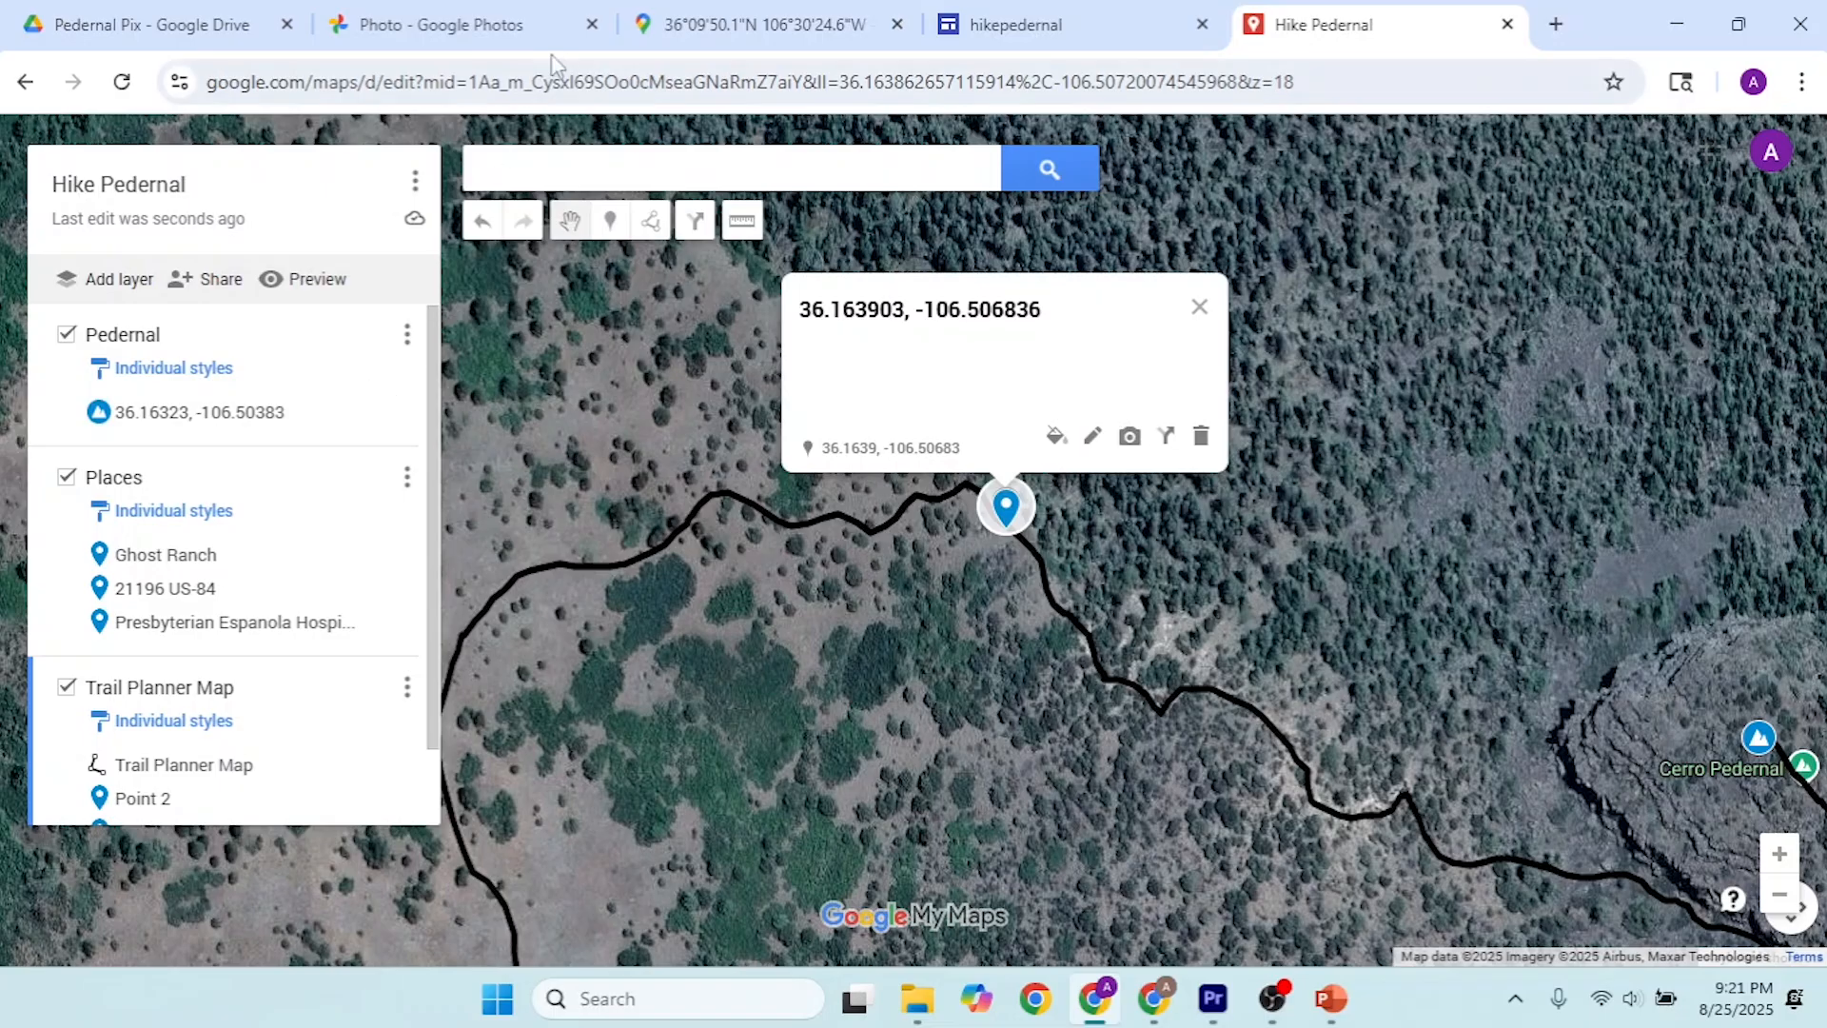
# Step: Switch to Google Photos and check the file name of the photo of the hiker with outstretched arms
pyautogui.click(514, 25)
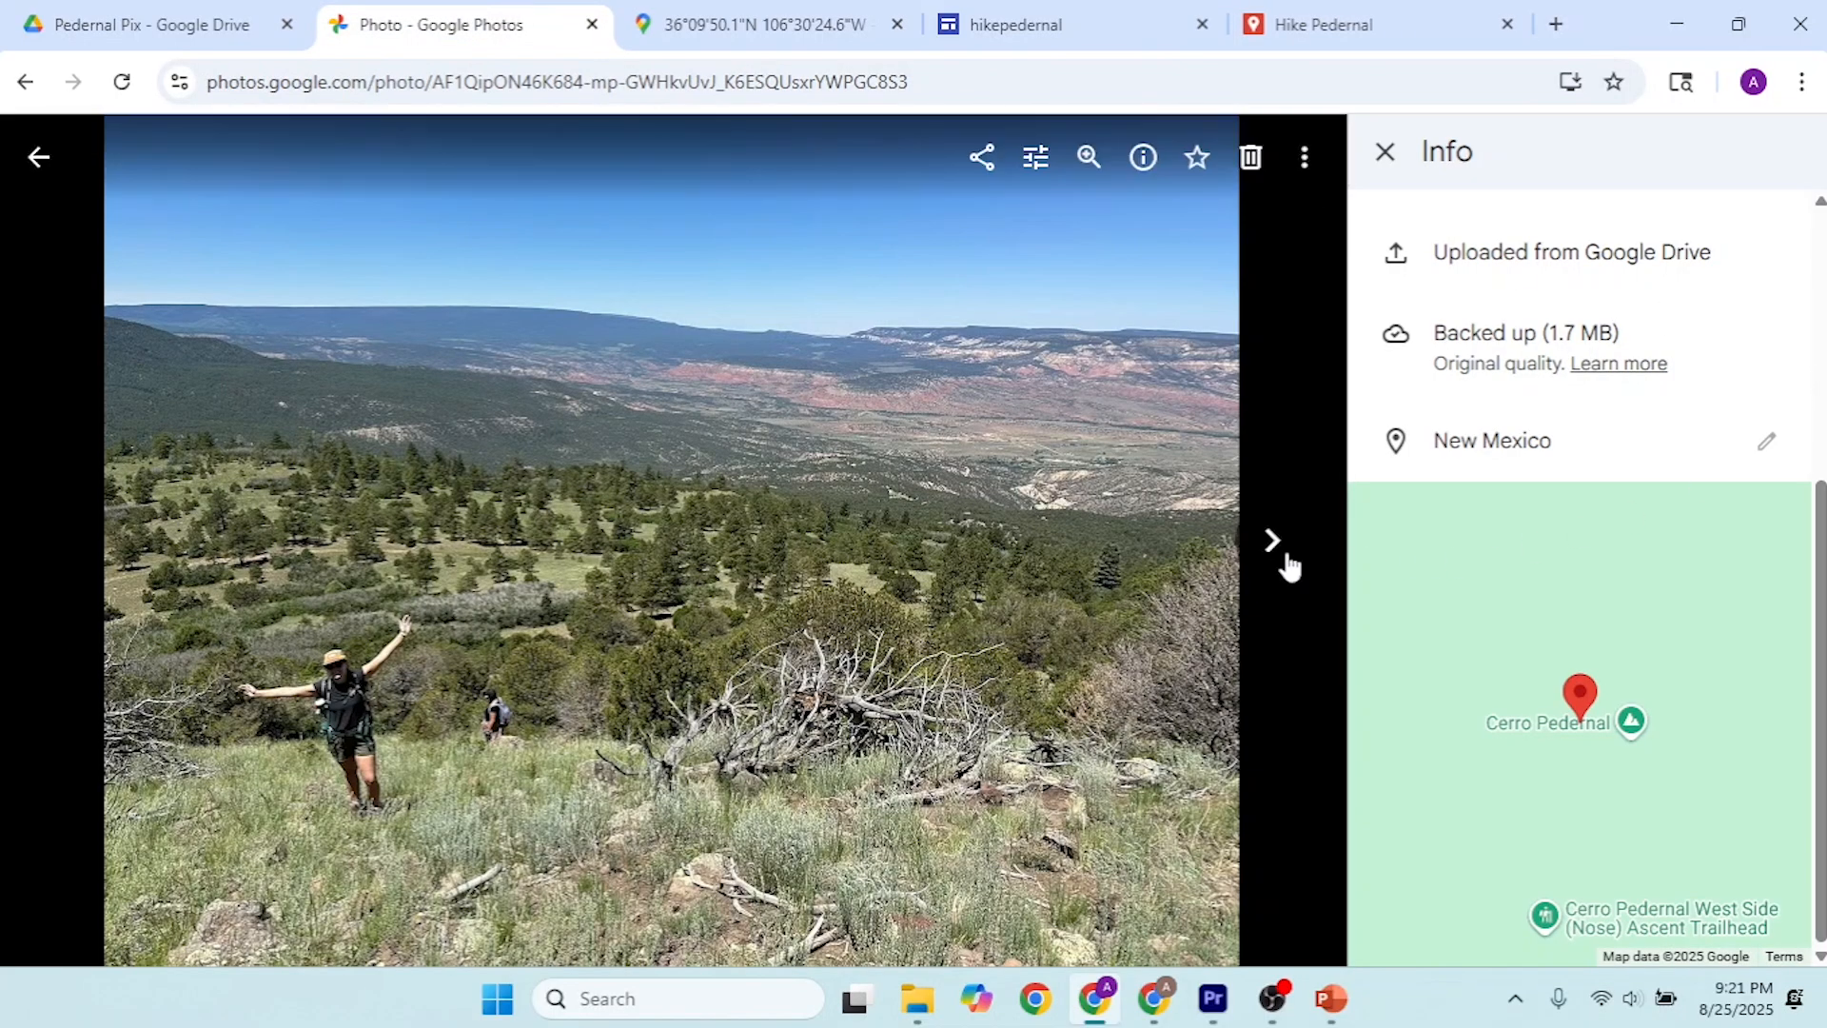
pyautogui.scroll(5, 1523, 533)
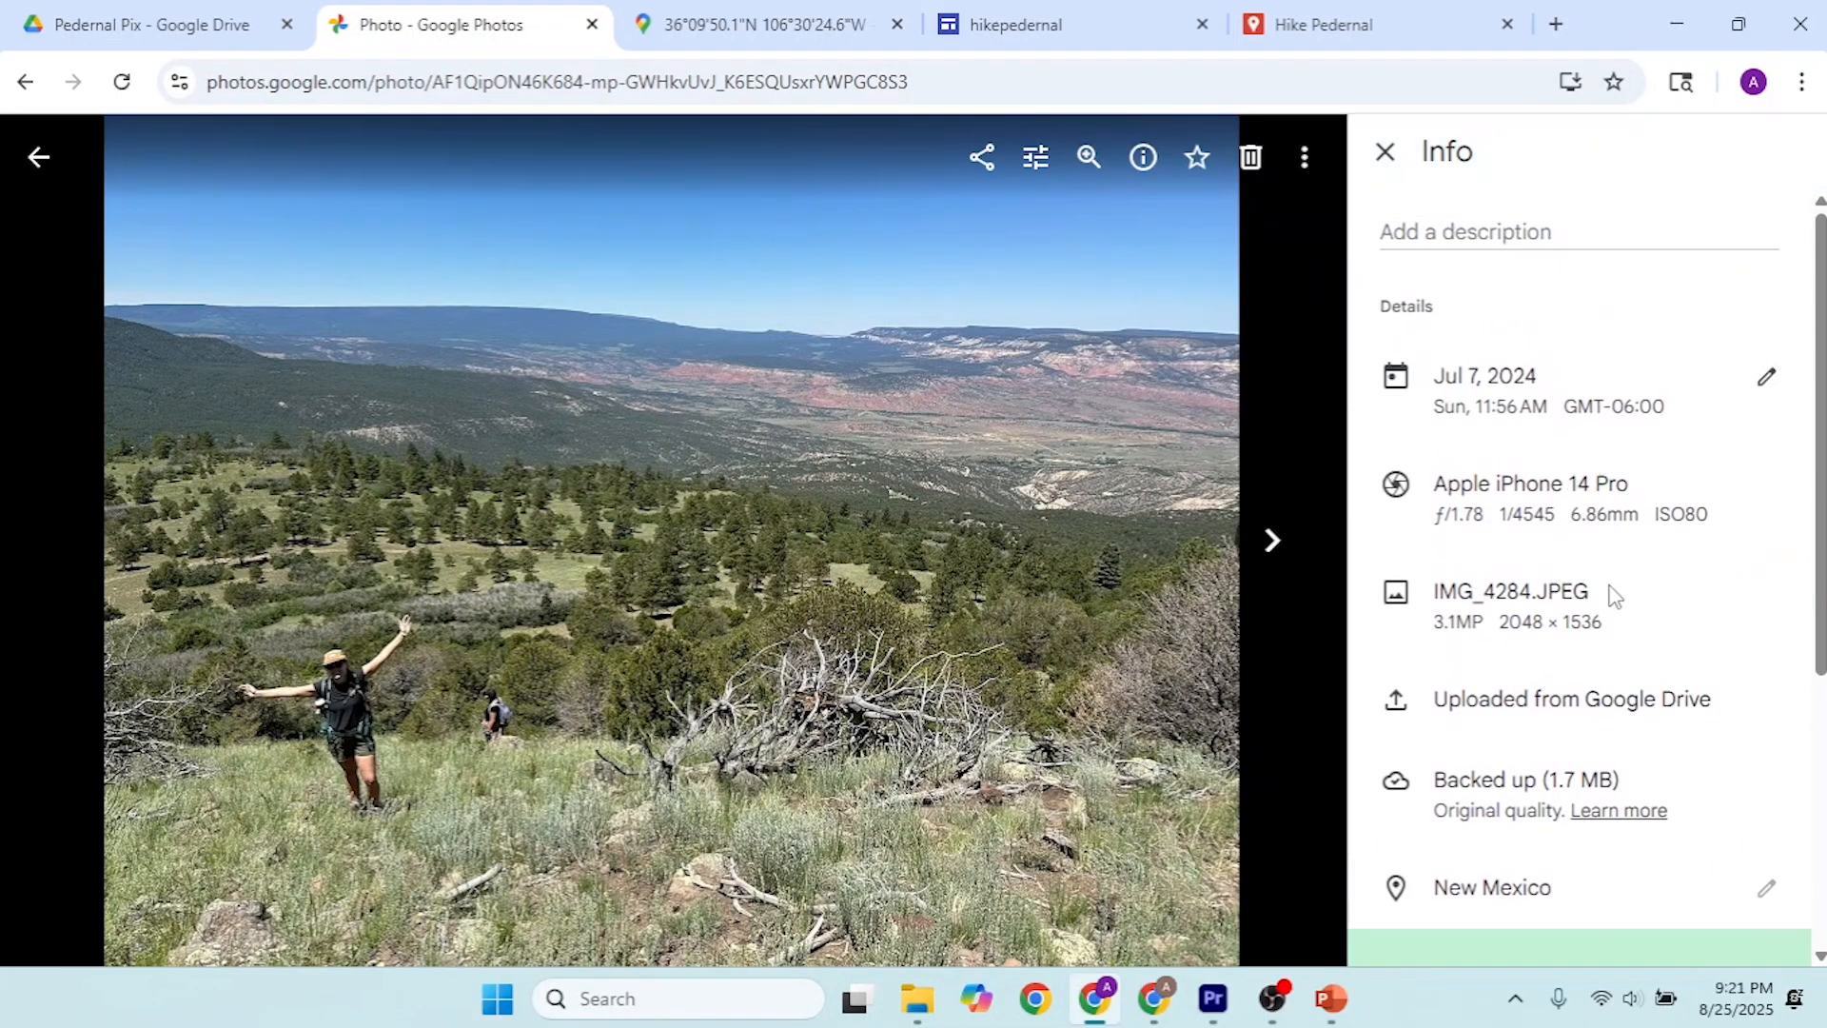
pyautogui.moveTo(1615, 595); pyautogui.dragTo(1487, 592)
pyautogui.click(1524, 596)
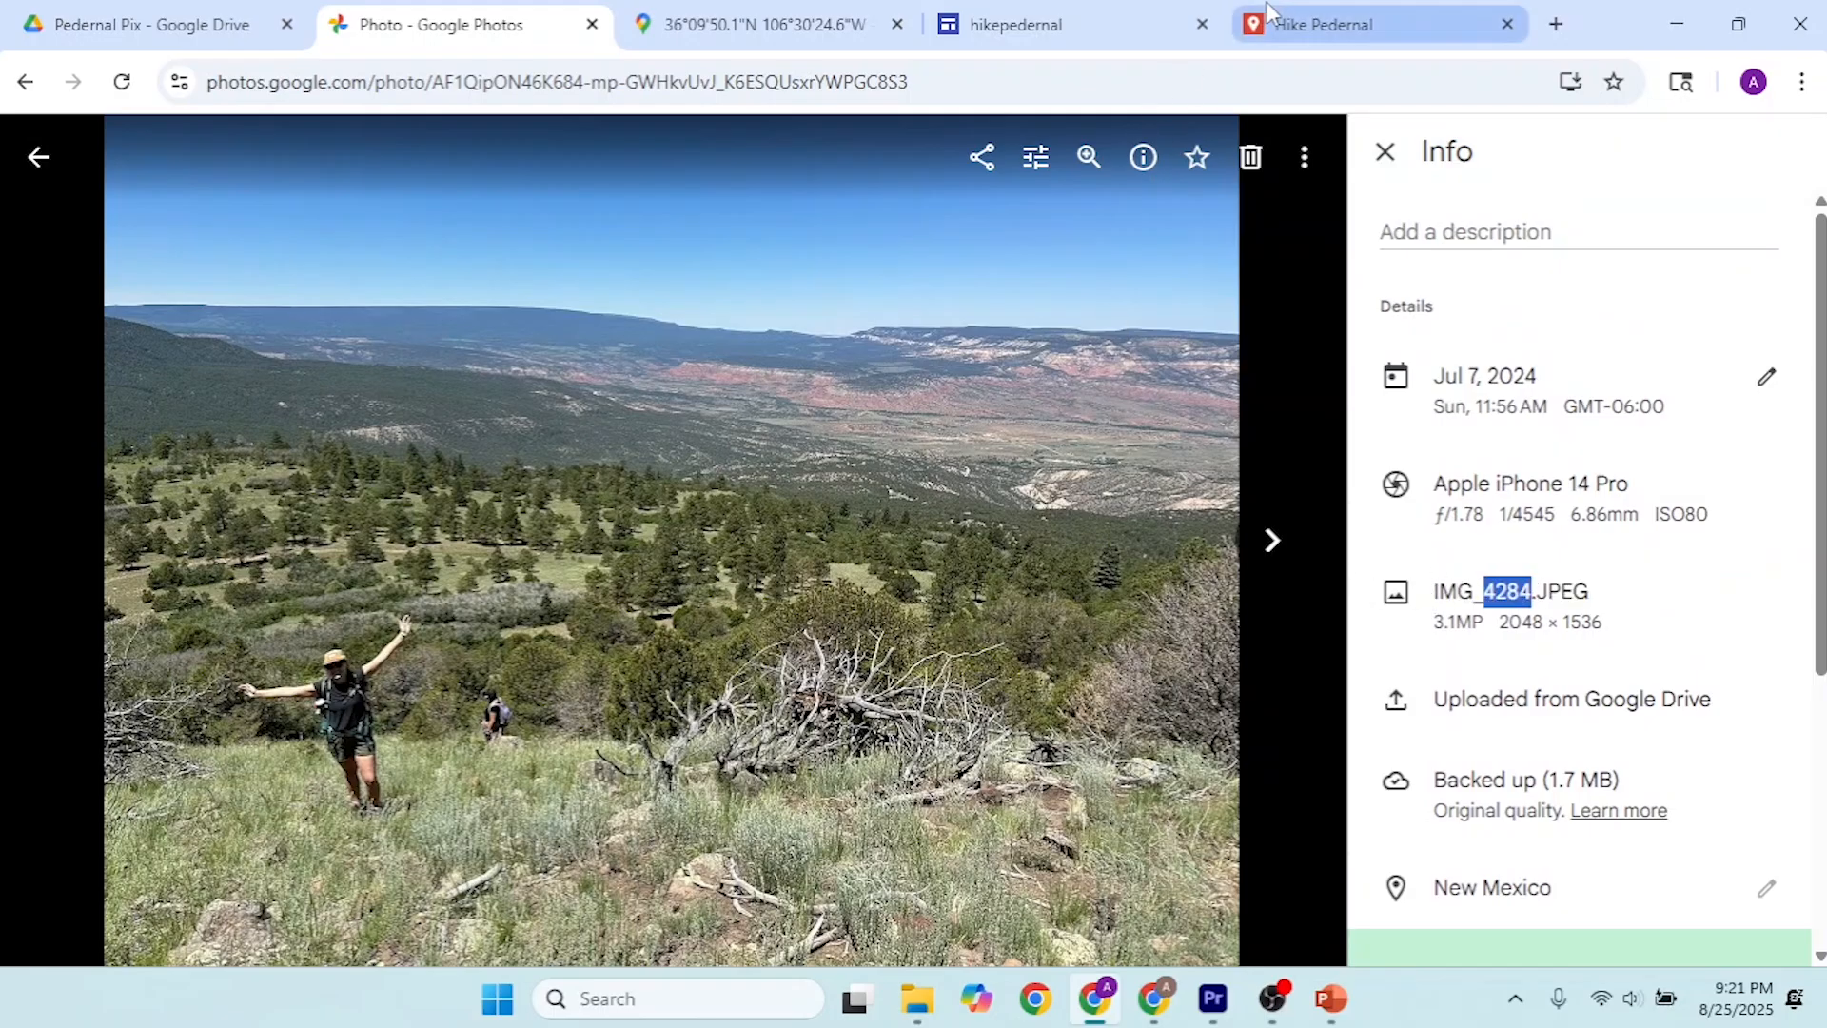
# Step: Back in My Maps, attach IMG_4284.JPEG from Drive's Pedernal Pix folder to the 36.163903, -106.506836 marker and save it
pyautogui.click(1269, 15)
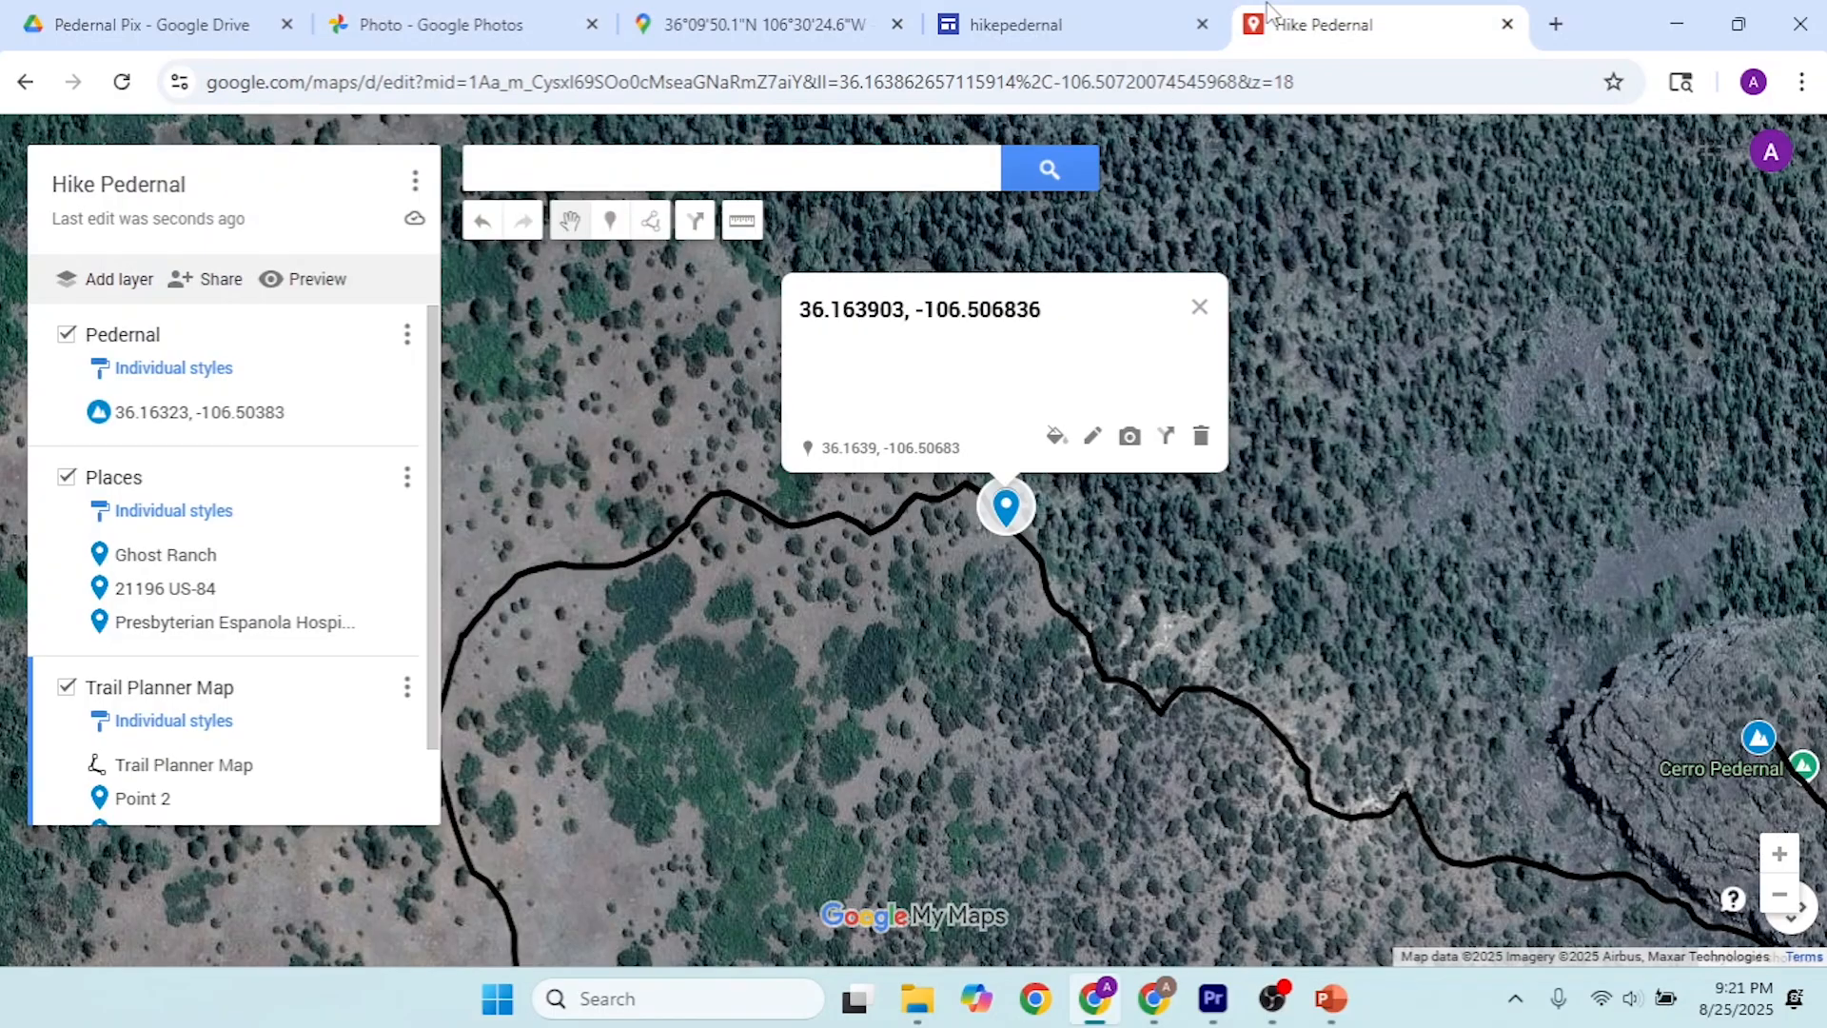
pyautogui.click(1131, 438)
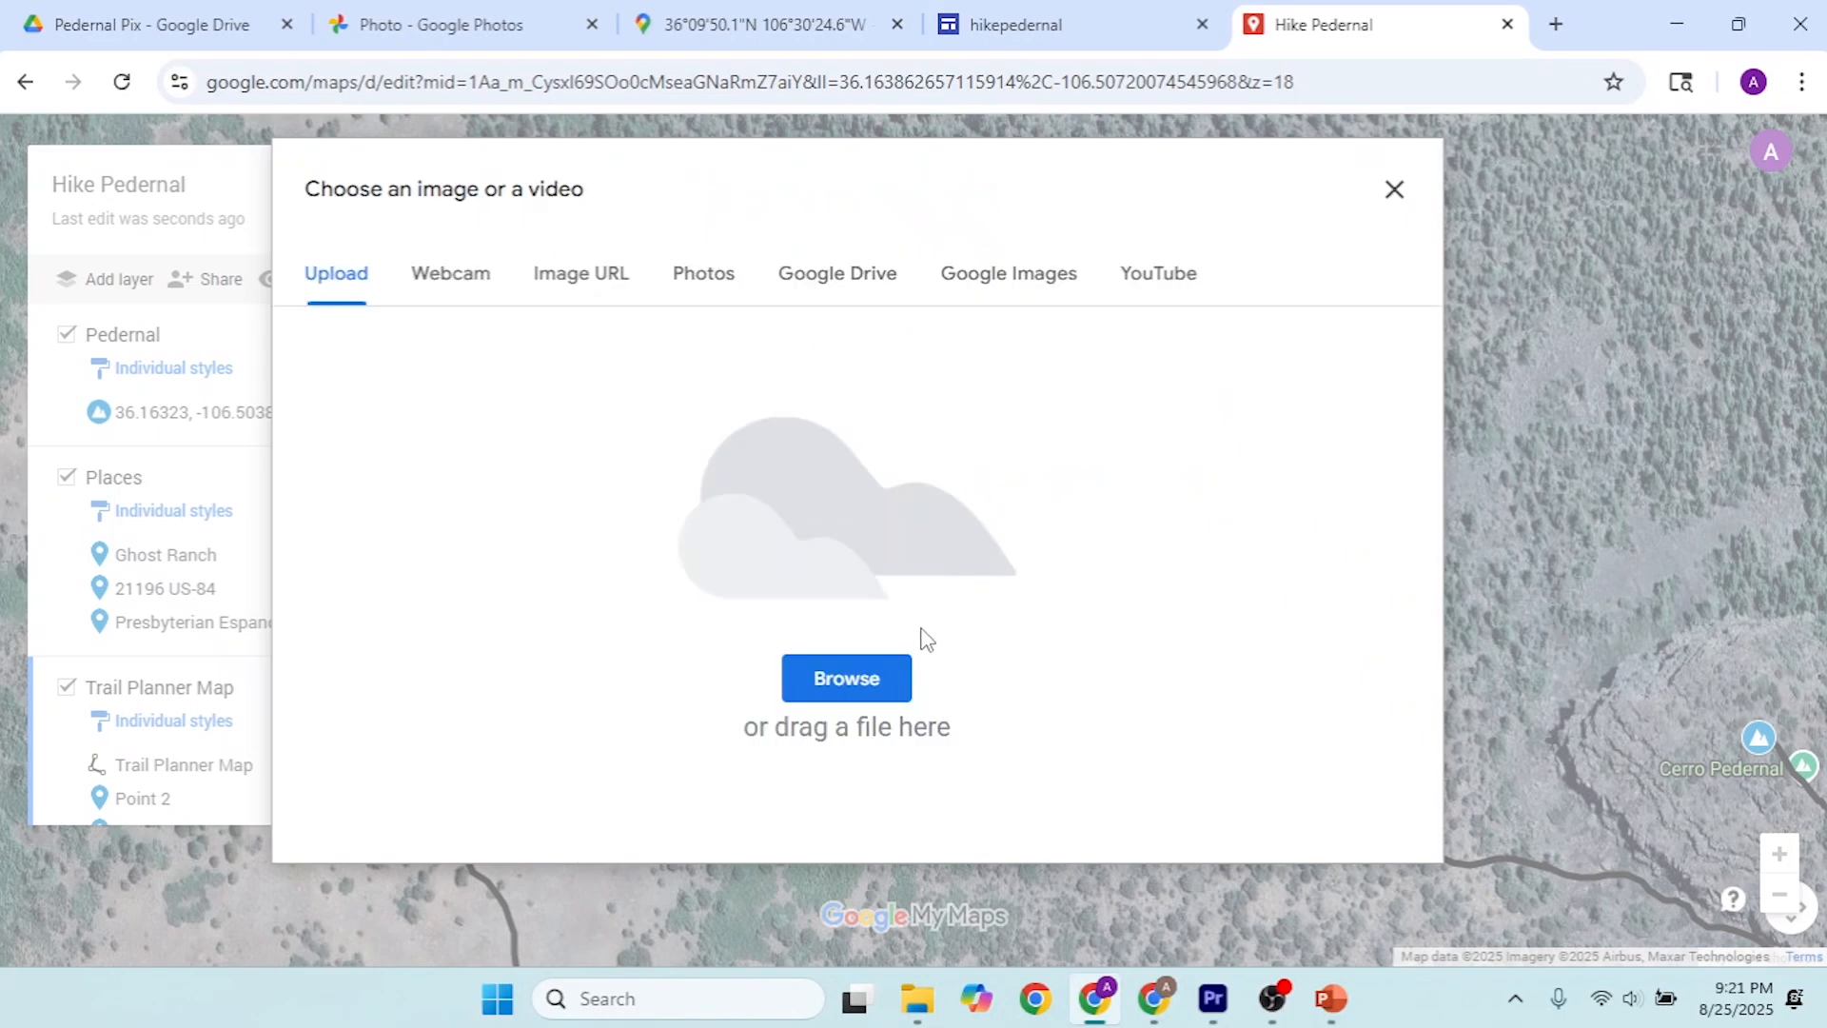
pyautogui.click(828, 278)
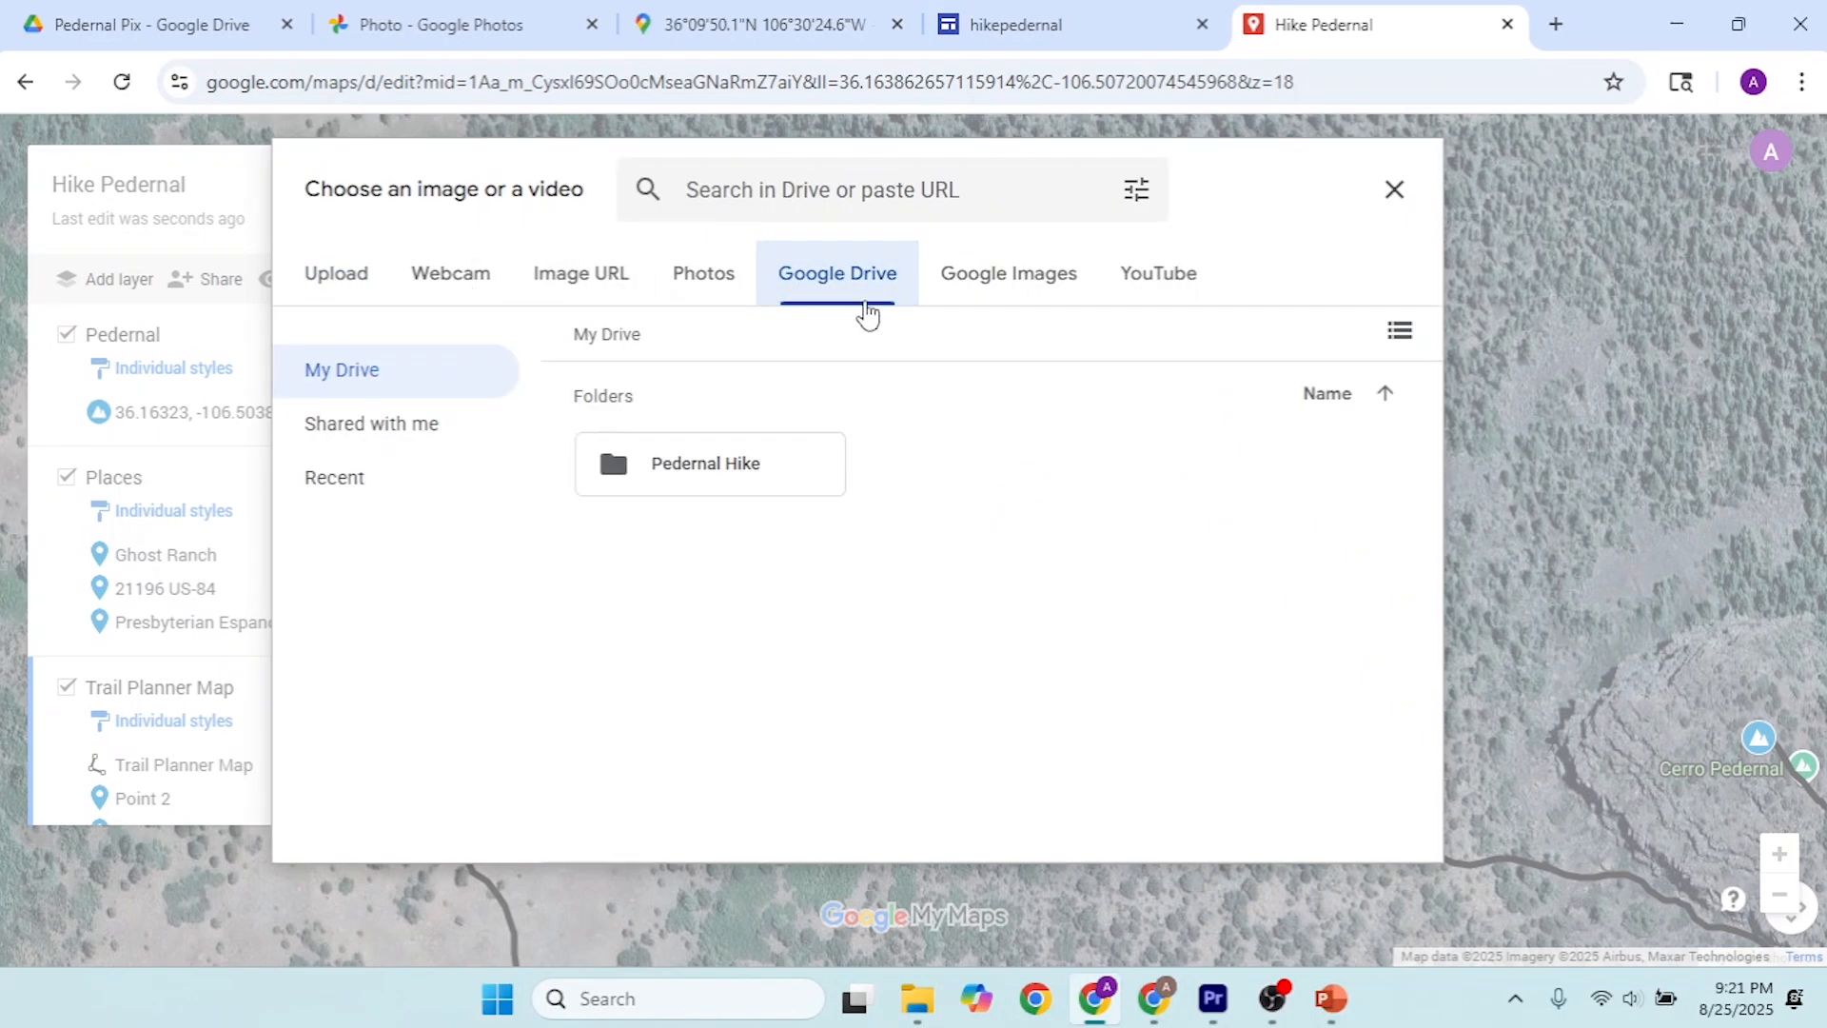
pyautogui.click(990, 285)
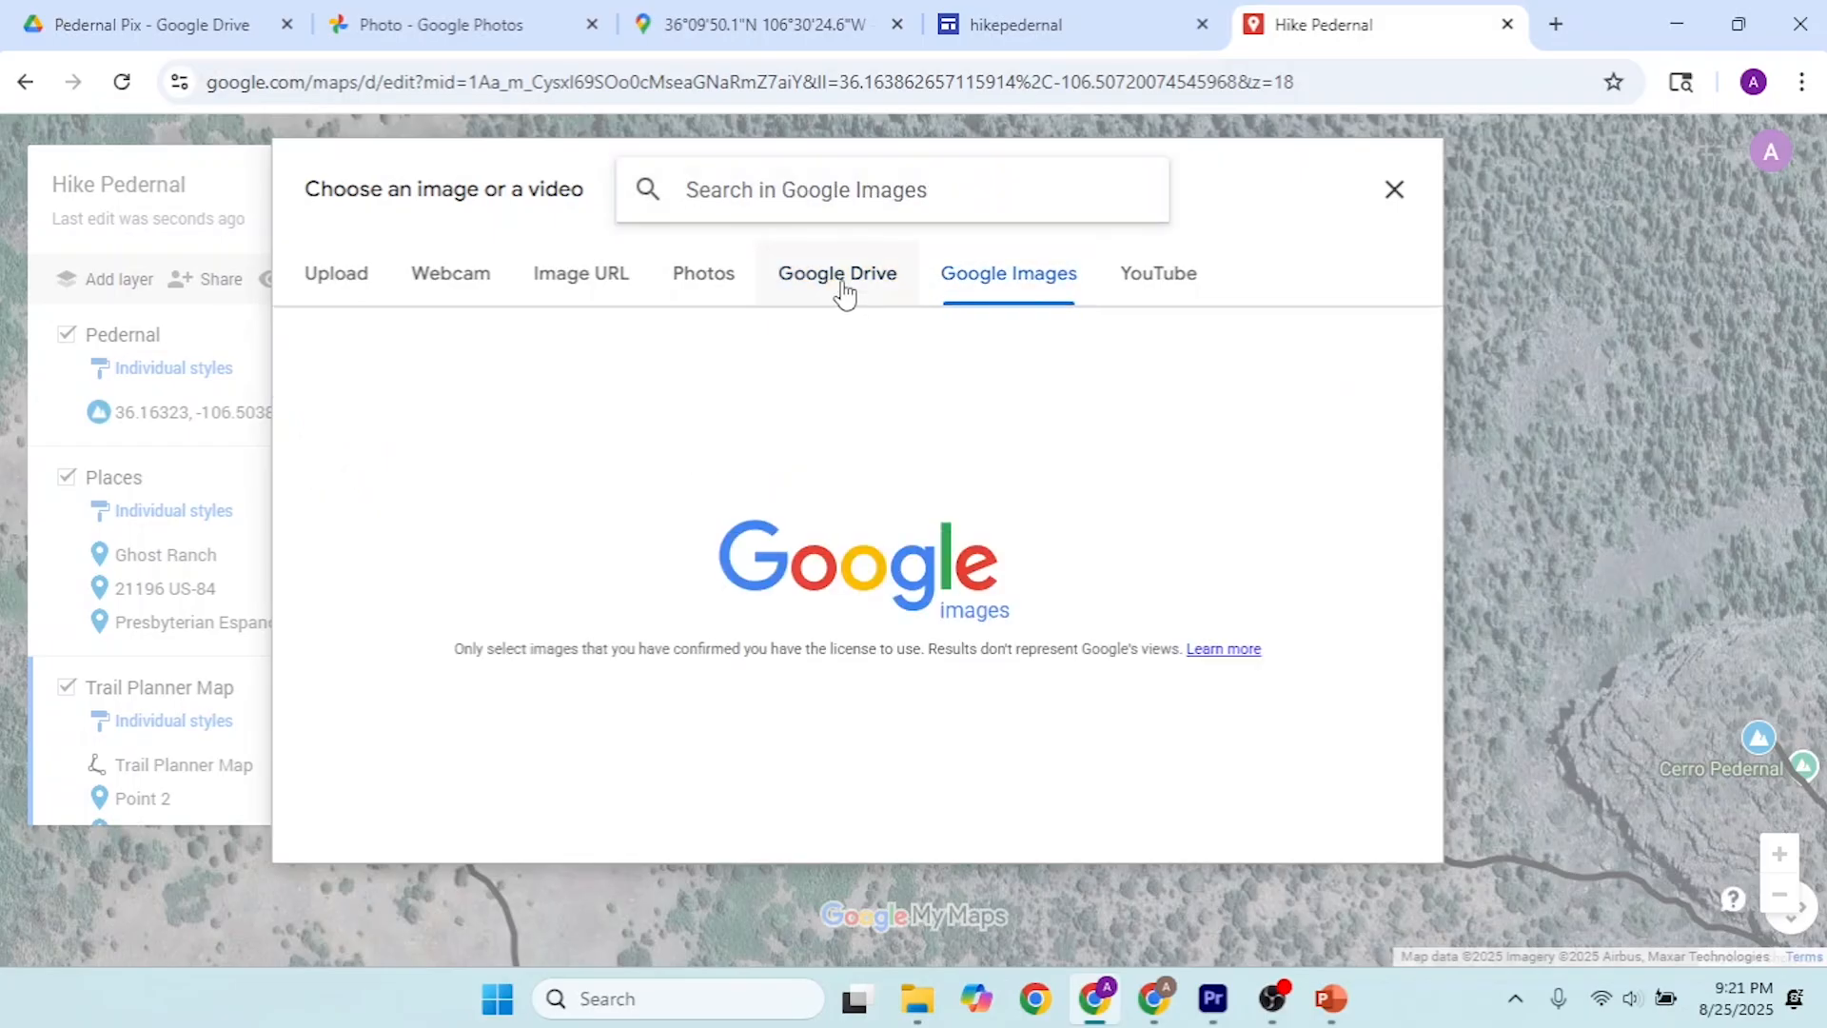
pyautogui.click(842, 291)
pyautogui.doubleClick(775, 472)
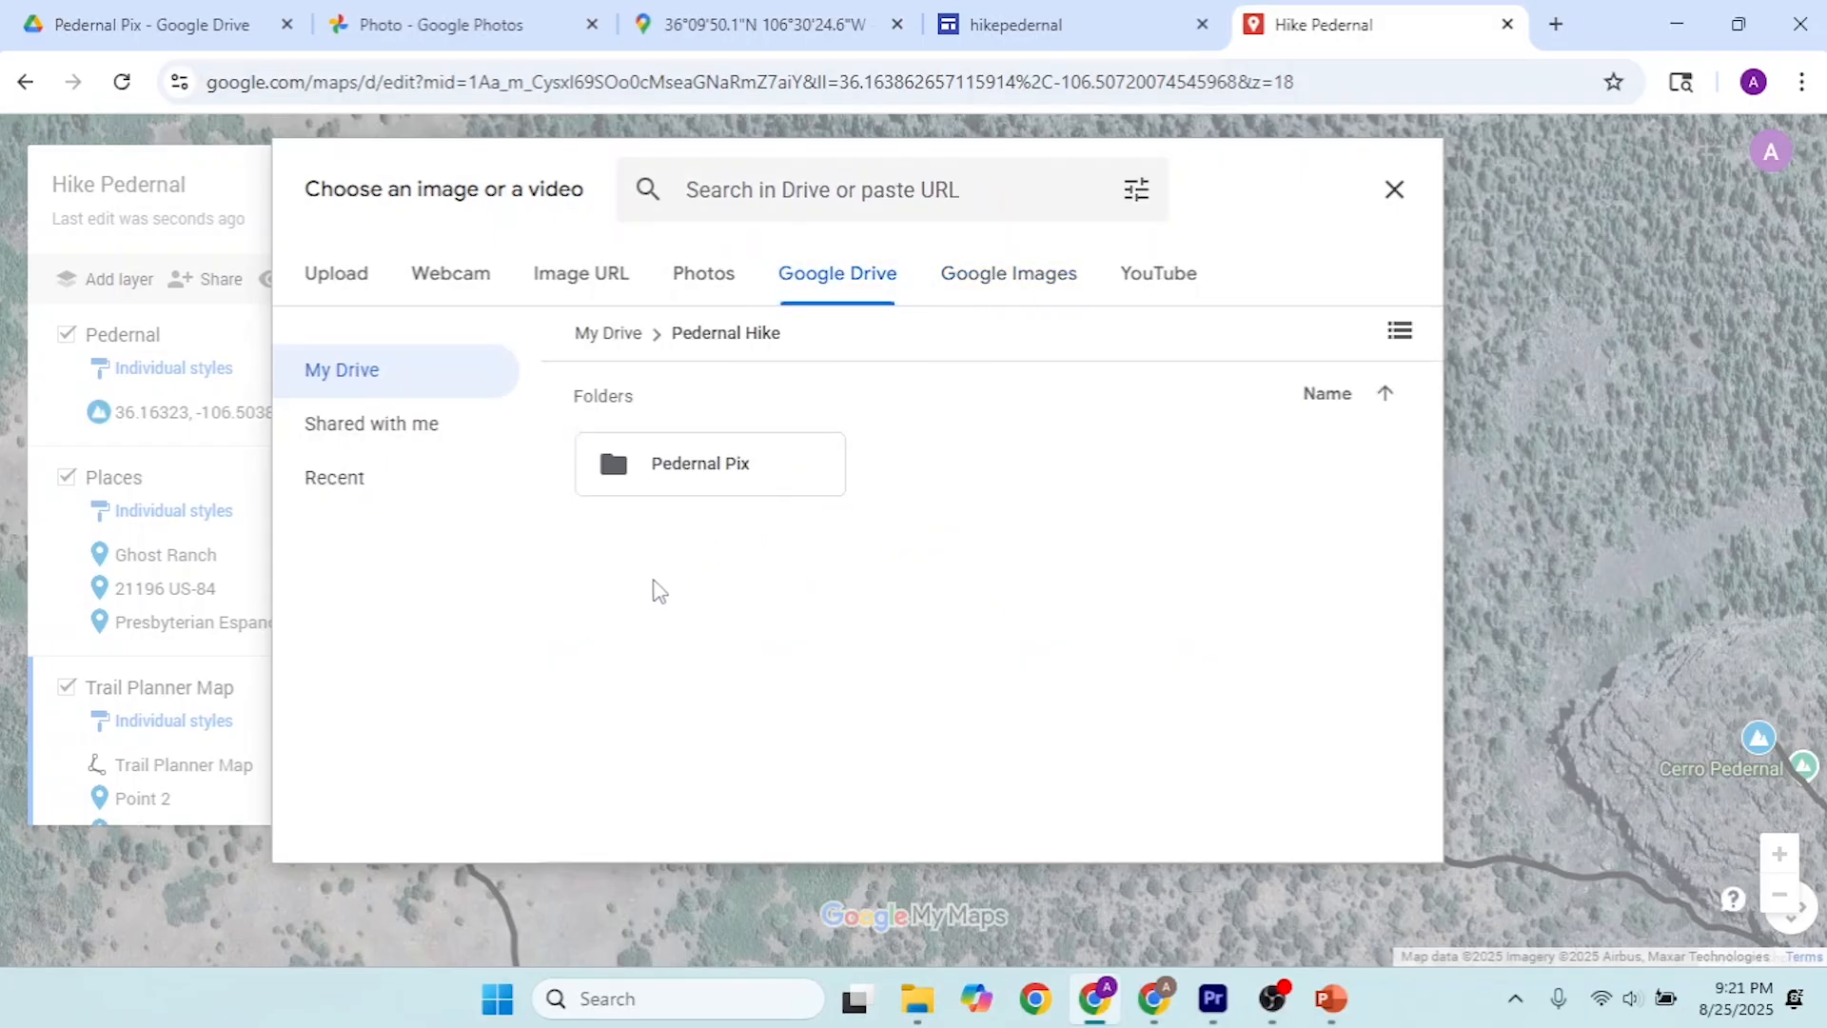
pyautogui.doubleClick(730, 493)
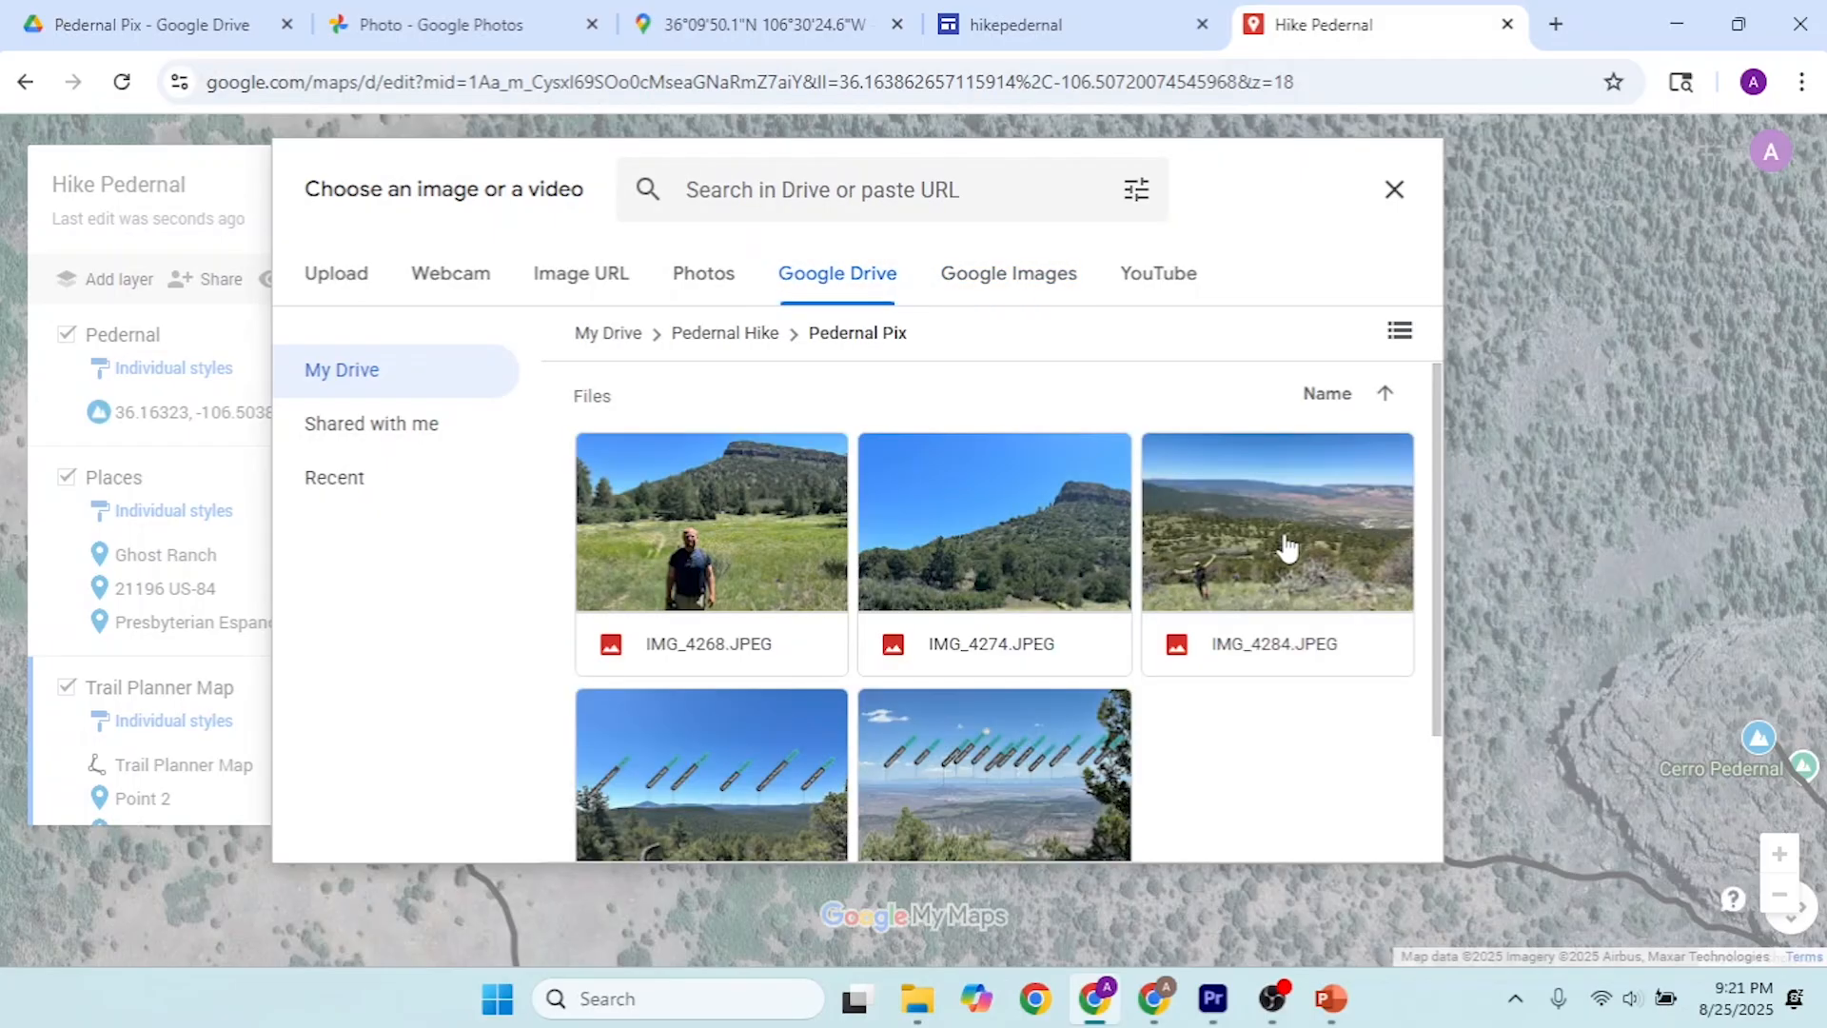
pyautogui.click(1287, 548)
pyautogui.click(1392, 837)
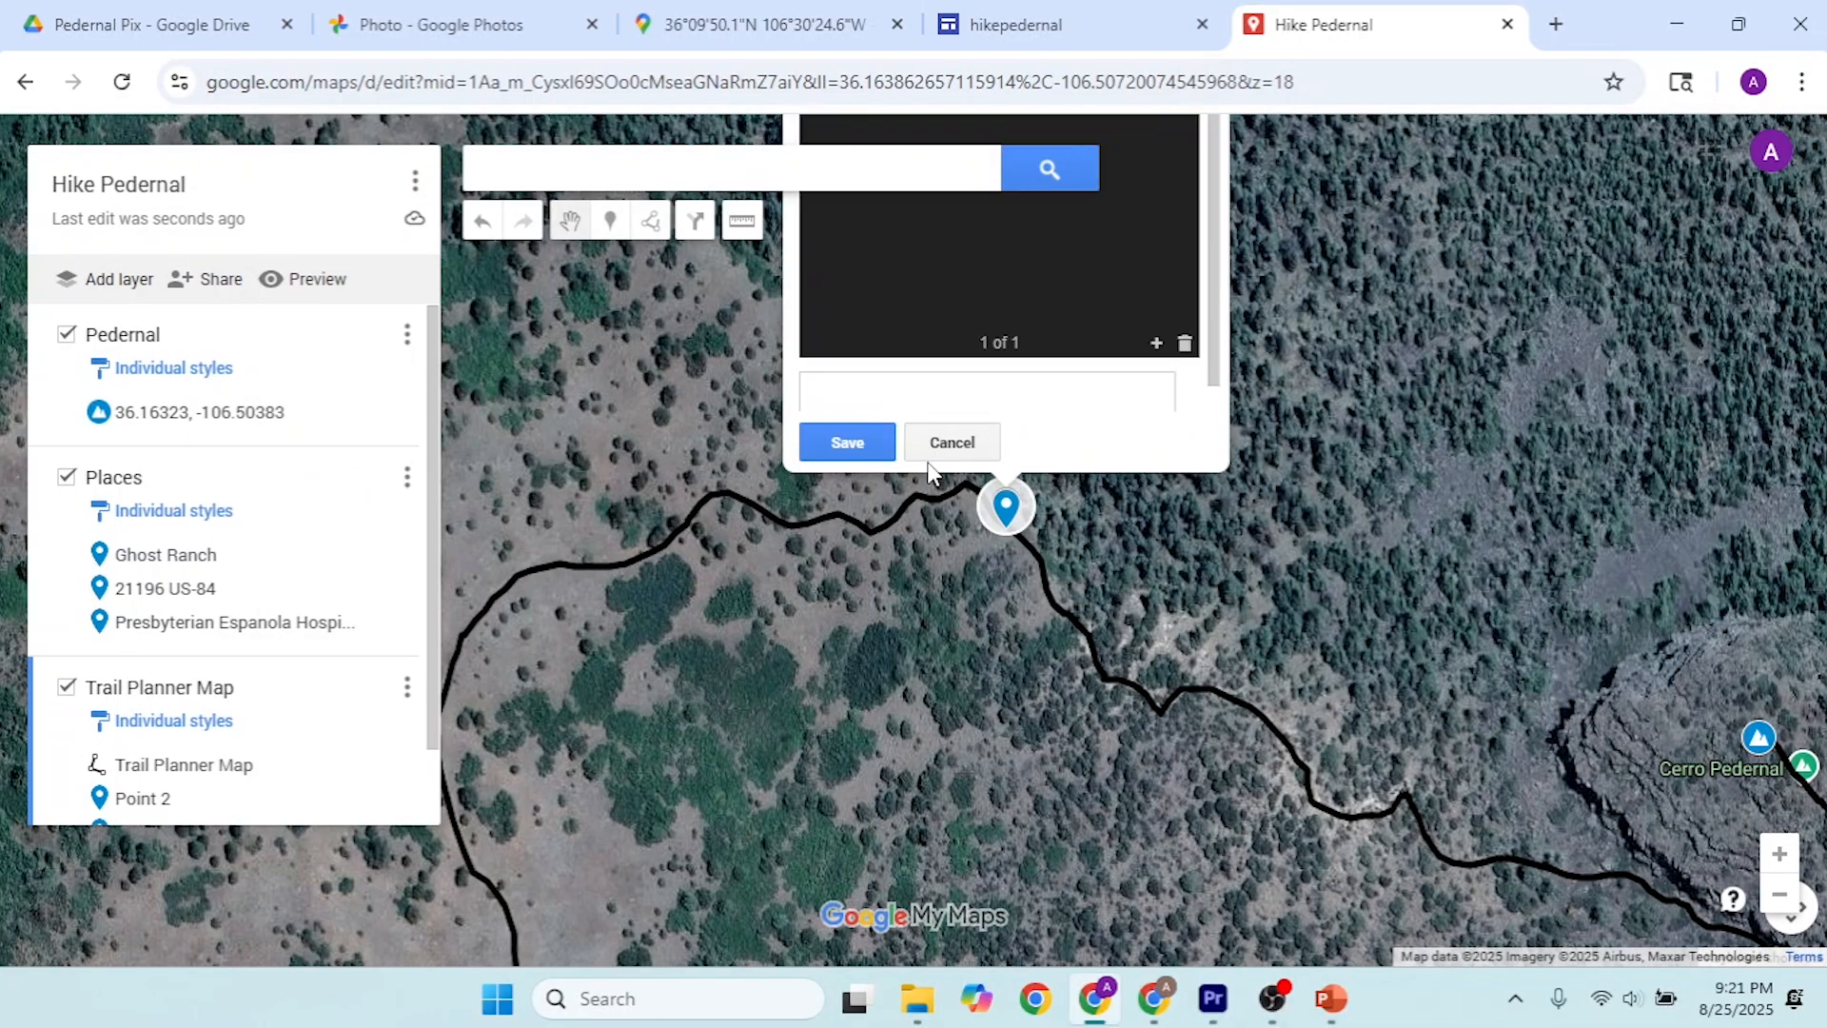
pyautogui.click(885, 448)
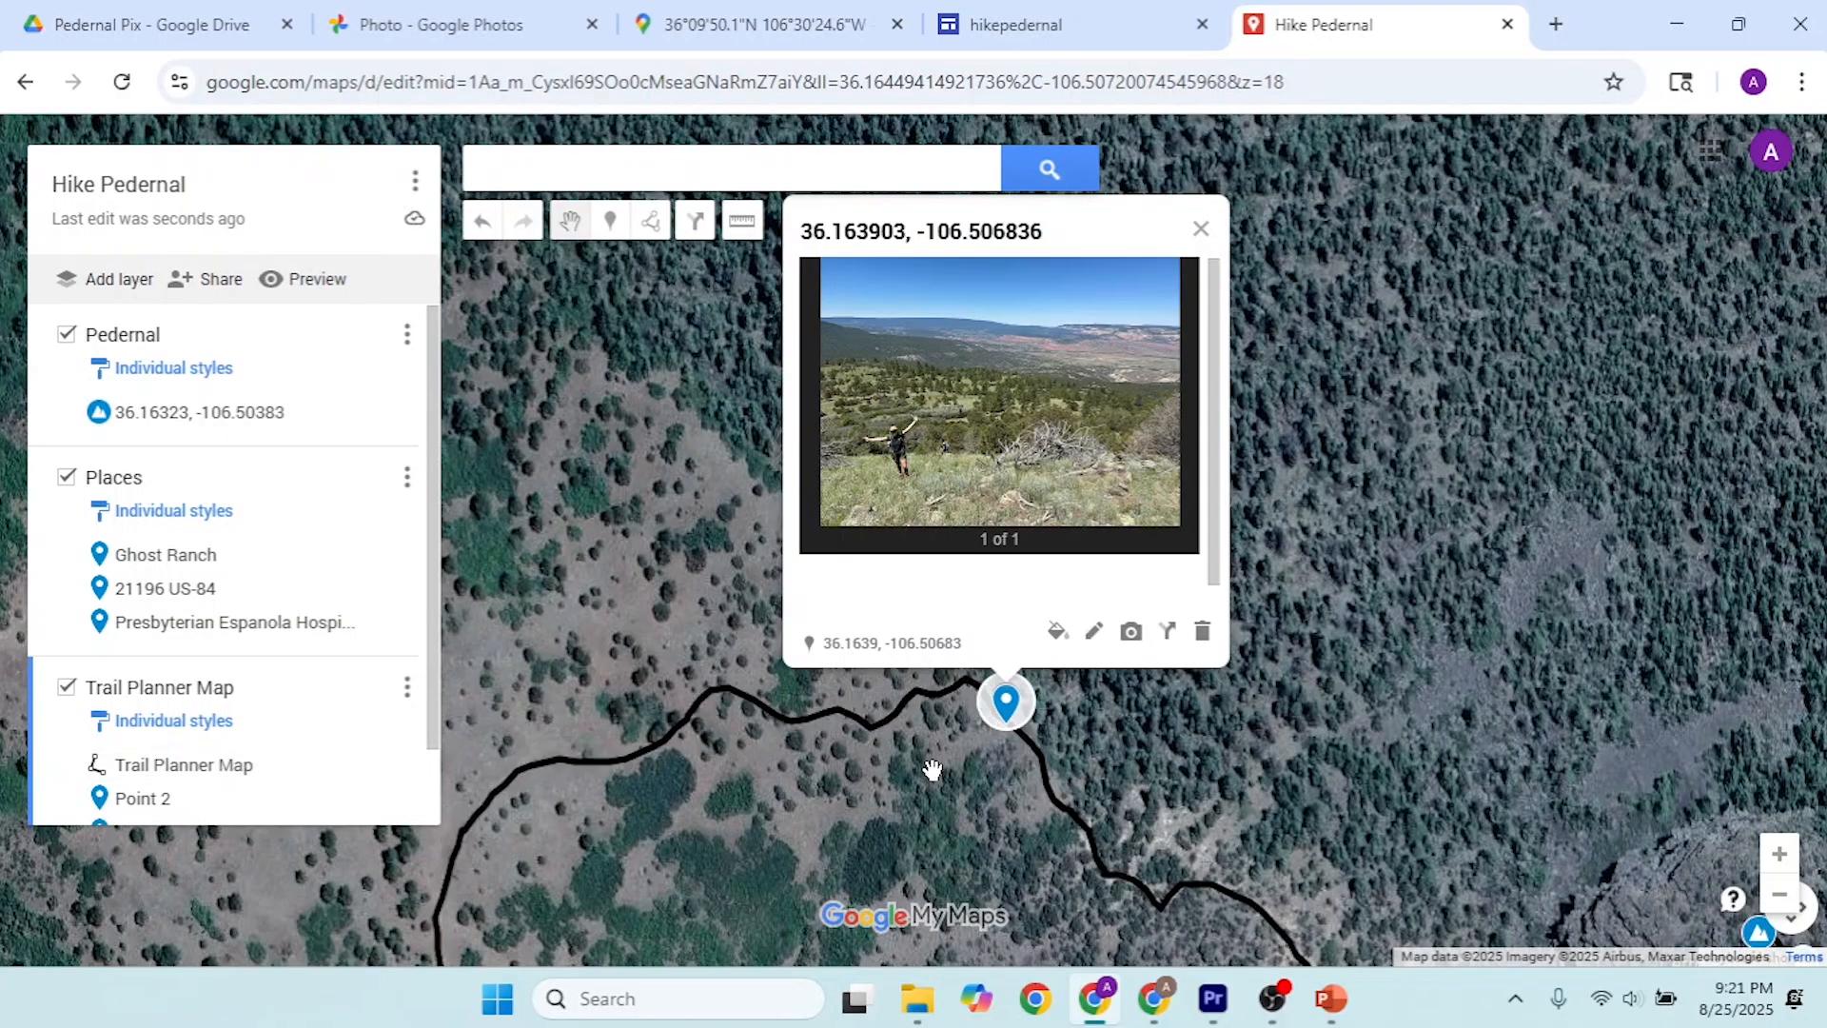
pyautogui.click(1199, 233)
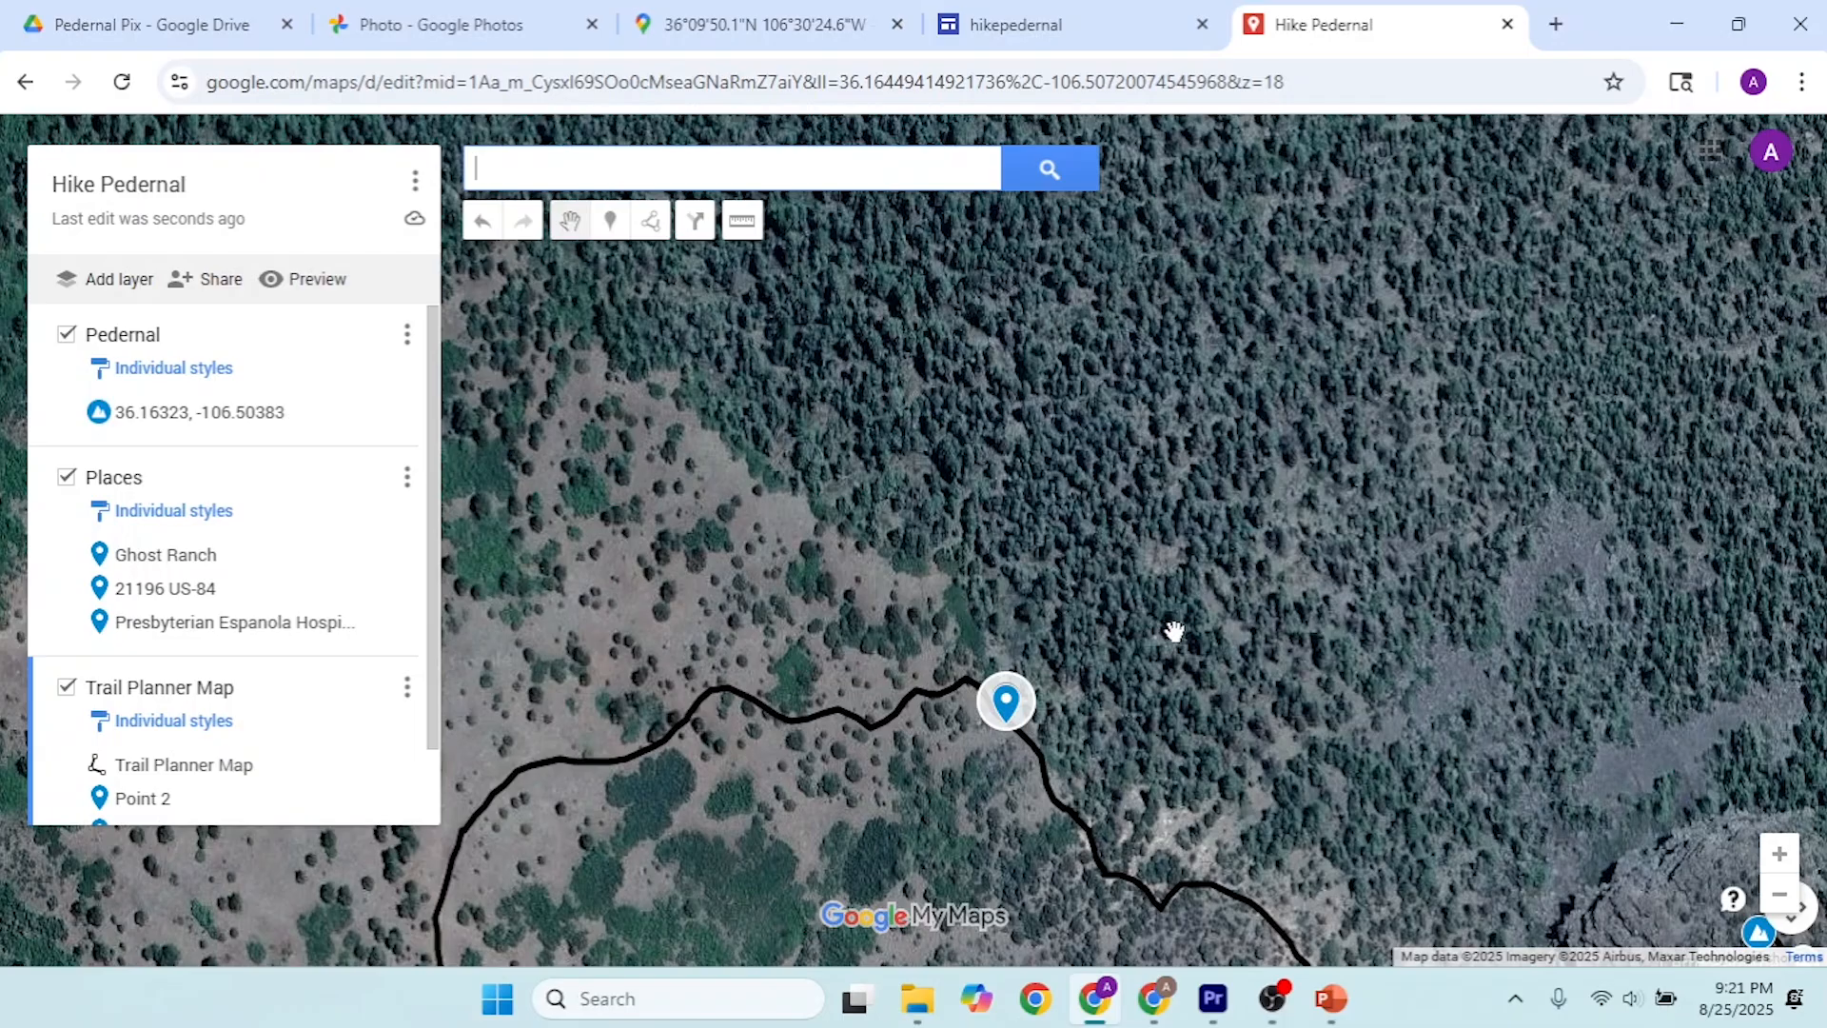
# Step: Attach IMG_4274.JPEG from Drive's Pedernal Pix folder to the Point 2 marker and save it
pyautogui.scroll(-1, 1175, 631)
pyautogui.scroll(-2, 1176, 631)
pyautogui.moveTo(1152, 747); pyautogui.dragTo(1093, 657)
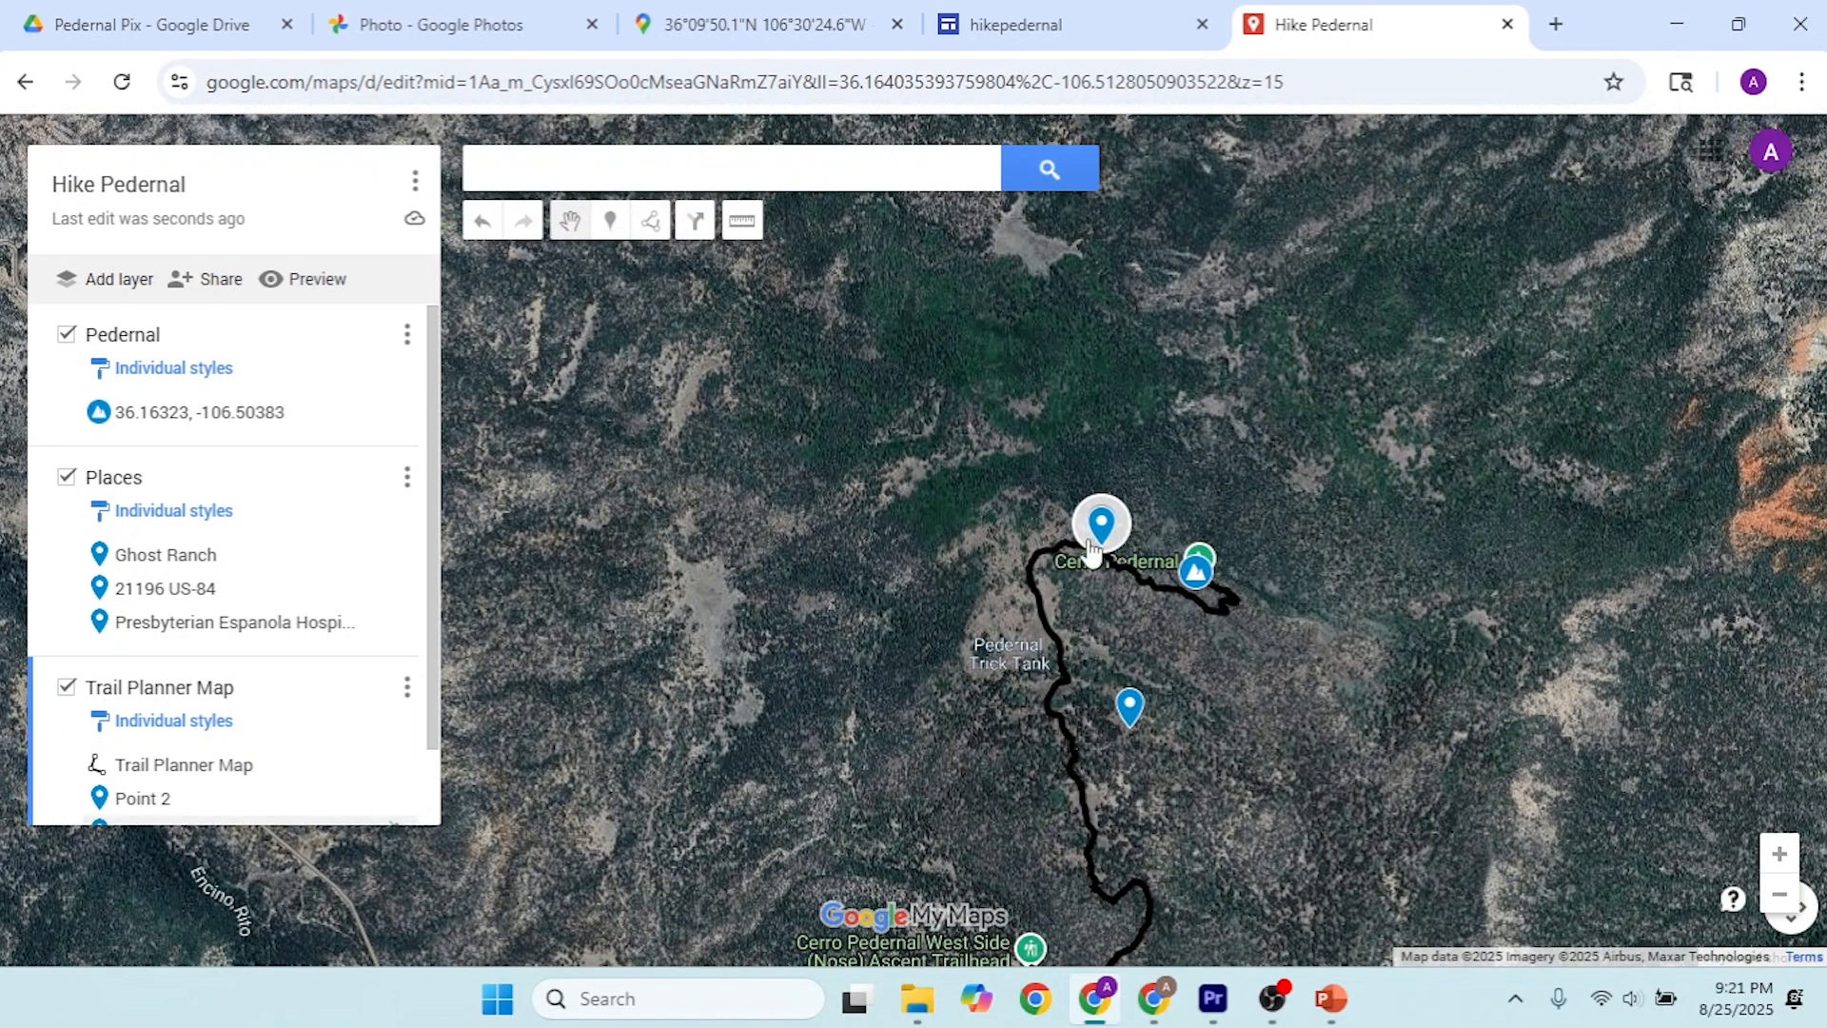
pyautogui.click(1129, 709)
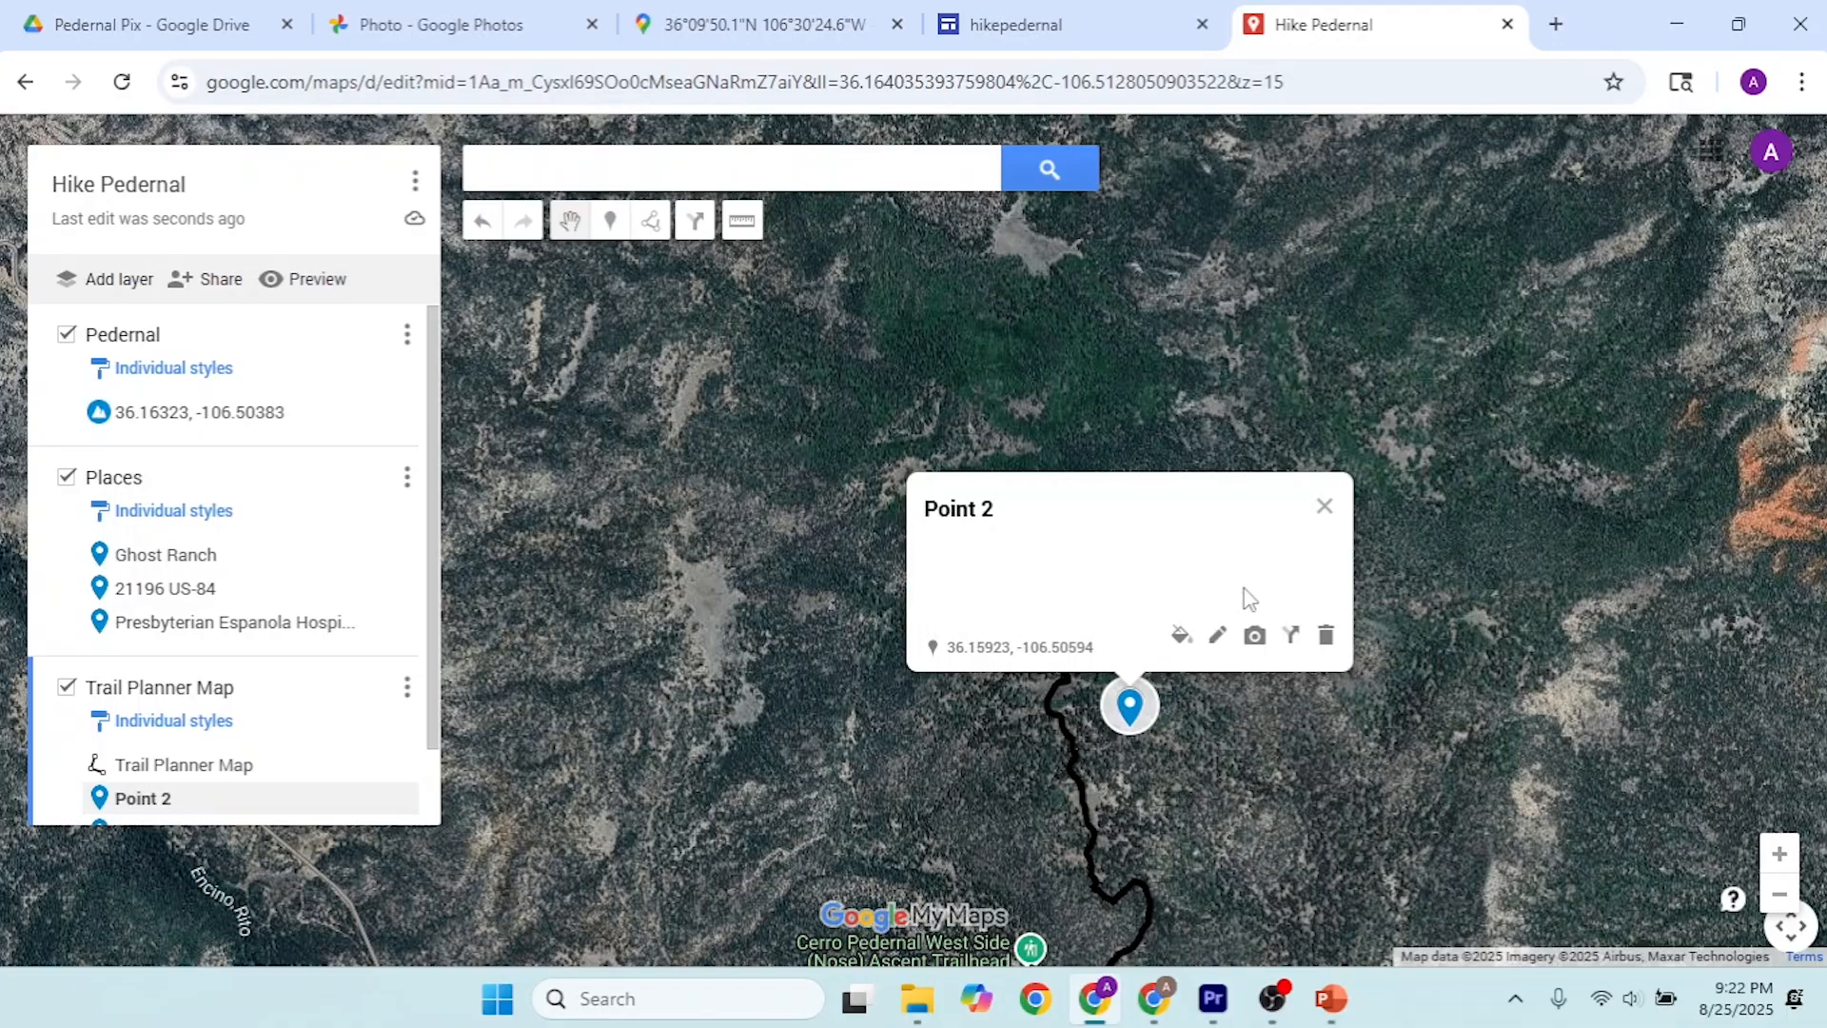
pyautogui.click(1255, 636)
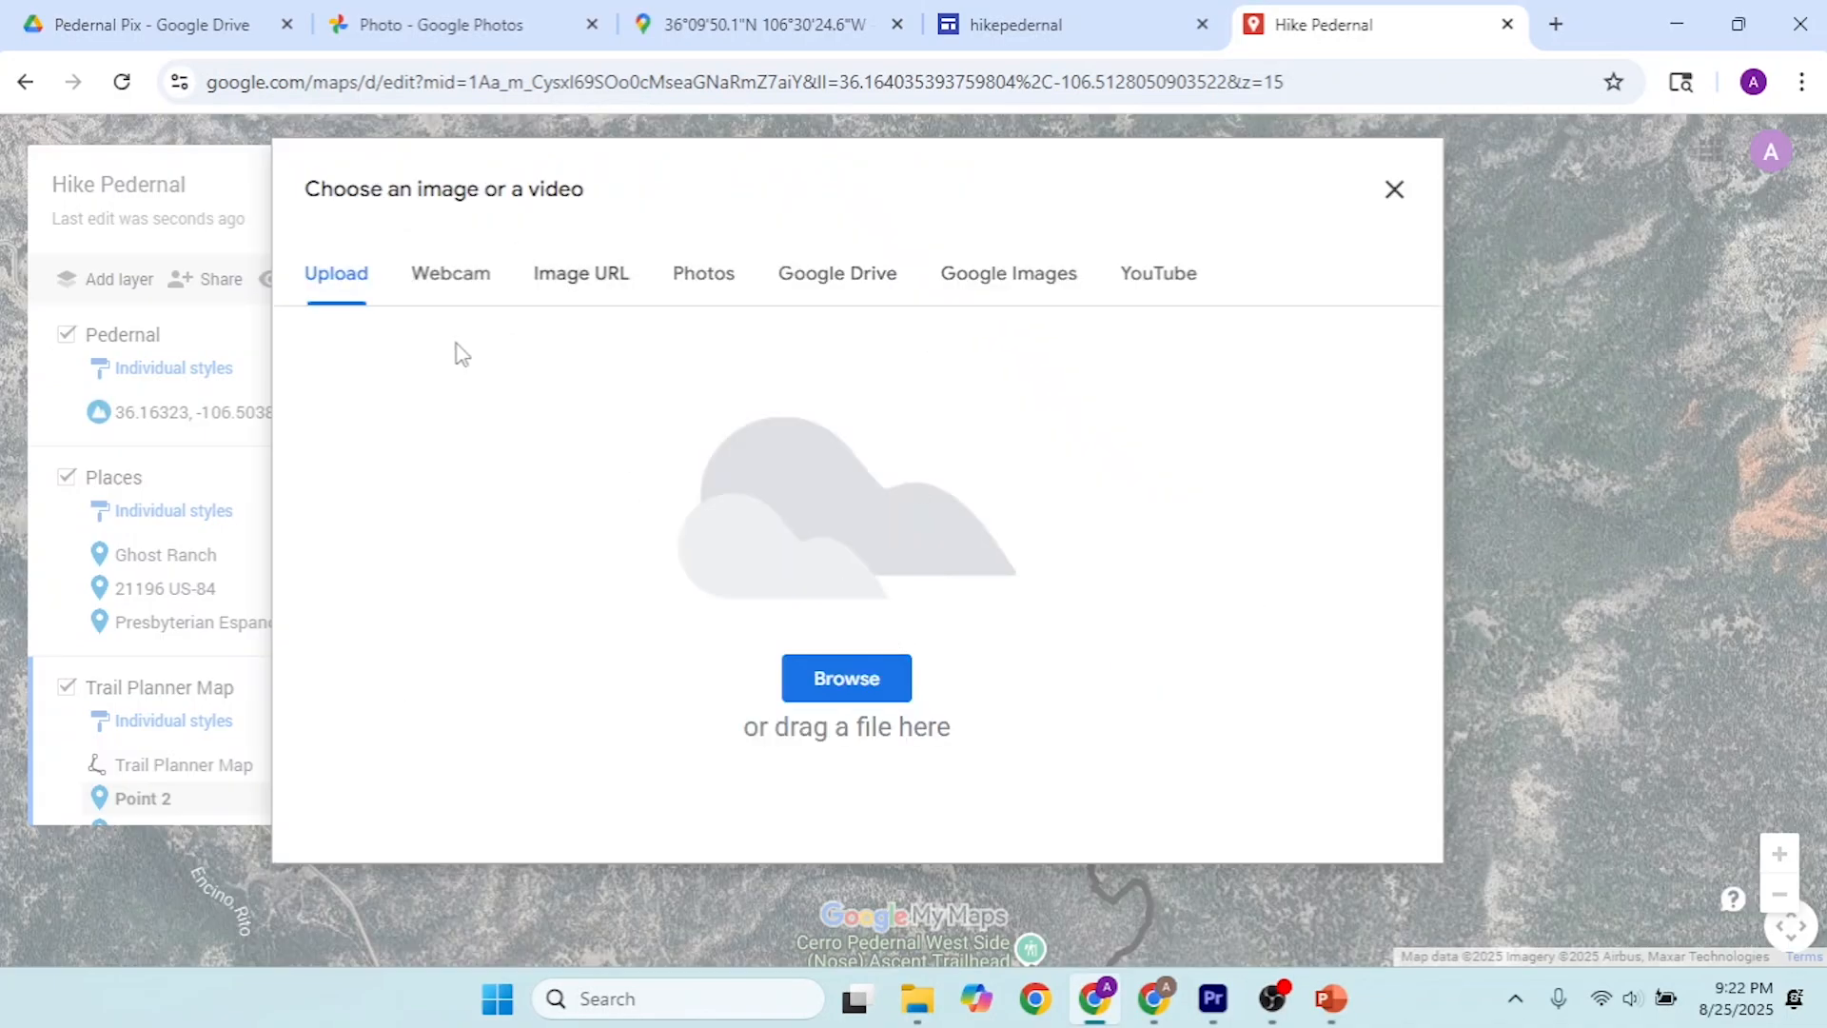
pyautogui.click(861, 274)
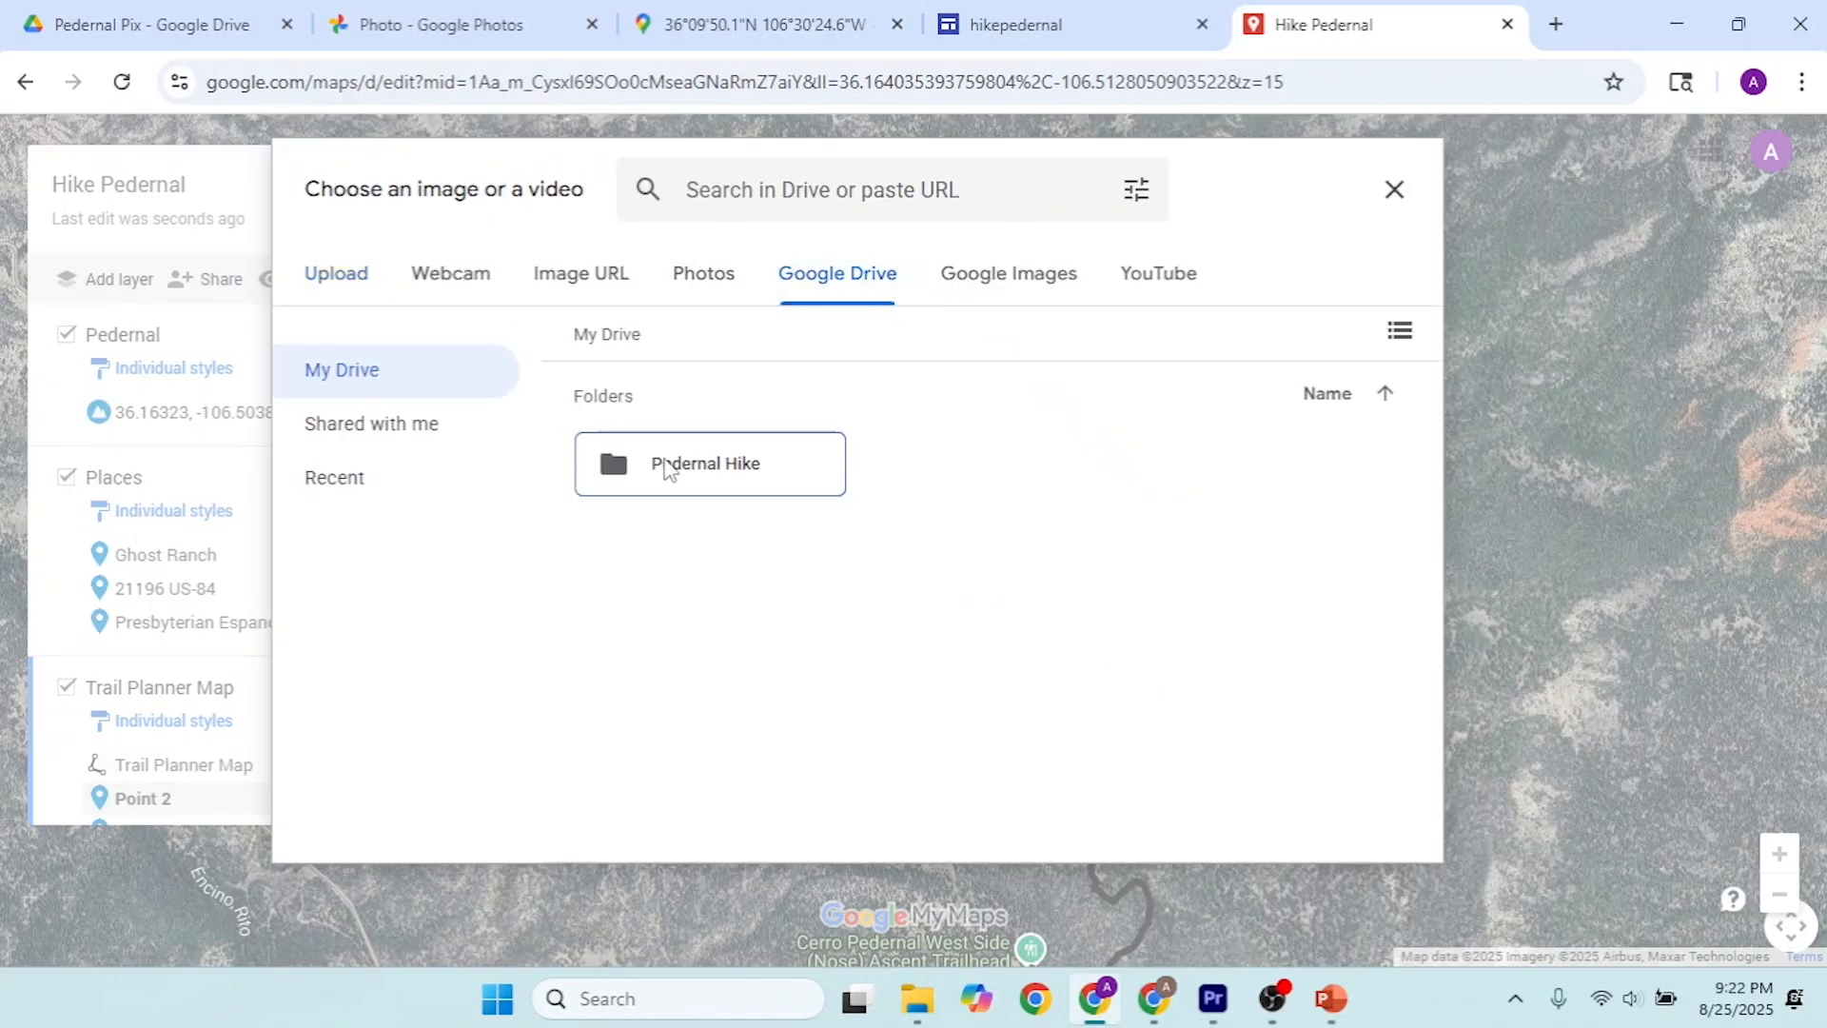
pyautogui.doubleClick(666, 466)
pyautogui.doubleClick(726, 473)
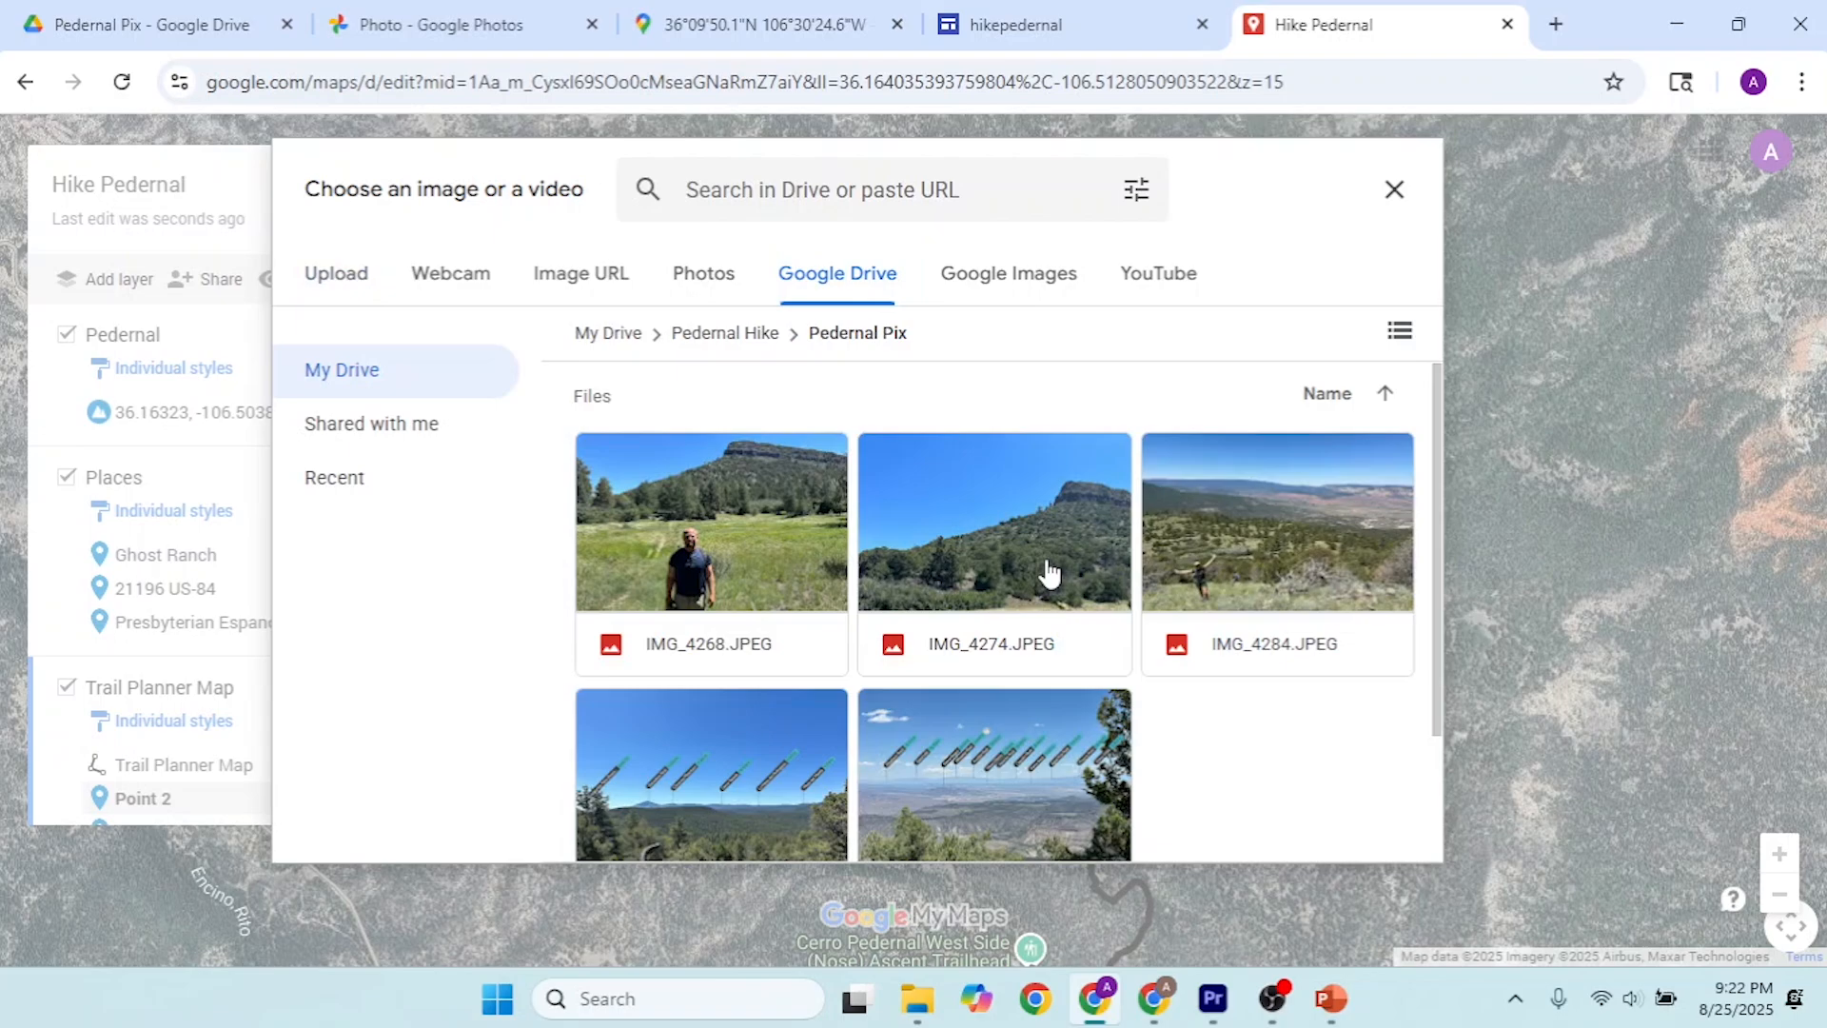
pyautogui.click(1050, 571)
pyautogui.click(1341, 832)
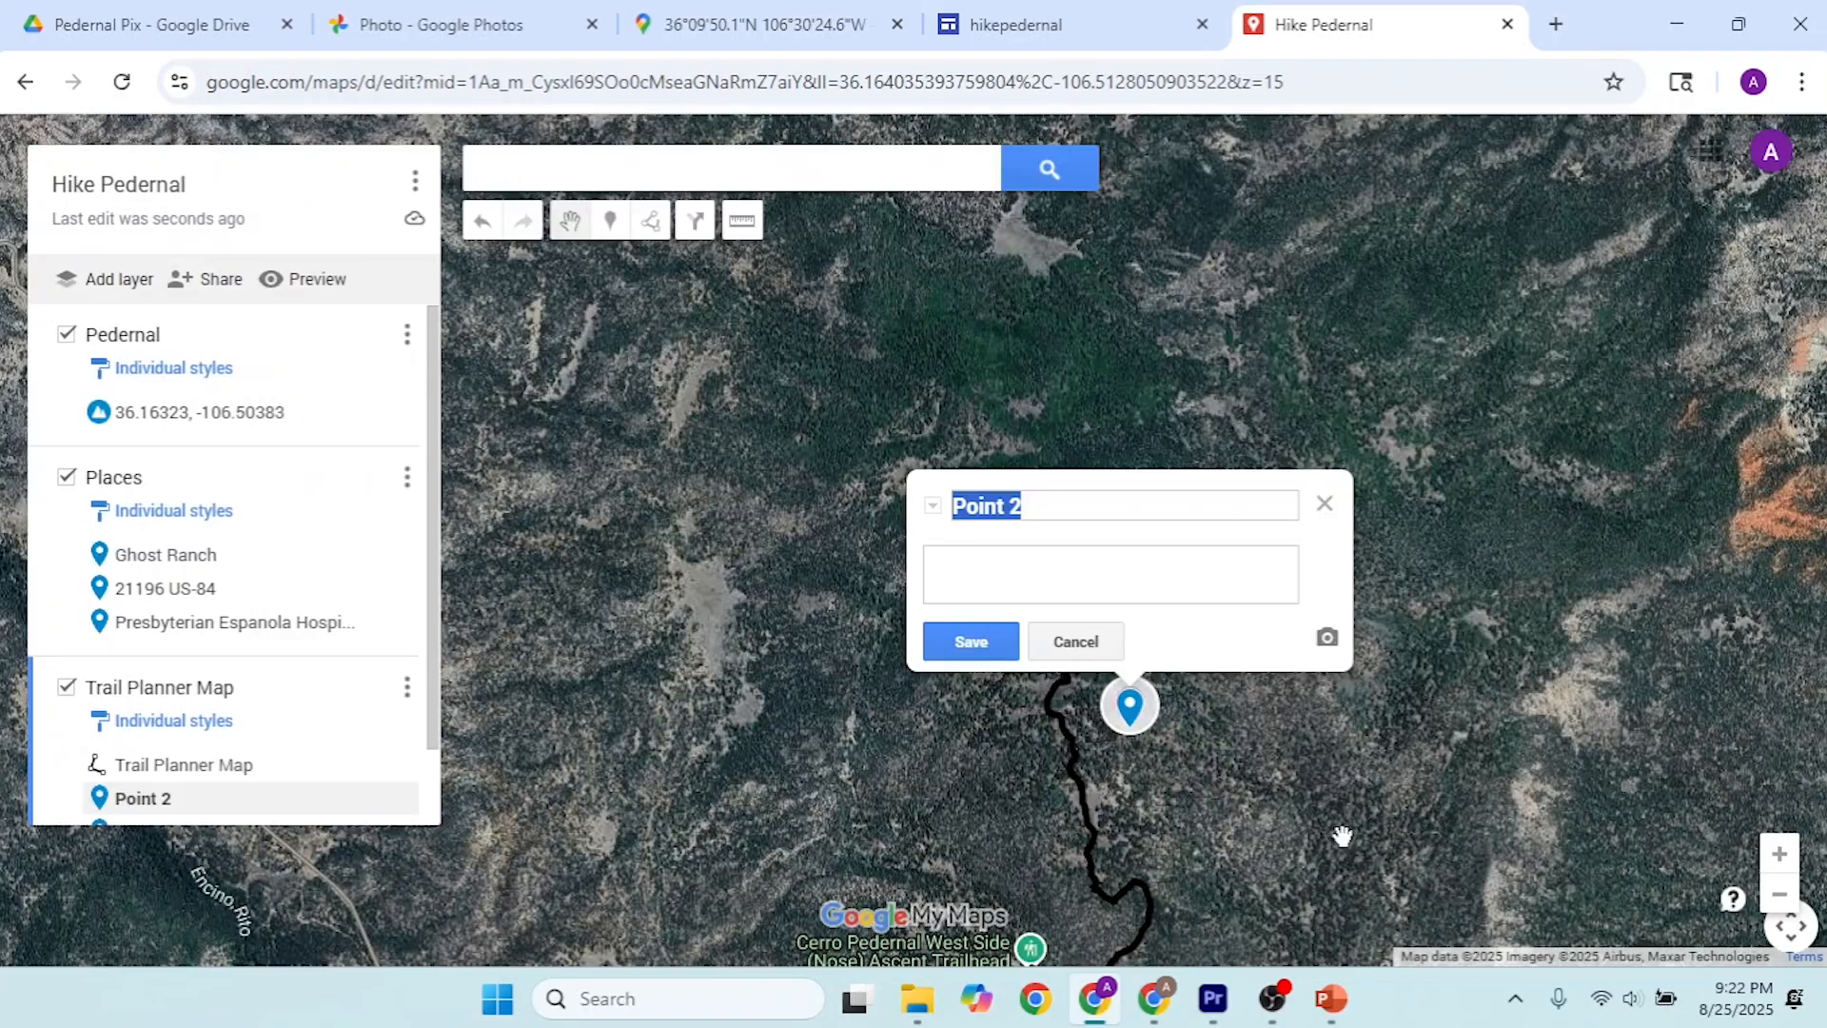
pyautogui.click(985, 651)
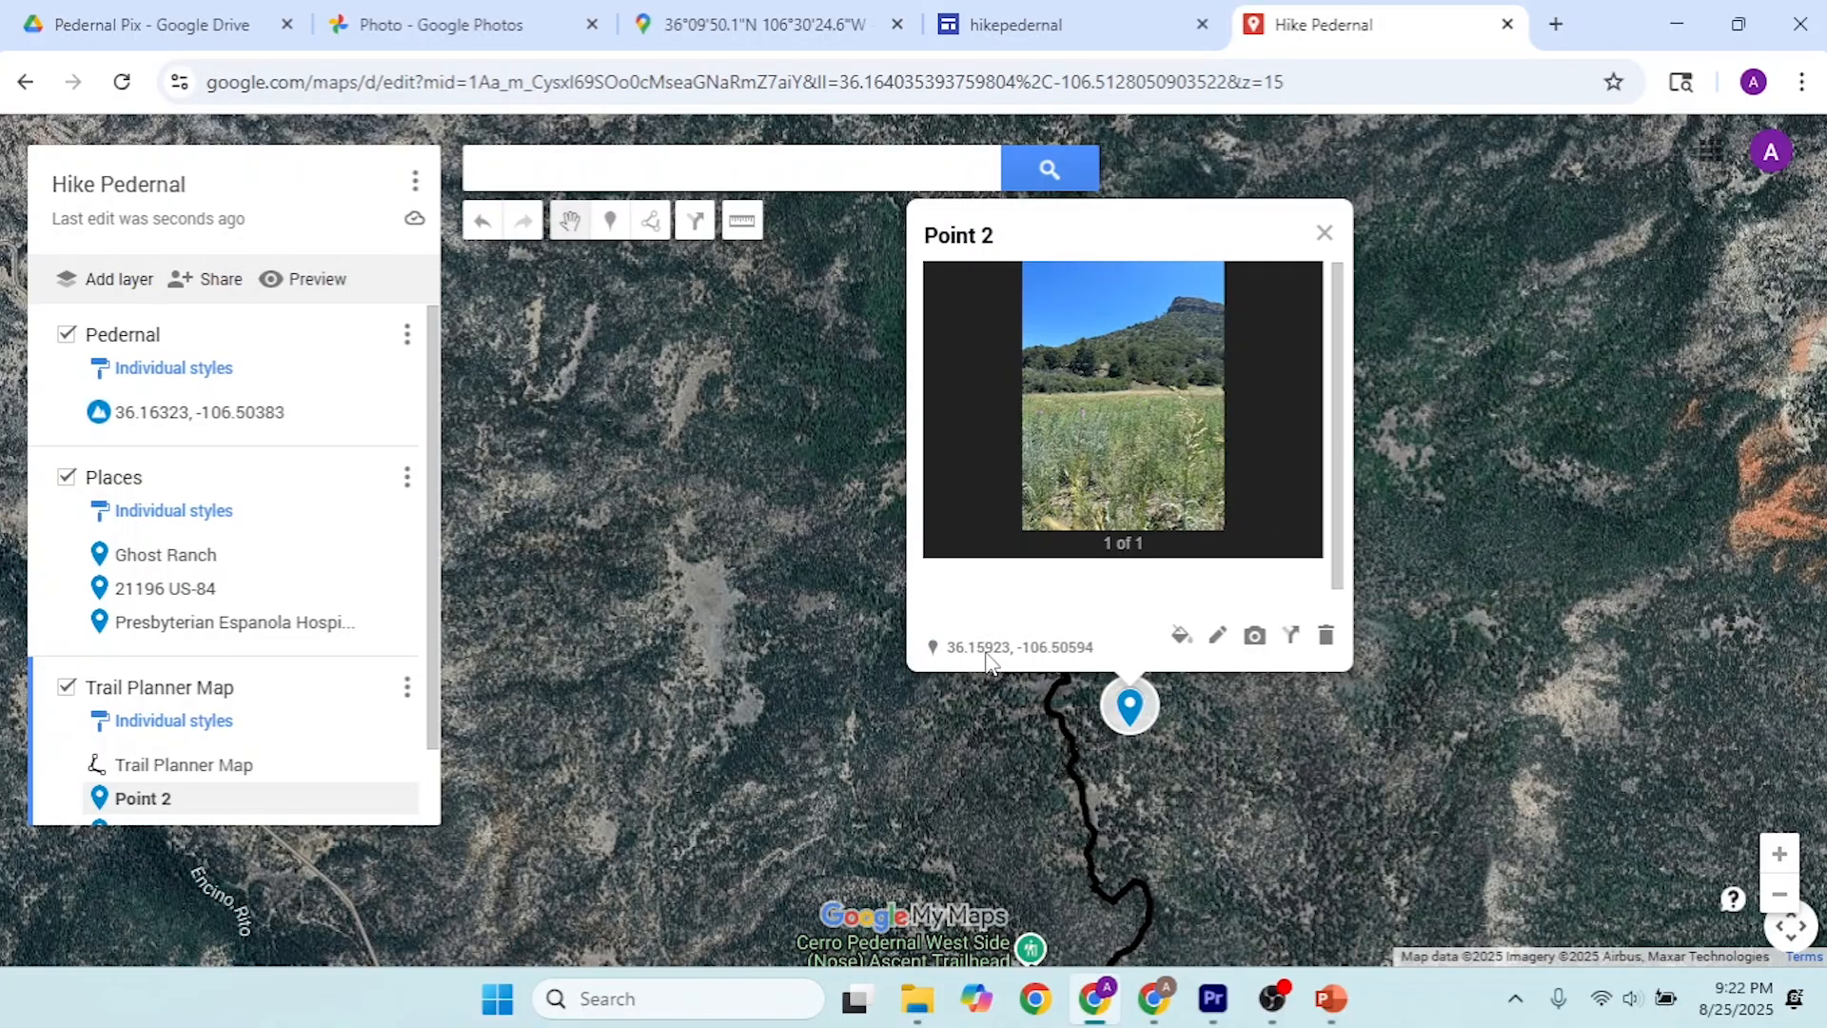
pyautogui.click(1324, 232)
# Step: Look over the whole trail on the map, and switch to the hikepedernal site editor at the page header
pyautogui.moveTo(1319, 564); pyautogui.dragTo(1317, 301)
pyautogui.scroll(-2, 1313, 304)
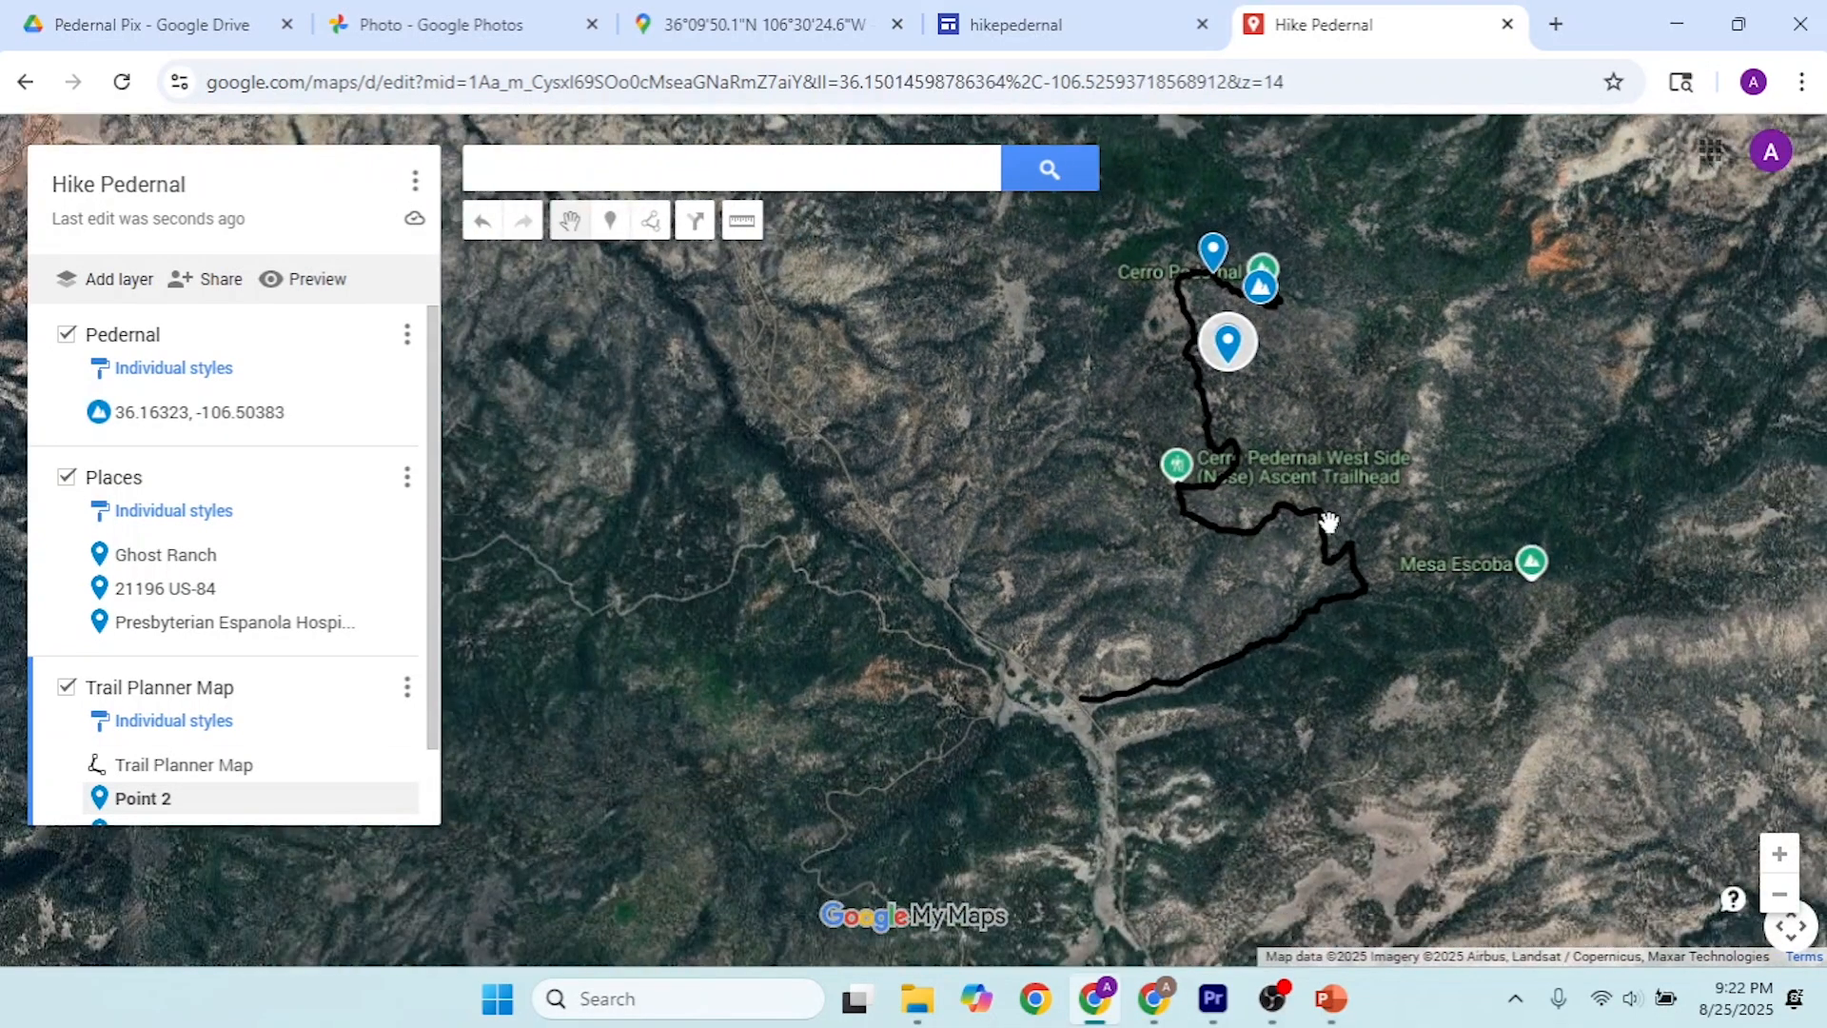
pyautogui.moveTo(1330, 530); pyautogui.dragTo(1108, 550)
pyautogui.click(1076, 10)
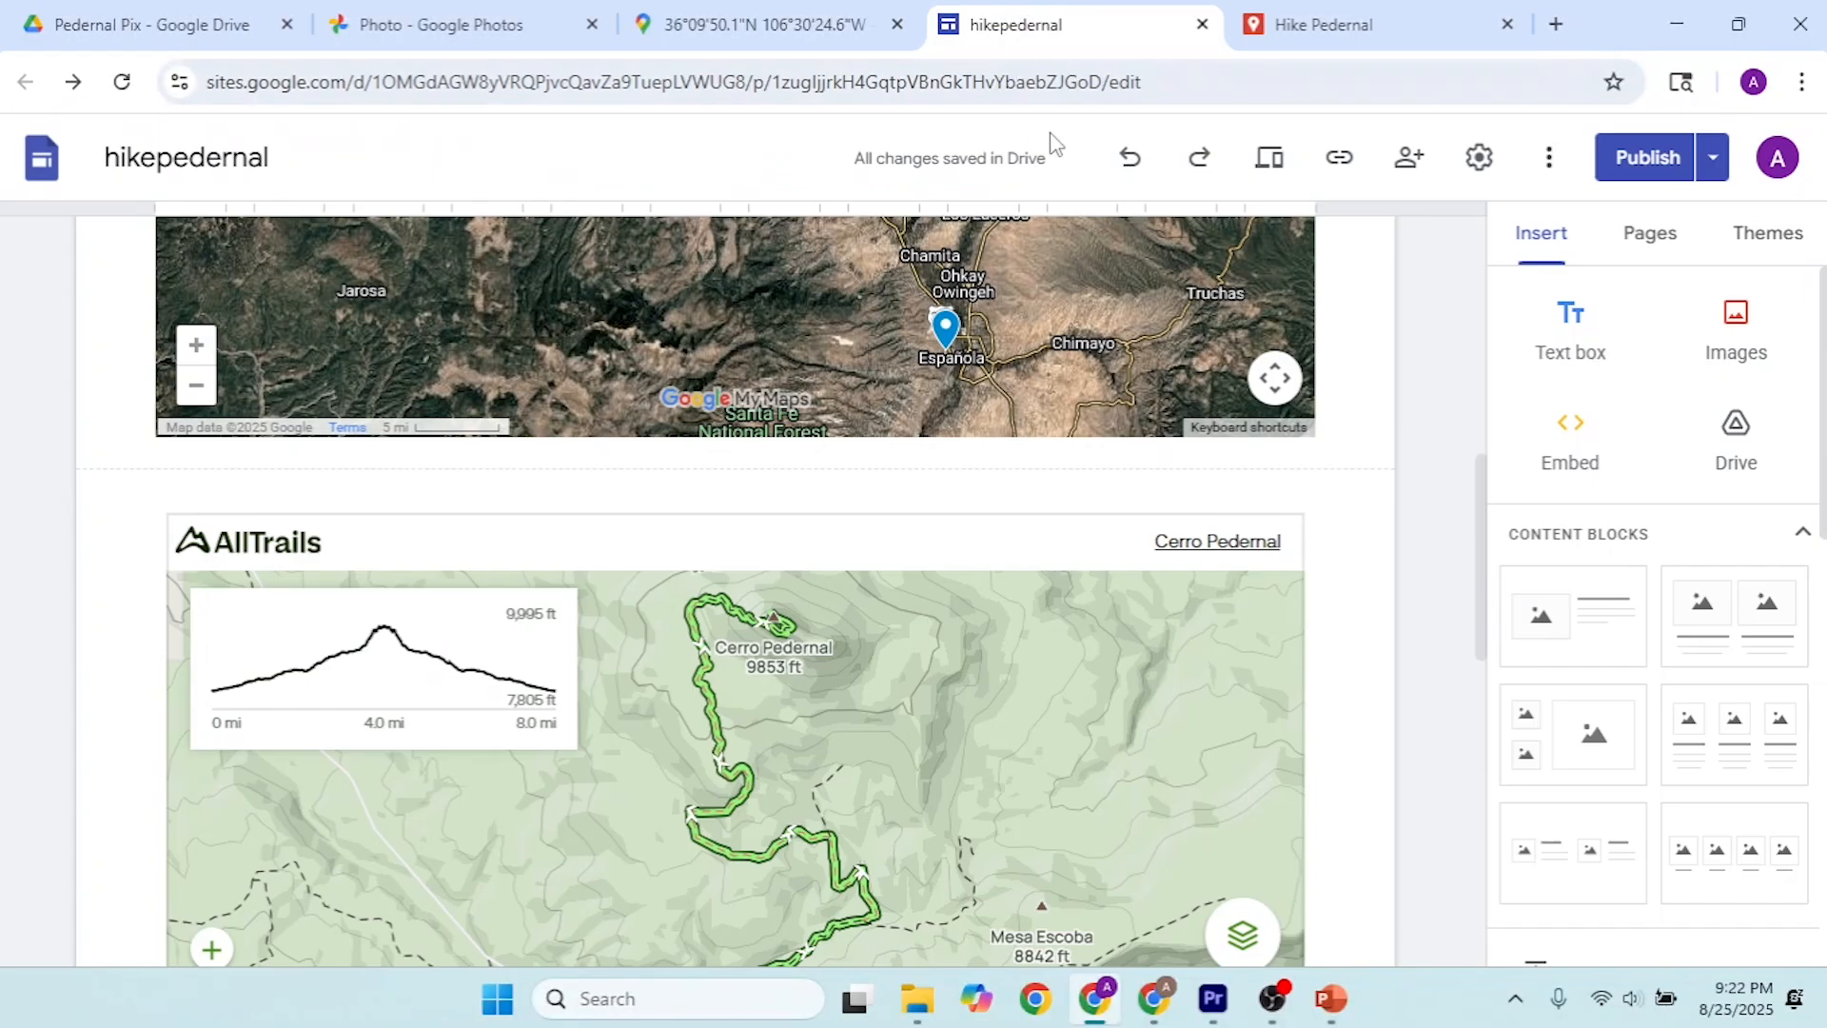
pyautogui.moveTo(1477, 518); pyautogui.dragTo(1478, 271)
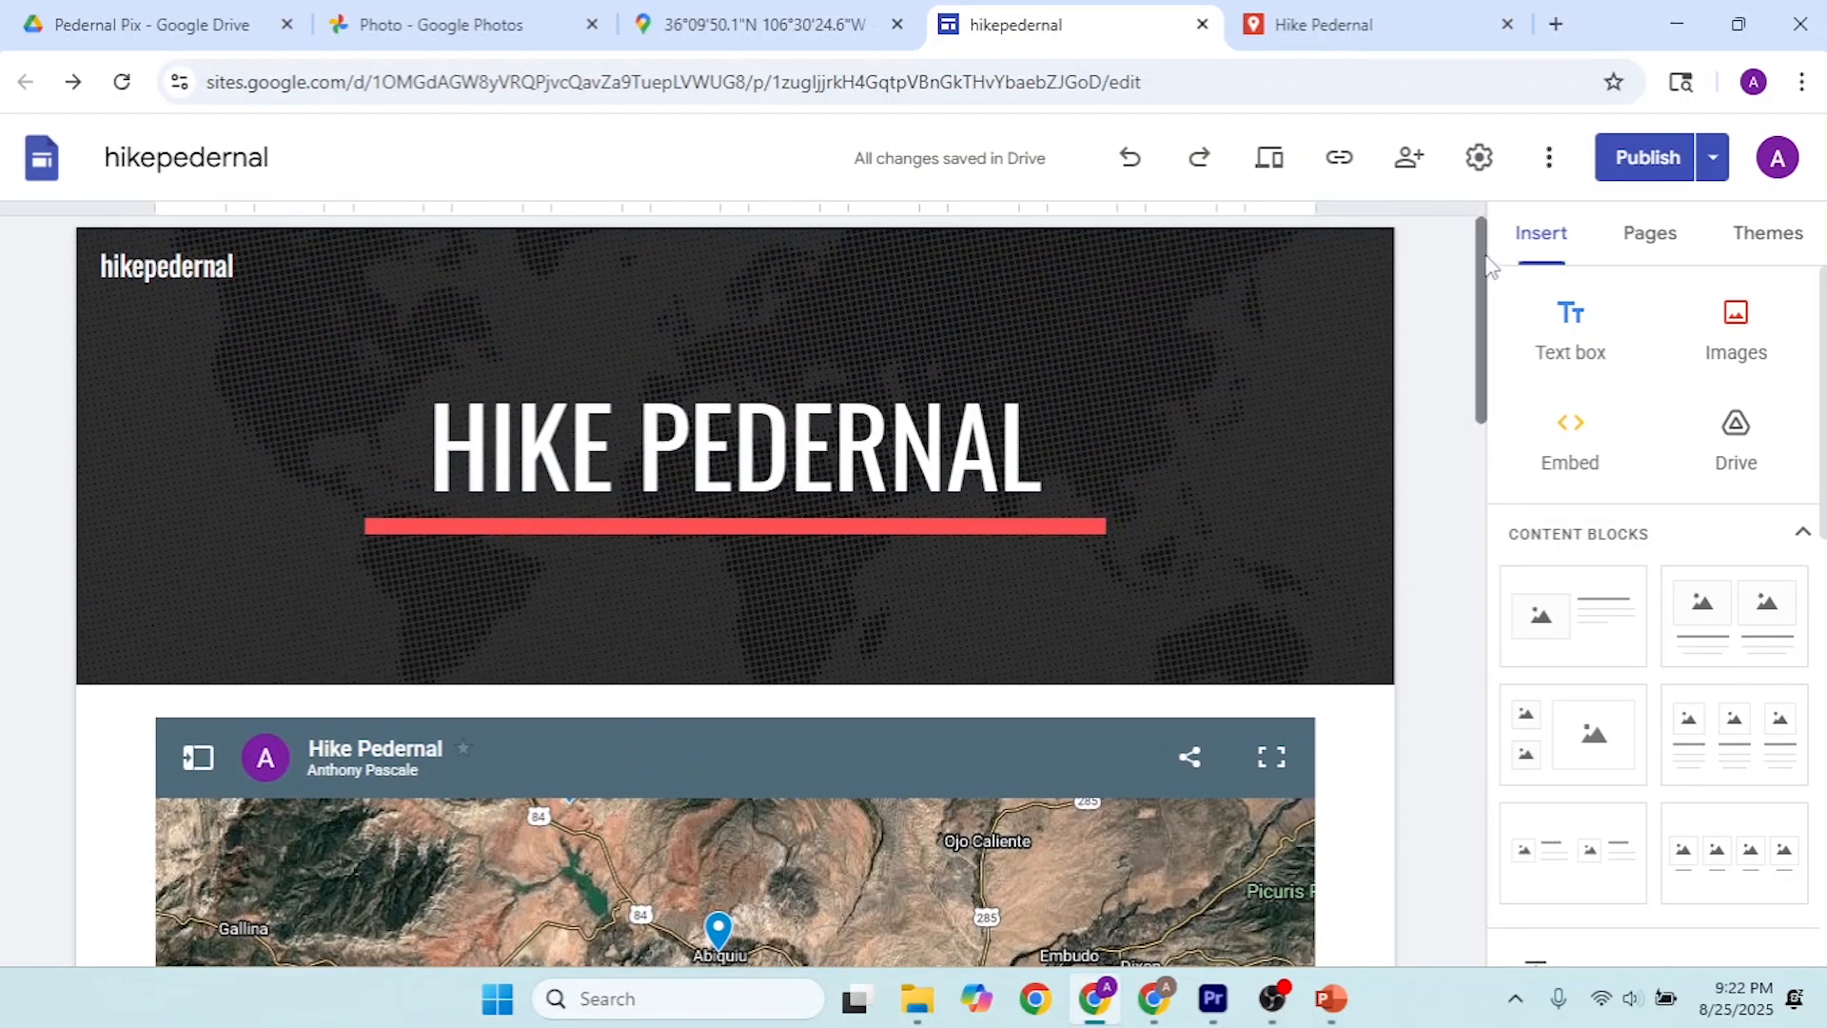
# Step: Close the Google Maps location page and the Google Photos page
pyautogui.click(774, 25)
pyautogui.click(897, 24)
pyautogui.click(541, 12)
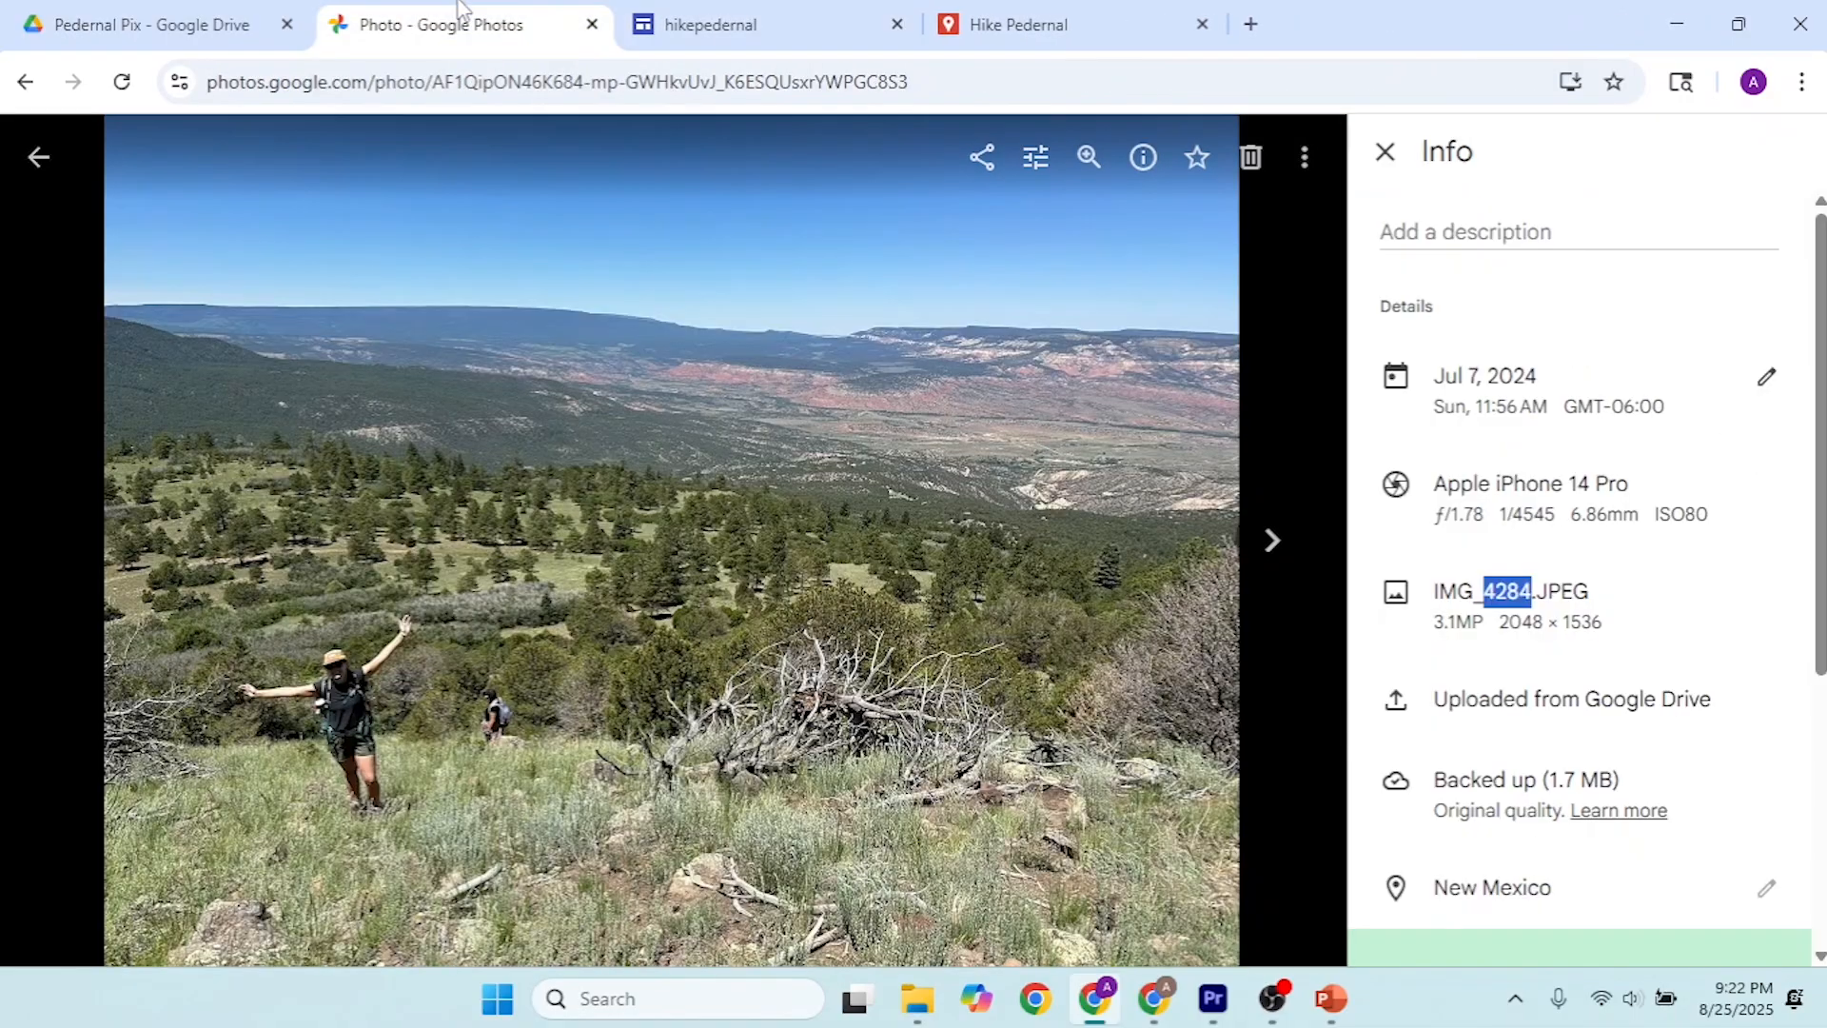
pyautogui.click(592, 24)
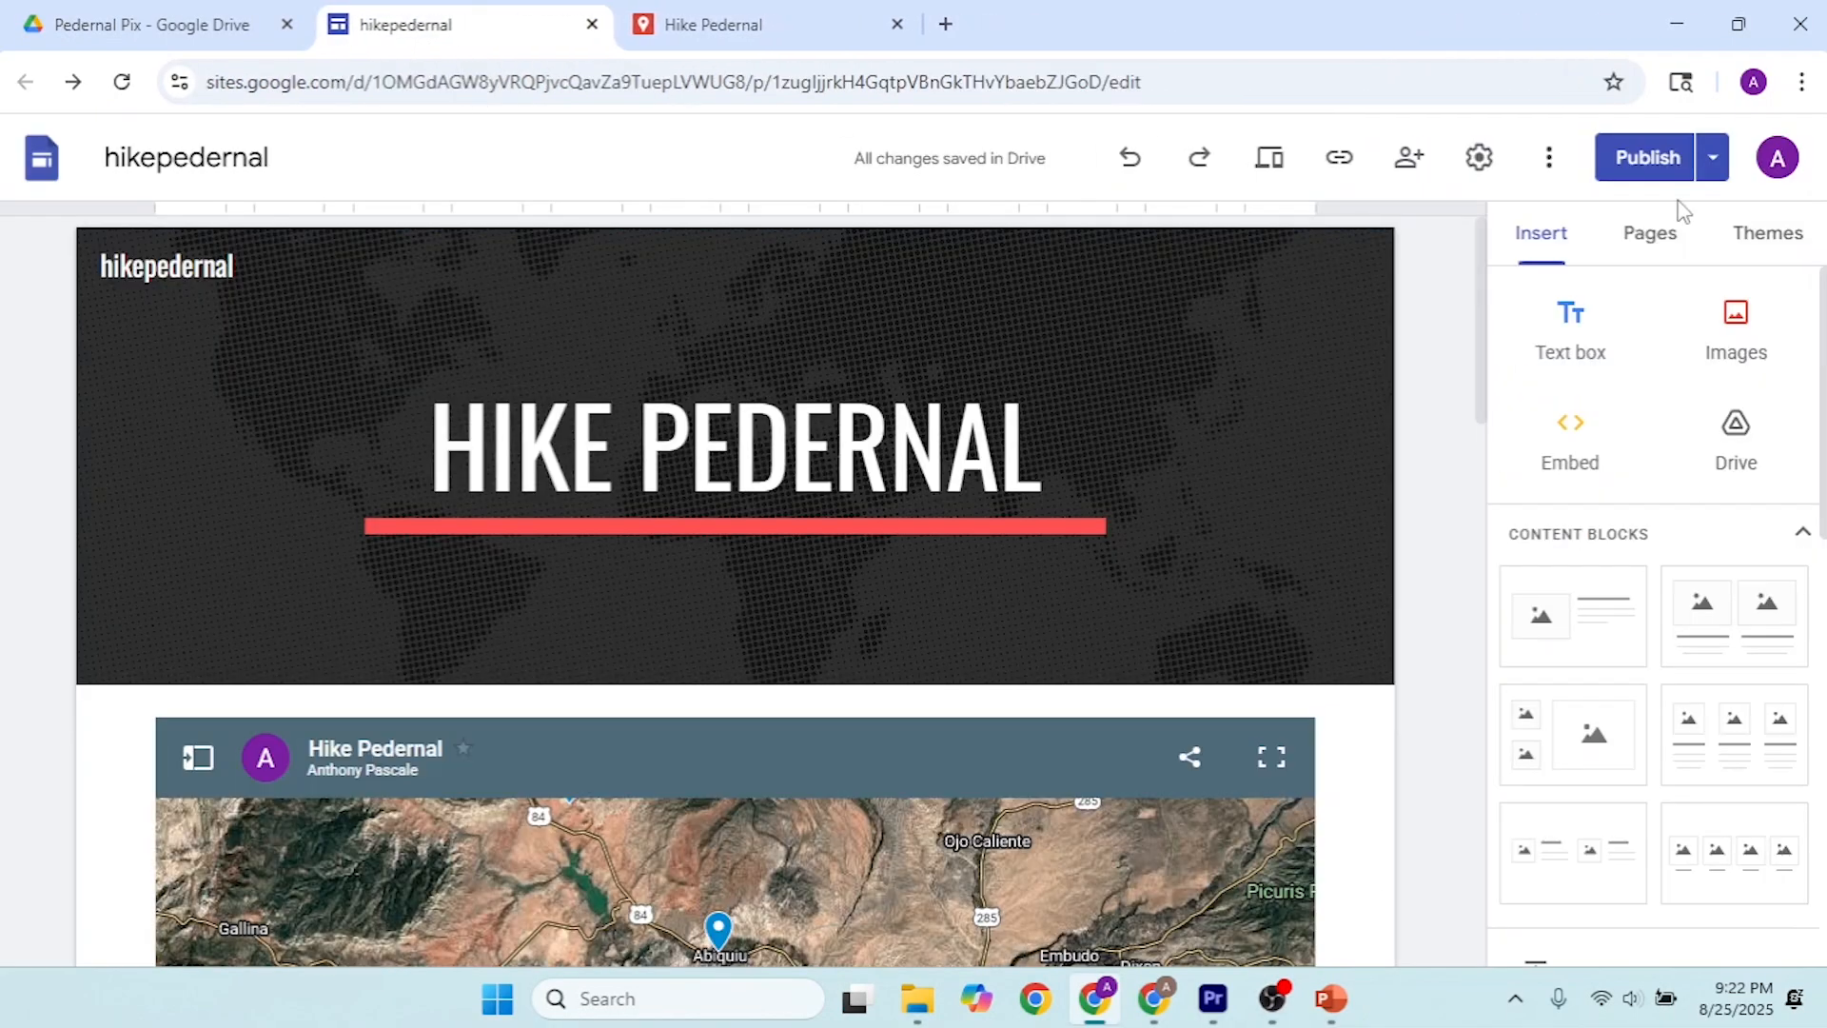
# Step: Try to publish the hikepedernal site and return to its editor
pyautogui.click(1647, 157)
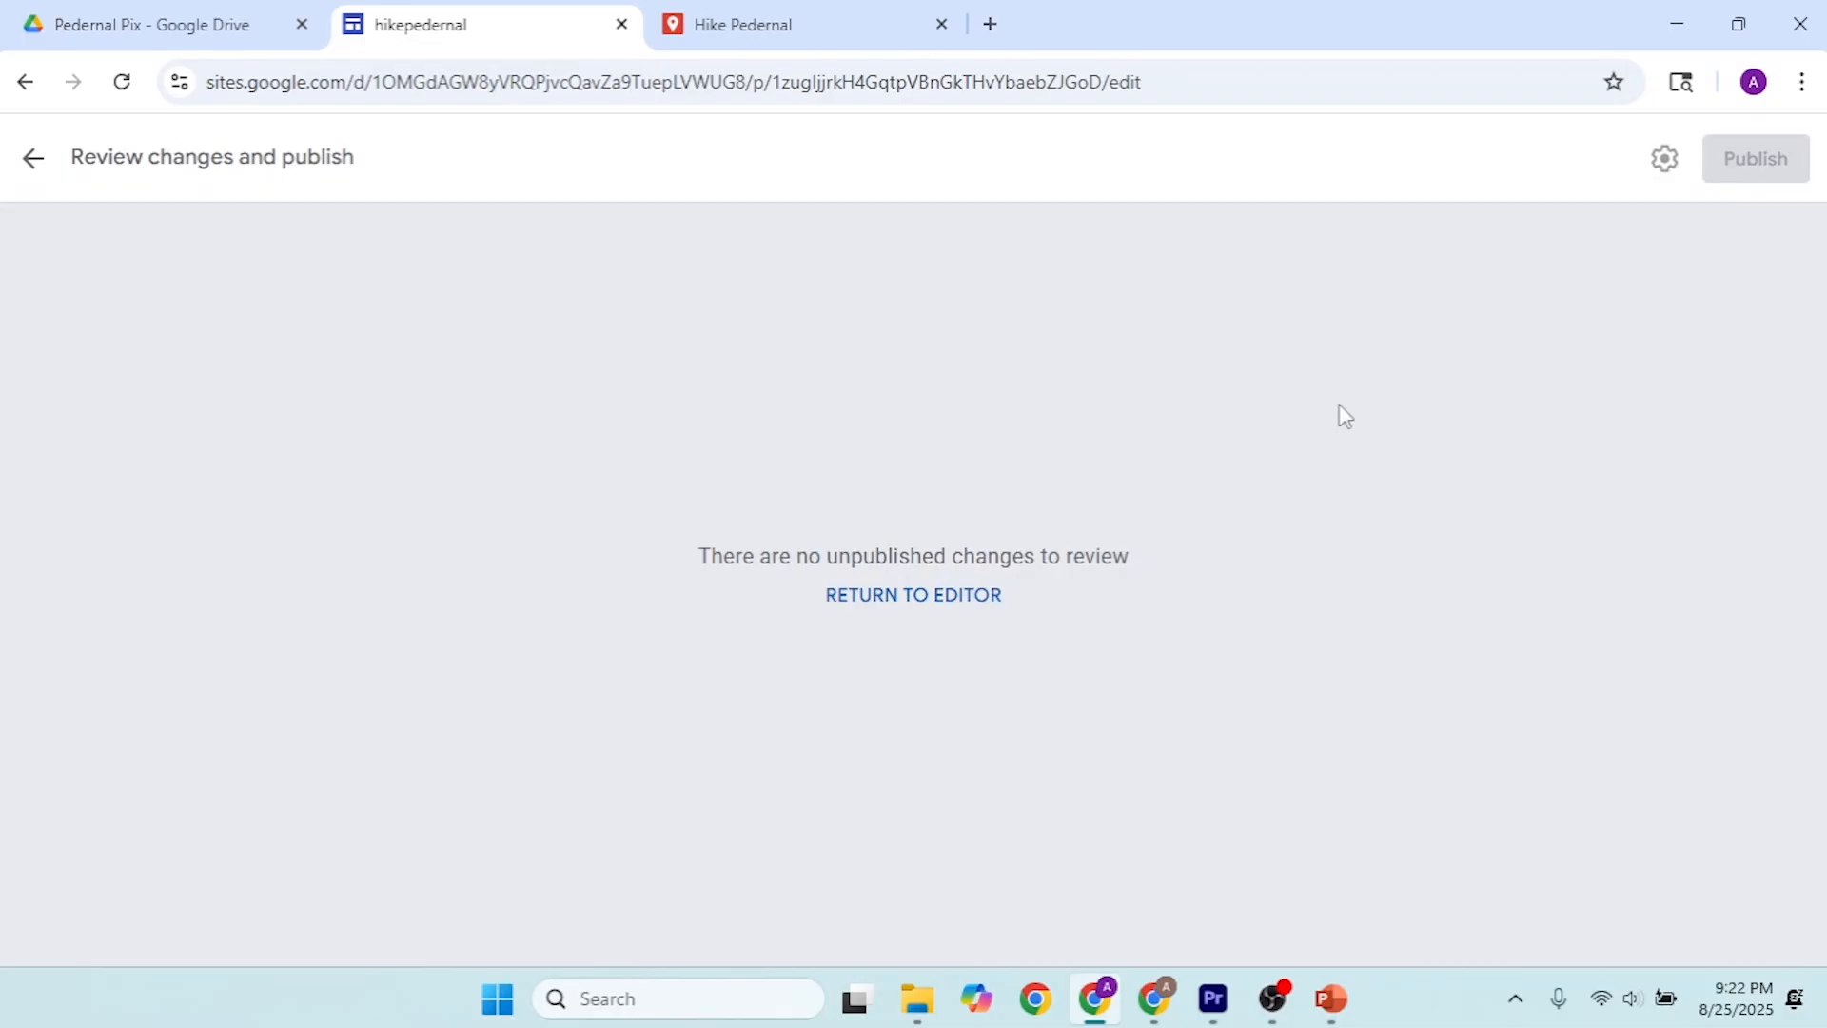
pyautogui.click(942, 597)
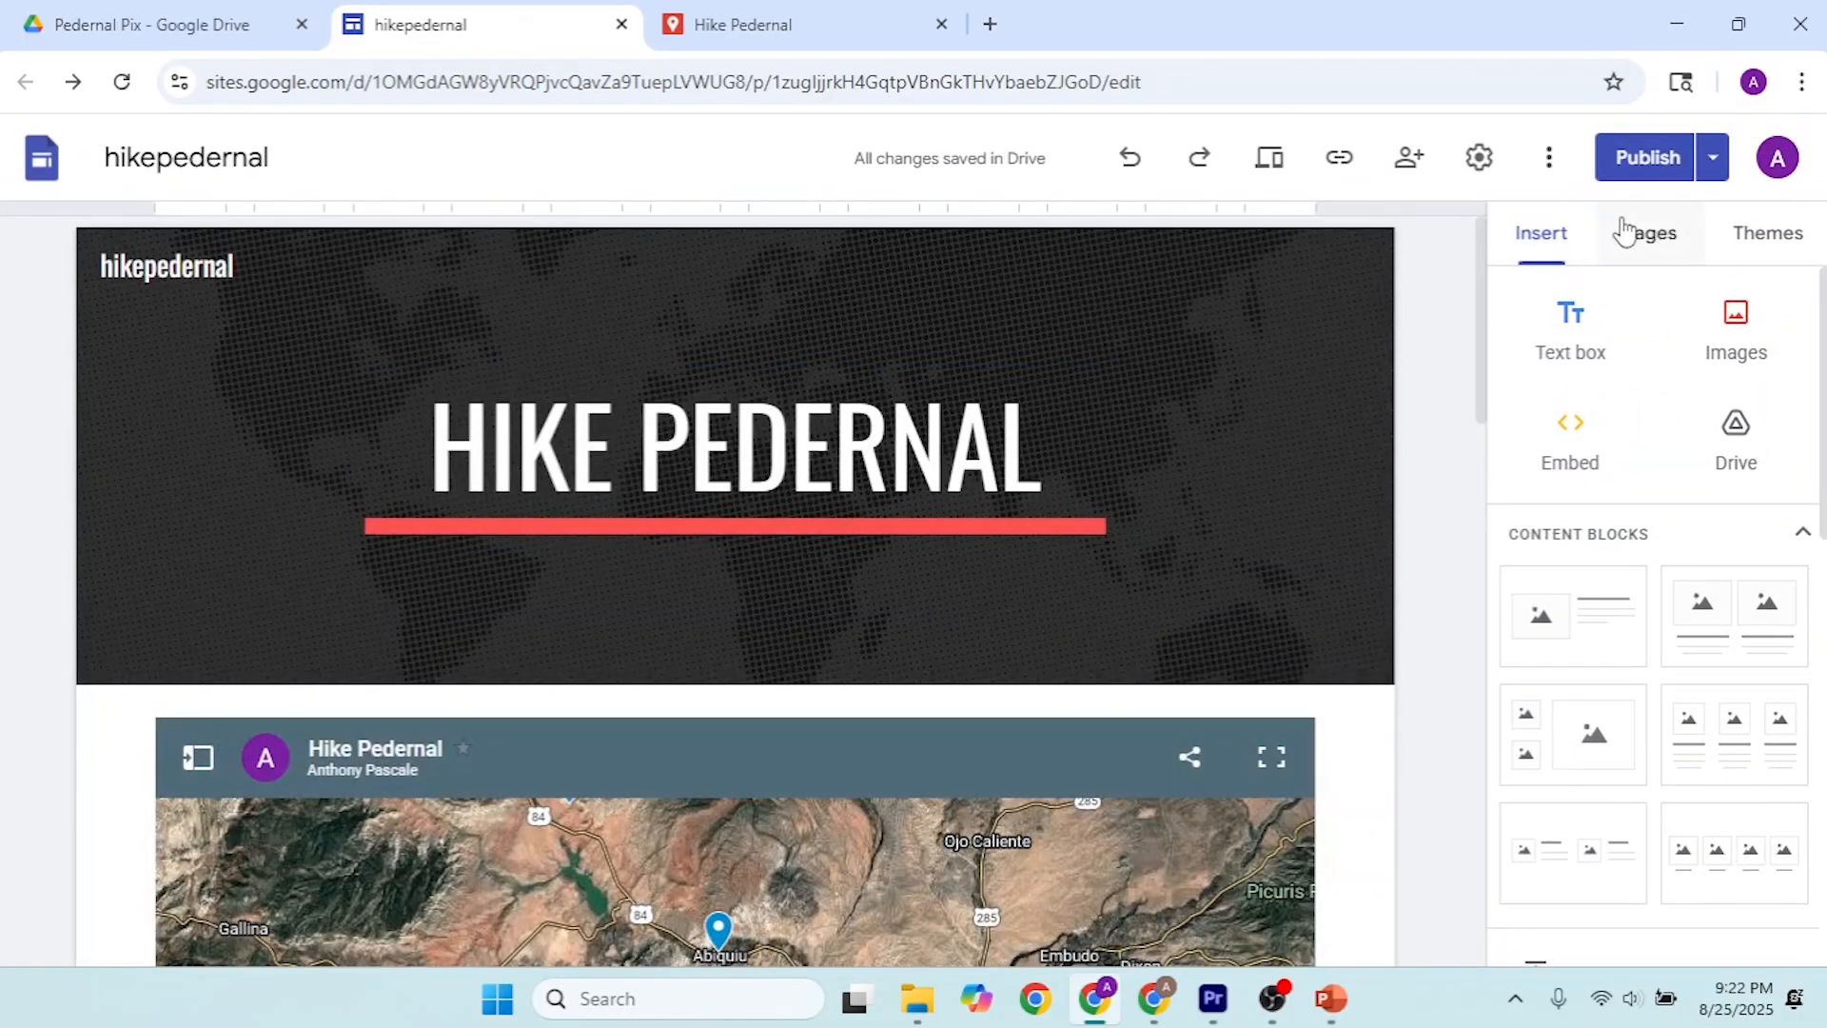
# Step: Open the published version of the hikepedernal site and go to its embedded map
pyautogui.click(1713, 160)
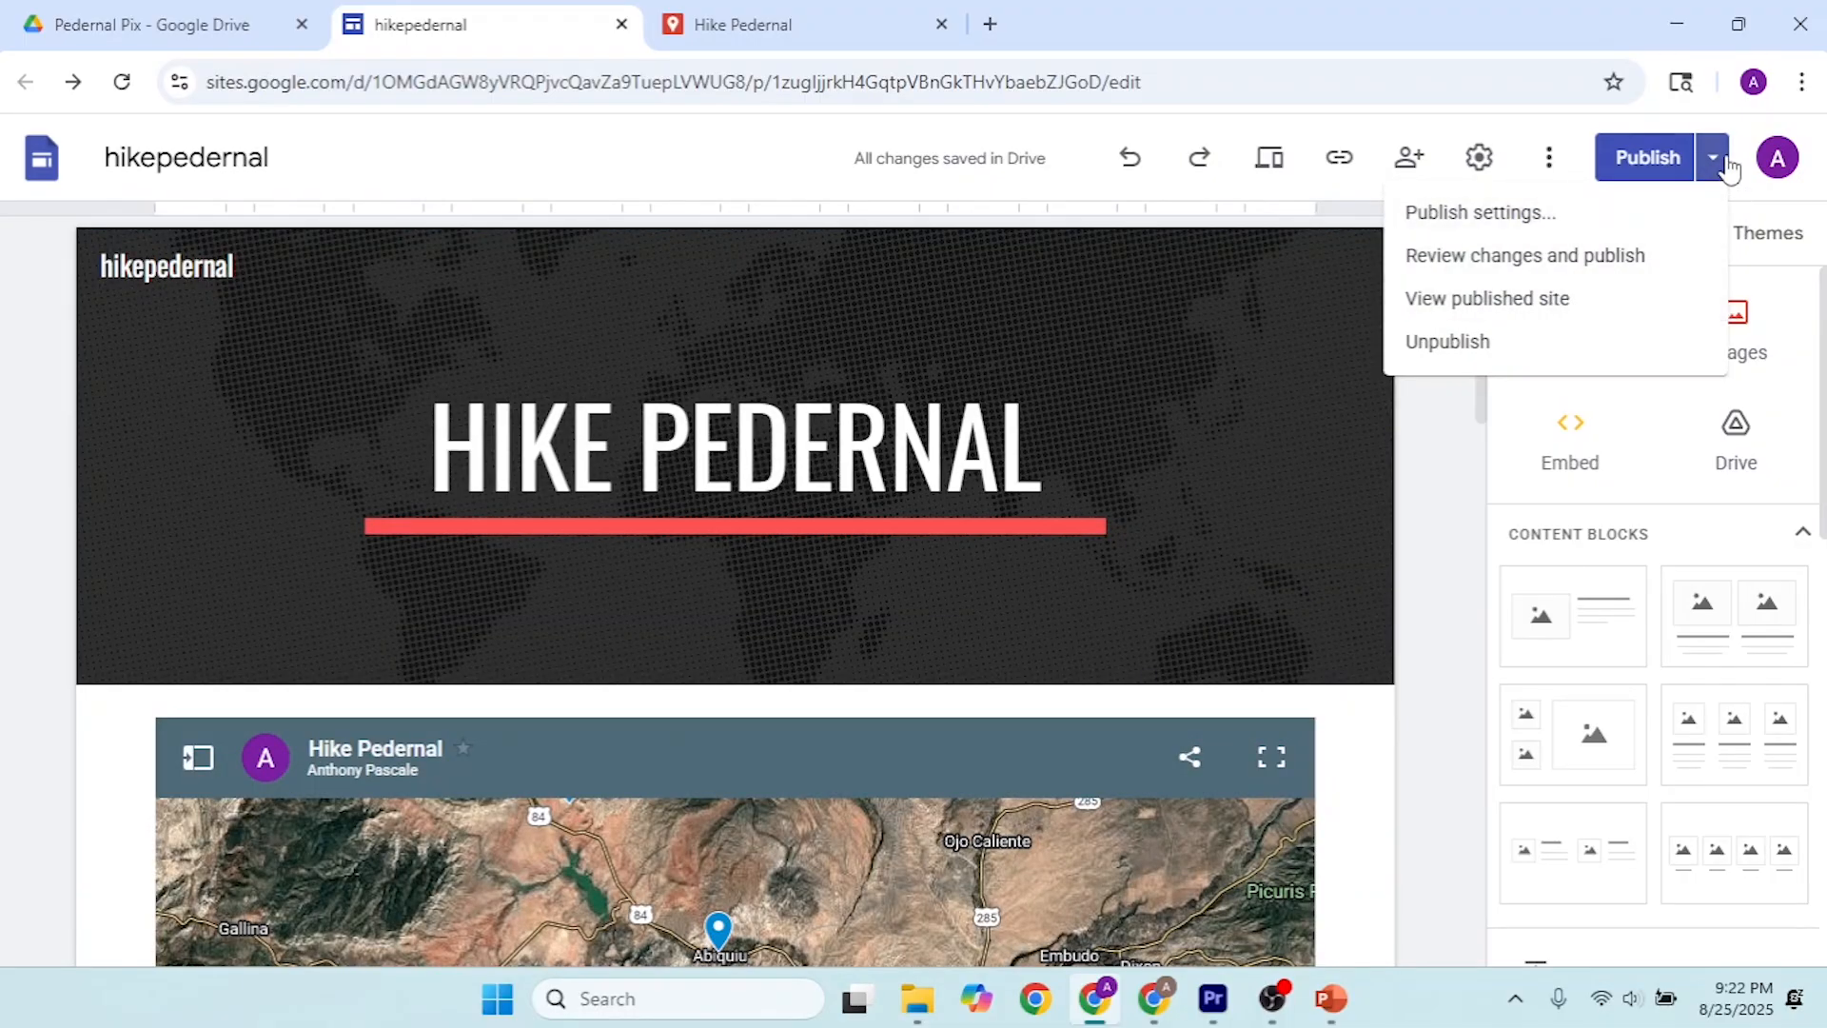
pyautogui.click(1530, 298)
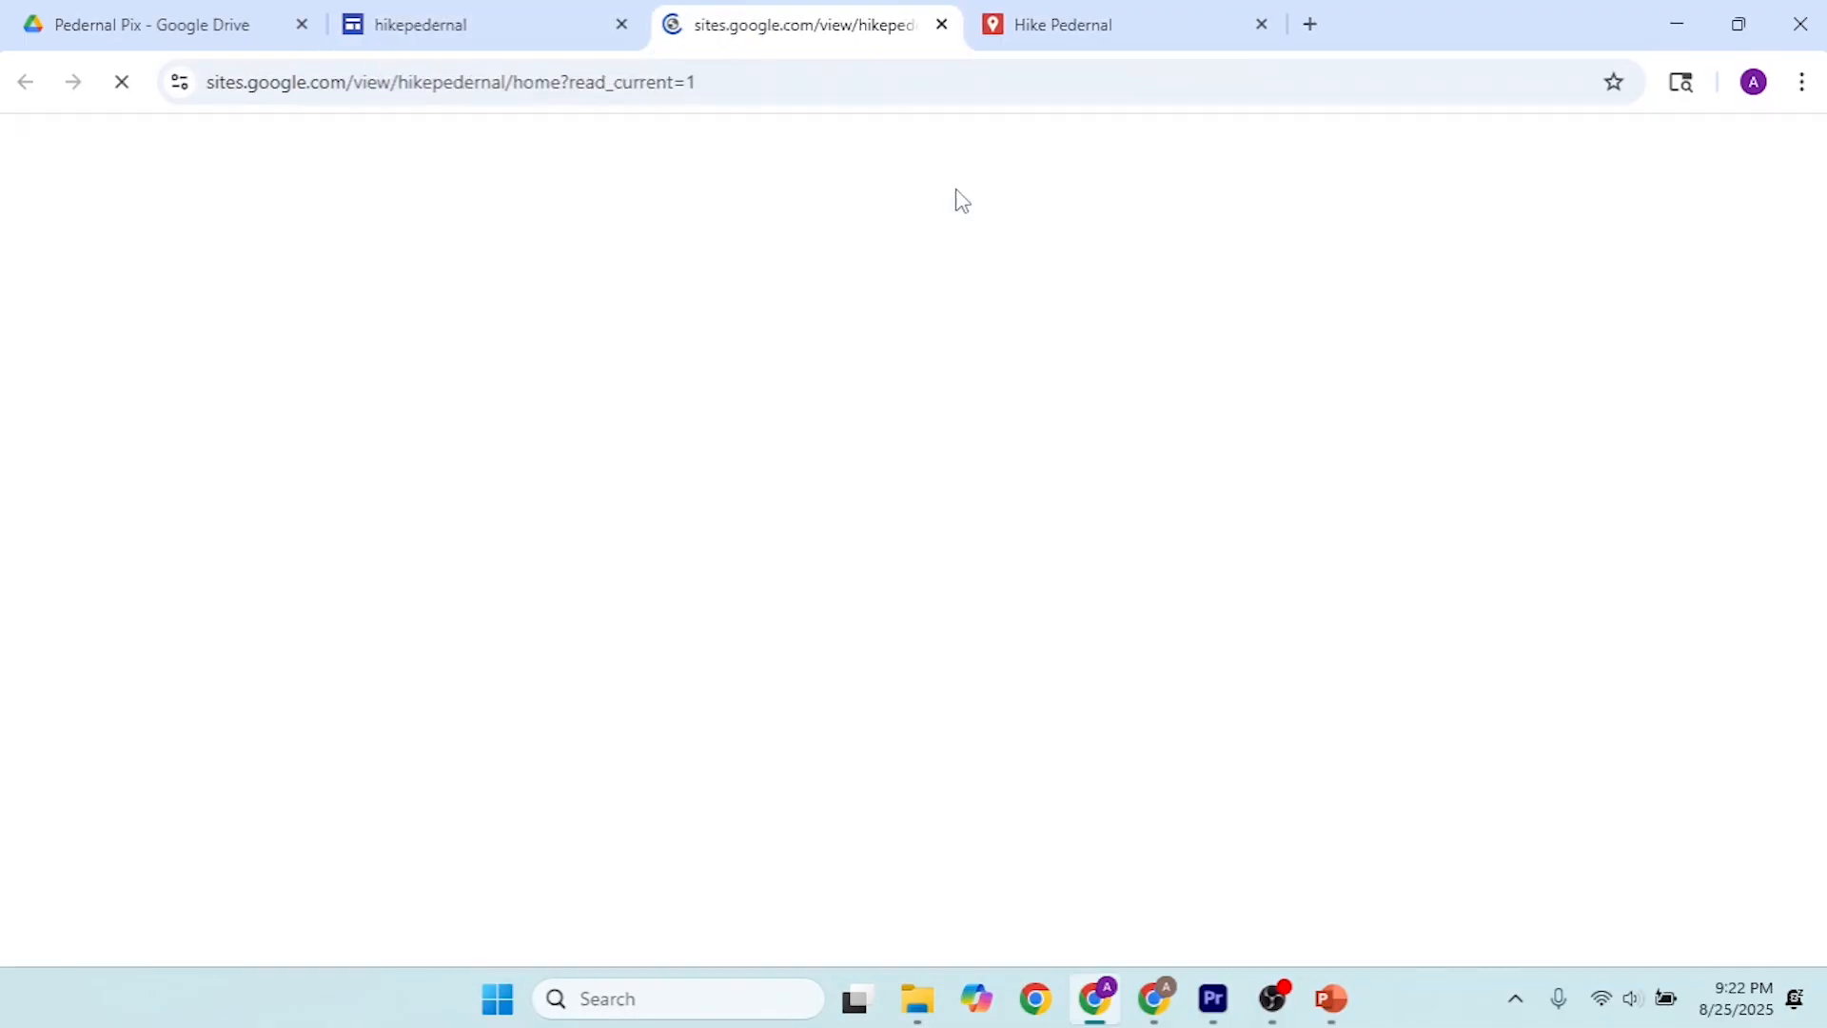
pyautogui.scroll(-5, 842, 494)
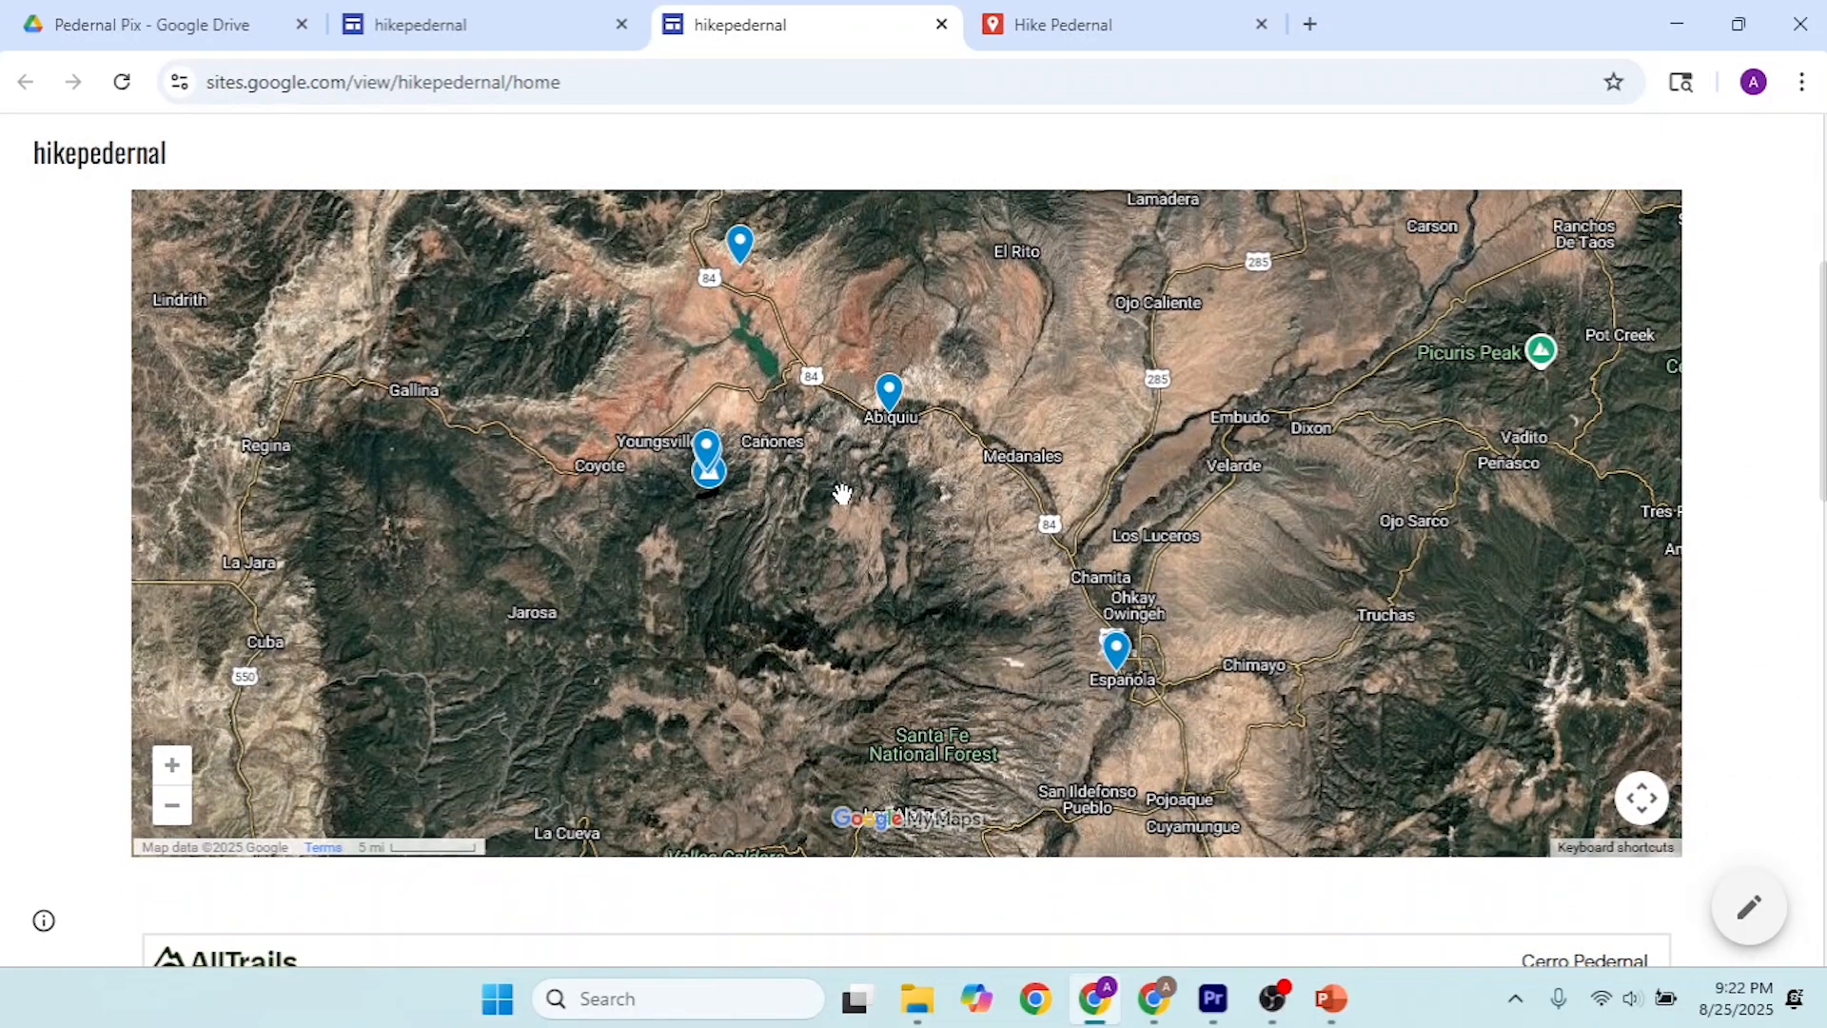
# Step: View the photo attached to the marker just west of the Cerro Pedernal summit at full size and return to the map
pyautogui.scroll(-2, 842, 494)
pyautogui.scroll(4, 842, 494)
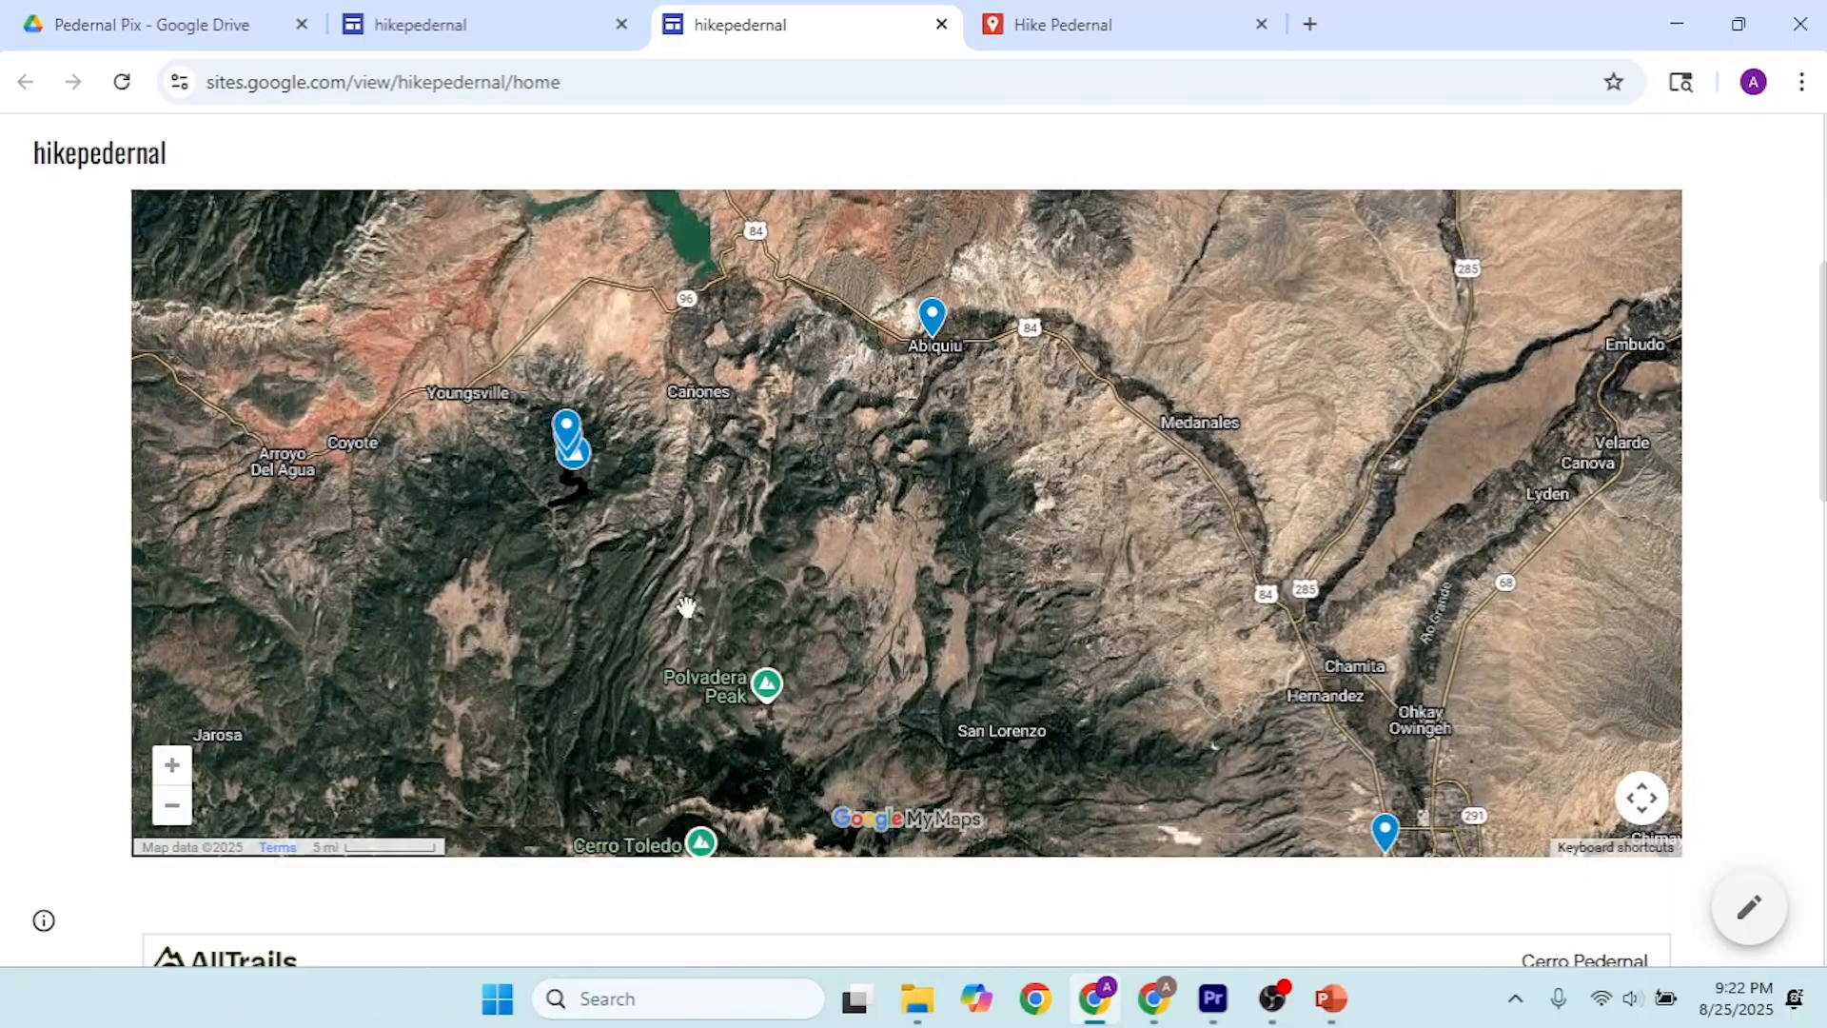
pyautogui.moveTo(687, 606); pyautogui.dragTo(733, 459)
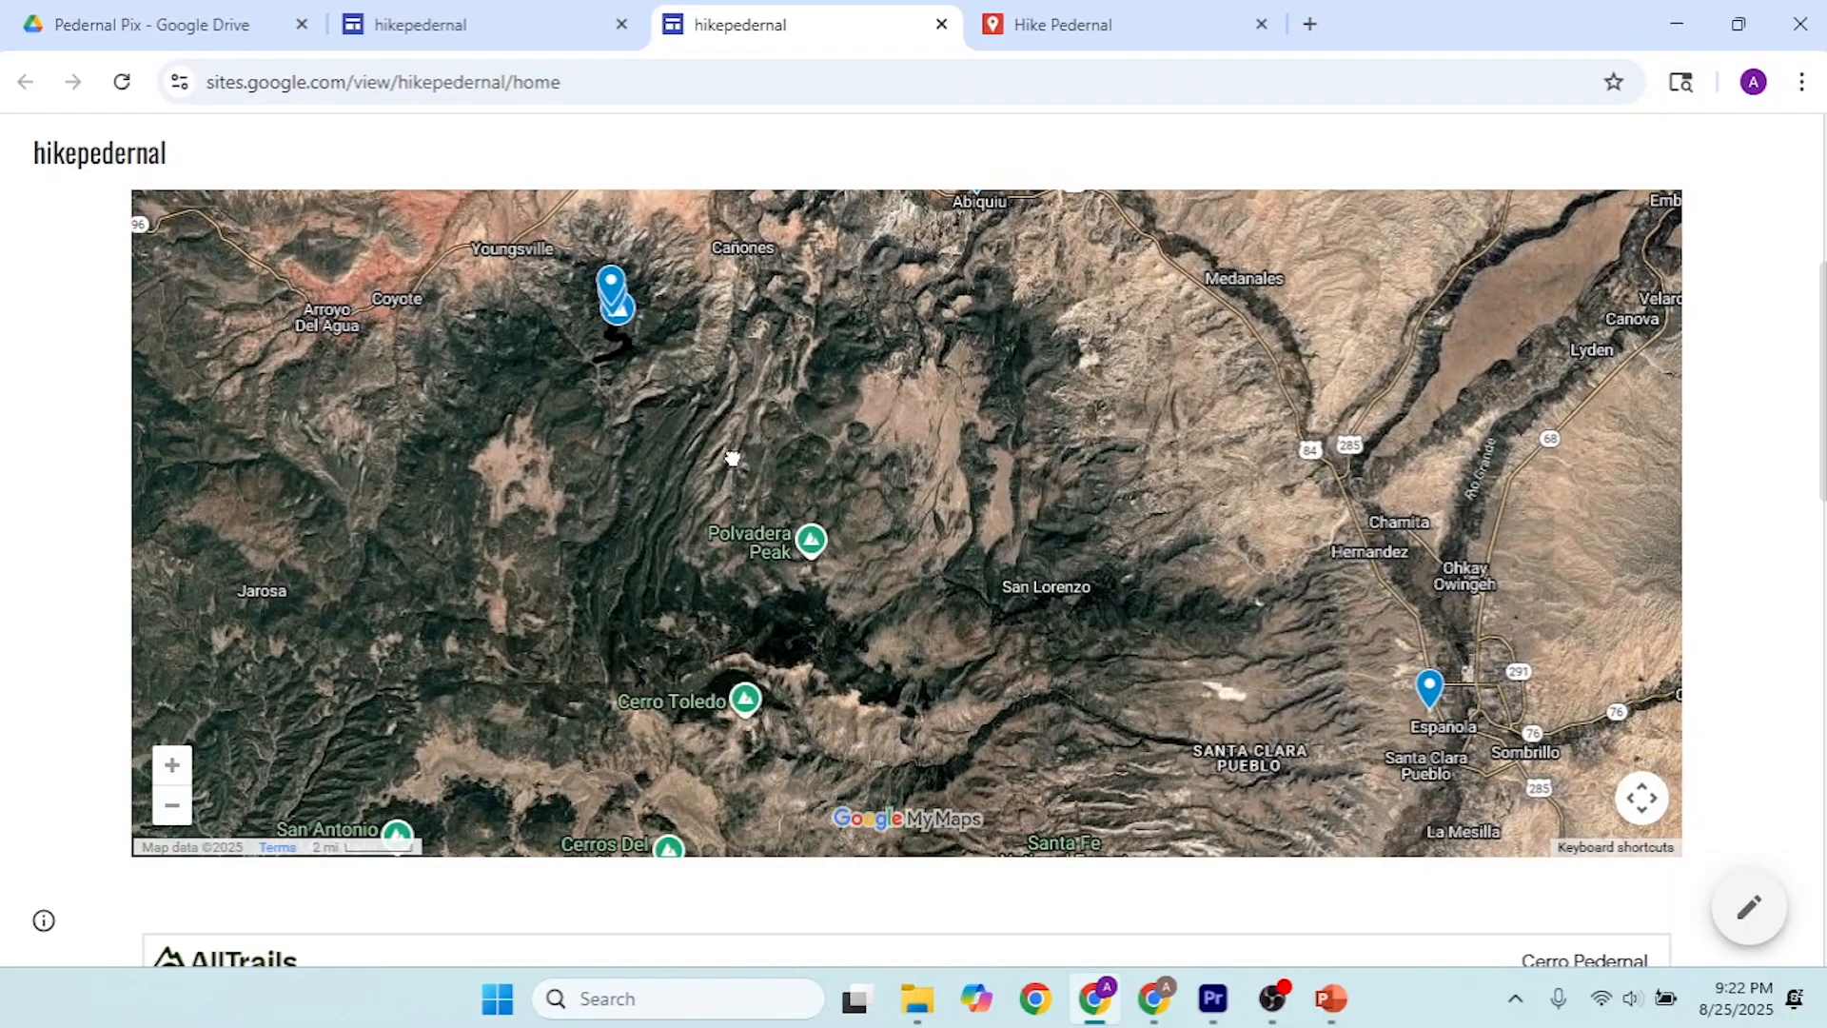
pyautogui.moveTo(612, 526); pyautogui.dragTo(803, 609)
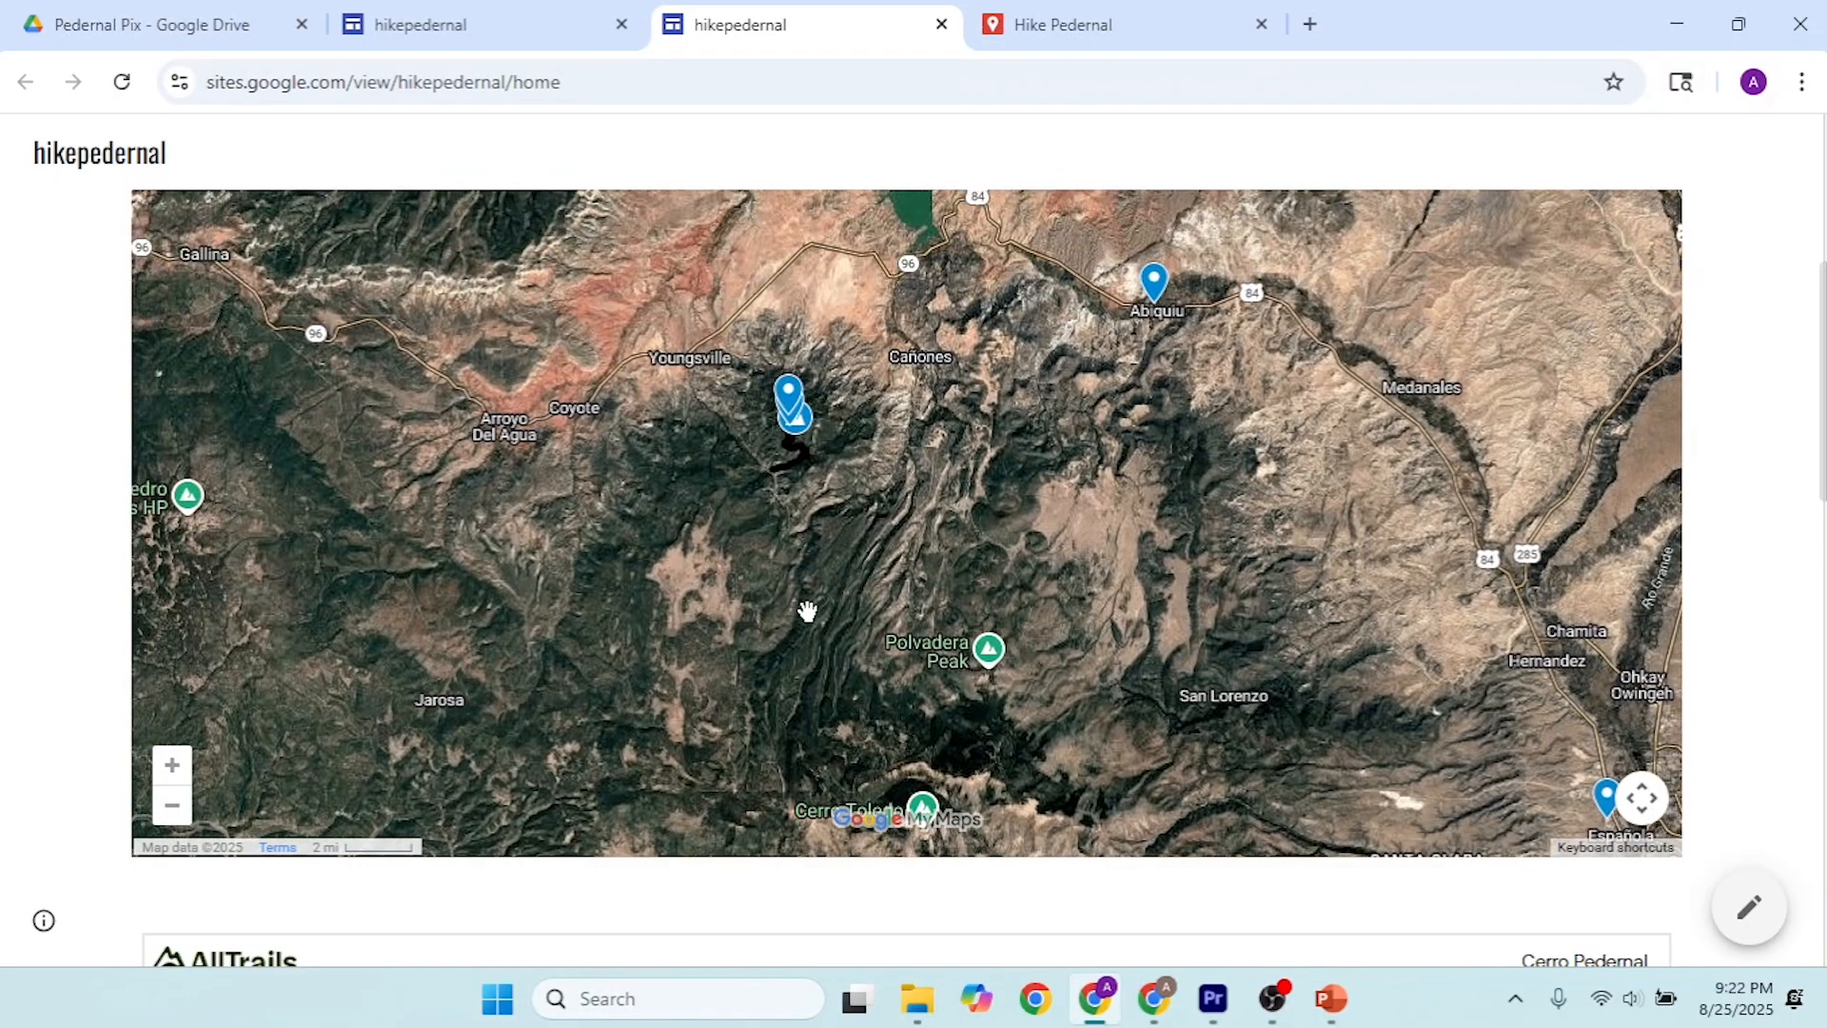
pyautogui.scroll(2, 802, 437)
pyautogui.scroll(1, 799, 433)
pyautogui.click(766, 380)
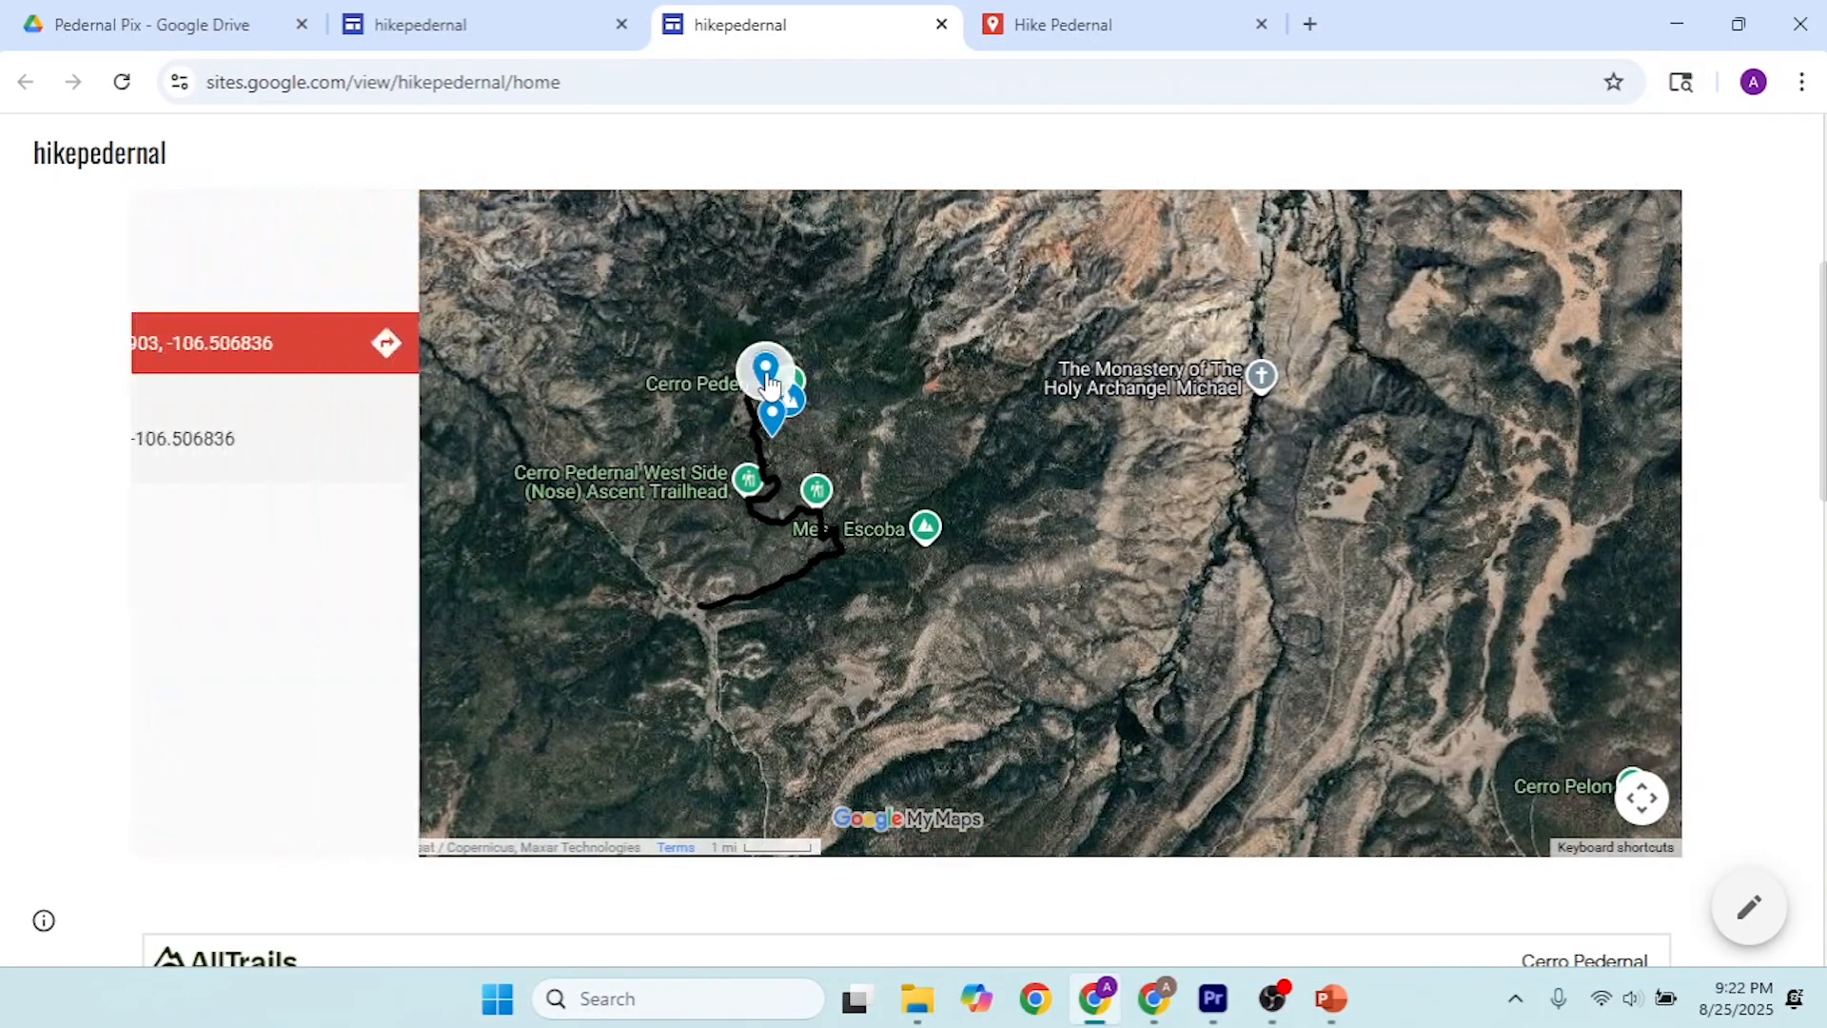
pyautogui.click(373, 247)
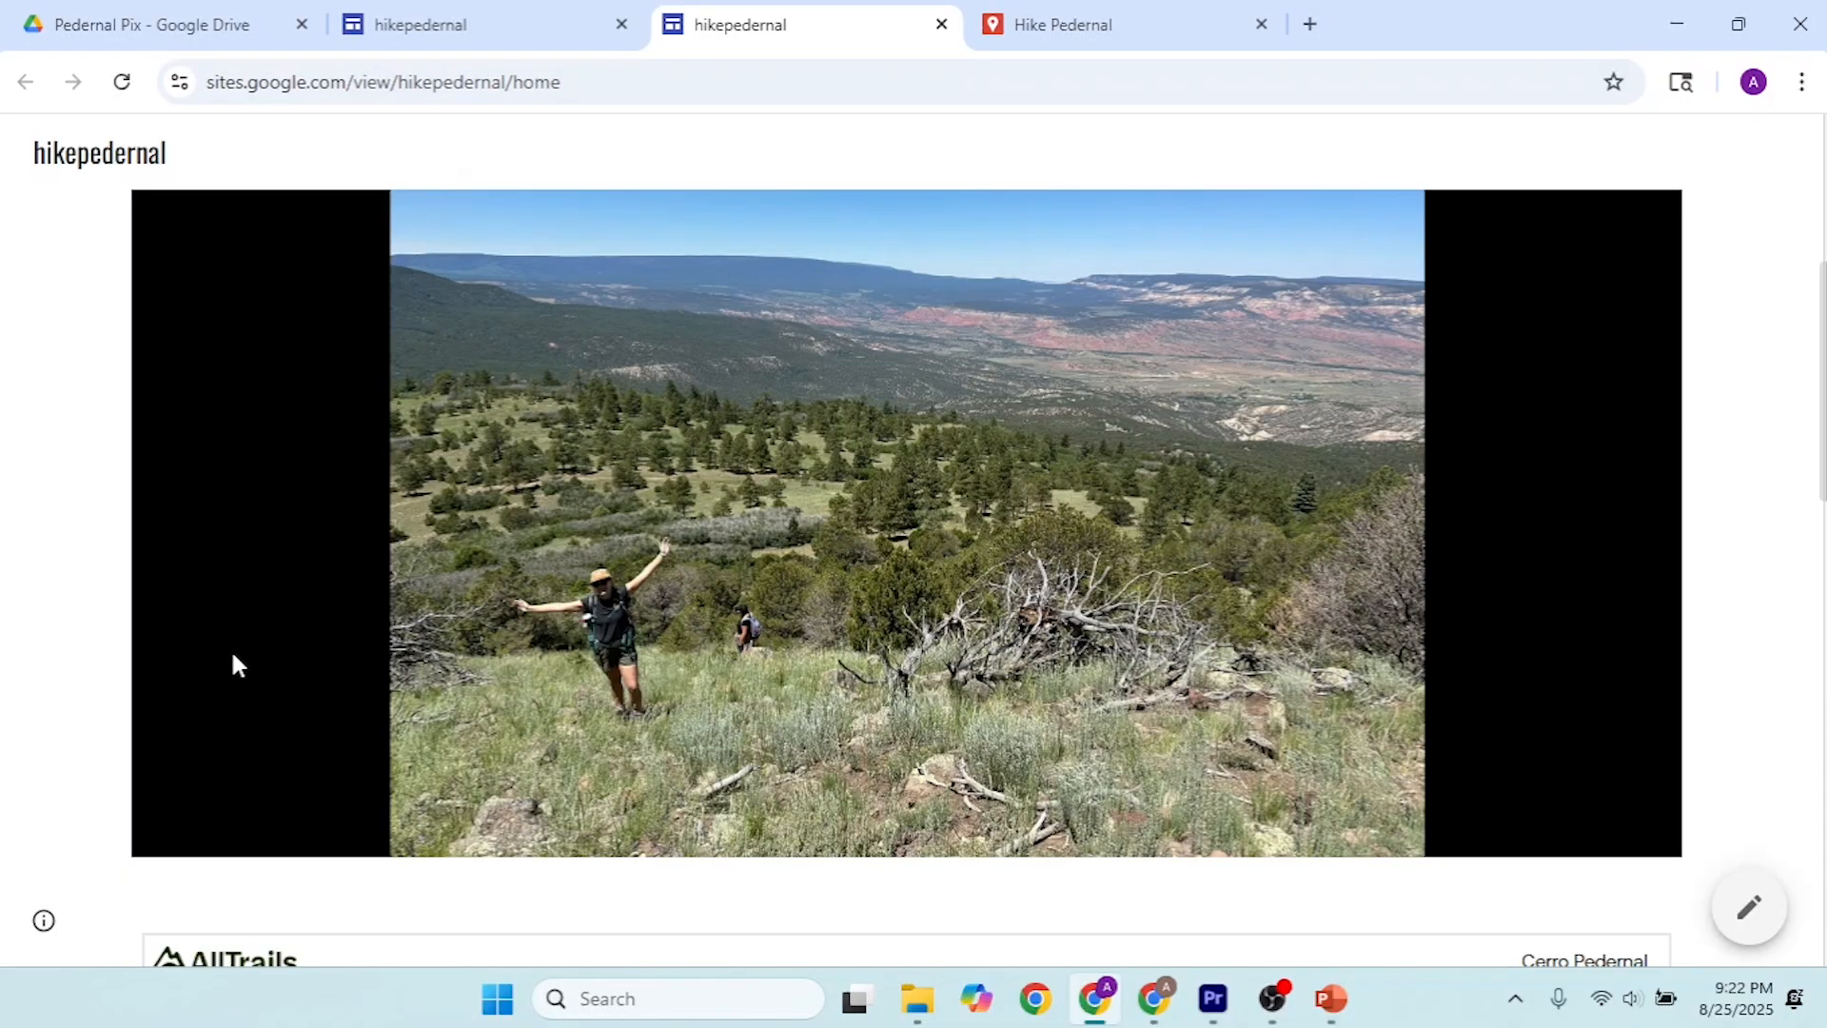
pyautogui.scroll(-4, 244, 661)
pyautogui.scroll(5, 400, 602)
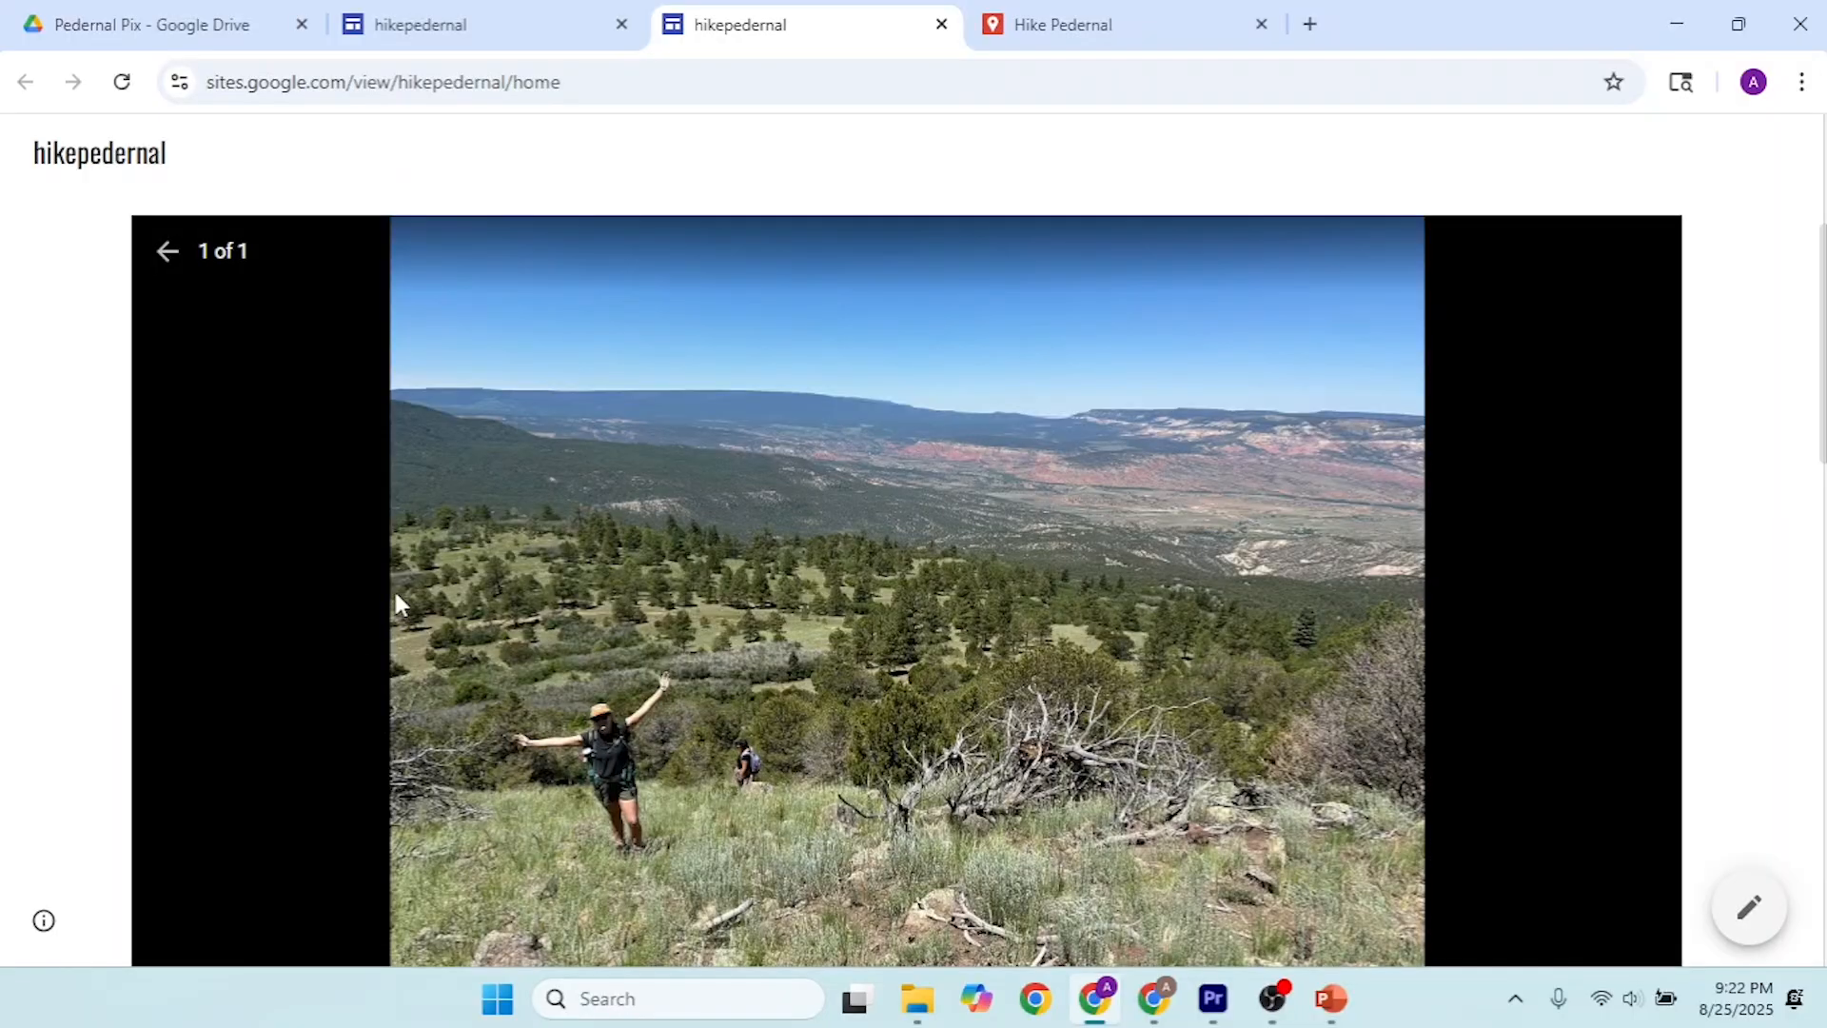
pyautogui.click(172, 257)
# Step: Check the details of the Pedernal summit marker and the black trail line on the embedded map
pyautogui.scroll(2, 794, 542)
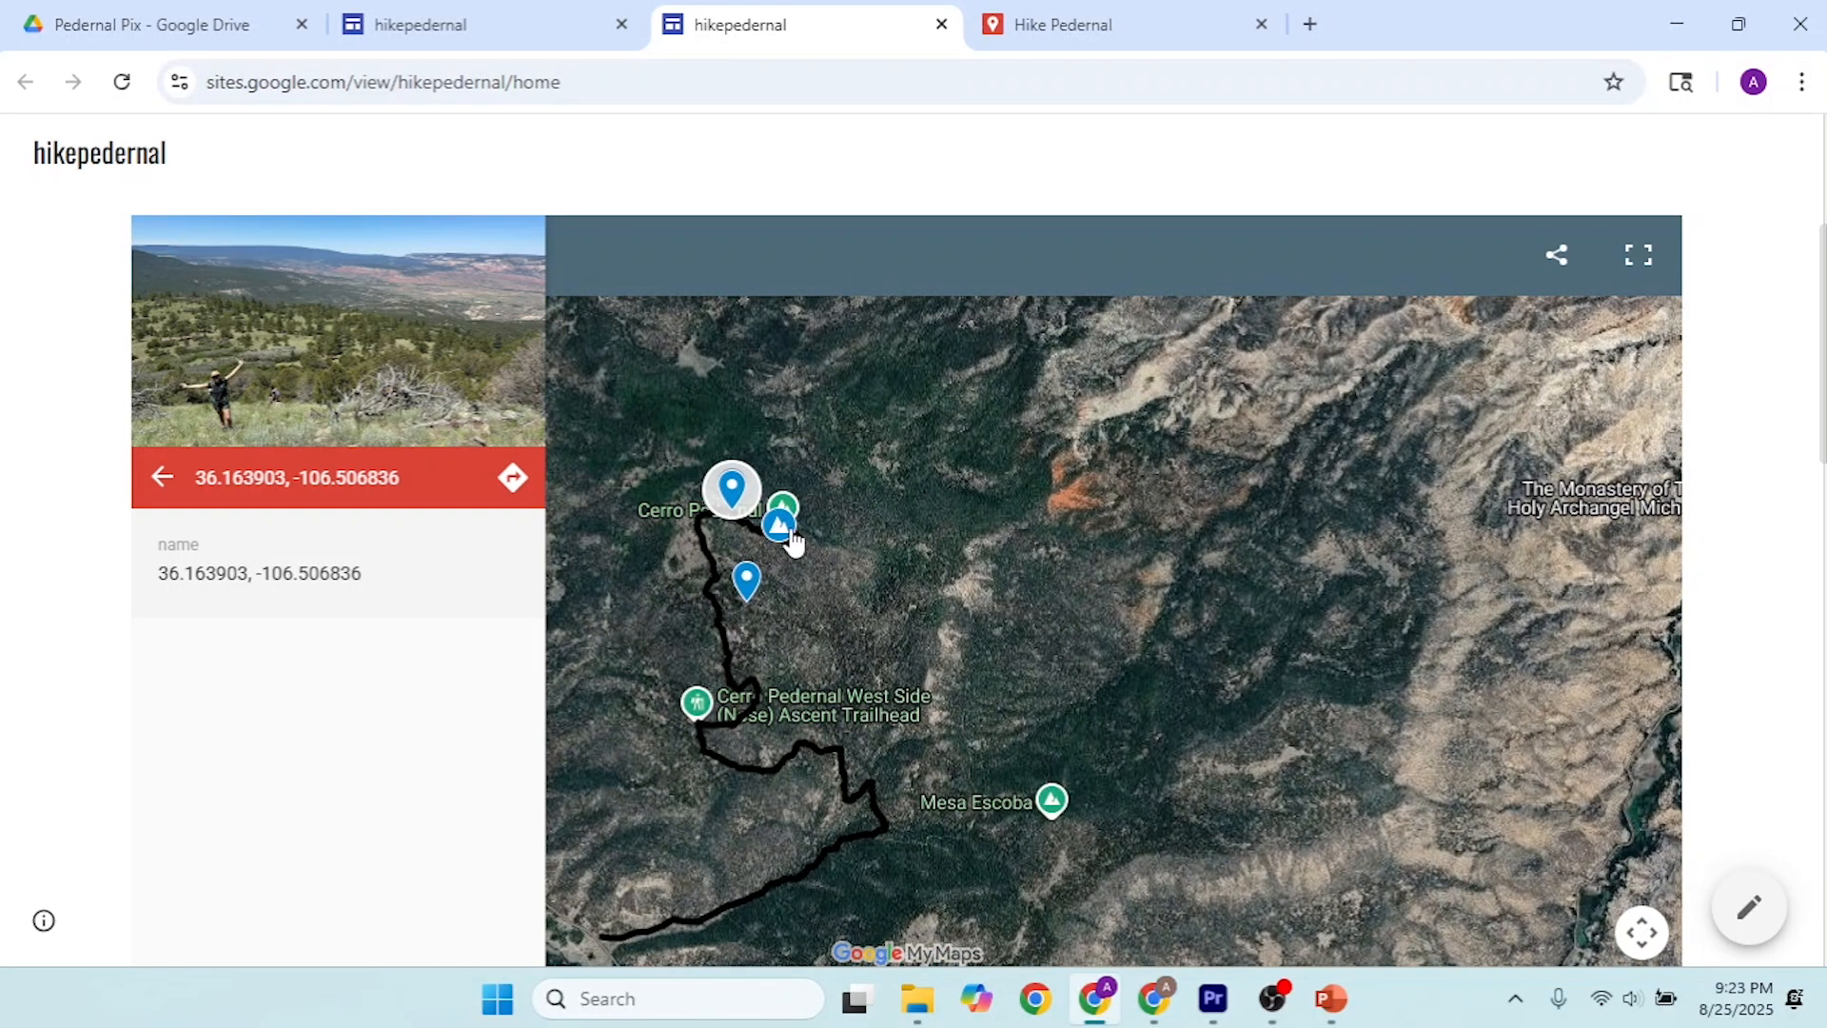
pyautogui.click(784, 531)
pyautogui.click(715, 569)
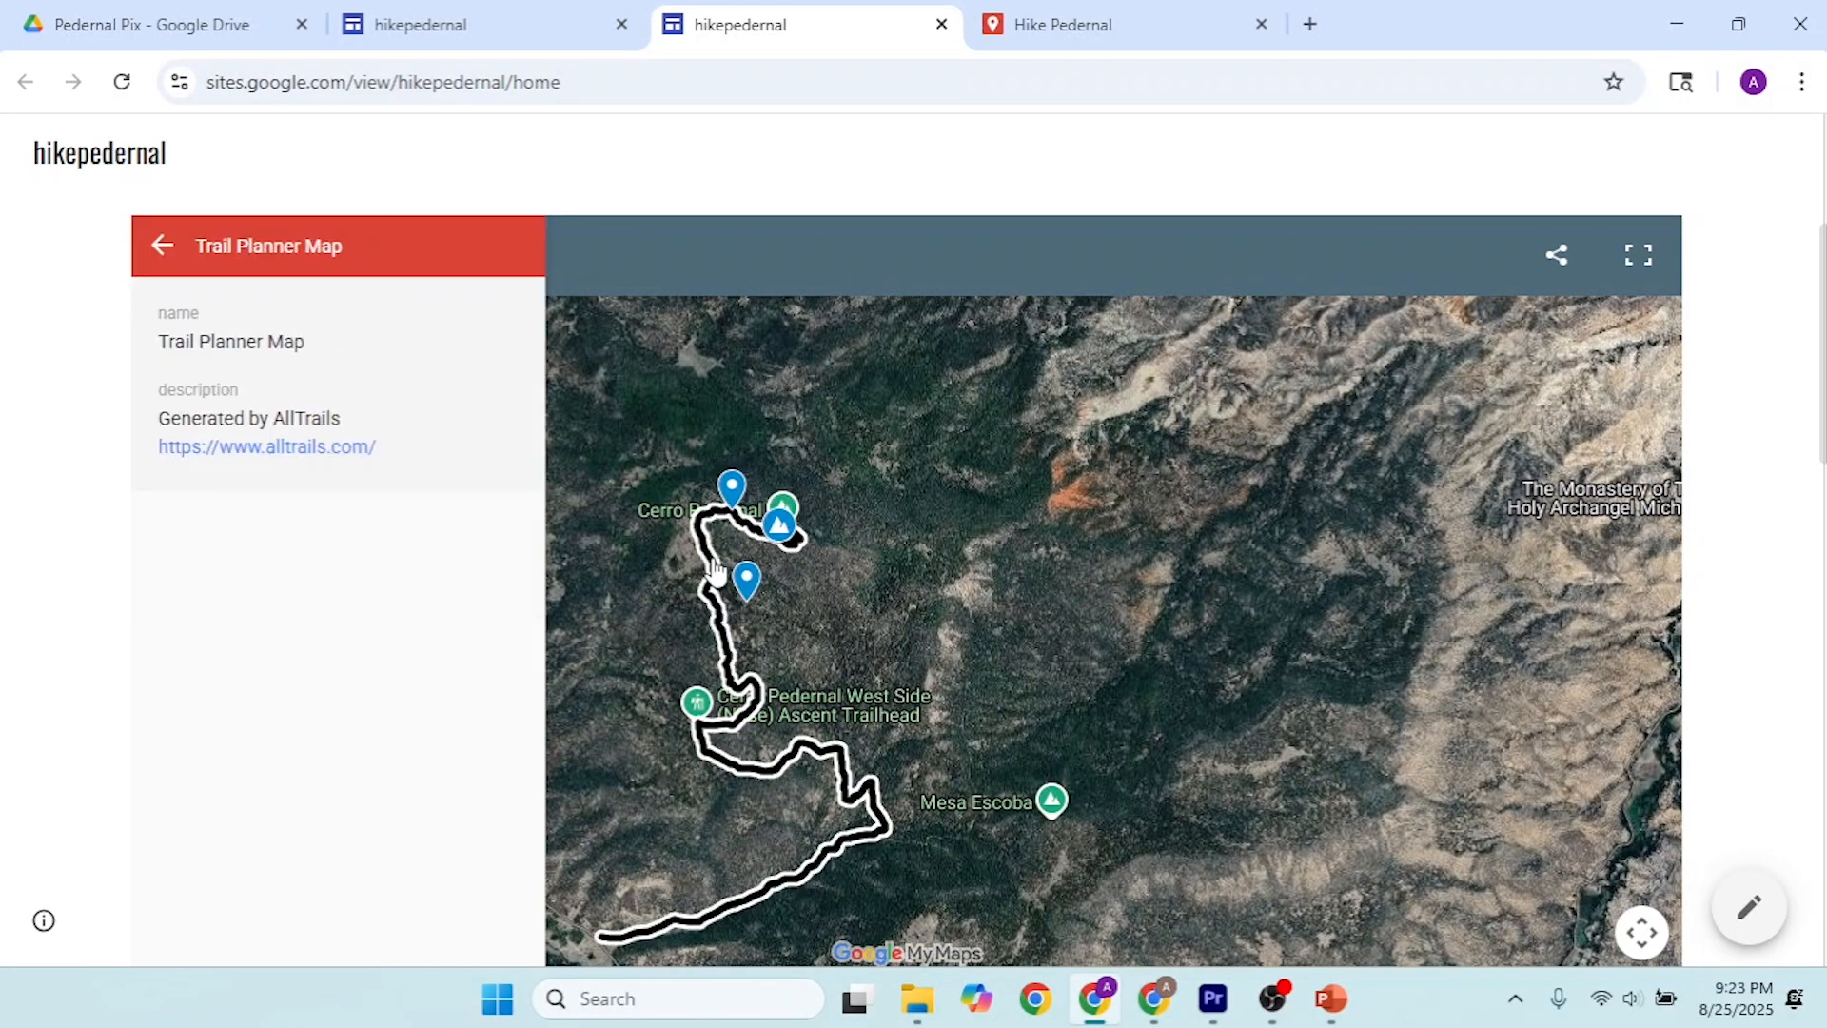
# Step: Check the details of the Ghost Ranch, Abiquiu and Española hospital markers on the embedded map
pyautogui.scroll(-5, 1000, 586)
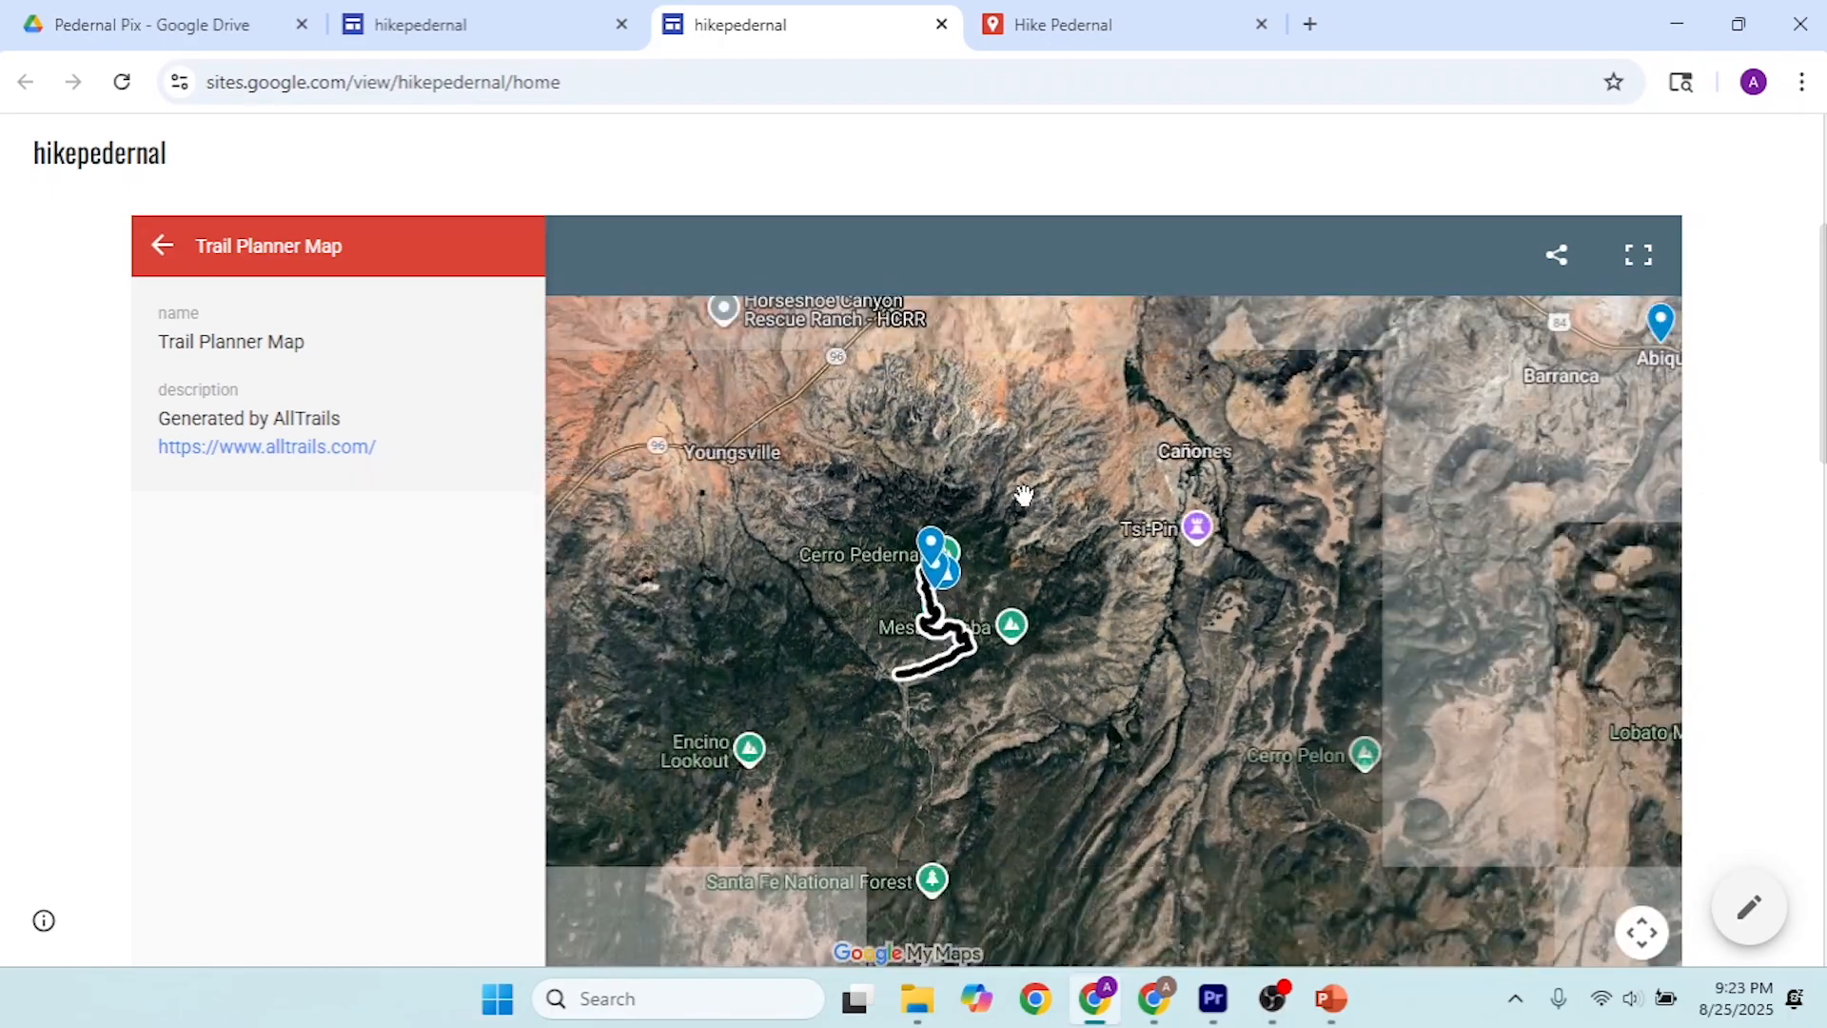
pyautogui.scroll(-3, 992, 581)
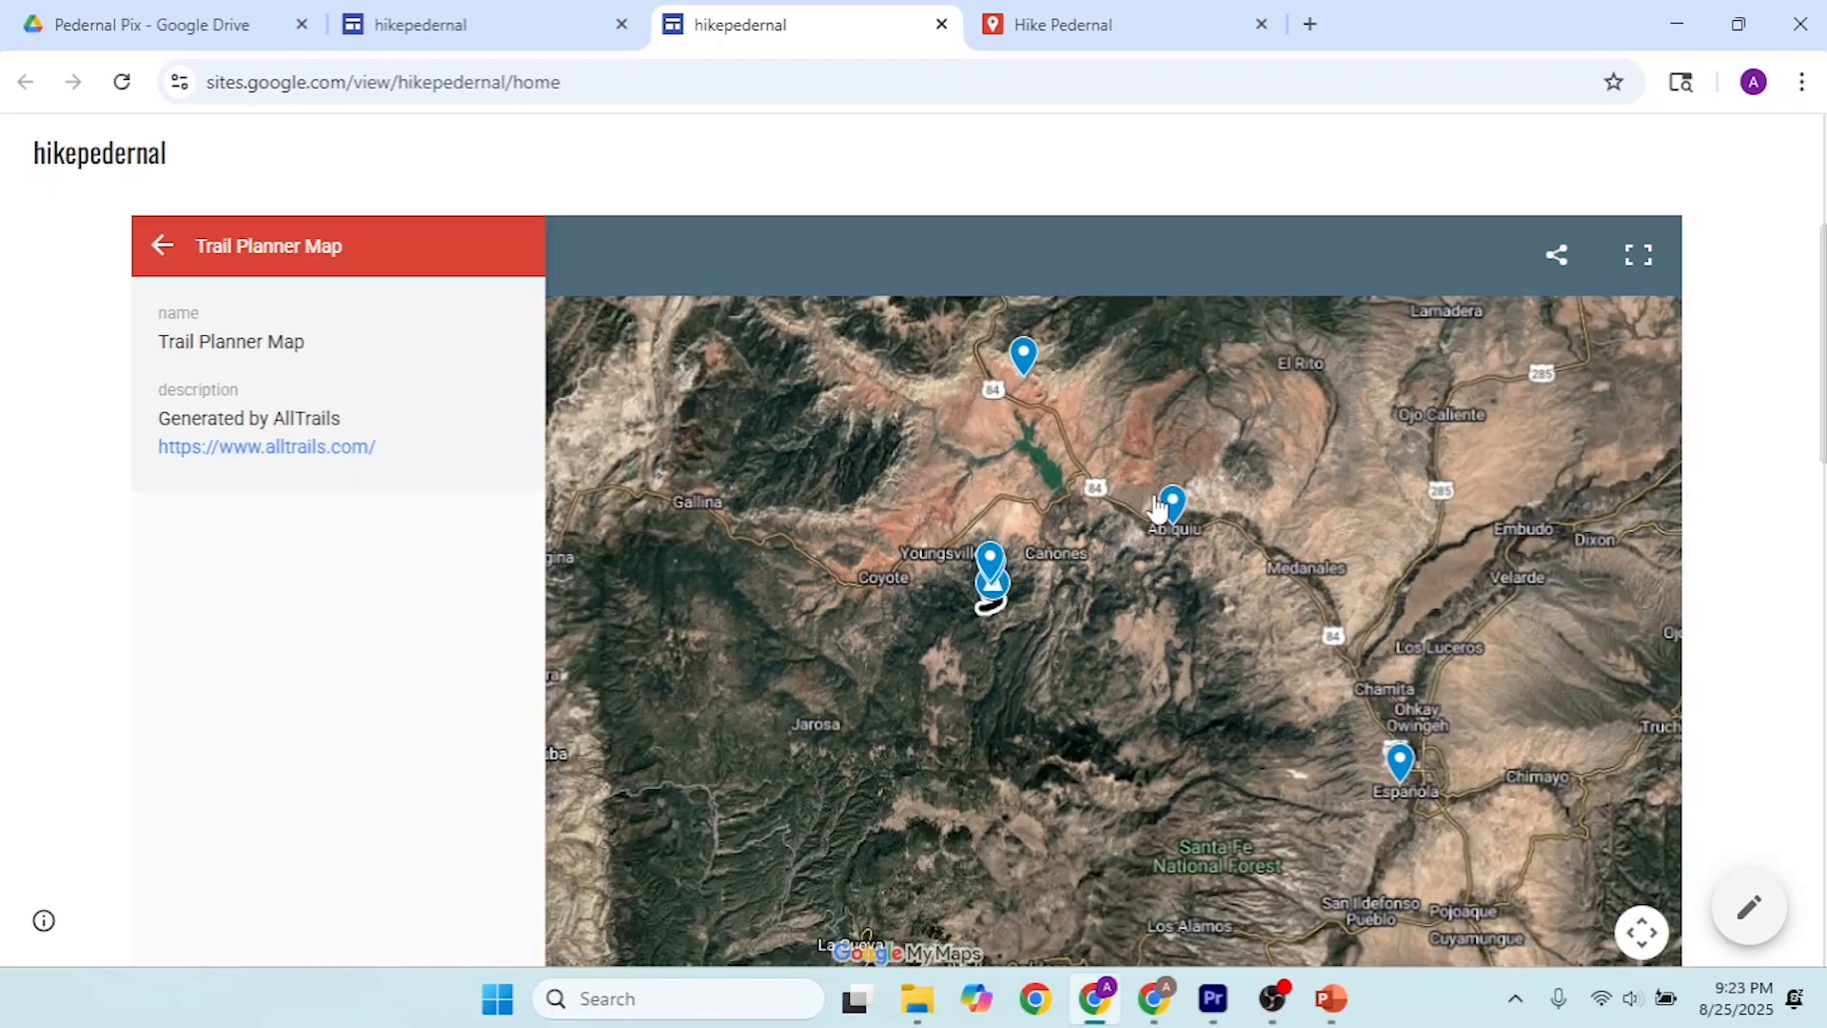
pyautogui.click(1023, 366)
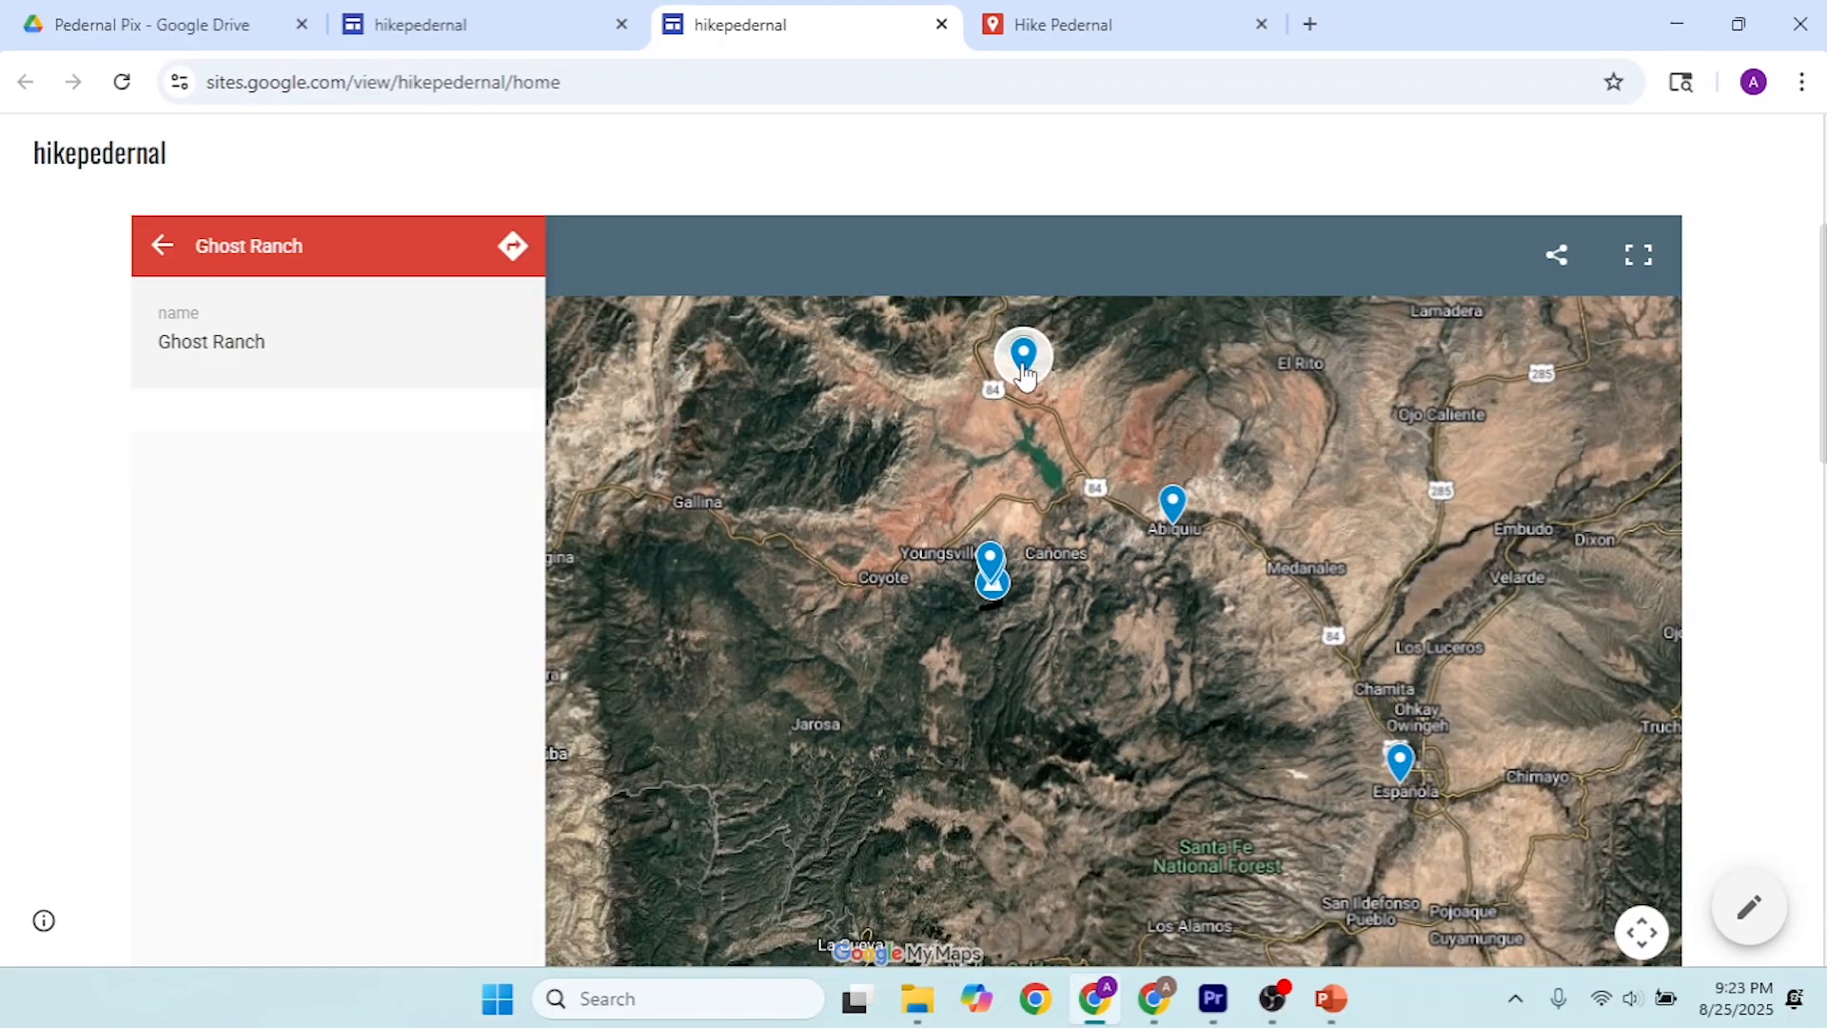
pyautogui.click(1172, 506)
pyautogui.click(1399, 759)
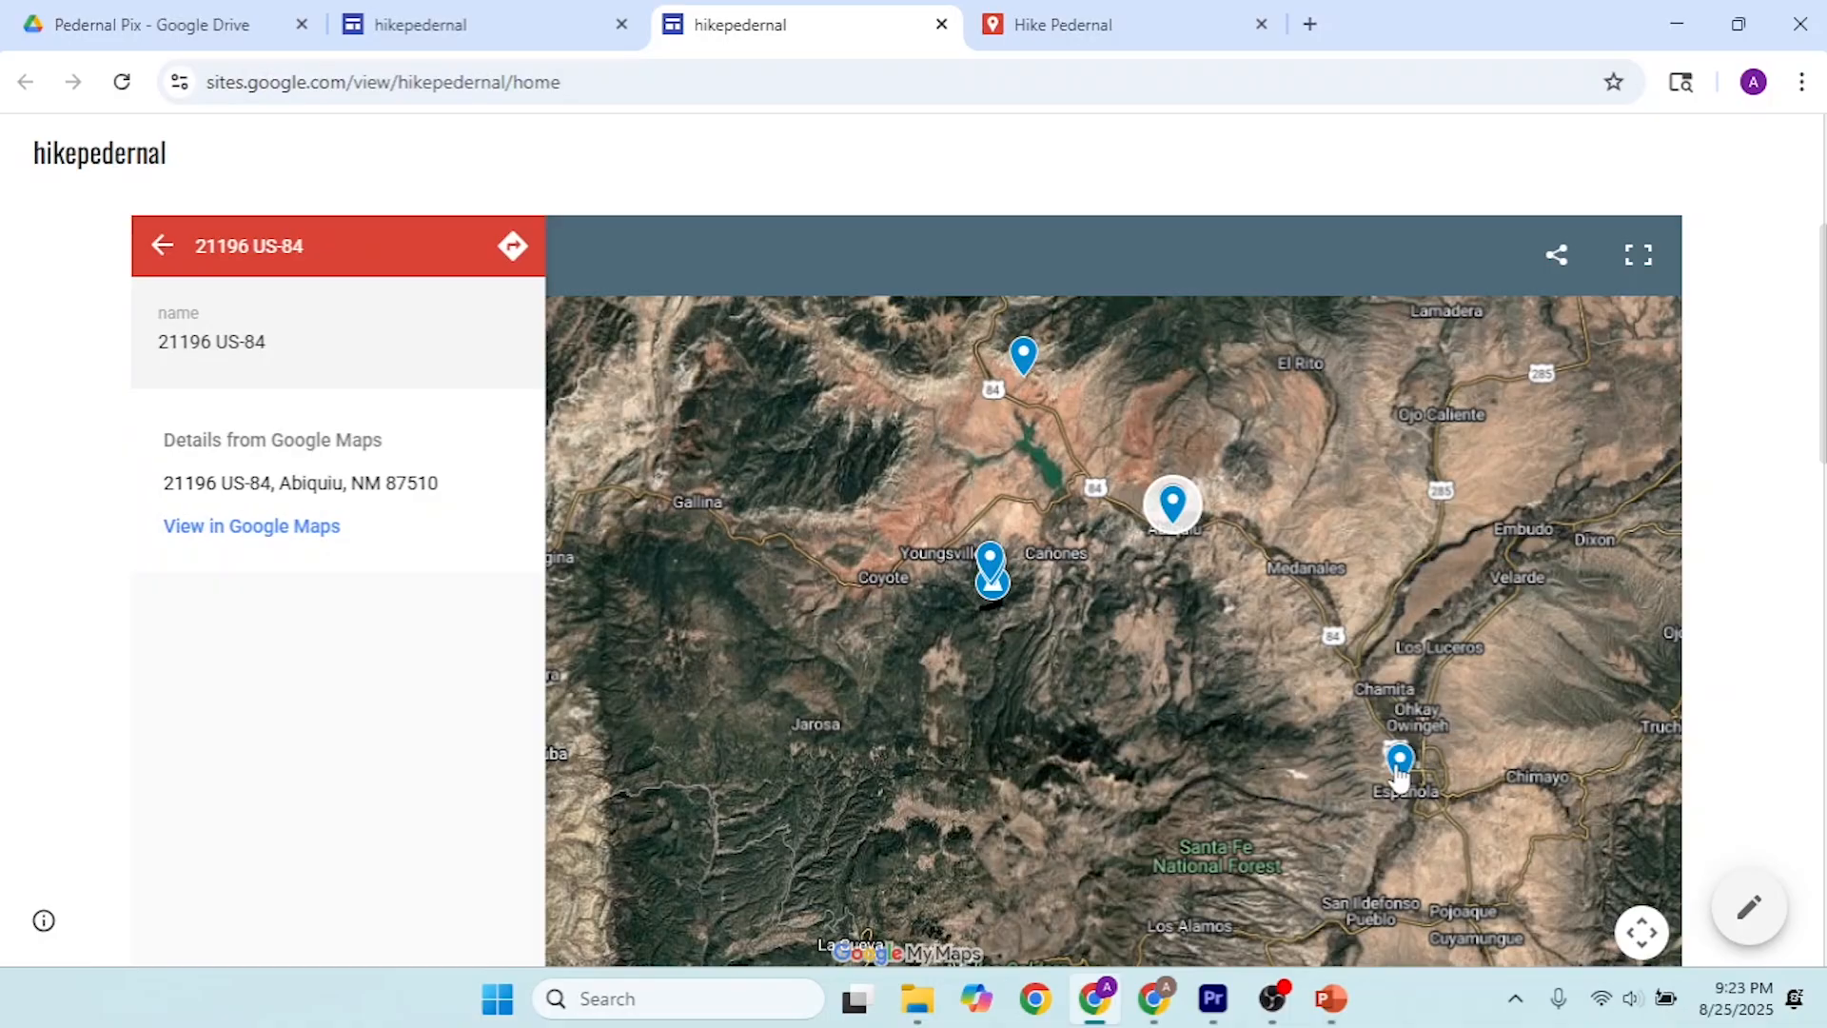
# Step: Review the embedded AllTrails route and the second Hiking Notes slide, and return to the published page's header
pyautogui.scroll(-1, 363, 138)
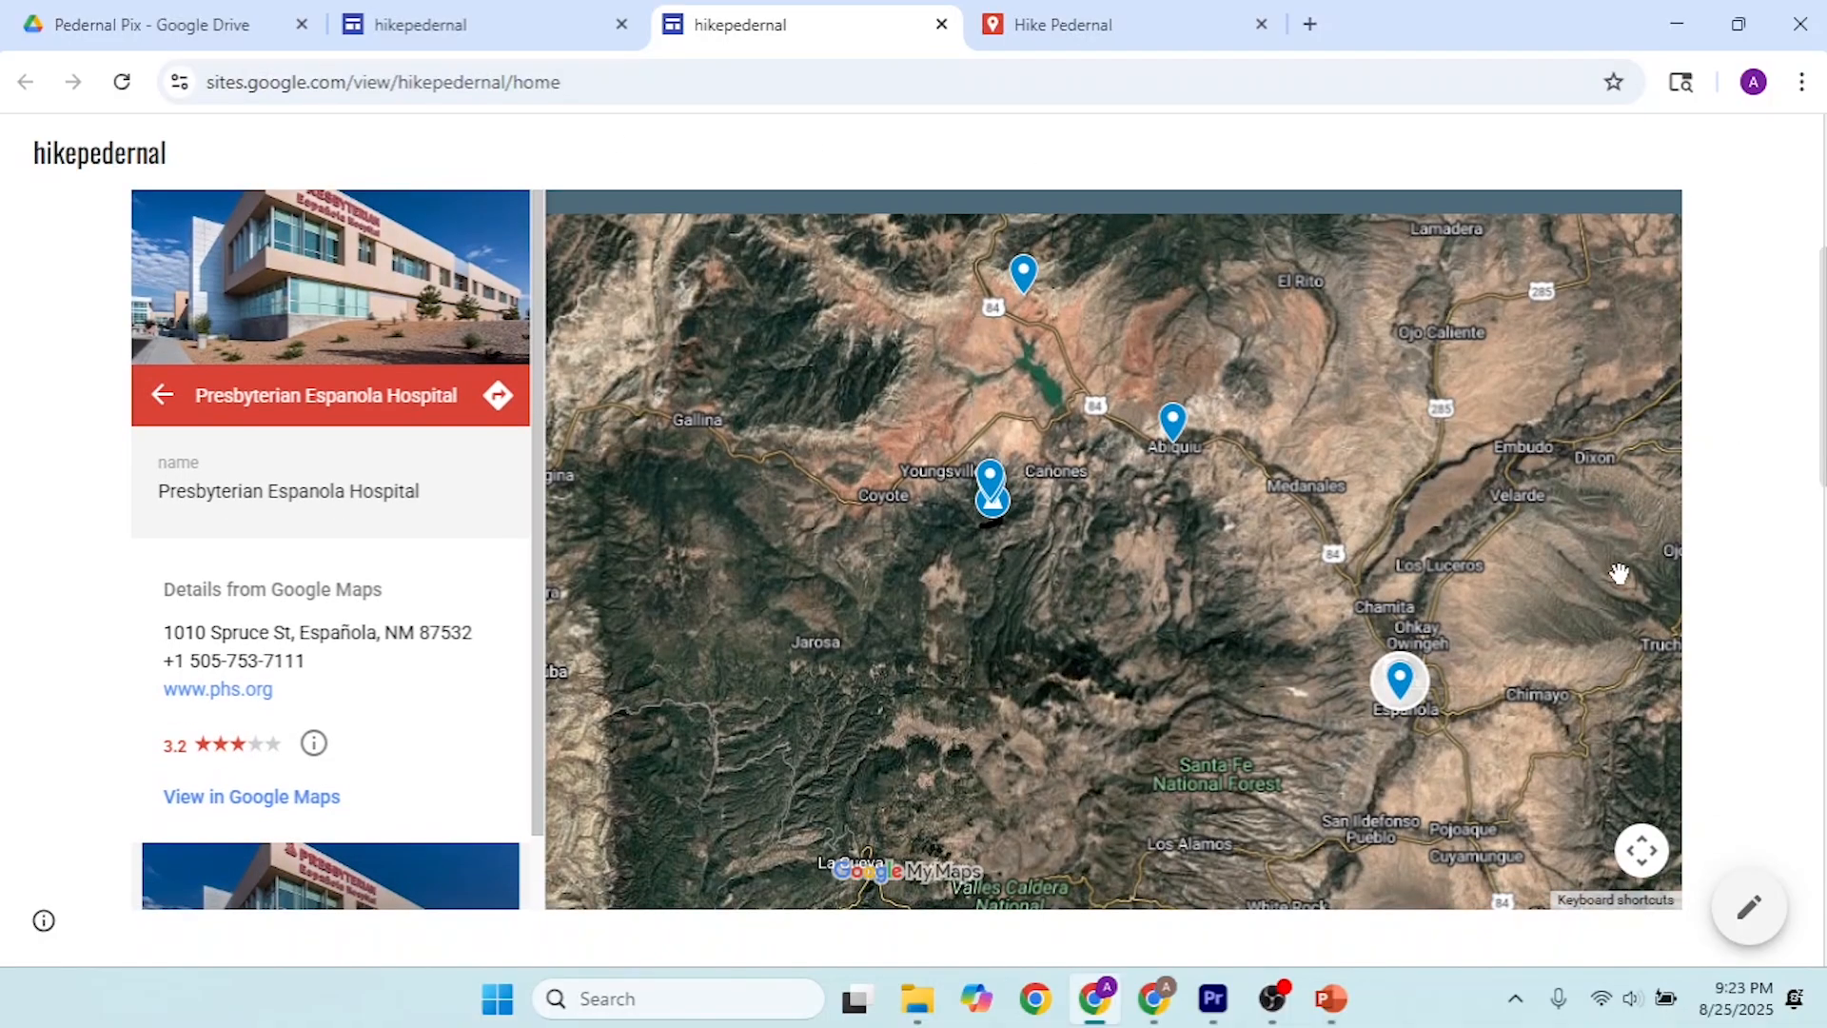
pyautogui.scroll(-3, 1619, 574)
pyautogui.scroll(-10, 1758, 505)
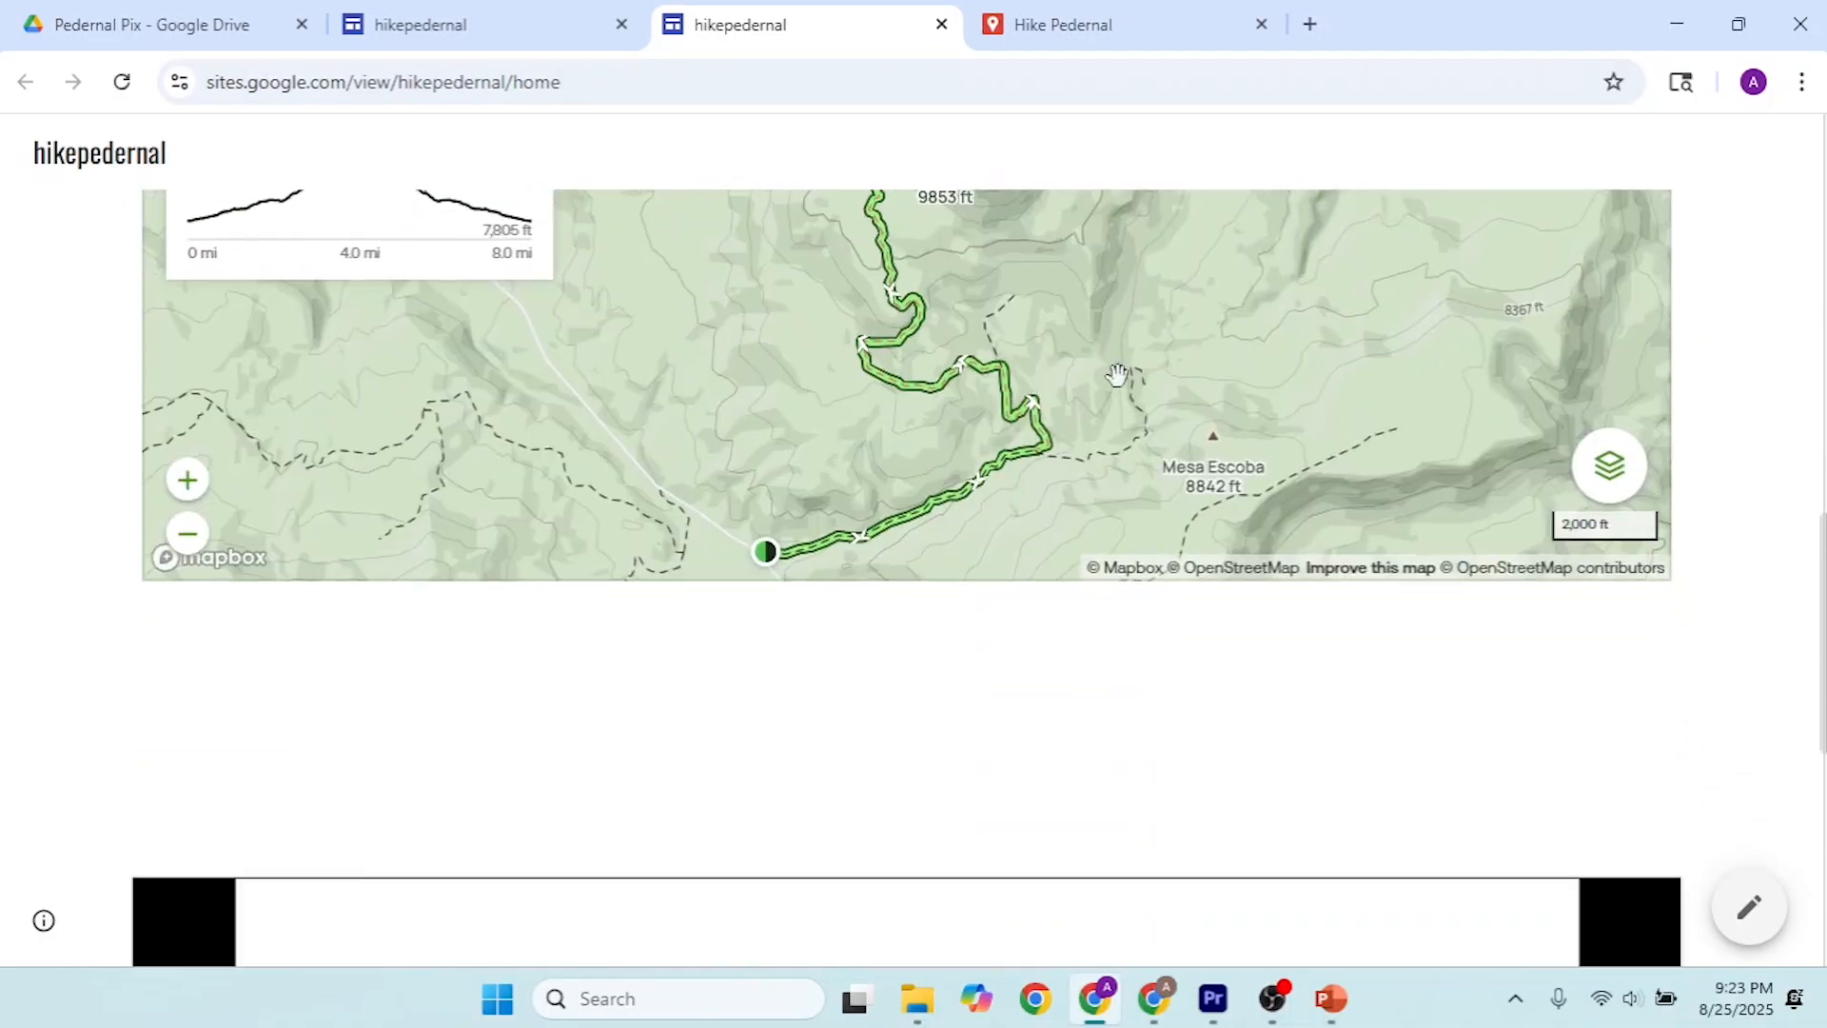
pyautogui.scroll(2, 571, 435)
pyautogui.scroll(-2, 595, 436)
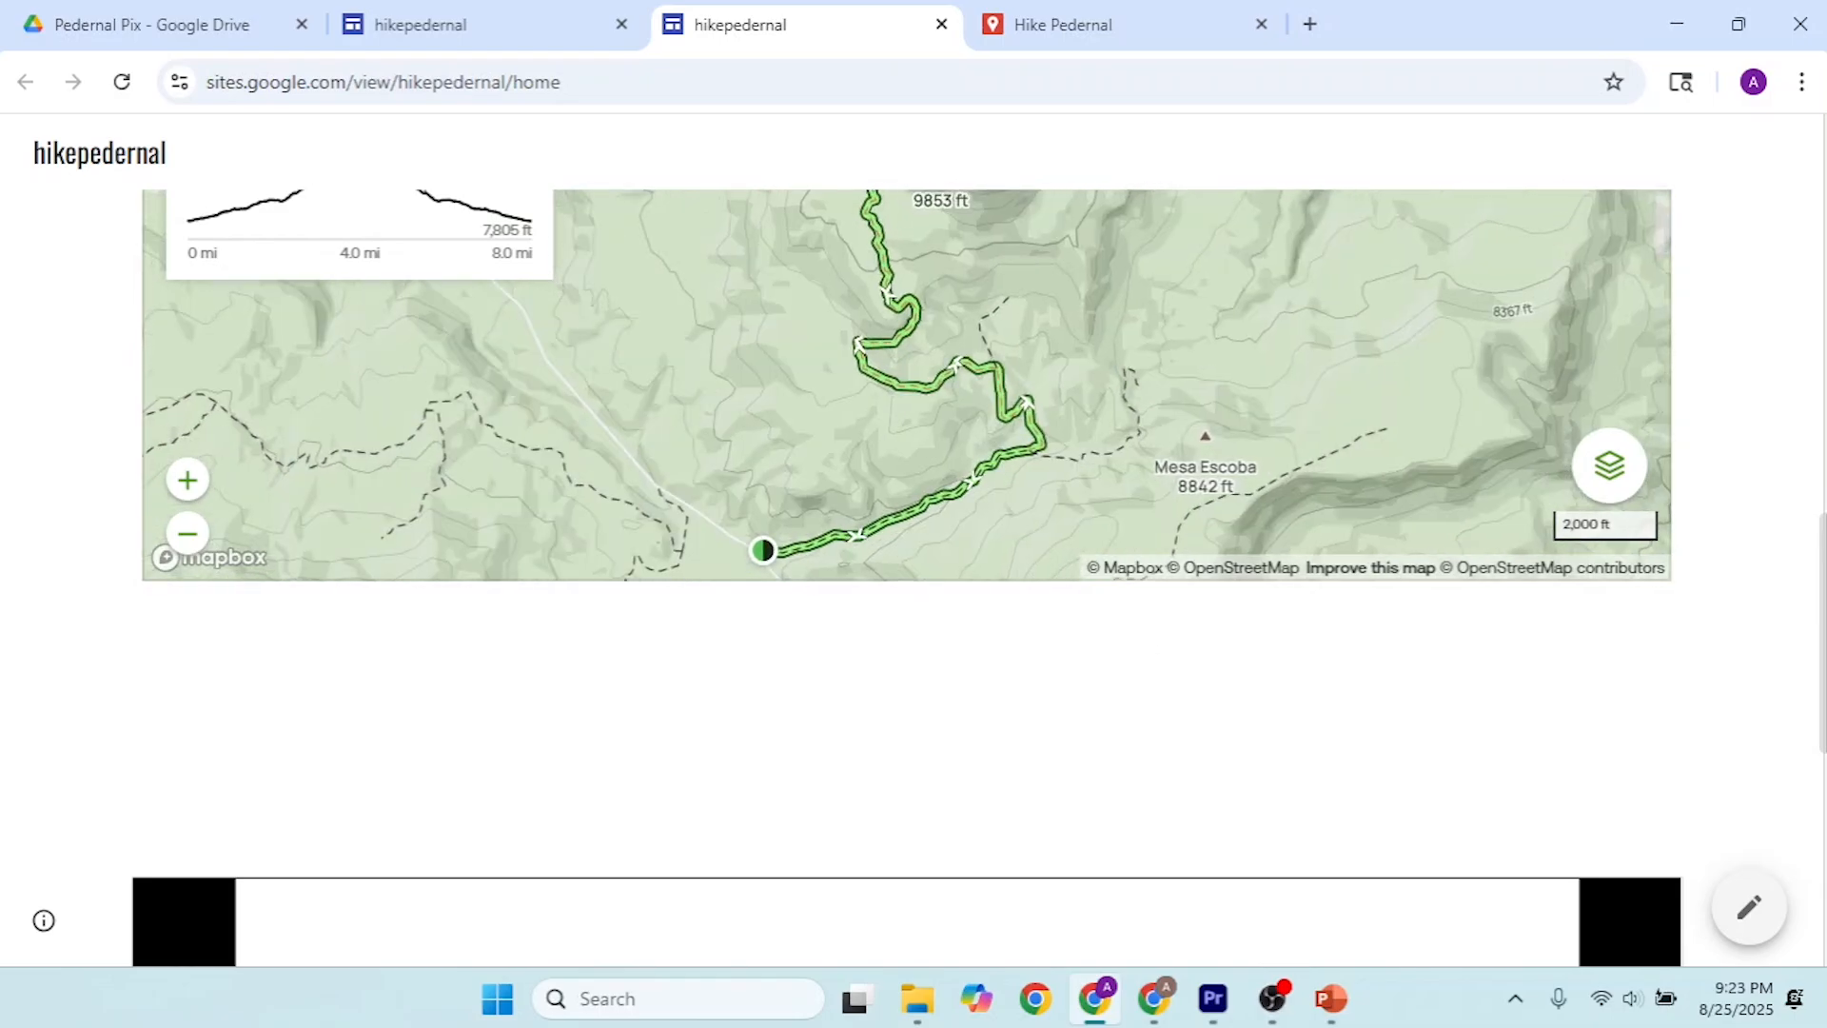
pyautogui.scroll(-8, 448, 911)
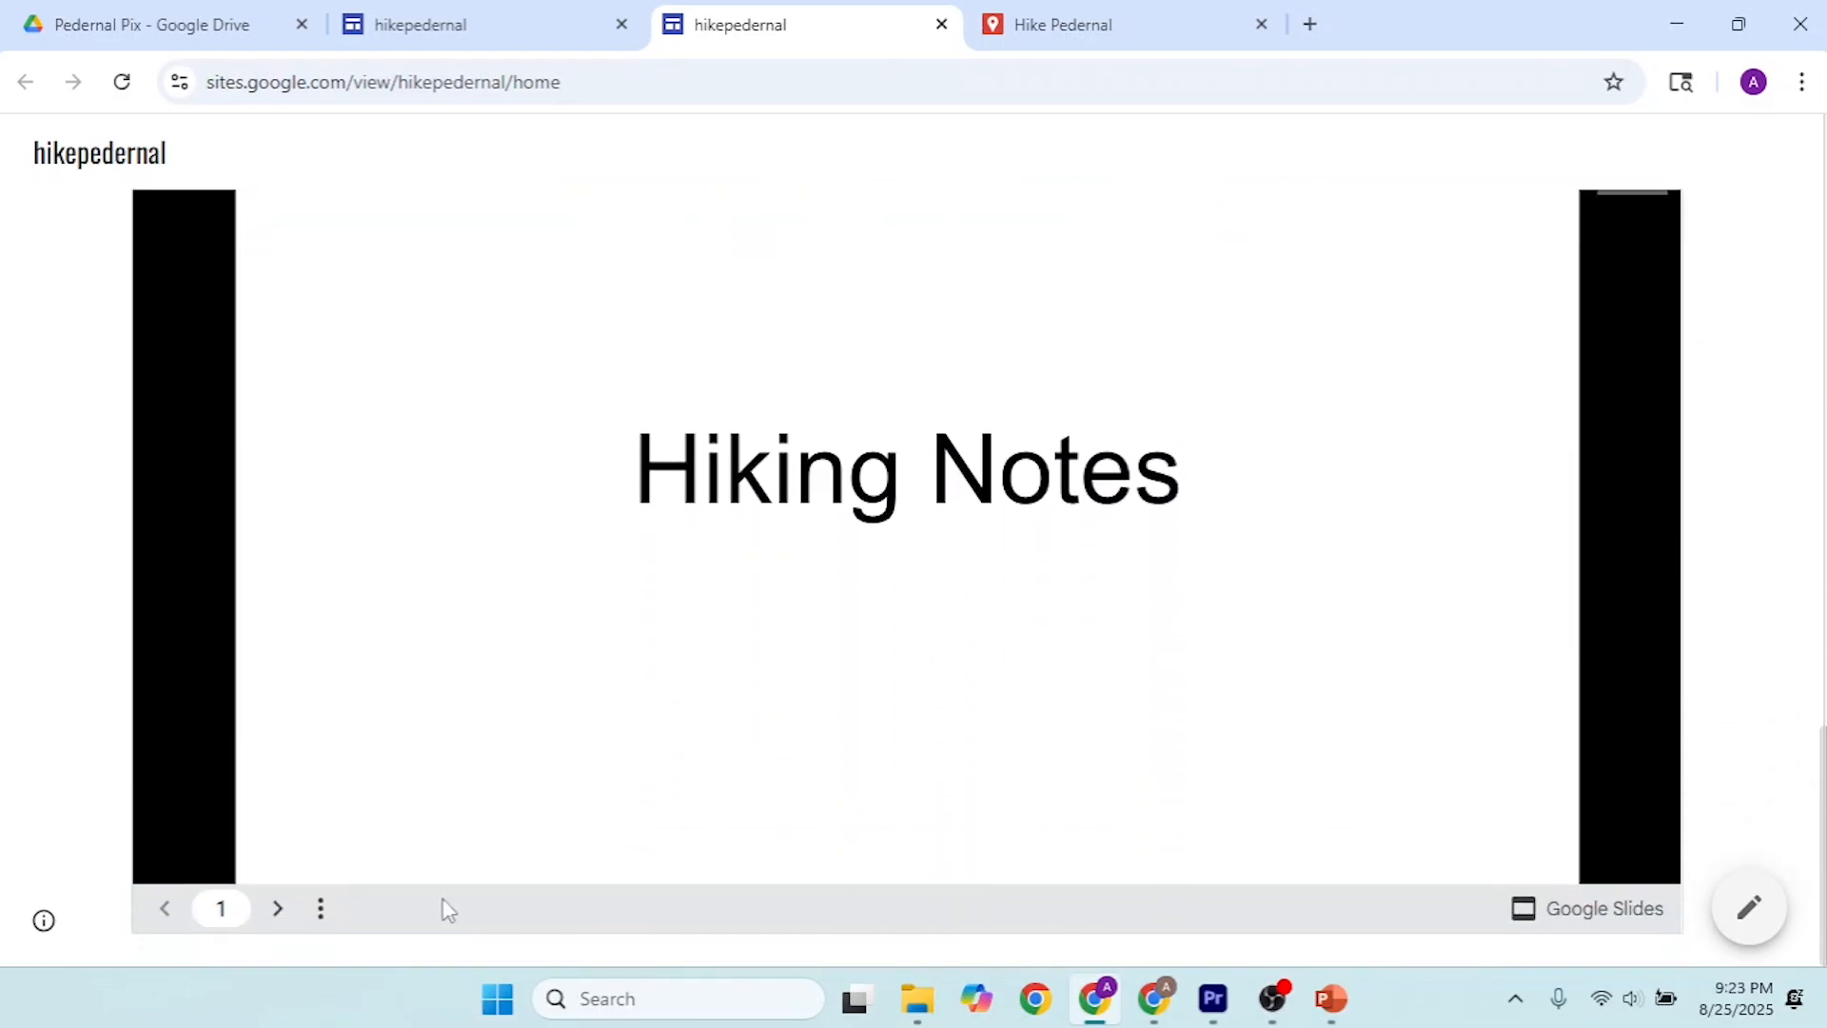
pyautogui.click(279, 909)
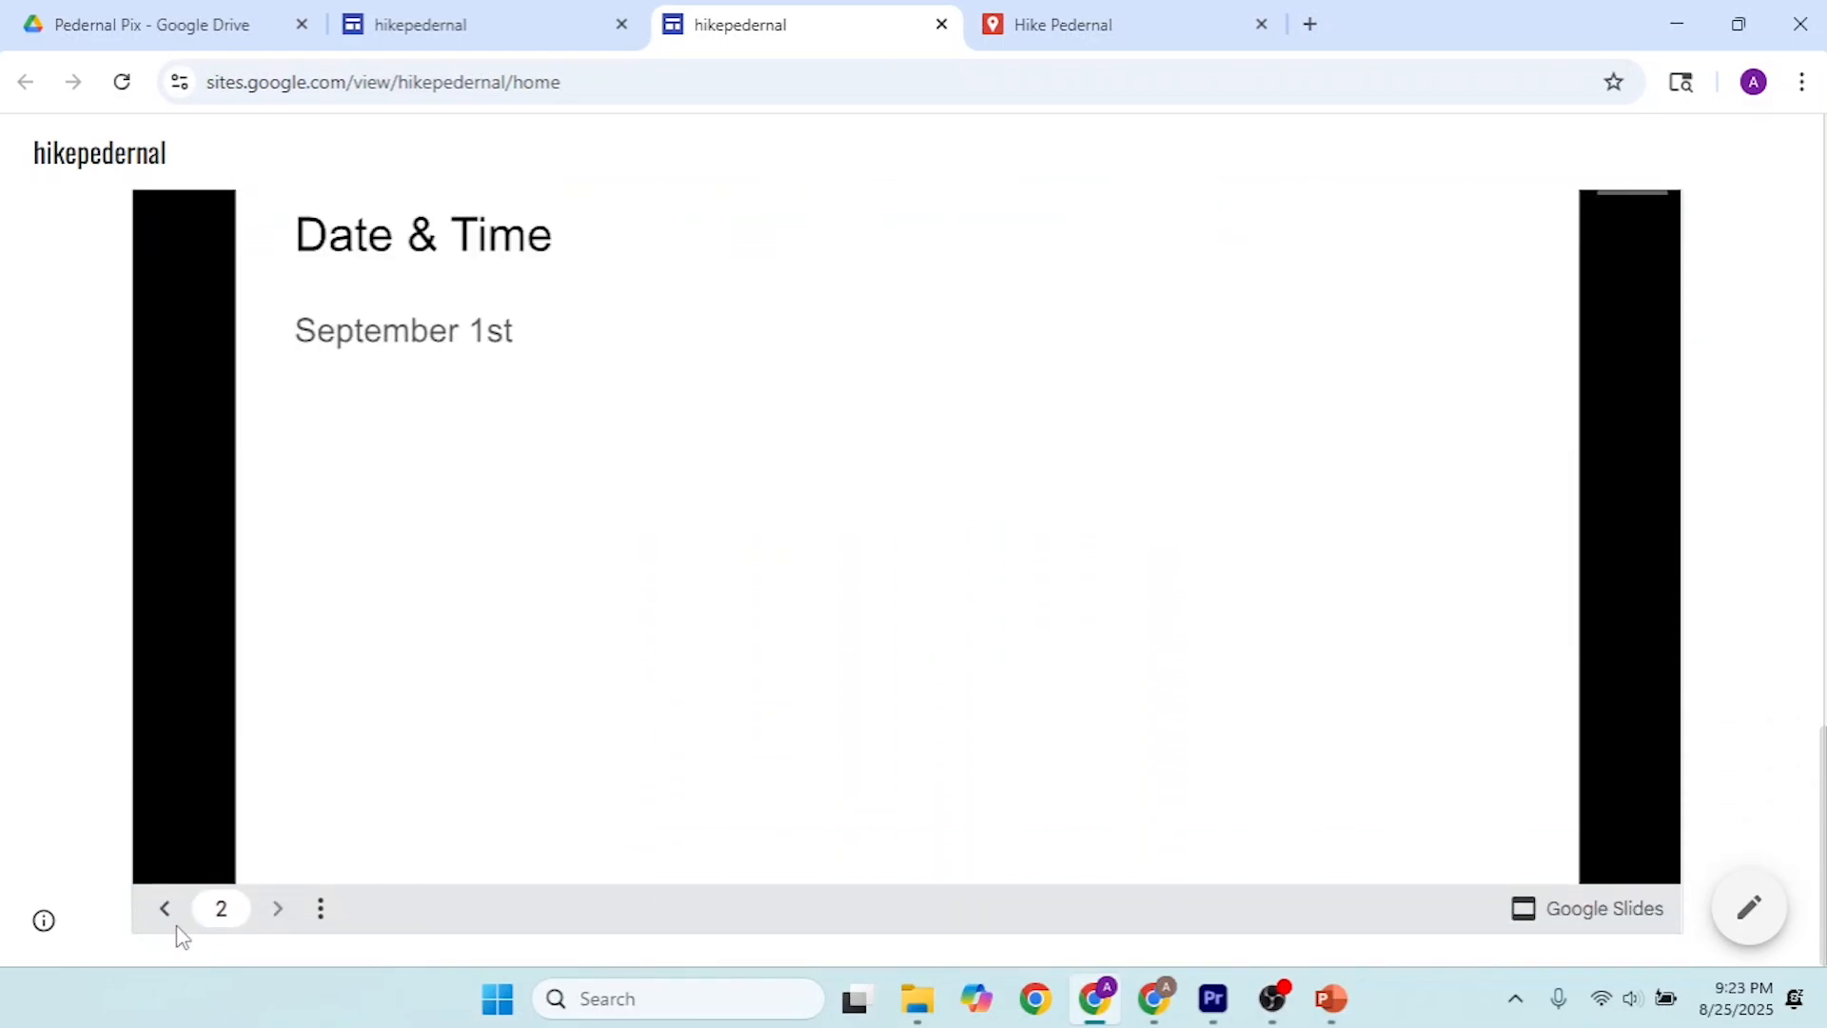
pyautogui.moveTo(1823, 749); pyautogui.dragTo(1824, 136)
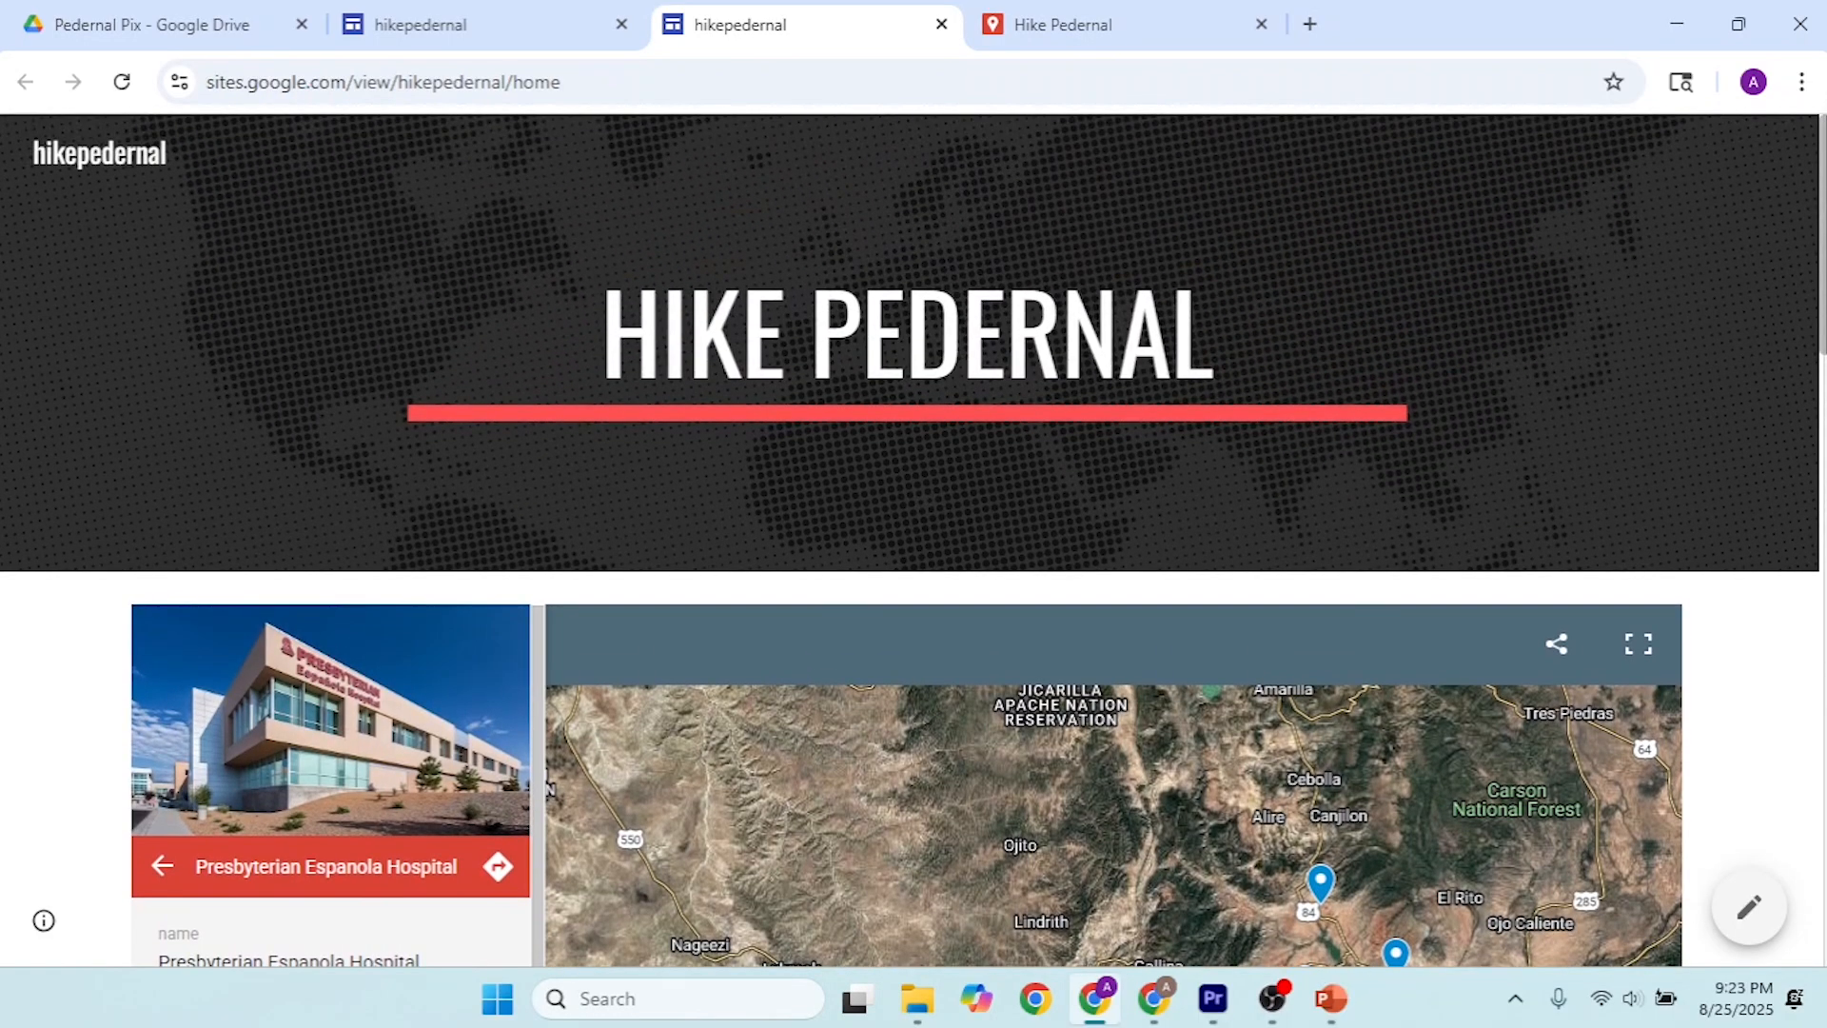
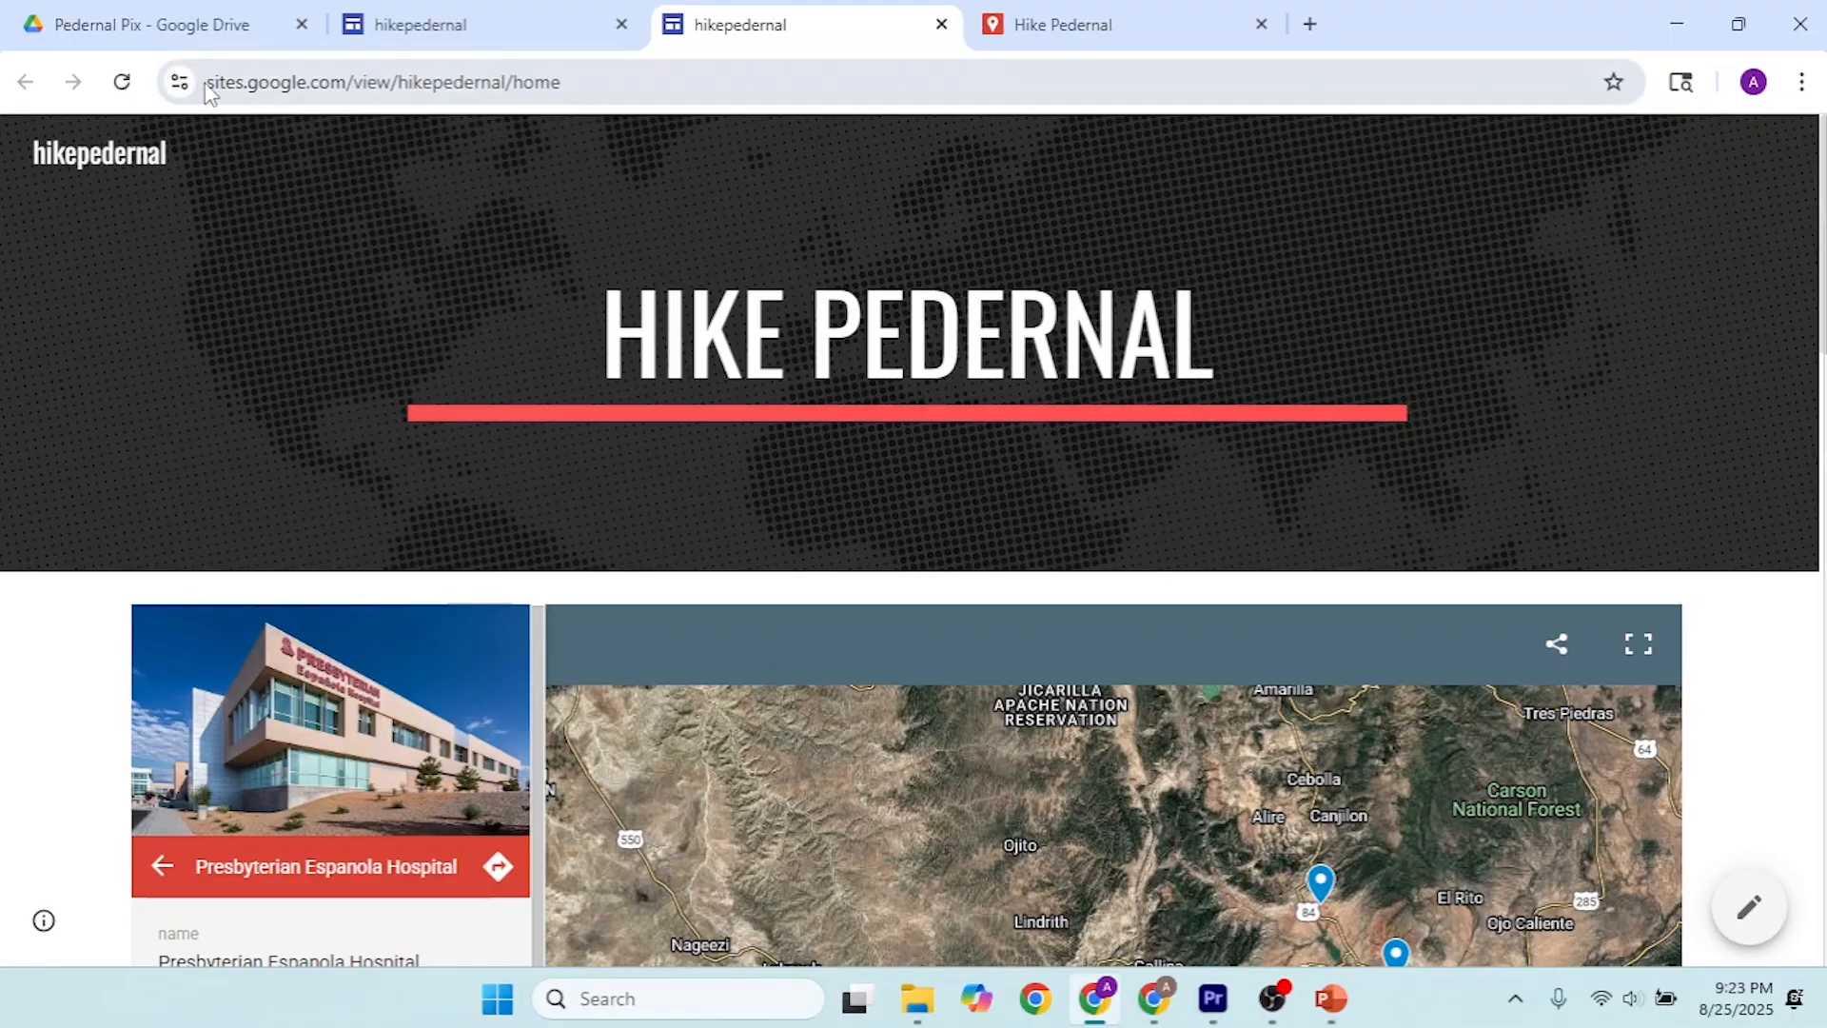
# Step: Copy the published hikepedernal address, open it in the other Chrome profile's window to check the page, and minimize that window
pyautogui.moveTo(204, 82)
pyautogui.mouseDown()
pyautogui.moveTo(606, 82)
pyautogui.moveTo(211, 106)
pyautogui.mouseUp()
pyautogui.hotkey('ctrl', 'c')
pyautogui.click(605, 83)
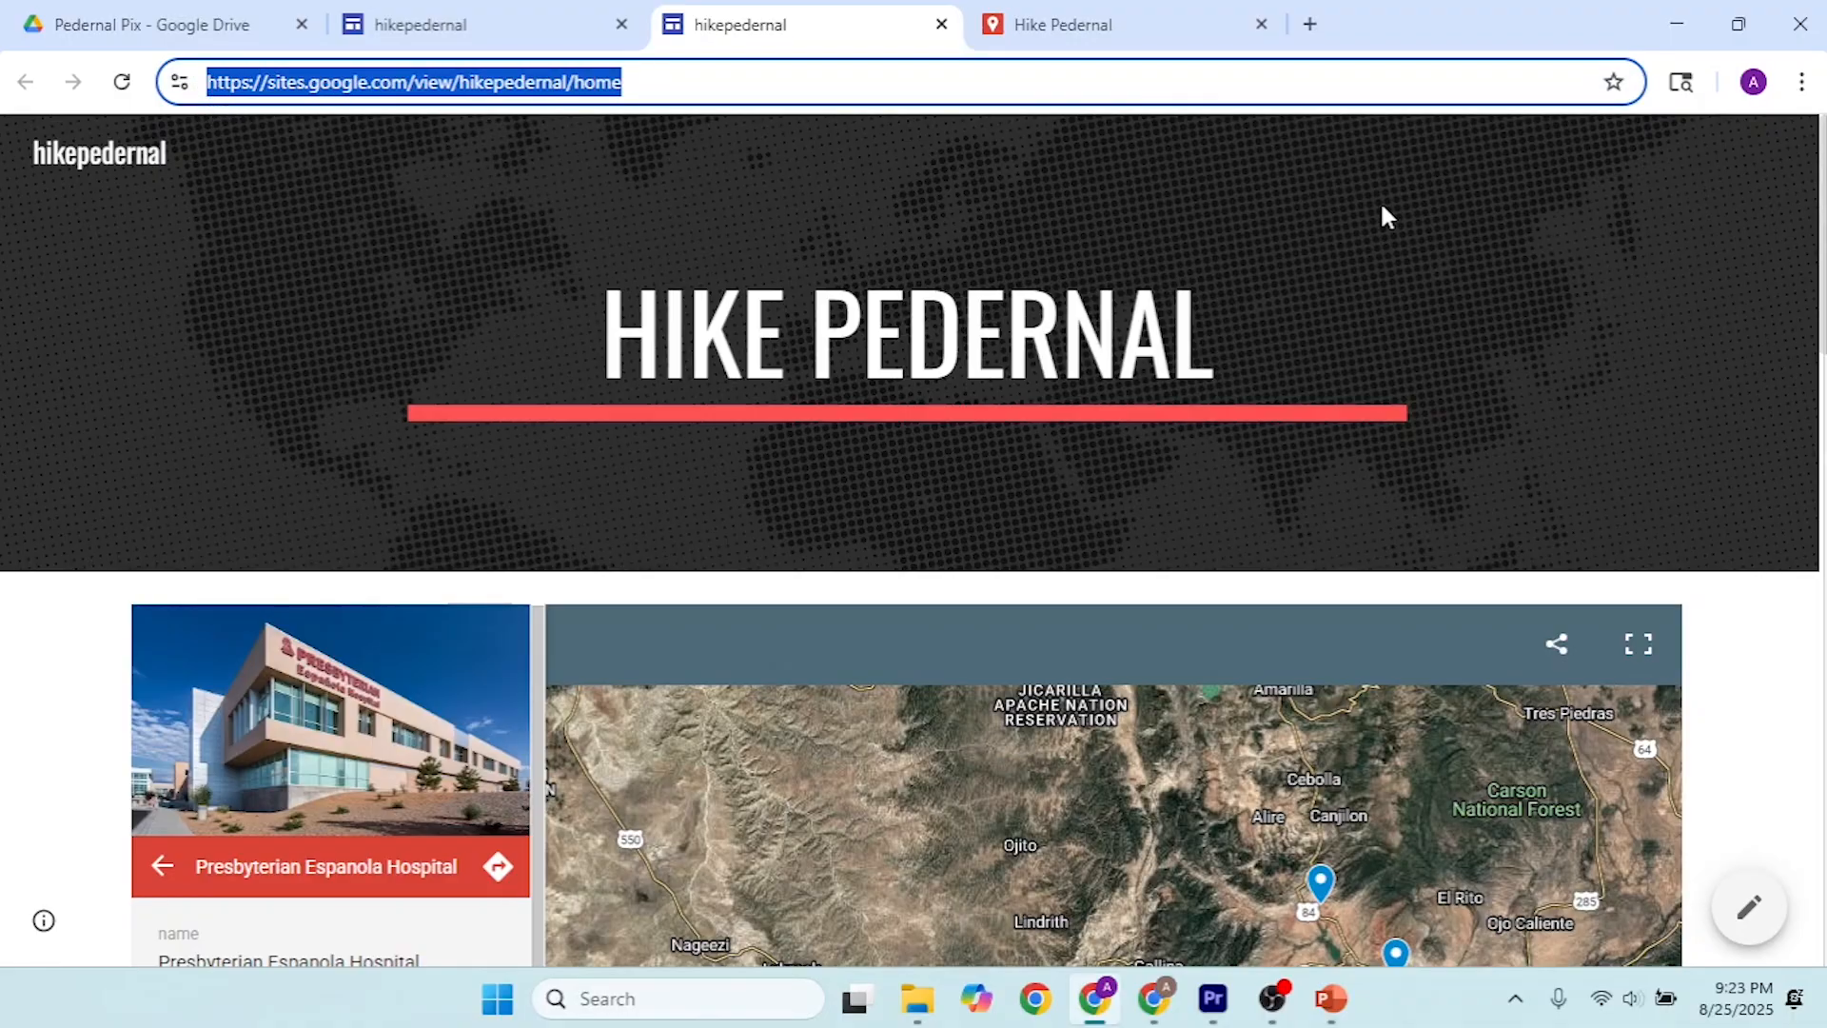
pyautogui.click(1154, 998)
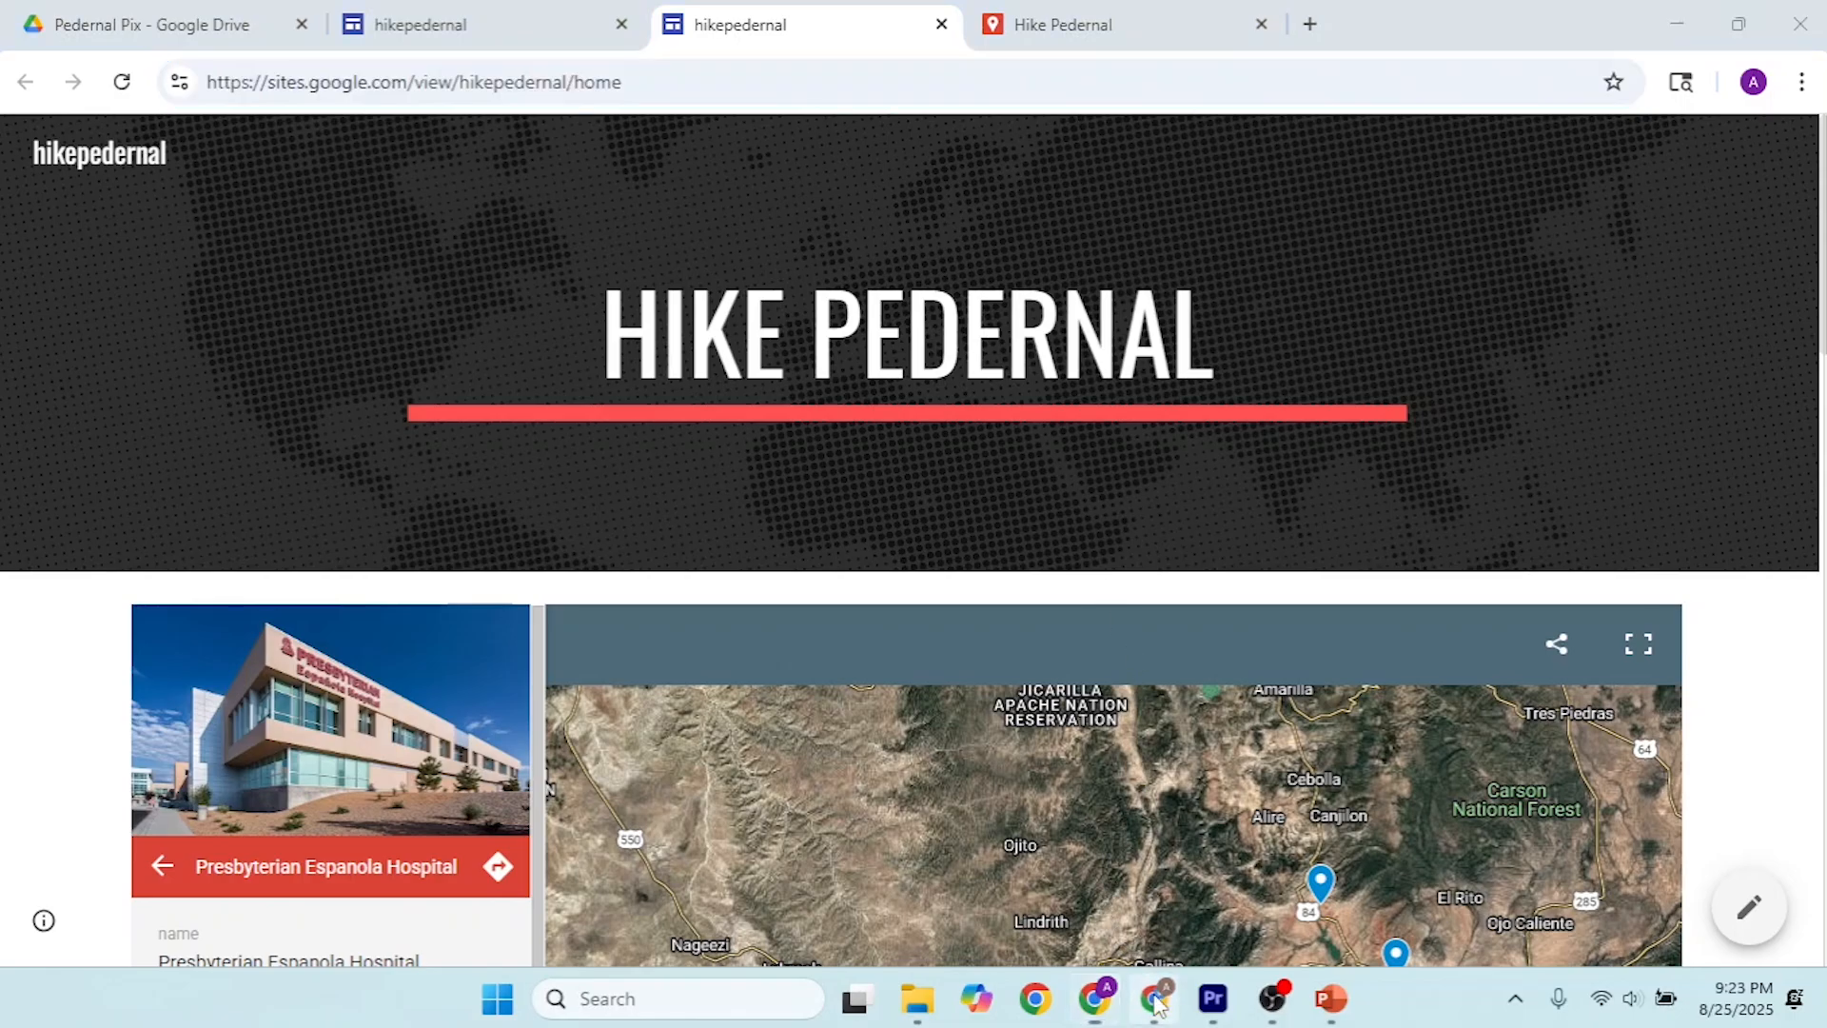
pyautogui.click(352, 26)
pyautogui.click(380, 67)
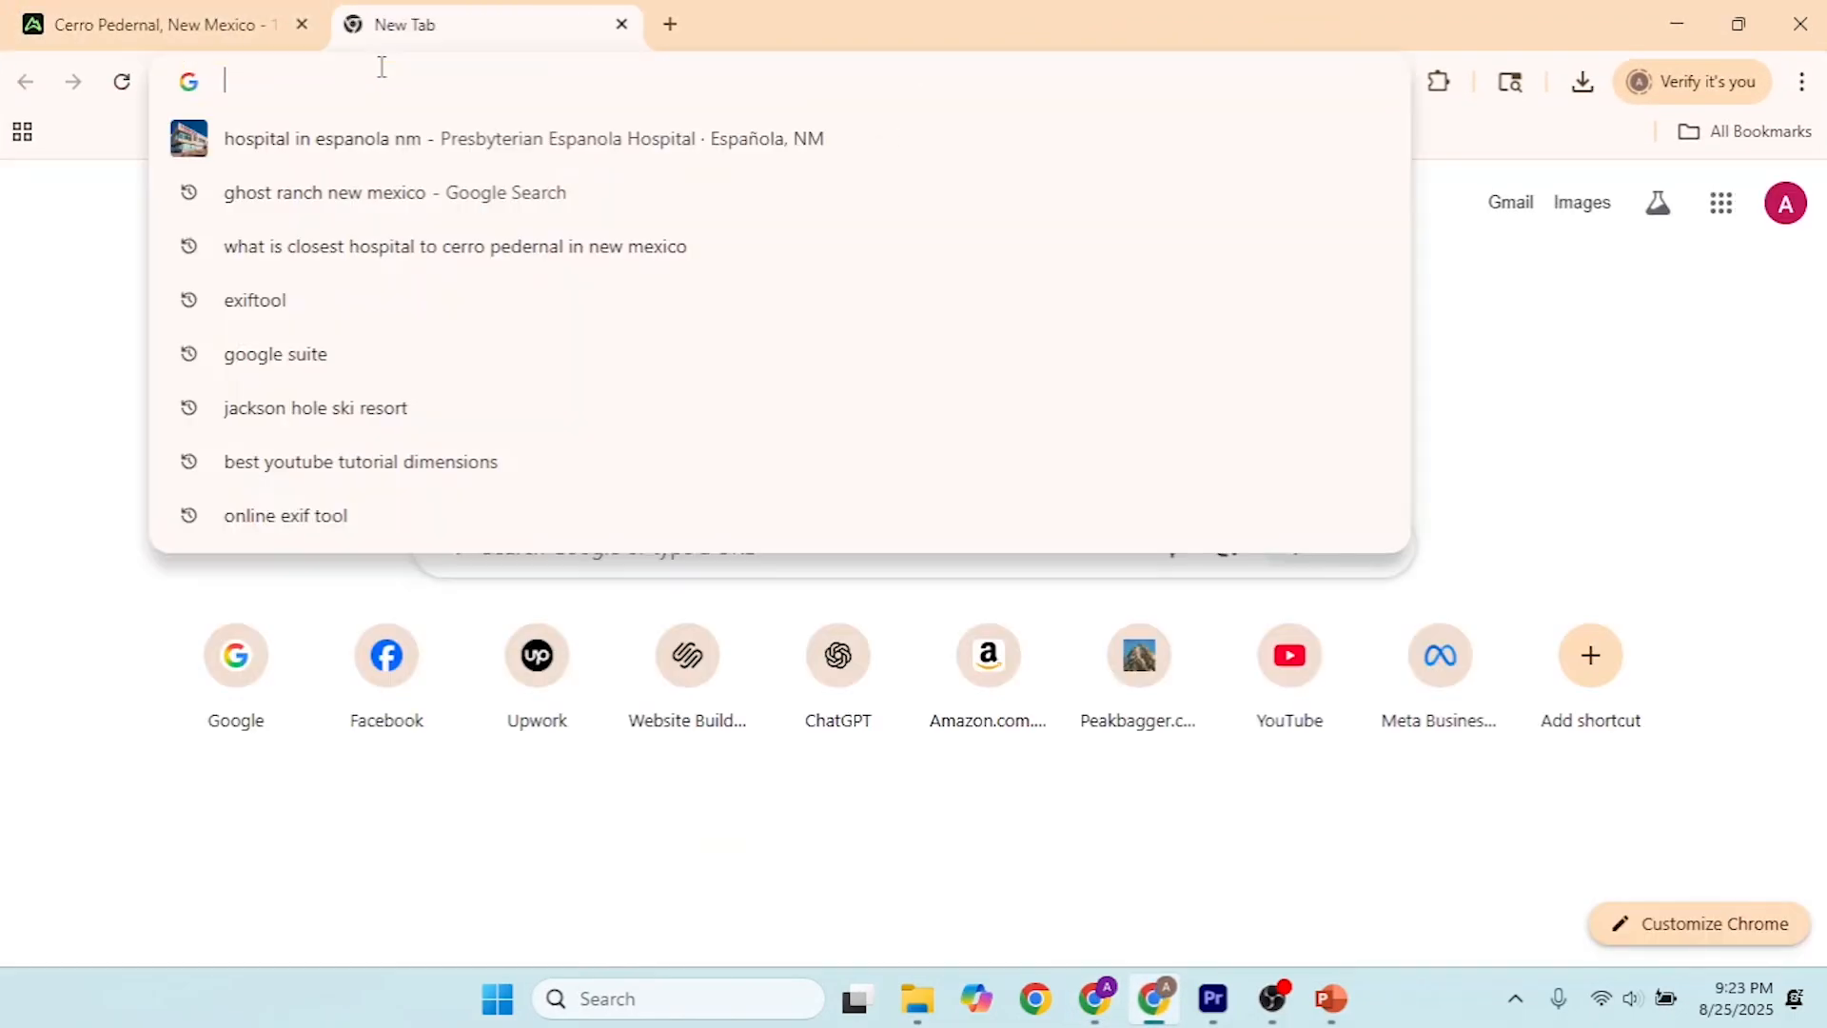
pyautogui.hotkey('ctrl', 'v')
pyautogui.press('Return')
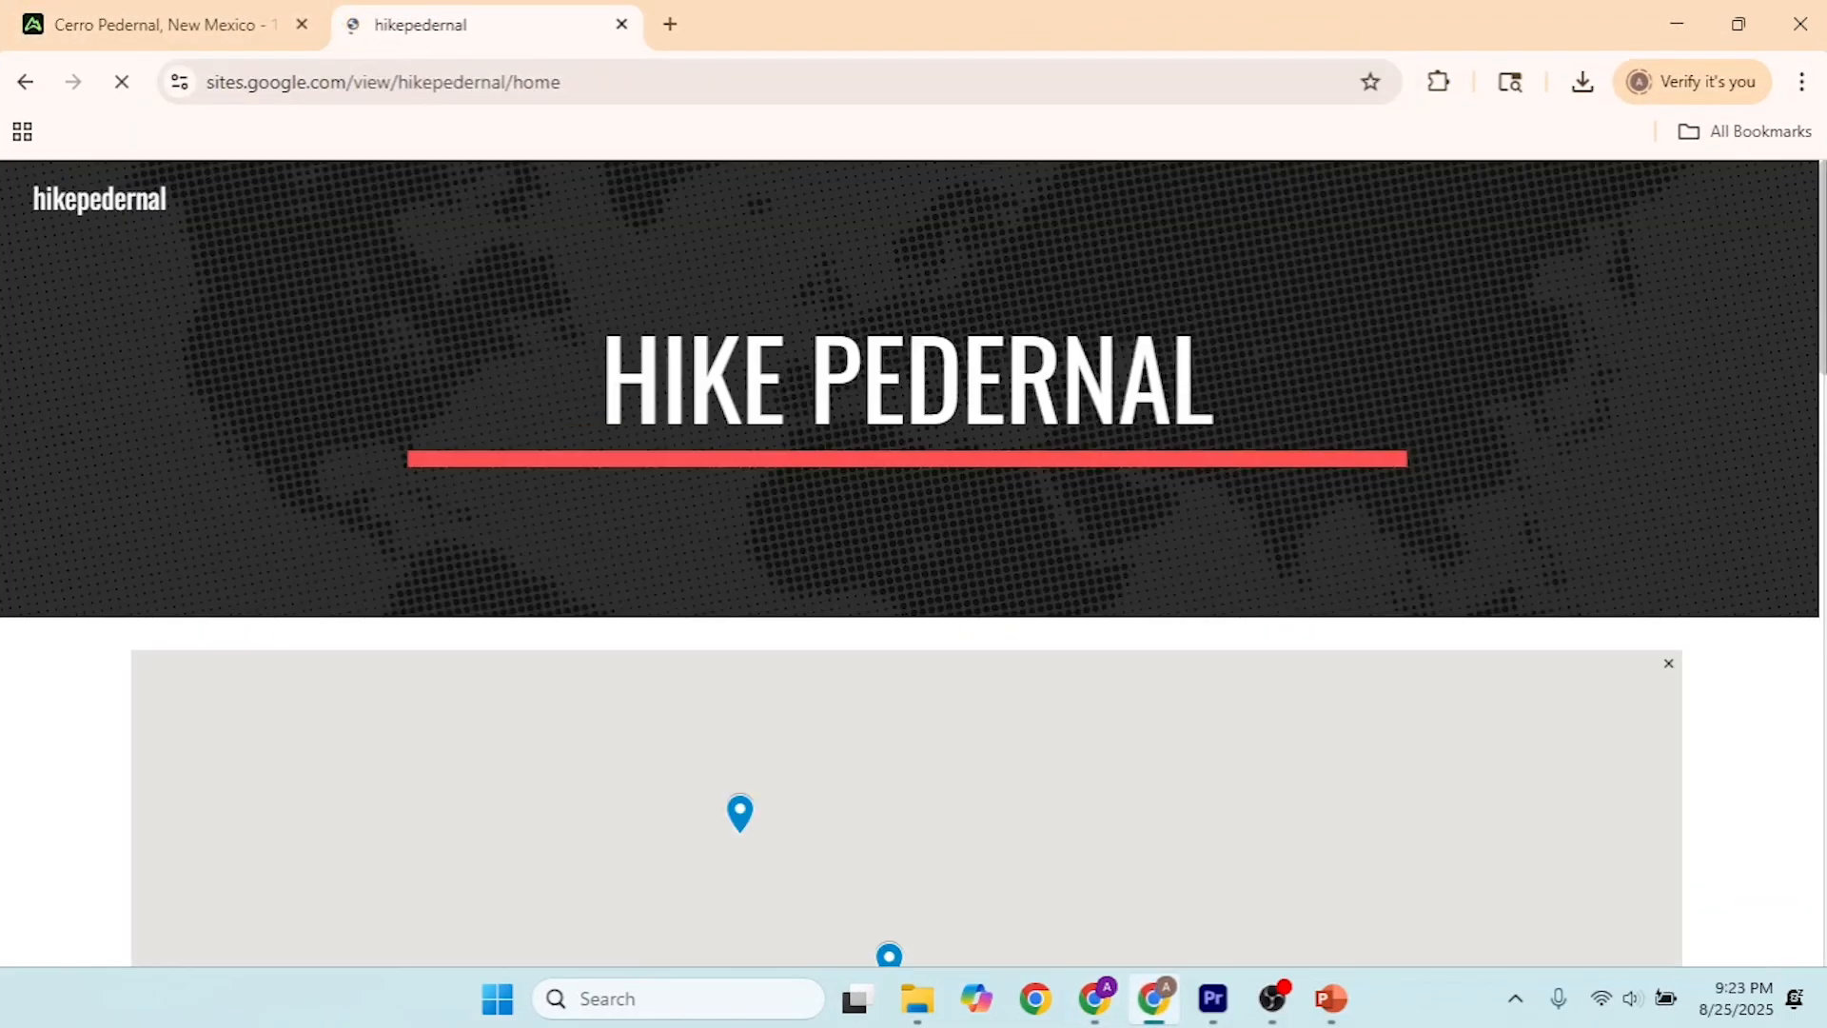
pyautogui.moveTo(1821, 251); pyautogui.dragTo(1814, 611)
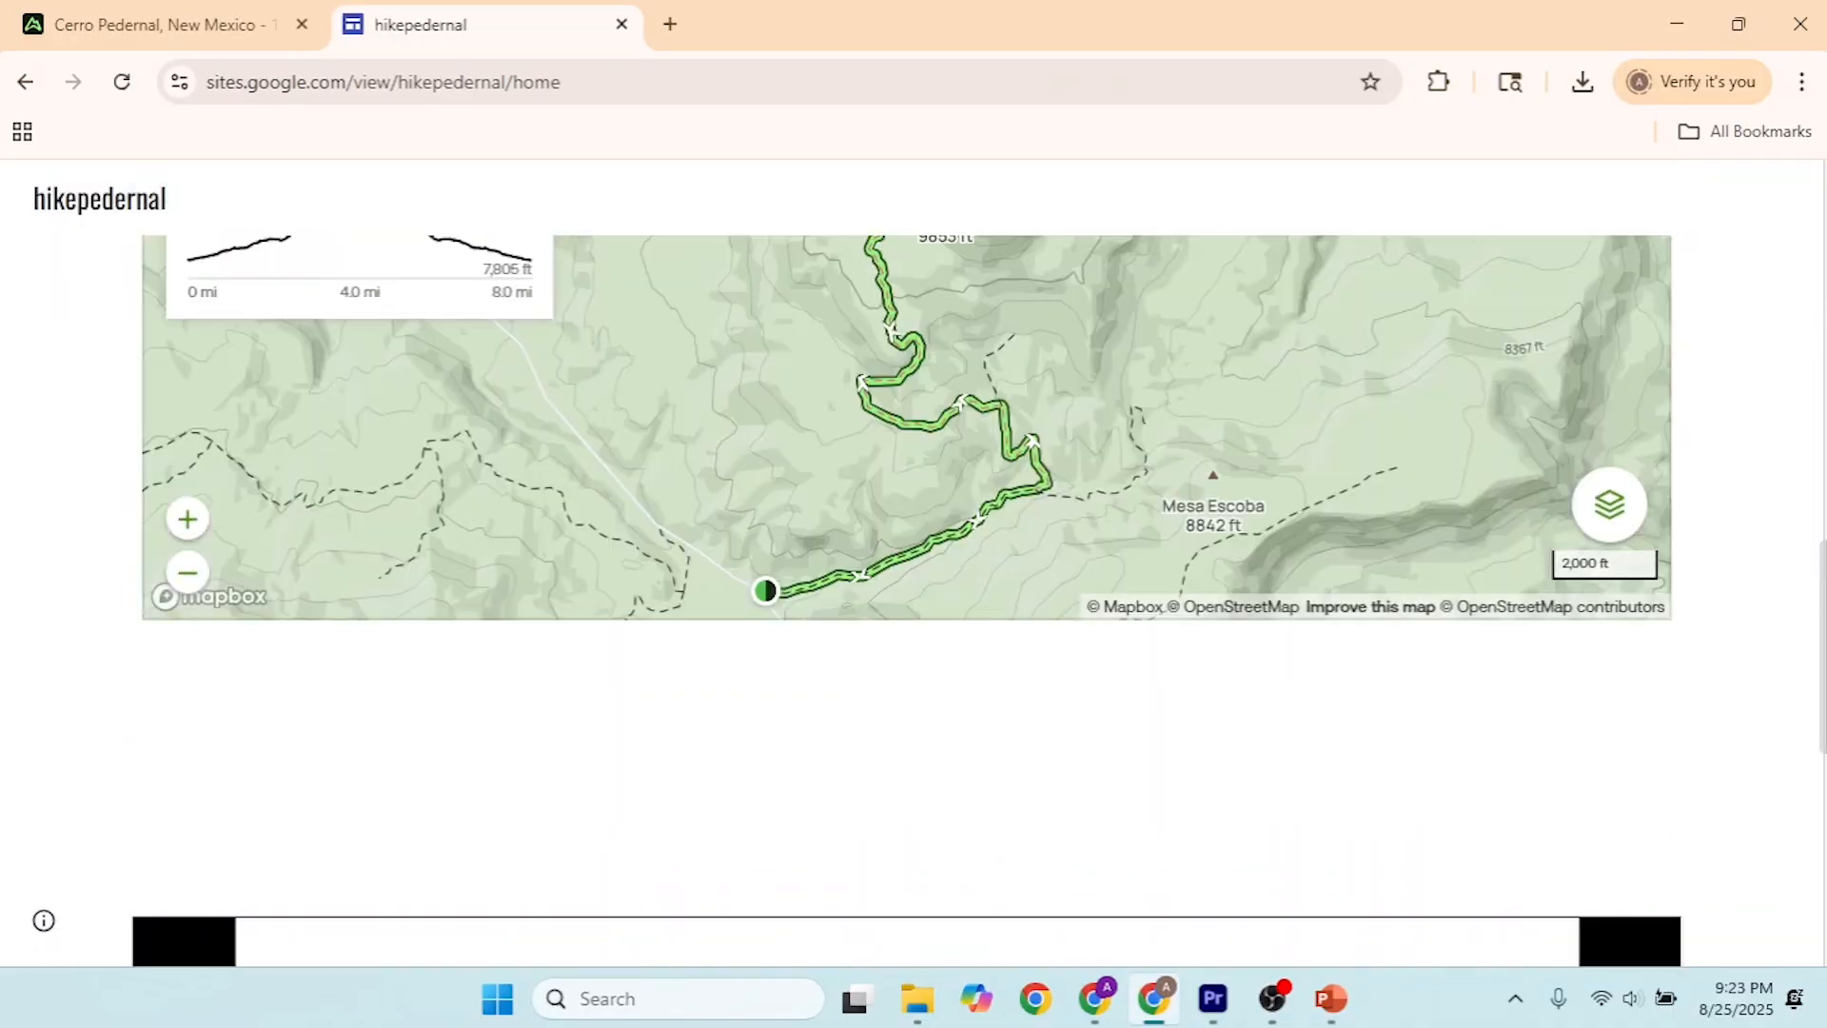
pyautogui.click(1677, 25)
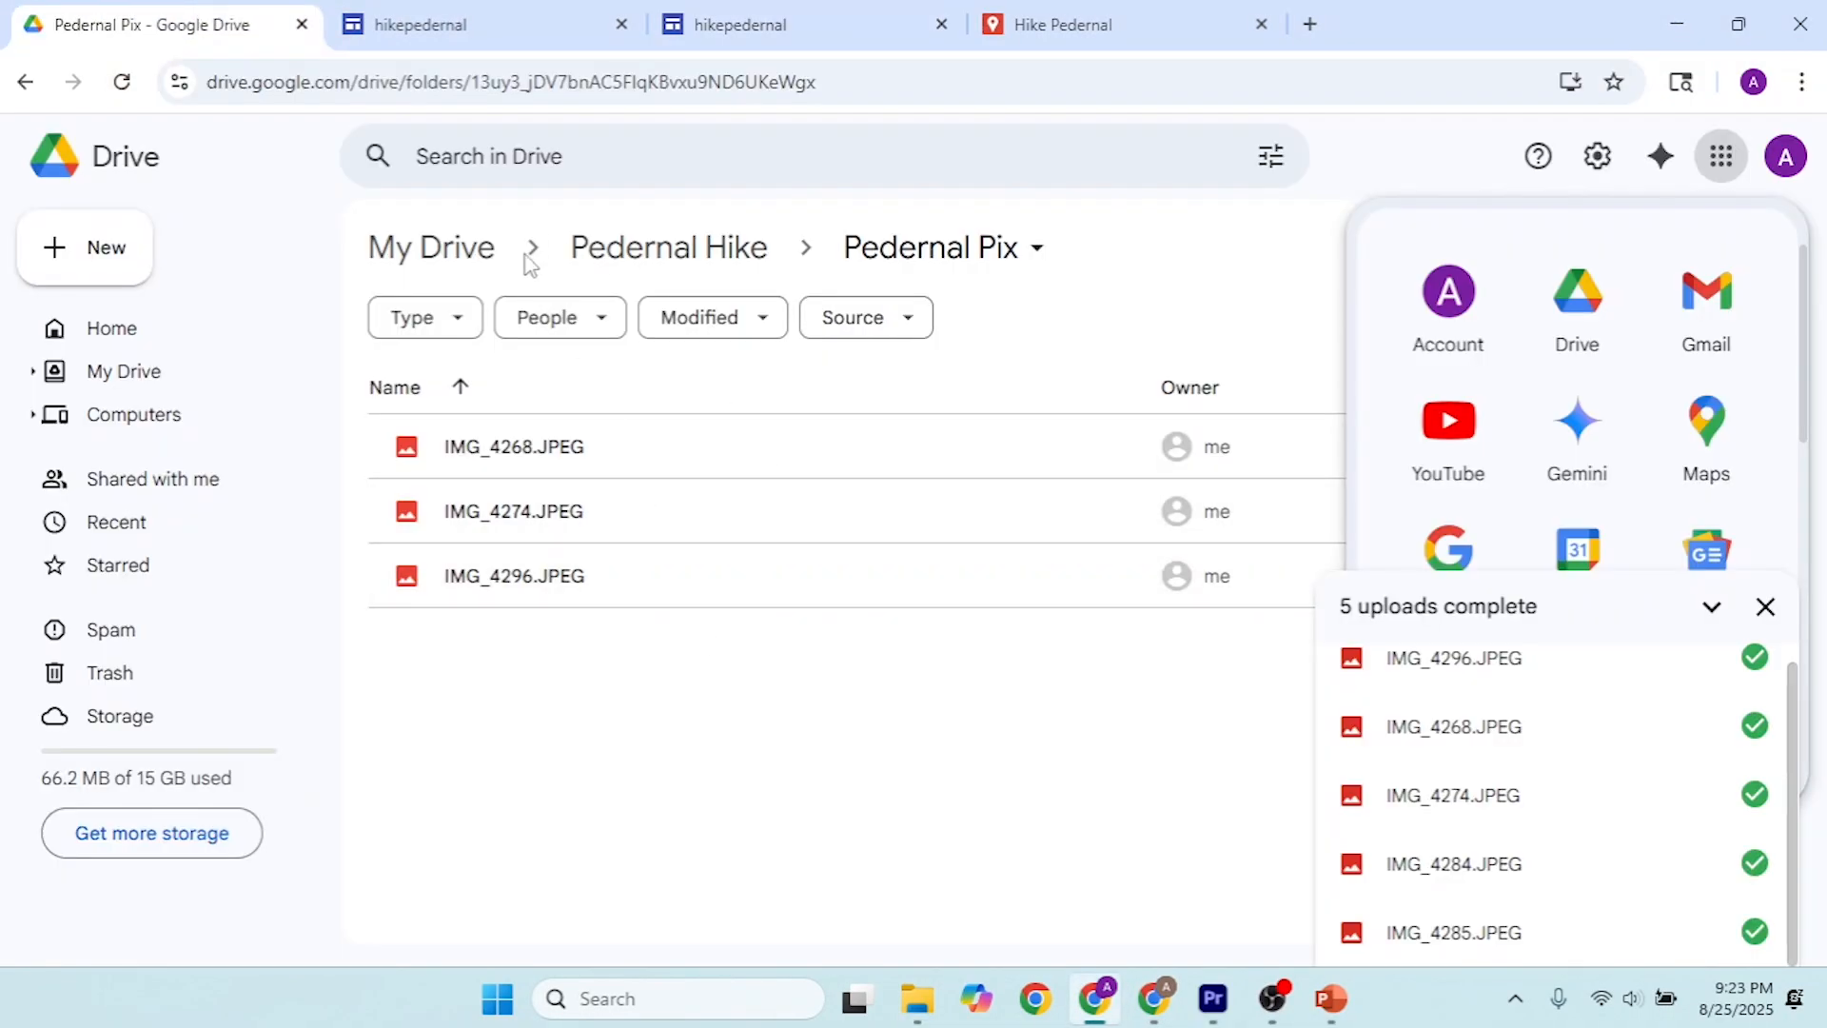
# Step: Switch to Google Drive, show the contents of the Pedernal Hike folder and dismiss the completed uploads list
pyautogui.click(701, 249)
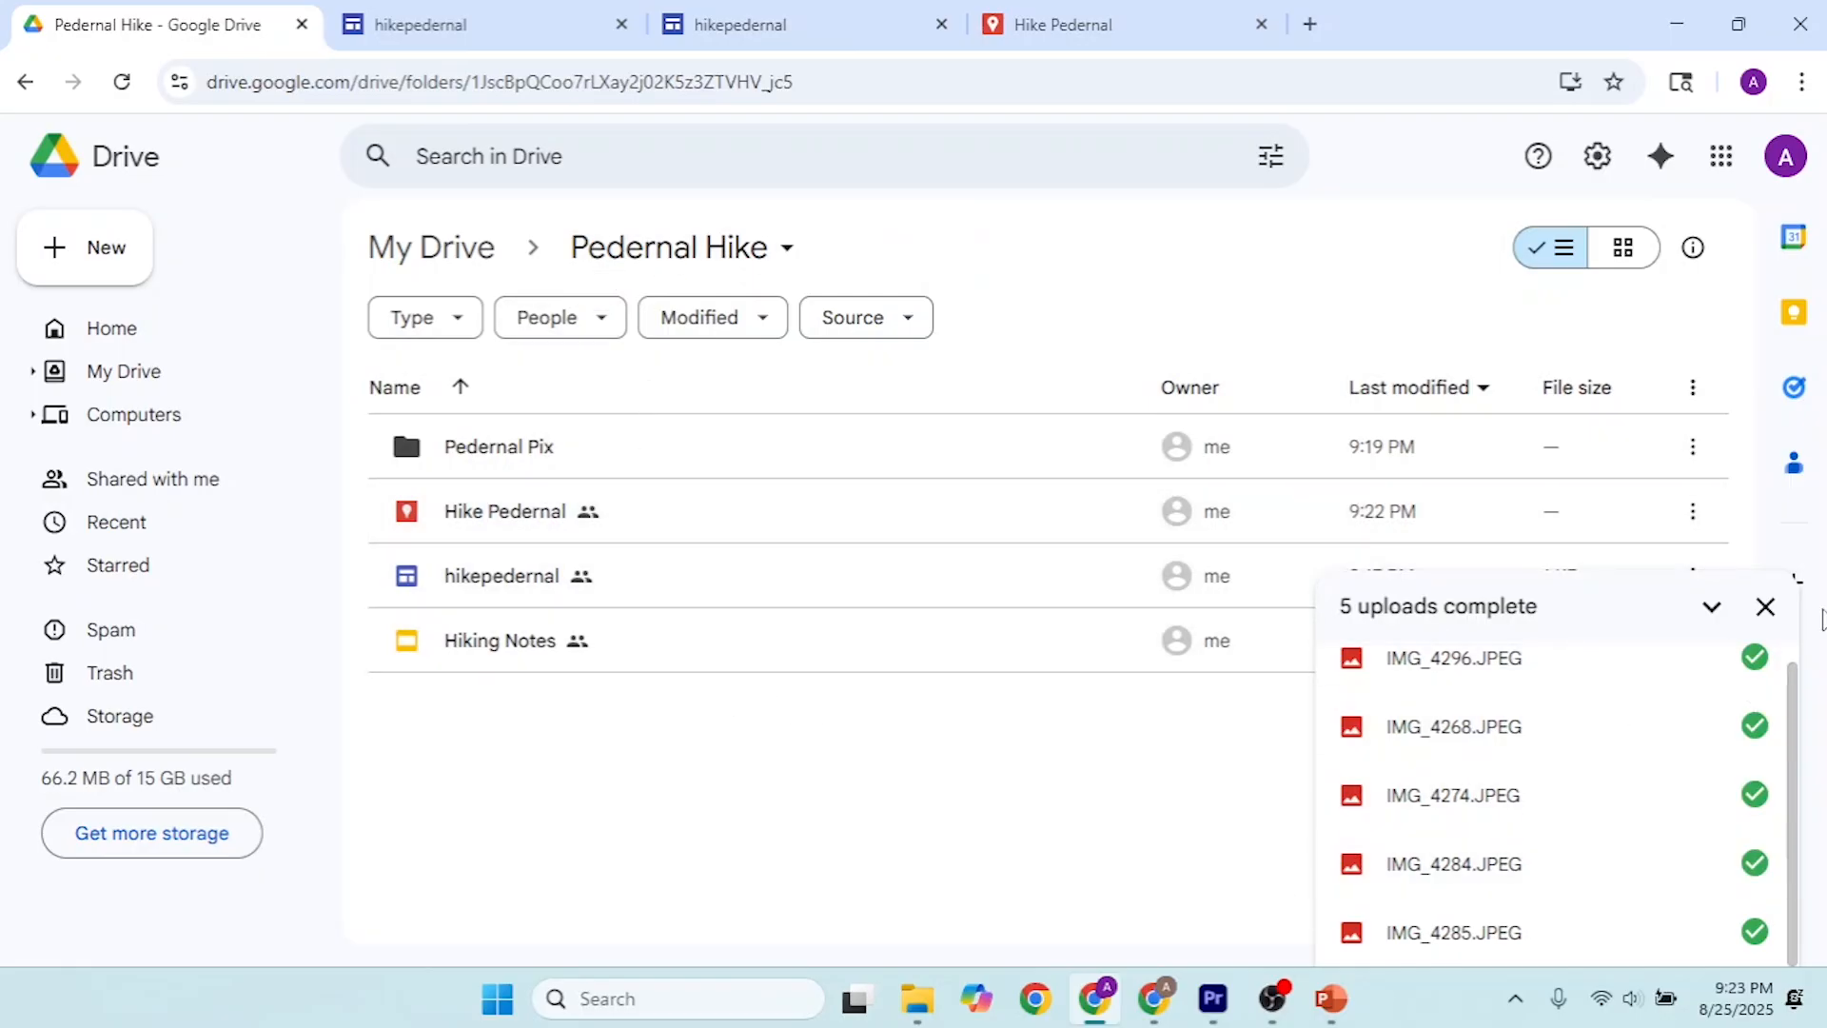
pyautogui.click(1766, 606)
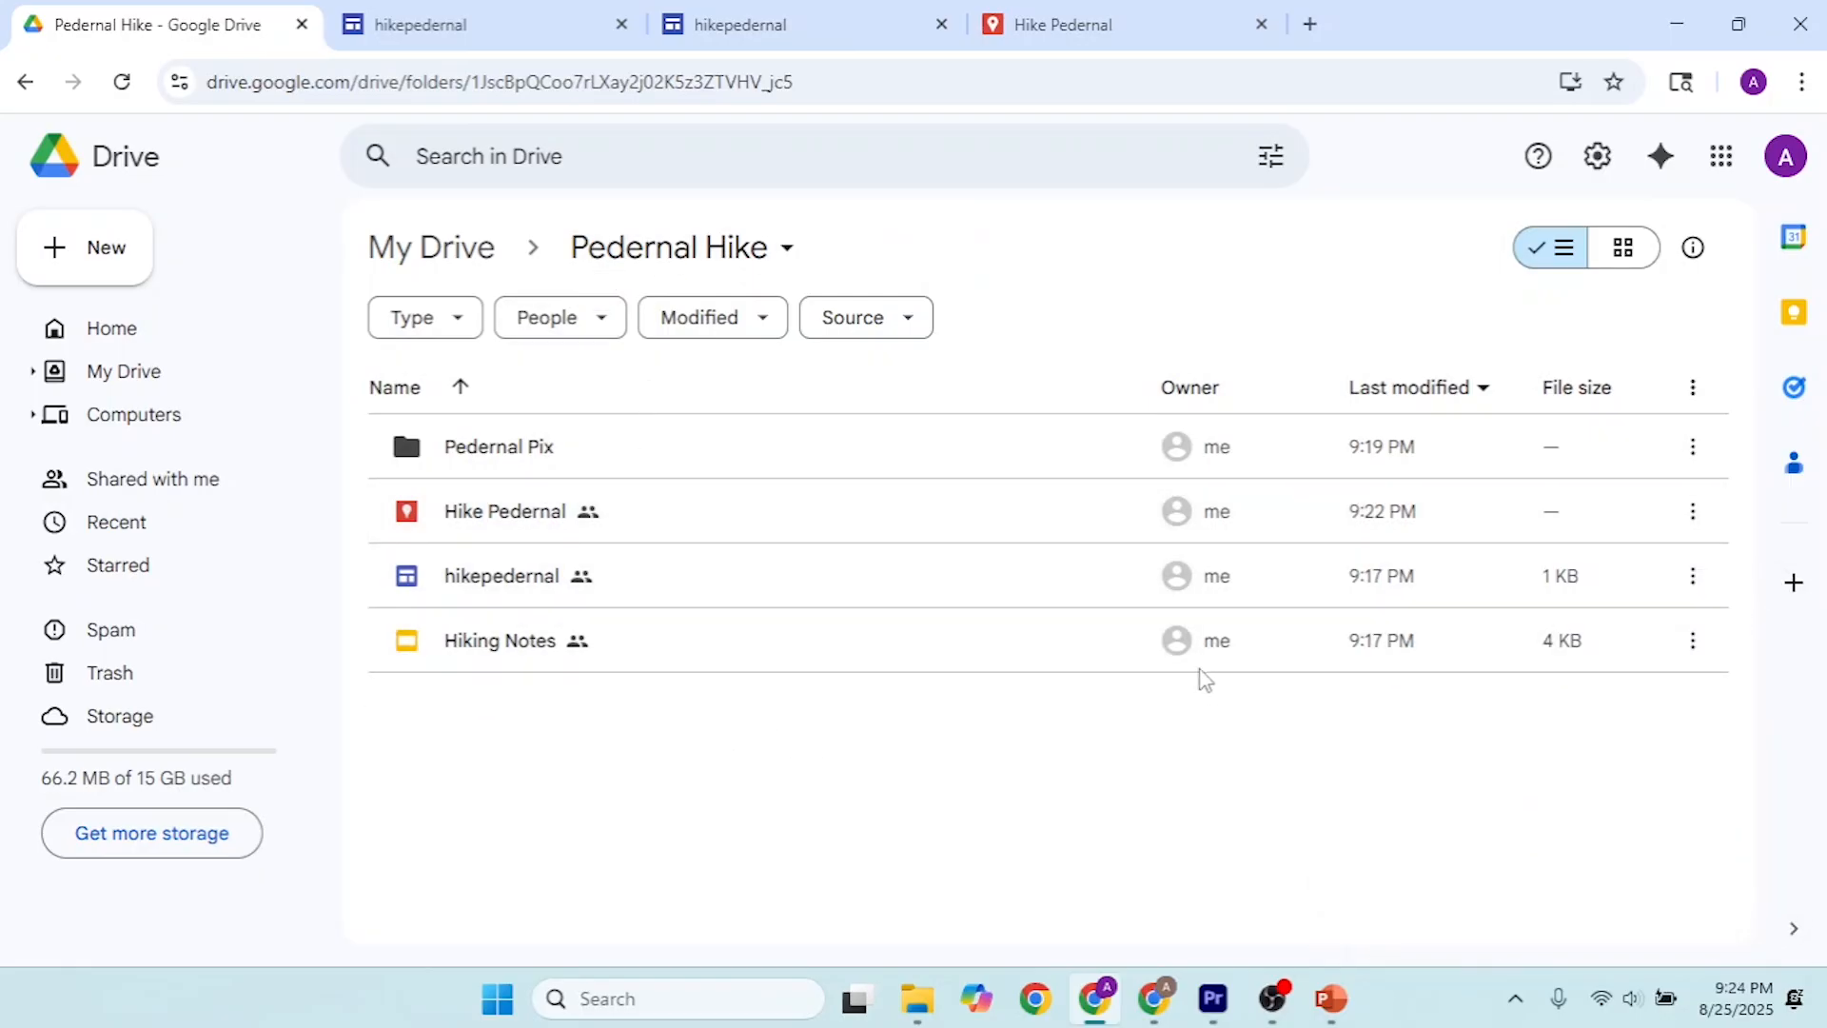
pyautogui.moveTo(1198, 659)
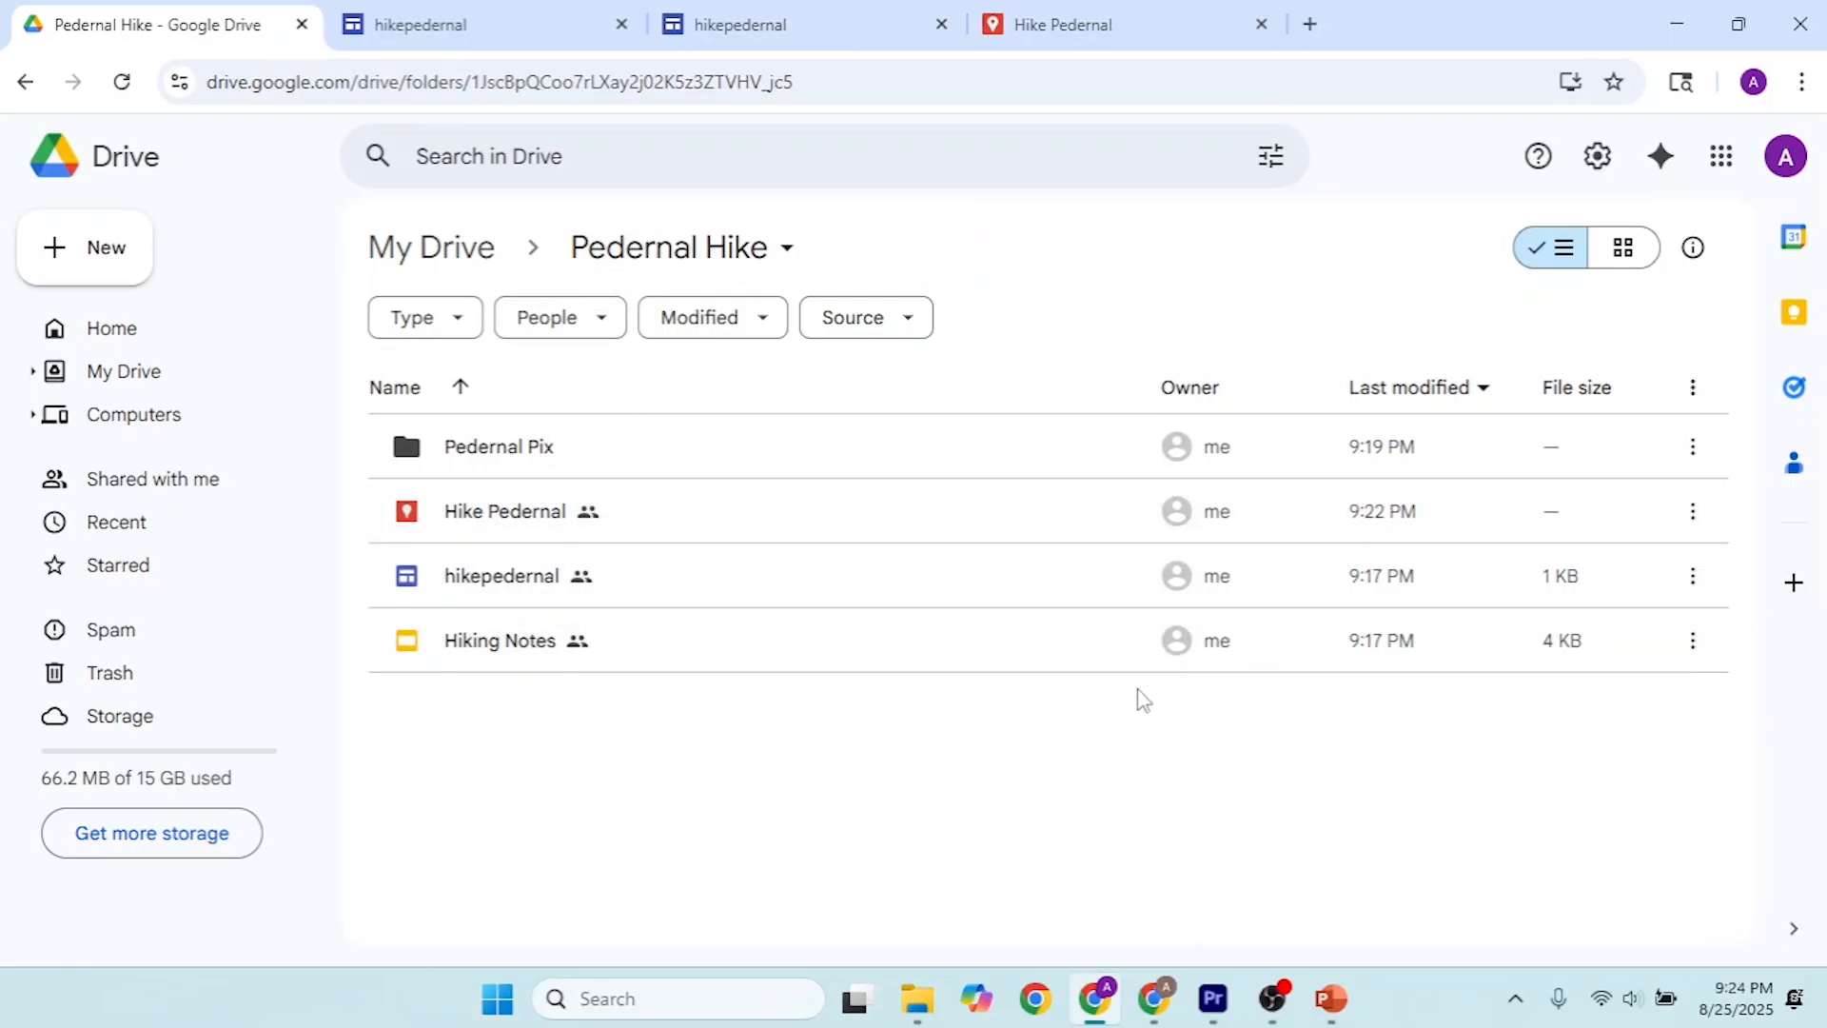